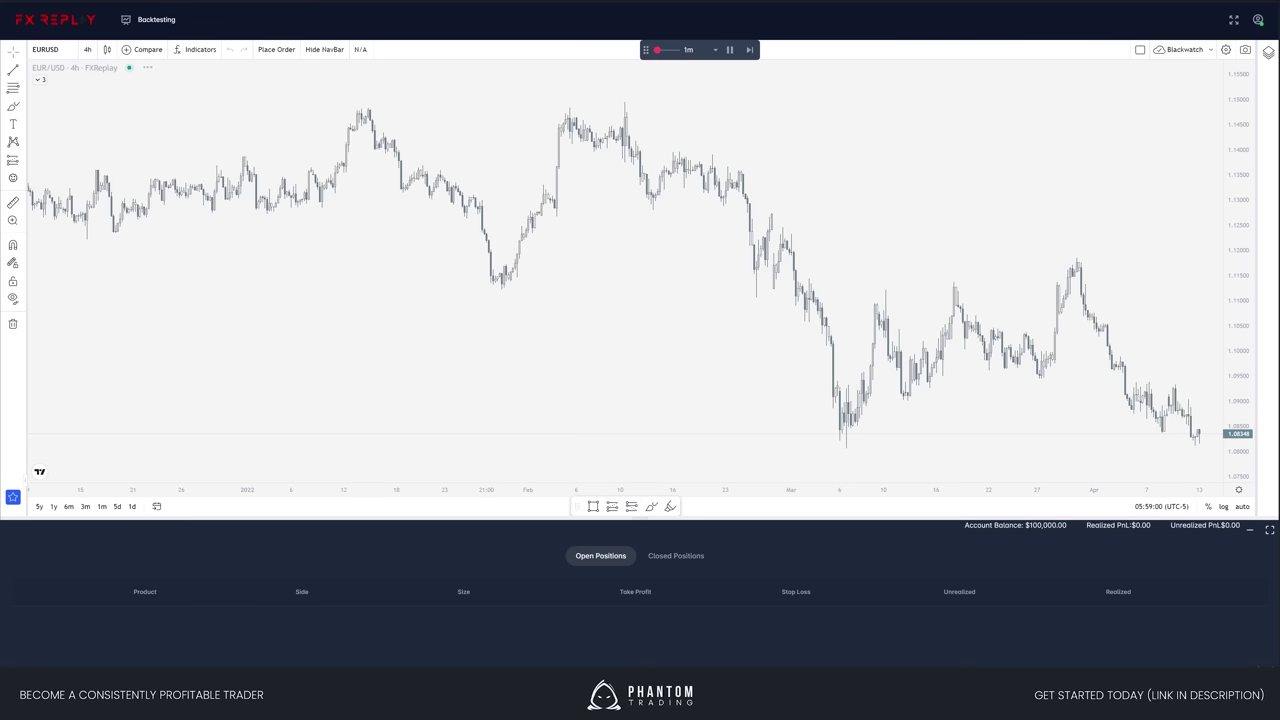
- Examine the EURUSD 4-hour price action from February to mid-April 2022, focusing on the latest decline
left_click_drag(917, 280, 757, 297)
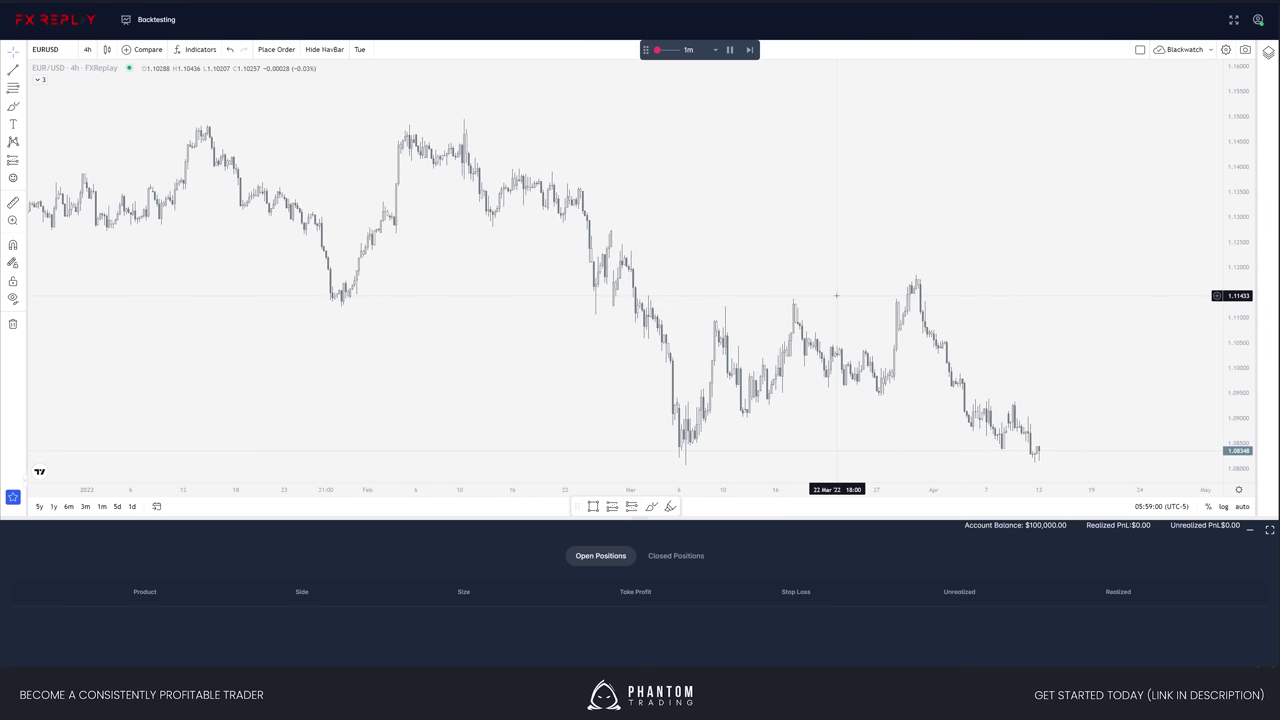
scroll(835, 300, "right", 5)
scroll(797, 262, "right", 4)
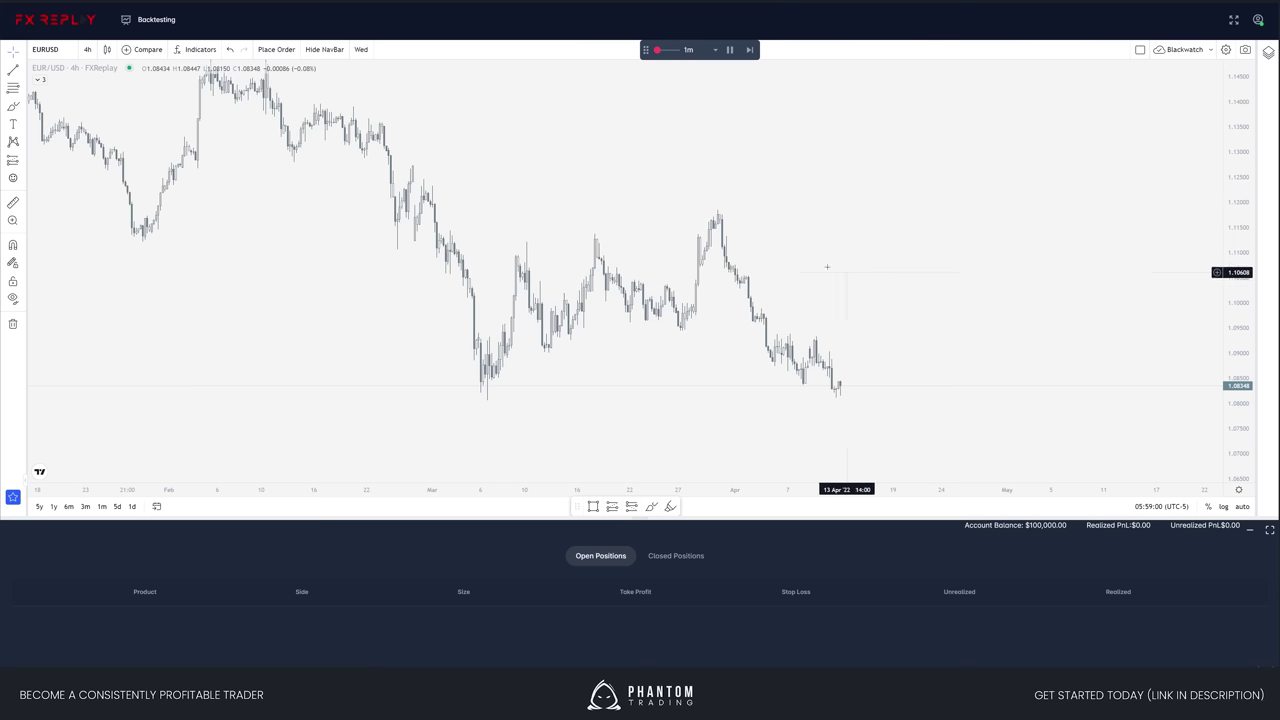
mouse_move(906, 350)
left_mouse_down()
mouse_move(783, 306)
mouse_move(894, 348)
left_mouse_up()
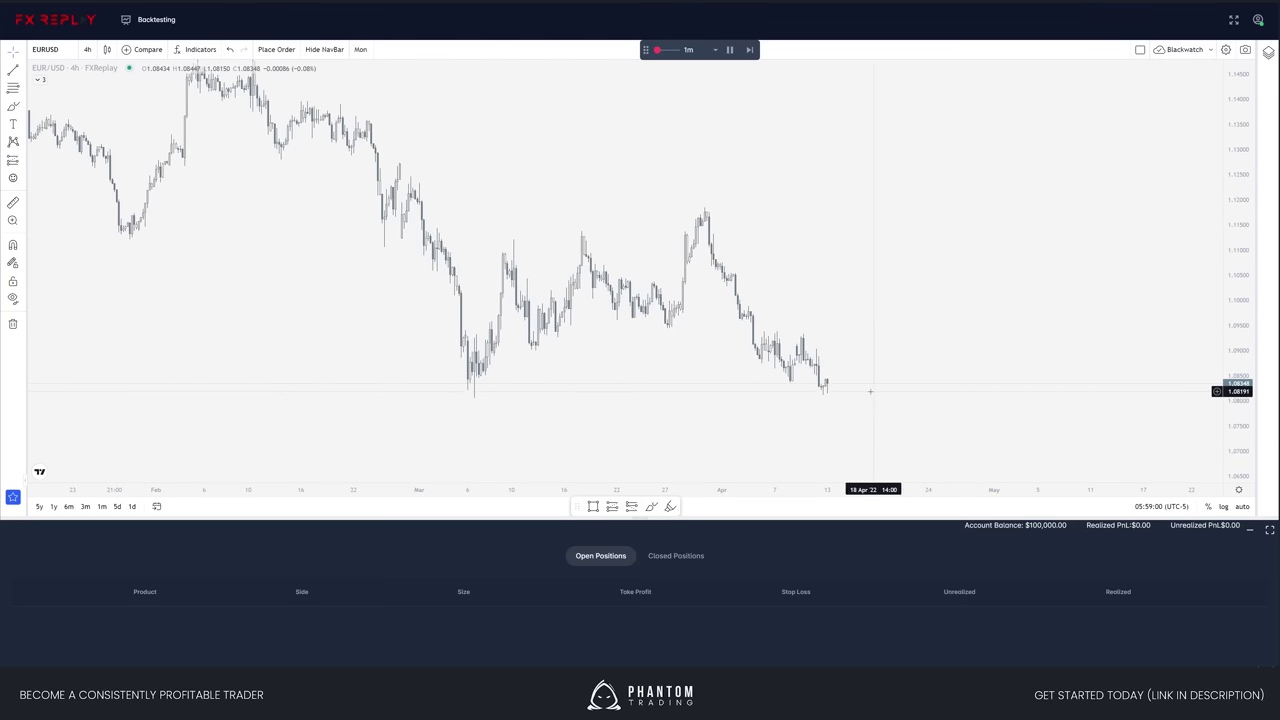
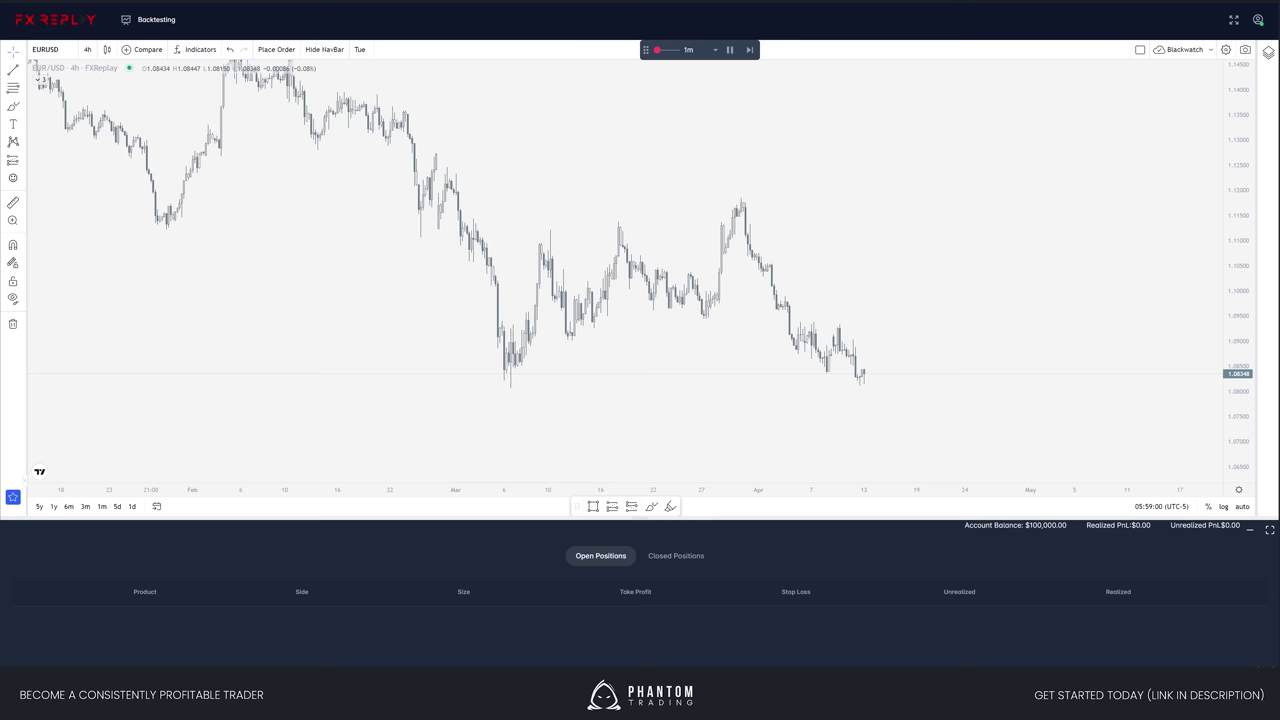
left_click_drag(919, 415, 929, 438)
mouse_move(814, 428)
left_mouse_down()
mouse_move(877, 401)
mouse_move(830, 418)
left_mouse_up()
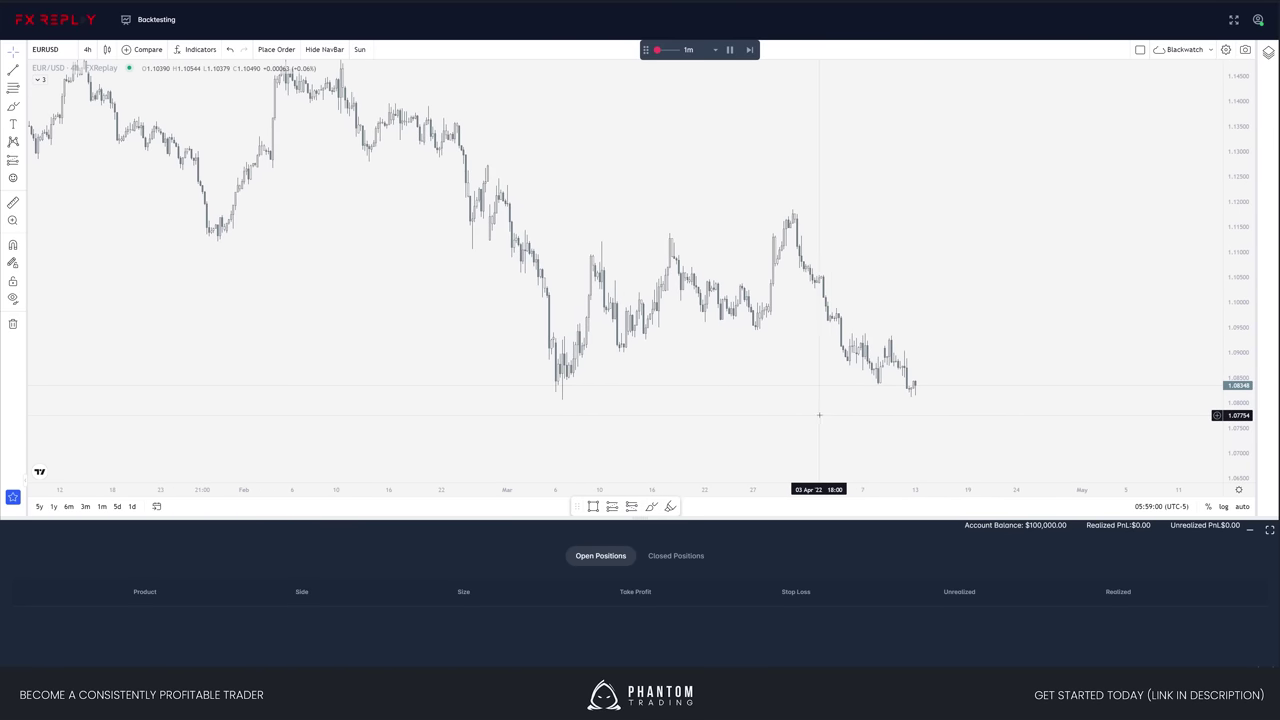
left_click_drag(820, 417, 787, 411)
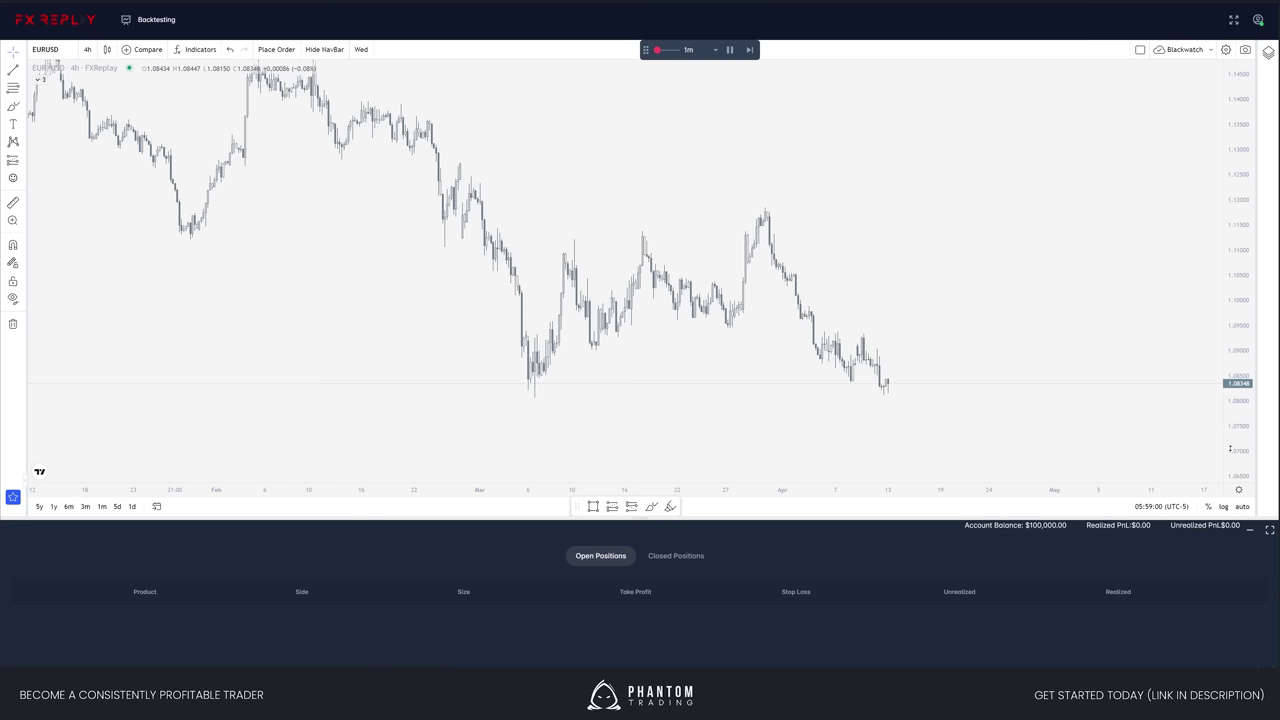
left_click_drag(1230, 448, 1230, 405)
scroll(958, 405, "up", 2)
scroll(1190, 400, "down", 2)
left_click_drag(1004, 428, 1046, 413)
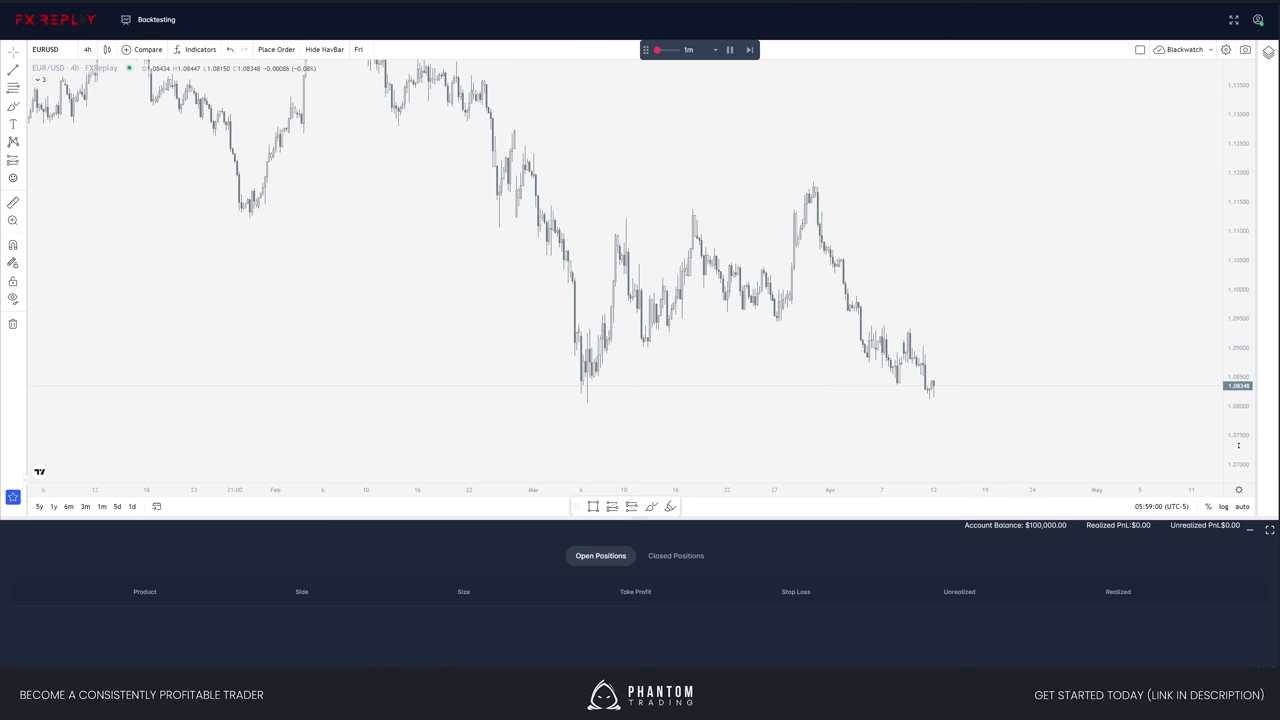
left_click_drag(1238, 417, 1238, 449)
scroll(1080, 424, "up", 2)
left_click_drag(968, 414, 929, 418)
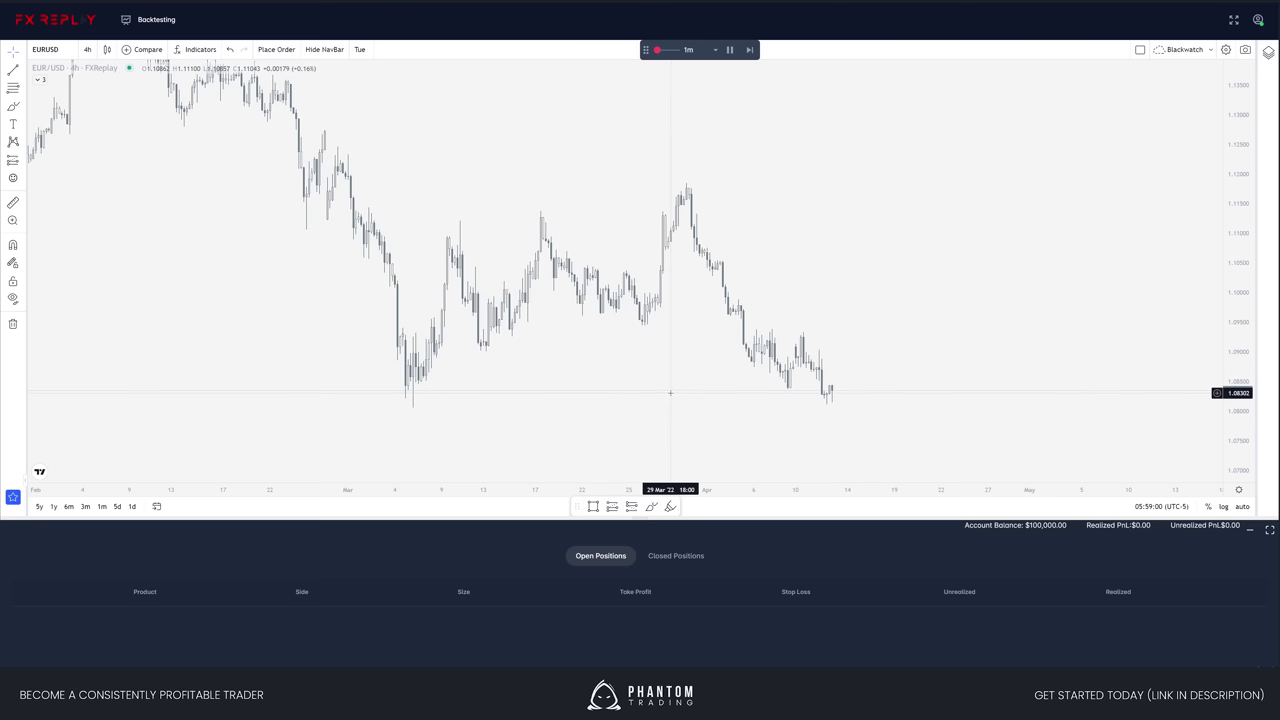
left_click_drag(676, 404, 648, 400)
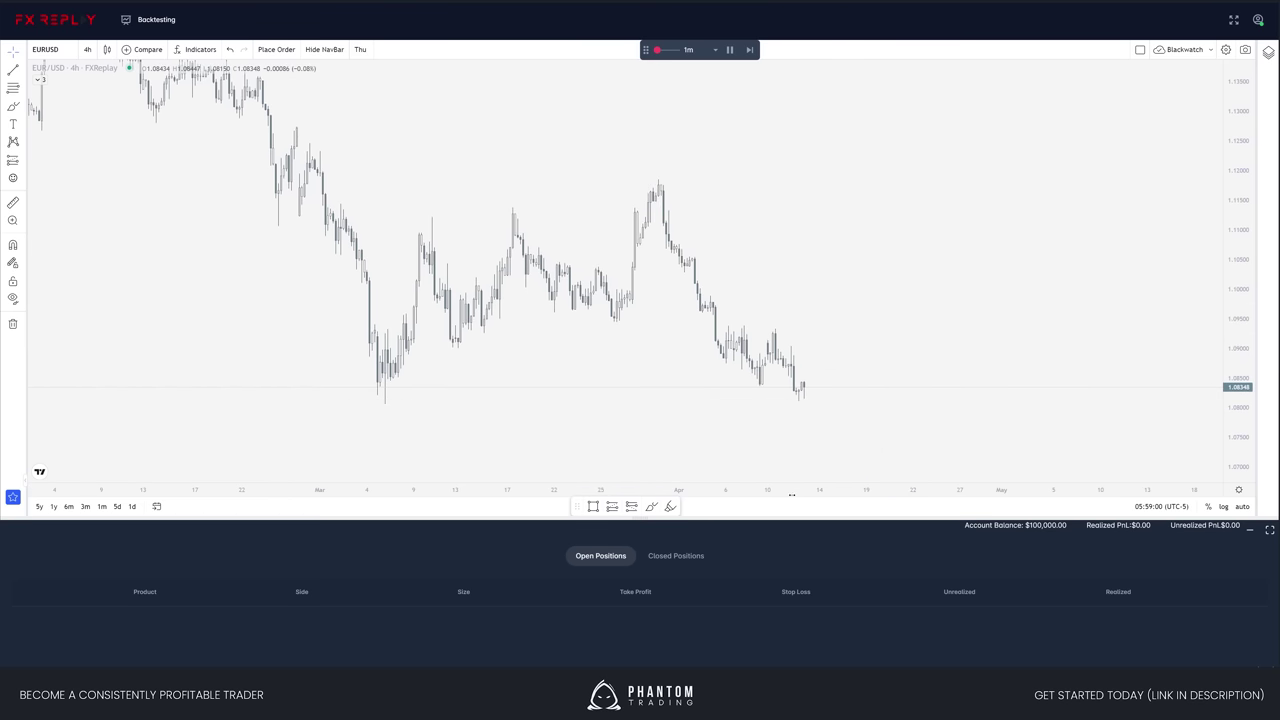
- Enlarge the chart area by shrinking the positions panel, keeping the recent 4-hour candles in view
left_click_drag(745, 518, 745, 551)
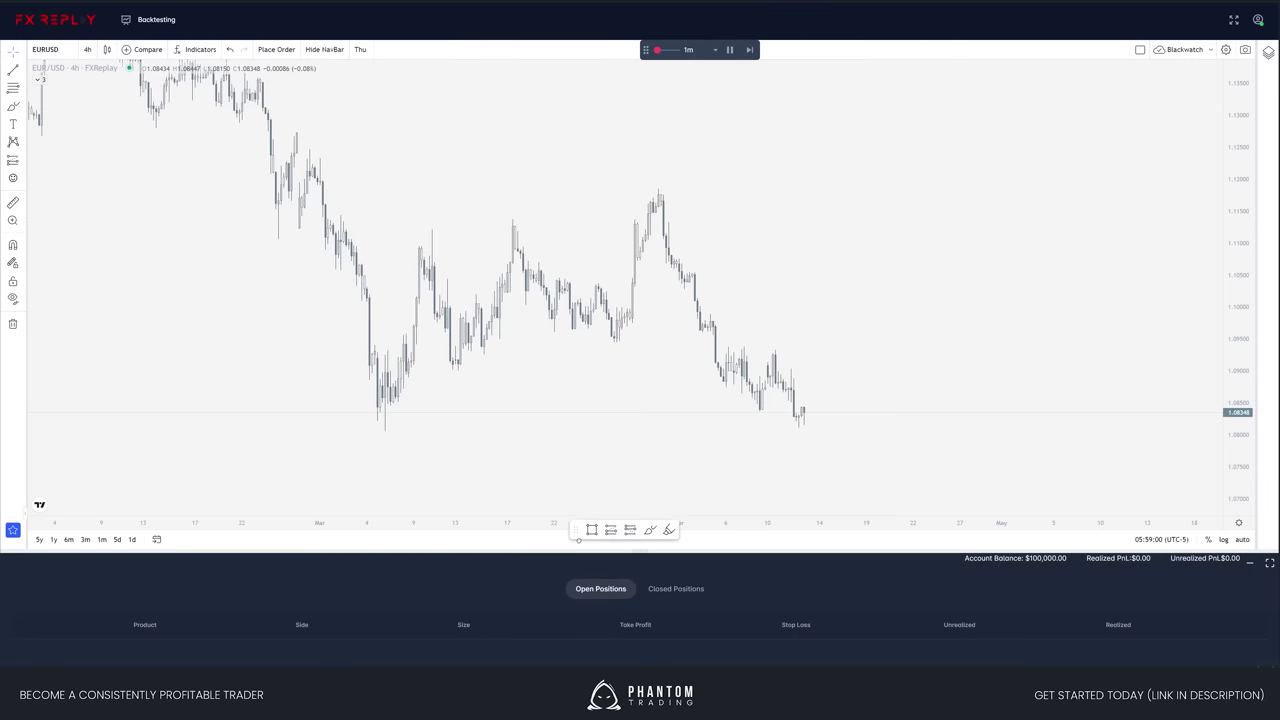
scroll(848, 437, "down", 2)
left_click_drag(1237, 437, 1237, 460)
scroll(1063, 434, "up", 1)
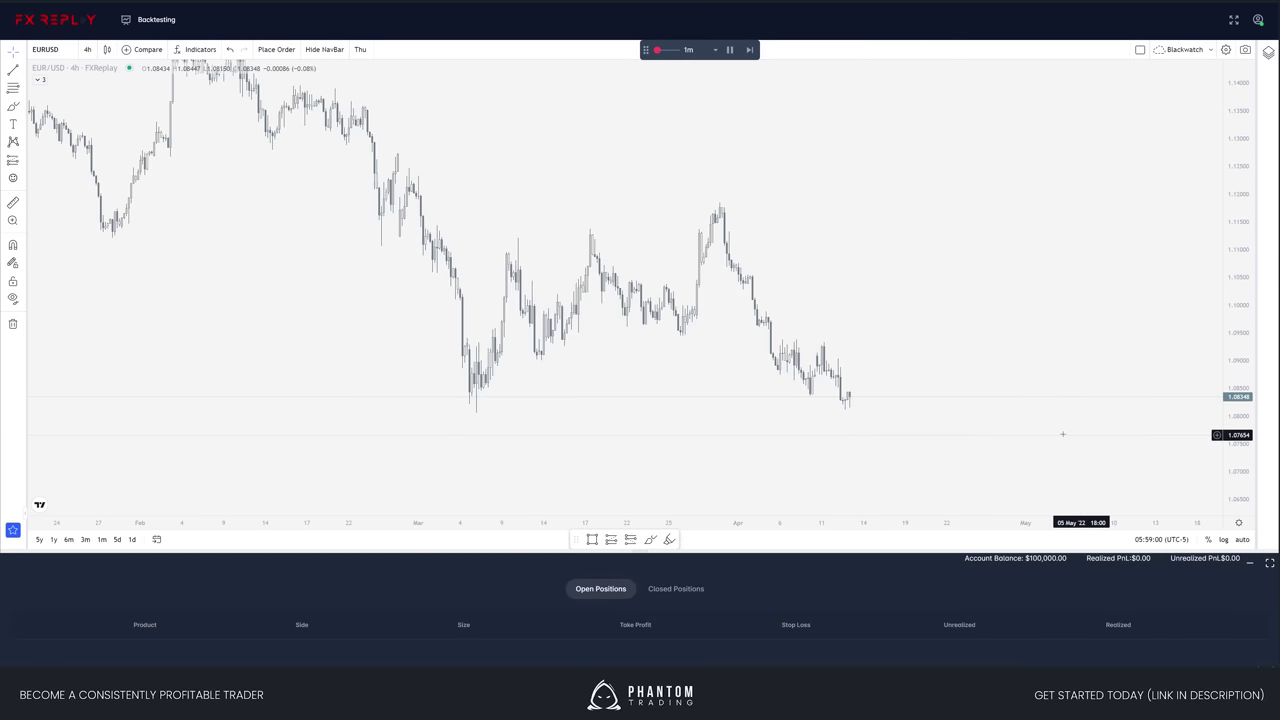
left_click_drag(887, 420, 925, 432)
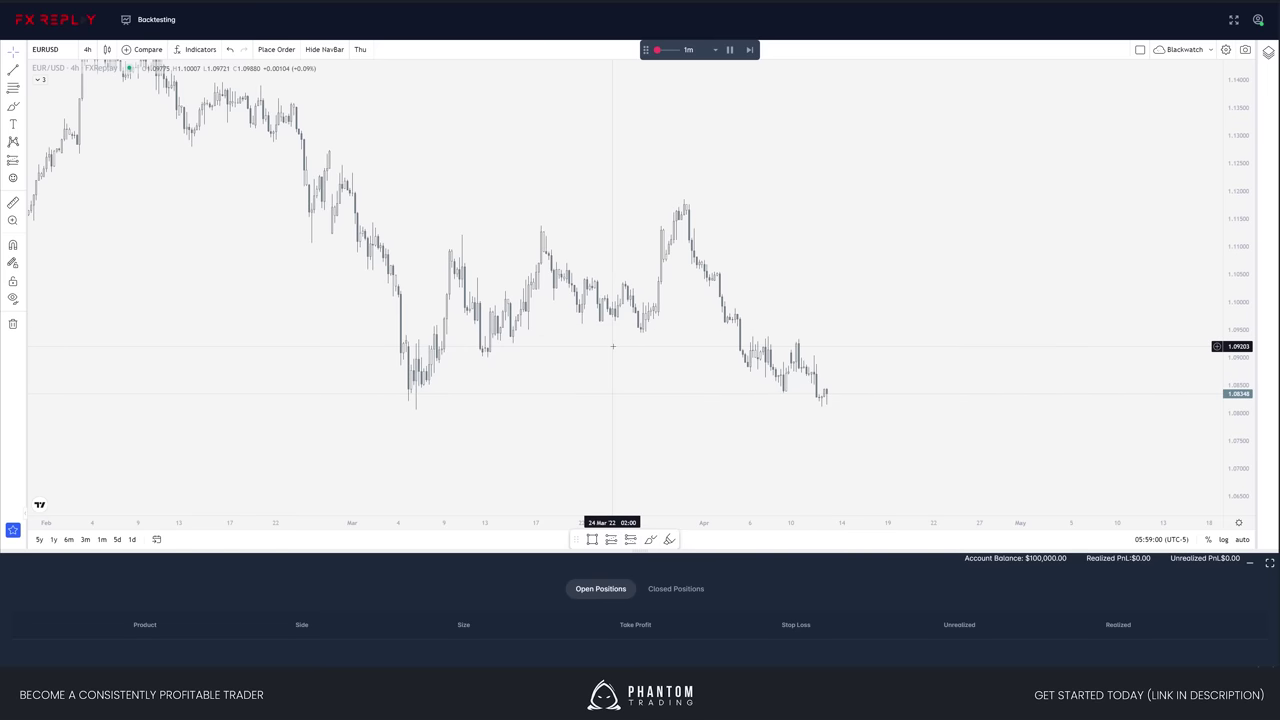
- Switch the EURUSD chart to the daily timeframe and frame the decline into April 2022
type("1d")
key("Return")
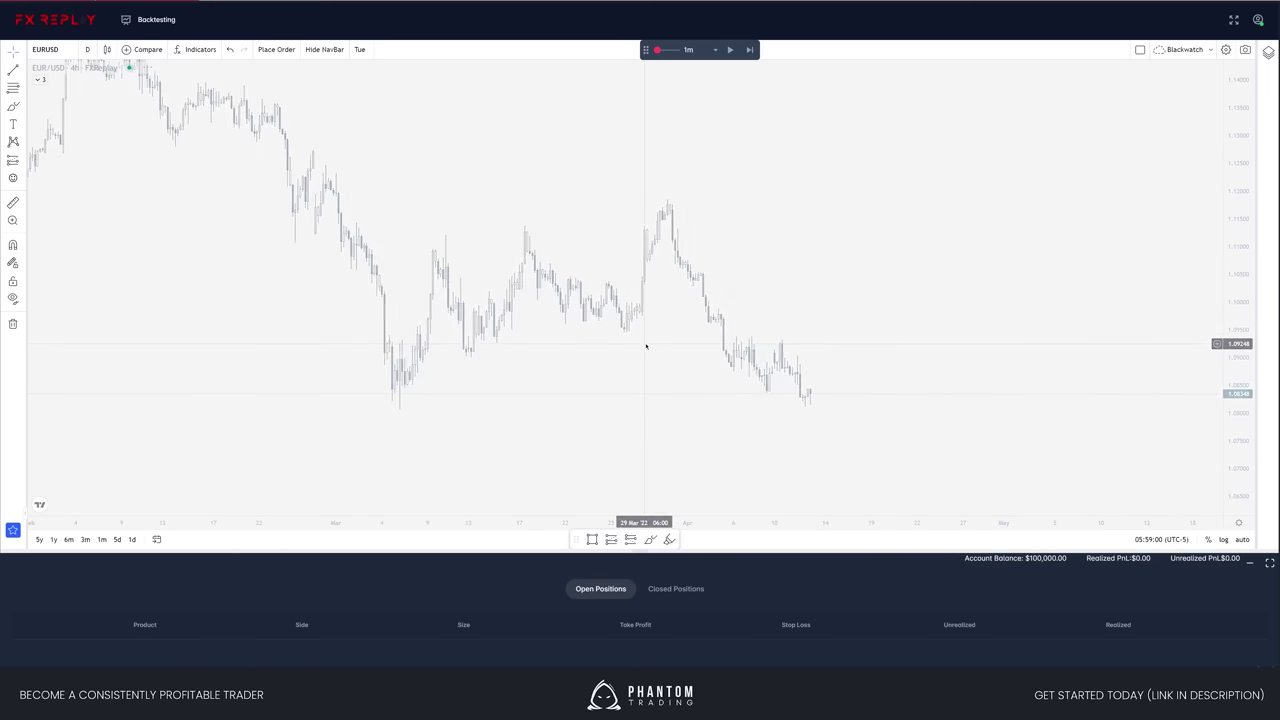
left_click_drag(1174, 372, 824, 346)
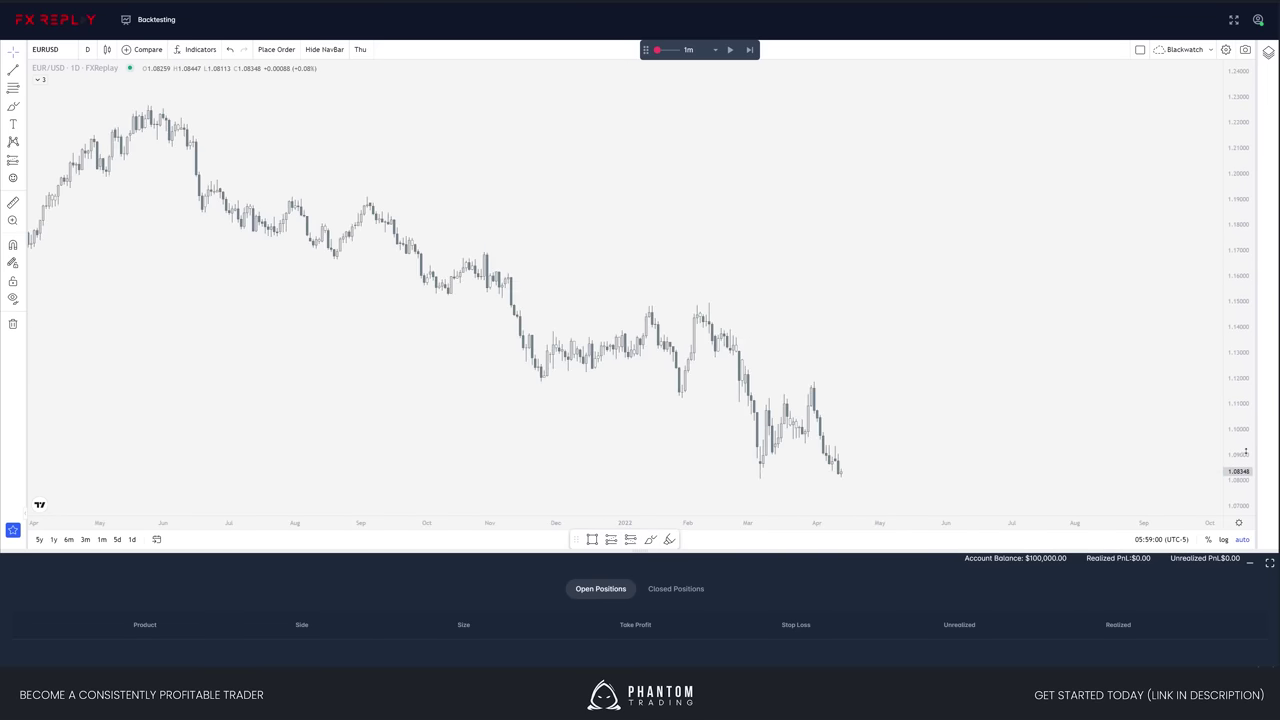
left_click_drag(1246, 451, 1246, 395)
left_click_drag(991, 428, 914, 328)
scroll(846, 373, "up", 2)
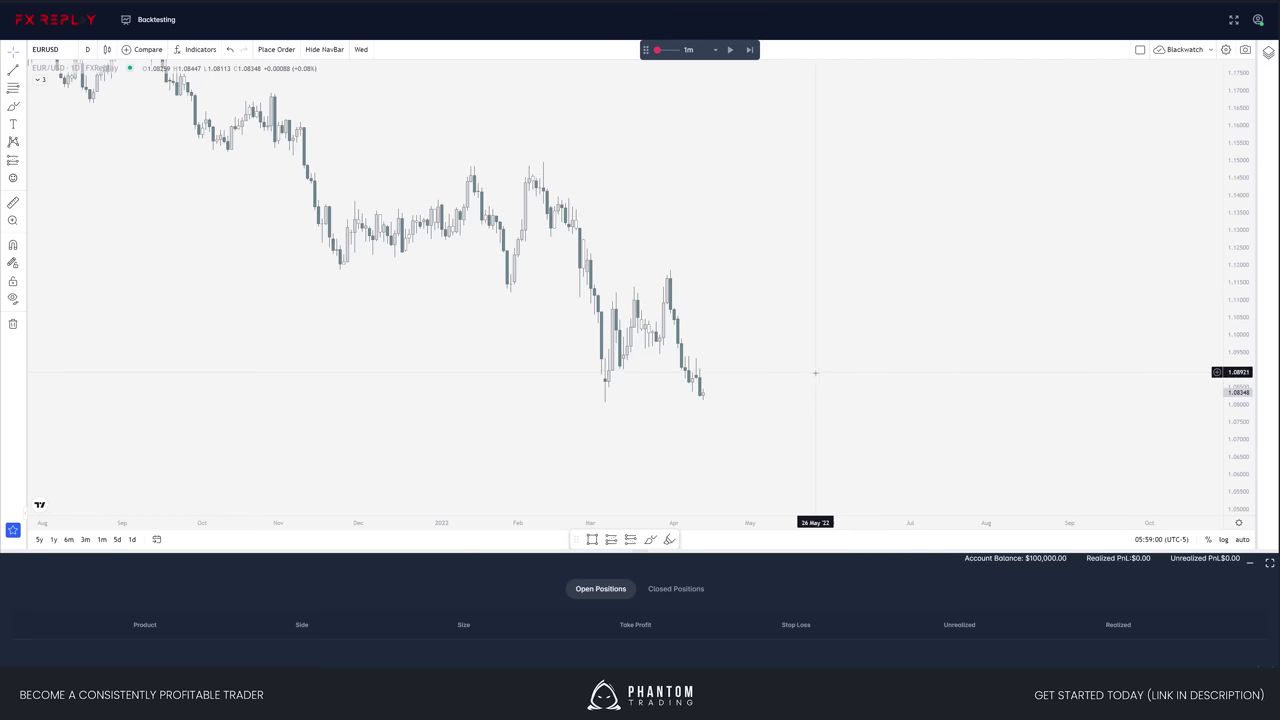
left_click_drag(815, 372, 829, 397)
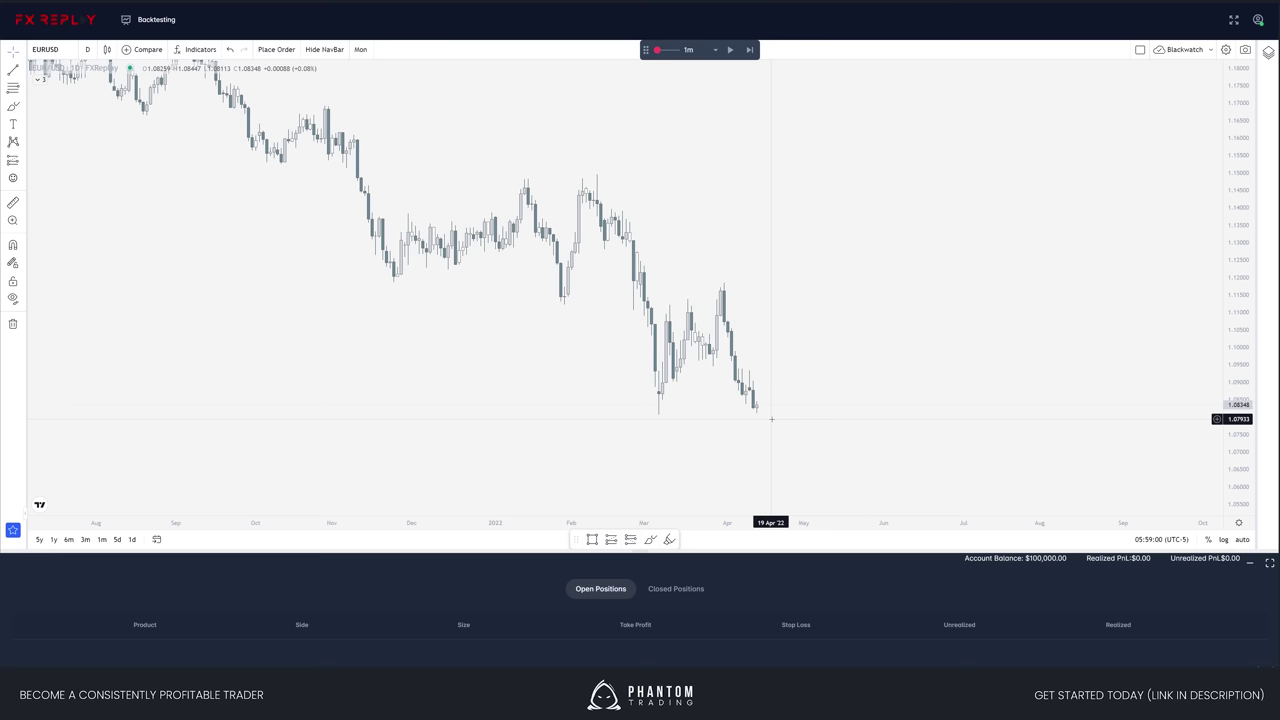
scroll(743, 429, "up", 3)
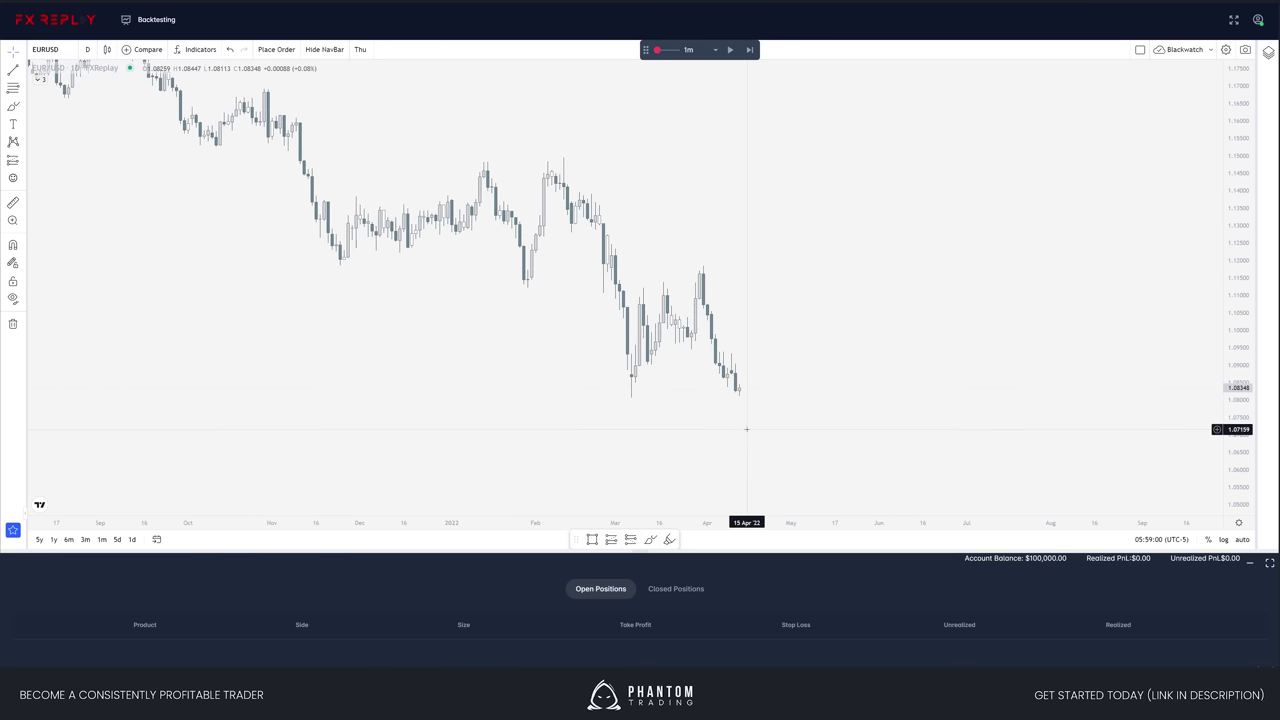
left_click_drag(723, 431, 731, 441)
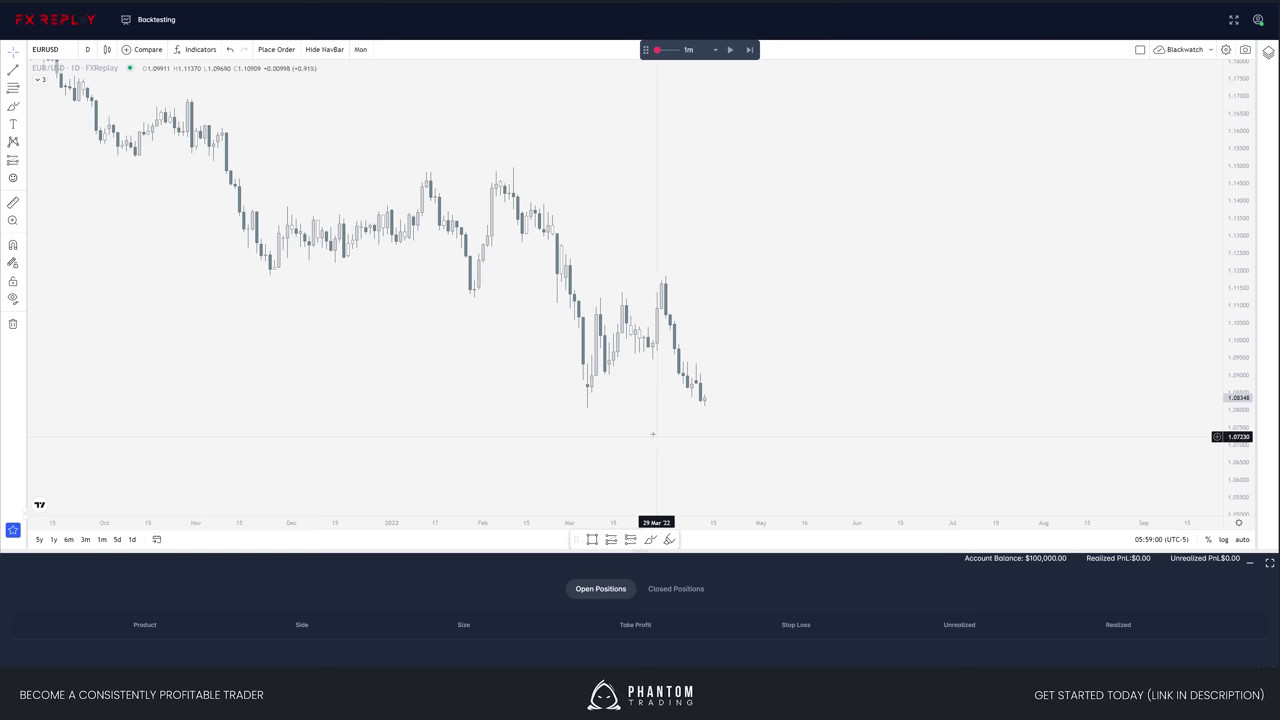
- Mark the 10 February 2022 swing high with a highlighter dot and recolour it red
left_click_drag(652, 436, 666, 442)
left_click(670, 541)
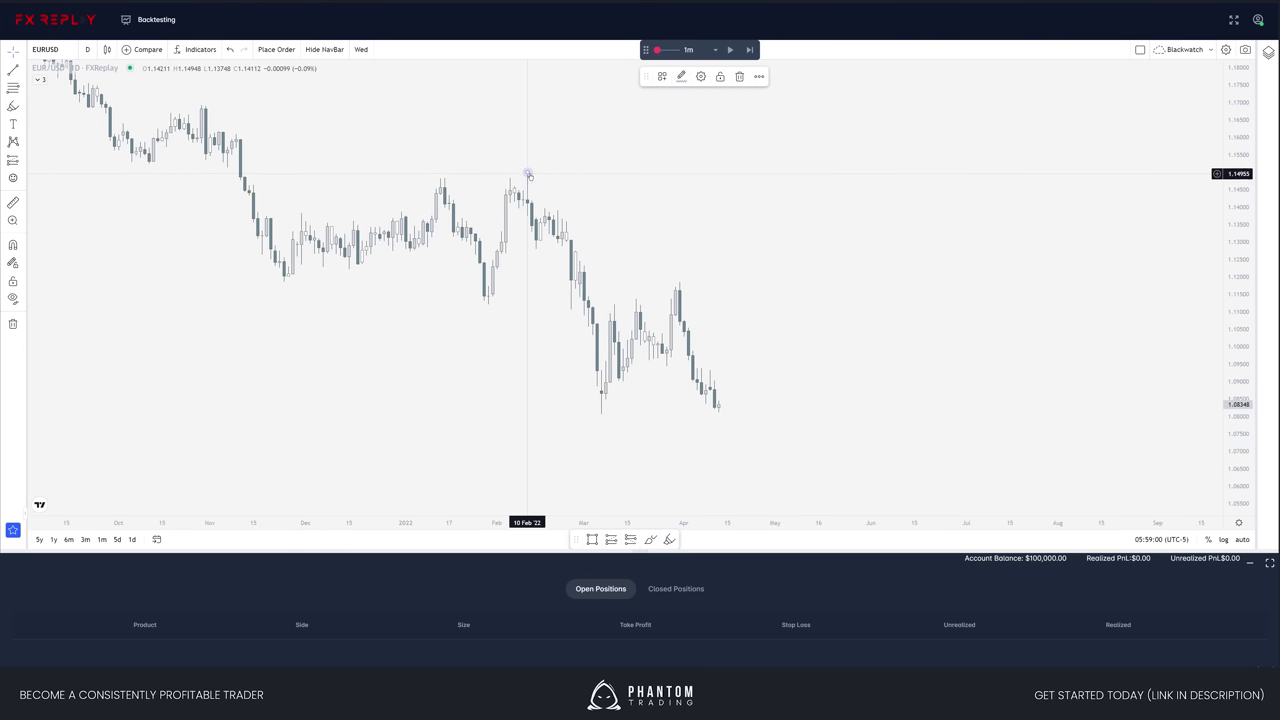
left_click(681, 76)
left_click(682, 110)
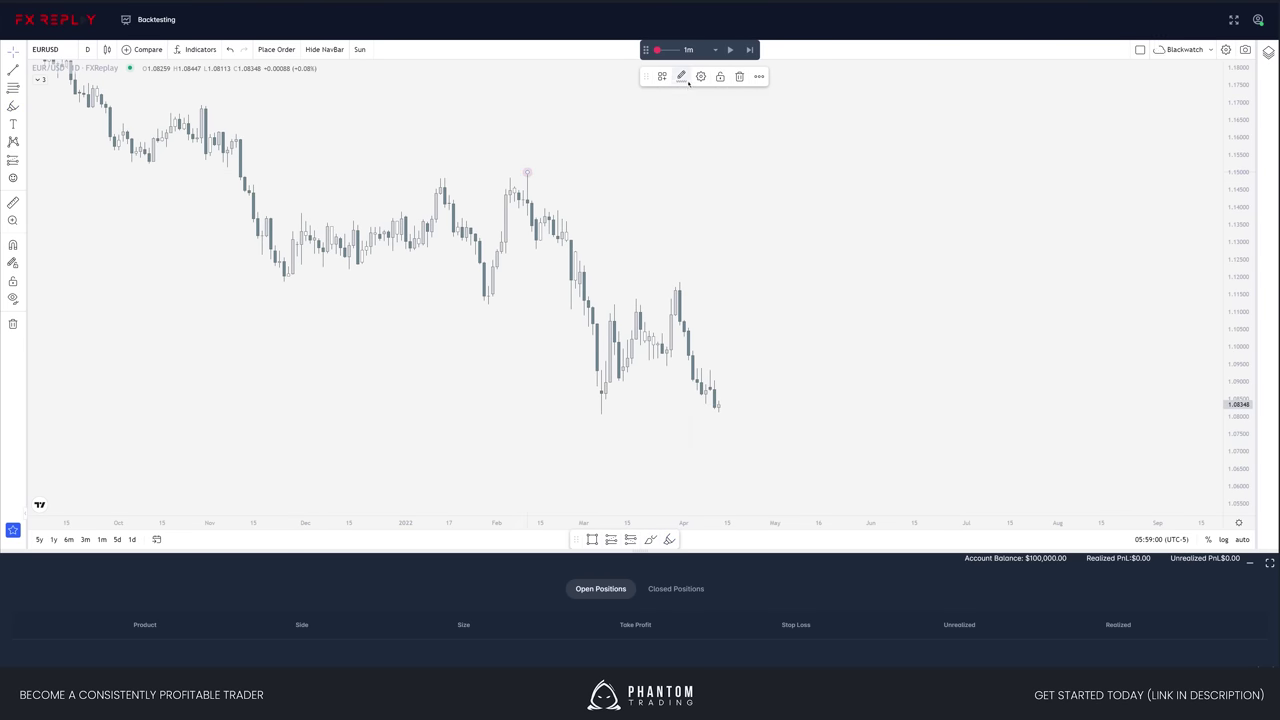
left_click(681, 76)
left_click(592, 163)
key("Escape")
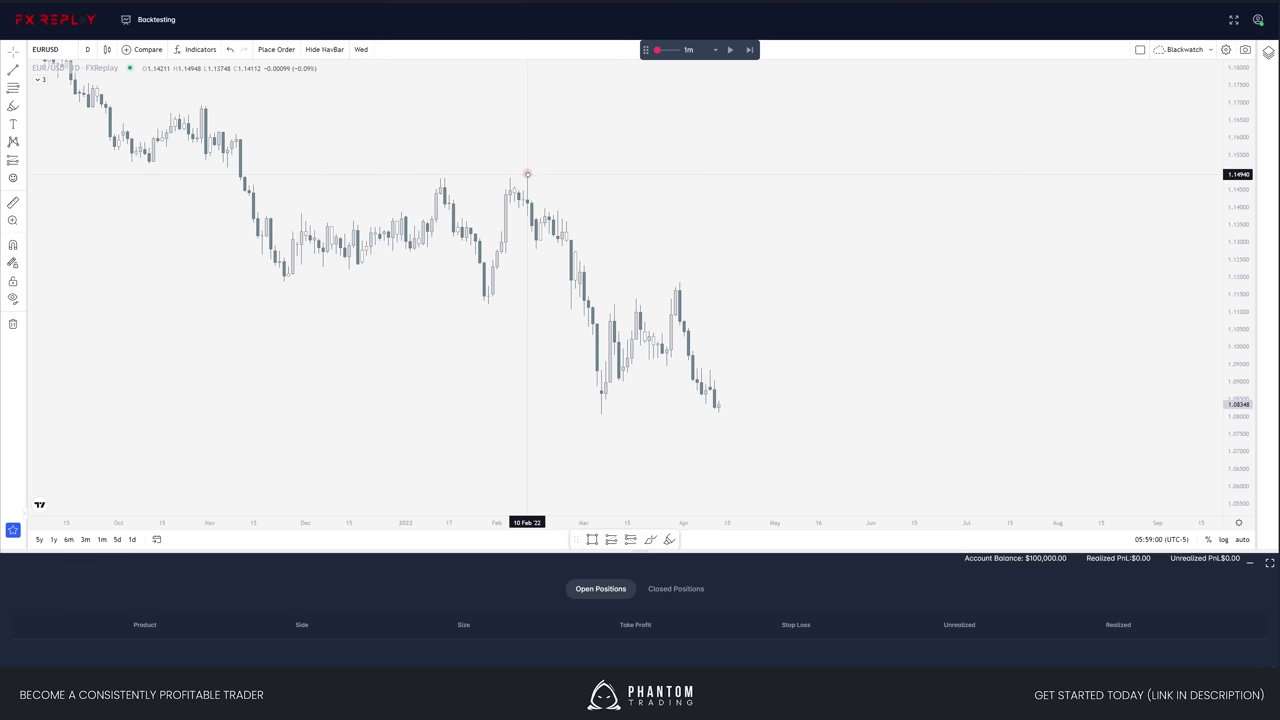
- Mark the 7 March 2022 swing low and the late-March swing high with highlighter dots
left_click(528, 174)
left_click(669, 540)
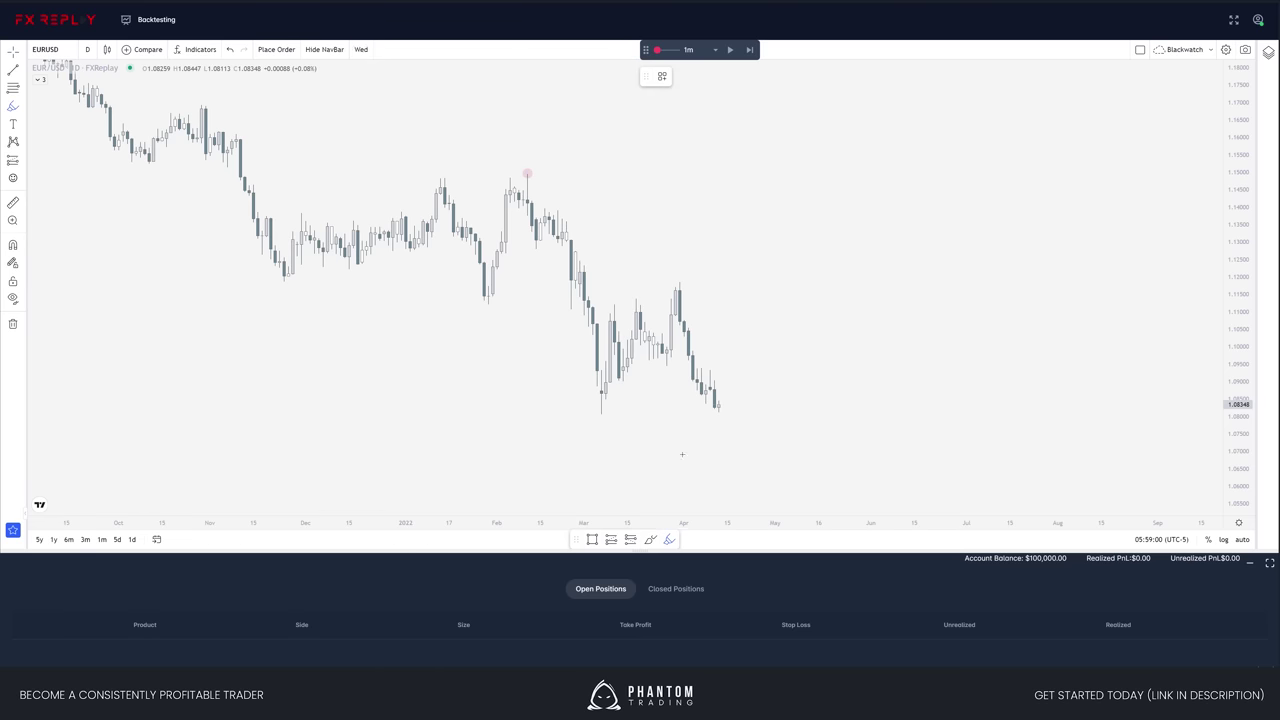
left_click(601, 412)
left_click(681, 282)
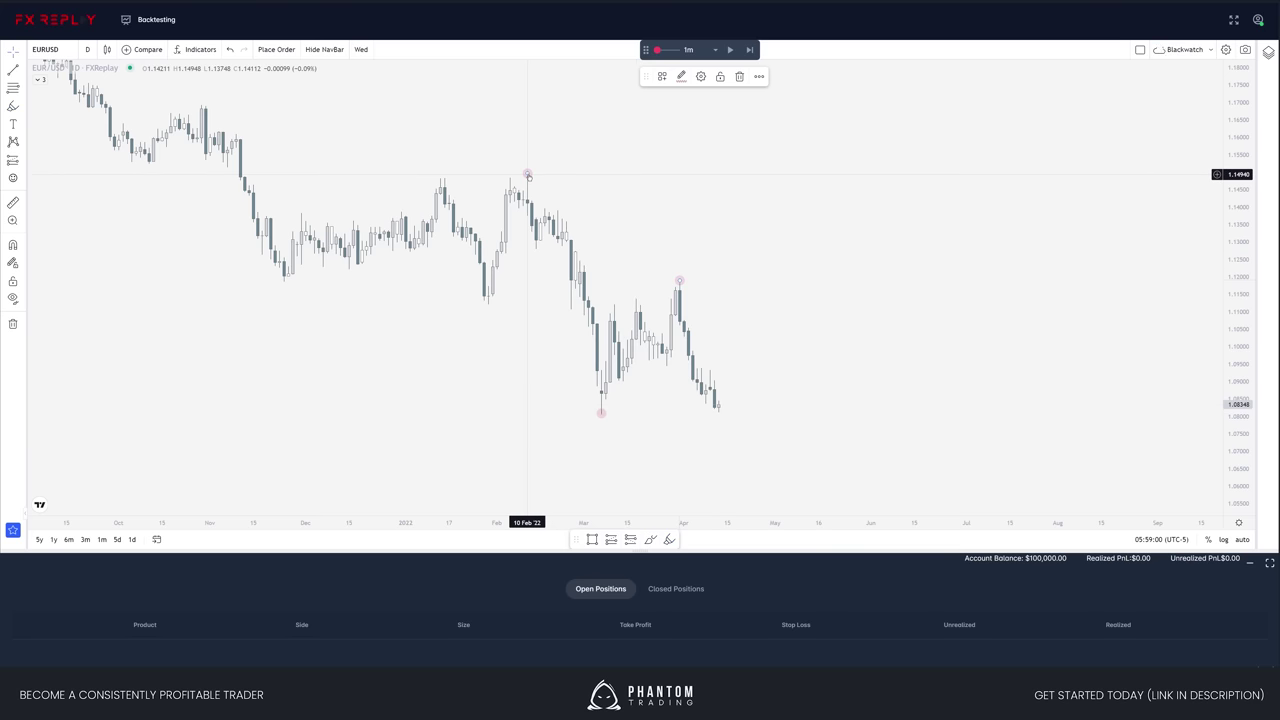
- Draw dashed horizontal lines from the February high and the March low, extending both to about the end of April 2022
left_click_drag(528, 173, 714, 173)
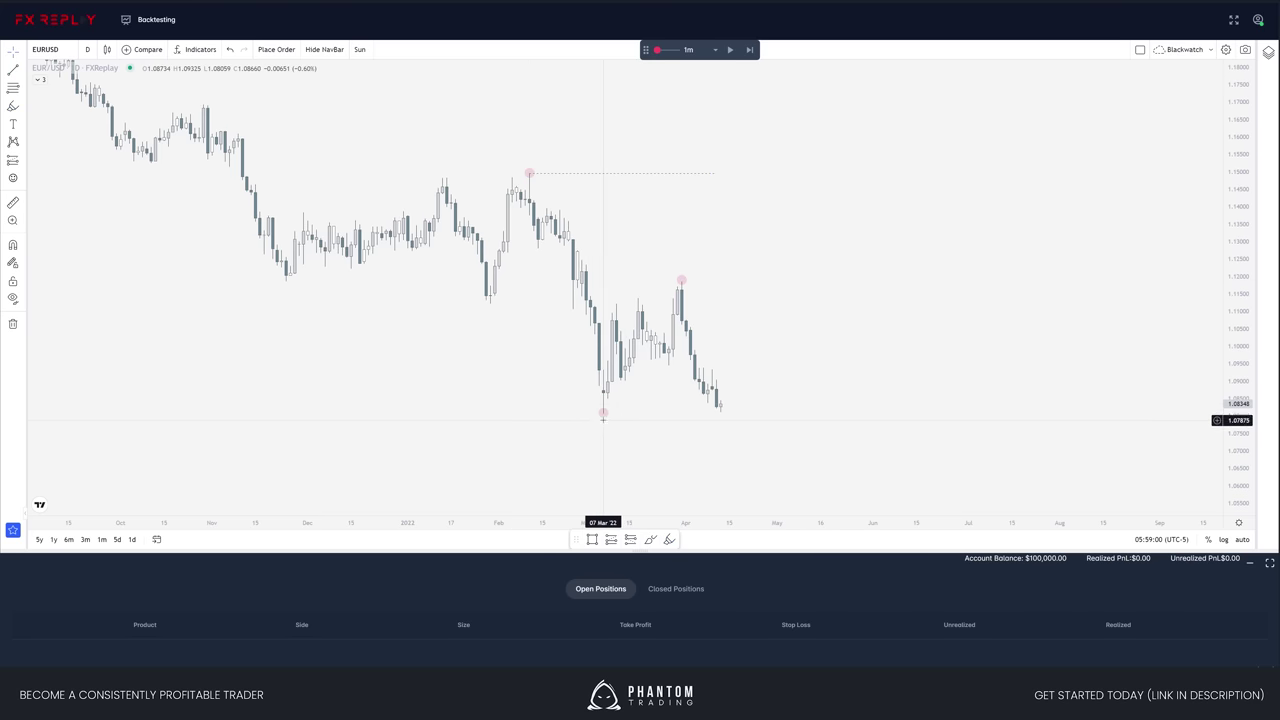
left_click_drag(603, 413, 764, 412)
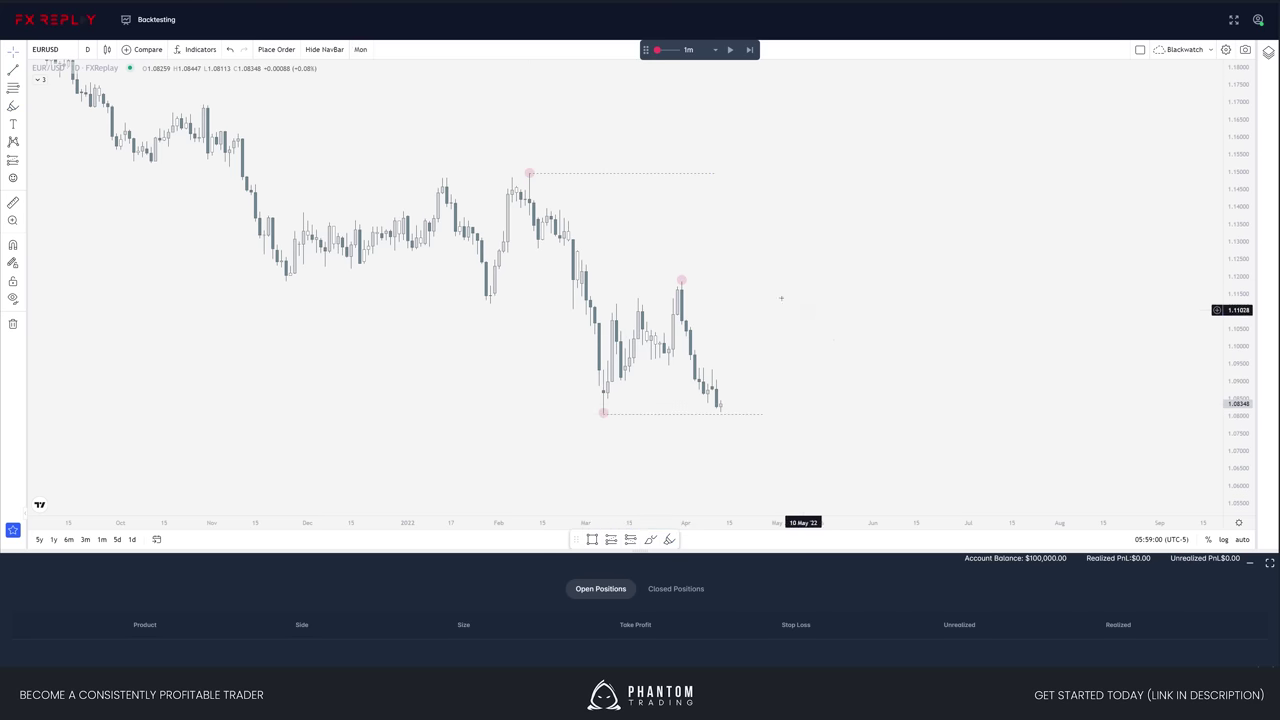
left_click_drag(714, 173, 765, 174)
left_click(800, 246)
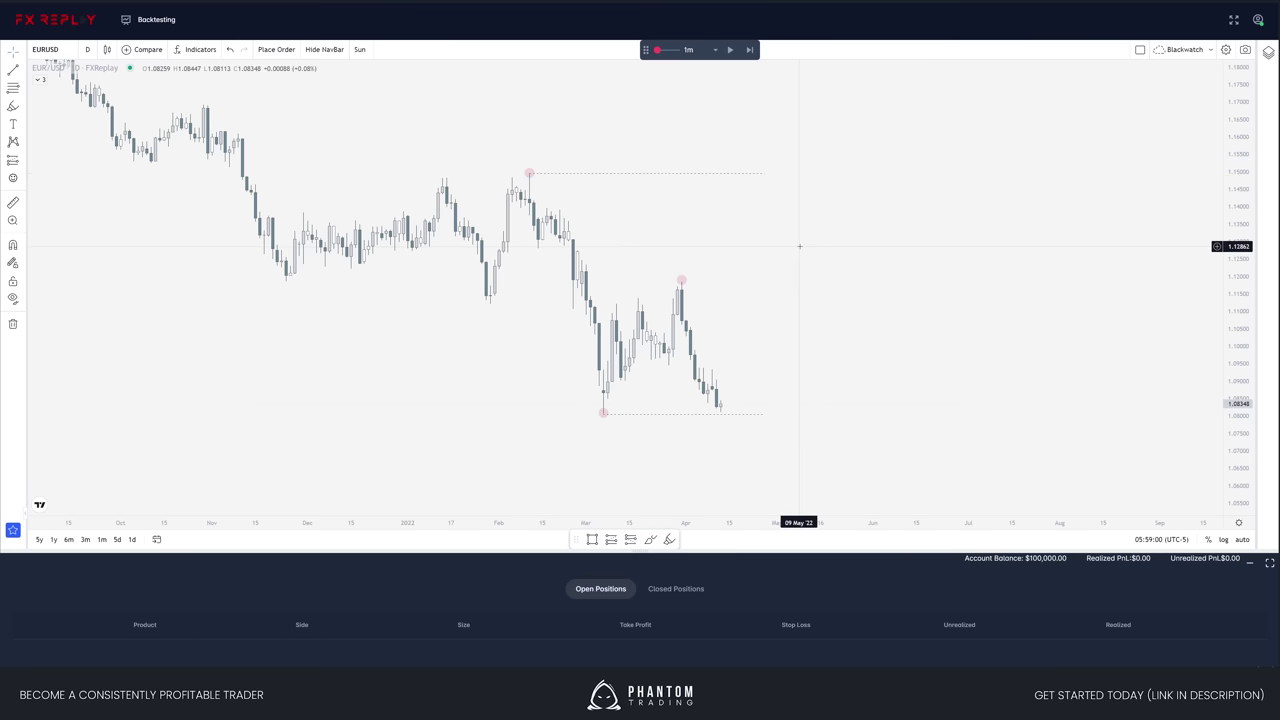
- Examine the daily price history back to 2020, and current price within the range between the dashed high and low lines
scroll(731, 309, "down", 2)
left_click_drag(592, 298, 985, 511)
scroll(580, 286, "down", 6)
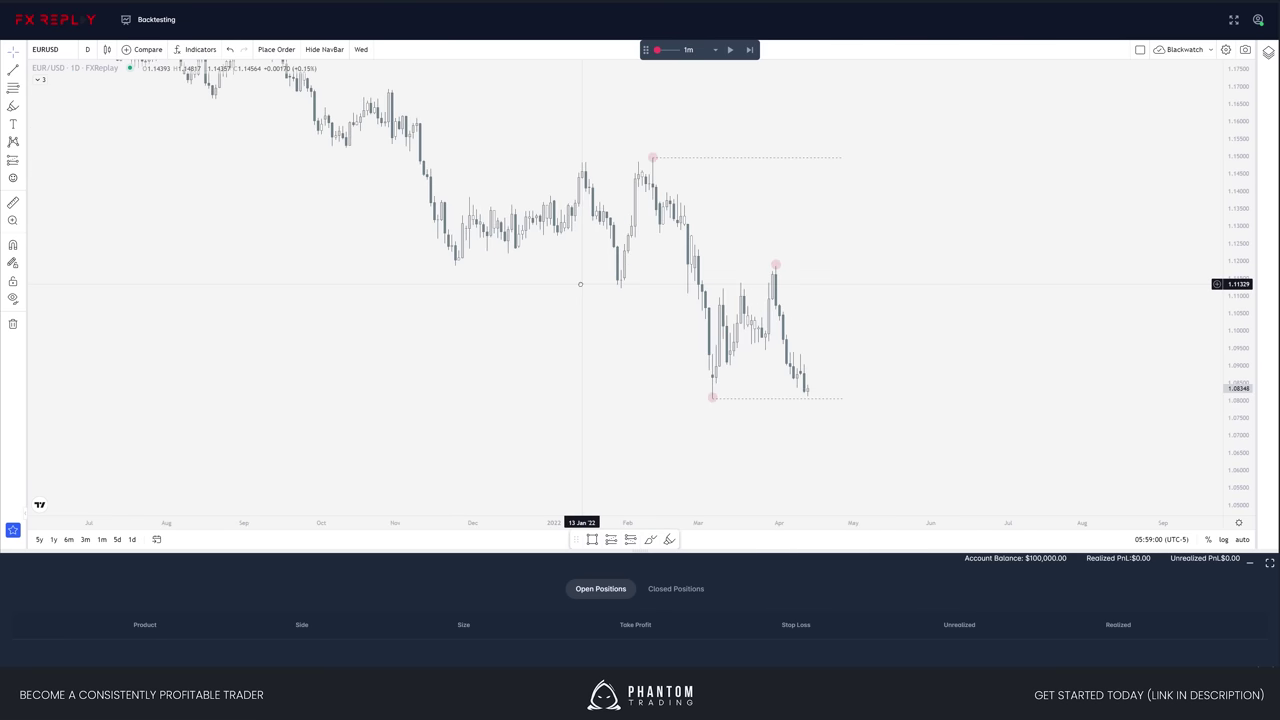
scroll(690, 396, "up", 6)
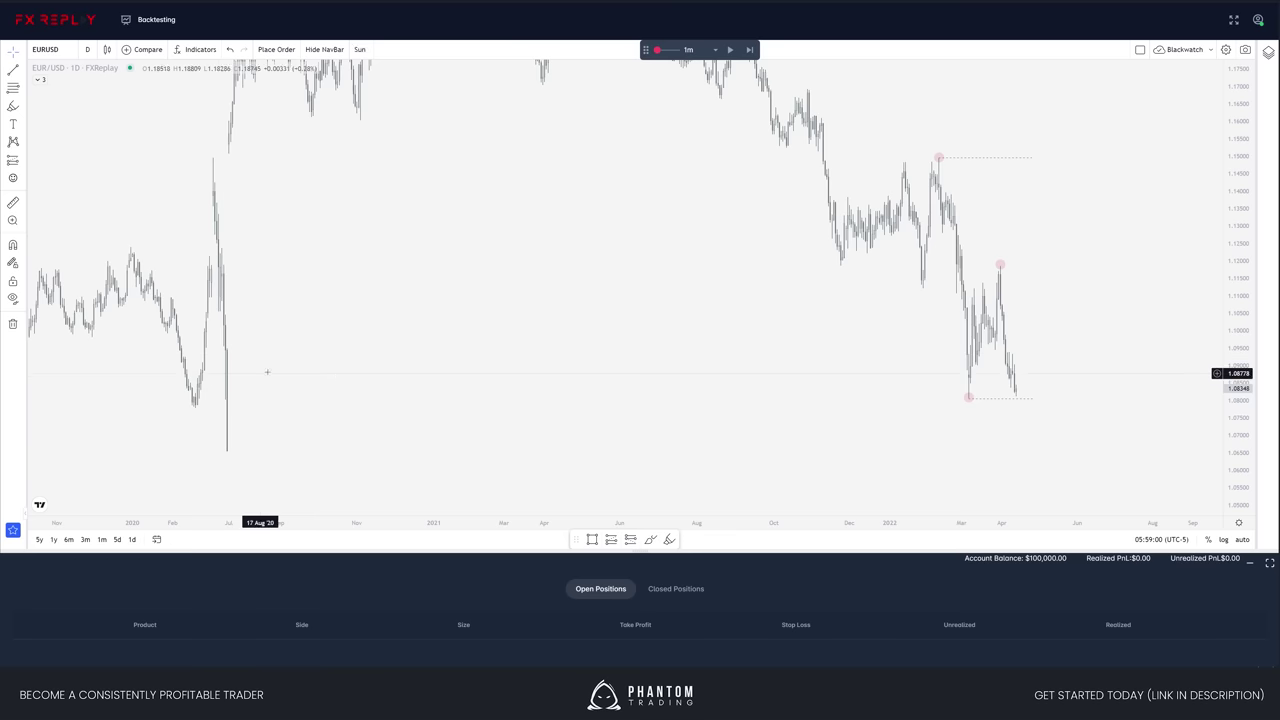
scroll(814, 455, "up", 5)
scroll(759, 395, "up", 1)
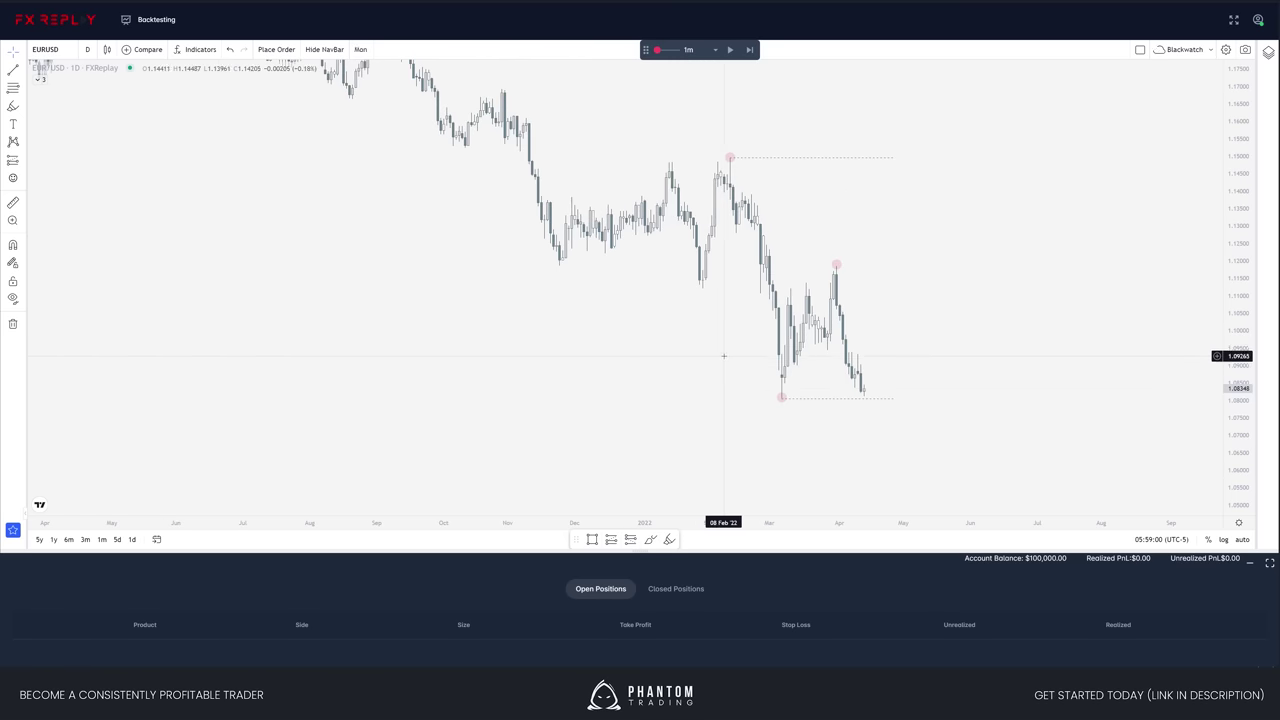
scroll(740, 370, "up", 2)
left_click_drag(1249, 452, 1249, 426)
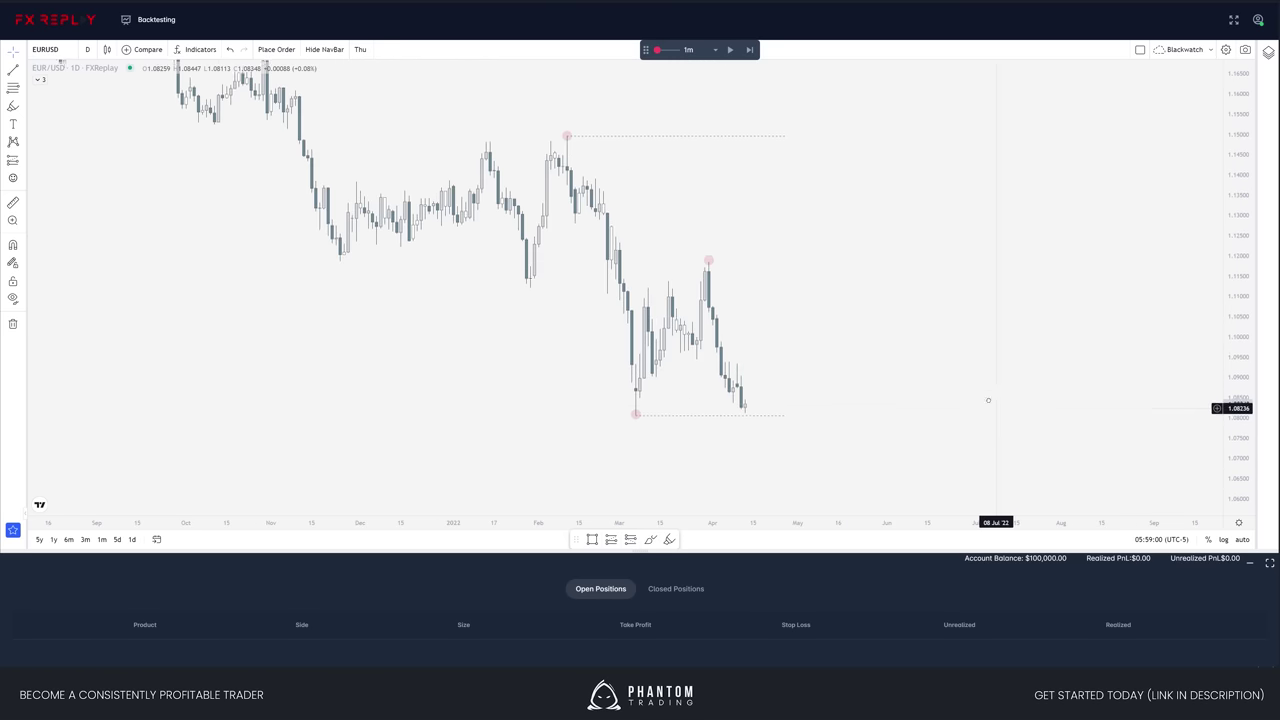
left_click_drag(769, 399, 757, 370)
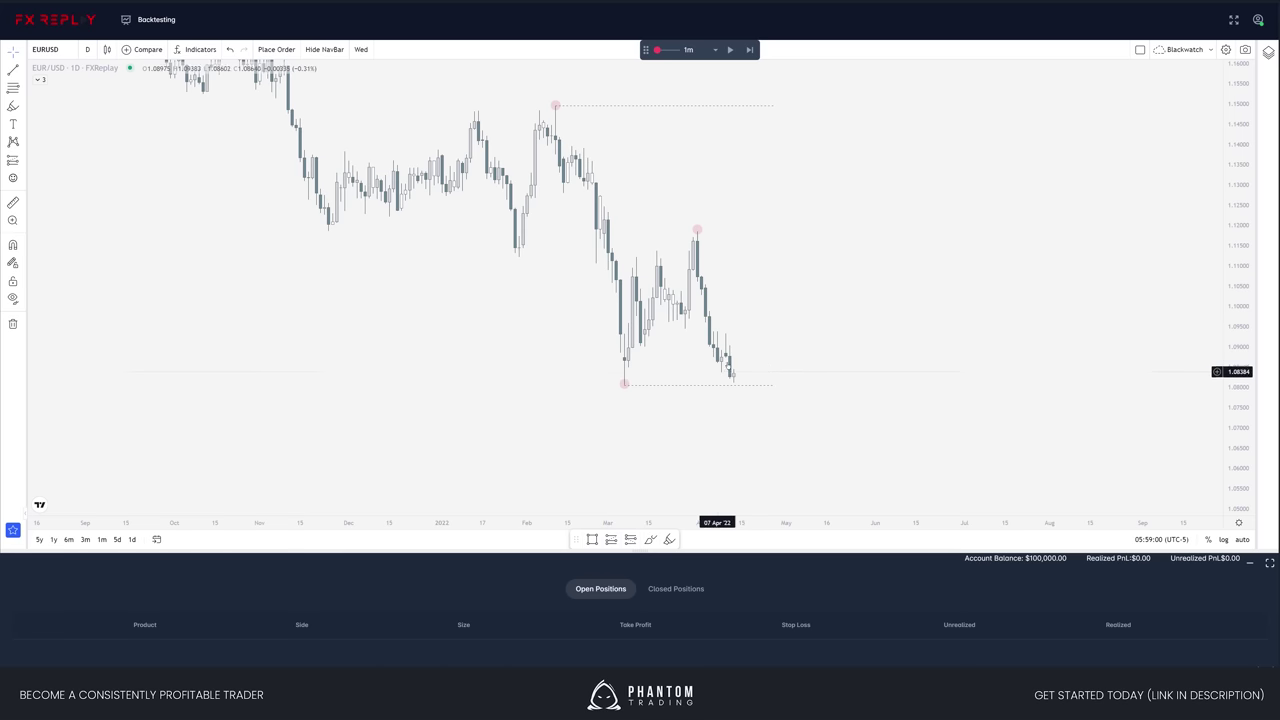
left_click_drag(885, 398, 874, 400)
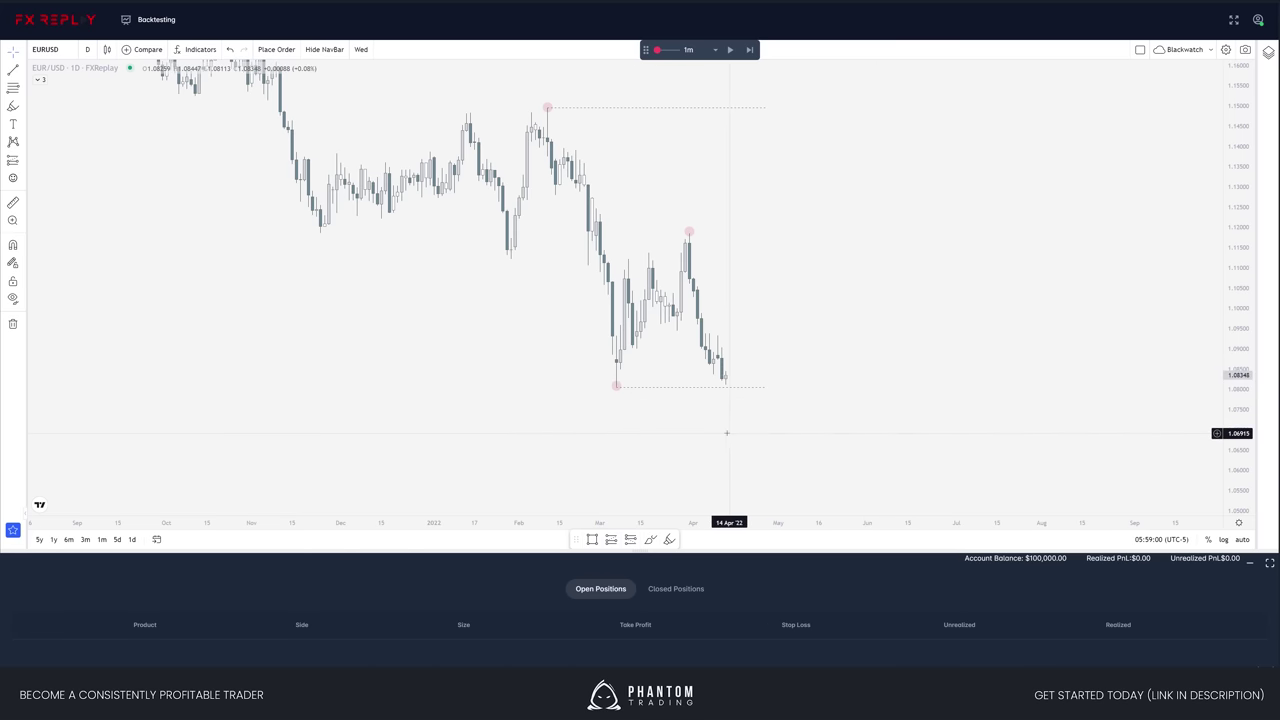
scroll(800, 405, "right", 3)
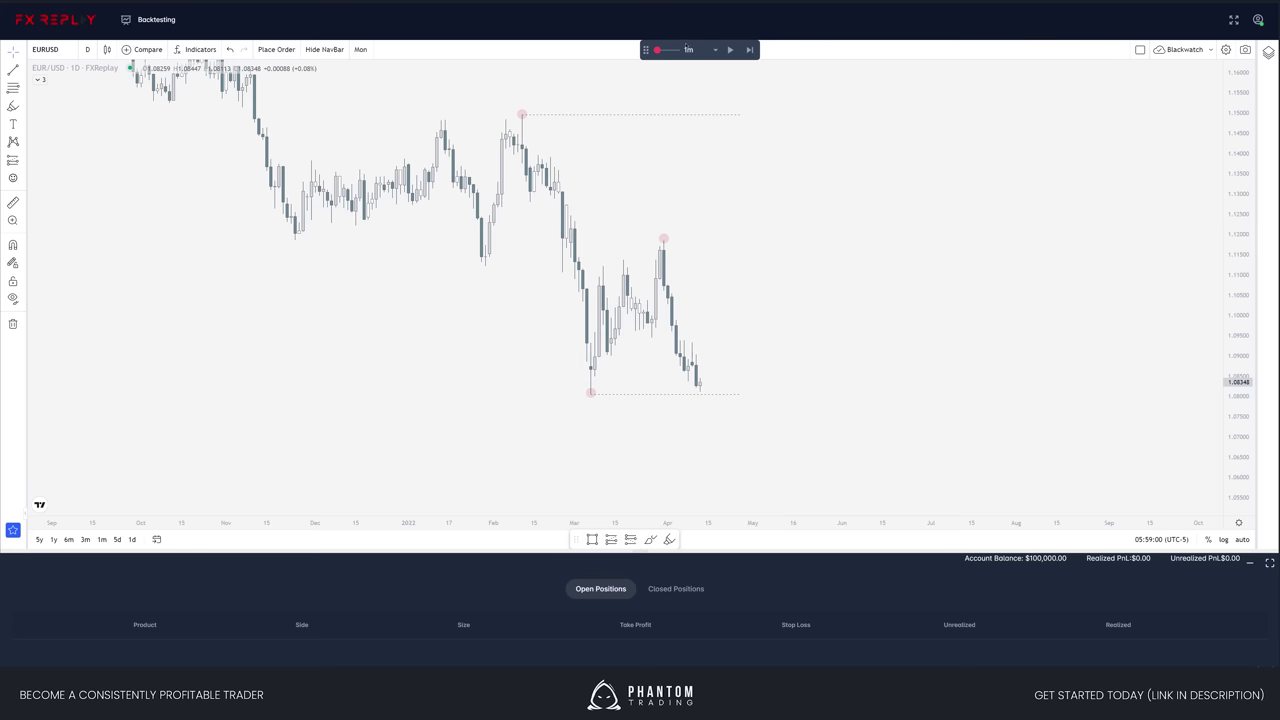
- Set the replay step to 4h and replay the price to about 25 April 2022
left_click(714, 49)
left_click(690, 157)
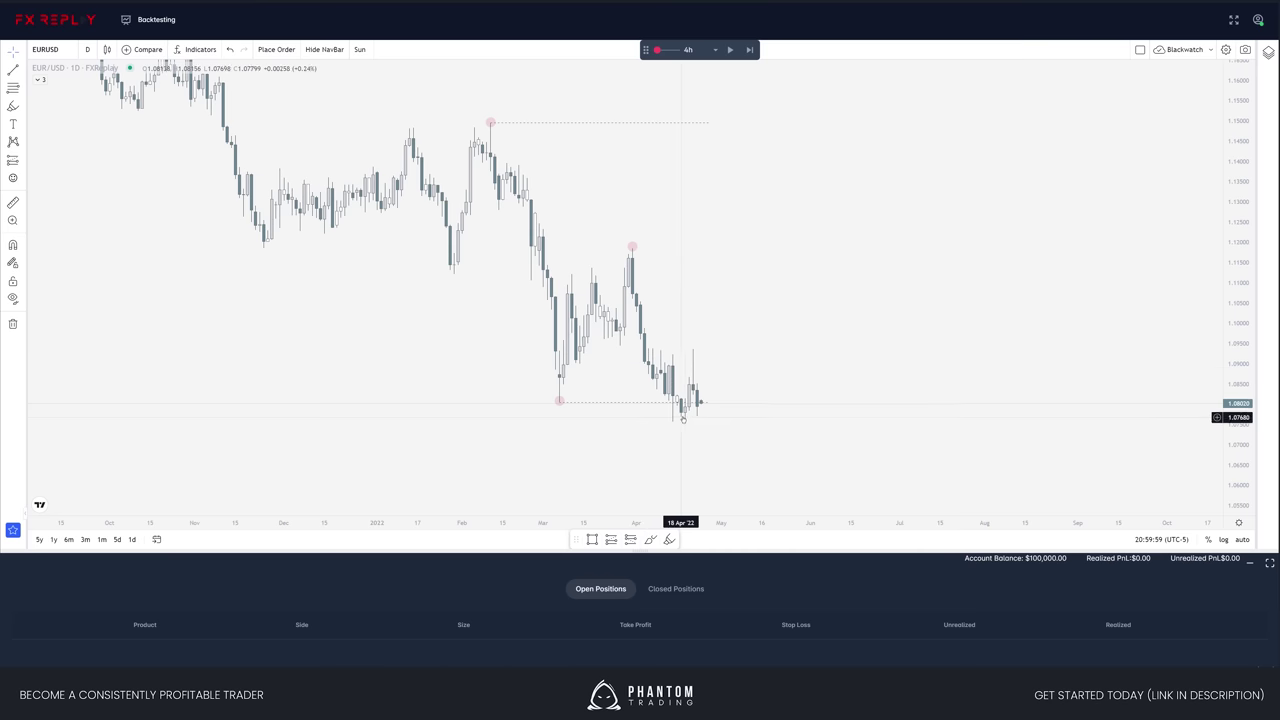
- Measure the April price action around the March-low line, and the range from the February high down to the March low
left_click(648, 412, "shift")
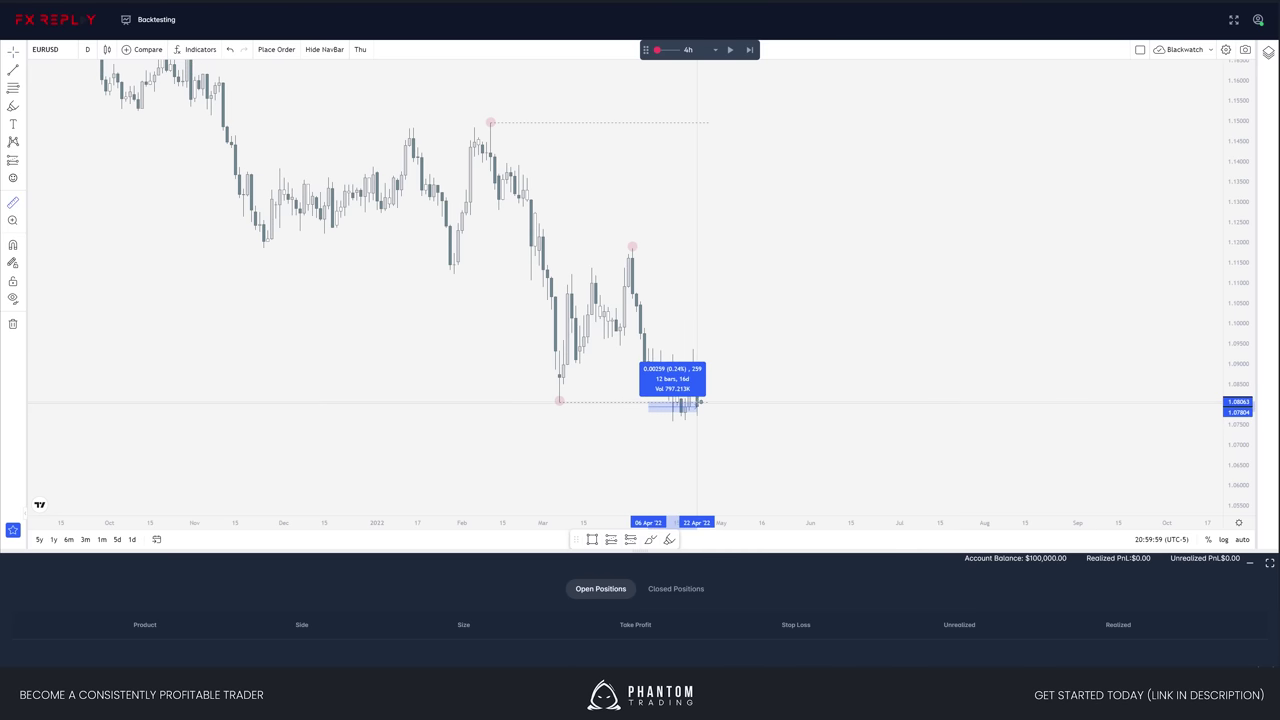
left_click(739, 419)
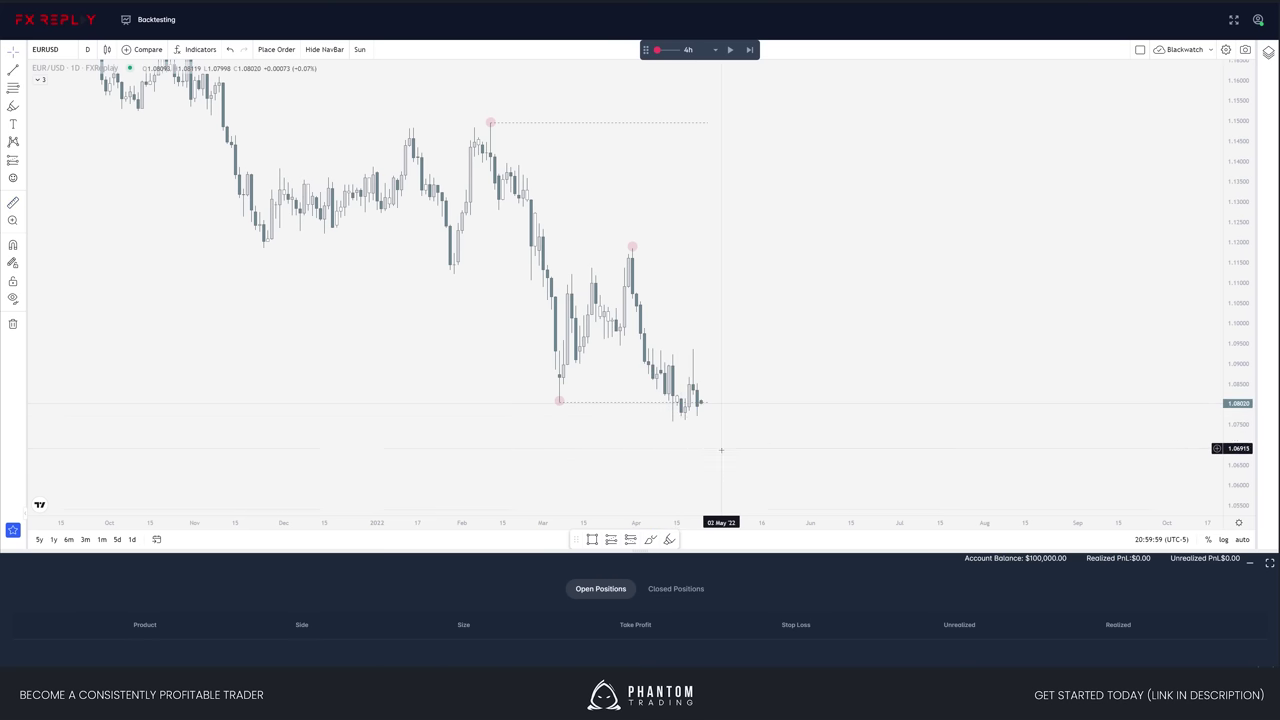
left_click(470, 122, "shift")
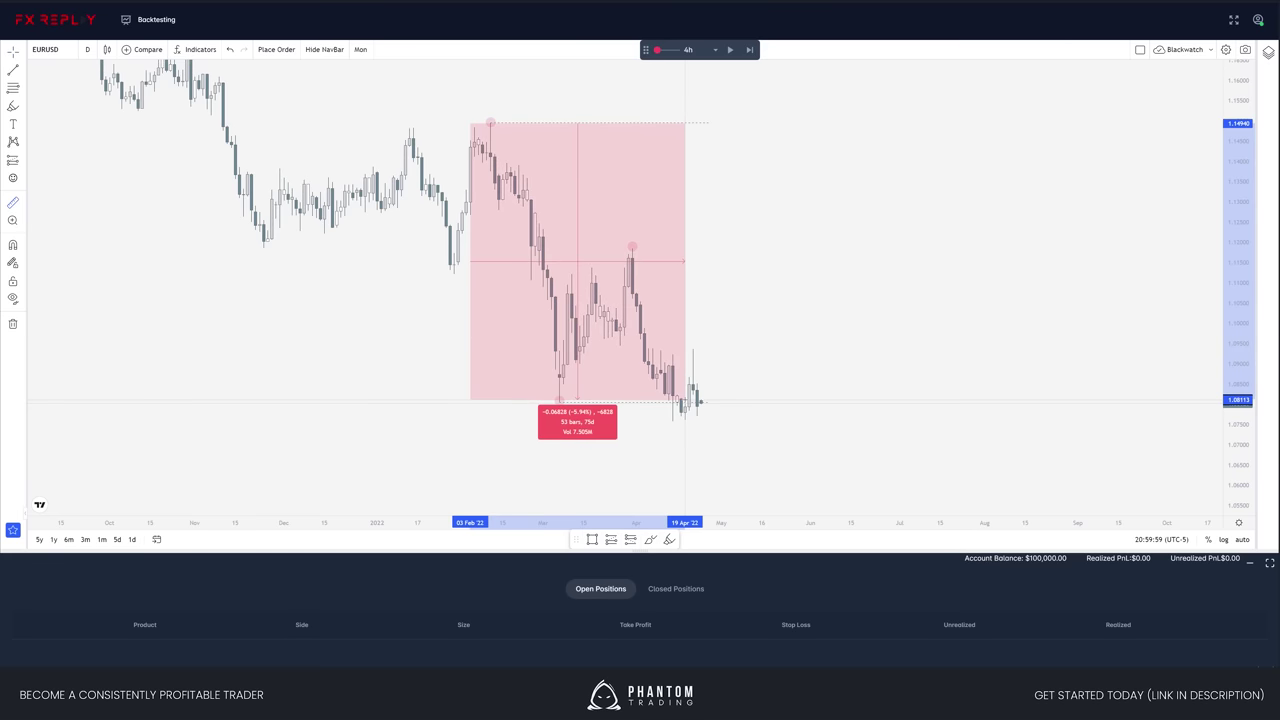
left_click(806, 424)
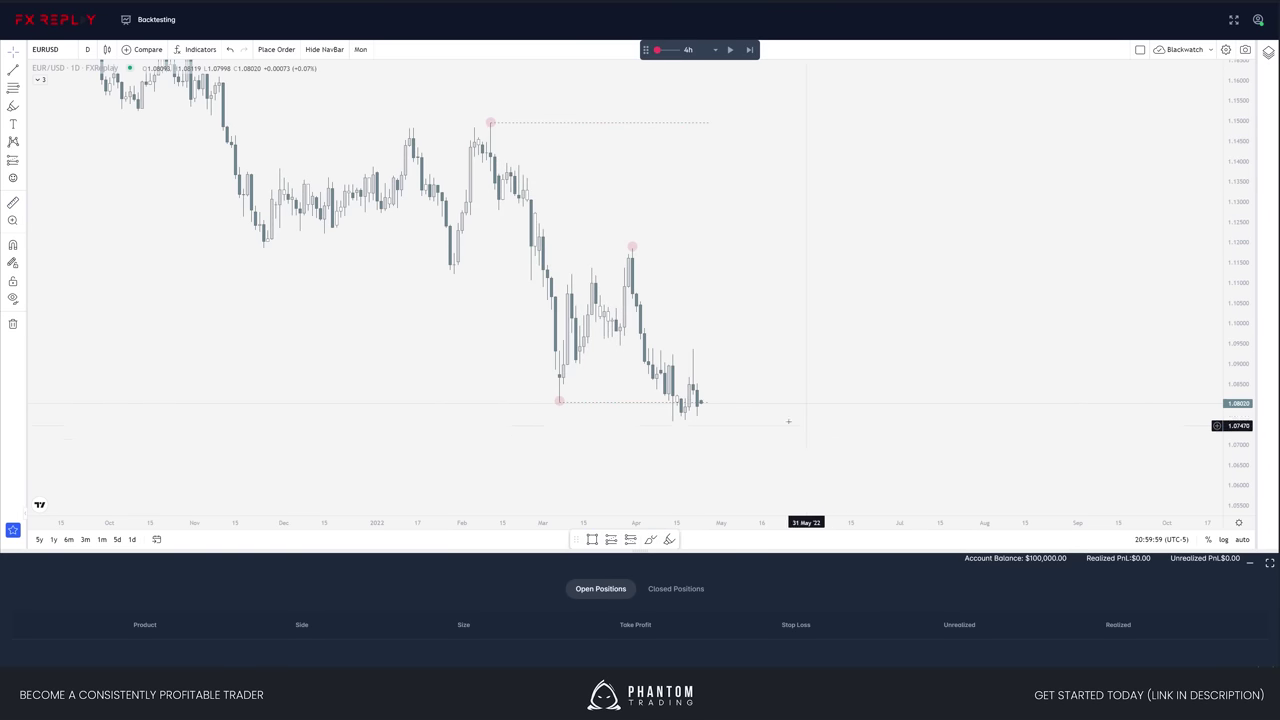
- Replay the price through 25 April 2022 and place a highlighter dot below it at about 1.062, on 27 April
left_click_drag(757, 424, 769, 406)
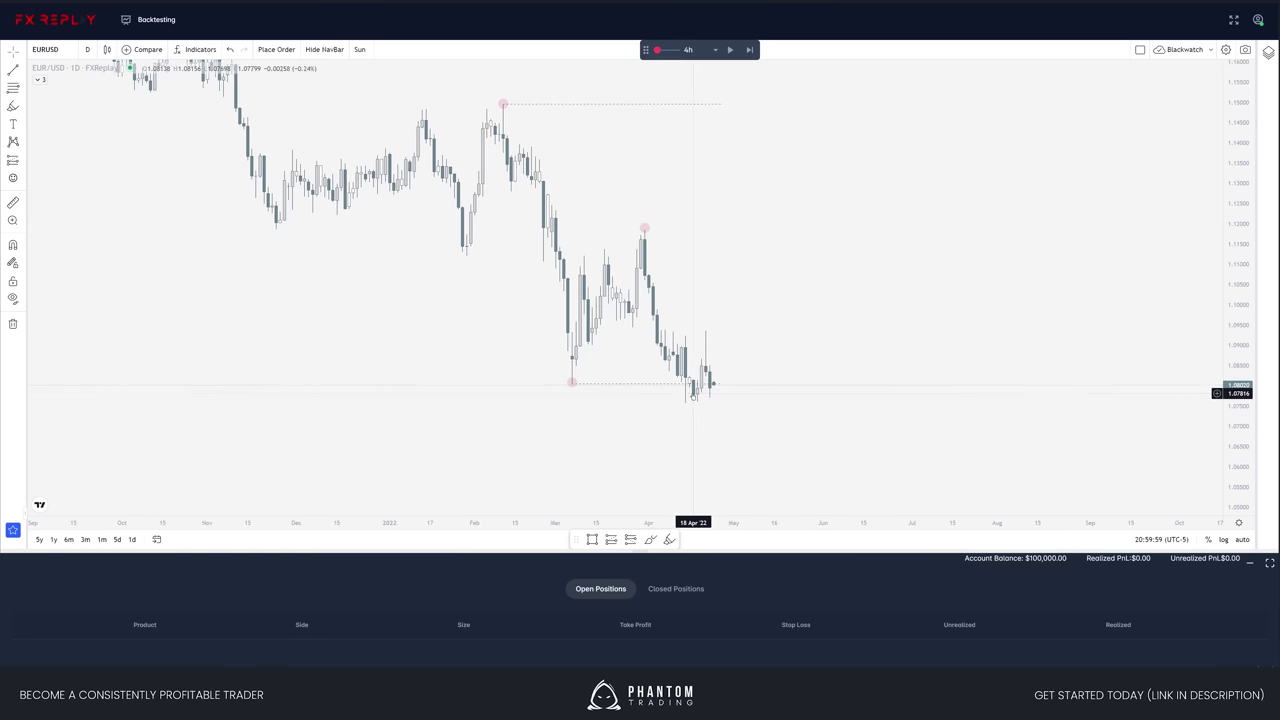
left_click_drag(773, 430, 749, 427)
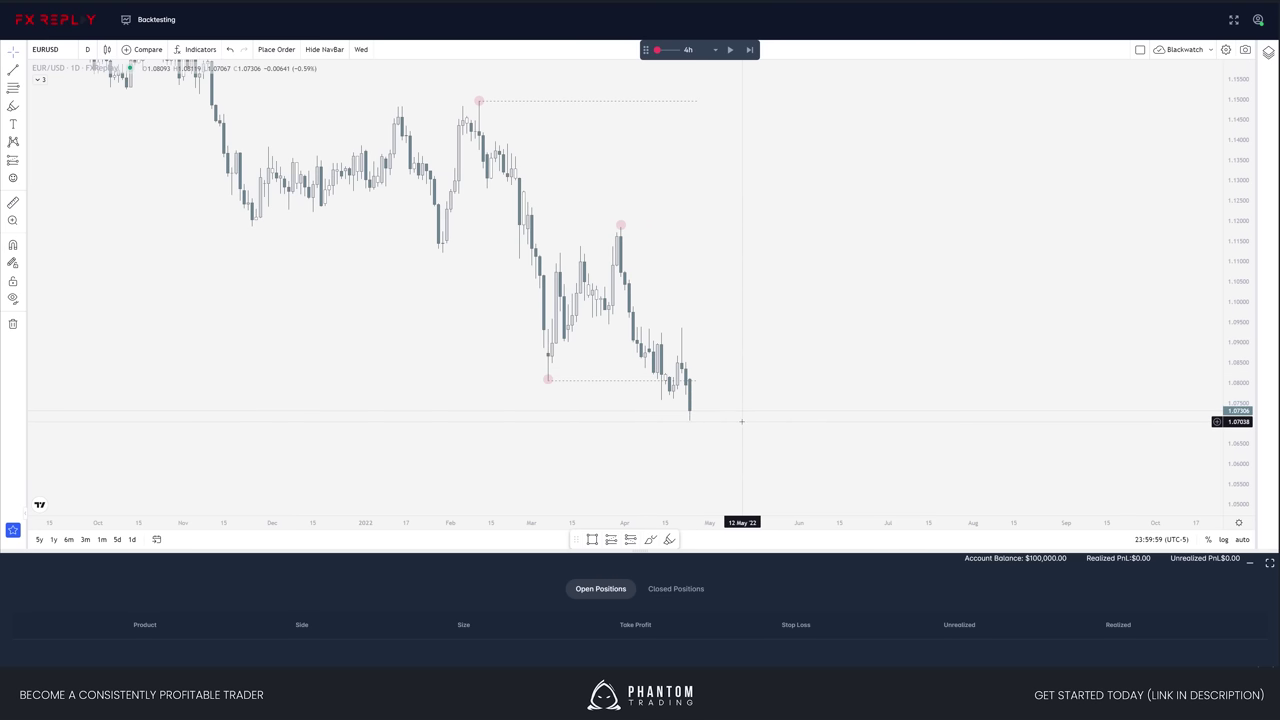
scroll(670, 430, "left", 2)
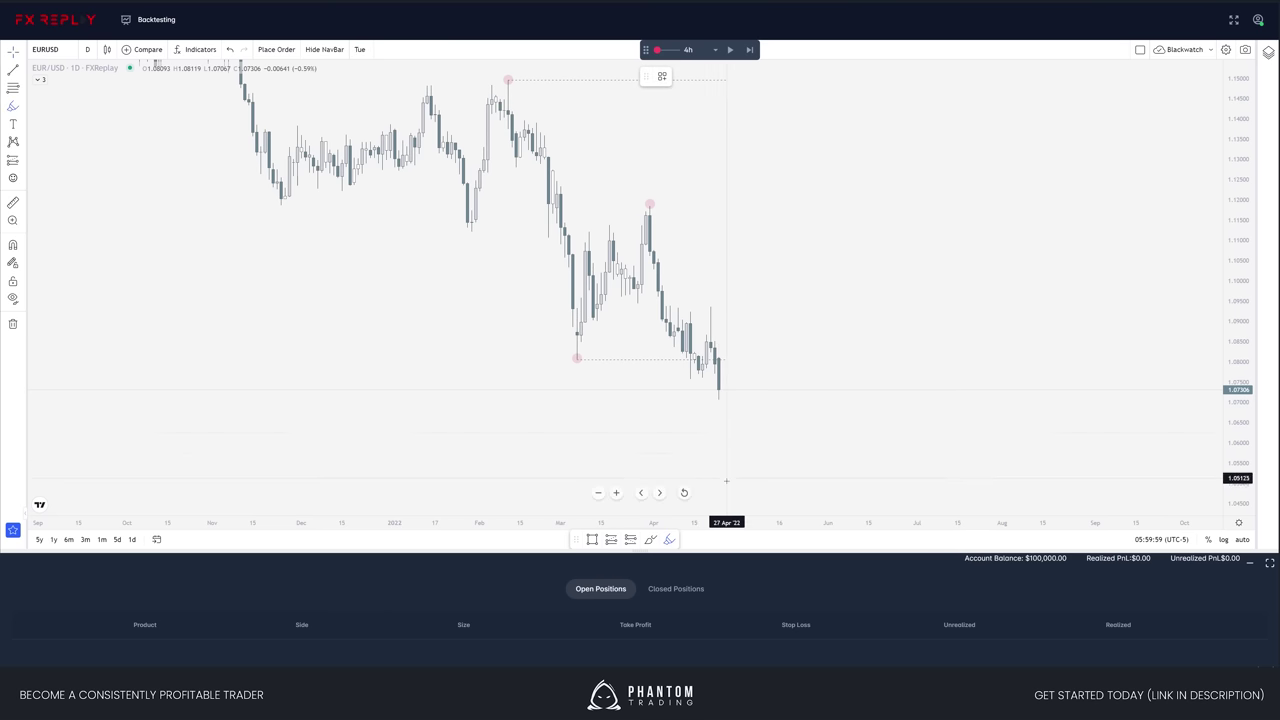
left_click(726, 436)
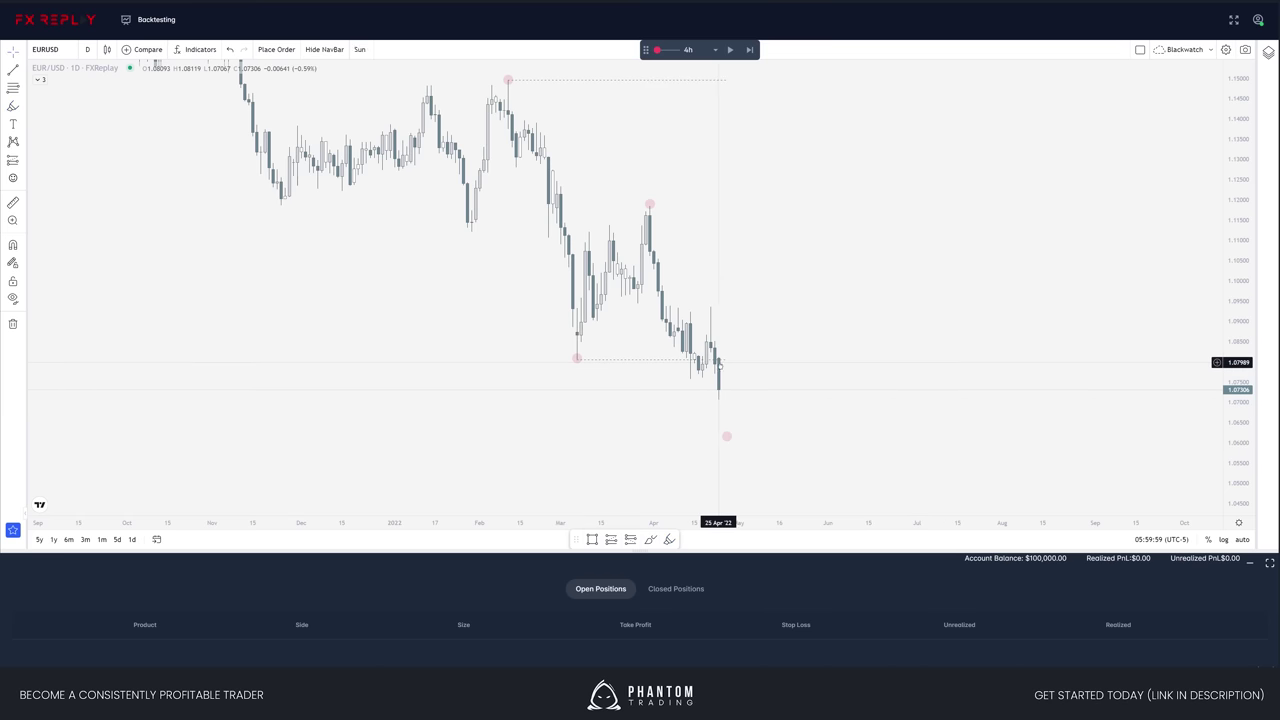
- Shorten the March-low line to the mid-April break and draw a dashed horizontal line from the 31 March high to 20 May 2022
left_click(690, 358)
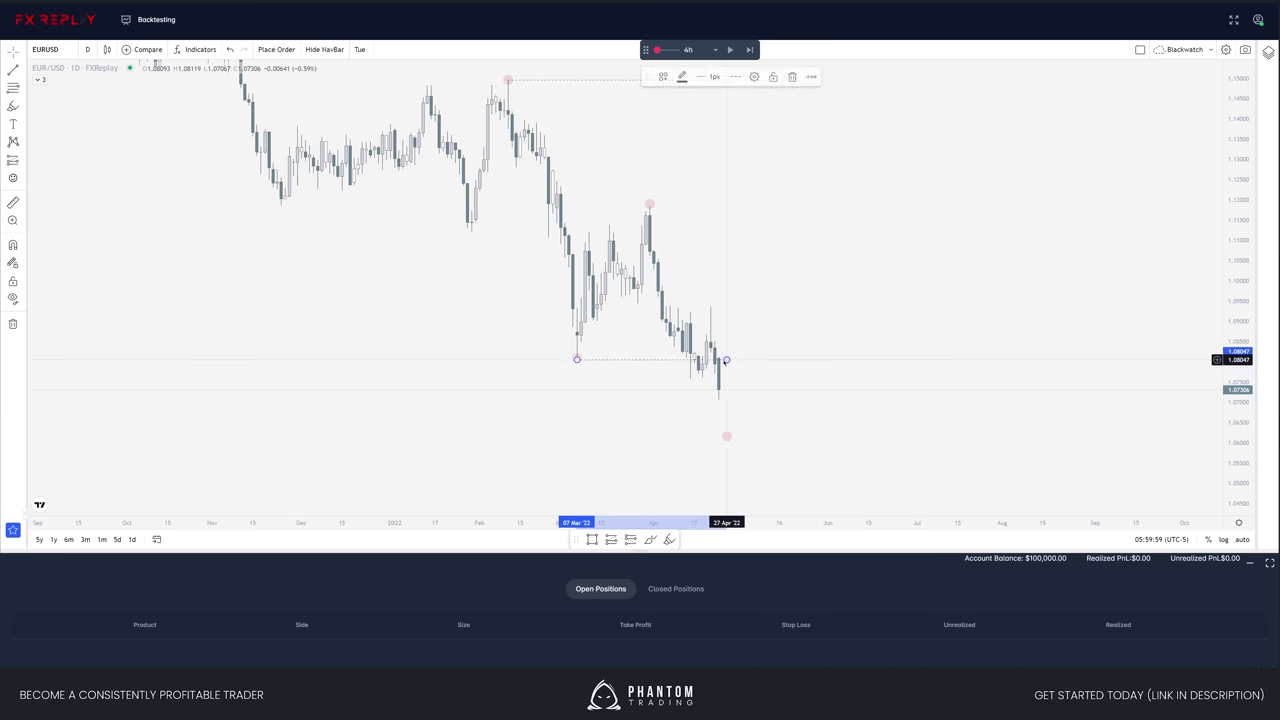
left_click(650, 207)
left_click(795, 206)
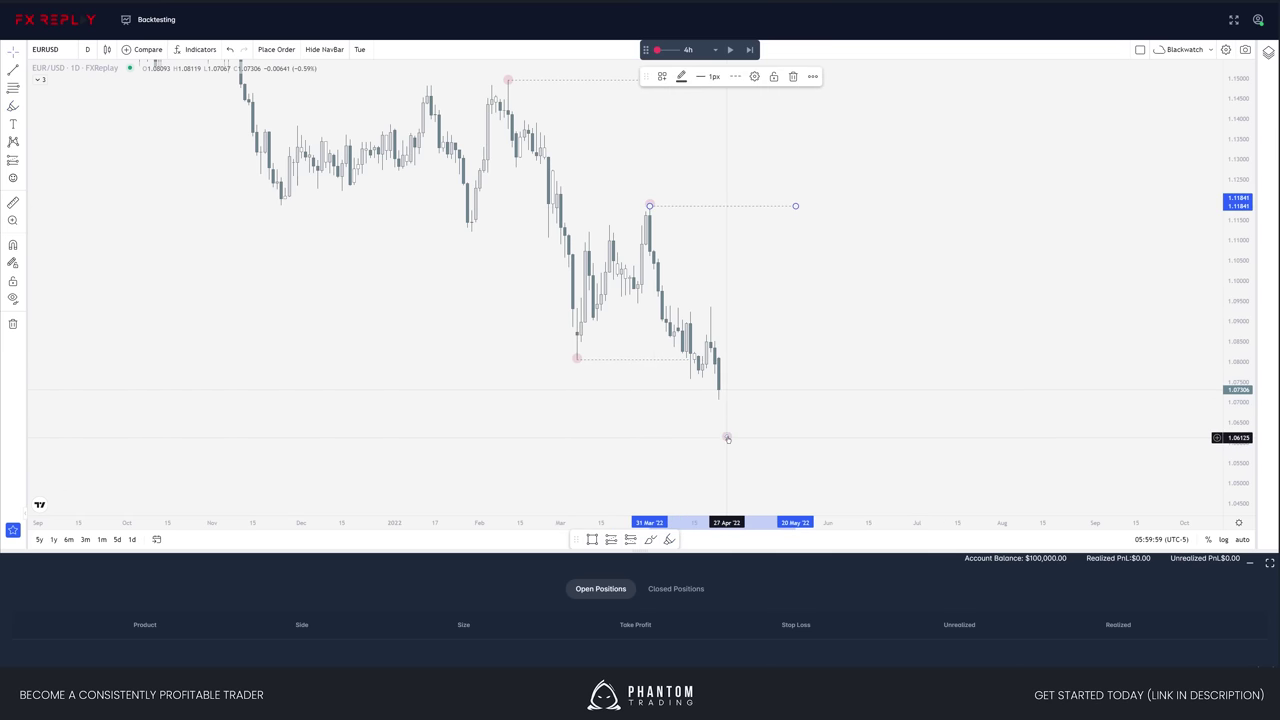
- Draw a dashed horizontal line from the new low dot to about mid-June 2022, and move both down to about 1.053
left_click(727, 437)
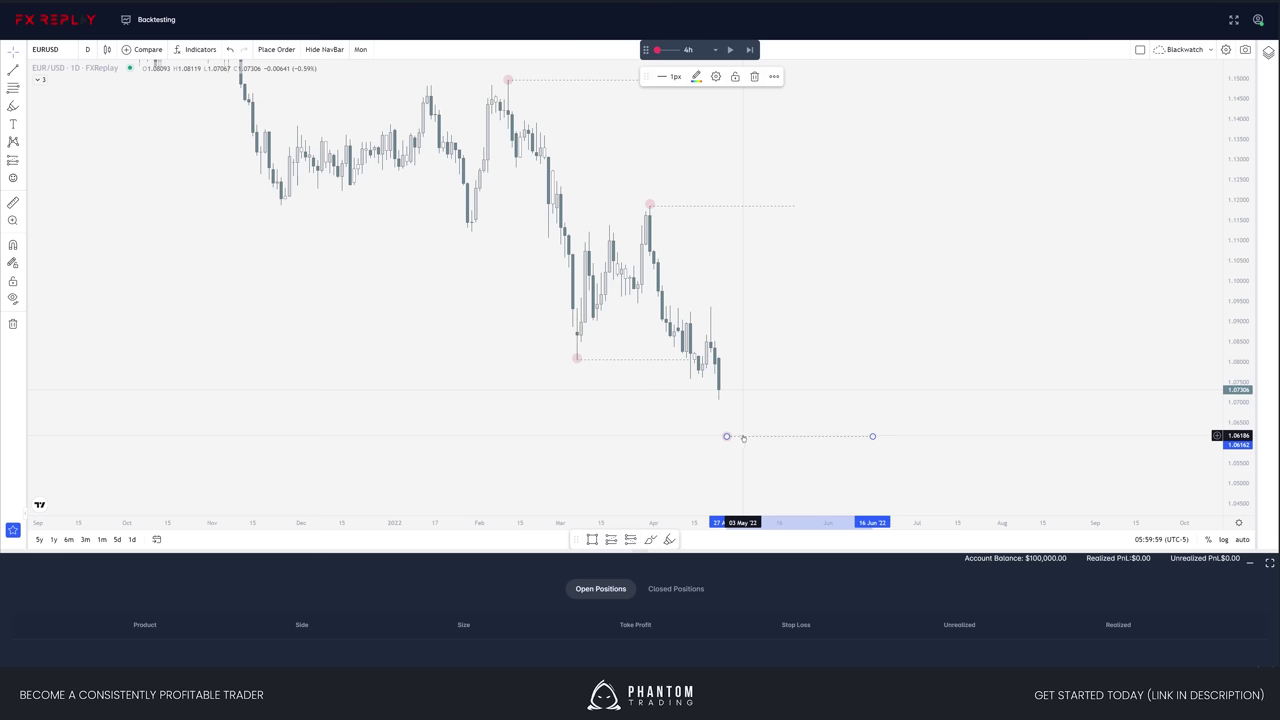
left_click_drag(743, 438, 771, 472)
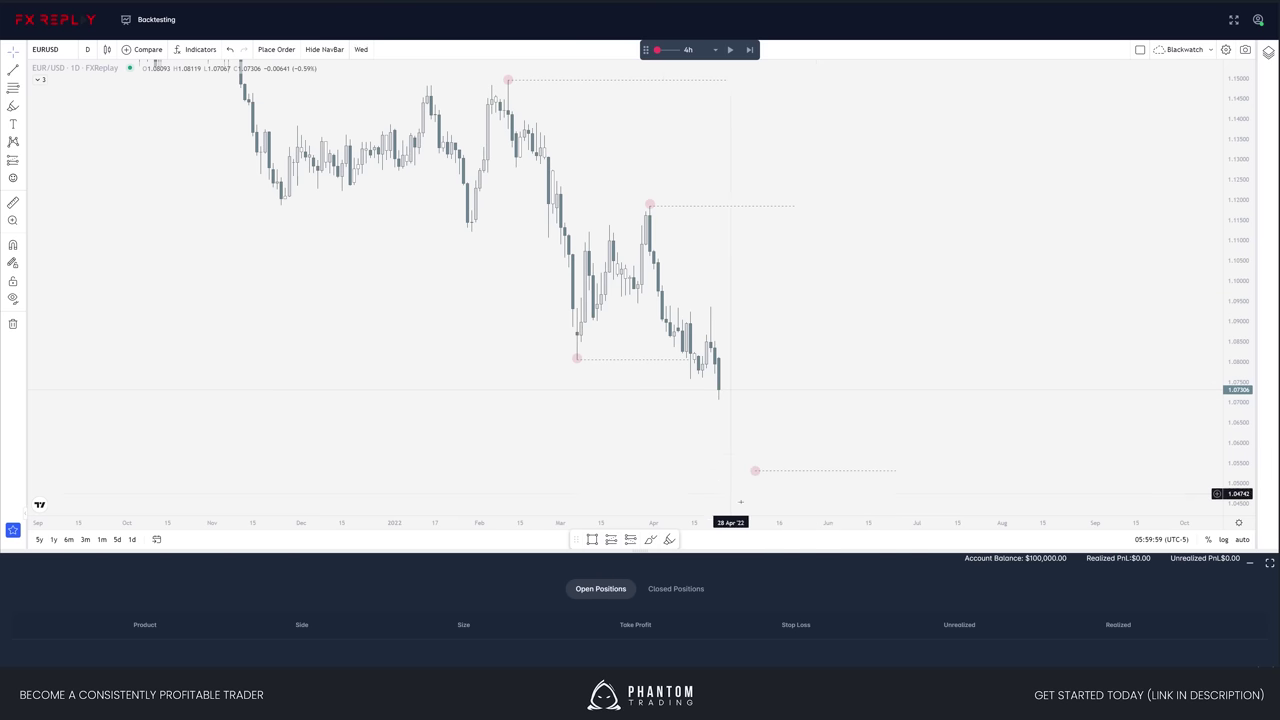
mouse_move(831, 420)
left_mouse_down()
mouse_move(769, 387)
mouse_move(830, 400)
left_mouse_up()
- Replay the price to about 29 April 2022 and move the provisional low dot and its dashed line down to about 1.031
key("shift+Right")
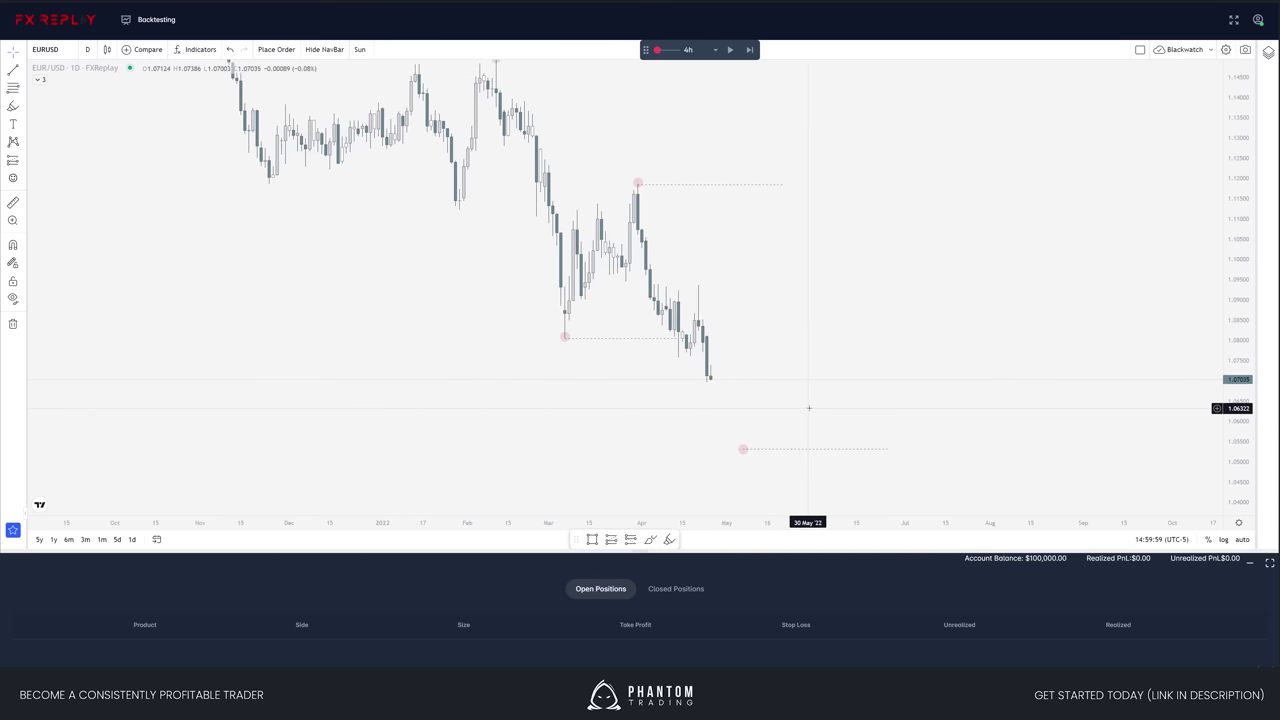
key("shift+Right")
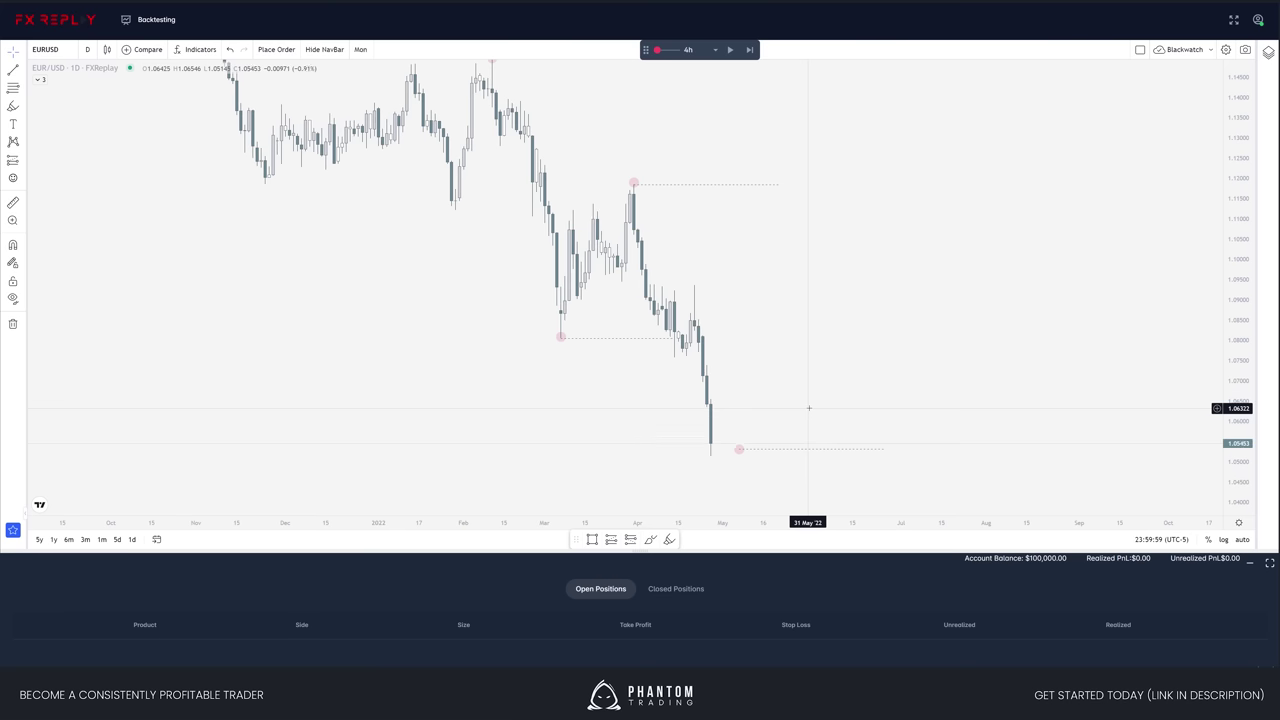
key("shift+Right")
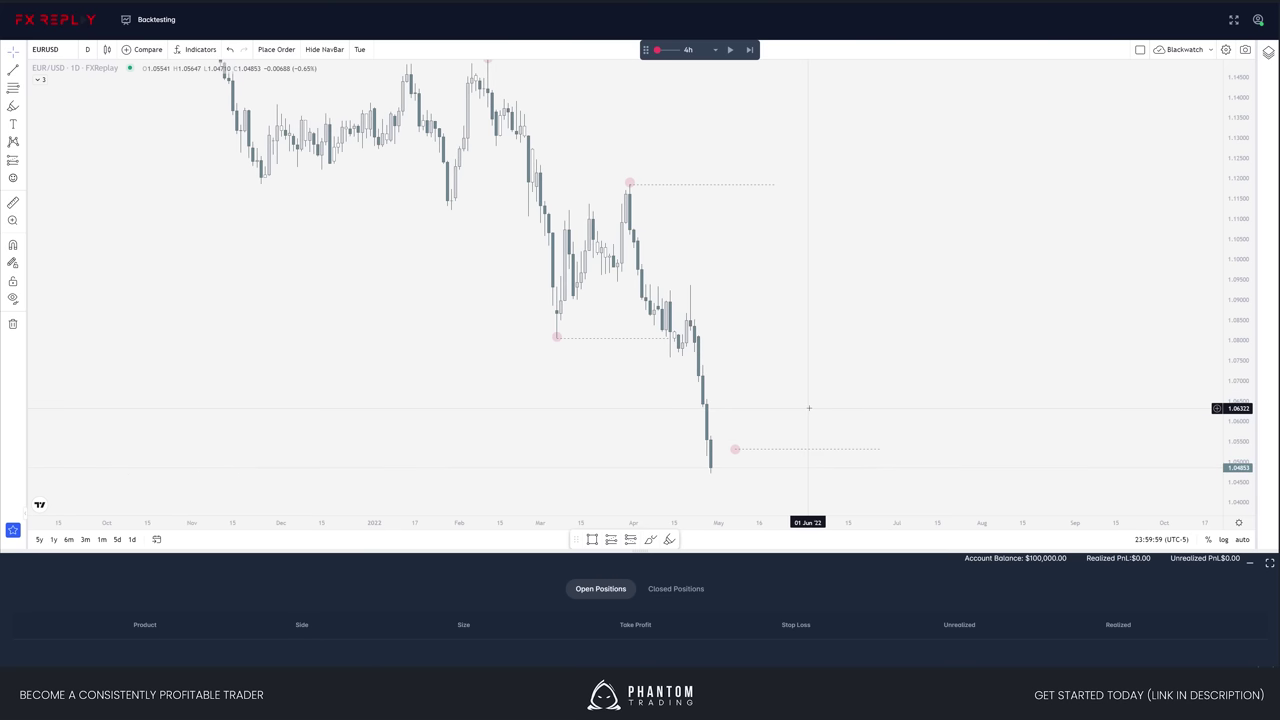
key("shift+Right")
left_click_drag(796, 404, 832, 302)
left_click_drag(749, 331, 863, 417)
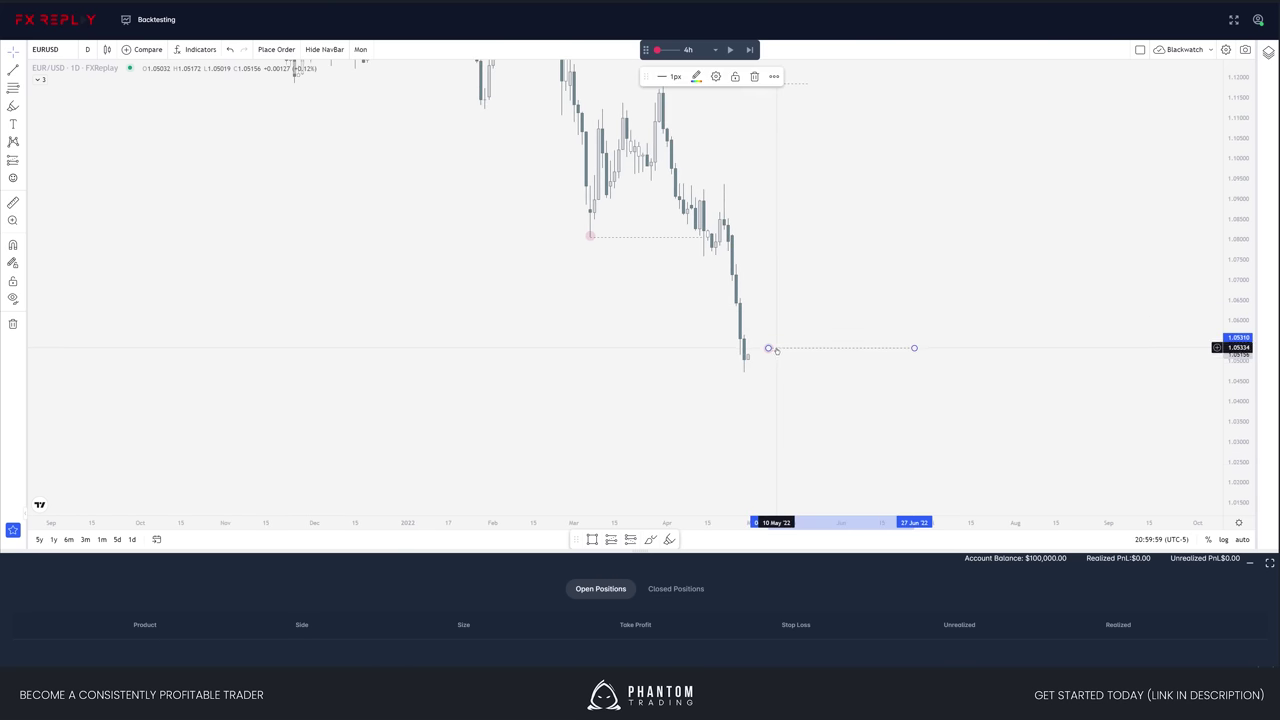
left_click_drag(778, 351, 779, 442)
- Replay the price in 4h steps to the start of 12 May 2022
key("shift+Right")
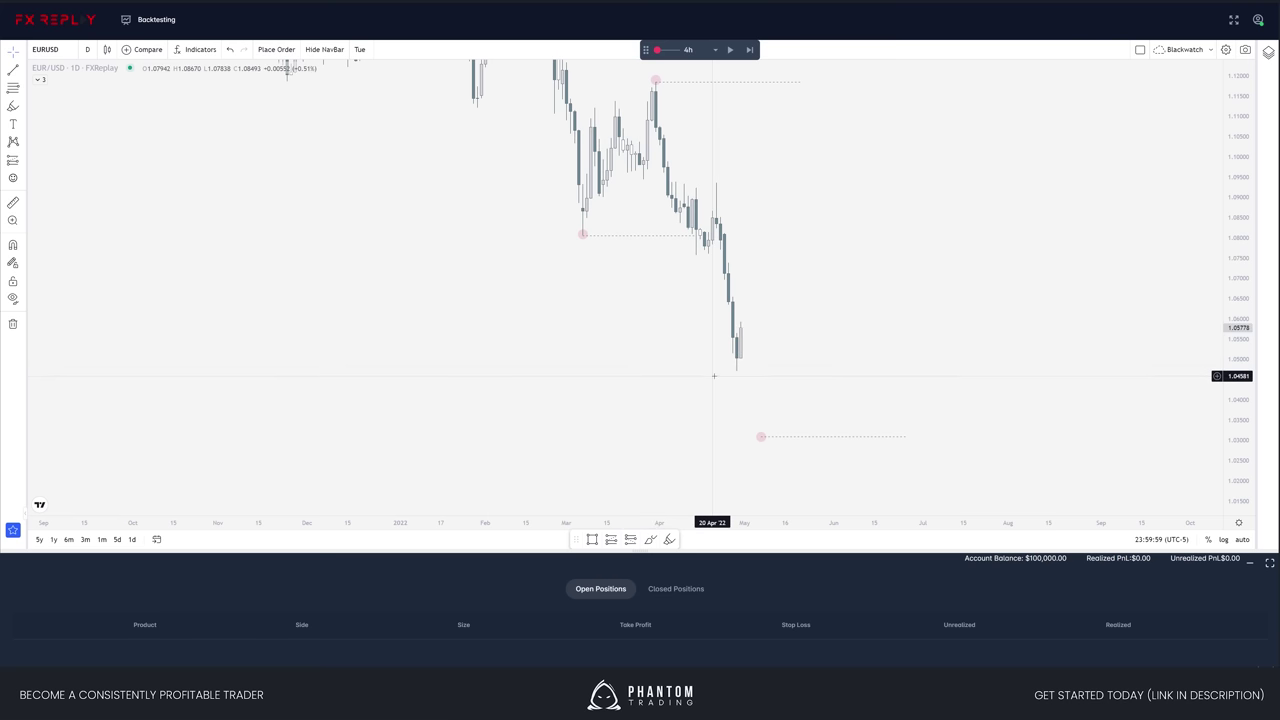
key("shift+Right")
key("shift+Right")
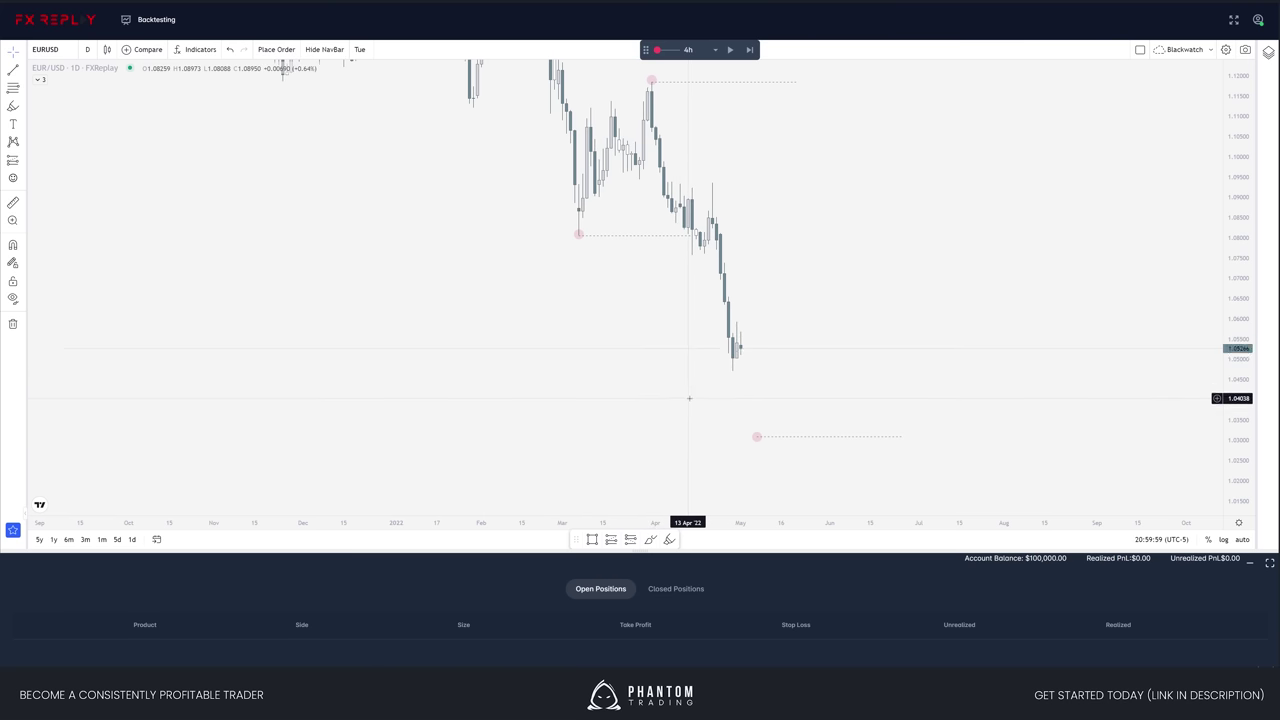
key("shift+Right")
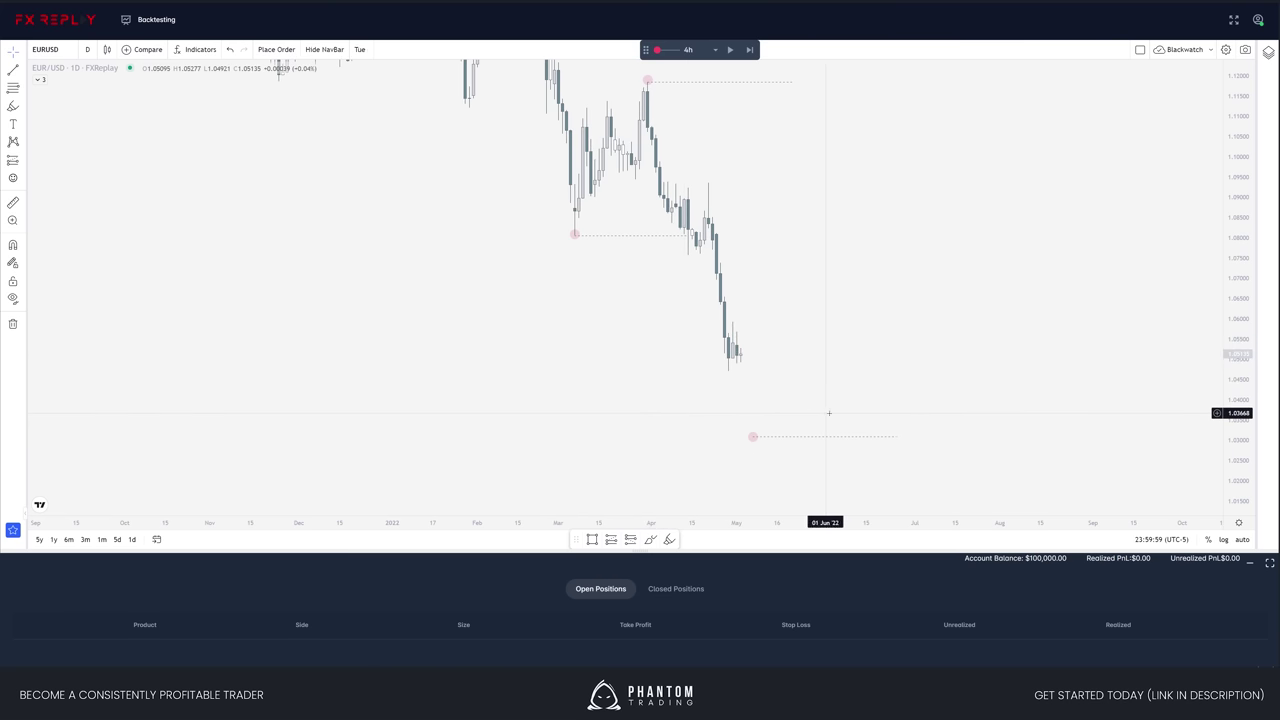
key("shift+Right")
key("shift+Right")
key("shift+Right")
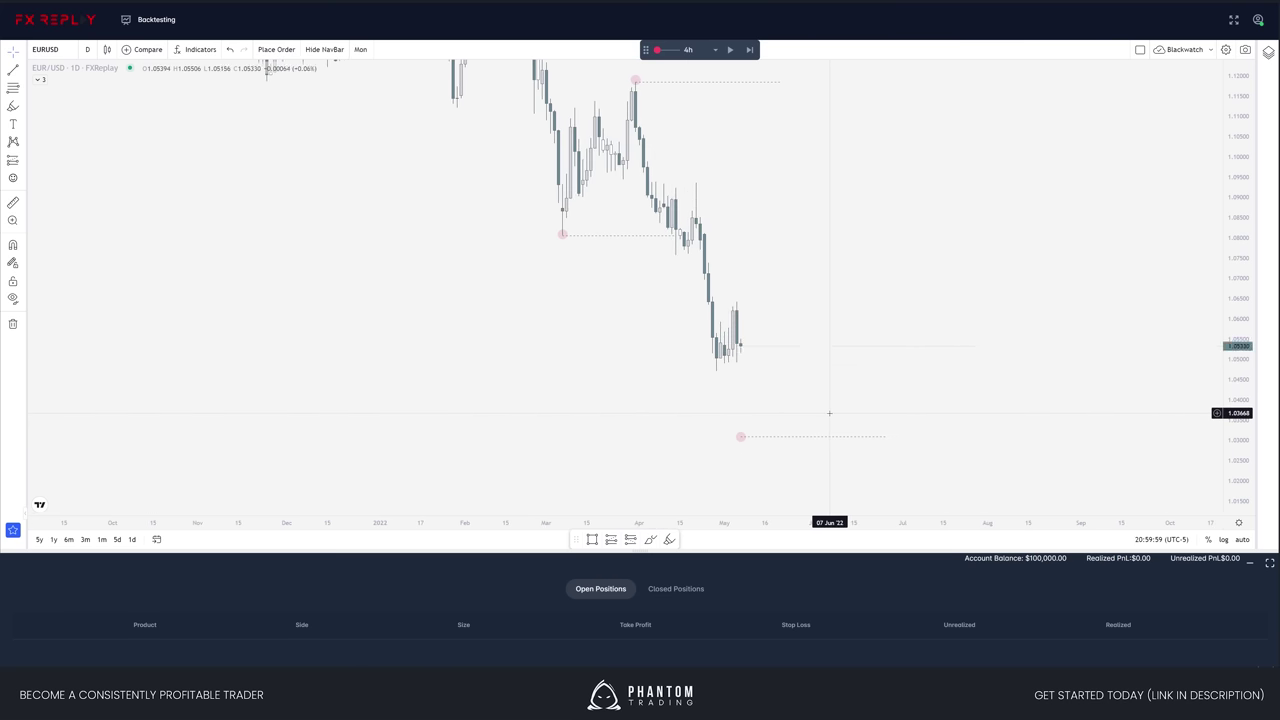
key("shift+Right")
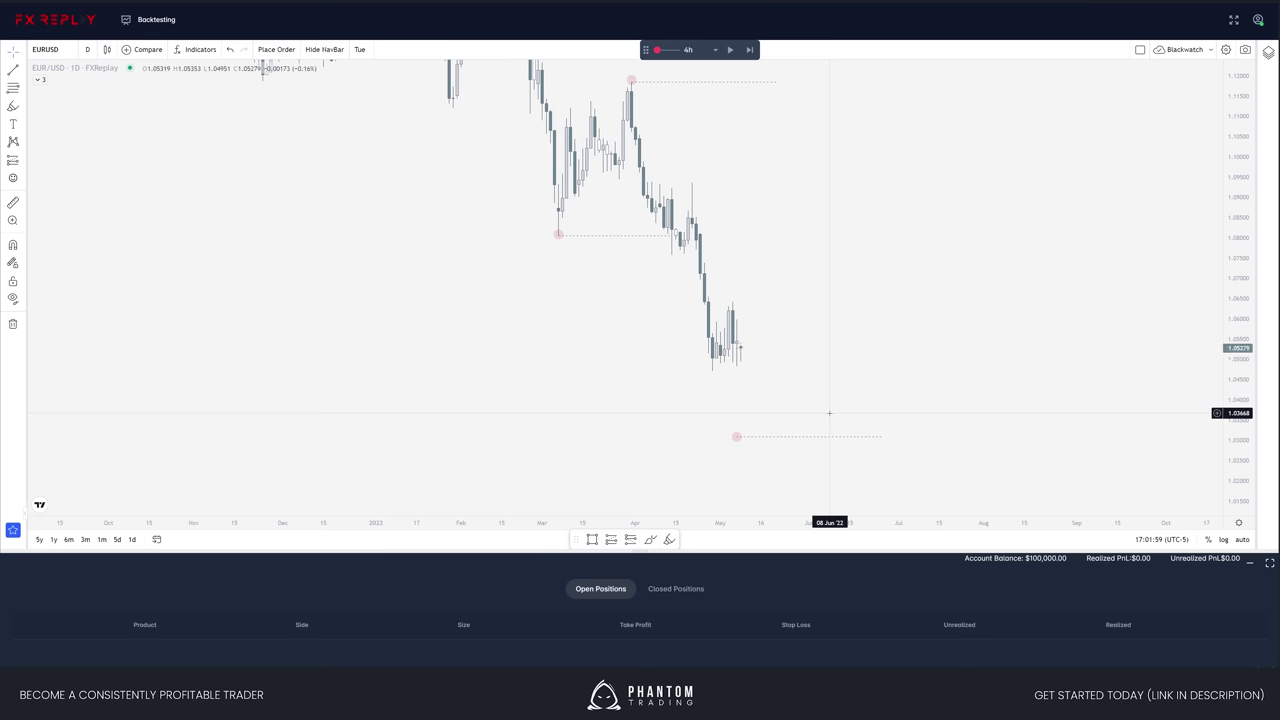
key("shift+Right")
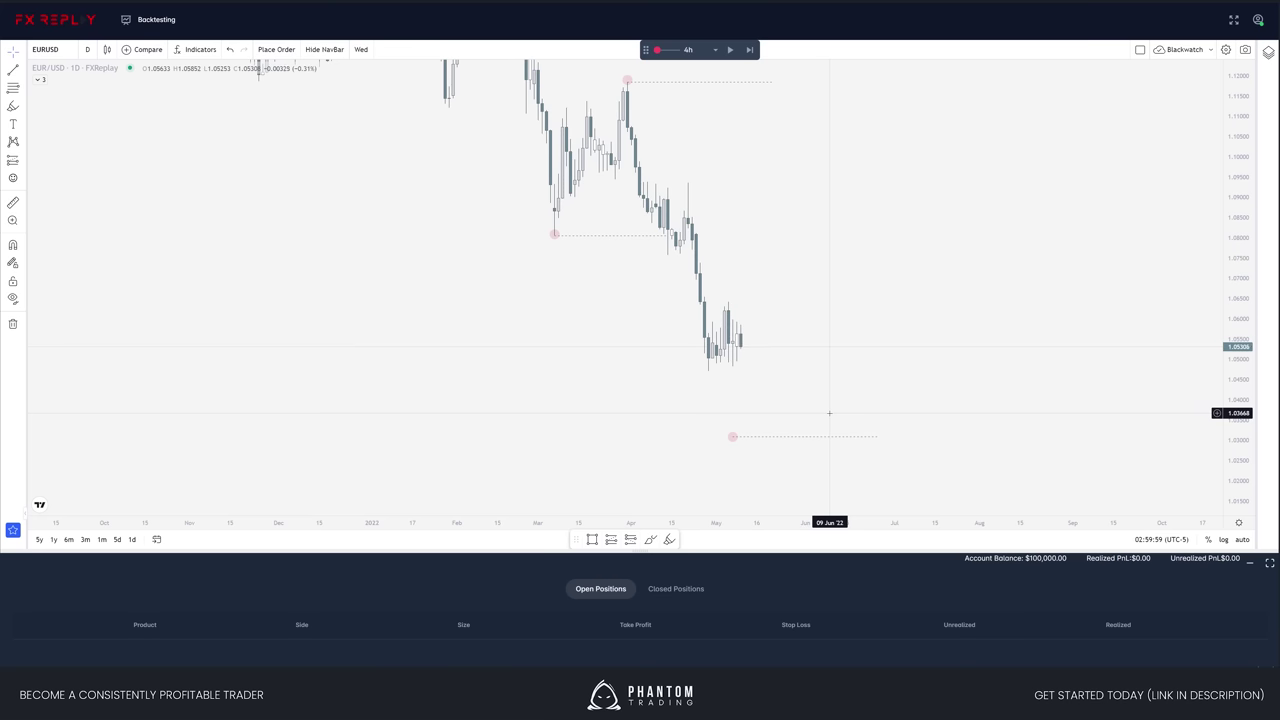
key("shift+Right")
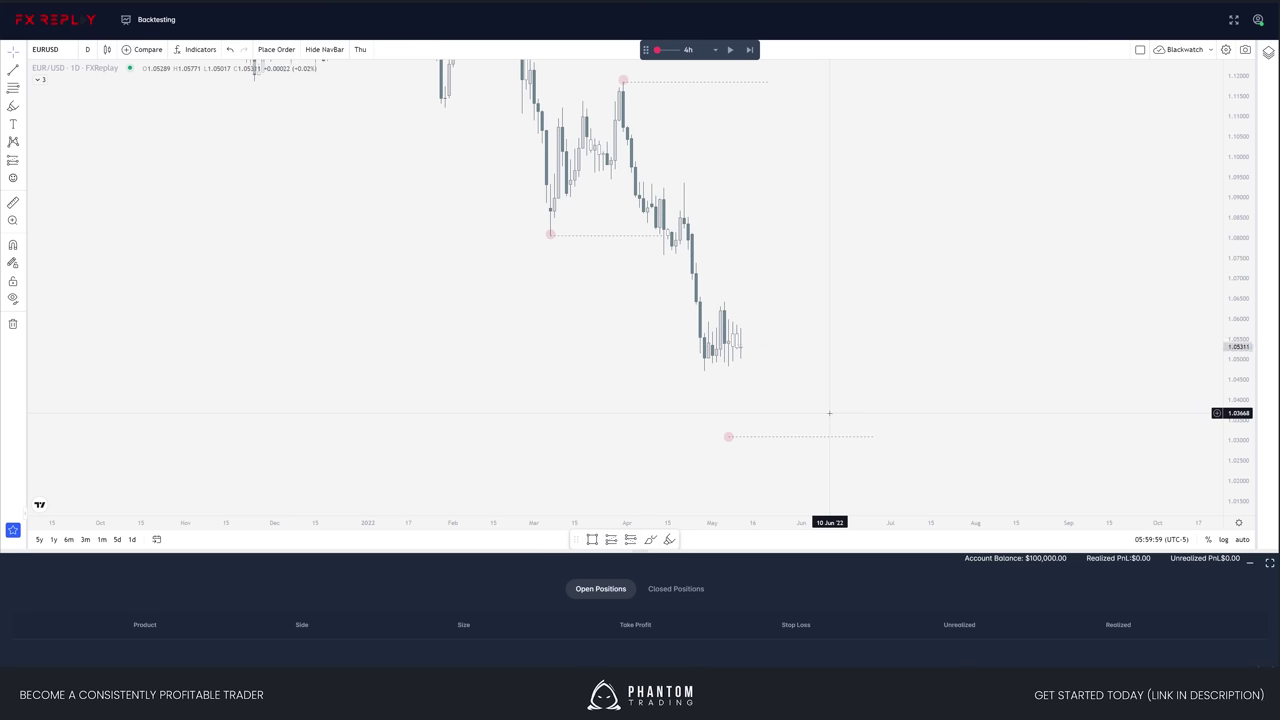
key("shift+Right")
- Move the provisional low dot and its dashed line up onto the late-April swing low, at about 1.047
left_click_drag(771, 436, 751, 370)
left_click_drag(724, 436, 700, 371)
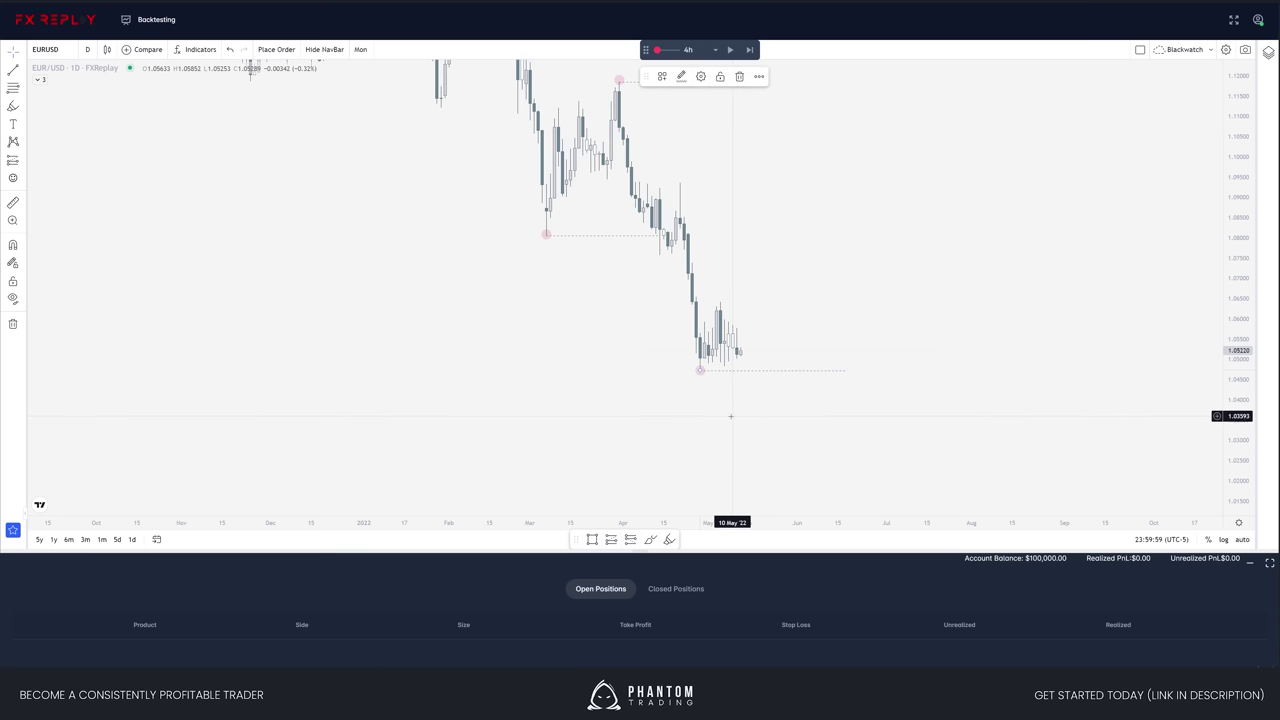
left_click_drag(746, 428, 766, 474)
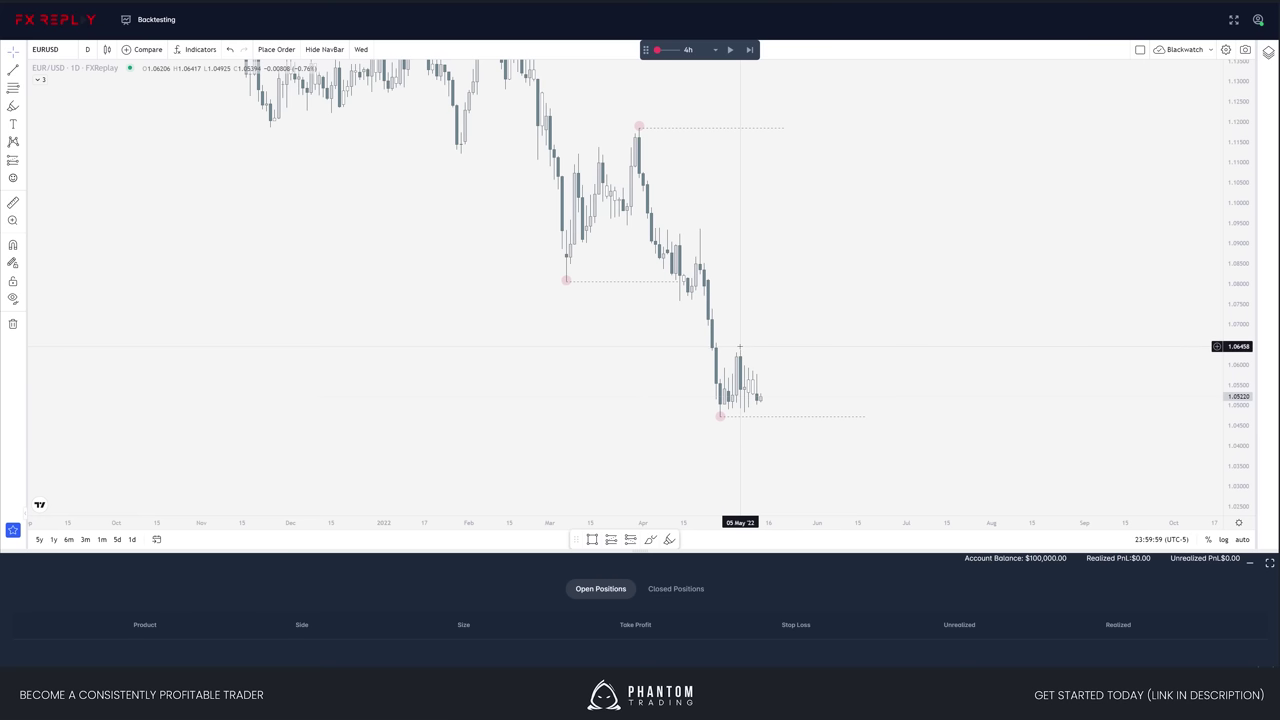
left_click_drag(780, 367, 765, 326)
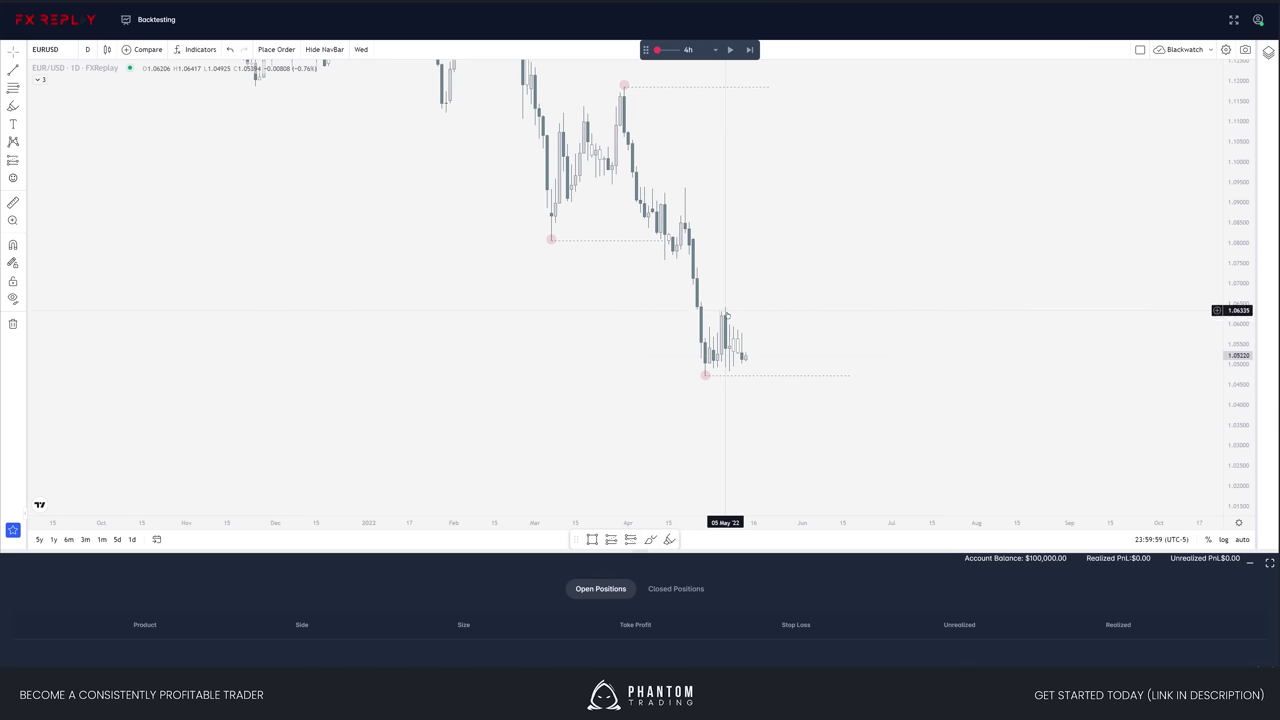
- Replay the price through 12 May 2022 in 4h steps
key("shift+Right")
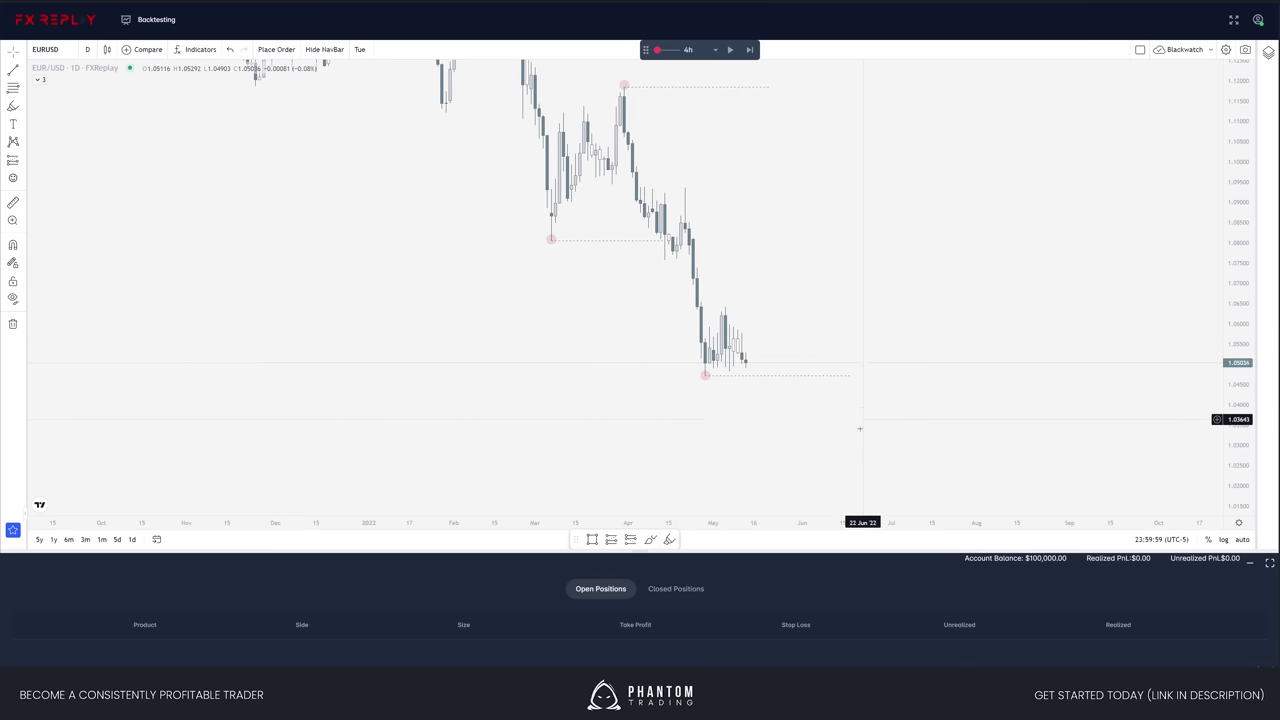
key("shift+Right")
key("shift+Right")
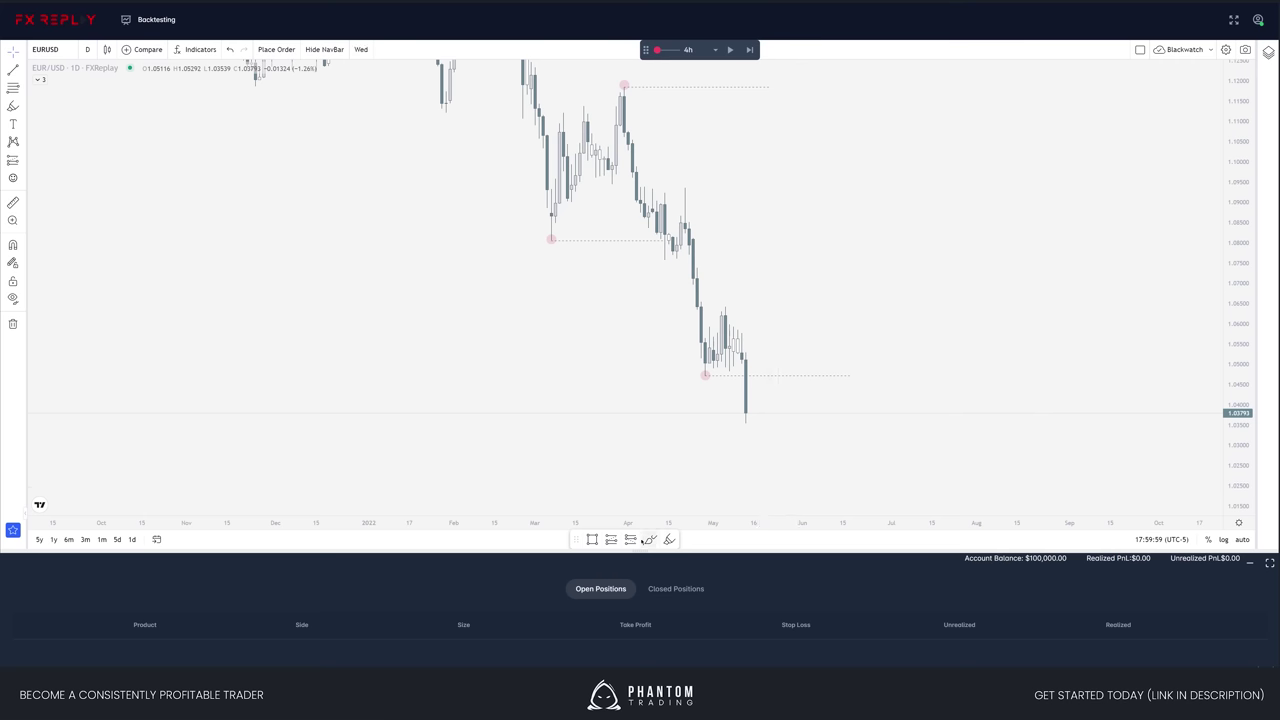
- Mark the 5 May 2022 swing high with a highlighter dot and place a provisional low dot below price at about 1.021
left_click(668, 540)
left_click(724, 305)
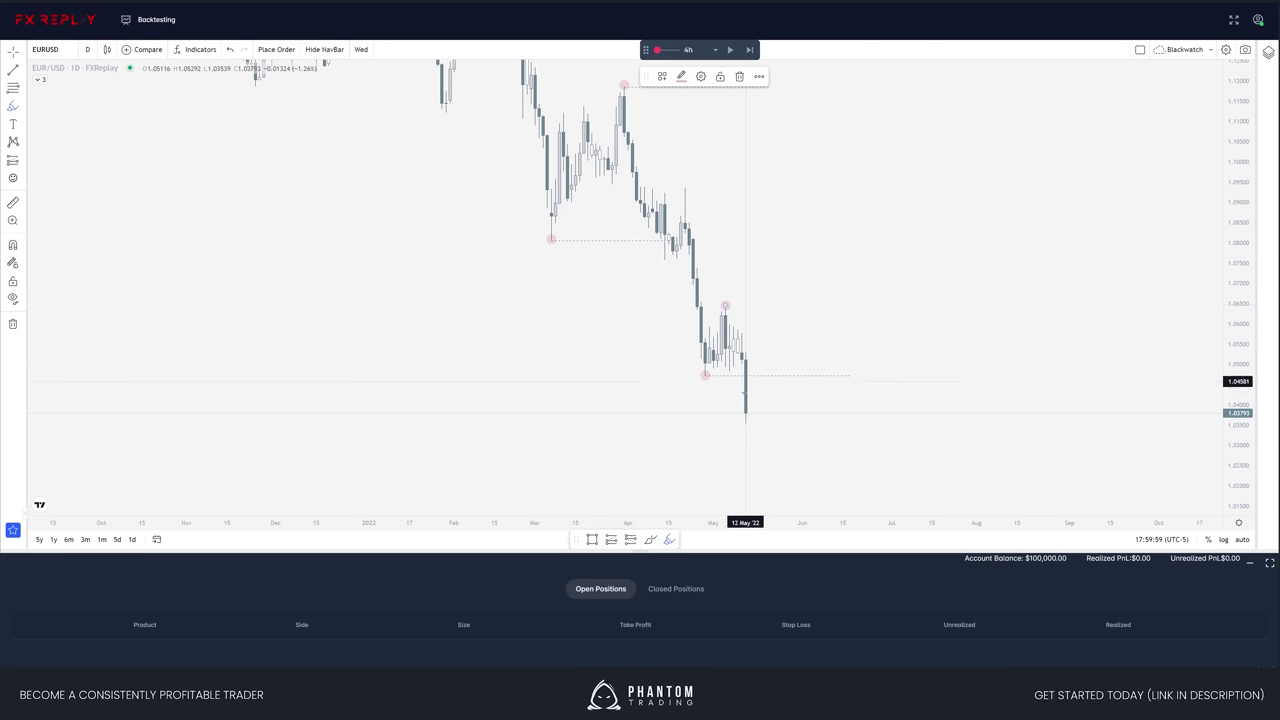
key("shift+Right")
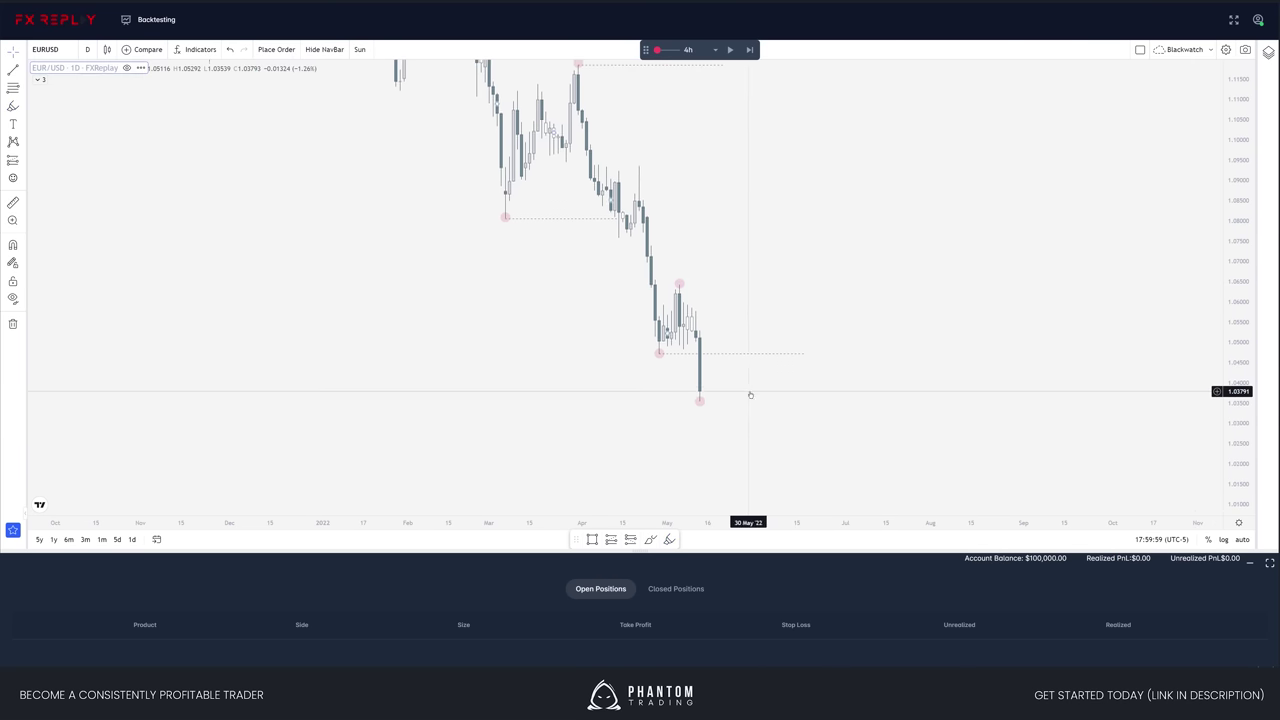
left_click(703, 424)
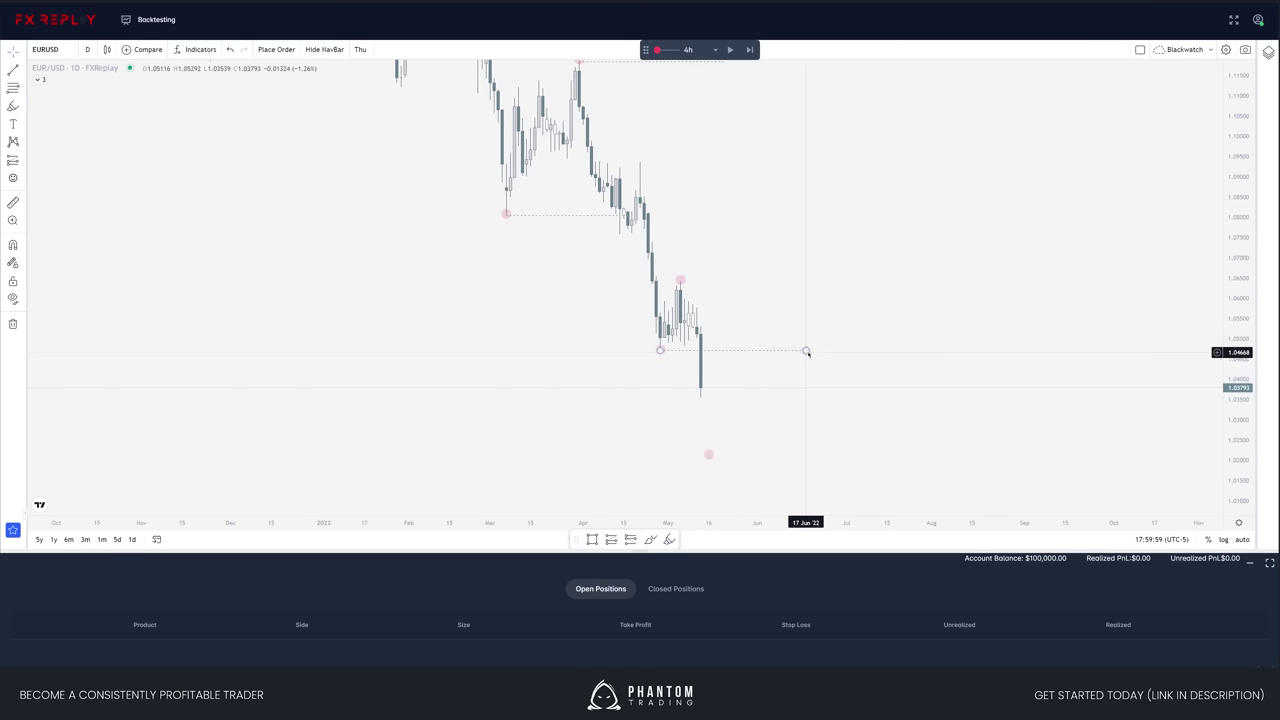
- Shorten the late-April low line to the 12 May break and draw a dashed horizontal line from the 5 May high to late June 2022
left_click(700, 350)
key("alt+t")
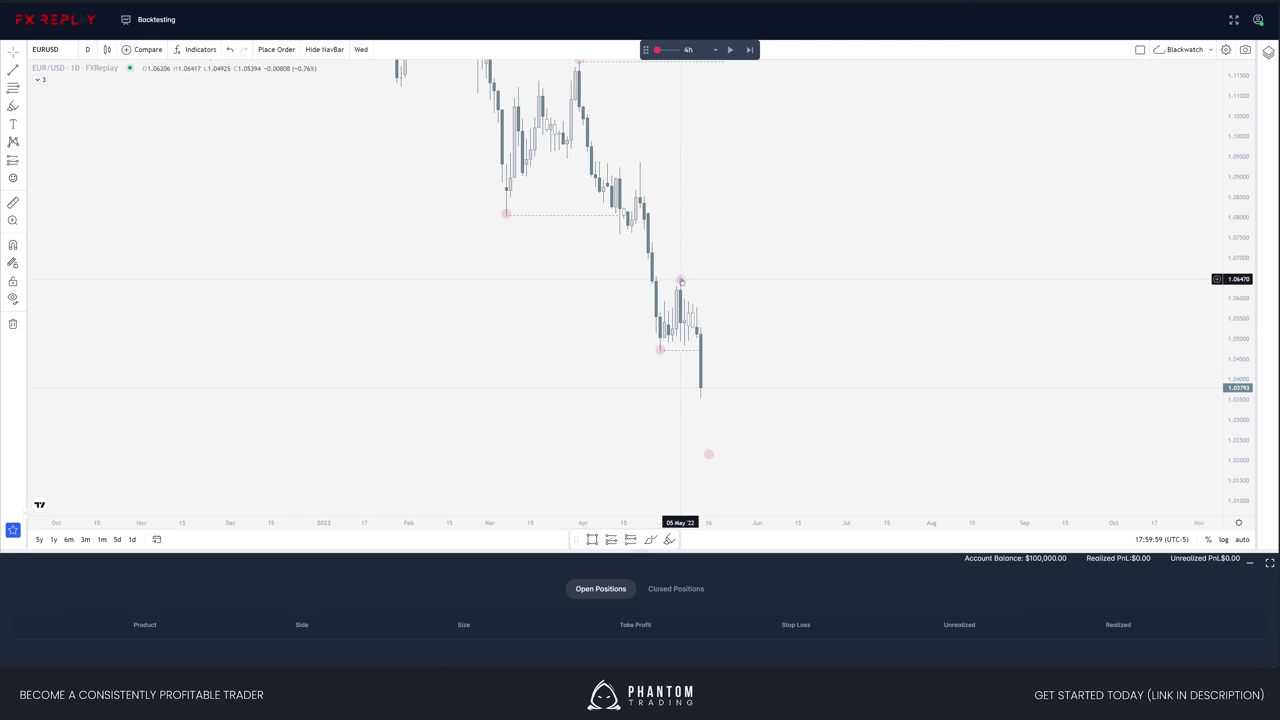
left_click(680, 280)
left_click(837, 280)
- Move the provisional low dot down to about 1.013 and replay the price to about 19 May 2022
left_click_drag(759, 403, 716, 320)
left_click_drag(666, 374, 703, 404)
left_click_drag(794, 372, 847, 384)
key("shift+Right")
key("shift+Right")
key("shift+Right")
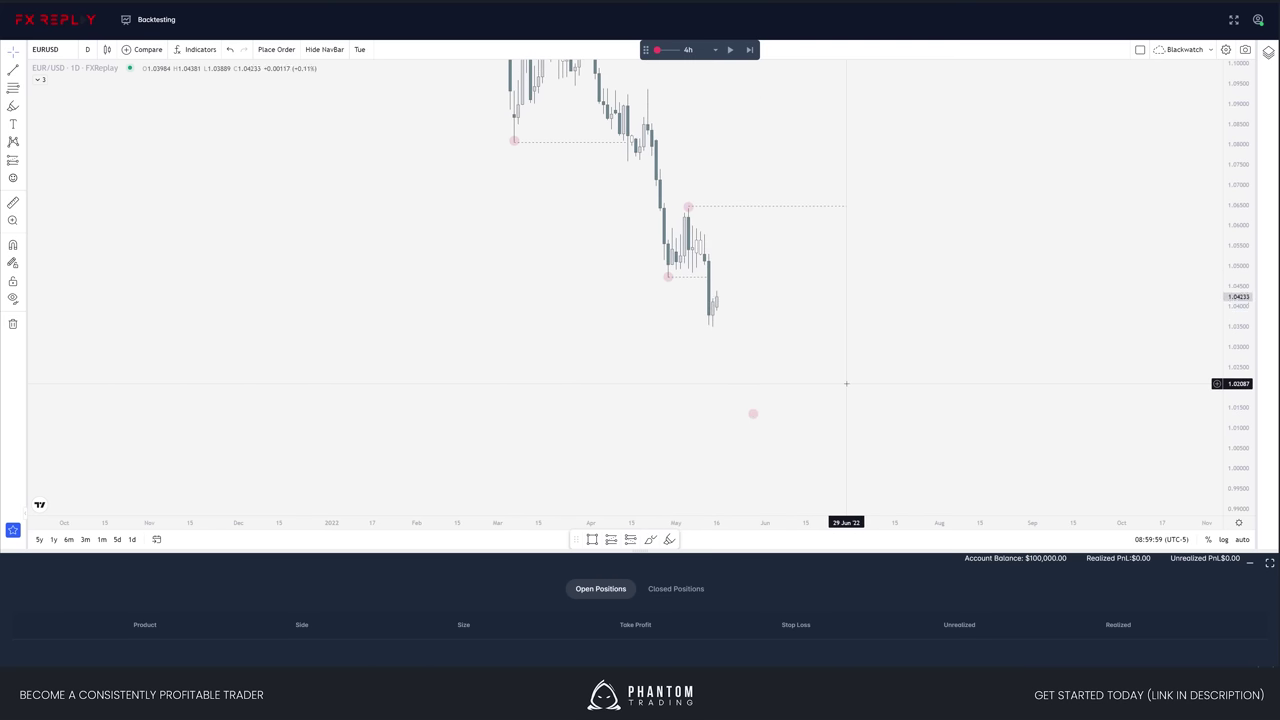
key("shift+Right")
key("shift+Right")
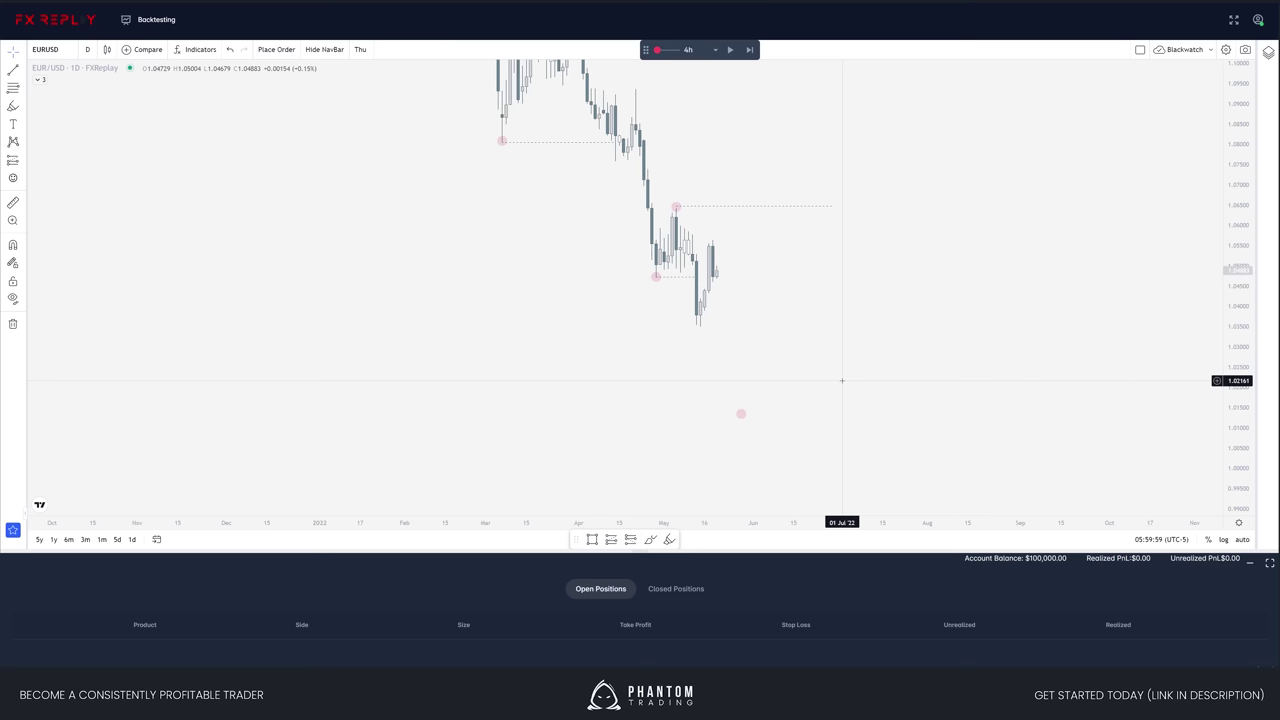
- Mark the 12 May 2022 swing low with the provisional dot and draw a dashed horizontal line from it to about early July 2022
key("shift+Right")
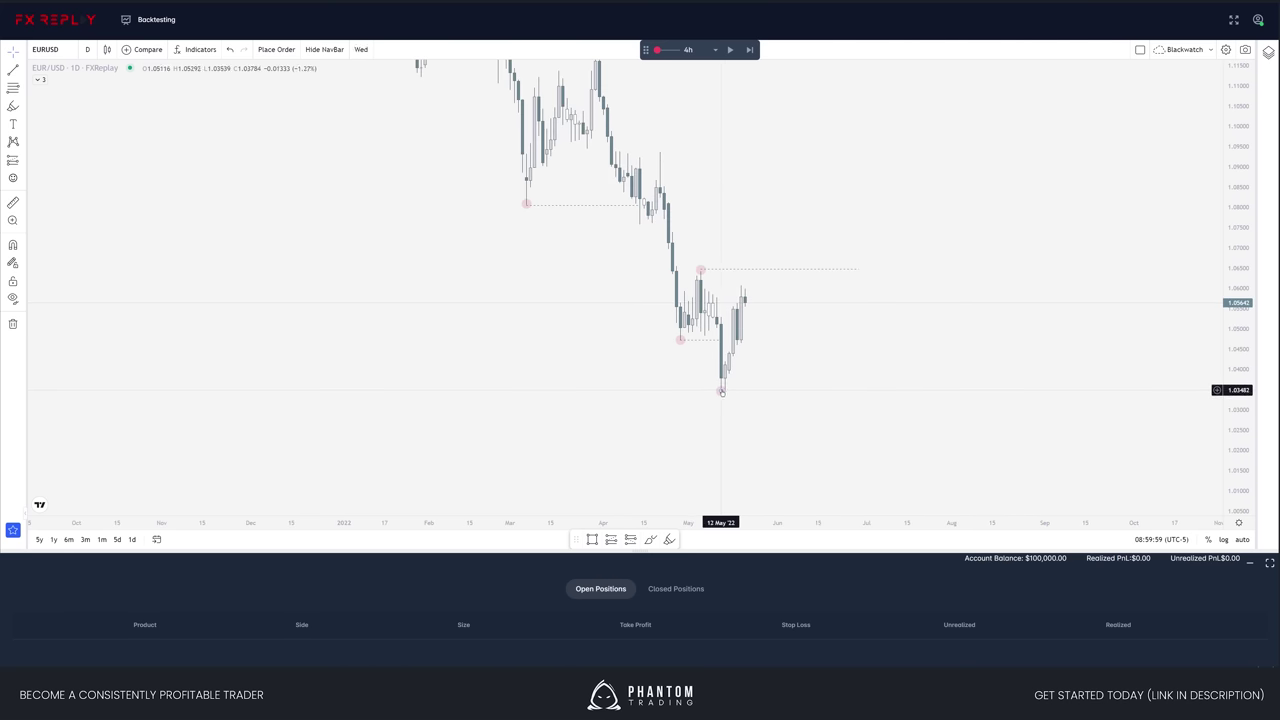
left_click_drag(722, 391, 871, 391)
mouse_move(859, 451)
left_mouse_down()
mouse_move(783, 441)
mouse_move(829, 427)
left_mouse_up()
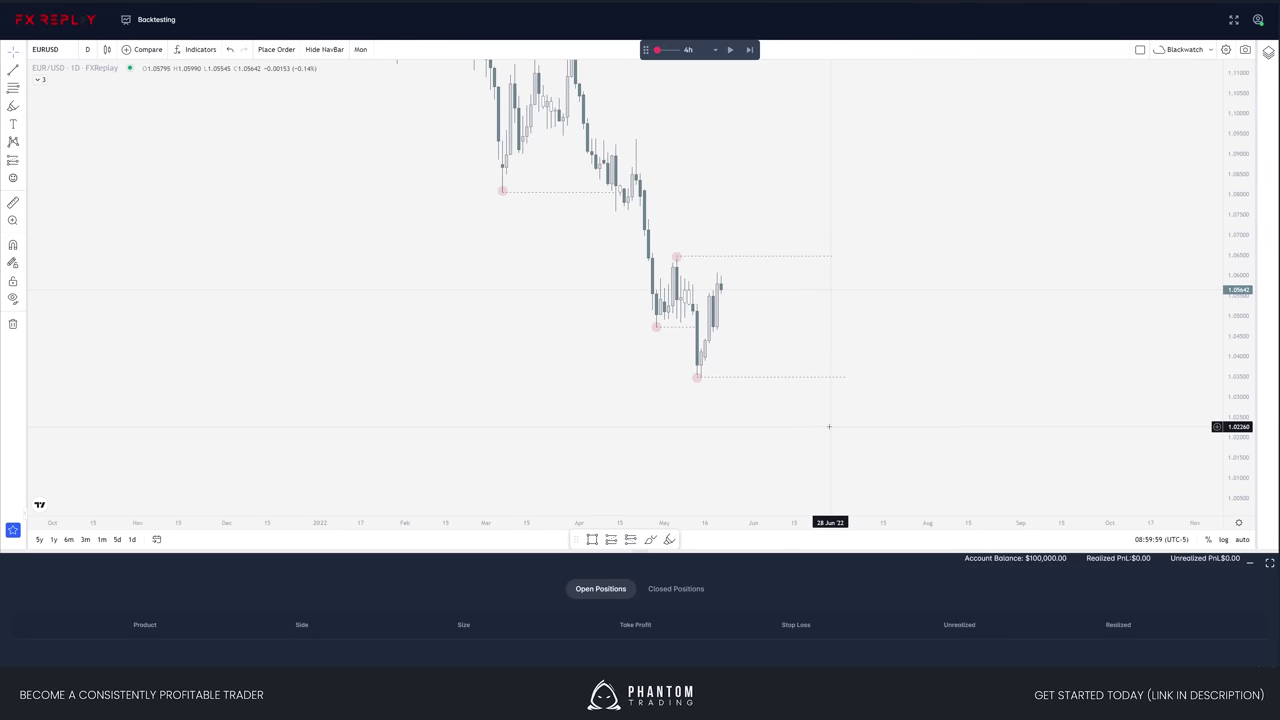
- Replay the price to 23 May 2022 and examine its move through the 5 May swing high against the March to May swings
key("shift+Right")
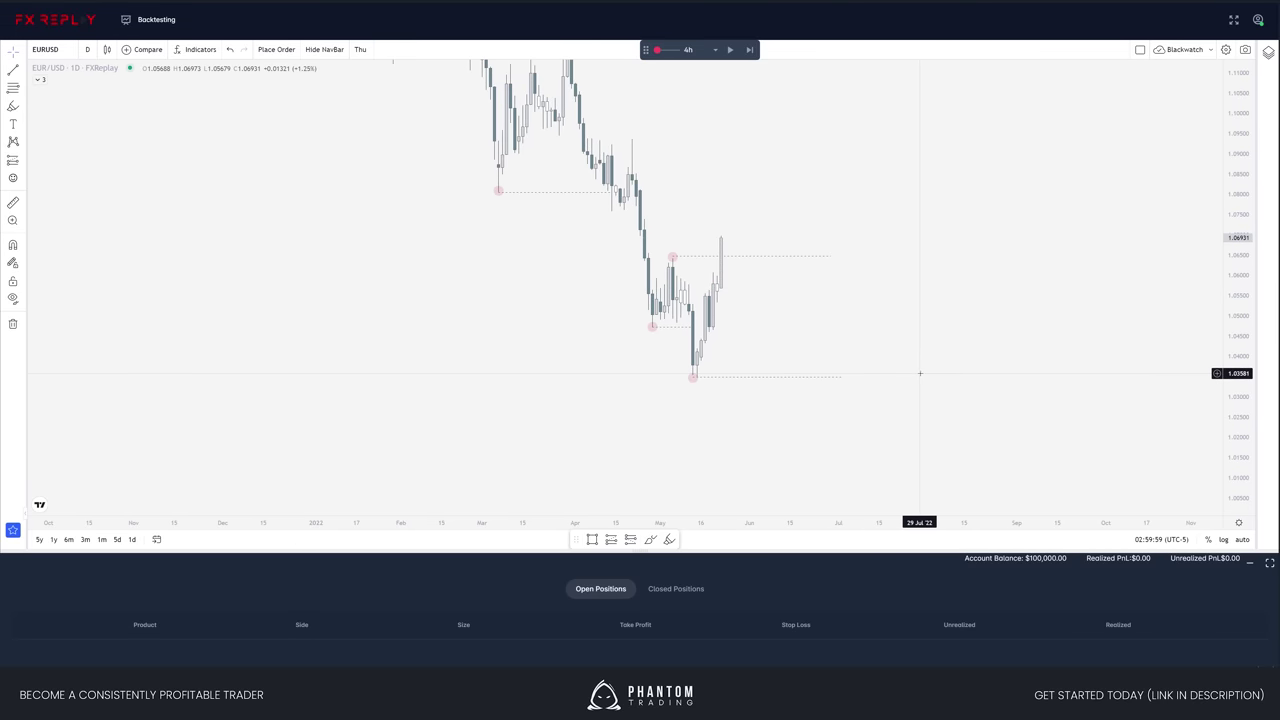
left_click_drag(882, 372, 912, 399)
scroll(882, 386, "up", 2)
left_click_drag(822, 369, 899, 368)
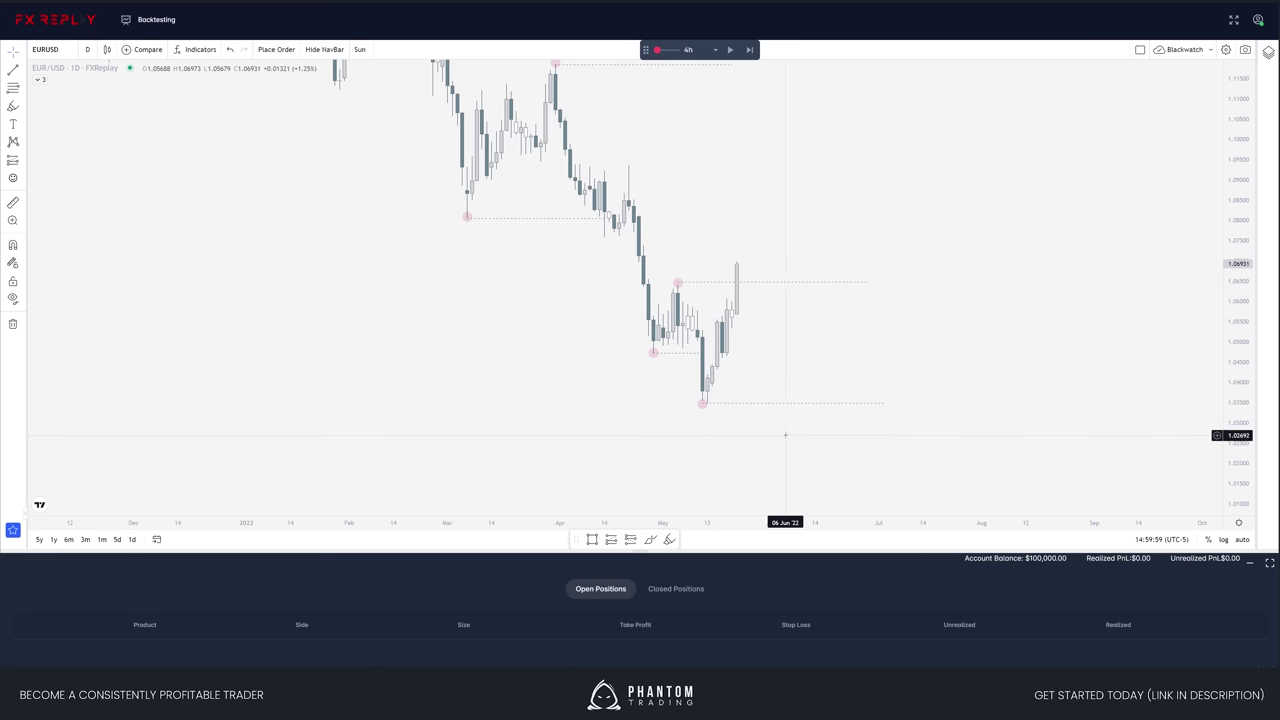
scroll(734, 422, "down", 3)
scroll(734, 422, "up", 5)
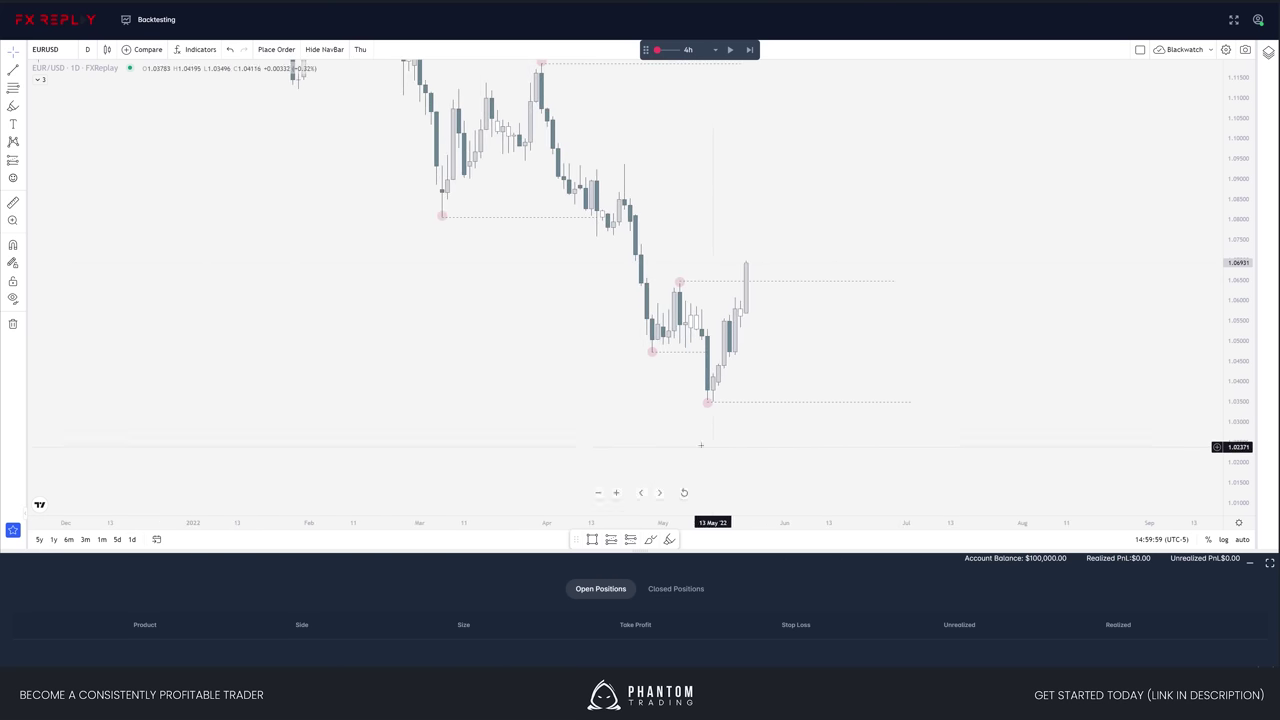
scroll(573, 418, "up", 1)
scroll(573, 418, "down", 2)
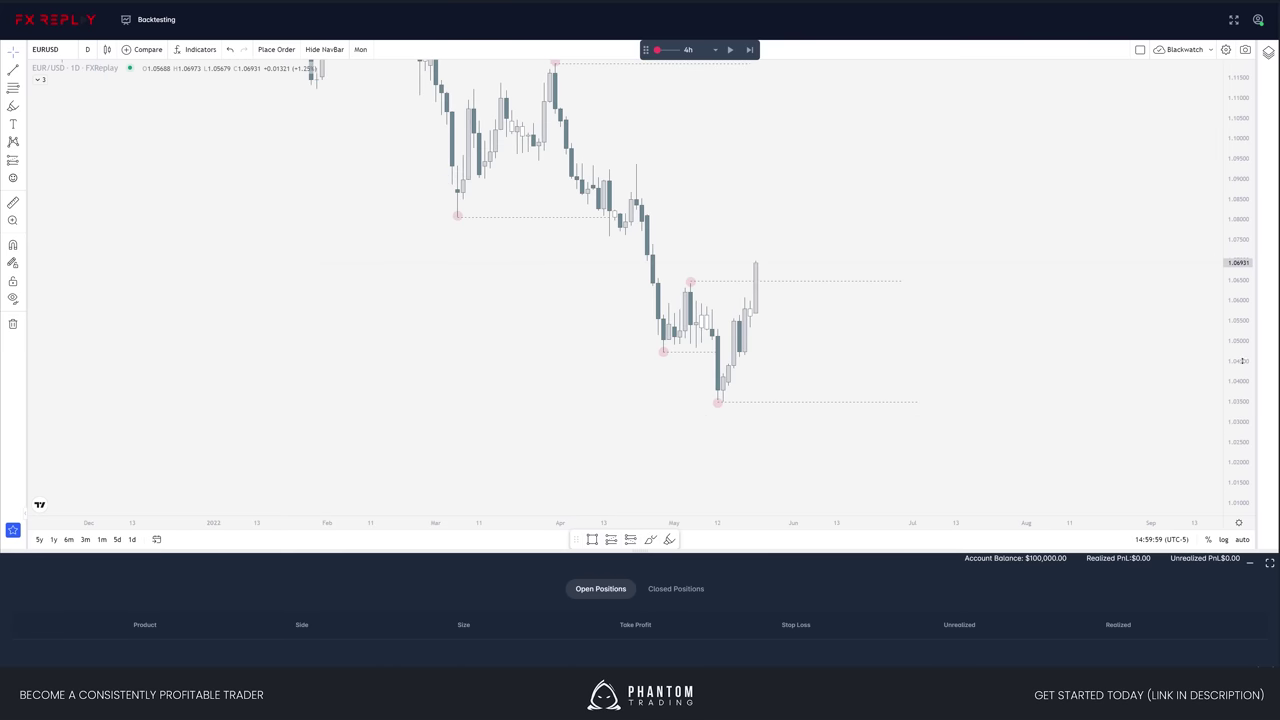
left_click_drag(1242, 362, 1242, 394)
left_click_drag(1045, 399, 1045, 425)
left_click_drag(943, 403, 911, 384)
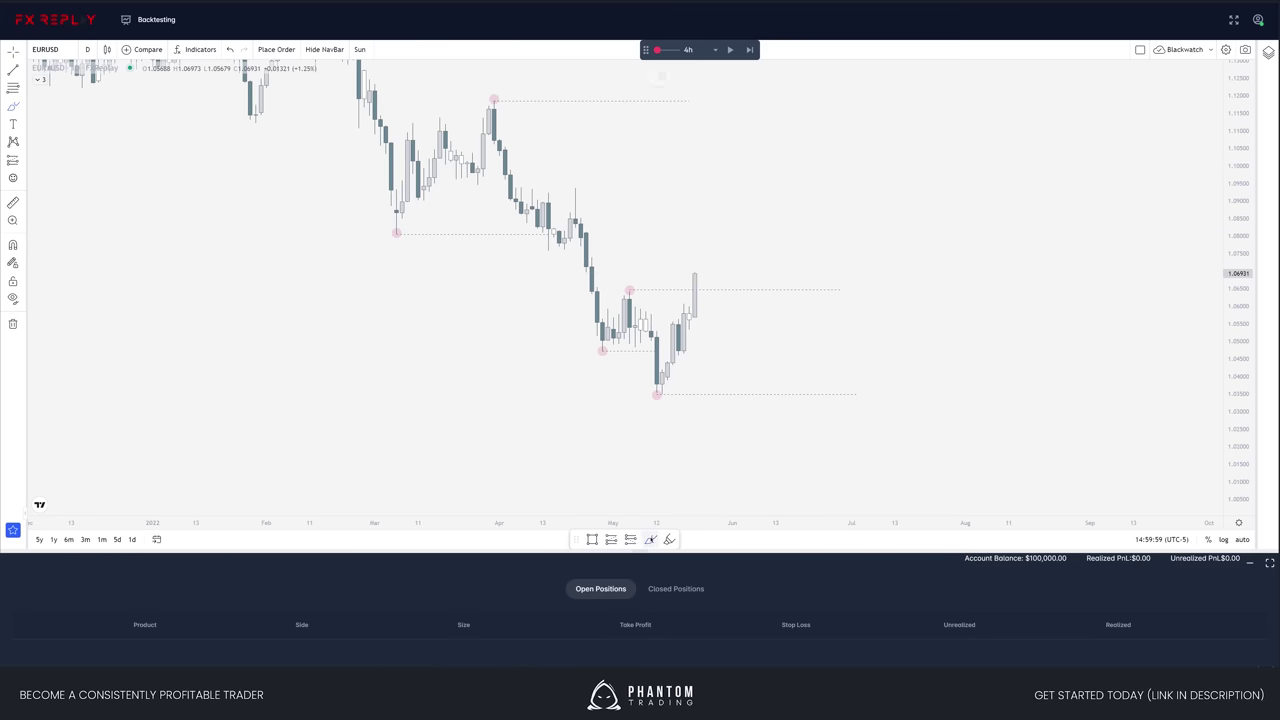
- Place a provisional high dot above the 23 May 2022 candle at about 1.079 and shorten the 5 May high line to the break
left_click(669, 539)
left_click(694, 239)
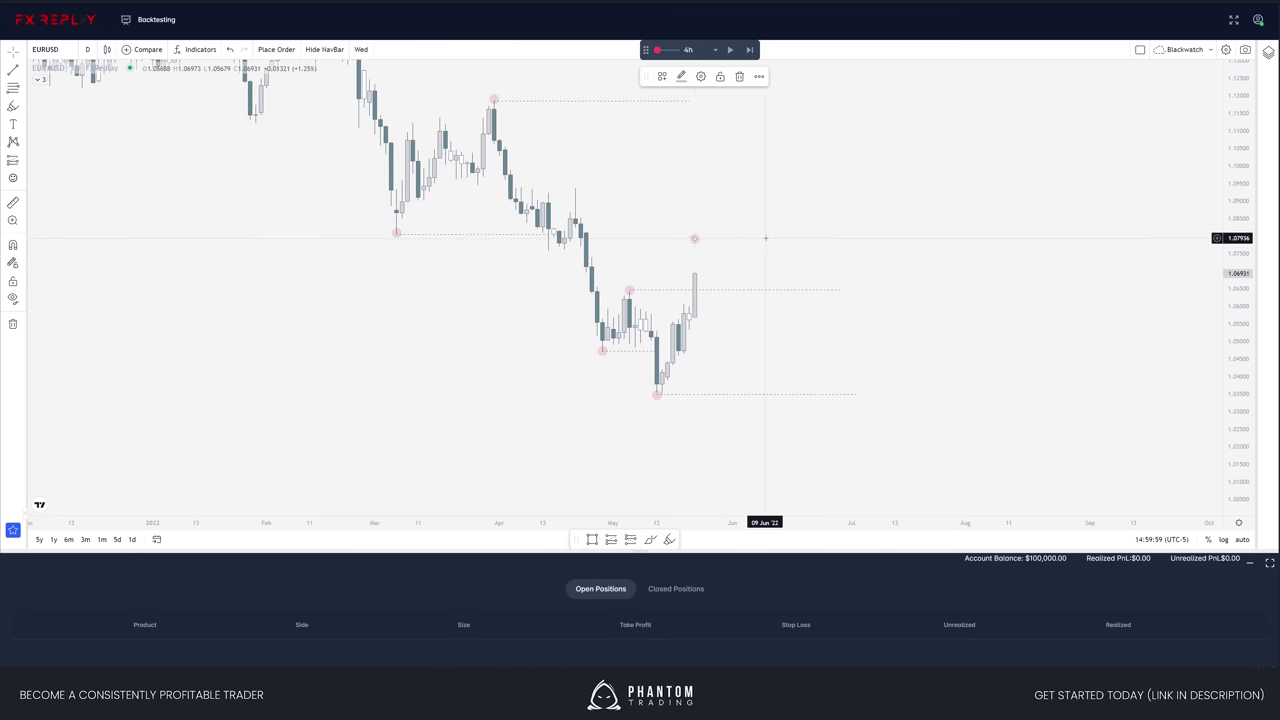
left_click(766, 240)
mouse_move(841, 290)
left_mouse_down()
mouse_move(703, 269)
mouse_move(691, 286)
left_mouse_up()
left_click_drag(815, 308, 820, 309)
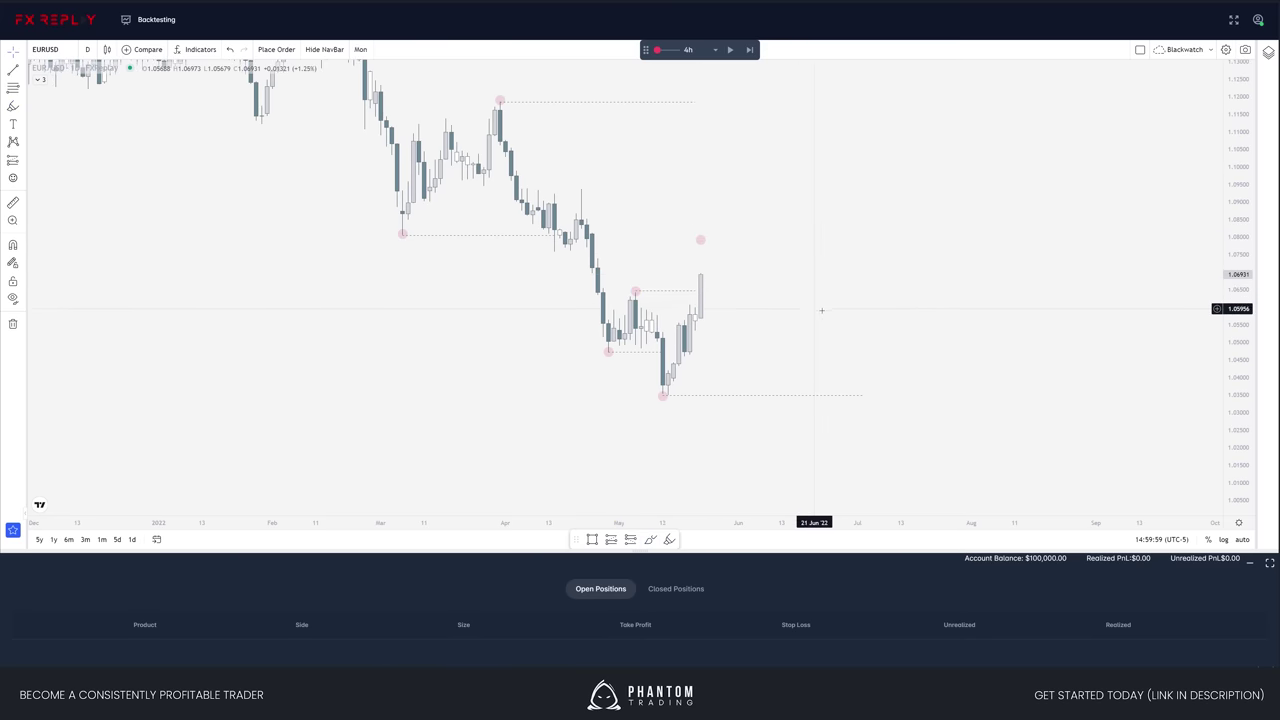
- Replay the price to 31 May 2022 in 4h steps
key("shift+Right")
key("shift+Right")
key("shift+Right")
key("shift+Right")
key("shift+Right")
key("shift+Right")
key("shift+Right")
key("shift+Right")
key("shift+Right")
key("shift+Right")
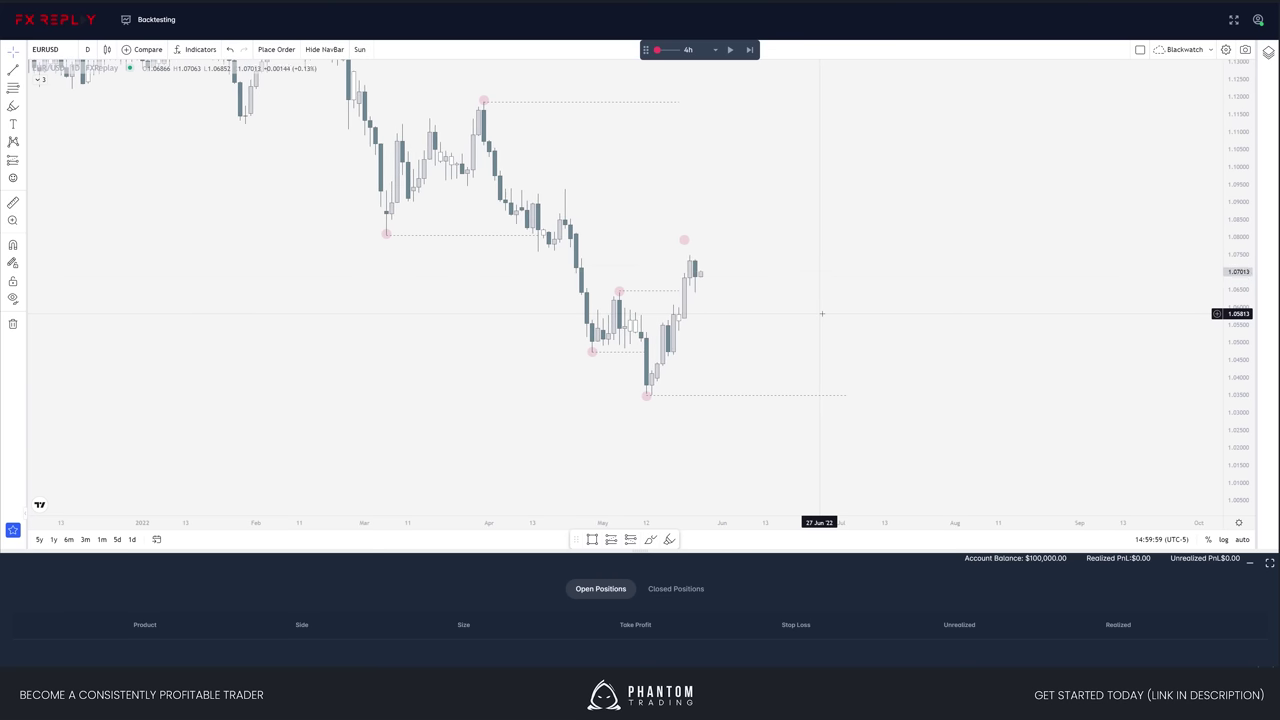
key("shift+Right")
key("shift+Right")
key("shift+Right")
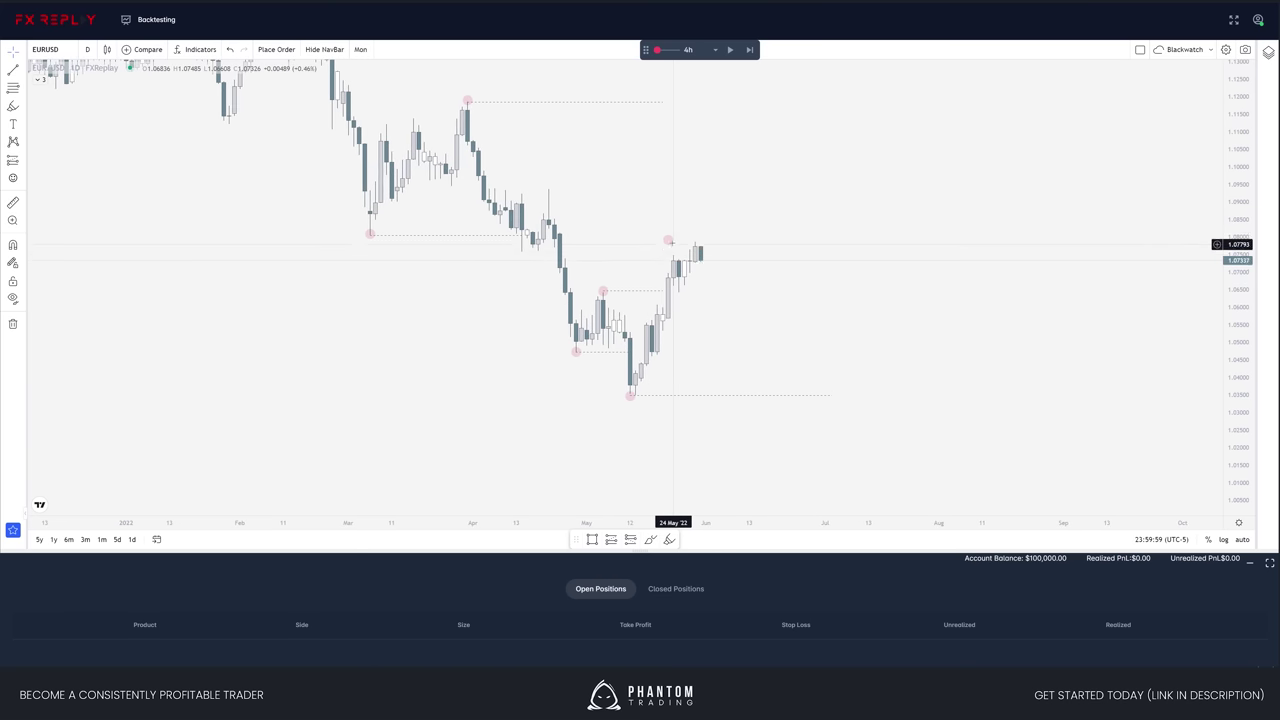
- Move the provisional high dot above the 30 May 2022 high at about 1.080 and replay the price to 6 June 2022
left_click(695, 229)
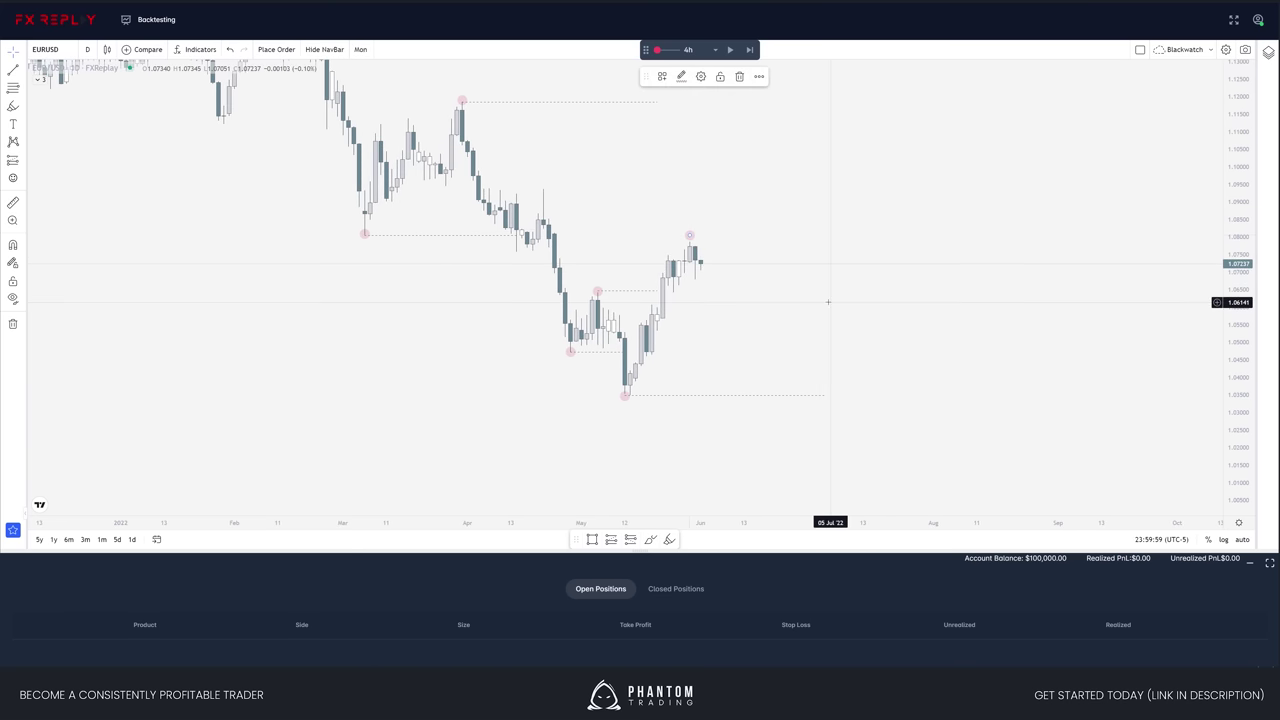
key("shift+Right")
key("shift+Right")
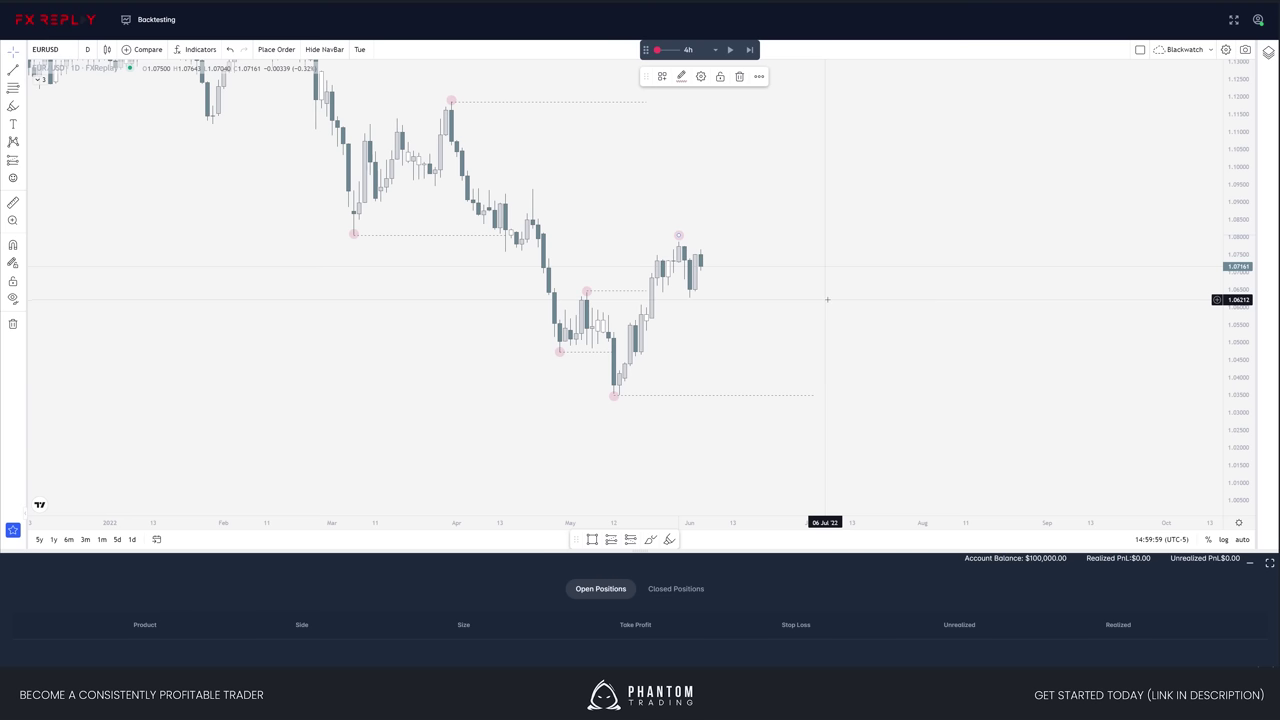
key("shift+Right")
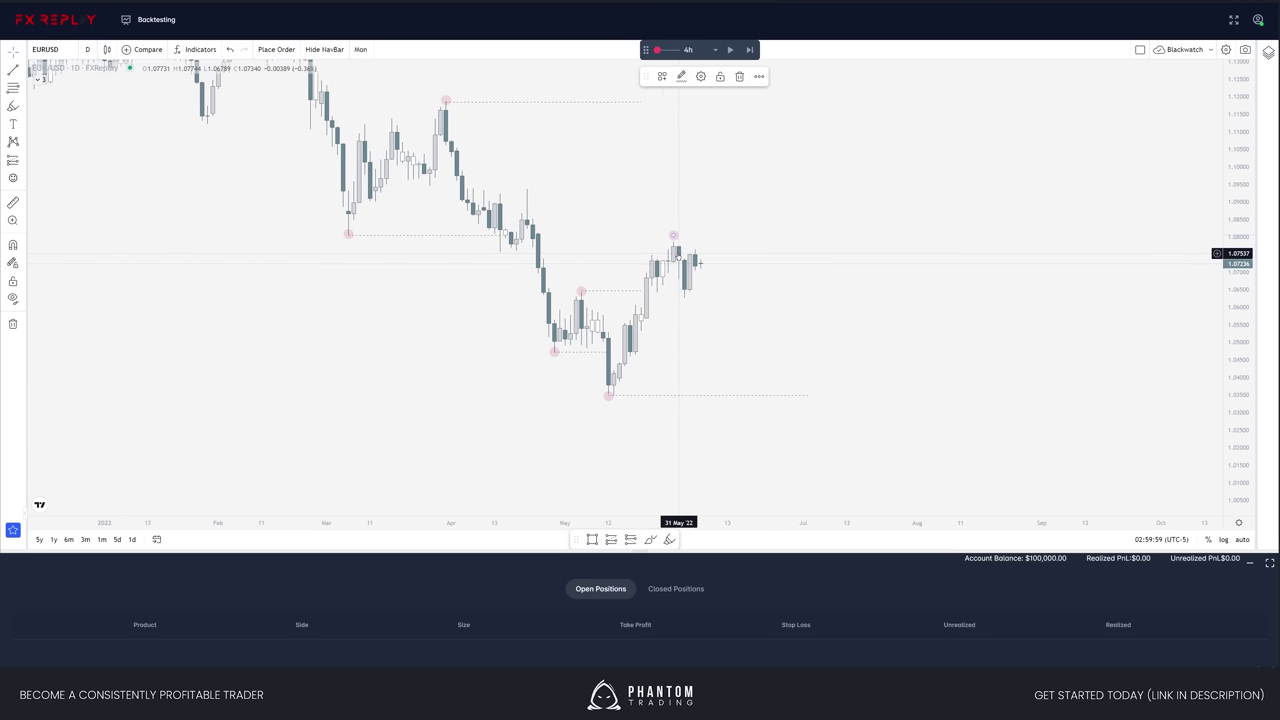
left_click(811, 308)
key("alt+t")
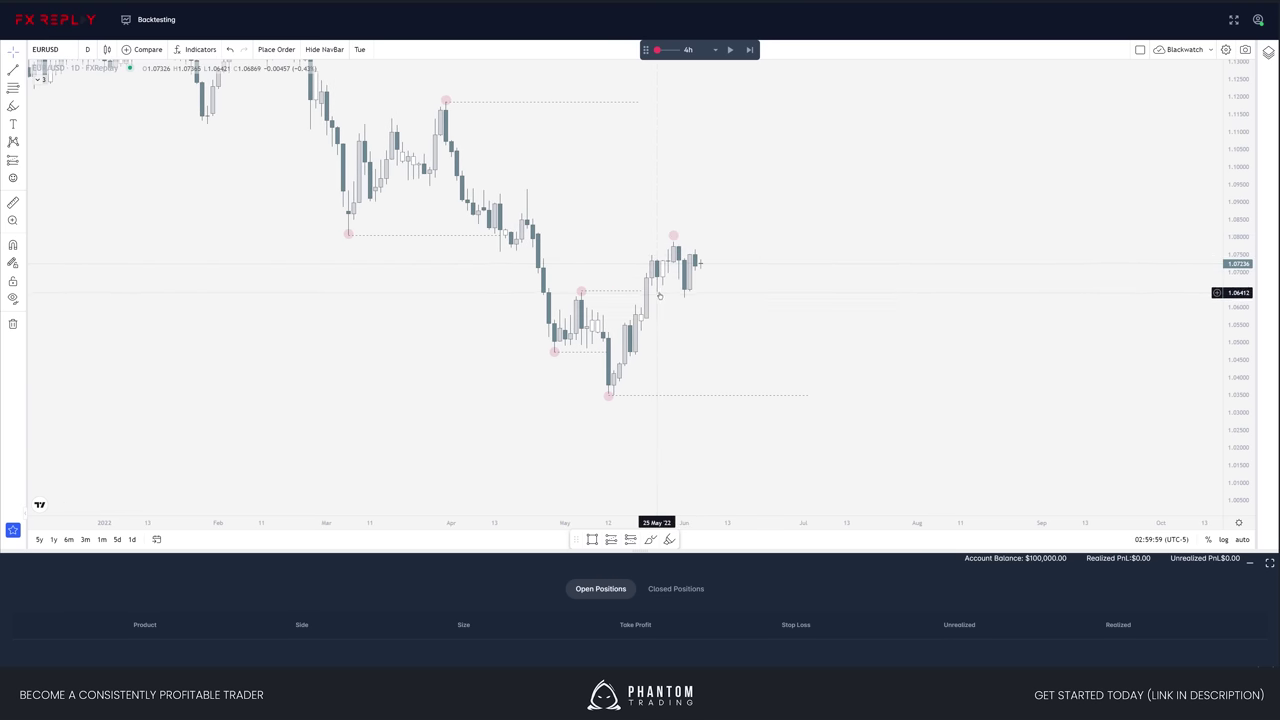
left_click(657, 291)
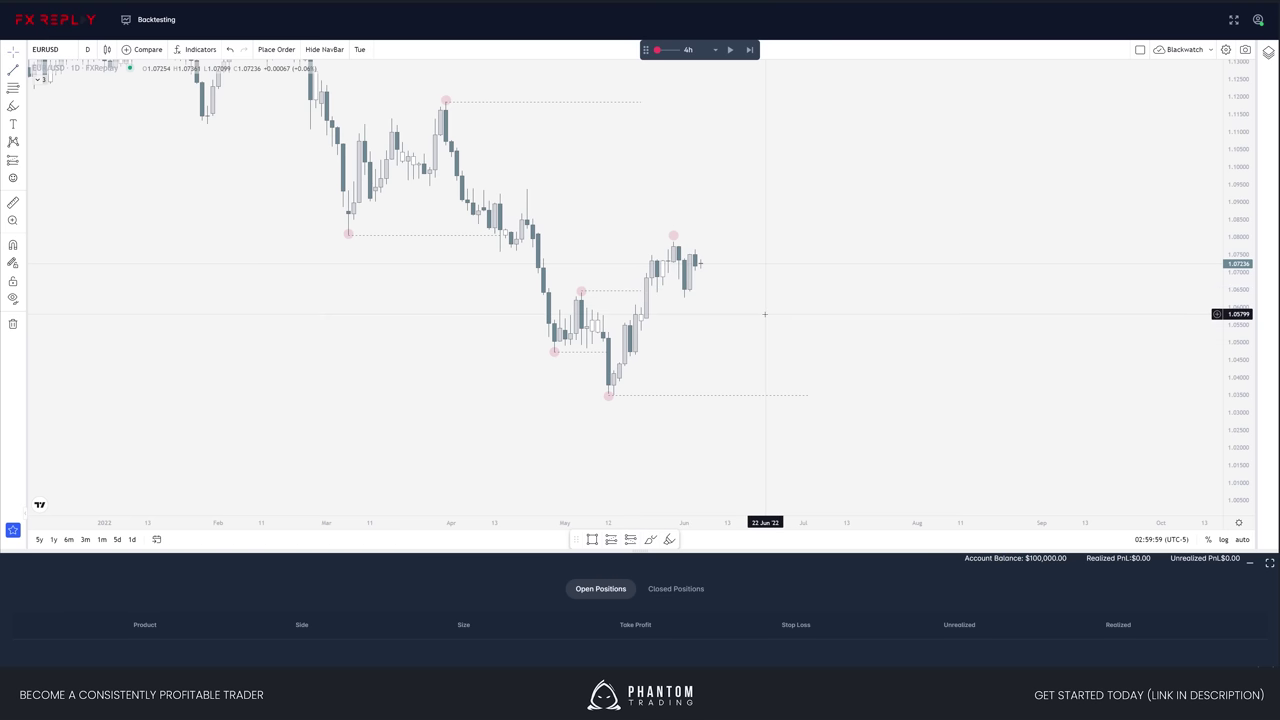
- Replay the price to 10 June 2022 in 4h steps
key("shift+Right")
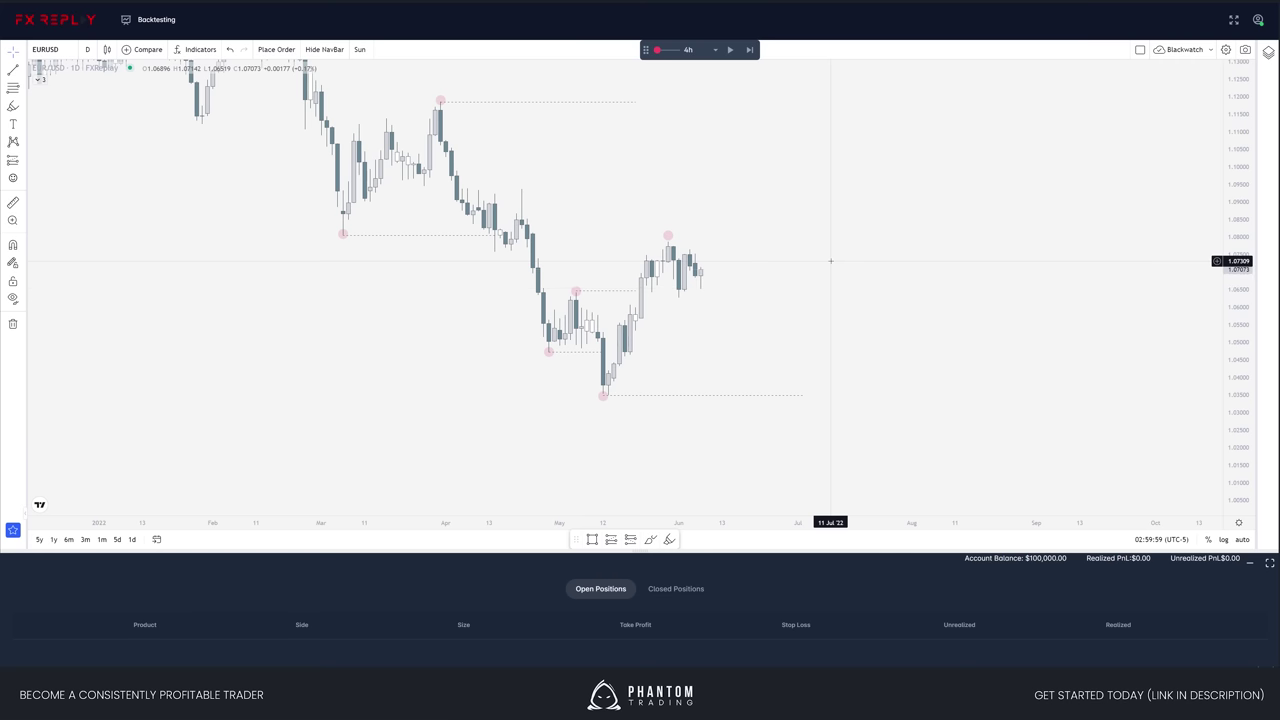
key("shift+Right")
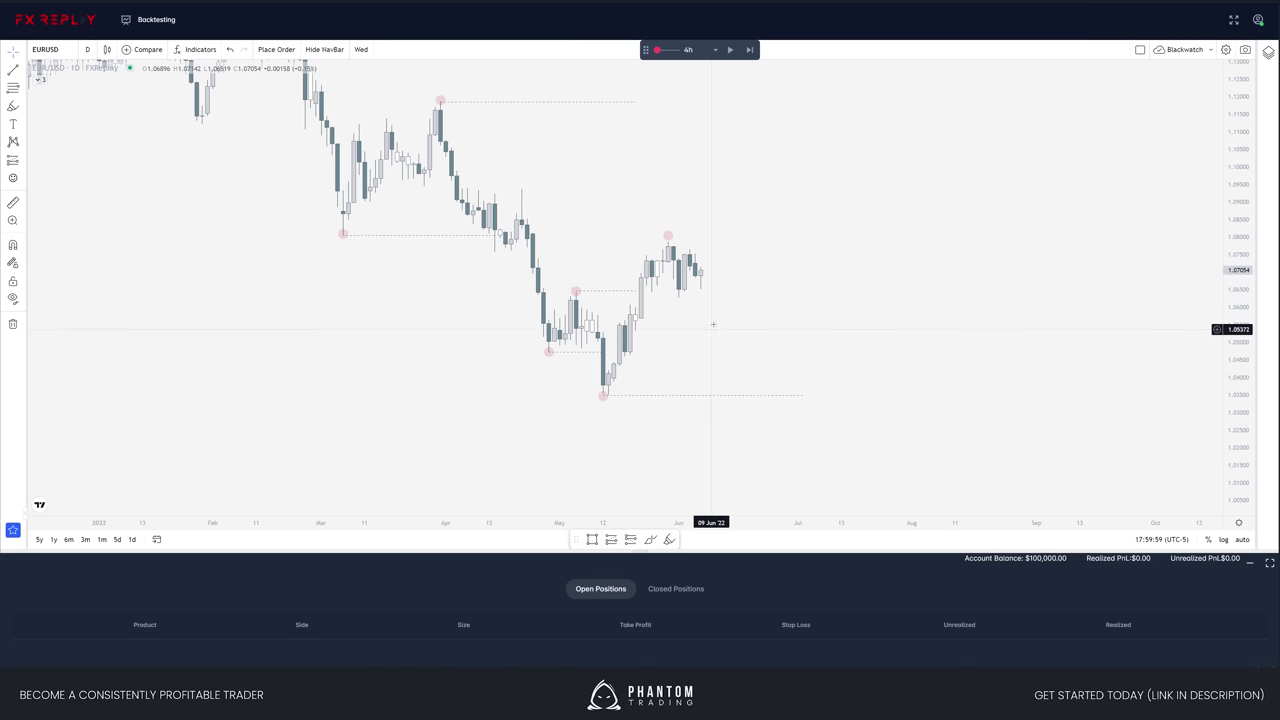
key("shift+Right")
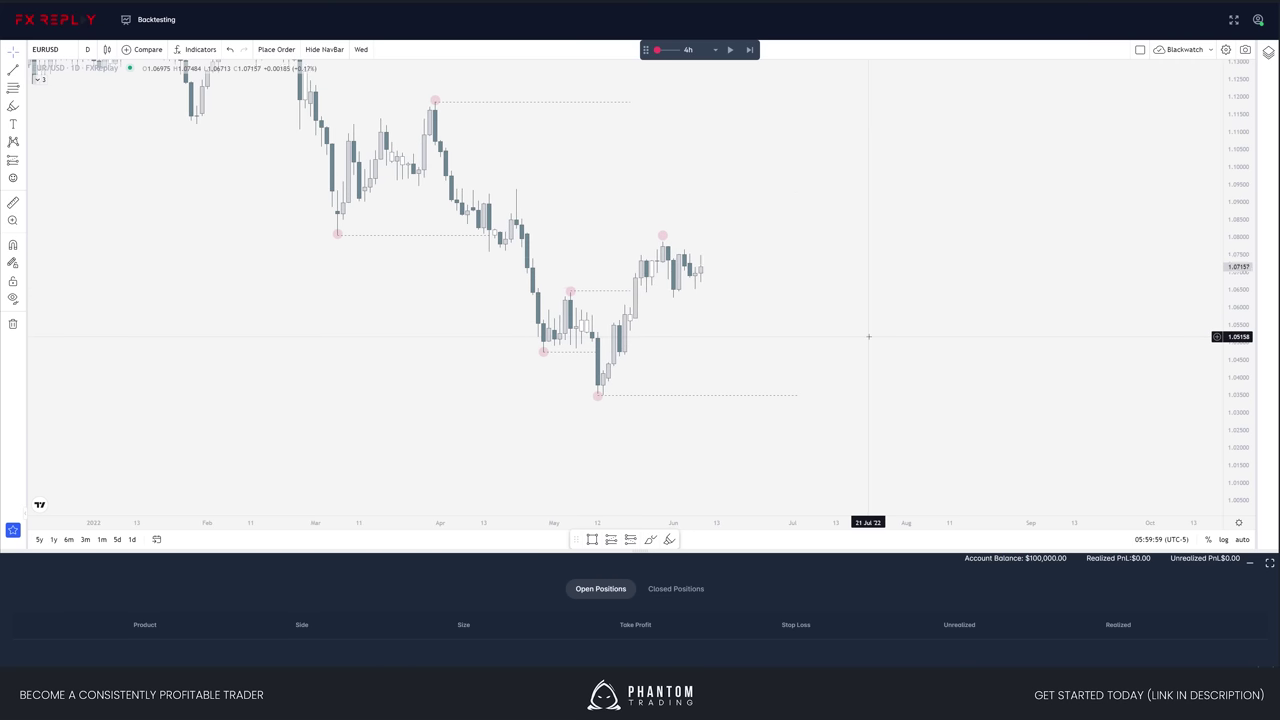
key("shift+Right")
key("shift+Right")
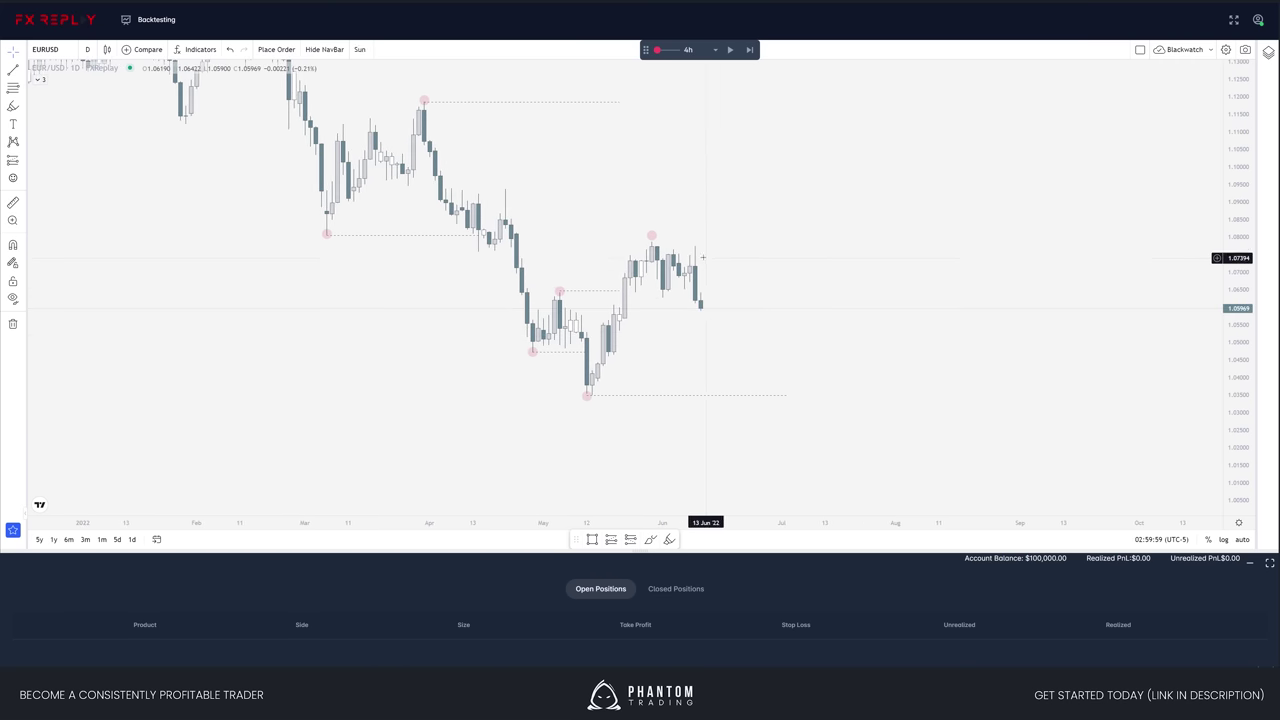
key("shift+Right")
key("shift+Right")
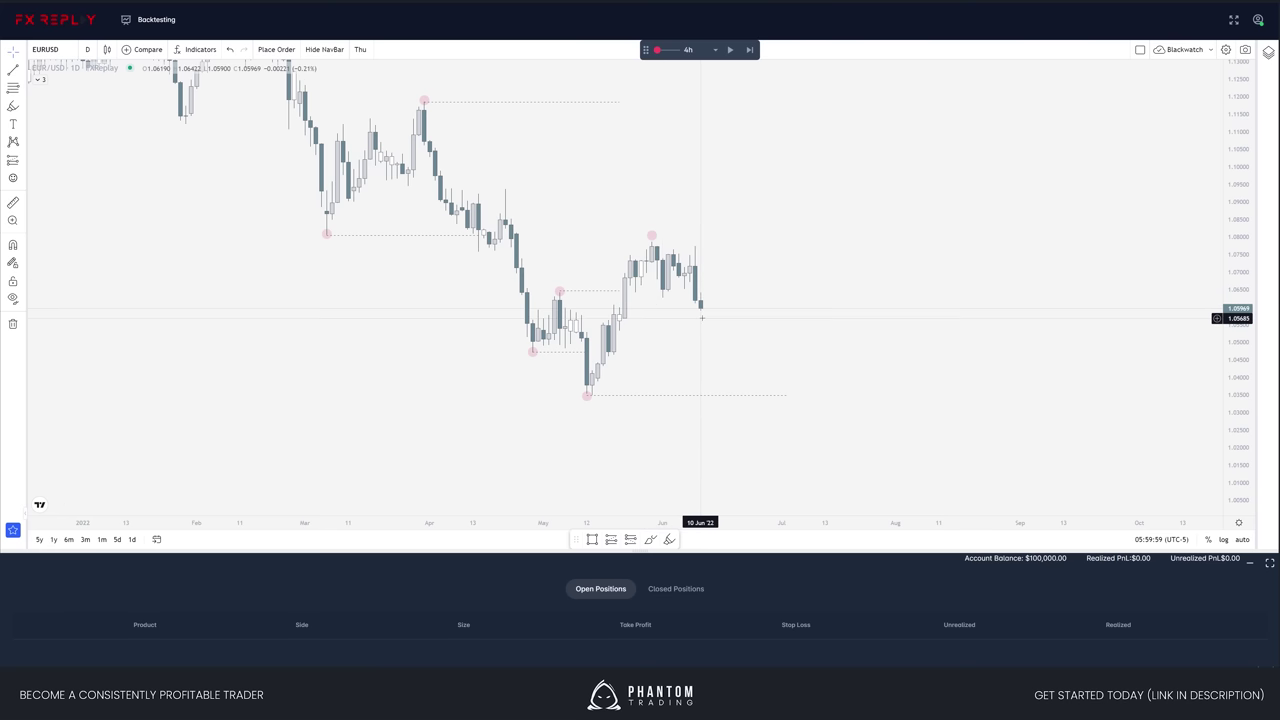
- Replay the price to 15 June 2022 in 4h steps
key("shift+Right")
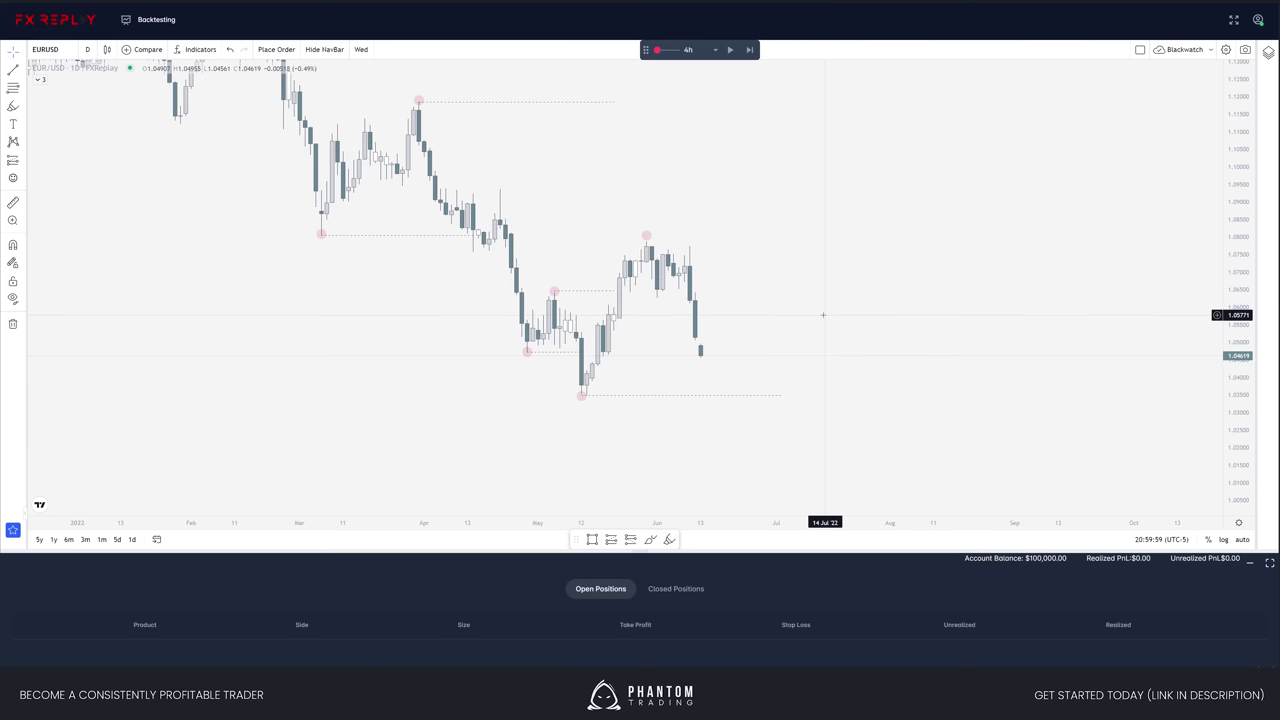
key("shift+Right")
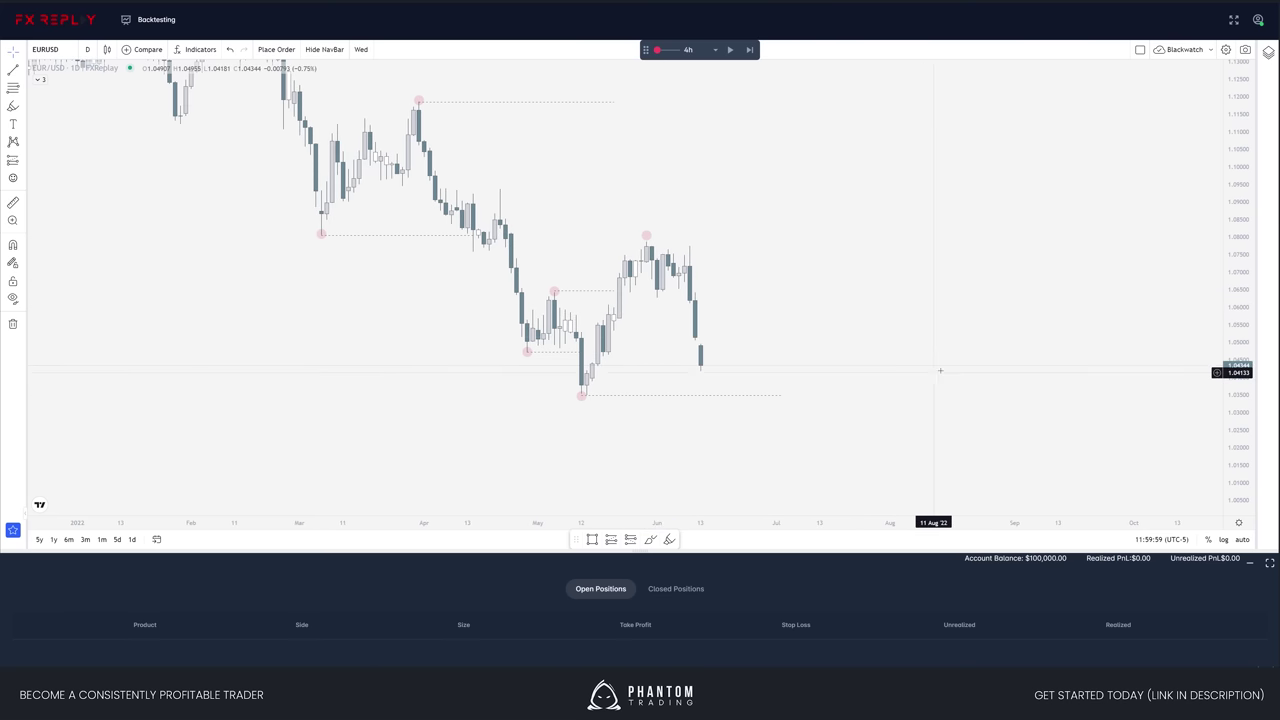
key("shift+Right")
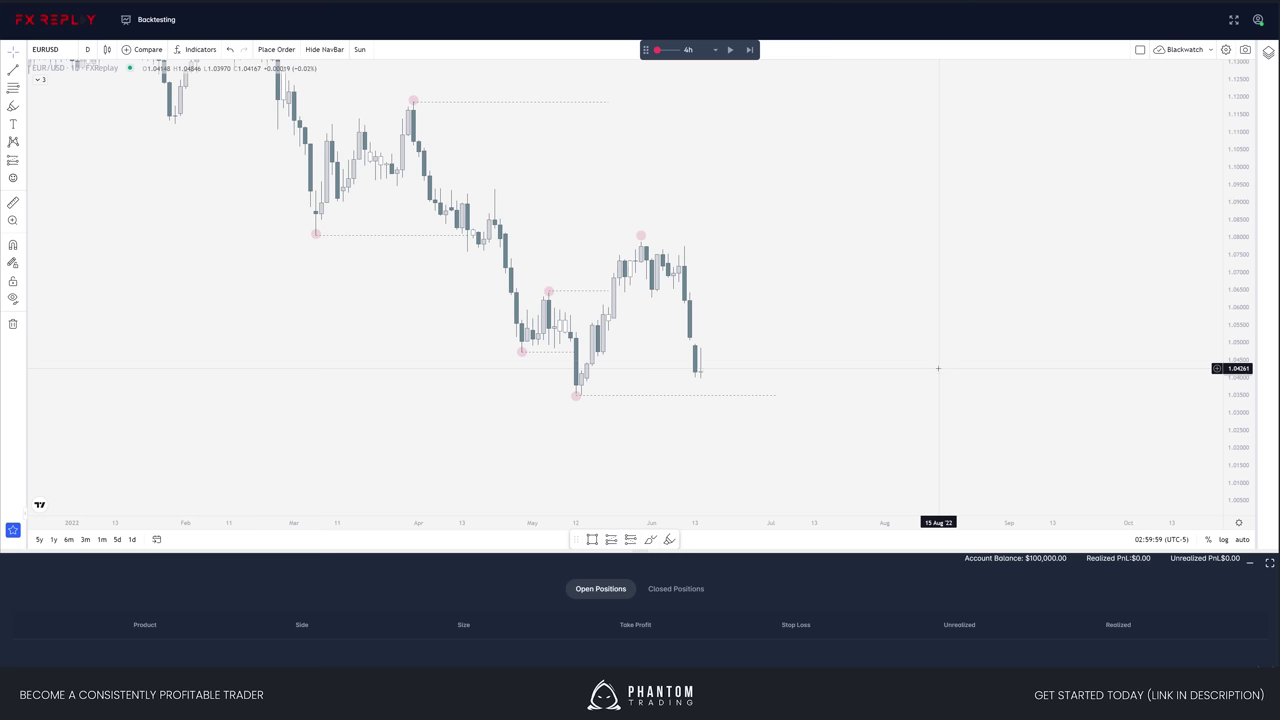
key("shift+Right")
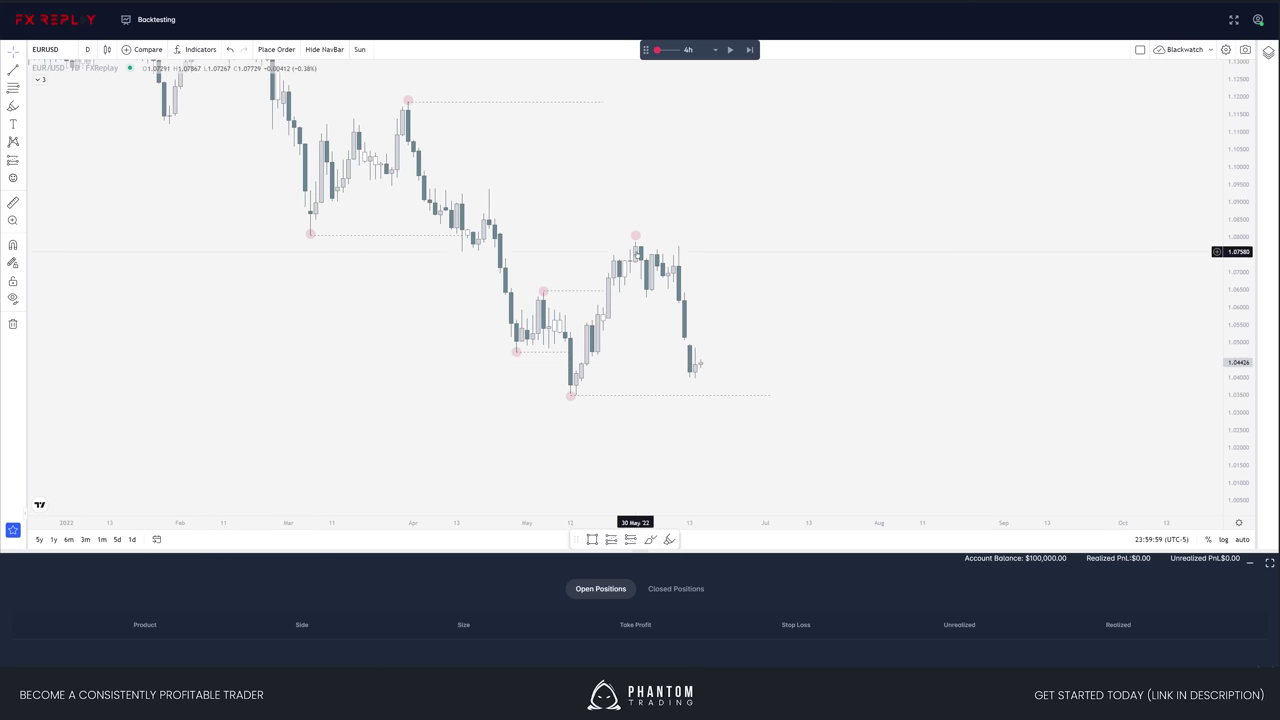
key("Escape")
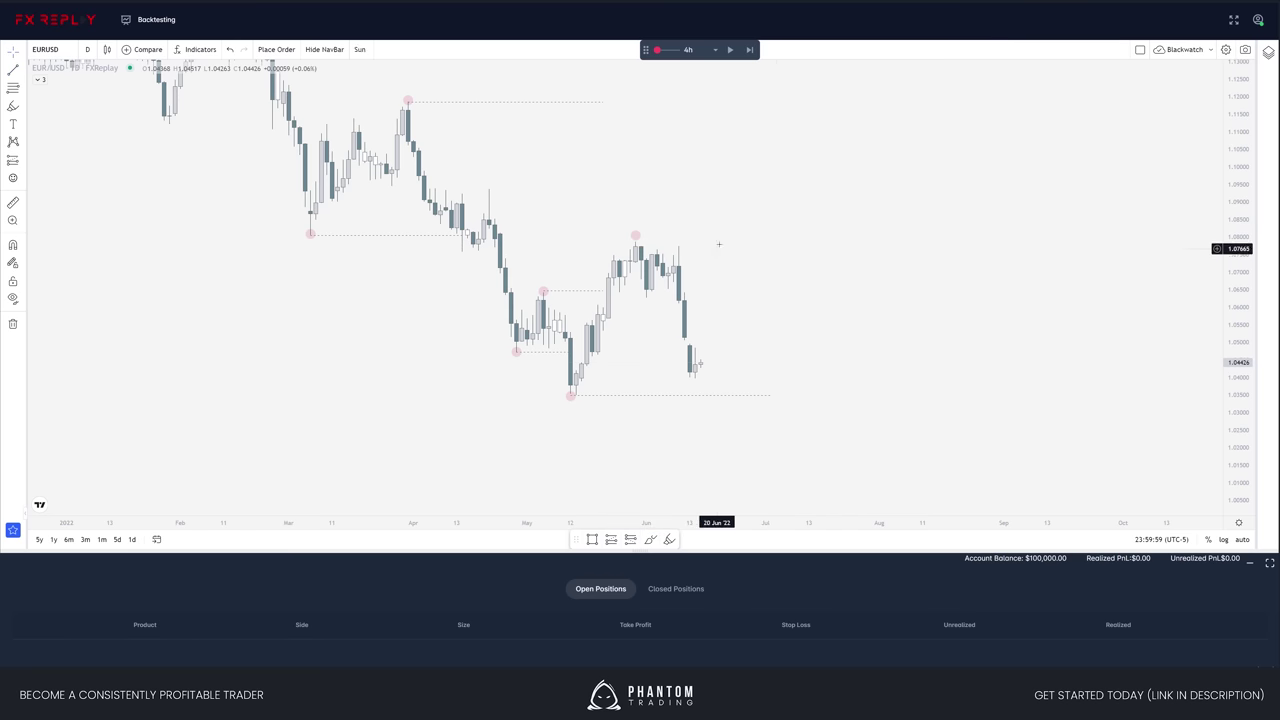
mouse_move(845, 353)
left_mouse_down()
mouse_move(849, 307)
mouse_move(845, 328)
left_mouse_up()
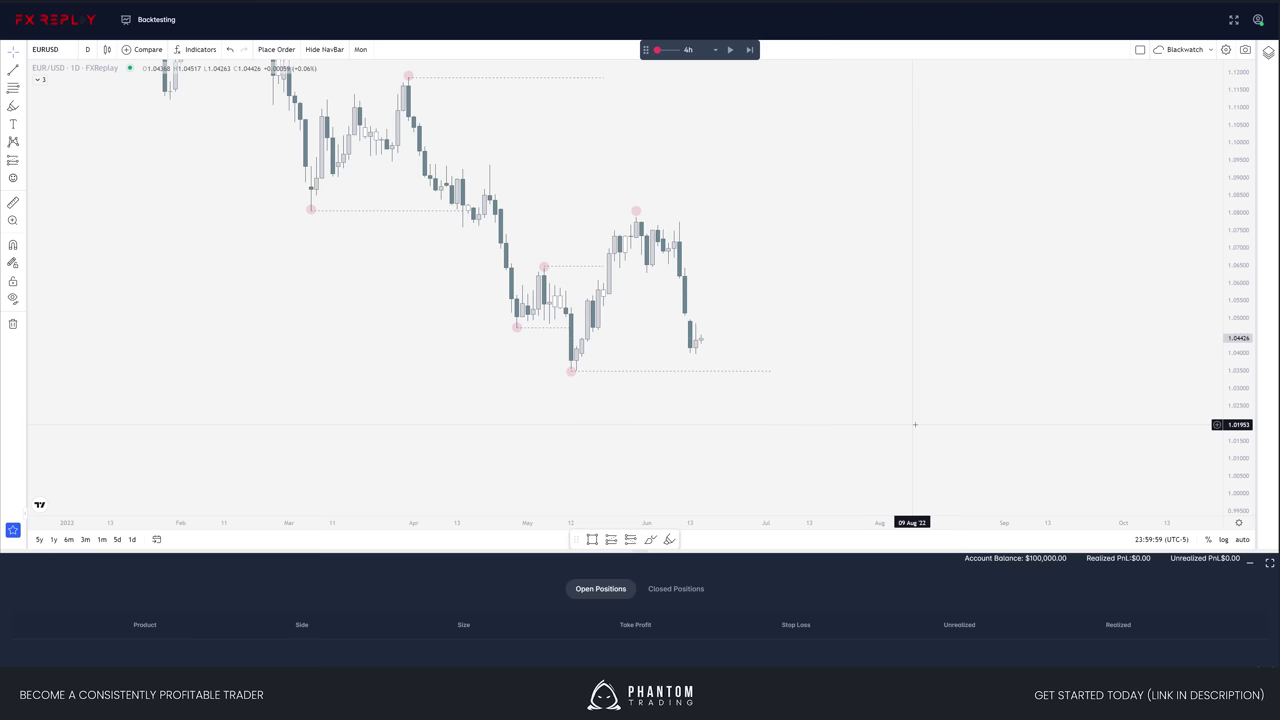
- Replay the price to 22 June 2022 and draw a dashed horizontal line from the 30 May swing high to about 11 July 2022
key("shift+Right")
key("shift+Right")
key("shift+Right")
key("shift+Right")
key("shift+Right")
key("shift+Right")
key("shift+Right")
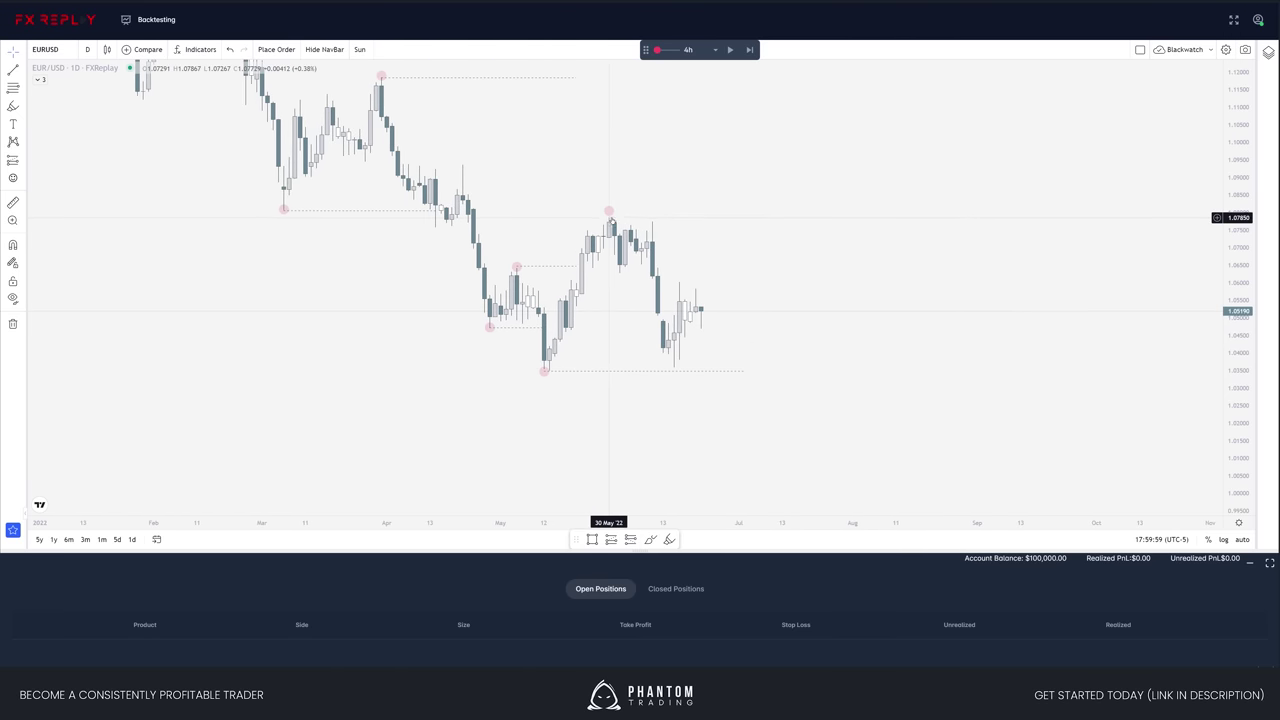
left_click_drag(610, 219, 772, 219)
- Replay the price to 1 July 2022 in 4h steps
key("shift+Right")
key("shift+Right")
key("shift+Right")
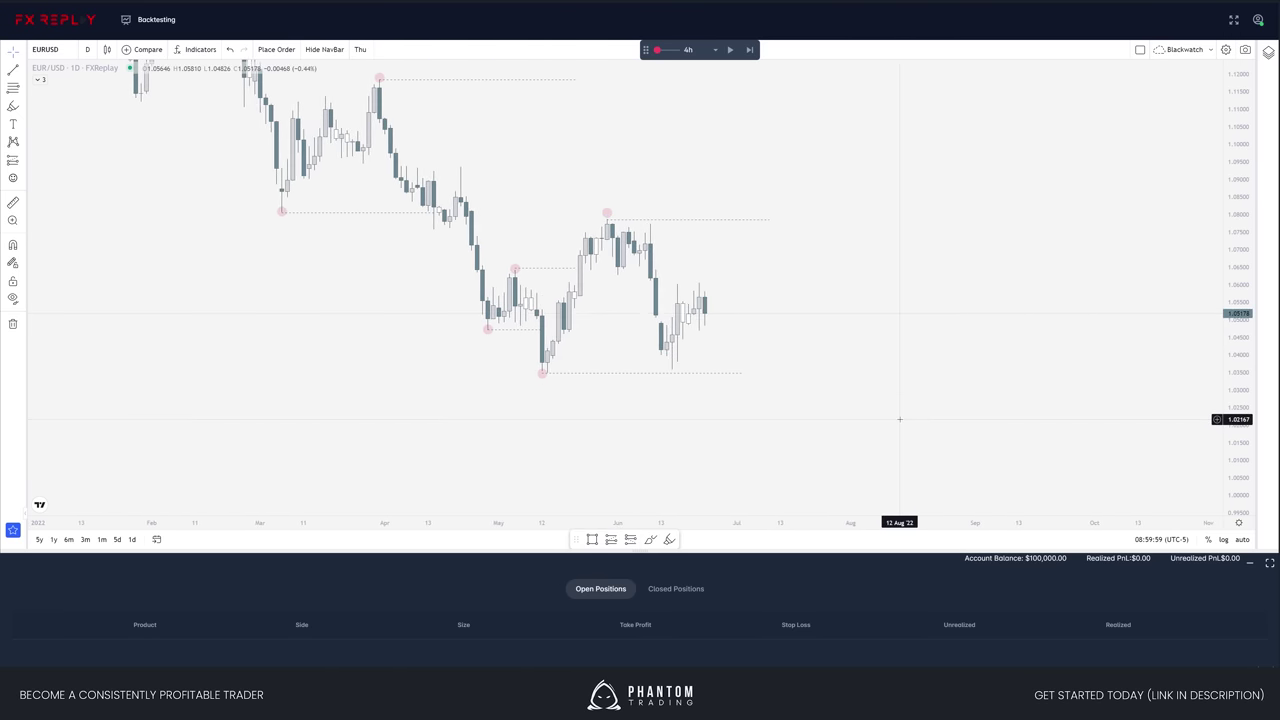
key("shift+Right")
key("shift+Right")
key("shift+Right")
key("shift+Right")
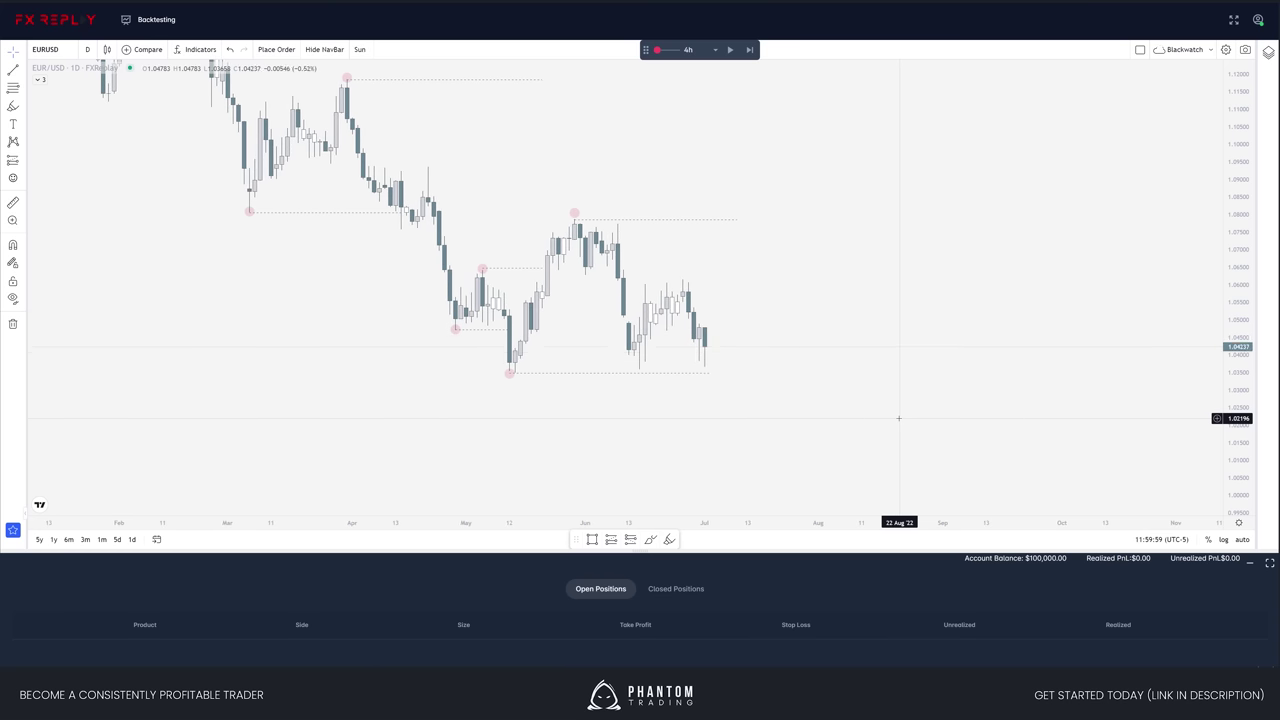
- Replay the price to 6 July 2022, through the 12 May low line
key("shift+Right")
key("shift+Right")
key("shift+Right")
key("shift+Right")
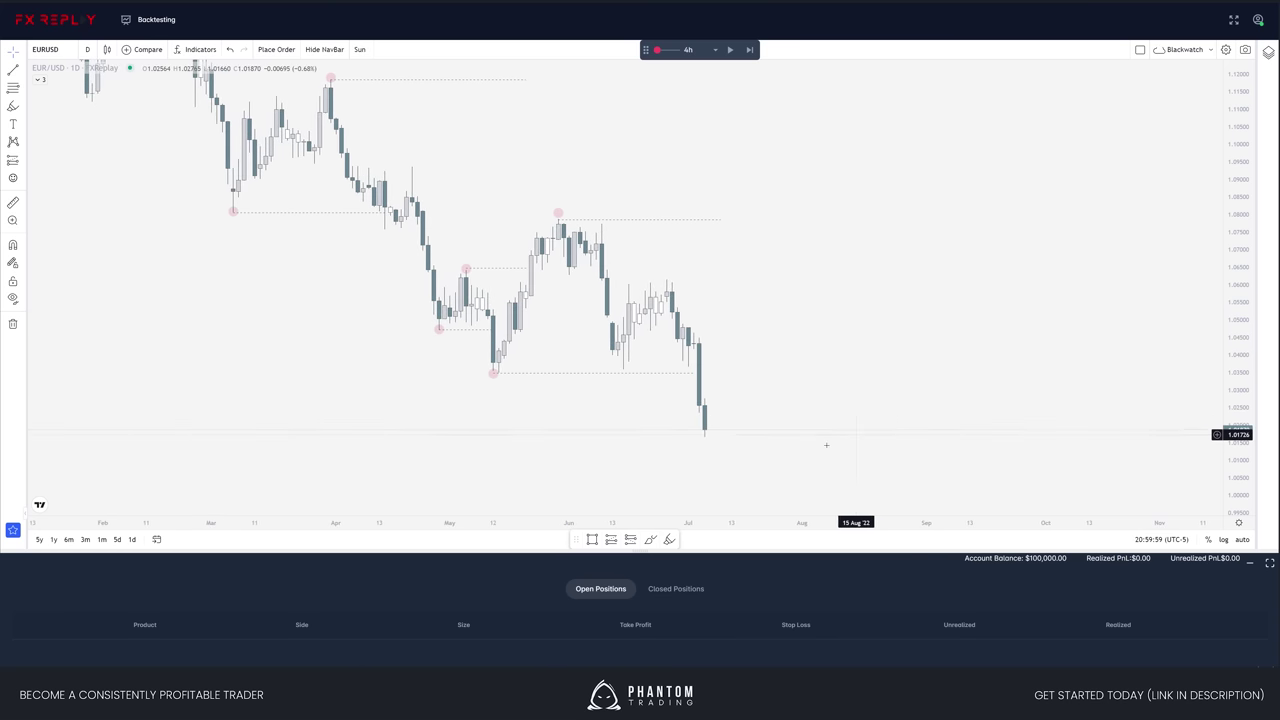
key("shift+Right")
key("shift+Right")
key("shift+Right")
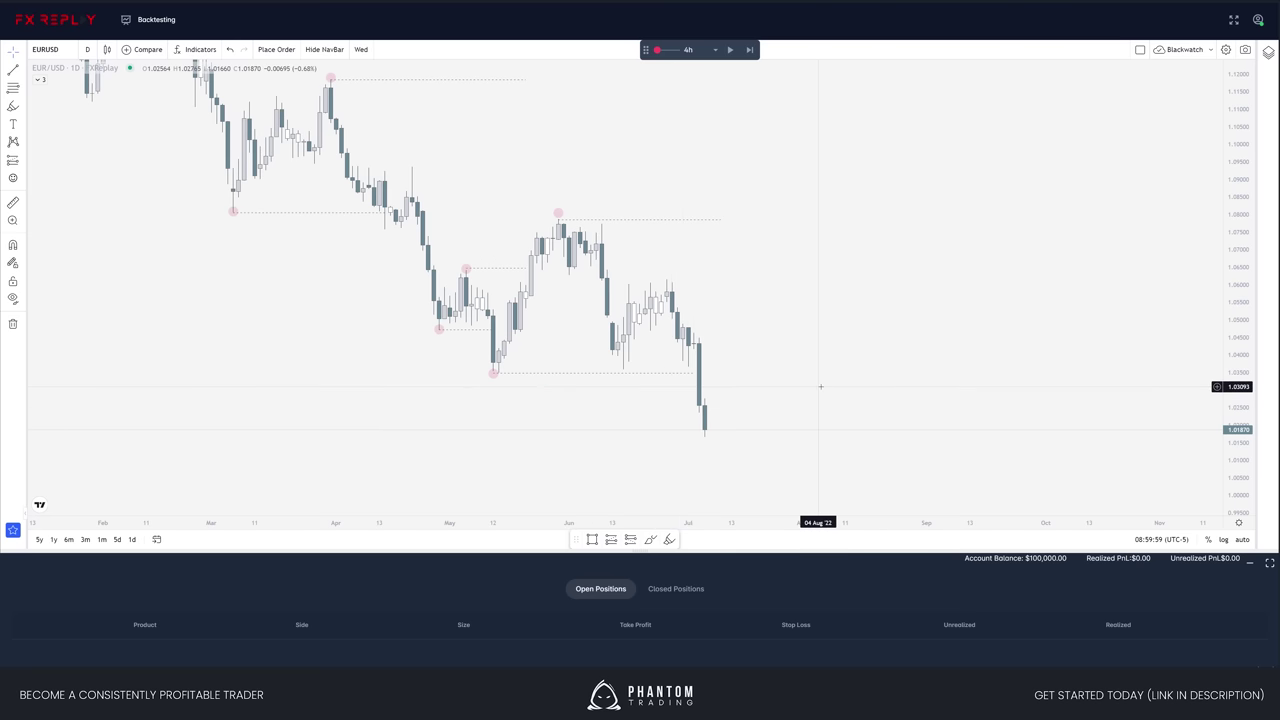
- Draw a supply zone rectangle from 7 June to 4 August 2022 between about 1.066 and 1.078, under the 30 May high line
left_click_drag(829, 423, 868, 406)
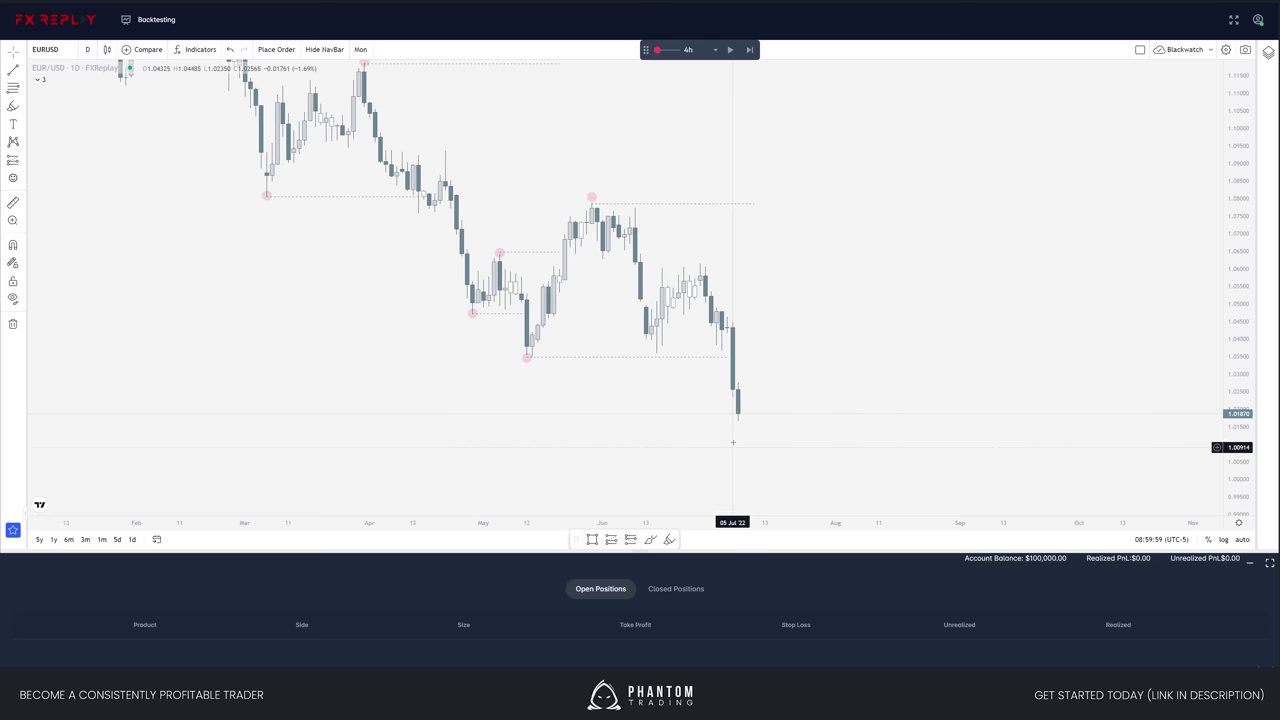
key("alt+shift+r")
left_click(624, 246)
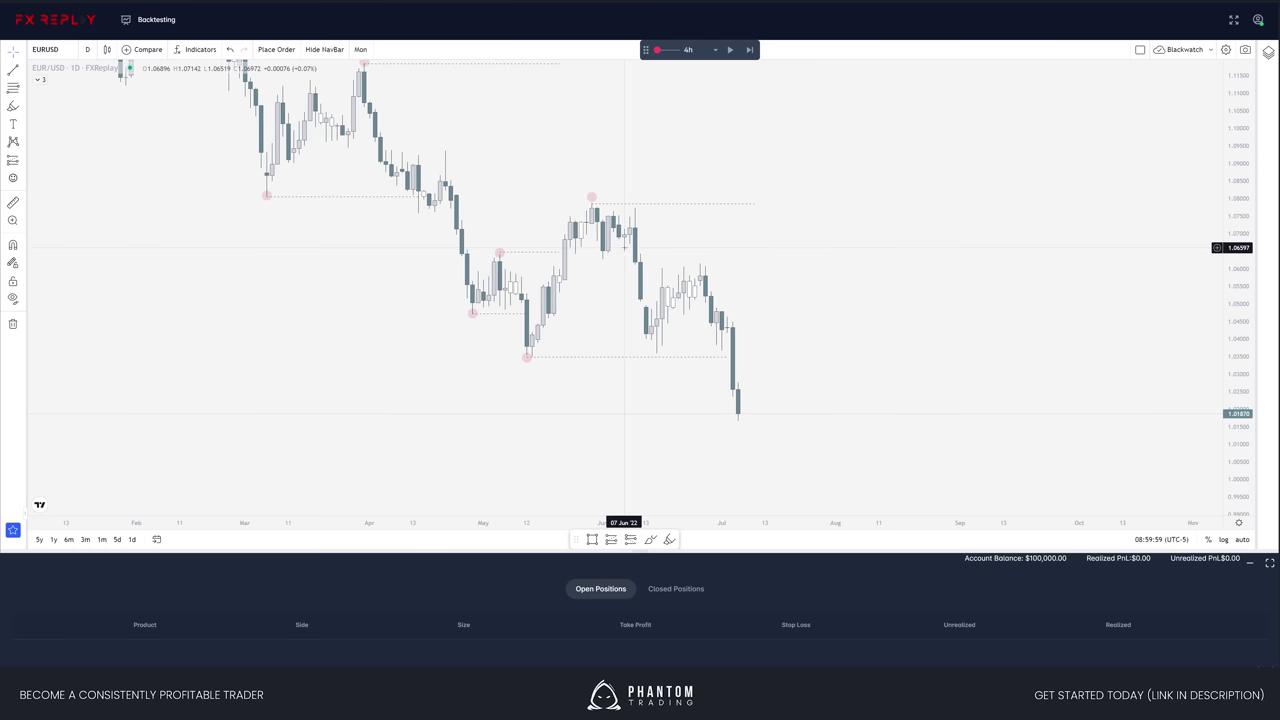
left_click(851, 204)
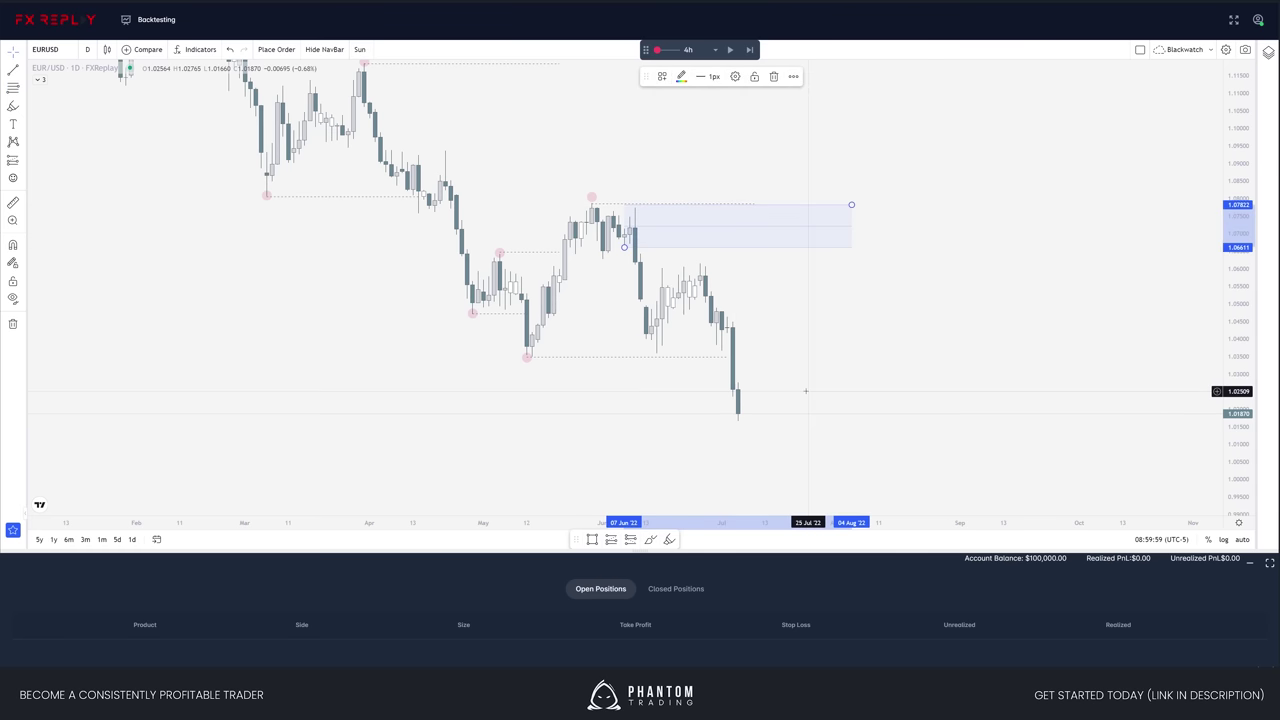
- Draw a dashed horizontal line from the 27 June 2022 swing high to 29 July, and delete it again
key("alt+t")
left_click(700, 263)
left_click(829, 263)
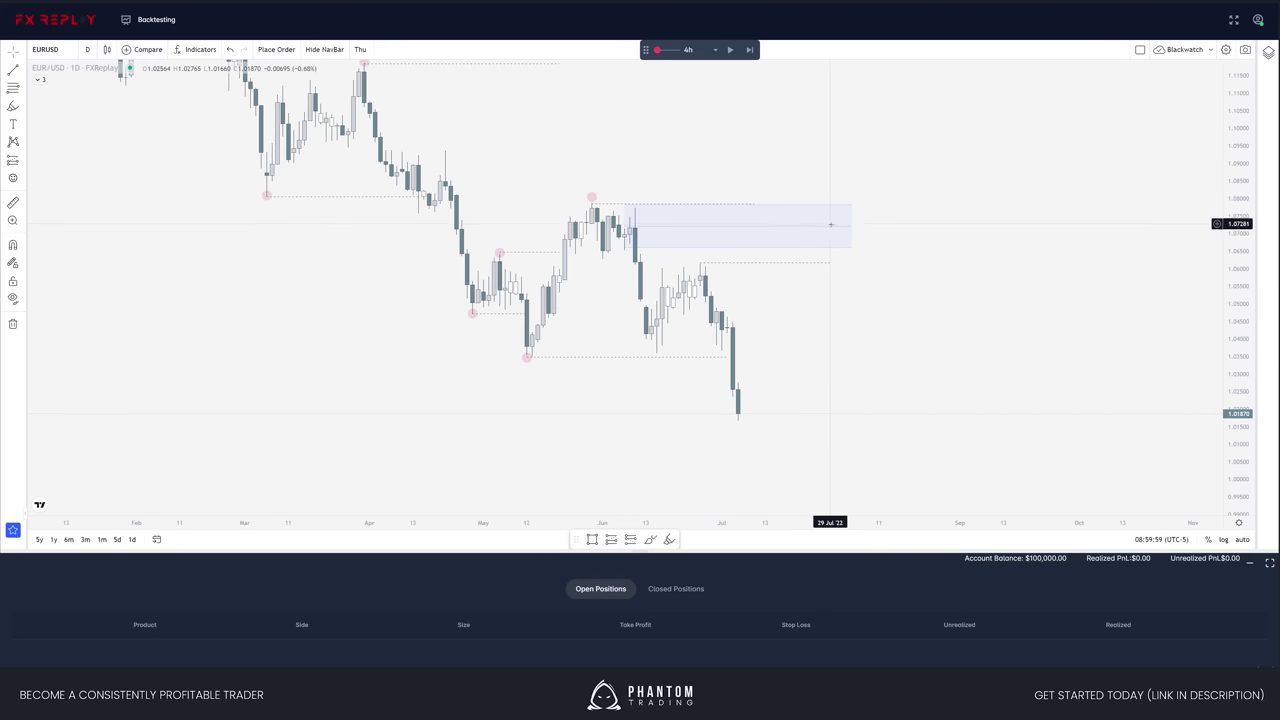
left_click_drag(803, 264, 829, 313)
key("Delete")
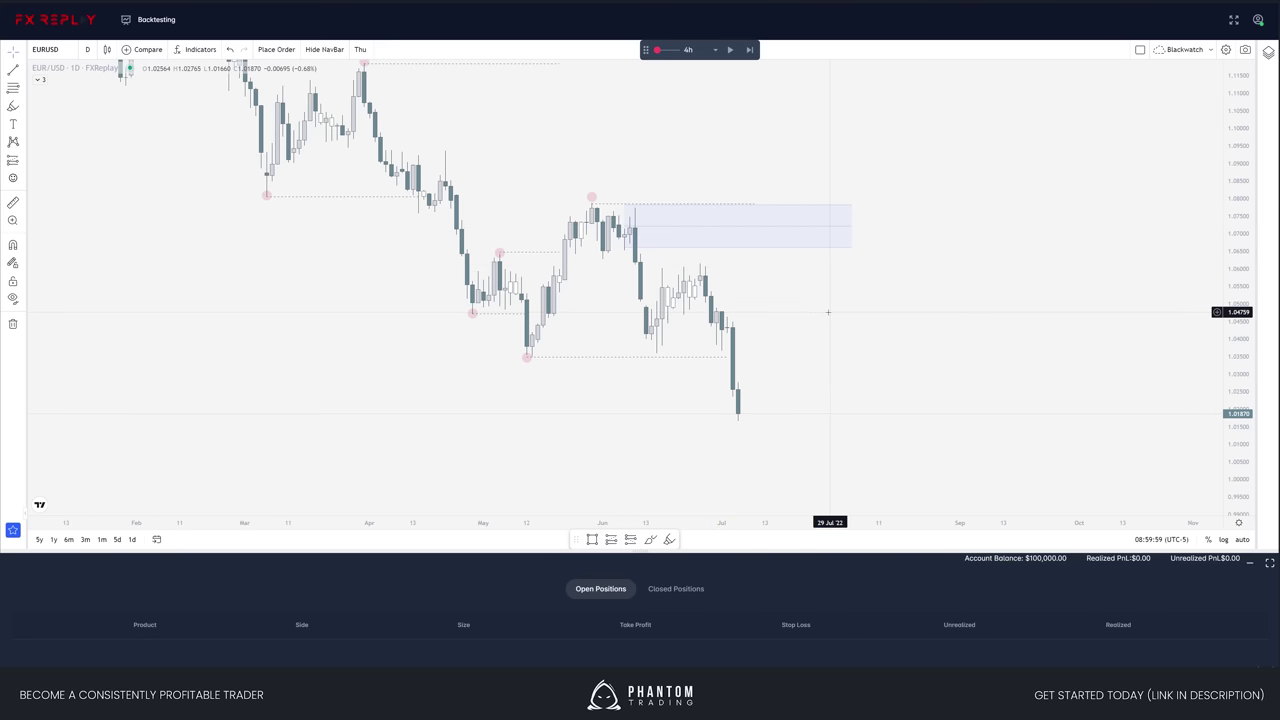
- Delete the supply zone rectangle under the 30 May high line
mouse_move(857, 251)
left_mouse_down()
mouse_move(863, 298)
mouse_move(859, 288)
mouse_move(814, 308)
mouse_move(818, 257)
left_mouse_up()
key("Delete")
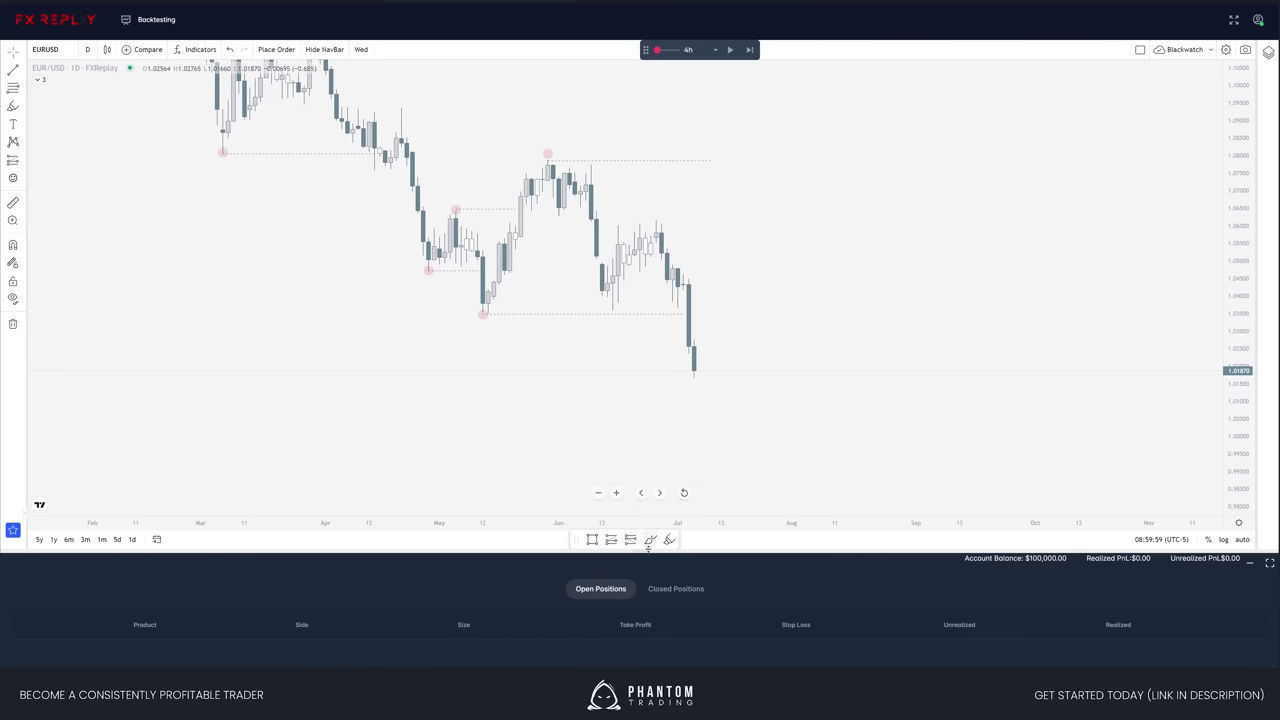
- Mark the 6 July 2022 low with a circle and draw a dashed horizontal line from it to 19 August 2022
left_click_drag(738, 389, 751, 403)
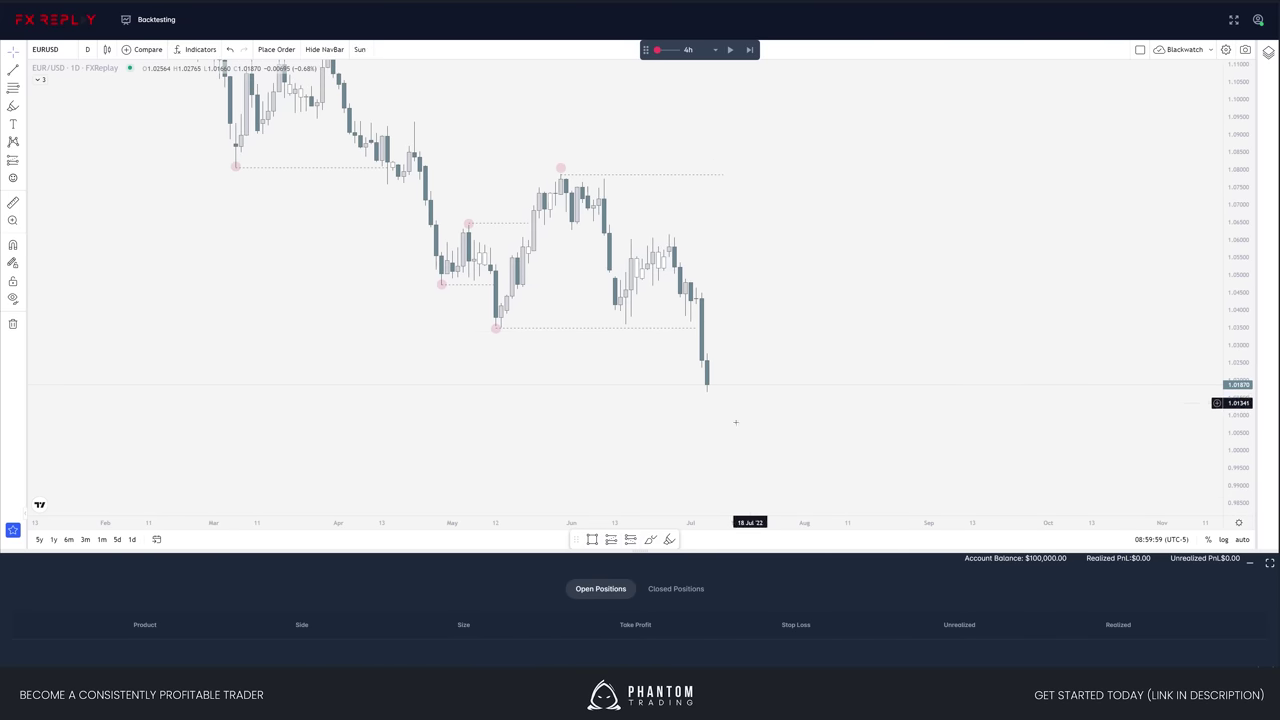
left_click(669, 539)
left_click(707, 390)
left_click(571, 389)
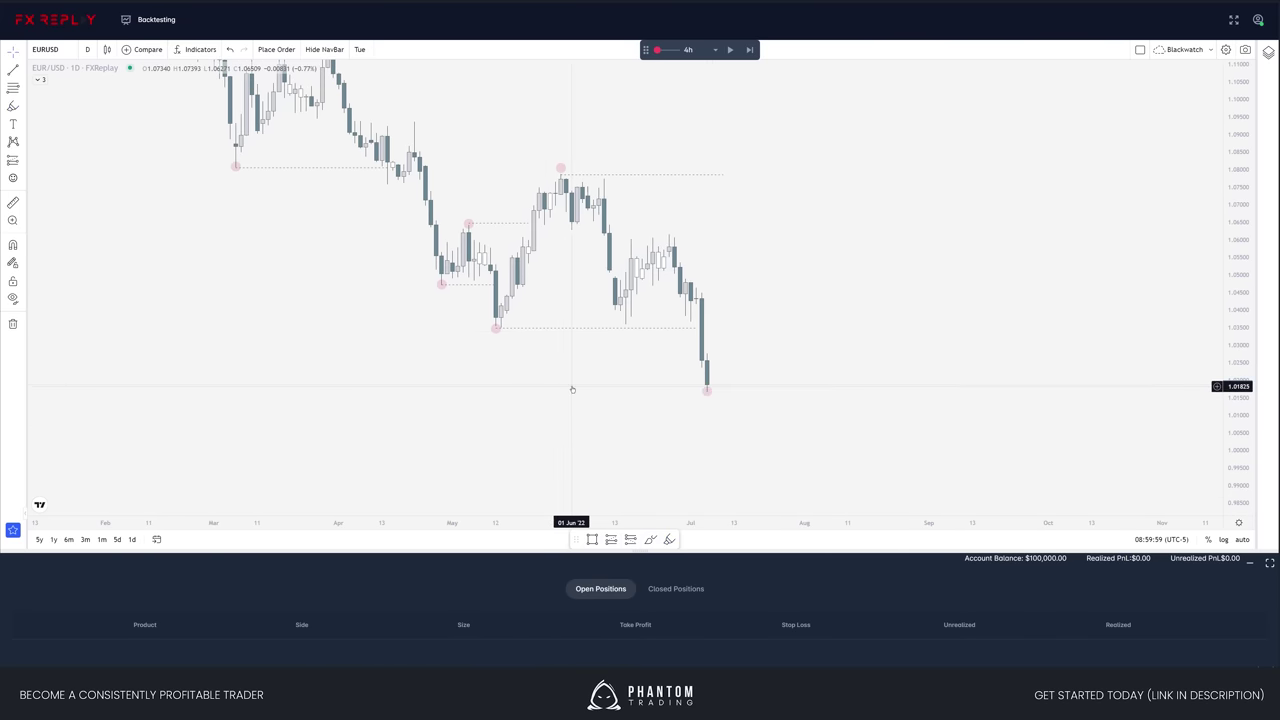
left_click(707, 390)
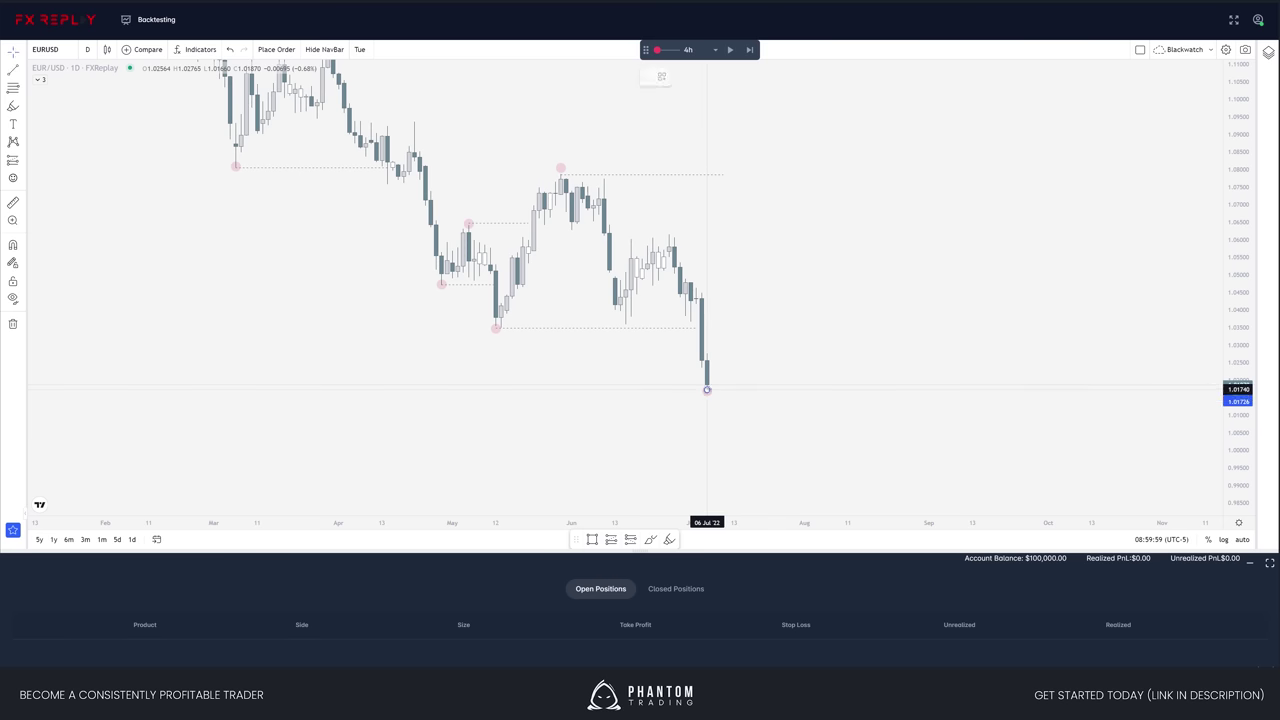
left_click_drag(814, 464, 760, 460)
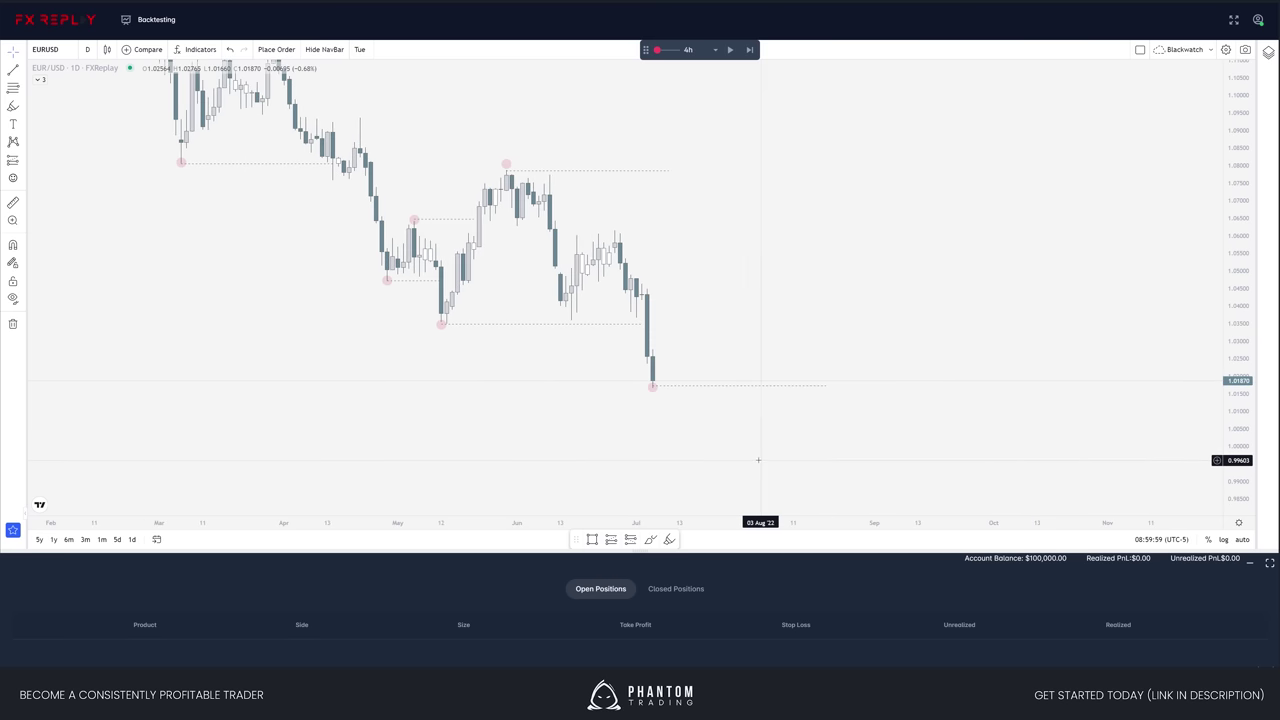
- Extend the dashed line of the 30 May swing high to about 19 August 2022
left_click(669, 171)
left_click_drag(670, 172, 823, 171)
left_click_drag(844, 226, 848, 240)
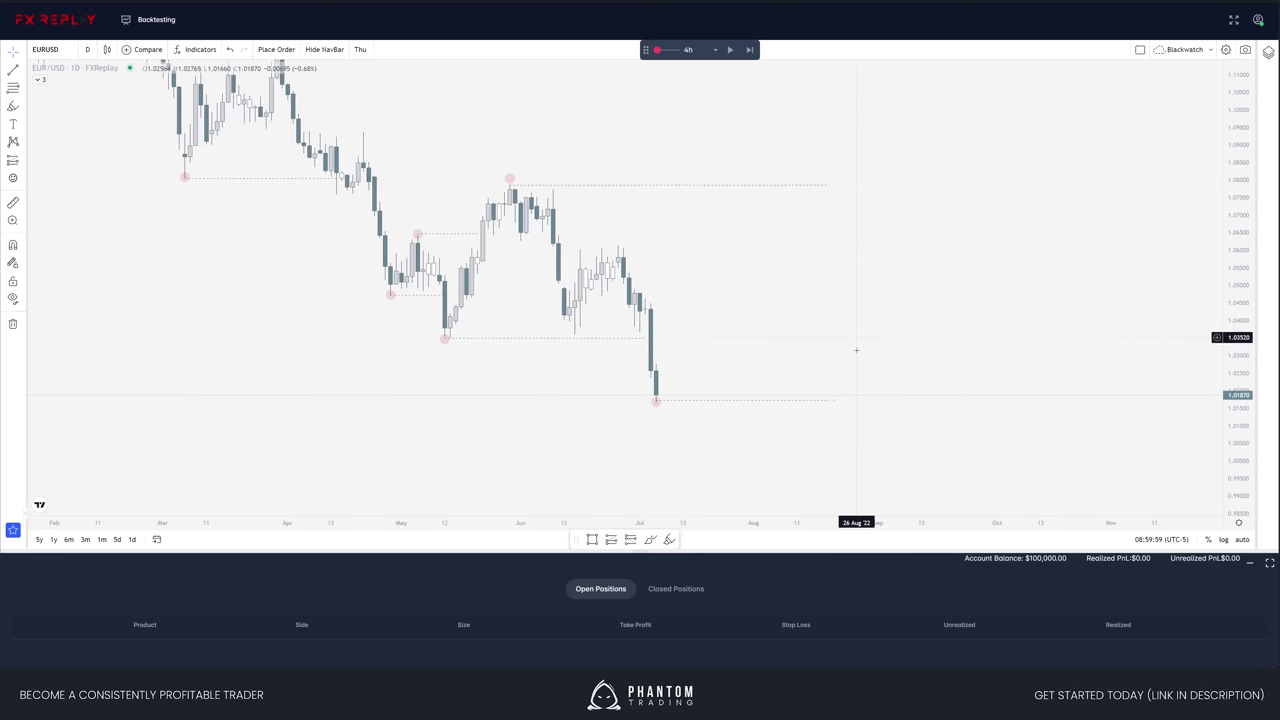
- Examine the marked swing highs, lows and range lines of the daily downtrend from February to July 2022
left_click_drag(829, 352, 903, 363)
left_click_drag(556, 340, 587, 398)
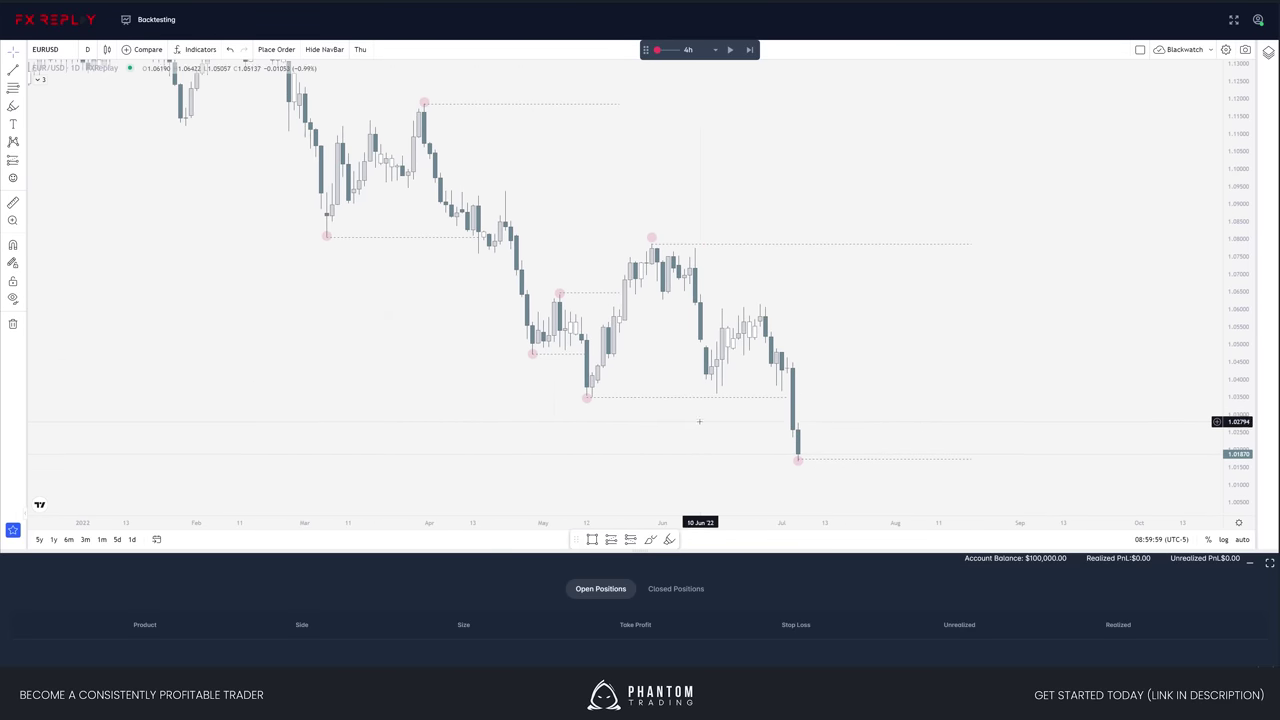
left_click_drag(653, 424, 614, 366)
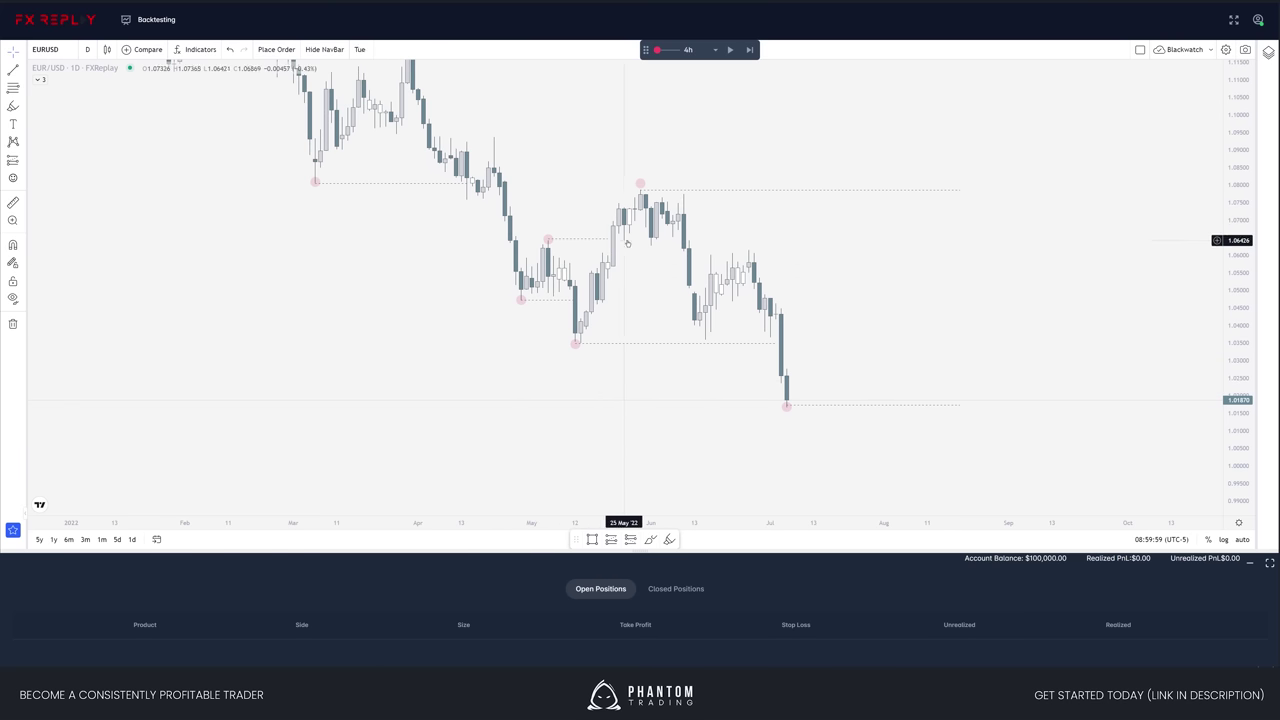
left_click_drag(717, 362, 944, 486)
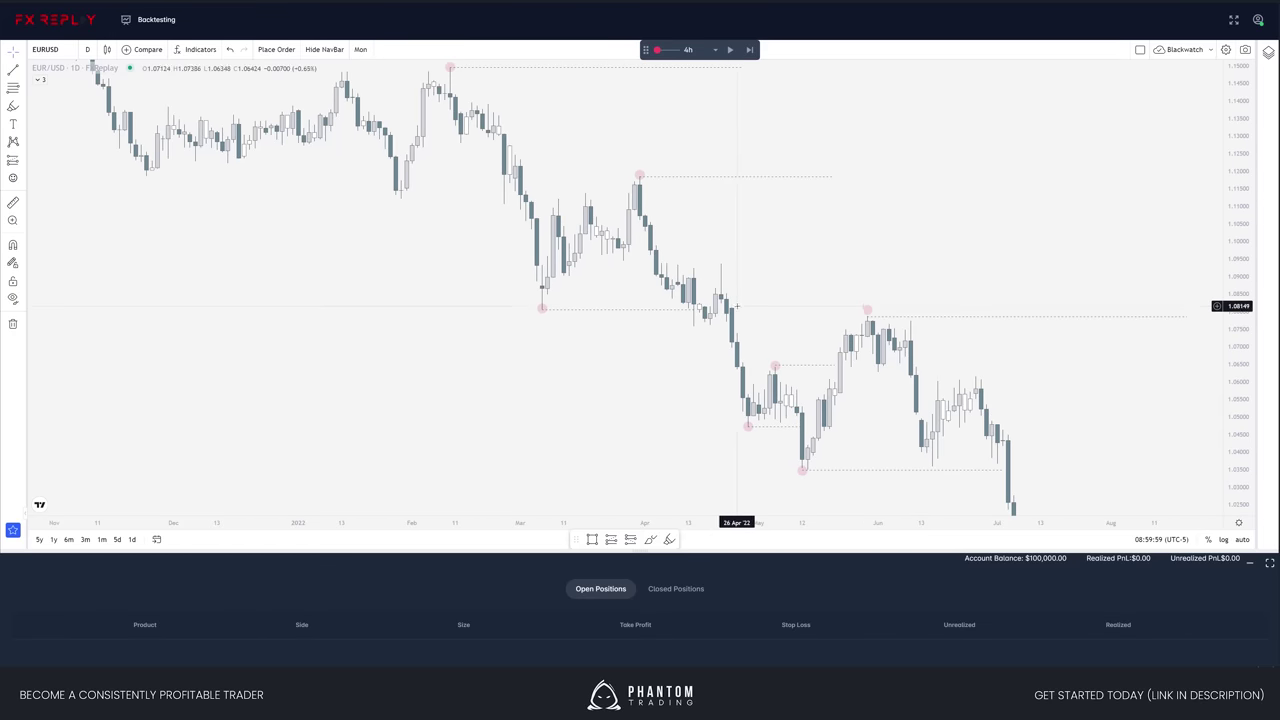
left_click_drag(800, 484, 712, 350)
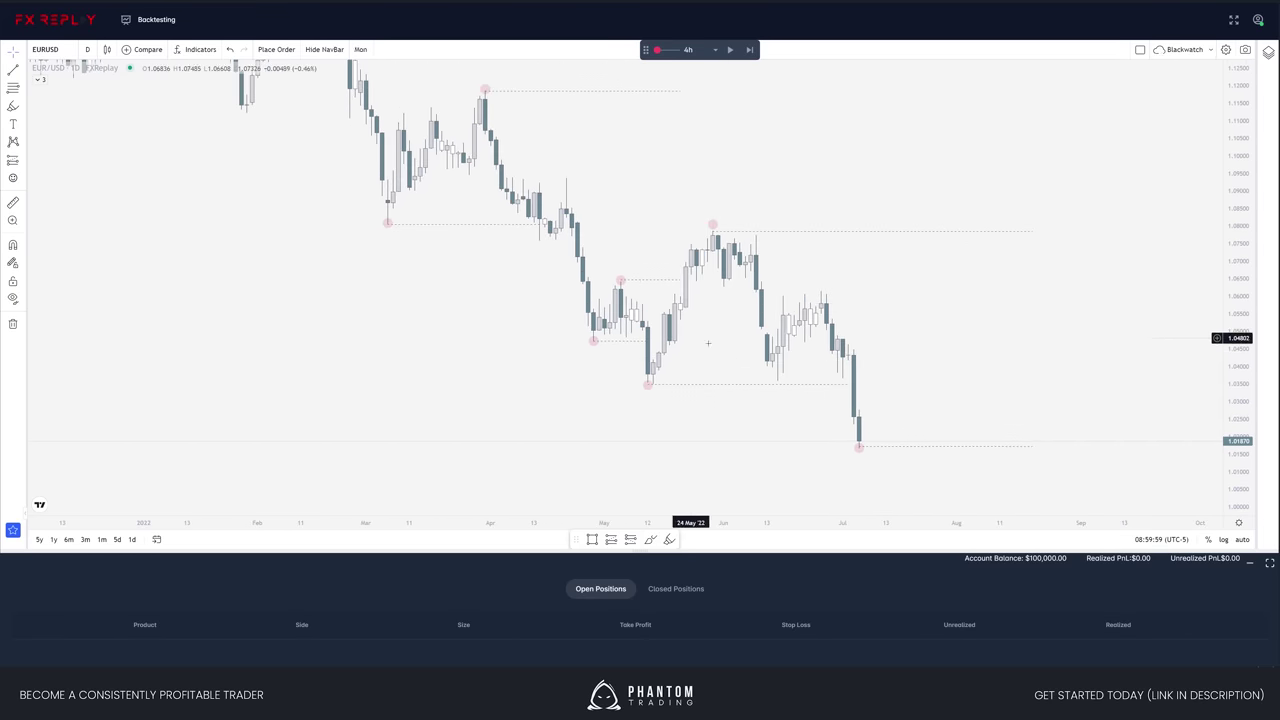
left_click_drag(970, 357, 883, 300)
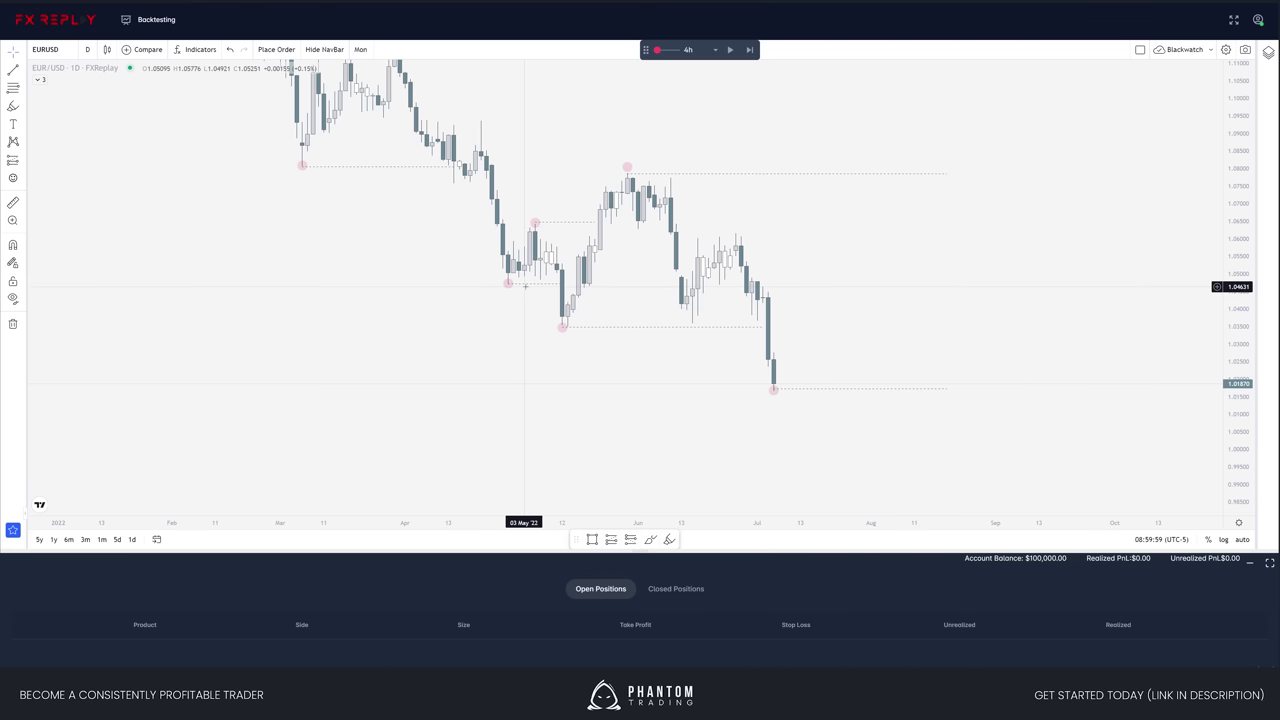
left_click(562, 329)
left_click_drag(562, 331, 562, 328)
left_click(649, 344)
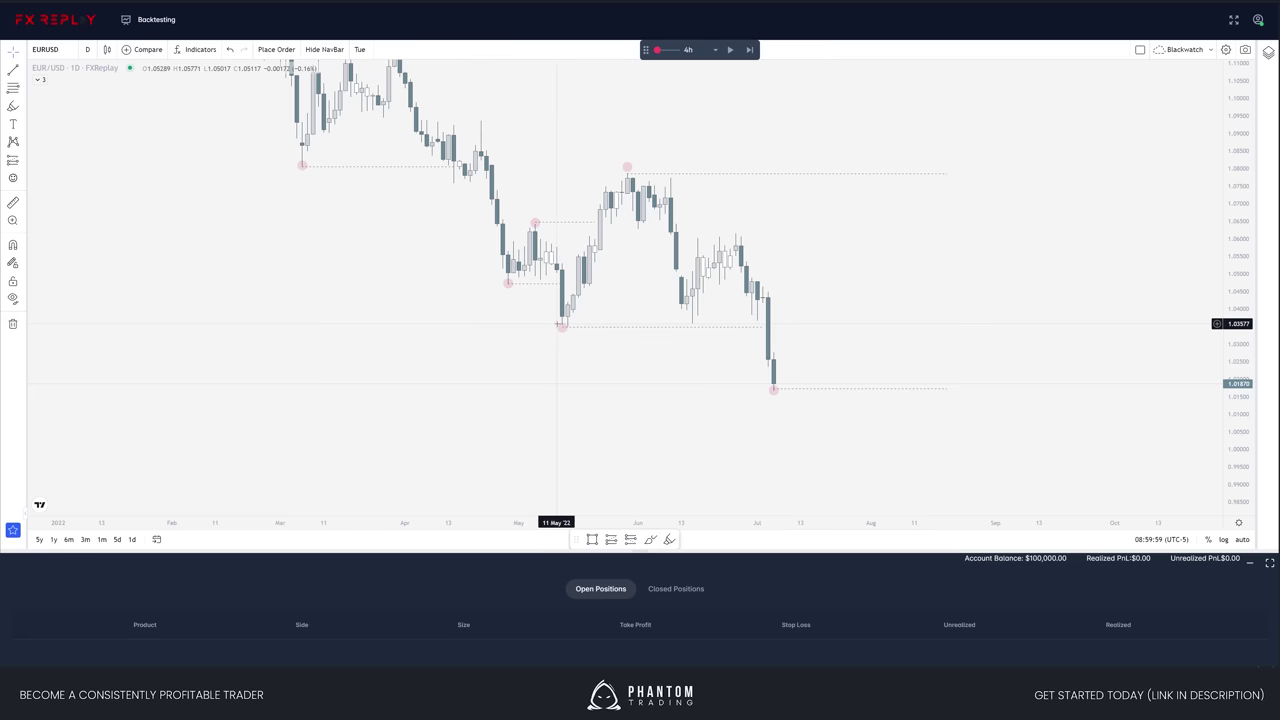
left_click_drag(676, 378, 610, 366)
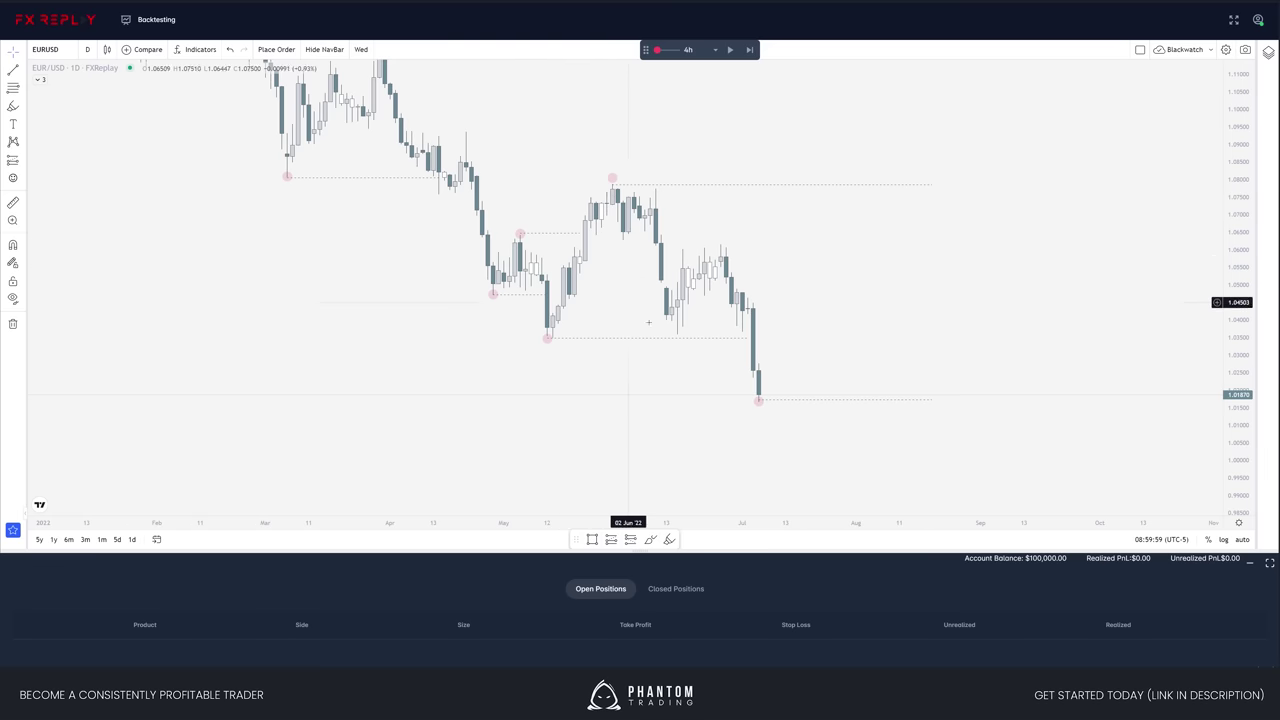
left_click(784, 401)
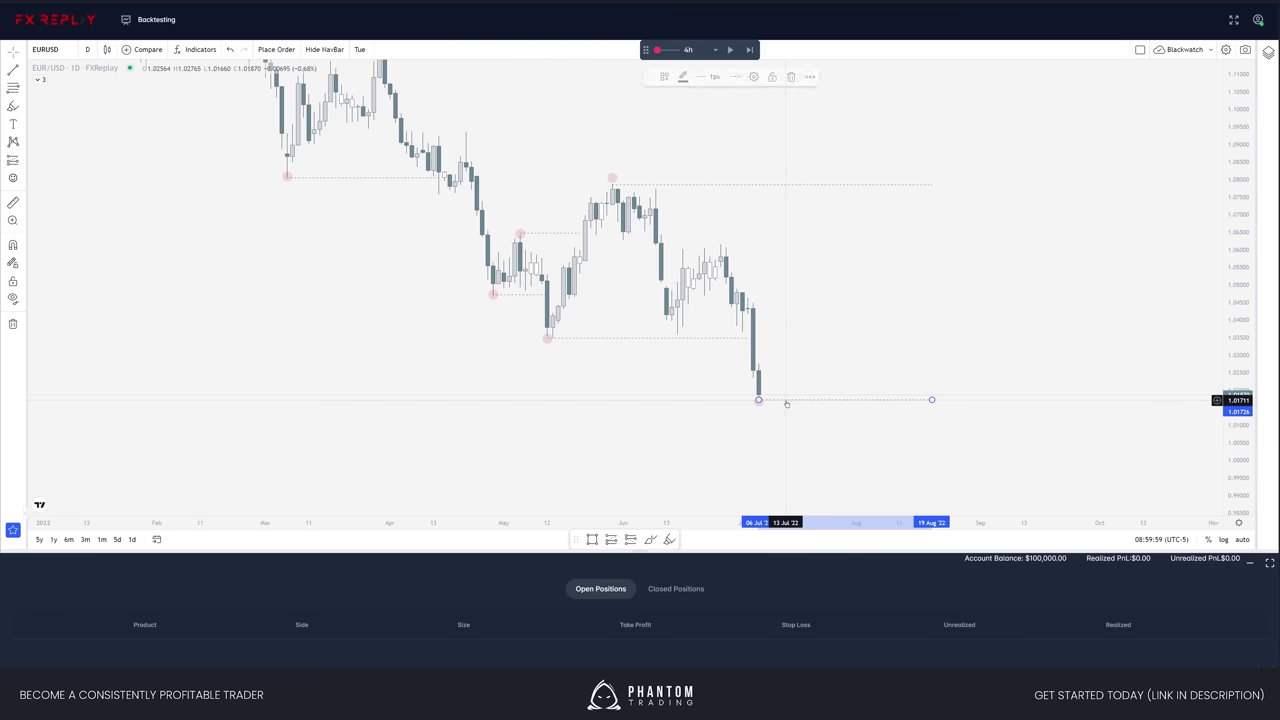
left_click(765, 390)
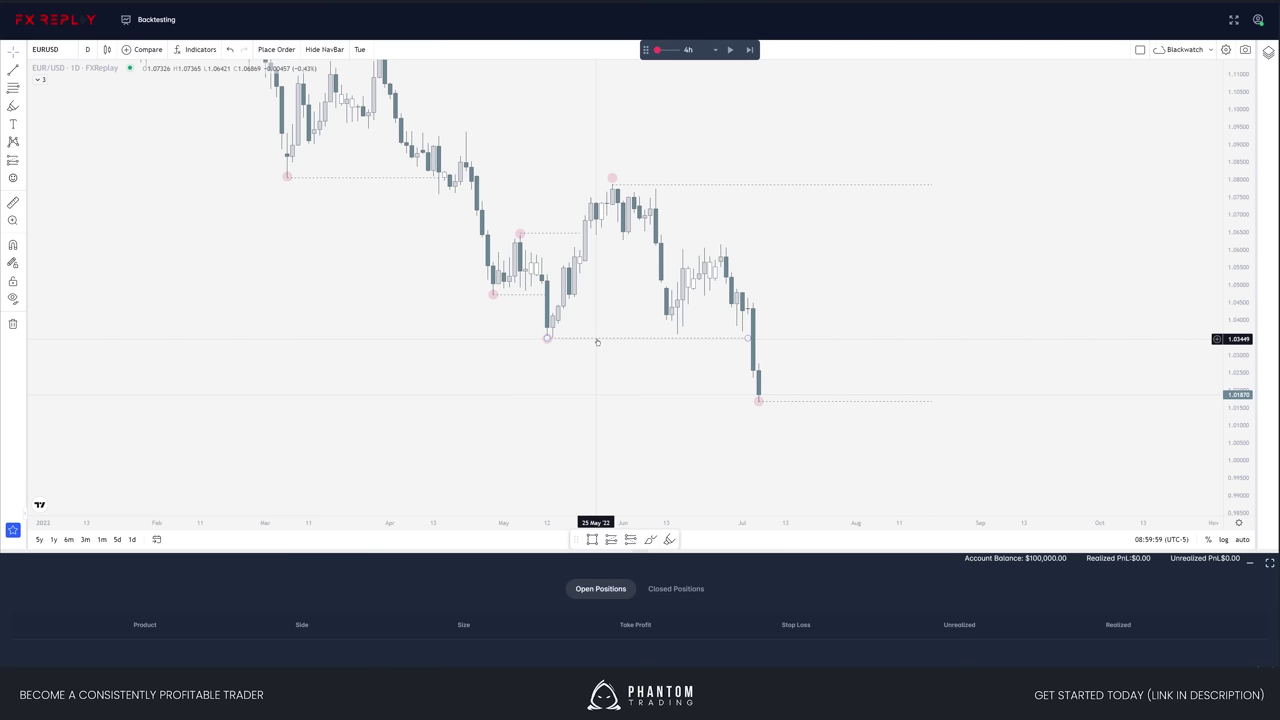
left_click_drag(931, 369, 896, 369)
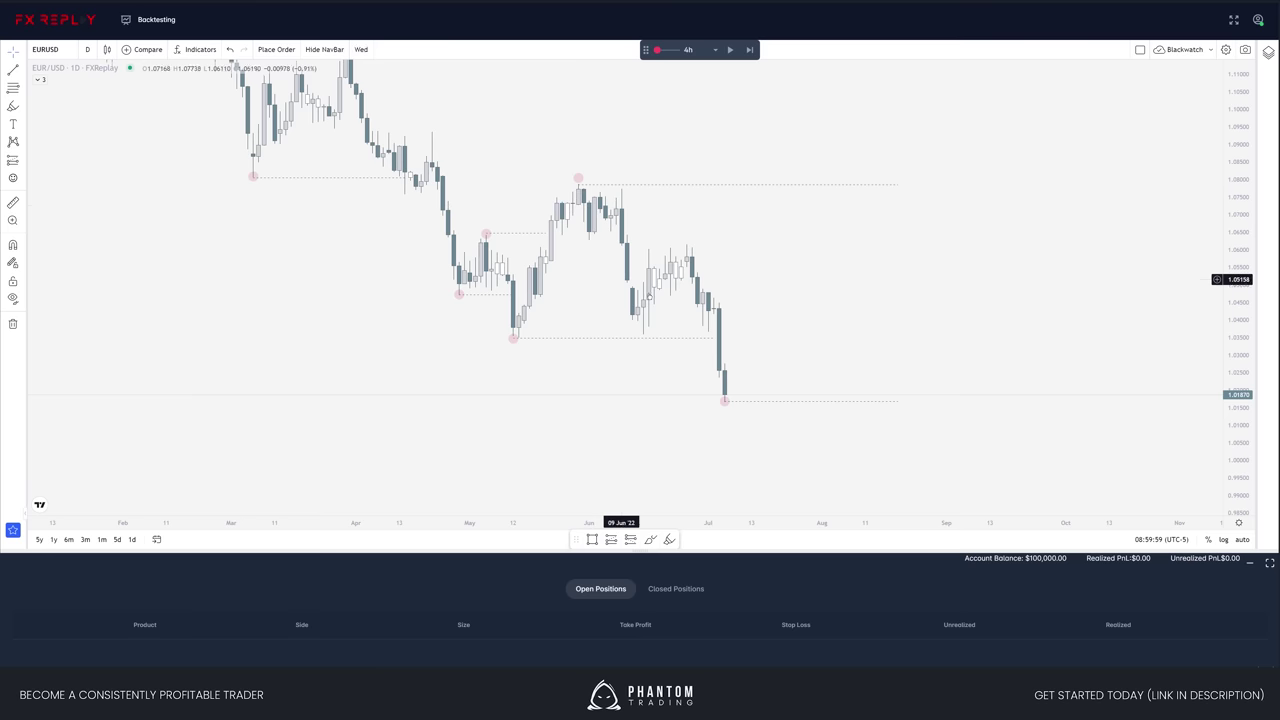
left_click_drag(771, 410, 843, 406)
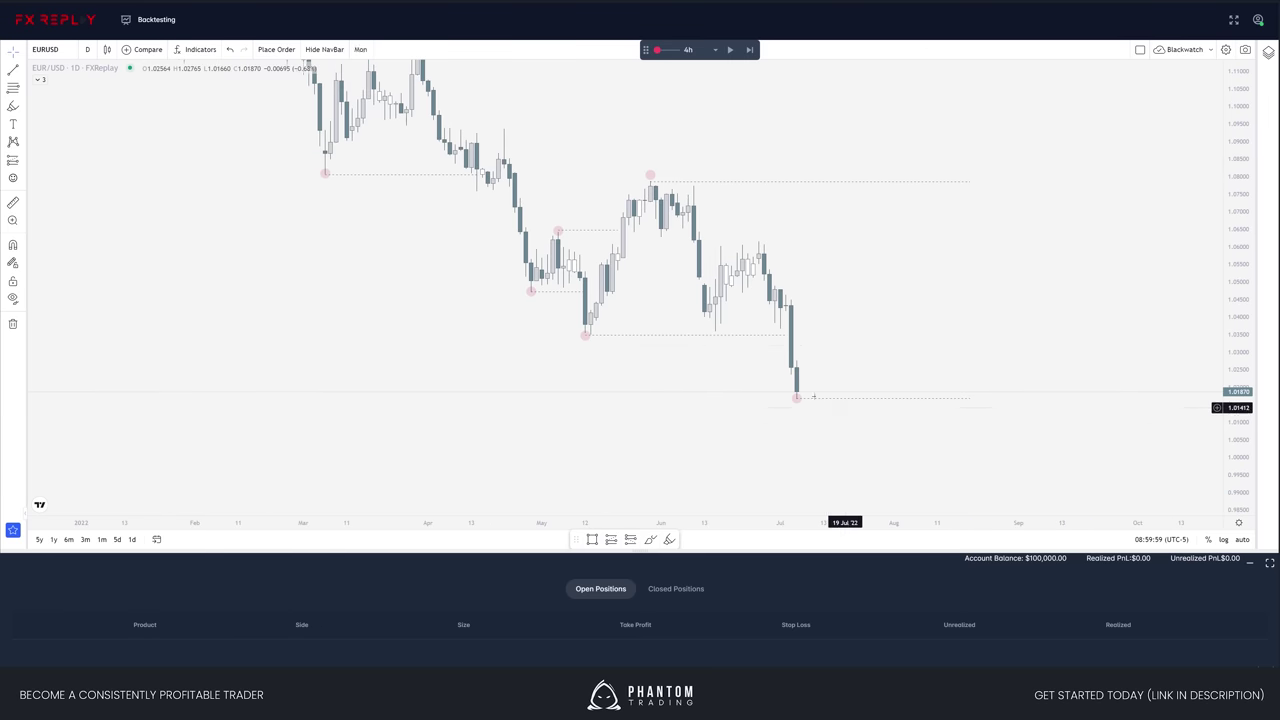
left_click_drag(711, 360, 682, 394)
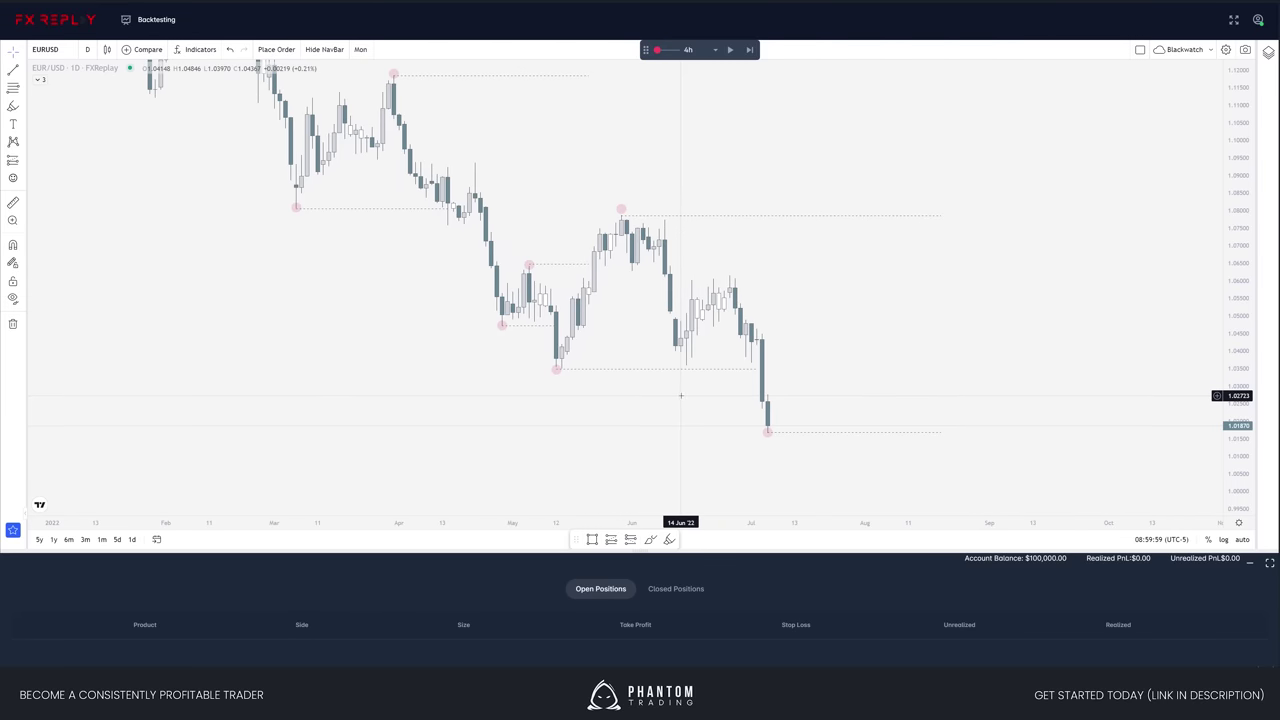
left_click_drag(883, 466, 887, 428)
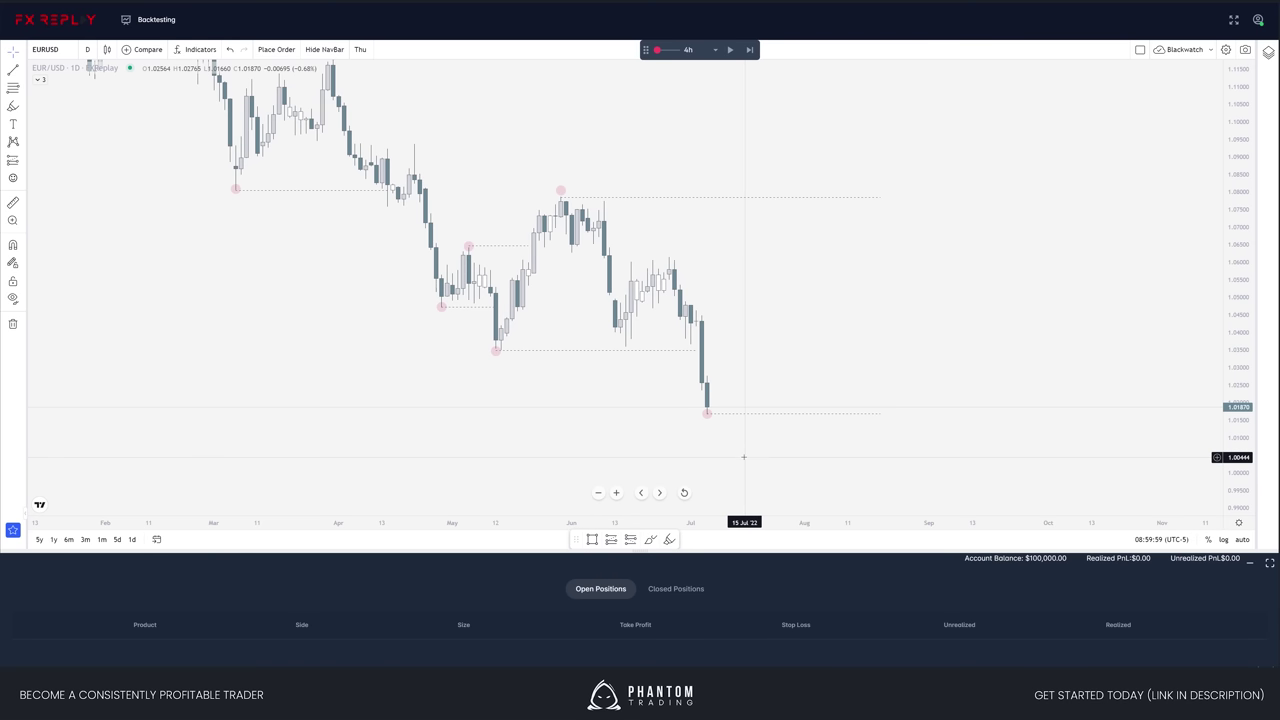
scroll(804, 455, "down", 2)
scroll(824, 454, "up", 2)
mouse_move(811, 451)
left_mouse_down()
mouse_move(829, 477)
mouse_move(793, 440)
left_mouse_up()
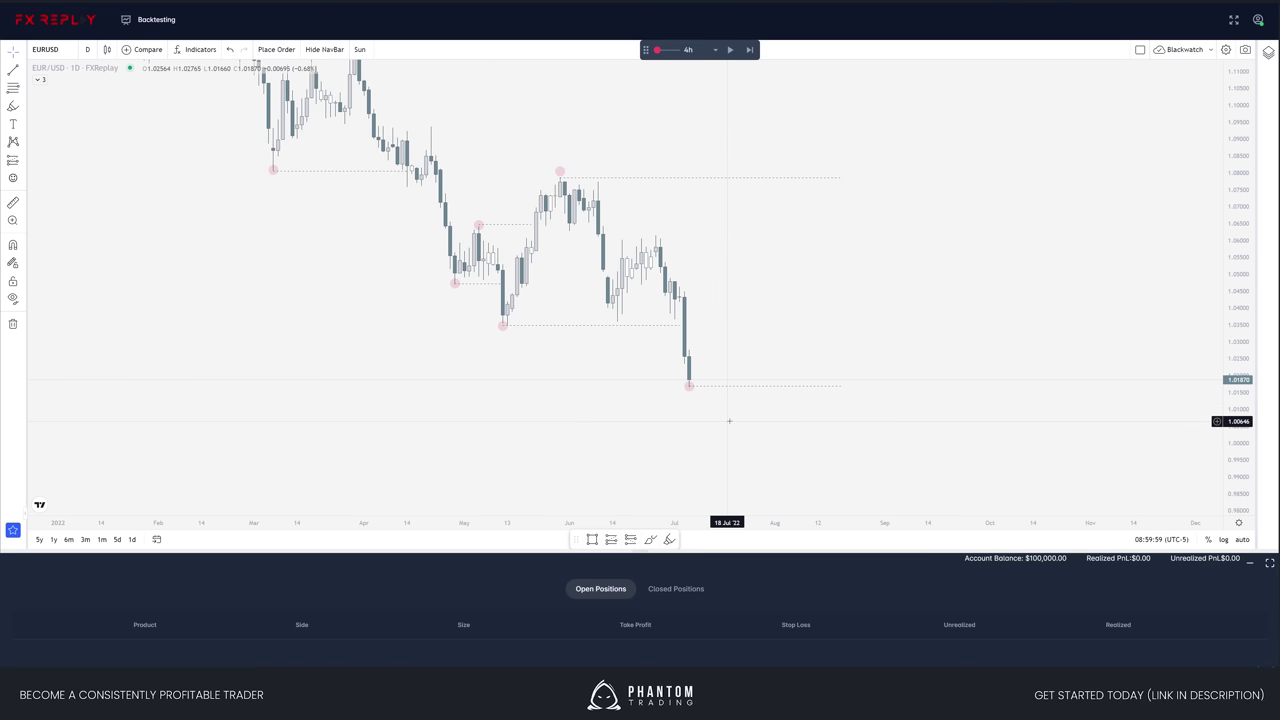
- Draw a short horizontal trend line at about 1.035 from 22 July to 10 August 2022
left_click(746, 324)
left_click(808, 324)
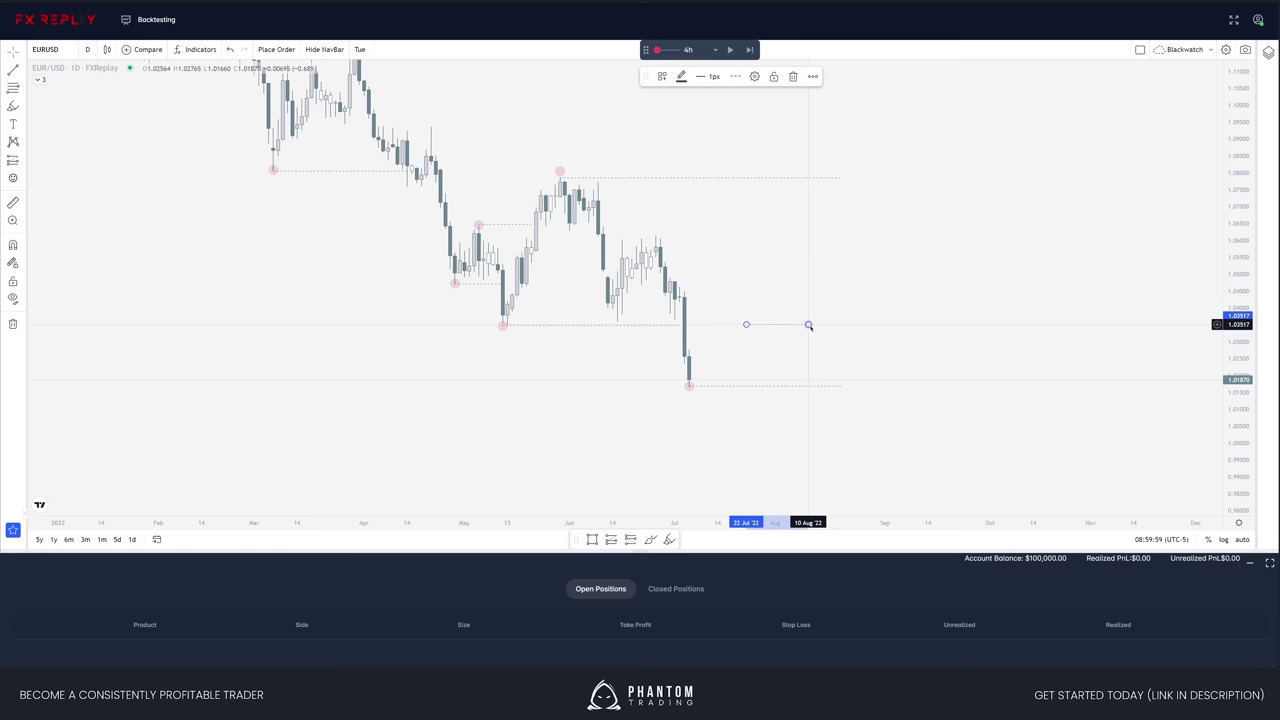
right_click(809, 326)
mouse_move(822, 340)
left_click(703, 77)
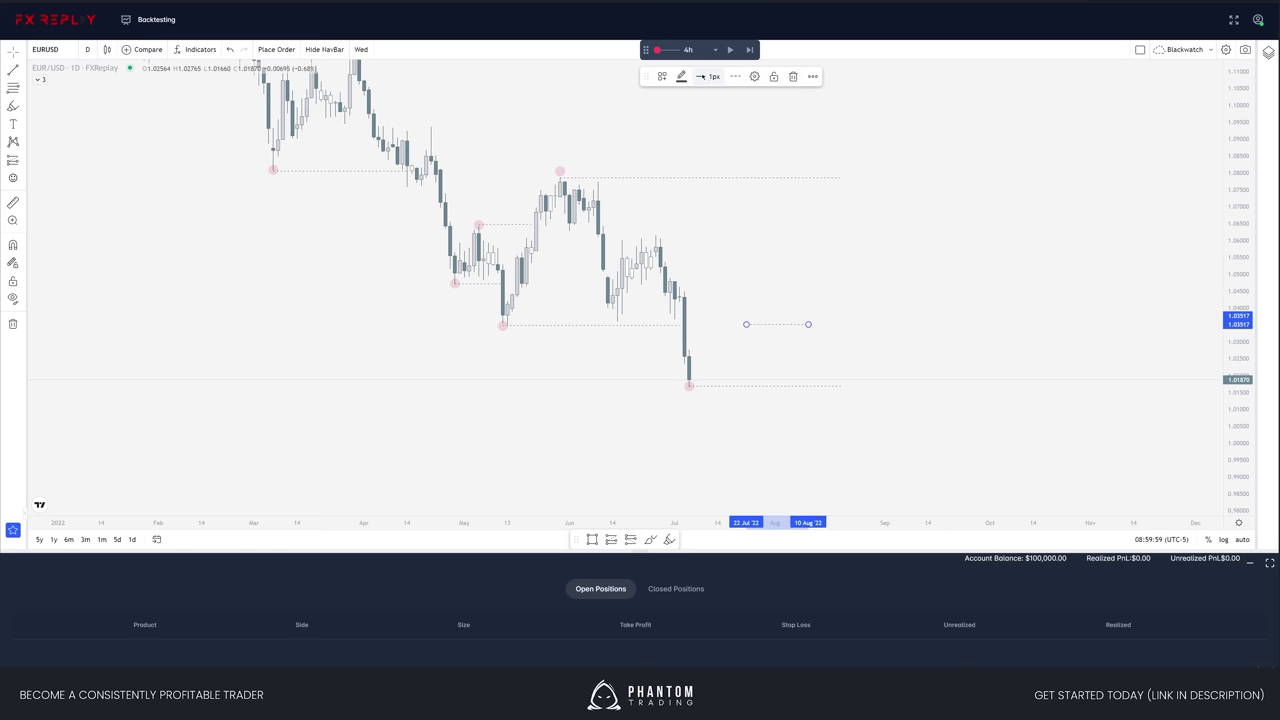
left_click(703, 77)
- Give the short trend line an arrow at its right end and a solid line style
left_click(754, 77)
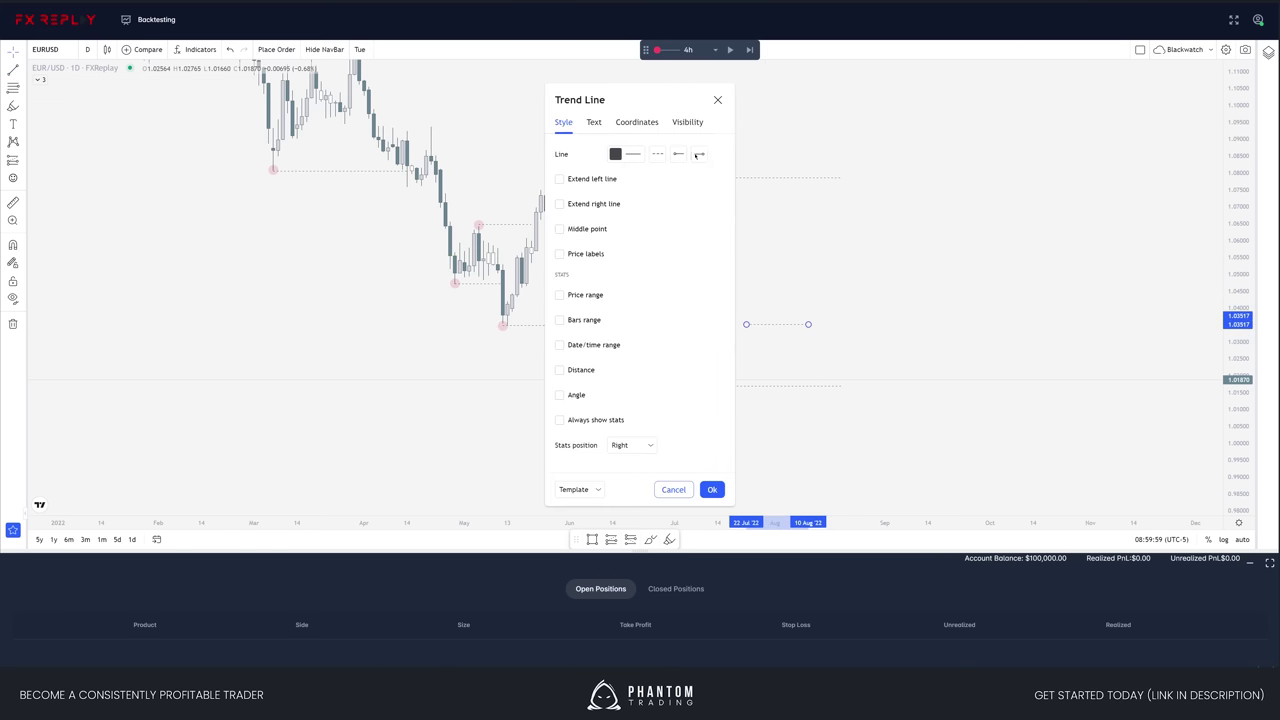
left_click(703, 156)
left_click(708, 190)
left_click(658, 154)
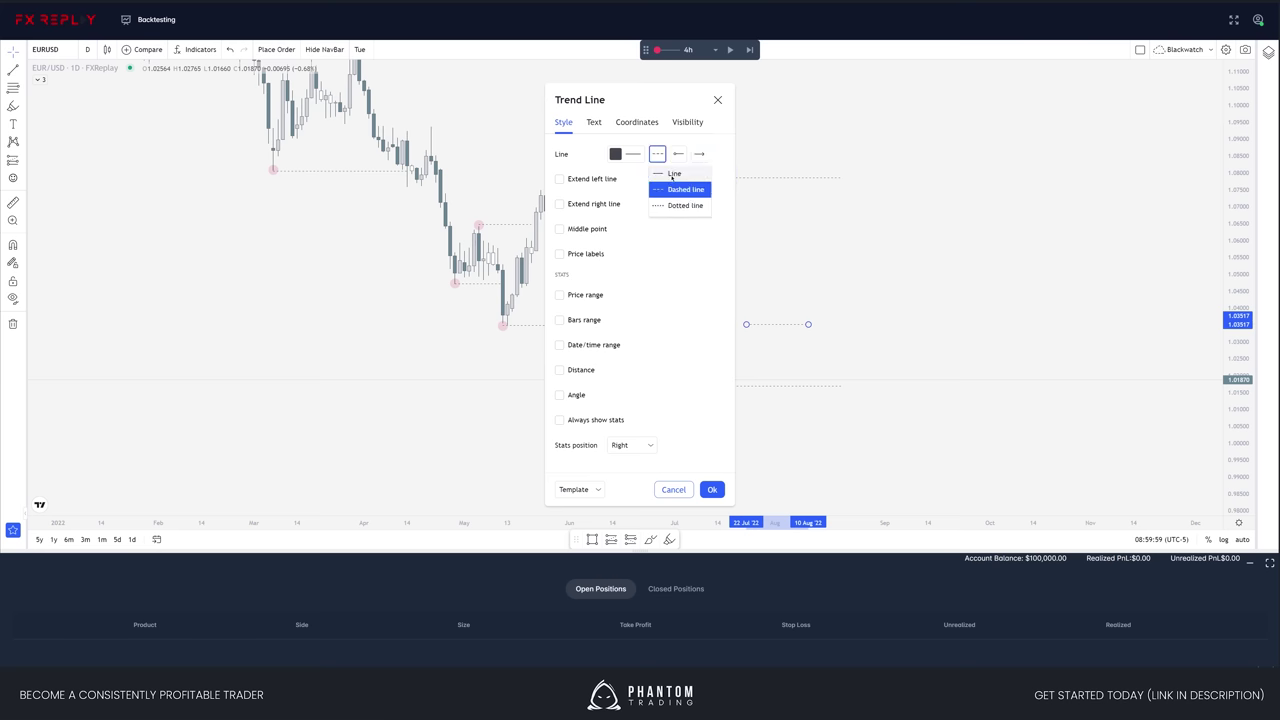
left_click(674, 174)
left_click(712, 489)
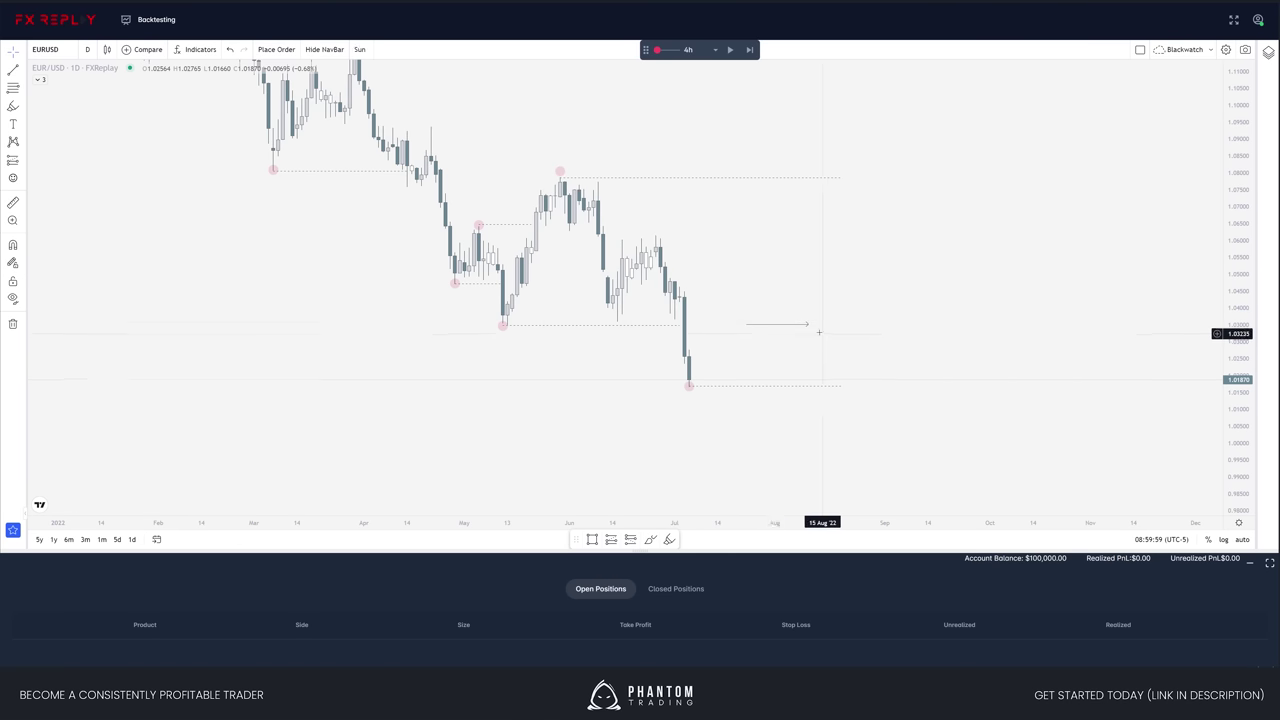
- Delete the short horizontal arrow beside the current price
left_click_drag(775, 322, 794, 290)
key("Delete")
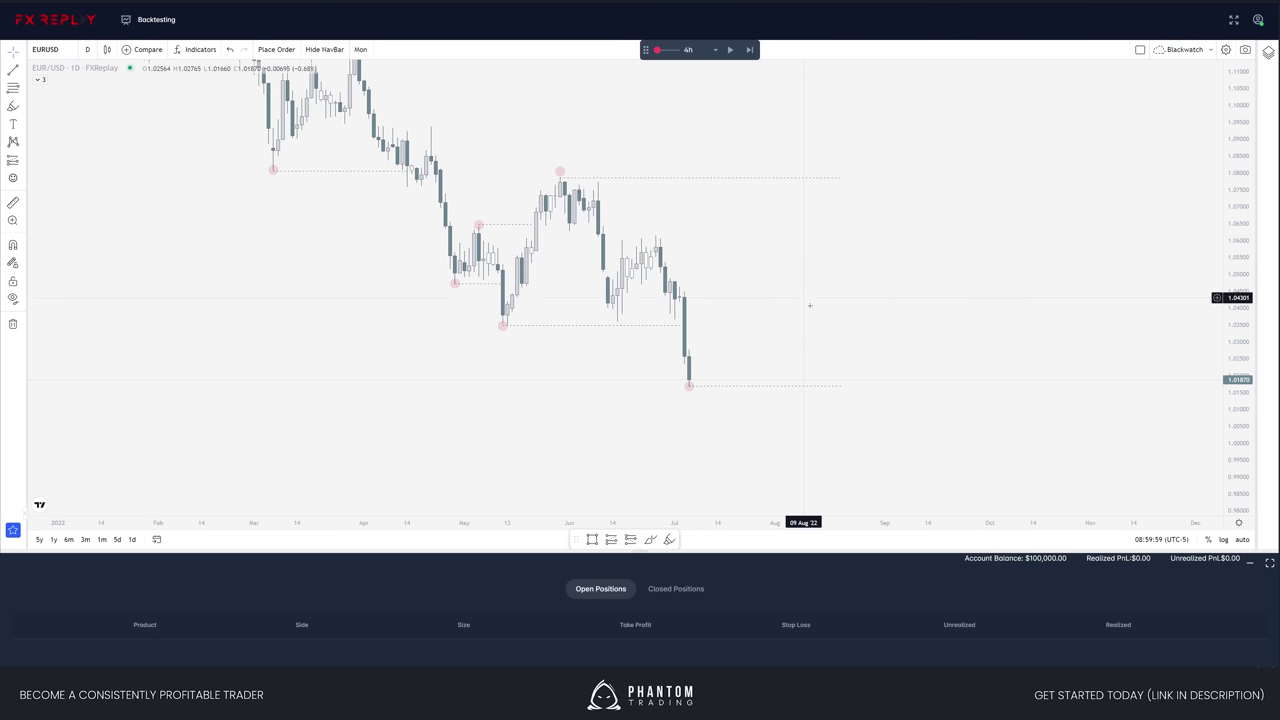
key("alt+t")
left_click(769, 321)
key("Escape")
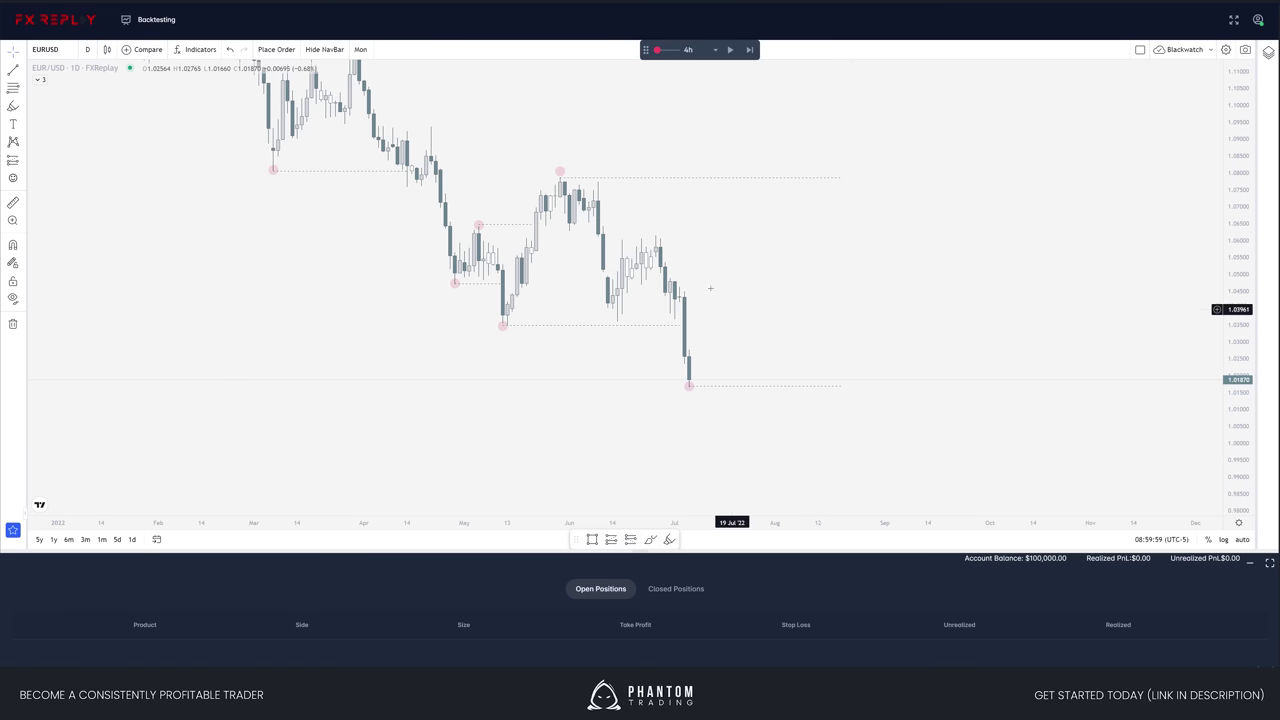
- Draw a horizontal arrow from the 27 June high to about 21 July and a descending arrow from the 21 April high to 9 June 2022
left_click(656, 234)
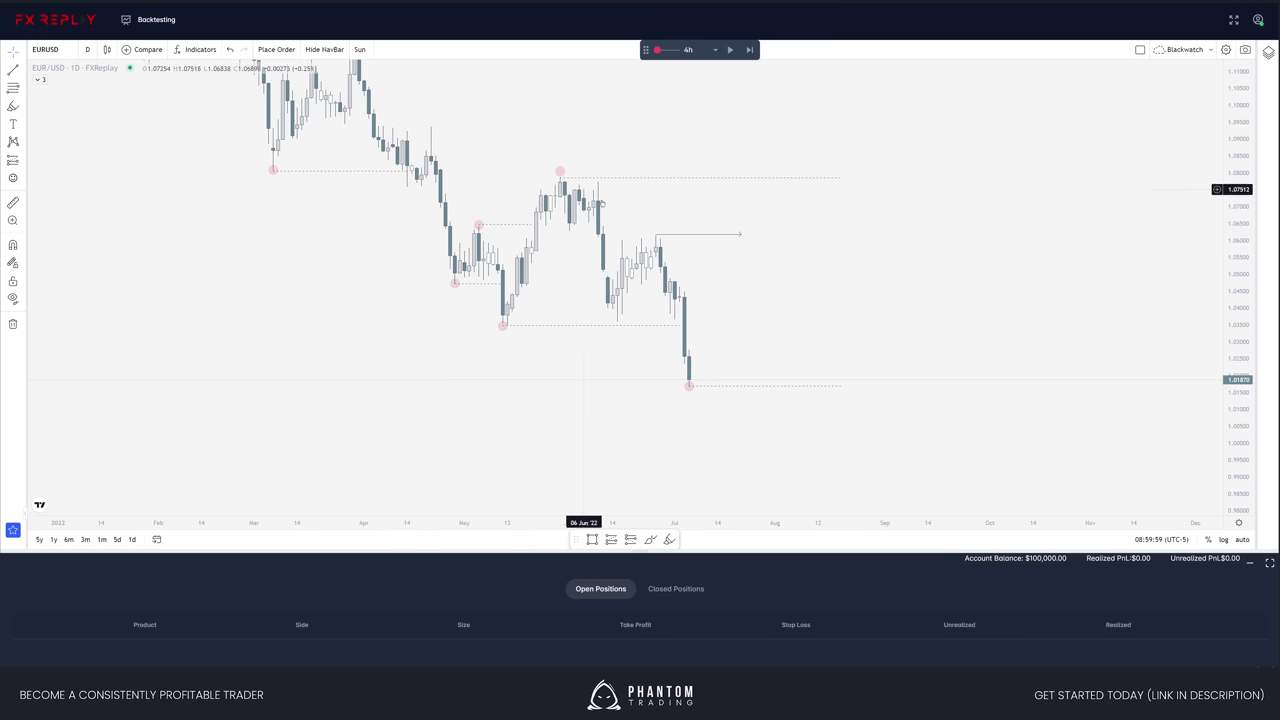
left_click(431, 118)
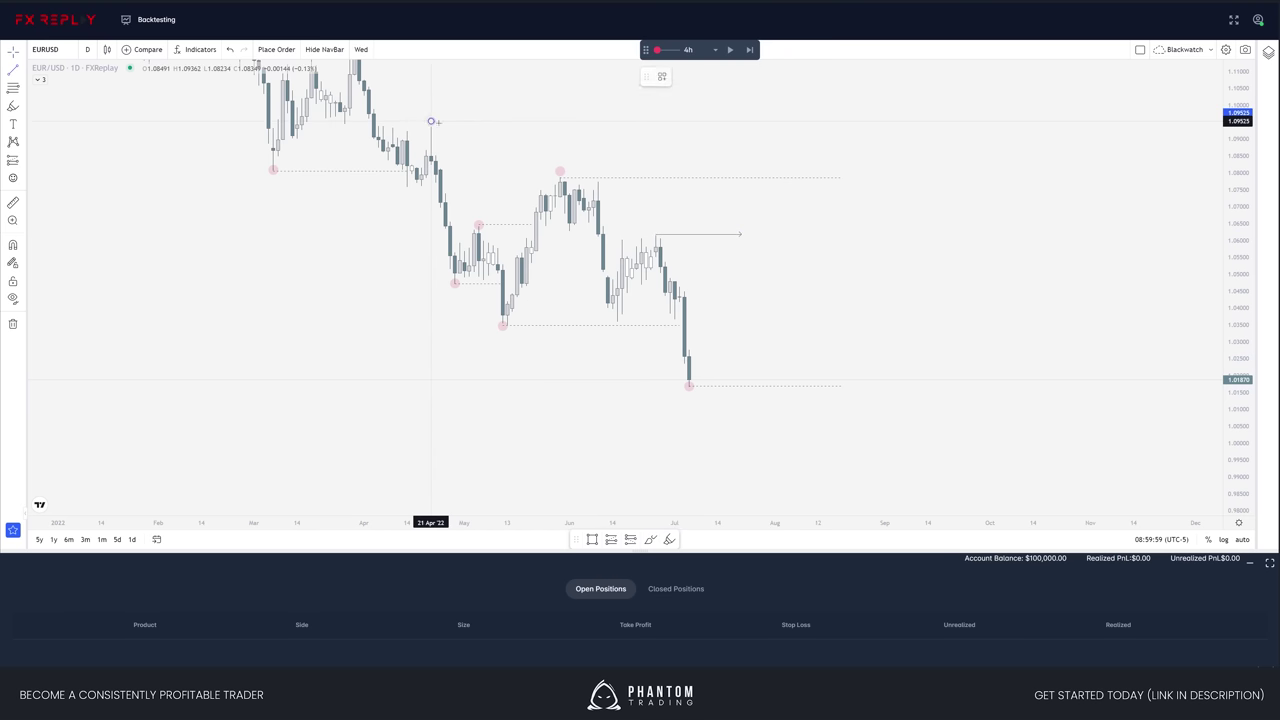
left_click(598, 176)
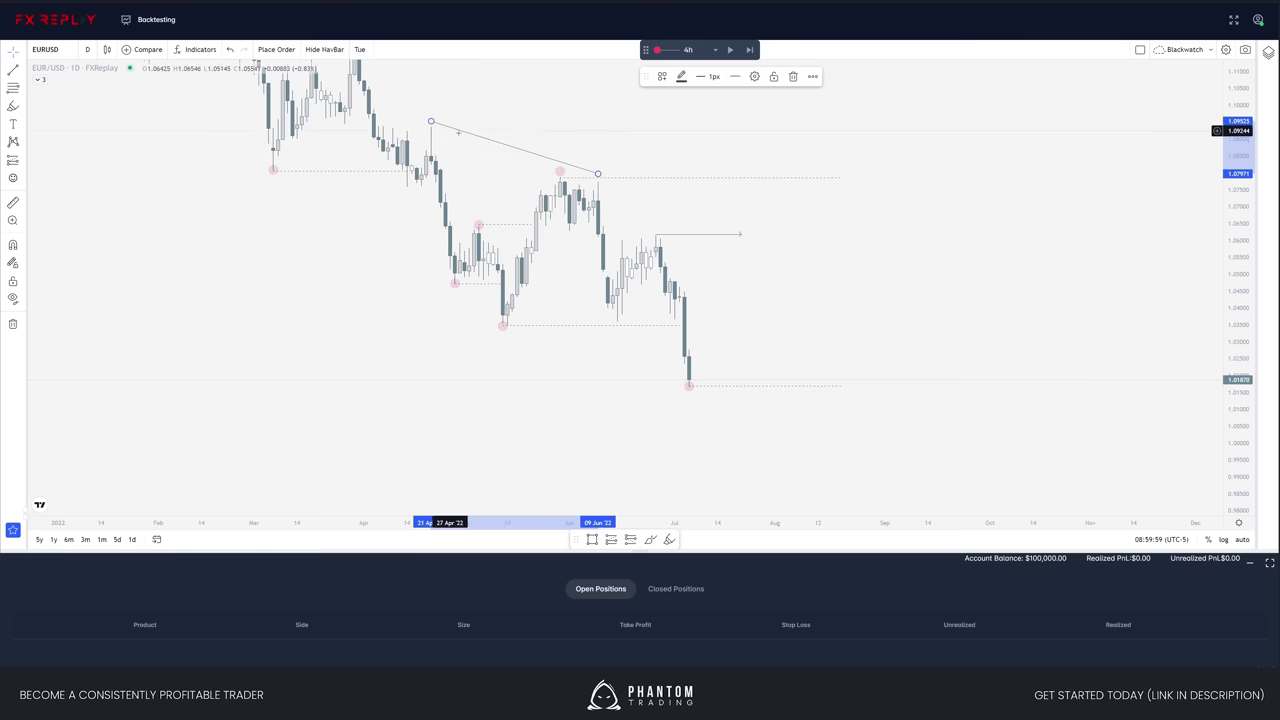
- Draw a descending arrow from about 1.078 on 10 June to about 1.063 on 29 June 2022, towards the late-June lower high
left_click(603, 178)
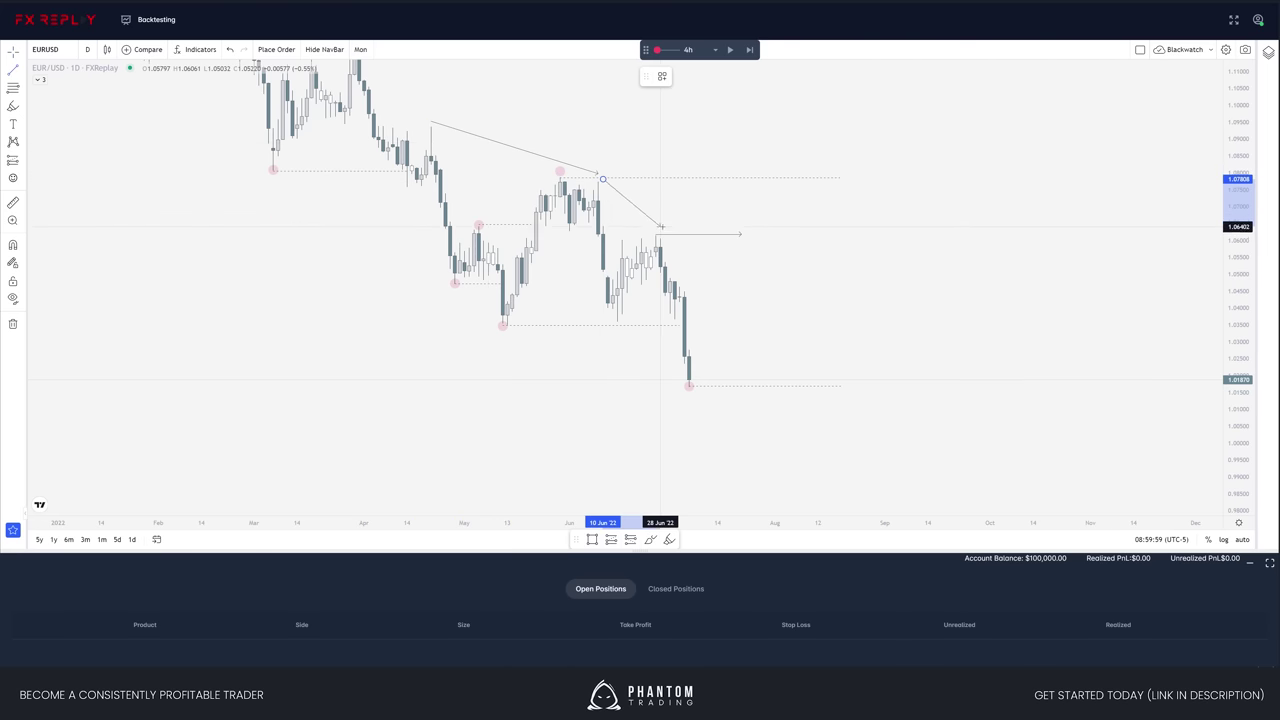
left_click(664, 230)
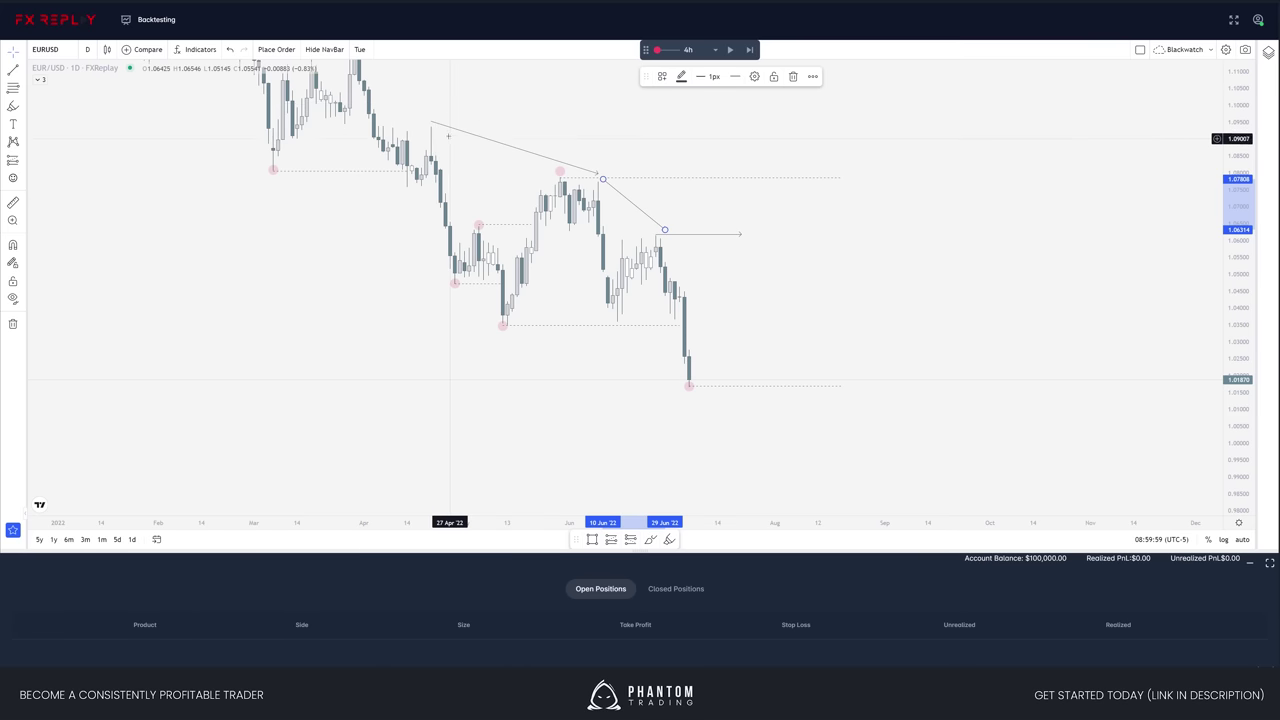
right_click(780, 186)
left_click_drag(643, 180, 627, 171)
left_click_drag(780, 234, 787, 293)
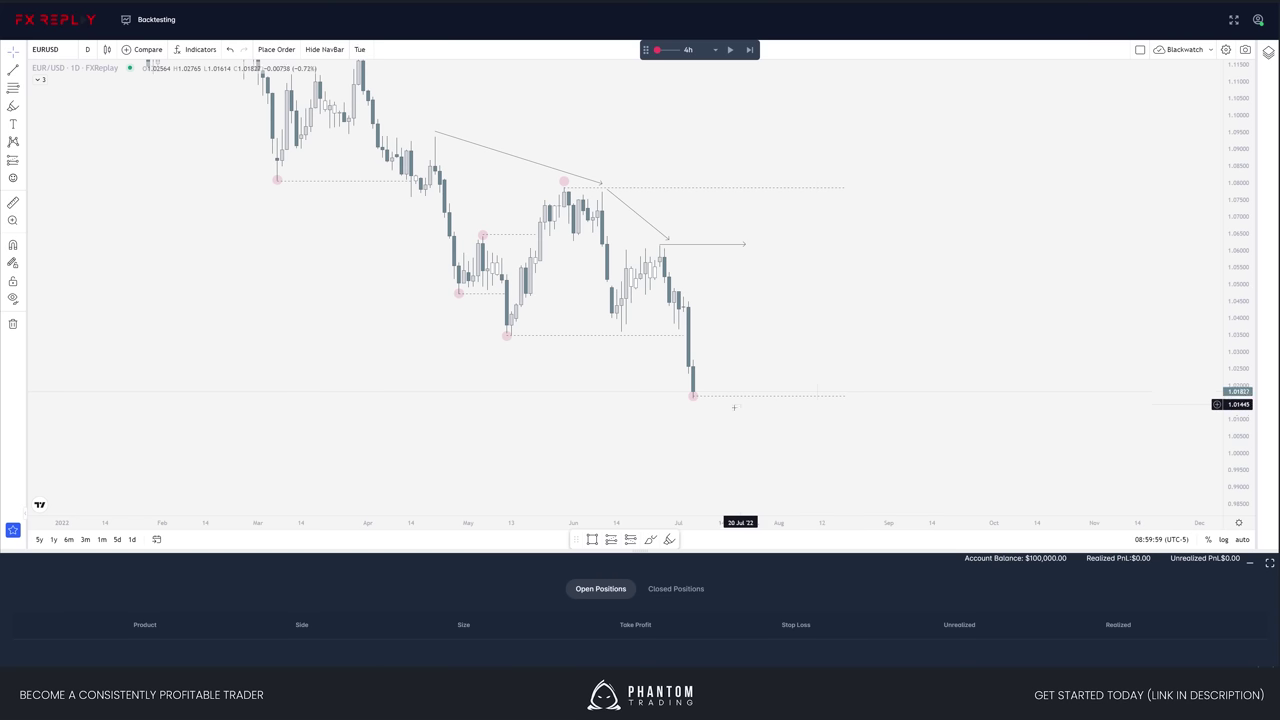
- Advance the daily replay candle by candle to about 13 July 2022
key("shift+Right")
key("shift+Right")
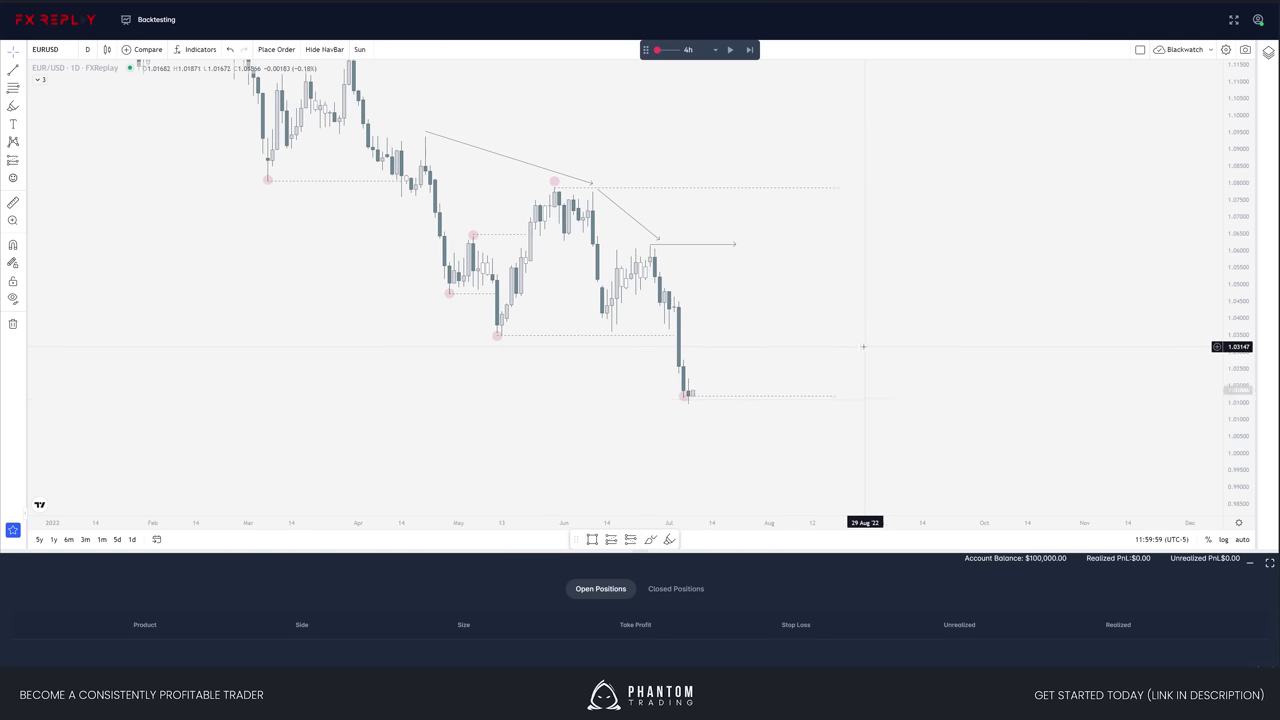
key("shift+Right")
key("shift+Right")
key("shift+Right")
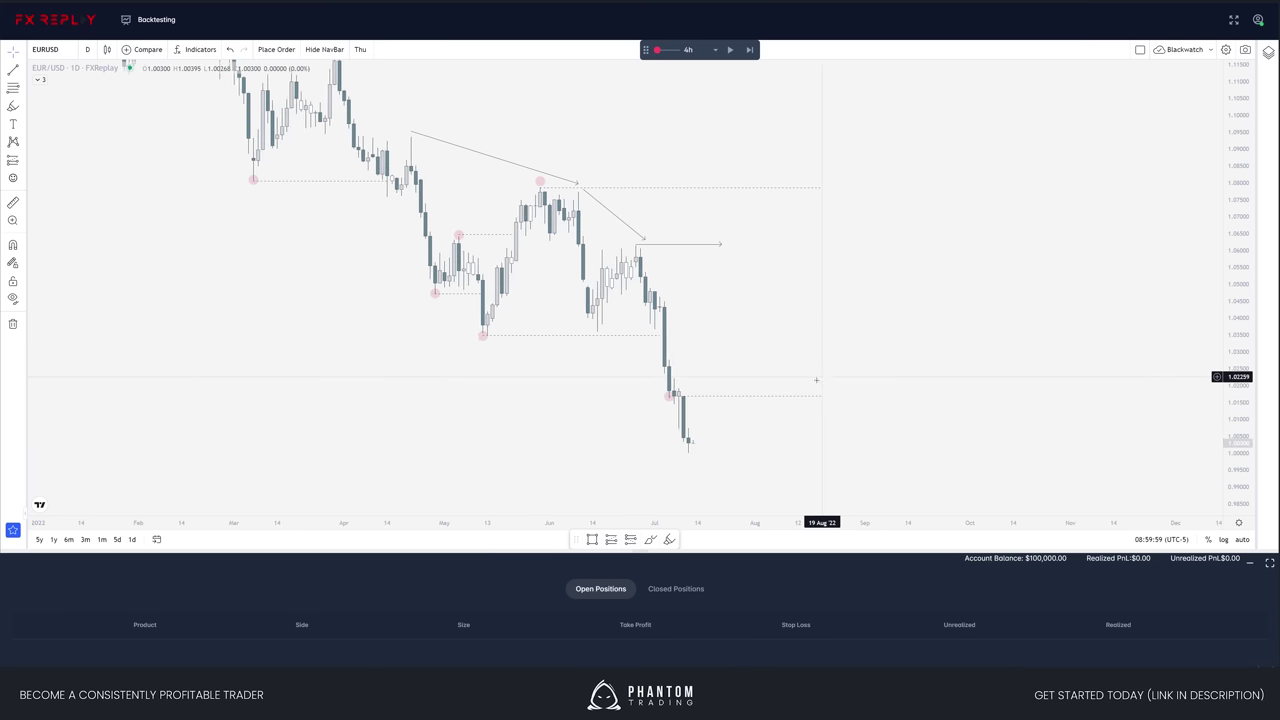
left_click_drag(826, 421, 820, 345)
left_click_drag(725, 371, 749, 371)
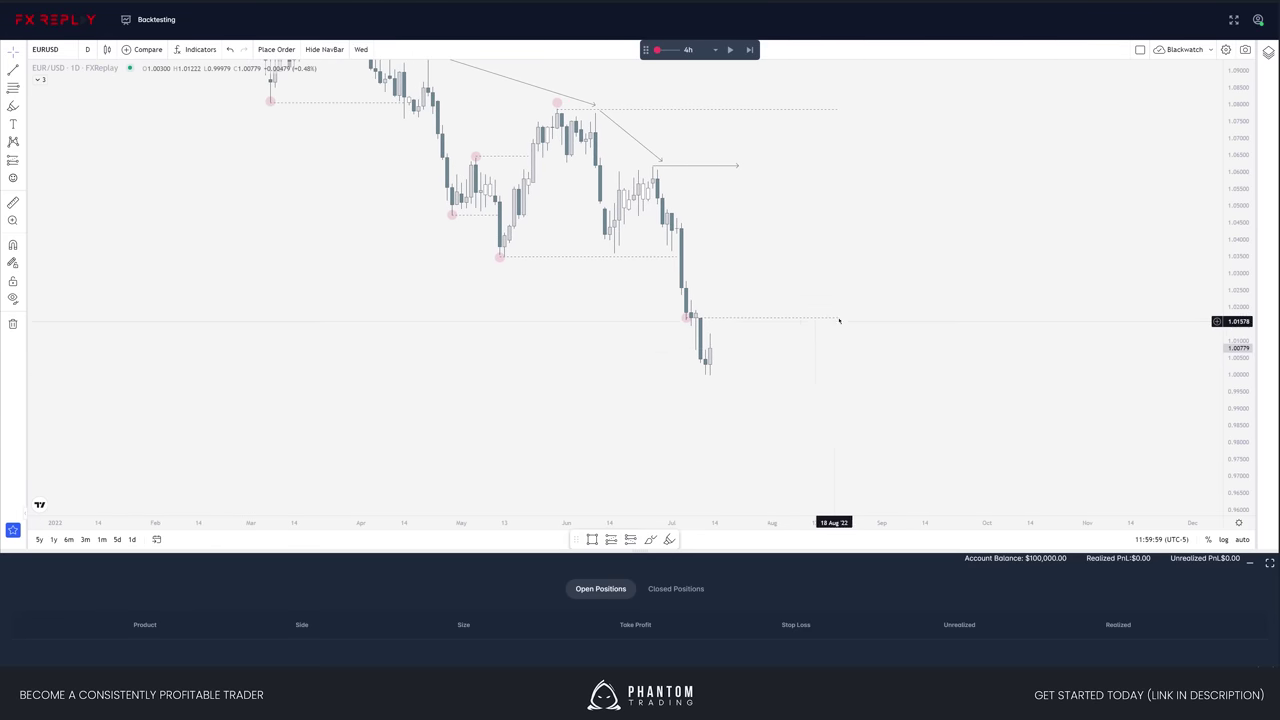
- Move the early-July swing-low marker and its dashed line down to about 0.981, clear of price
mouse_move(838, 318)
left_mouse_down()
mouse_move(800, 321)
mouse_move(815, 318)
left_mouse_up()
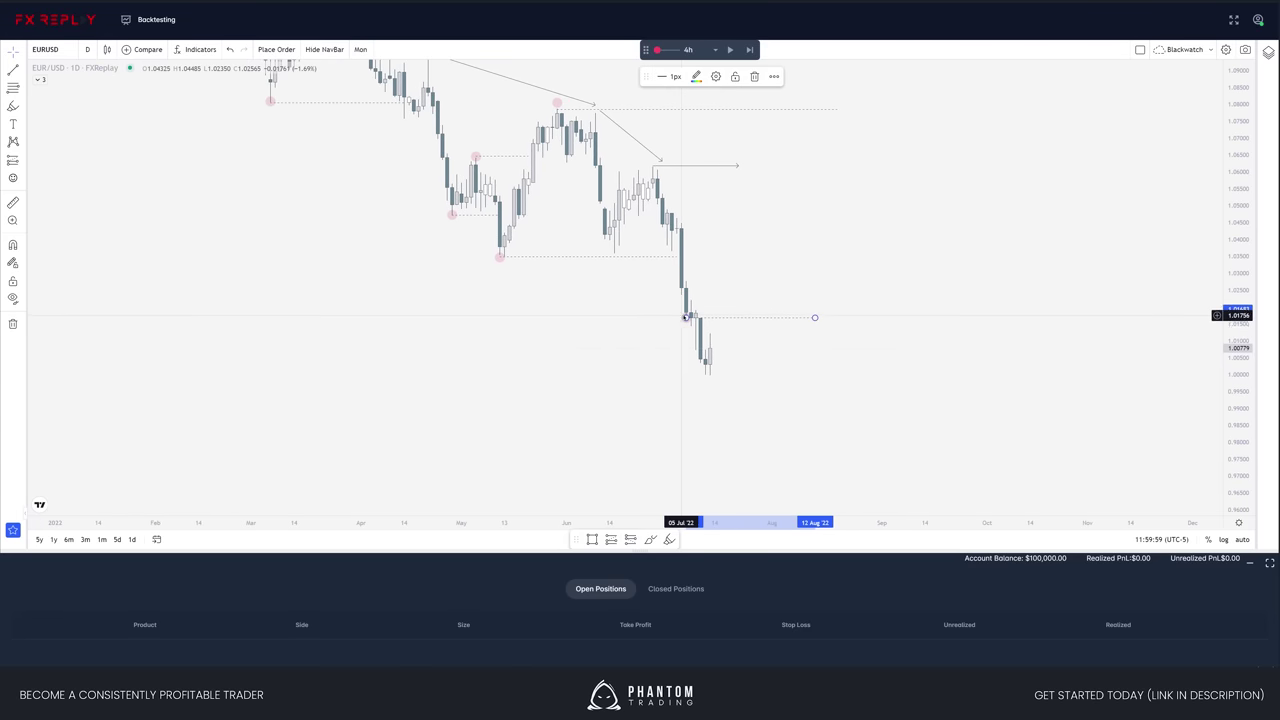
mouse_move(686, 318)
left_mouse_down()
mouse_move(697, 451)
mouse_move(710, 423)
mouse_move(691, 439)
left_mouse_up()
mouse_move(818, 320)
left_mouse_down()
mouse_move(815, 423)
mouse_move(737, 442)
left_mouse_up()
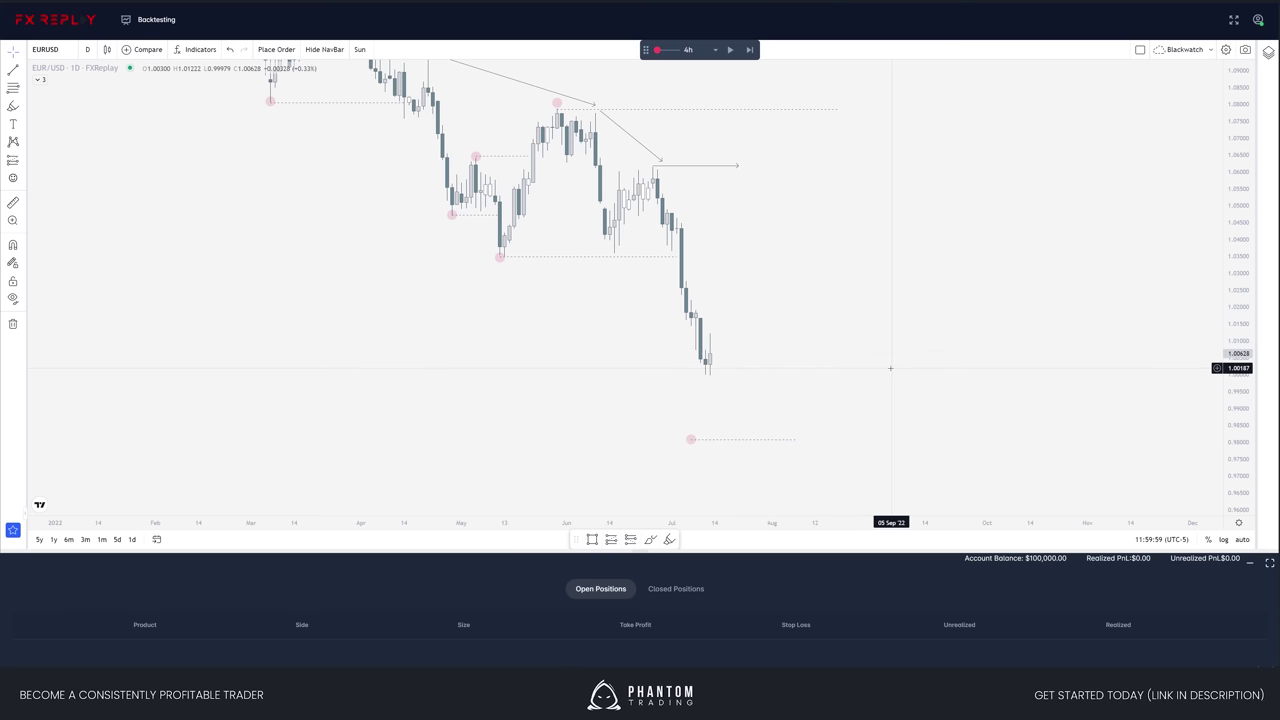
- Advance the replay and draw horizontal arrows at the 14 July low near 0.9949 and the July and early-August highs near 1.0275 and 1.0295
key("shift+Right")
key("shift+Right")
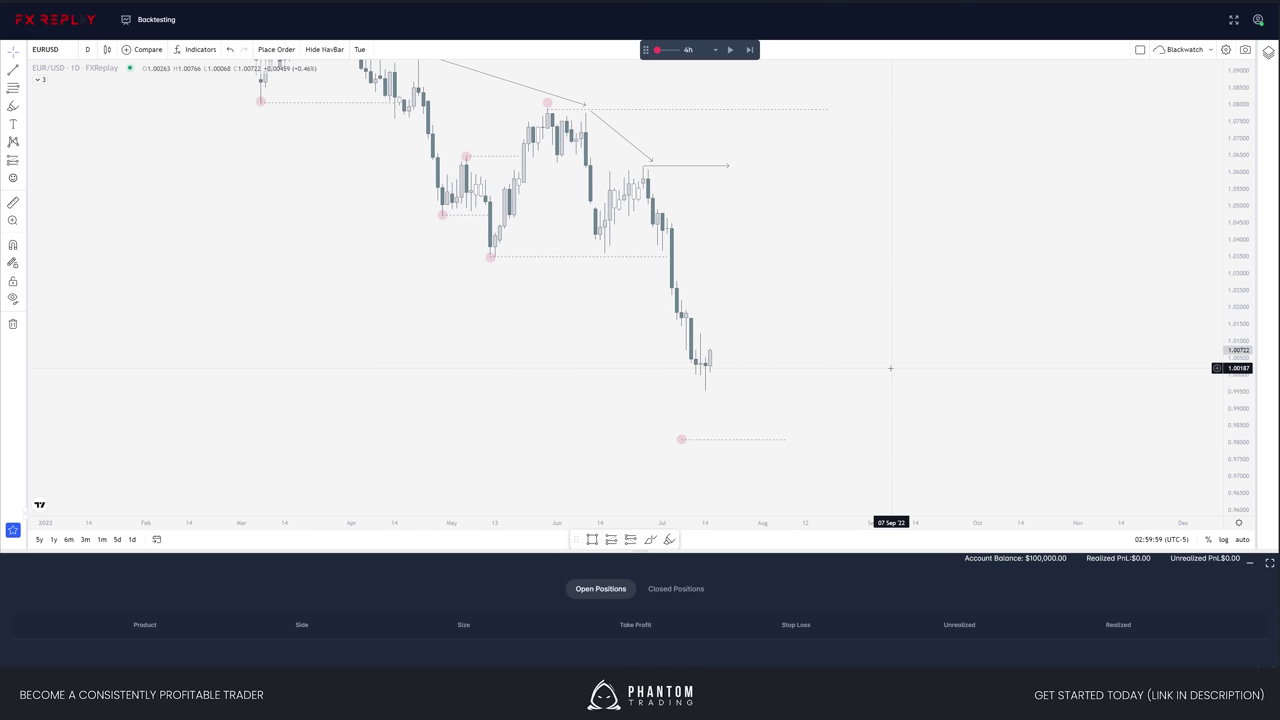
key("Right")
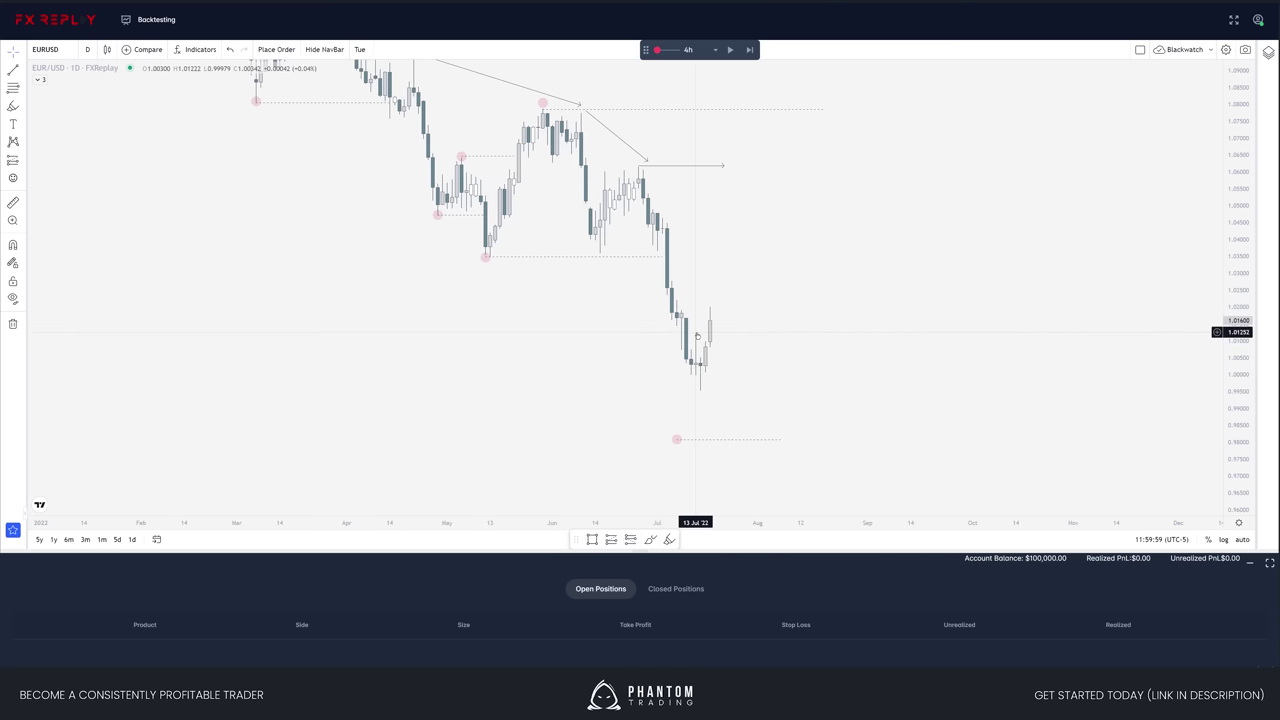
mouse_move(700, 390)
left_mouse_down()
mouse_move(800, 390)
mouse_move(752, 391)
left_mouse_up()
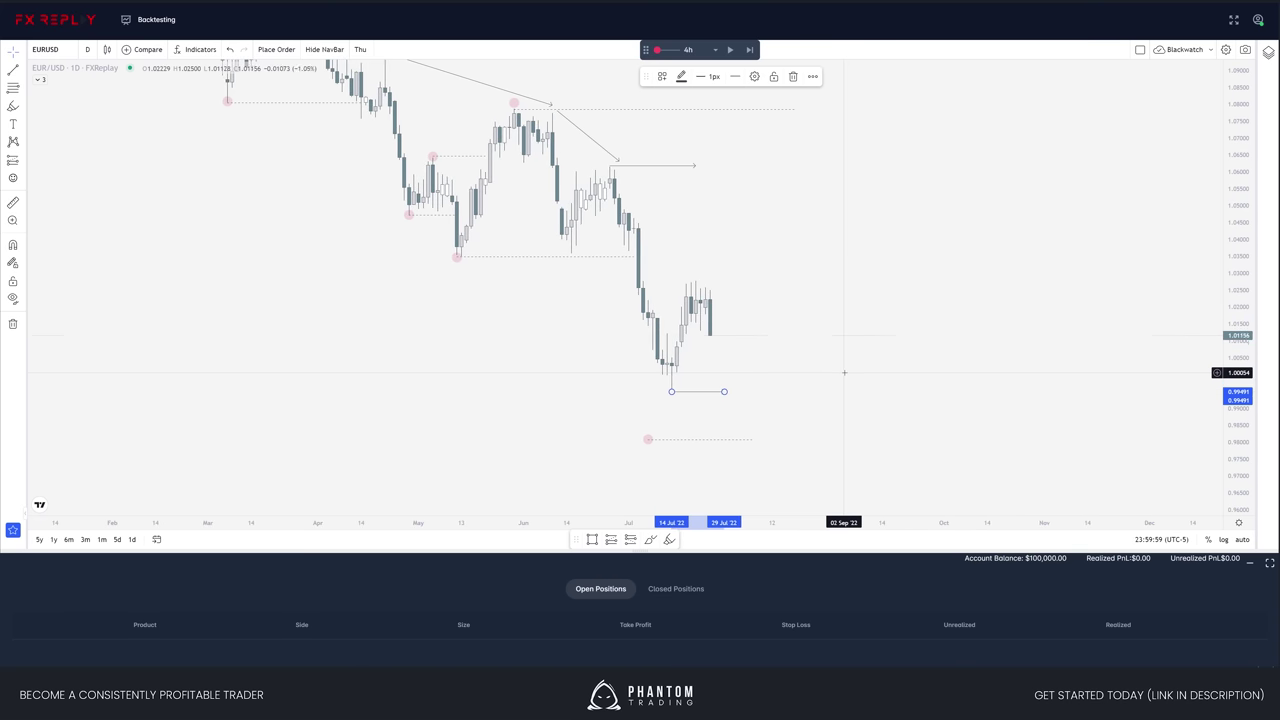
left_click(686, 282)
left_click(794, 371)
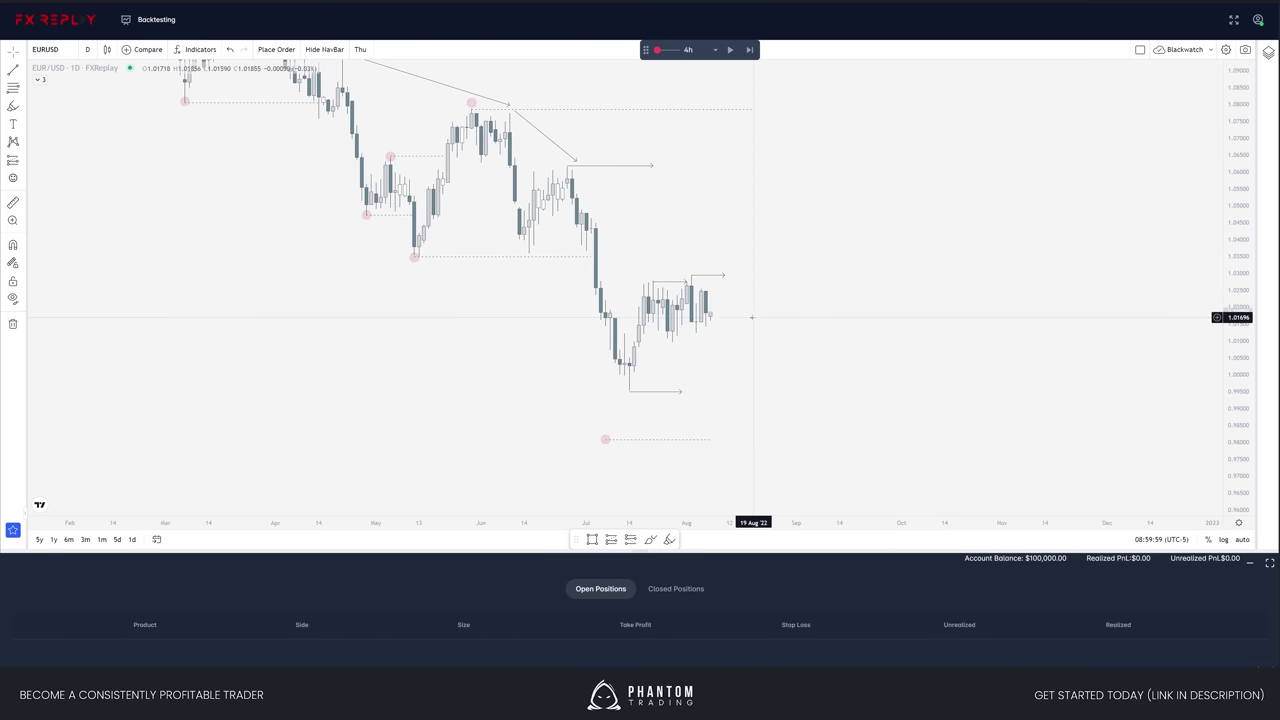
- Delete the horizontal arrow over the July high near 1.0275
left_click(669, 283)
left_click_drag(670, 284, 650, 240)
key("Delete")
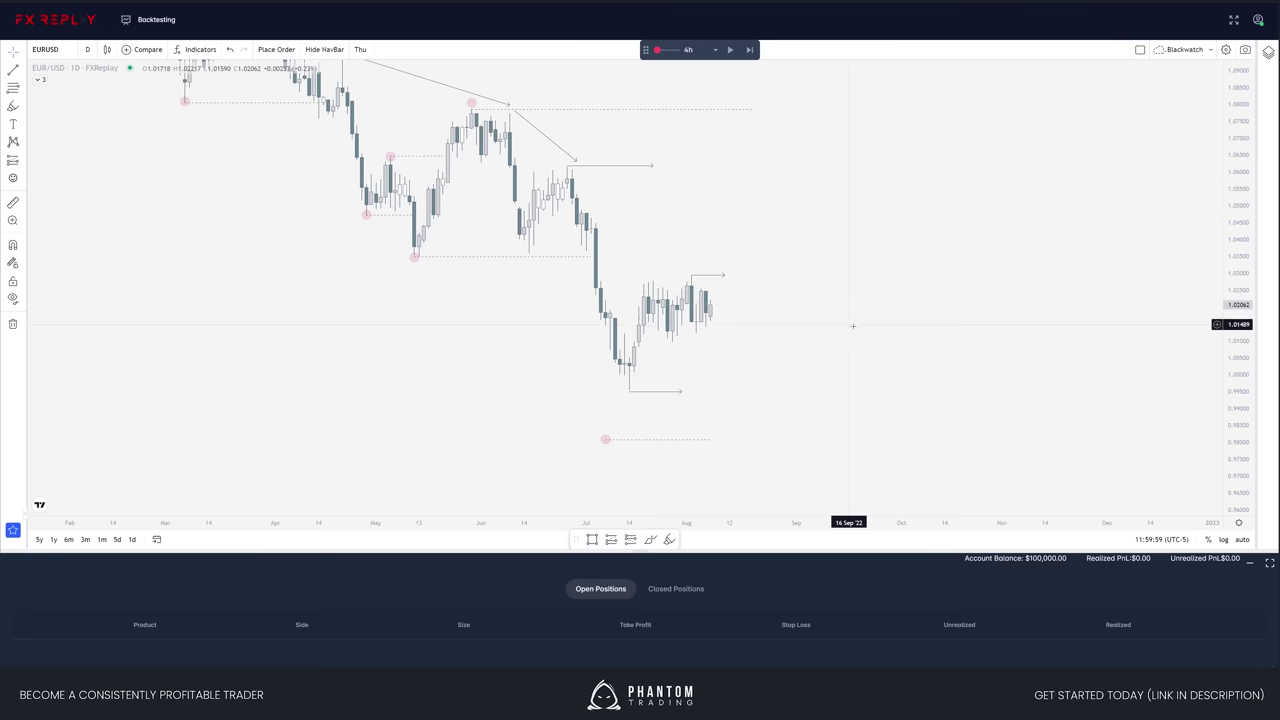
- Try marking the late-July lows with a short horizontal arrow at about 1.0127 from 20 to 25 July, and remove it
left_click(650, 539)
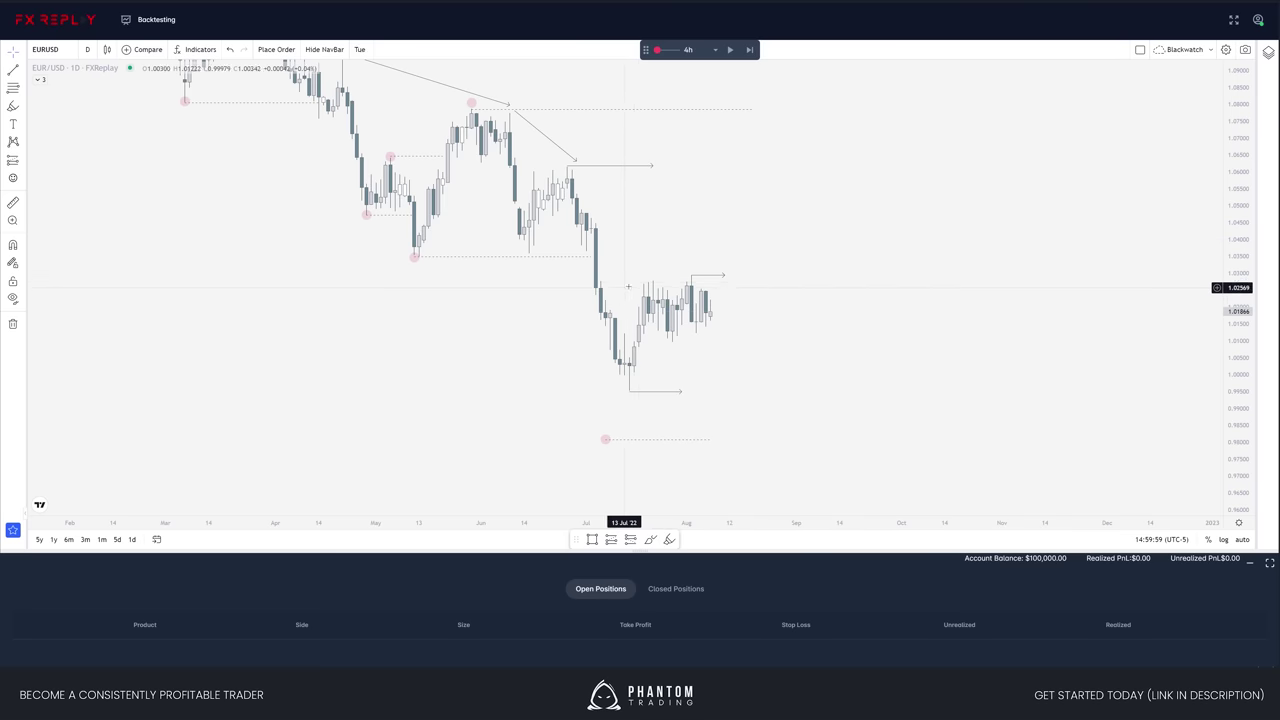
left_click(634, 282)
key("Escape")
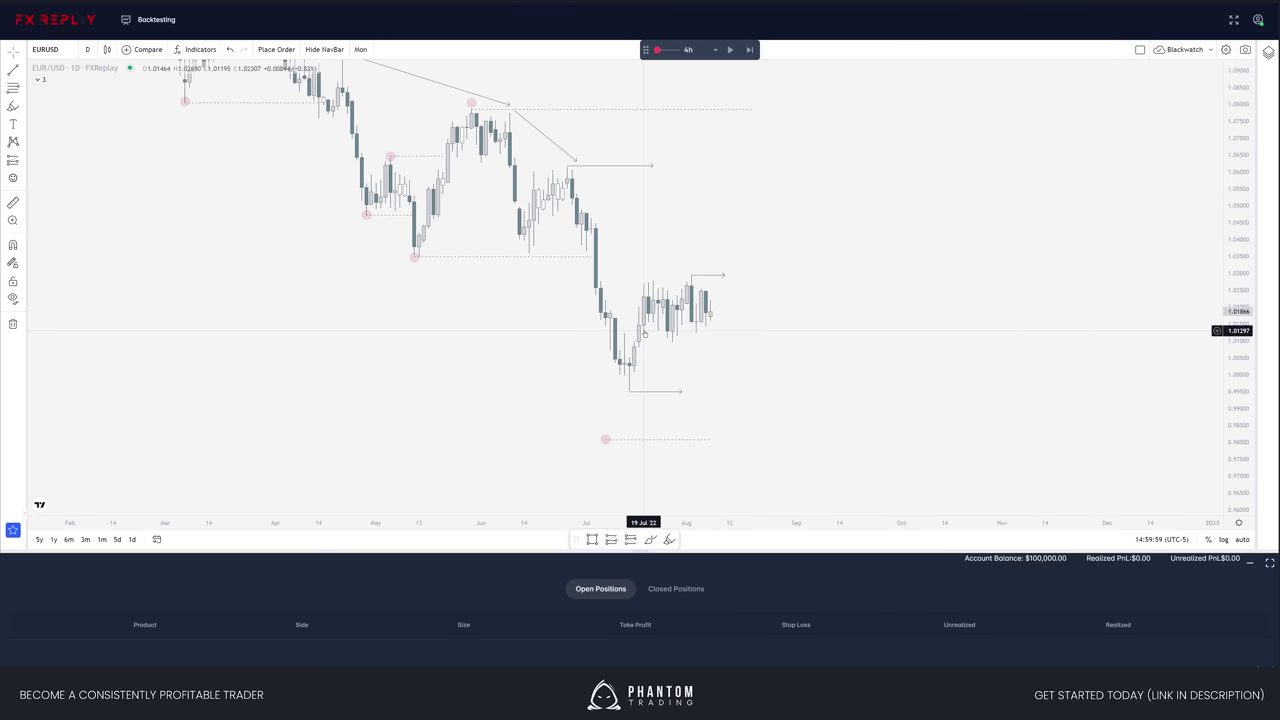
key("alt+t")
left_click(648, 332)
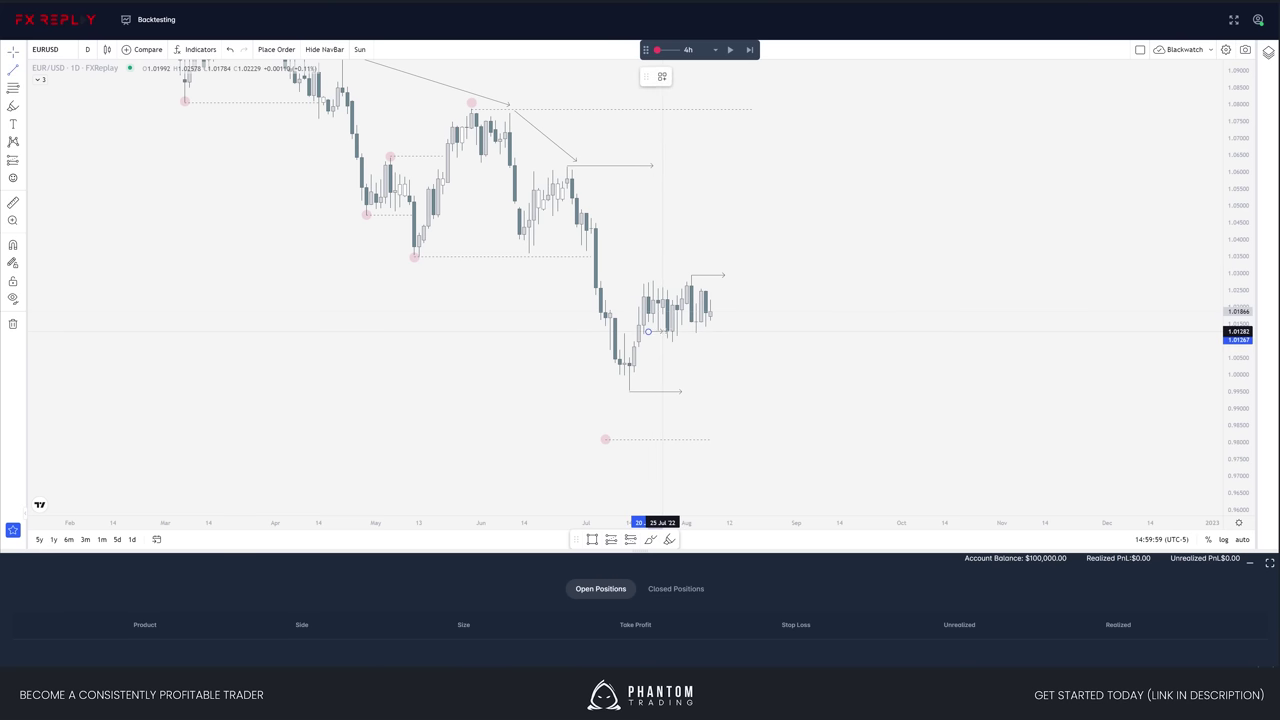
left_click(663, 332)
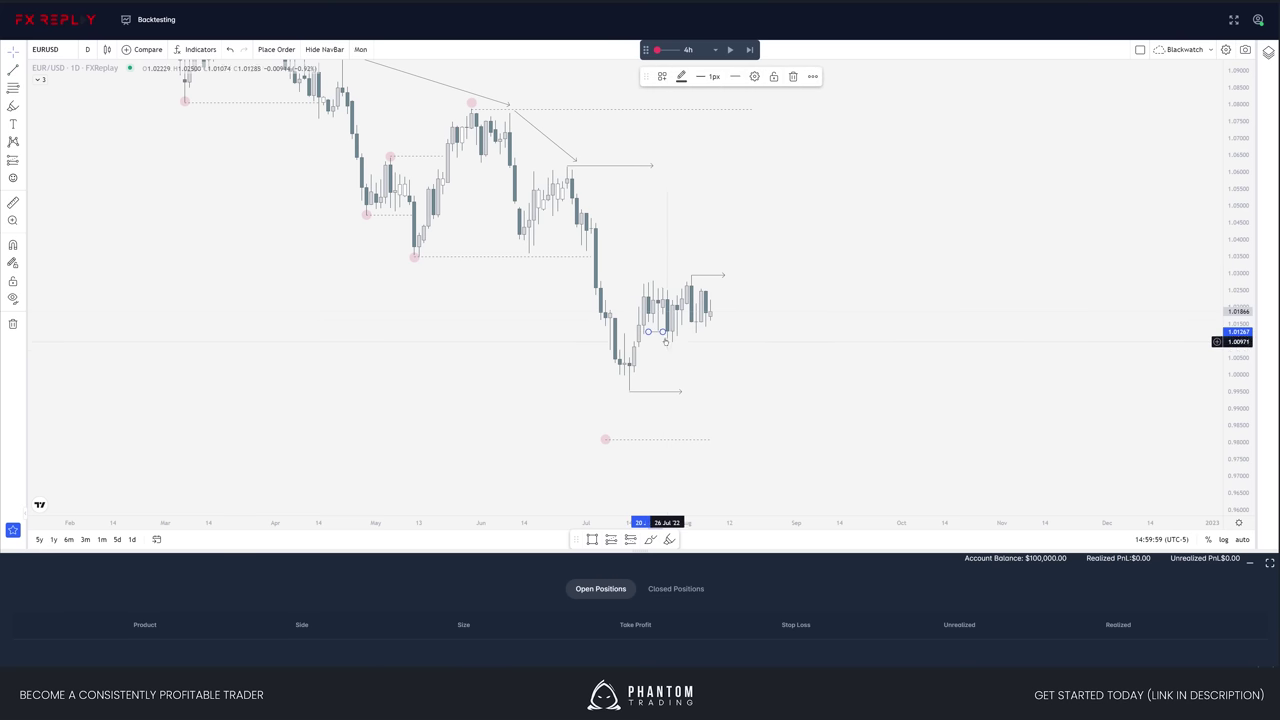
left_click_drag(659, 333, 764, 360)
key("Delete")
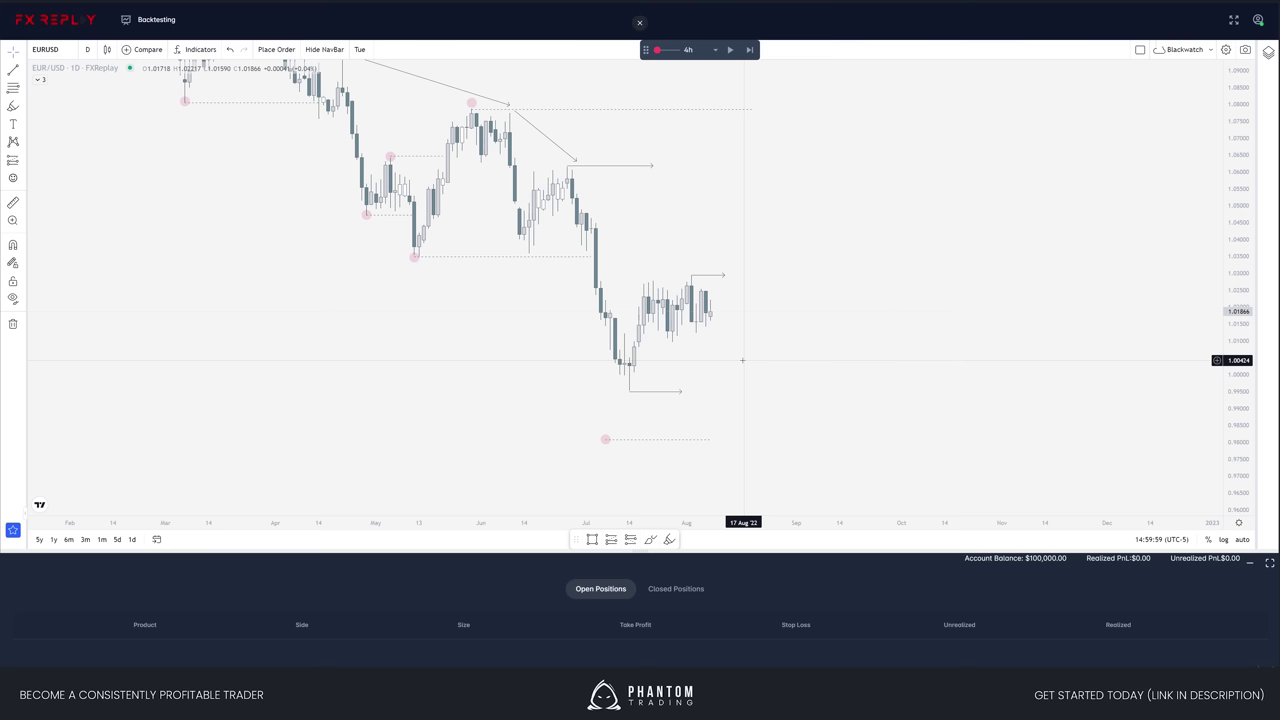
left_click_drag(690, 333, 724, 322)
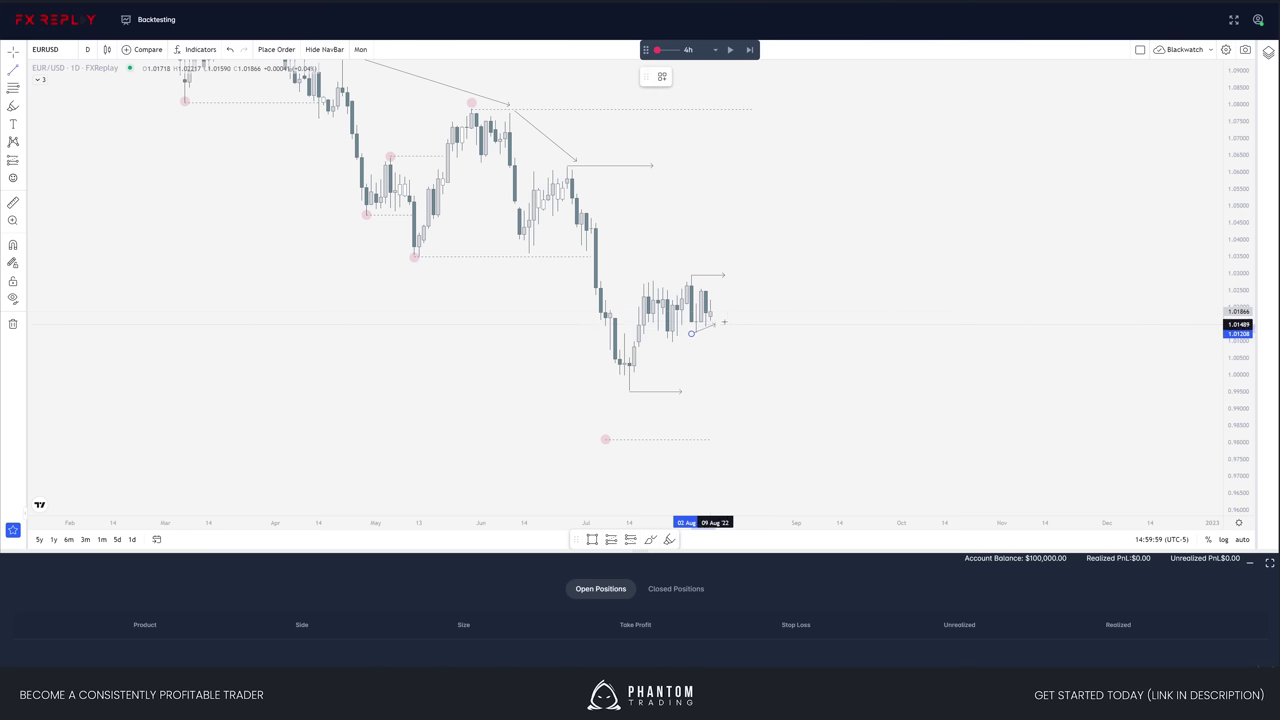
key("Escape")
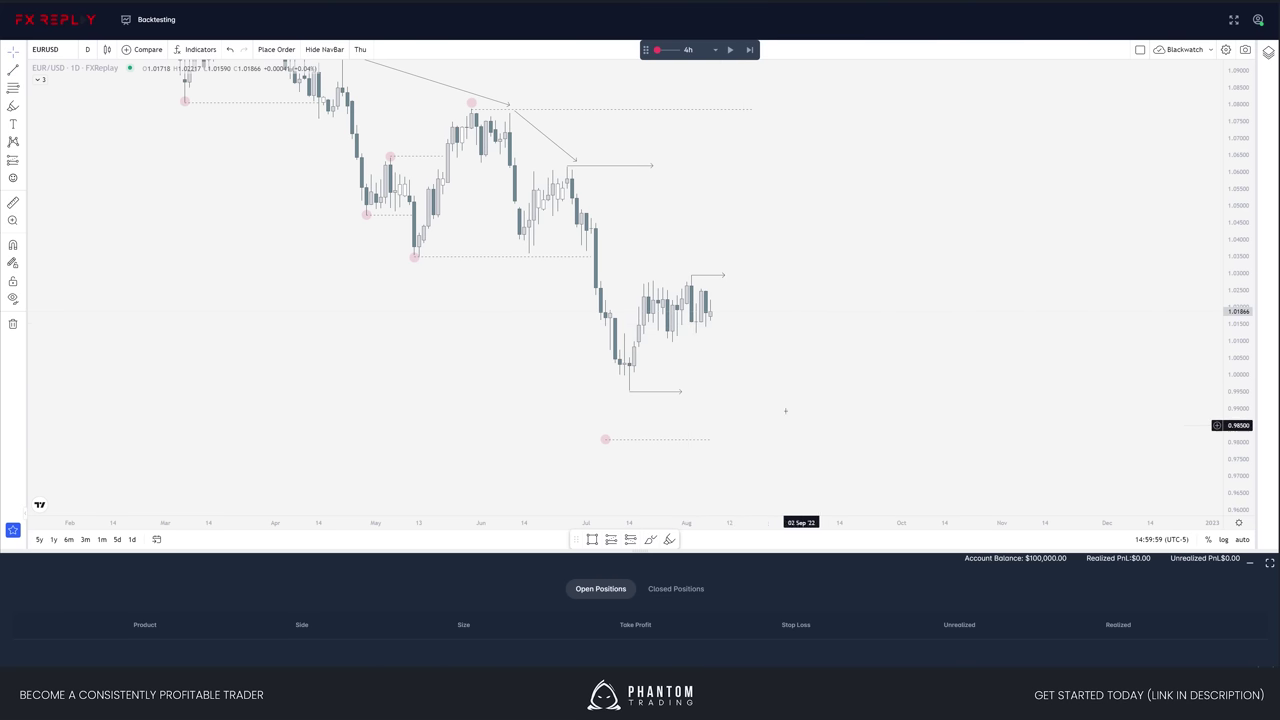
- Draw converging arrows from the 14 July low to about 1.016 on 9 August and from about 1.056 on 29 June to 1.031 on 5 August
left_click(629, 389)
left_click_drag(666, 366, 710, 320)
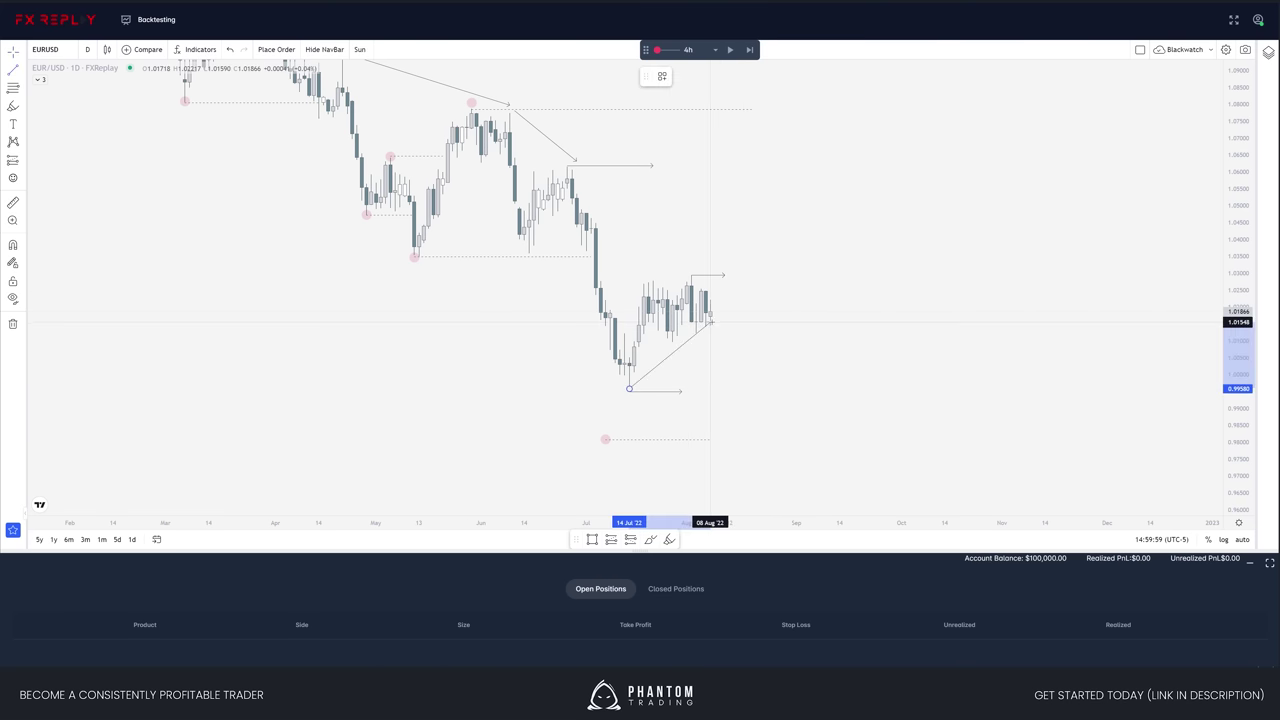
left_click(714, 320)
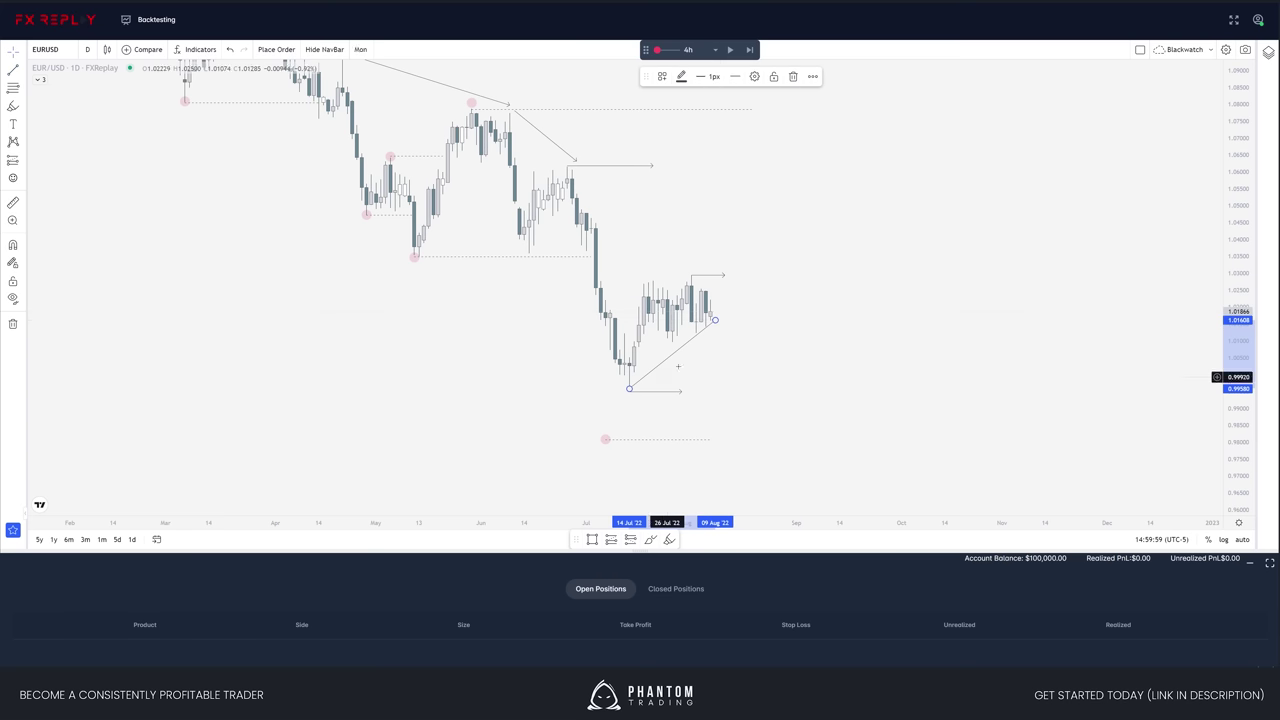
left_click(576, 185)
left_click(706, 270)
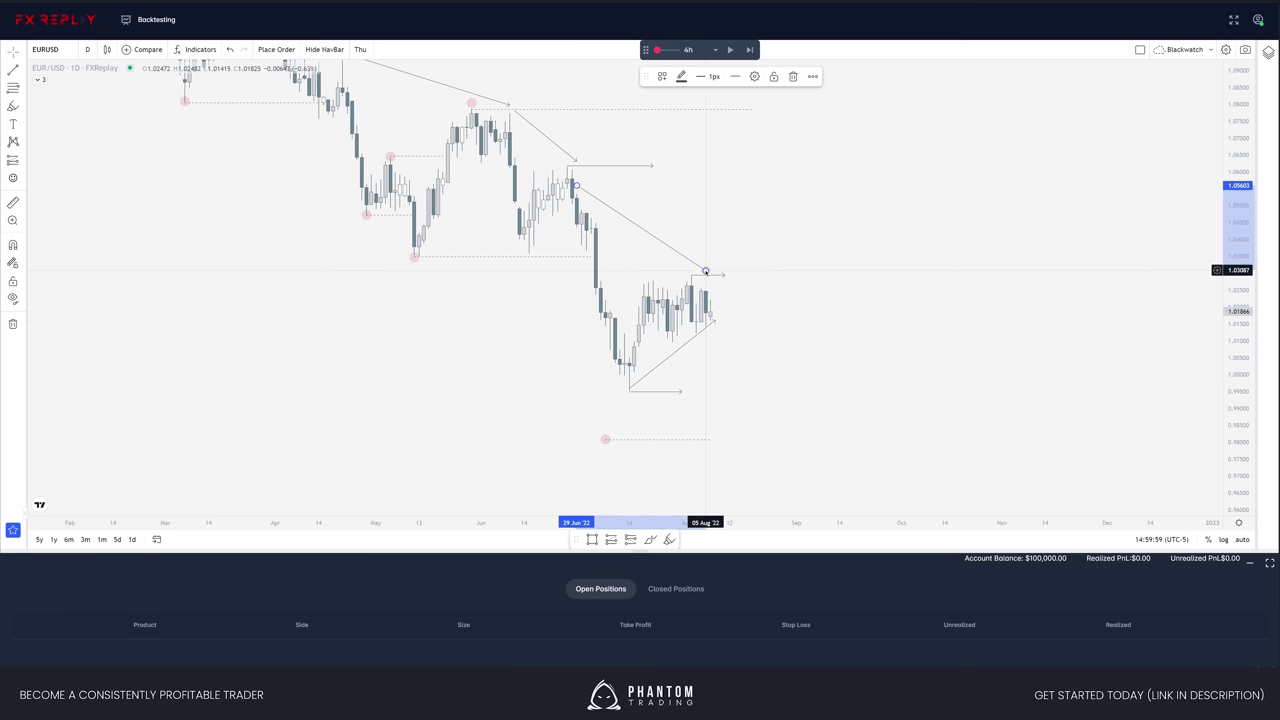
- Sketch a rough projection in the empty area beyond the last candle, and undo it together with the two converging arrows
left_click(853, 290)
left_click(958, 199)
left_click(863, 315)
left_click(966, 368)
left_click(1032, 405)
key("ctrl+z")
key("ctrl+z")
key("ctrl+z")
key("ctrl+z")
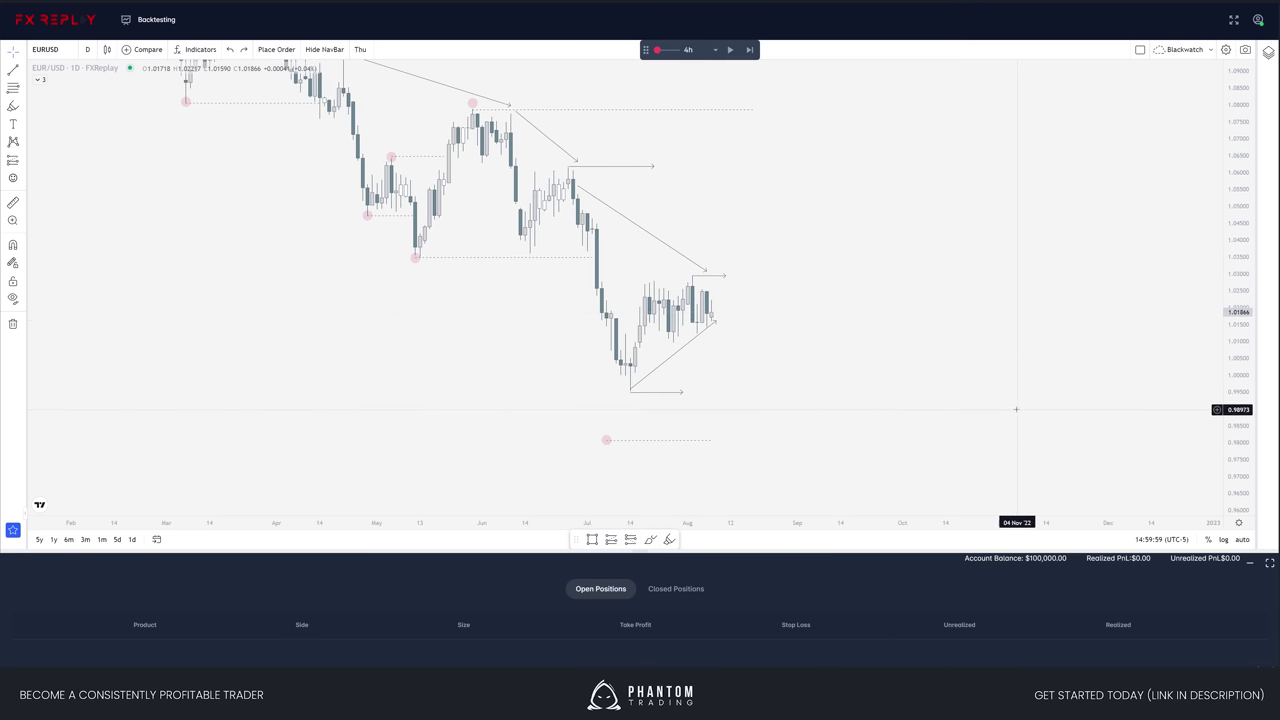
key("ctrl+z")
key("ctrl+z")
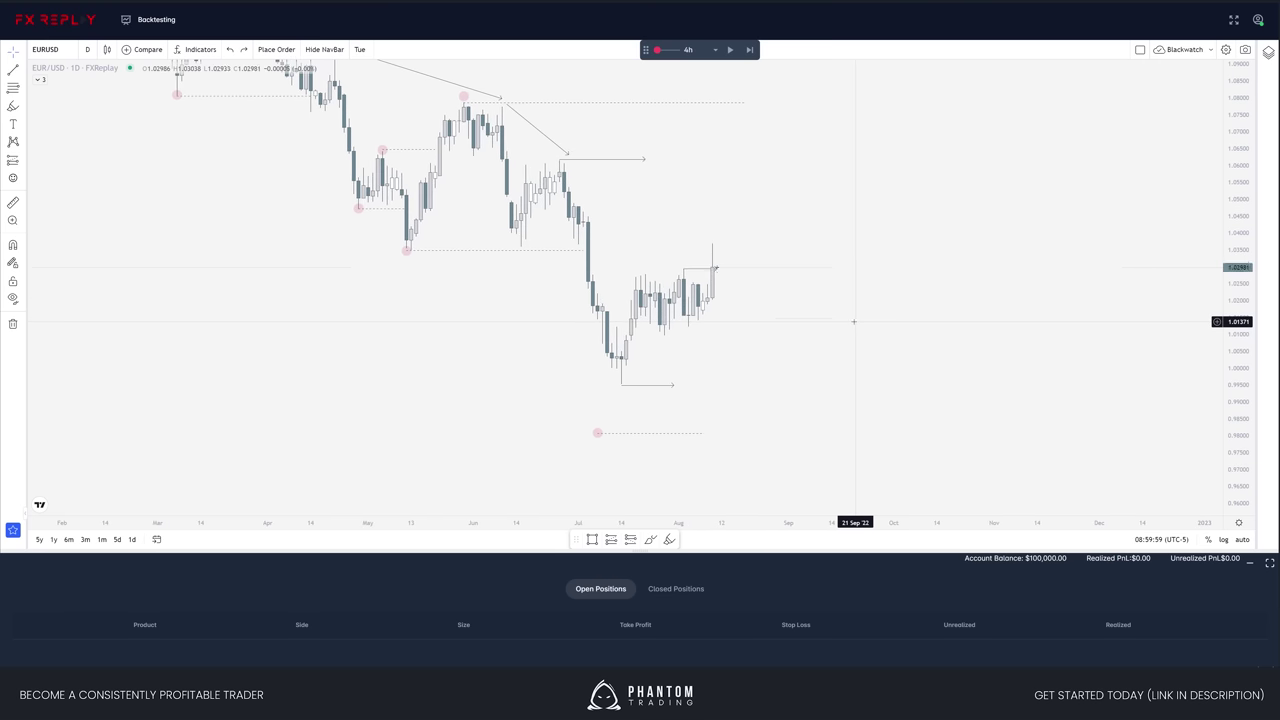
- Shorten the early-August high arrow to end before the breakout candle and draw a horizontal arrow at about 1.028 from 20 to 26 July
left_click_drag(717, 269, 708, 269)
left_click(720, 242)
key("alt+t")
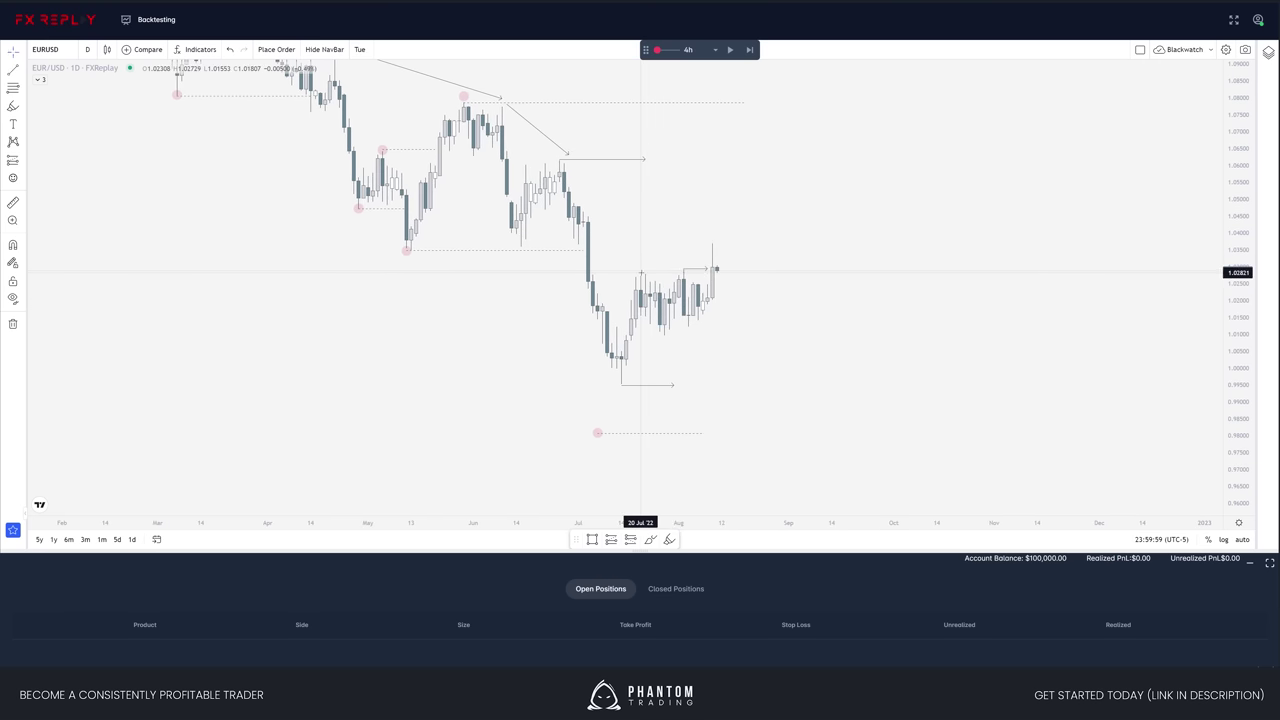
left_click(642, 273)
left_click(670, 273)
left_click(754, 280)
- Draw a horizontal arrow at about 1.037 extending forward from the 10 August high
key("alt+t")
left_click(716, 243)
left_click(763, 243)
left_click(776, 251)
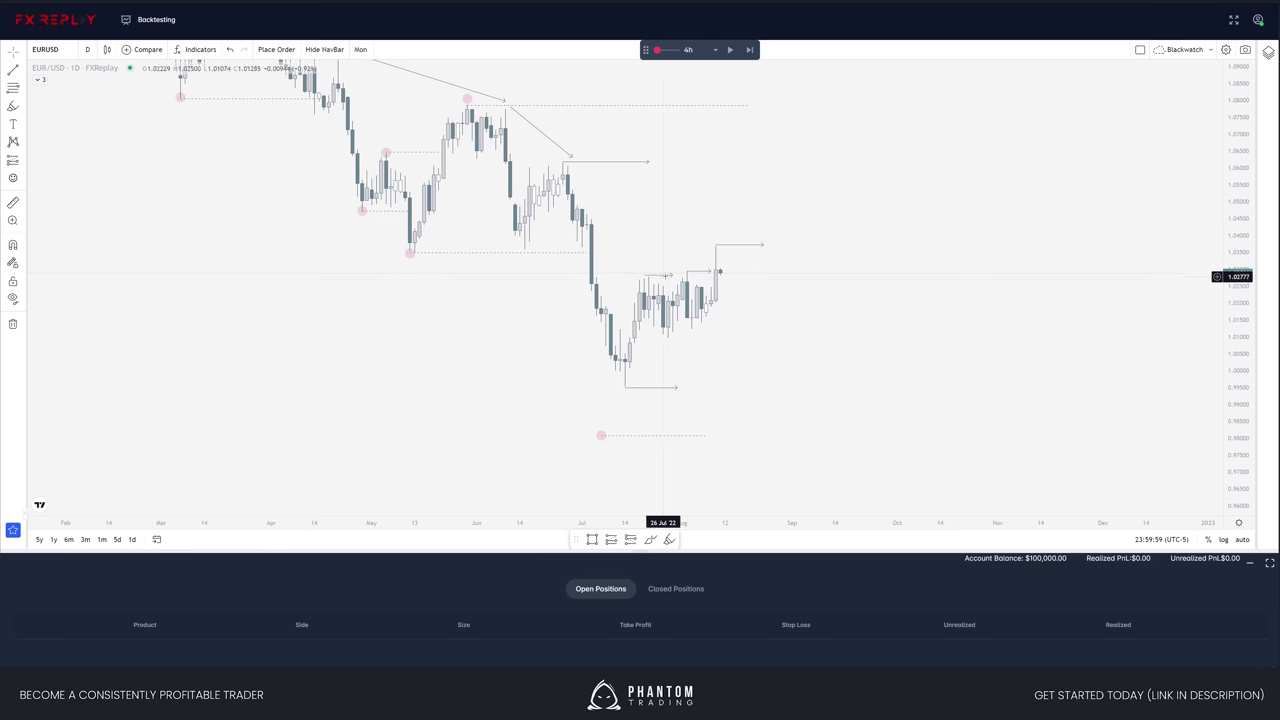
- Draw an ascending arrow beneath the lows from about 1.009 on 27 July to about 1.015 below the 10 August candle
key("alt+t")
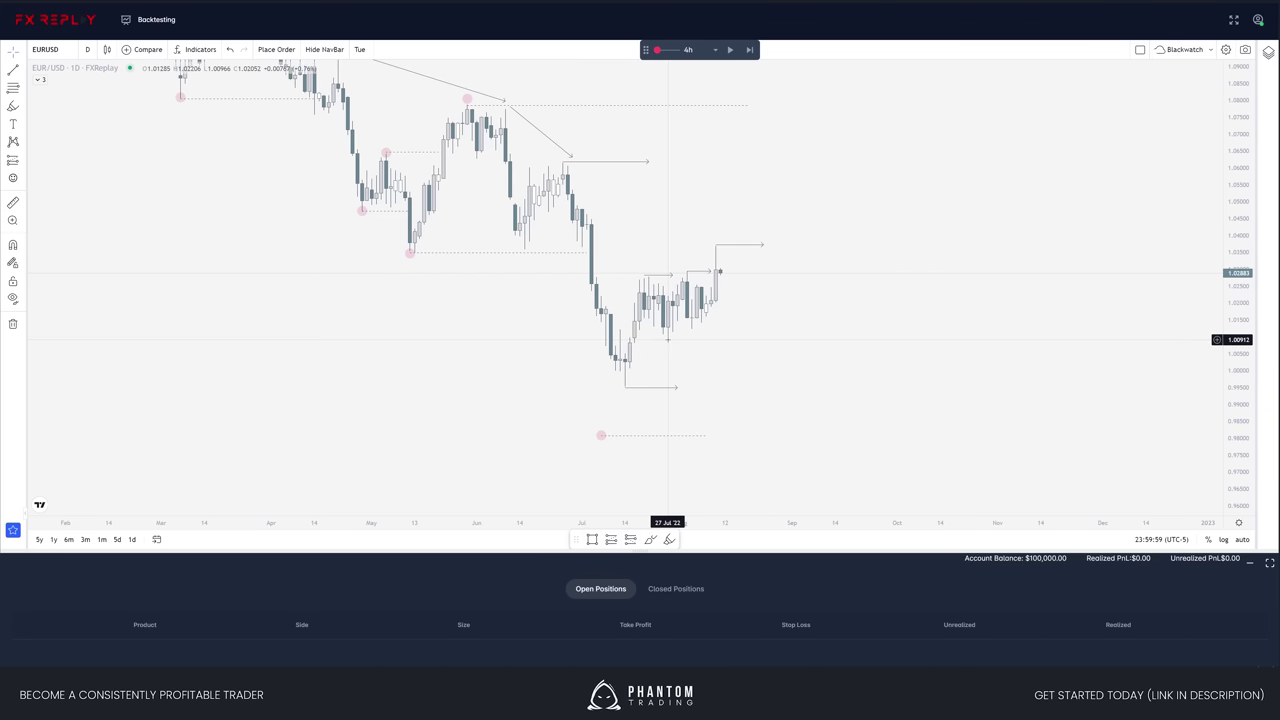
left_click(668, 339)
left_click(716, 320)
mouse_move(854, 338)
left_mouse_down()
mouse_move(806, 309)
mouse_move(762, 306)
left_mouse_up()
scroll(677, 316, "up", 4)
left_click_drag(676, 316, 1070, 345)
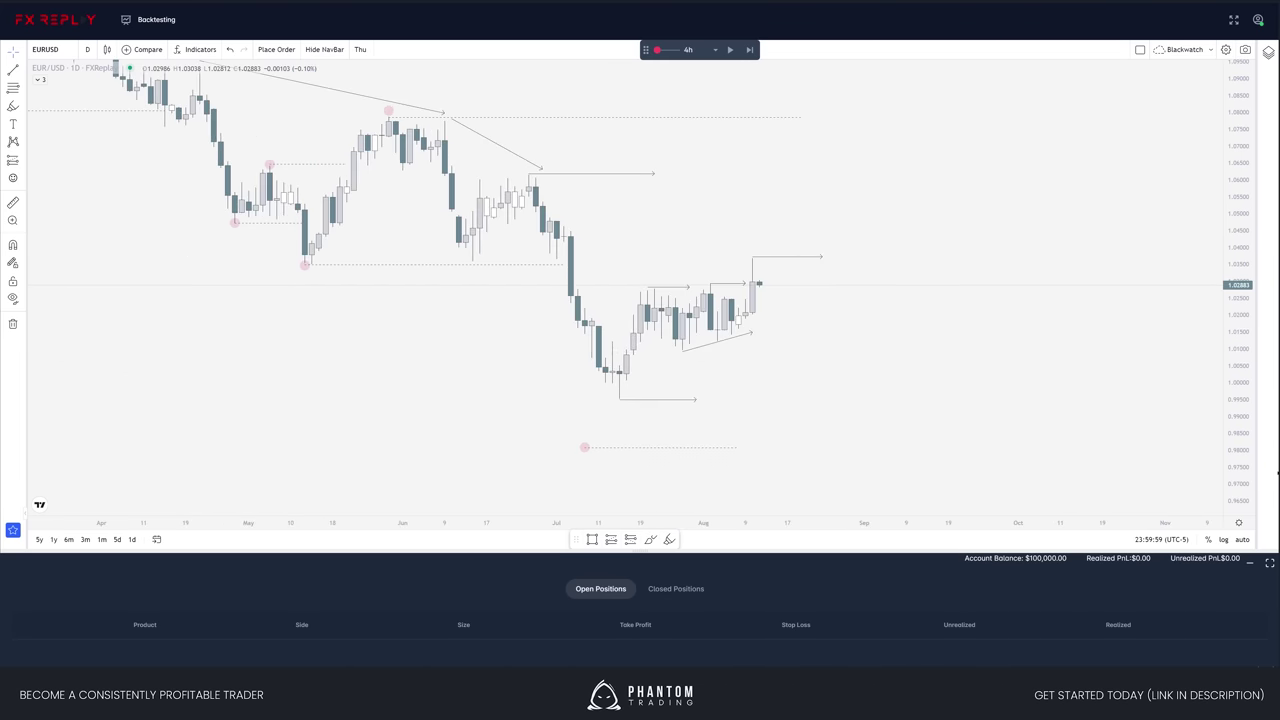
- Advance the replay to 22 August 2022 and extend the 14 July low arrow to the candle that breaks it
key("shift+Right")
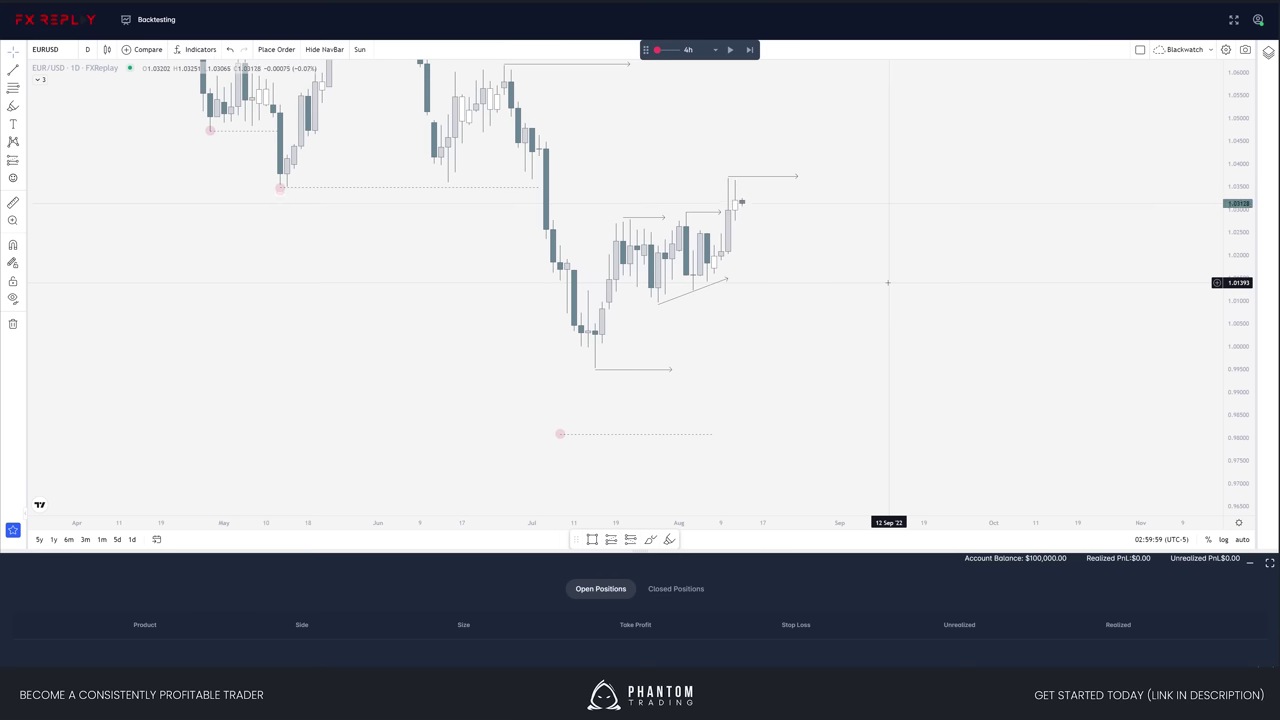
key("shift+Right")
key("shift+Right")
key("shift+Right")
key("shift+Right")
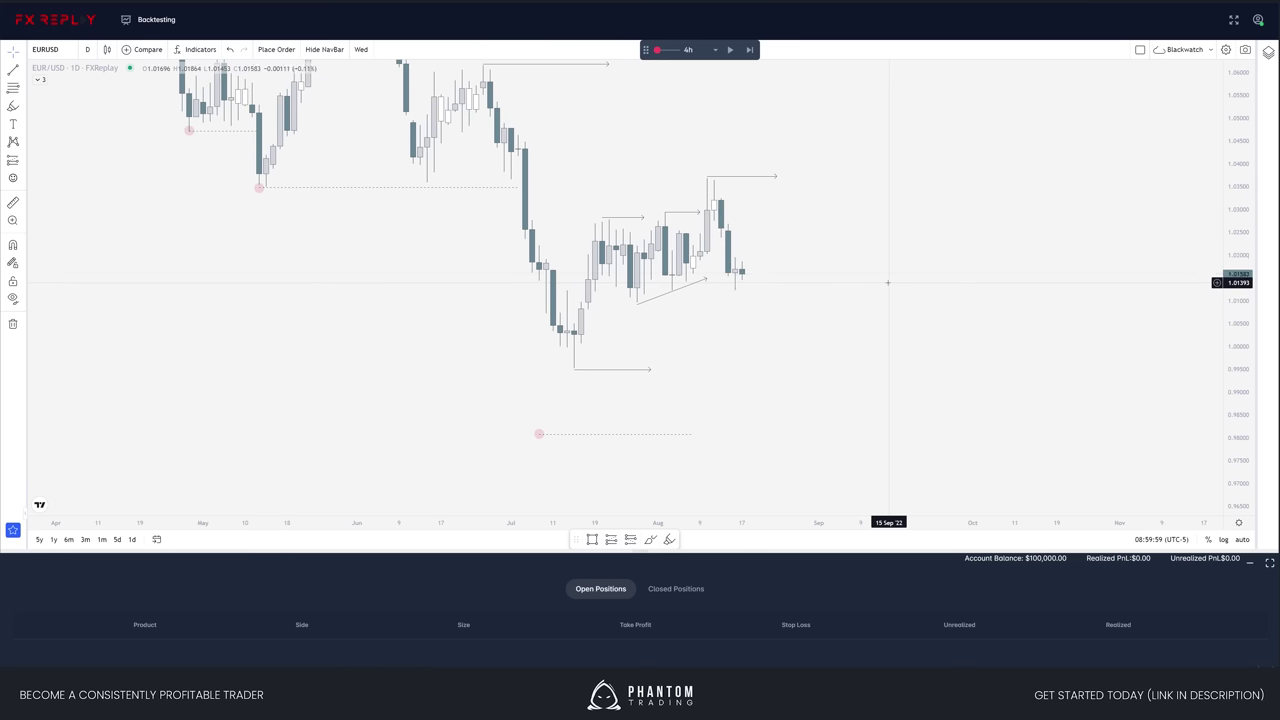
key("shift+Right")
key("shift+Right")
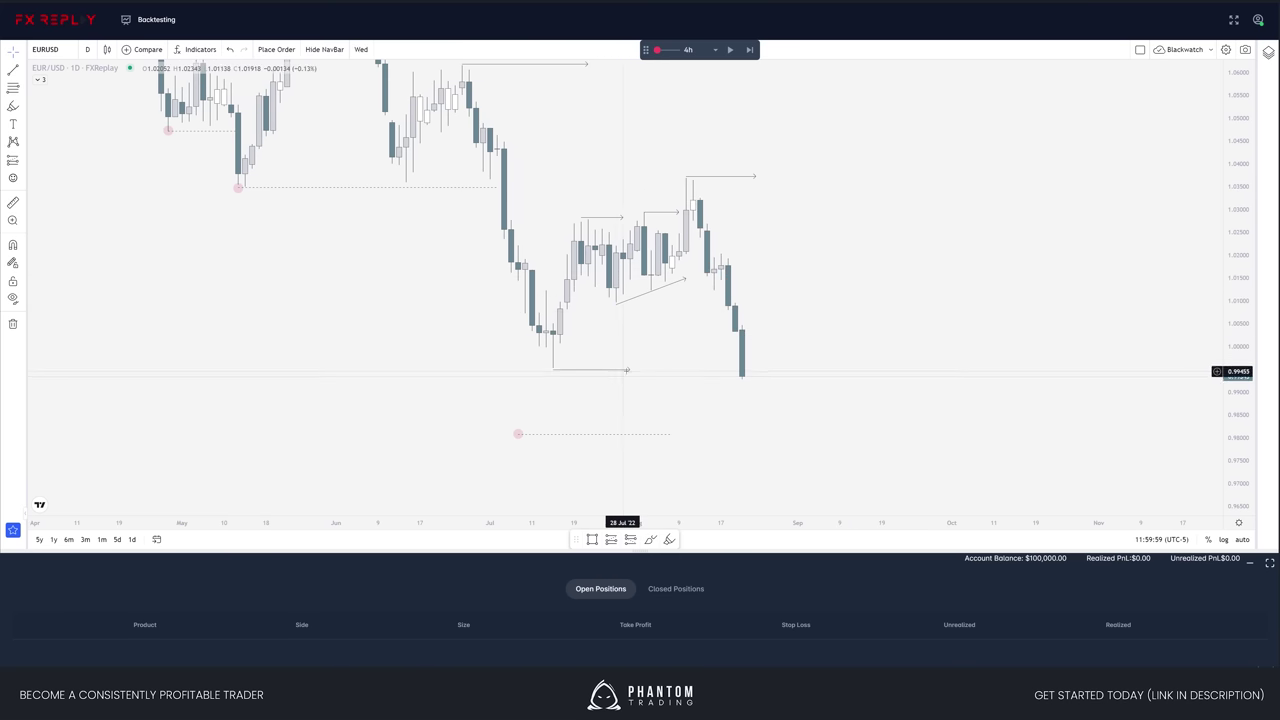
left_click_drag(629, 370, 737, 370)
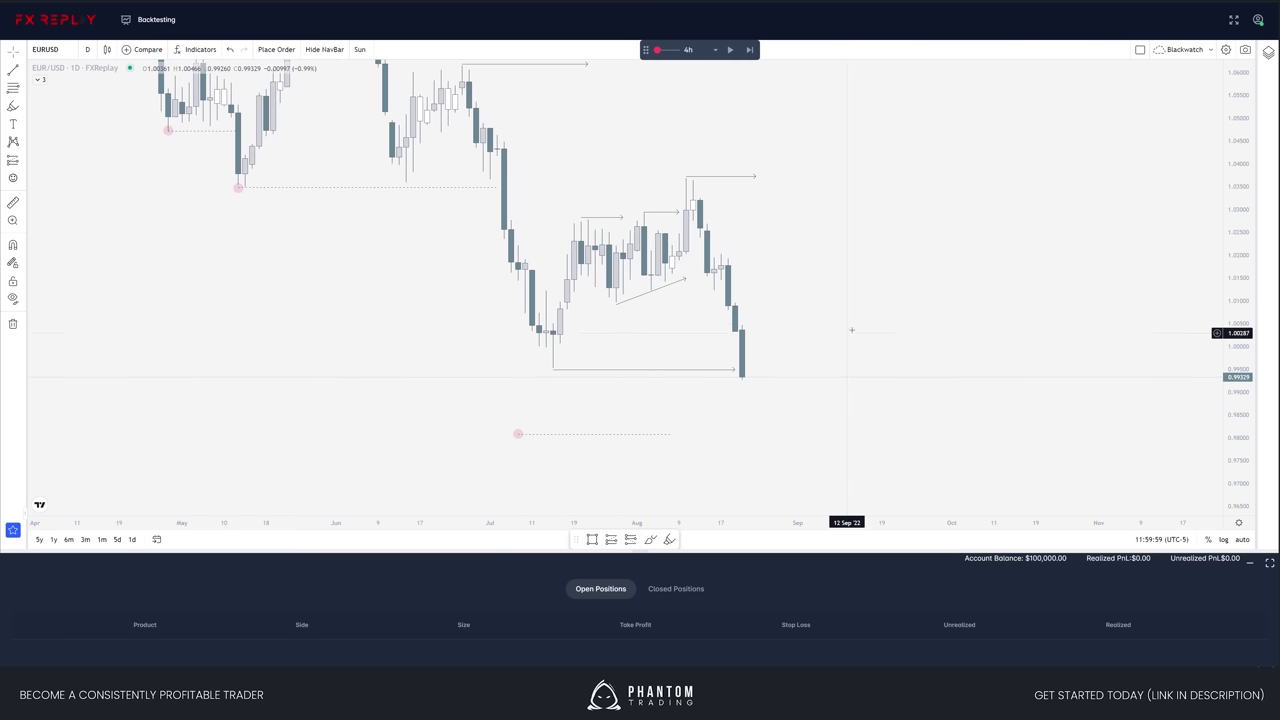
- Advance the replay candle by candle through late August to about 9 September 2022
key("shift+Right")
key("shift+Right")
key("shift+Right")
key("shift+Right")
key("shift+Right")
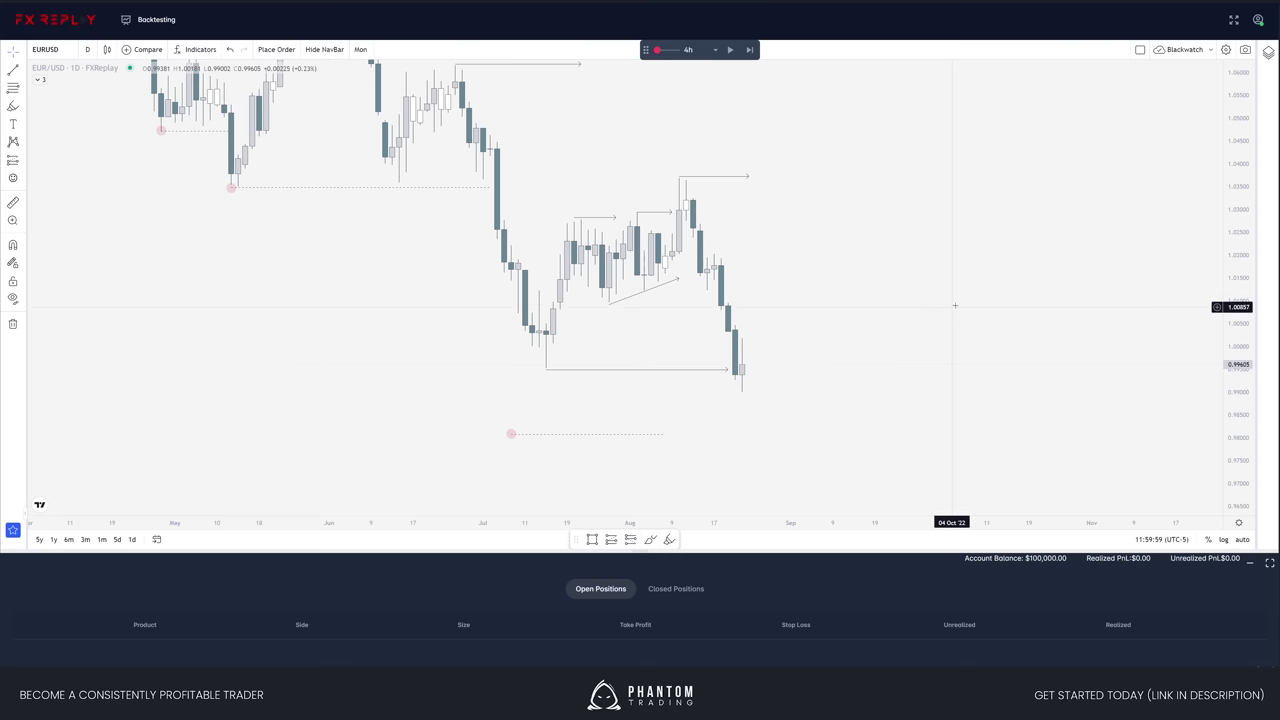
key("shift+Right")
key("shift+Right")
key("shift+Right")
key("shift+Right")
key("shift+Right")
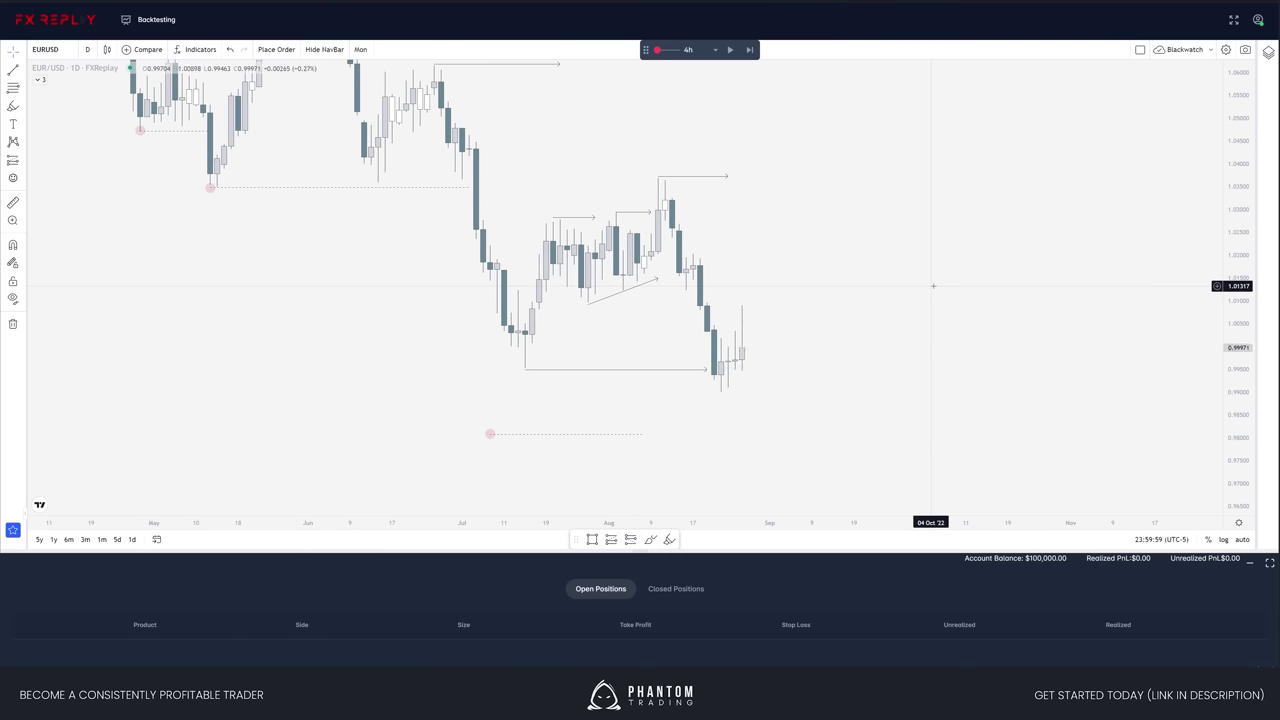
key("shift+Right")
key("shift+Right")
key("shift+Right")
key("shift+Right")
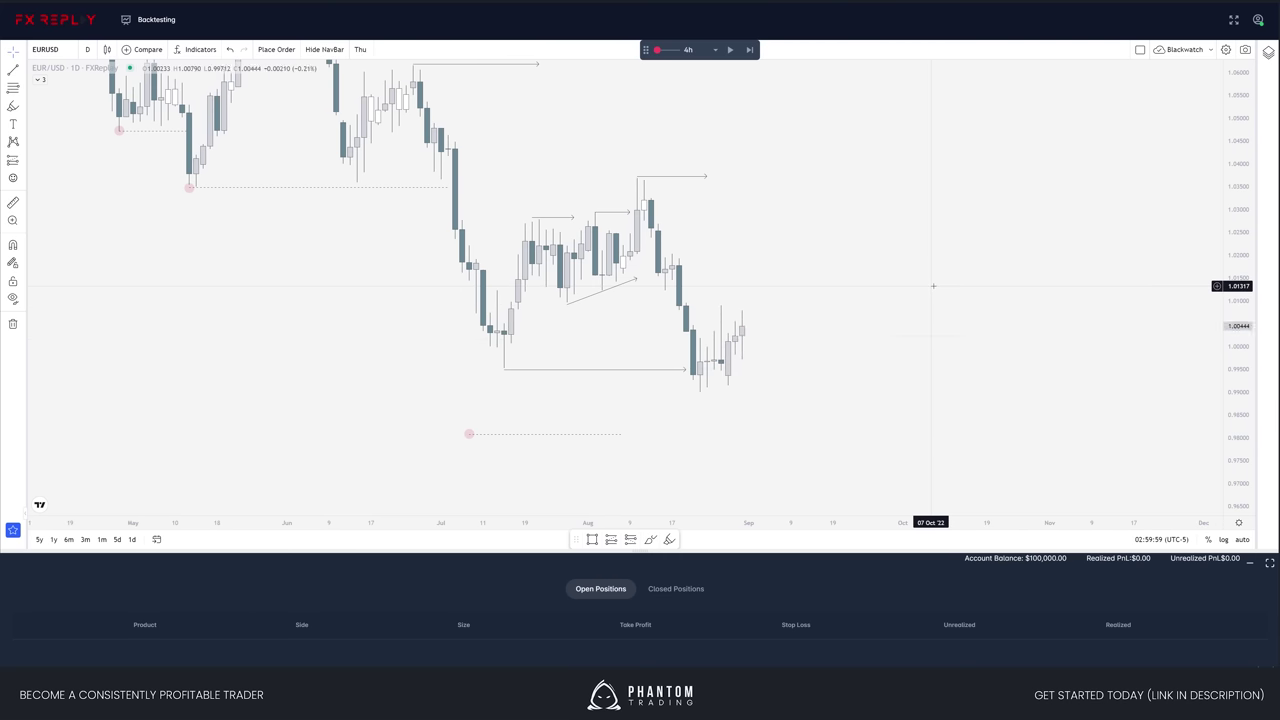
key("shift+Right")
key("shift+Right")
key("shift+Right")
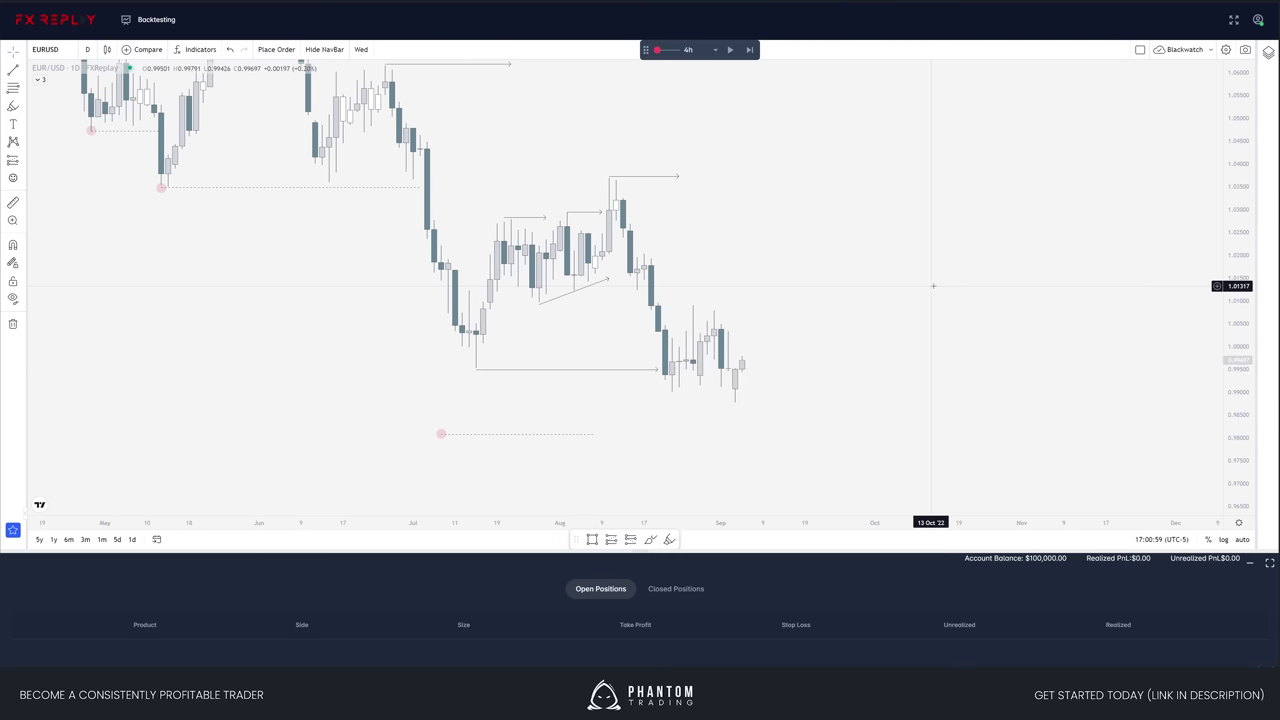
key("shift+Right")
key("shift+Right")
key("shift+Right")
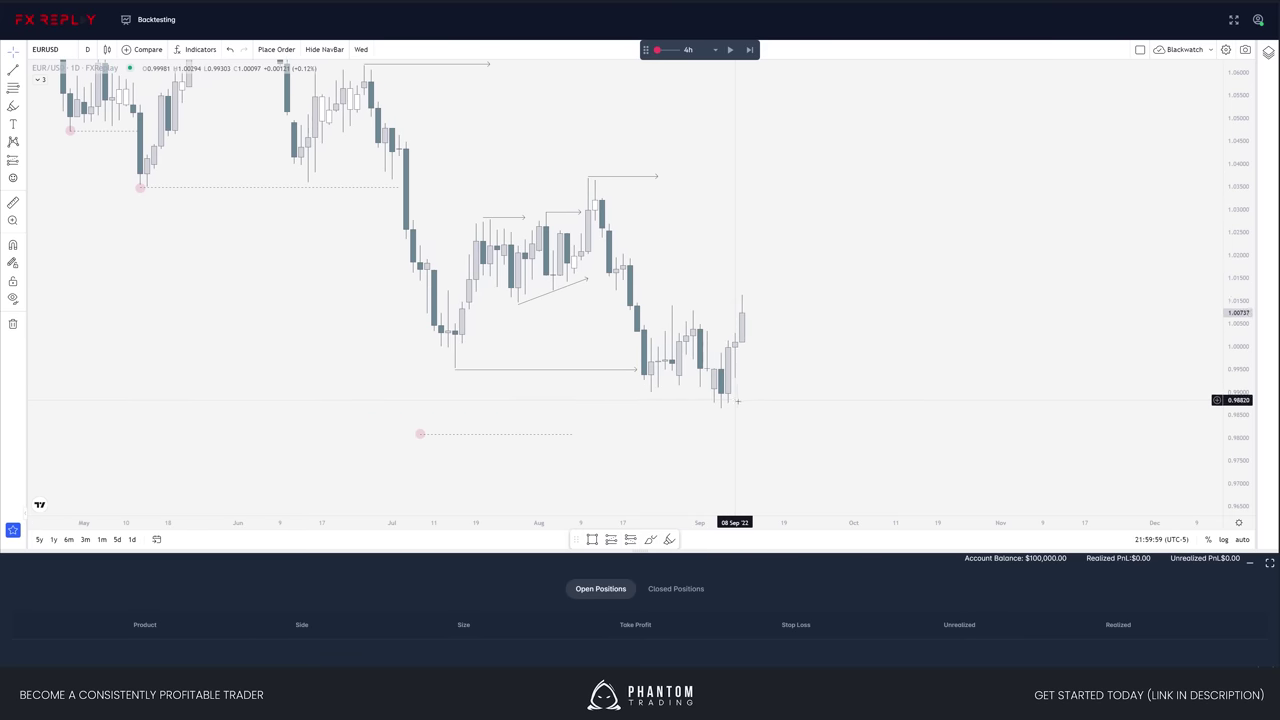
- Advance the replay candle by candle to 19 September 2022
key("shift+Right")
key("shift+Right")
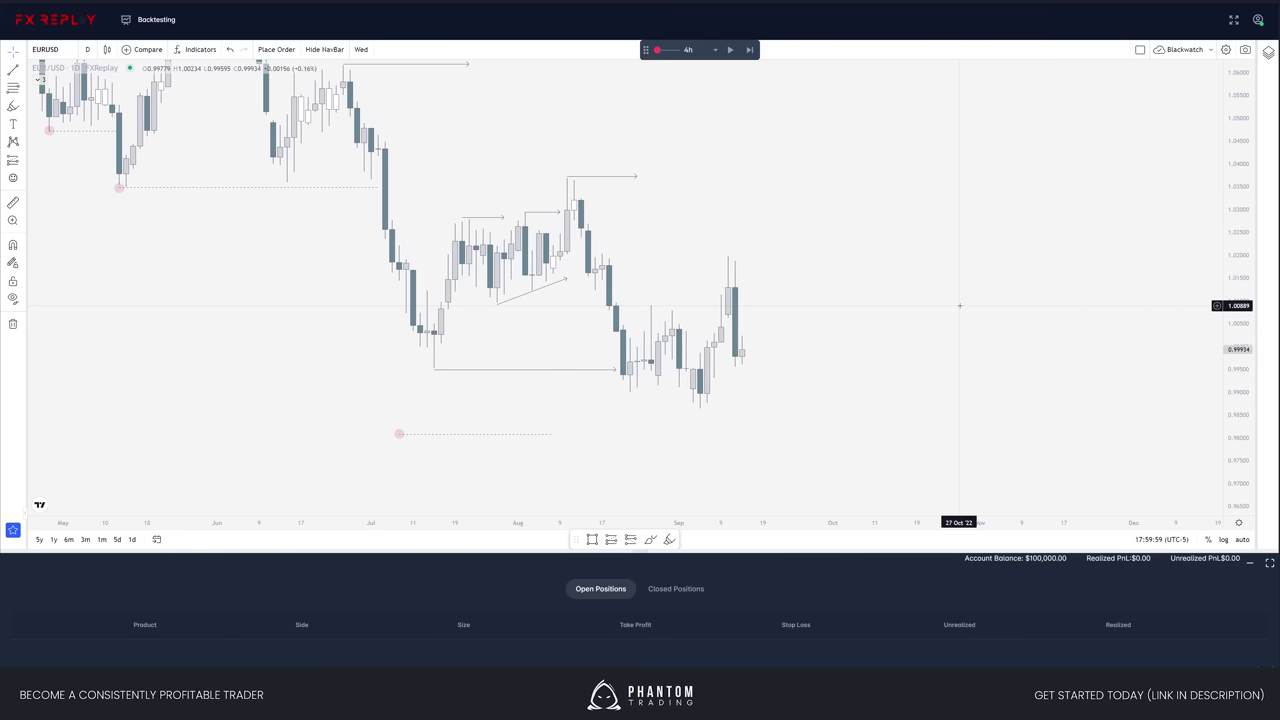
key("shift+Right")
key("shift+Right")
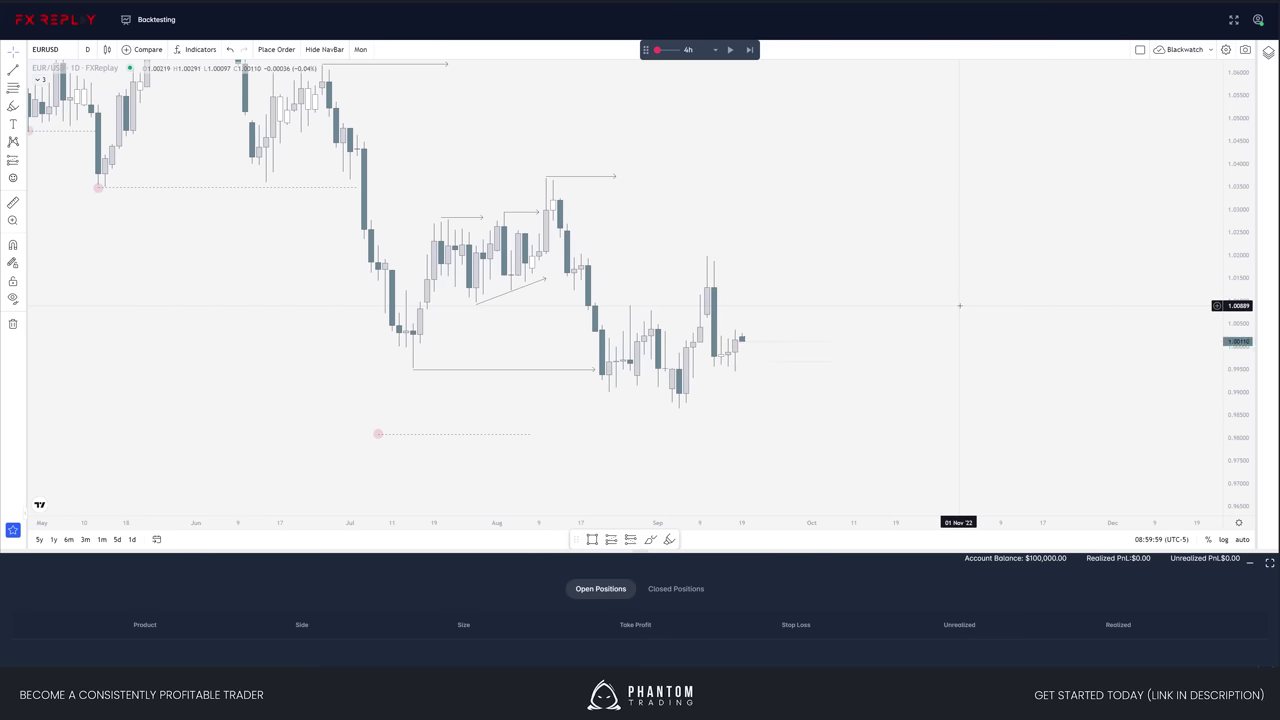
- Draw horizontal arrows from the 23 August low at about 0.990 to 2 September and from the 17 August high at about 1.020 to mid-September
left_click_drag(608, 392, 664, 391)
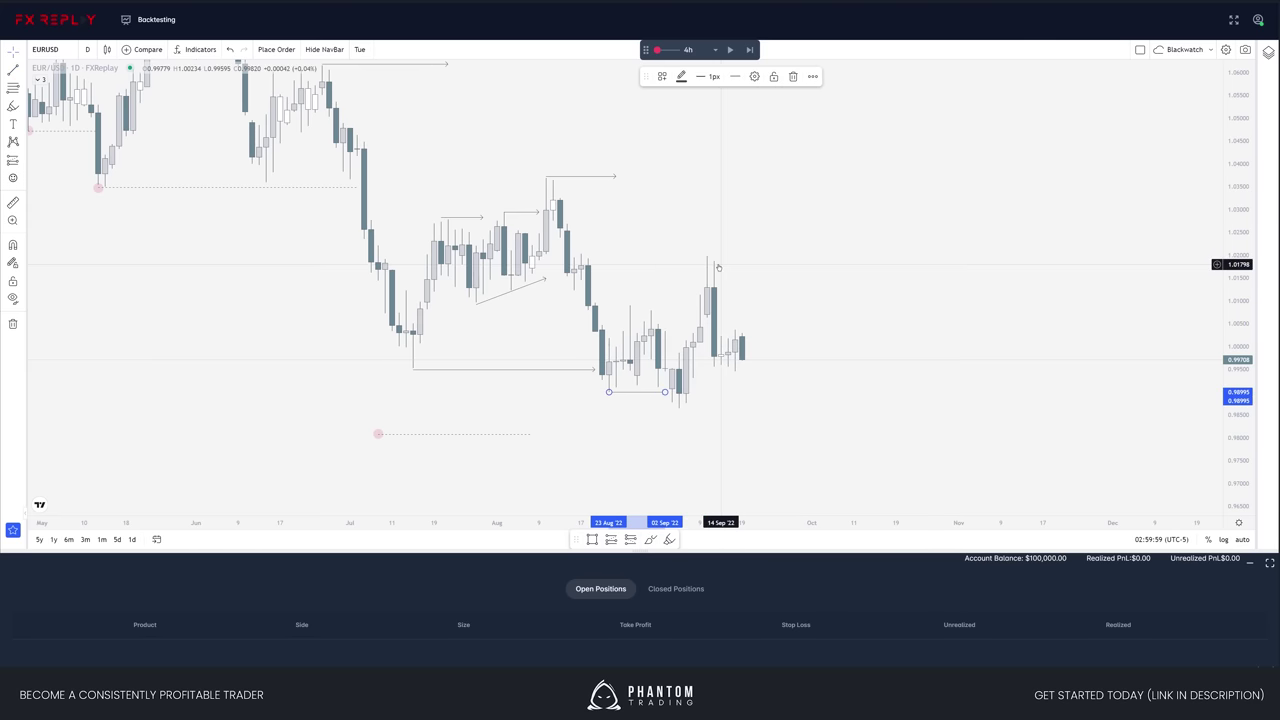
left_click(581, 253)
left_click_drag(843, 354, 857, 332)
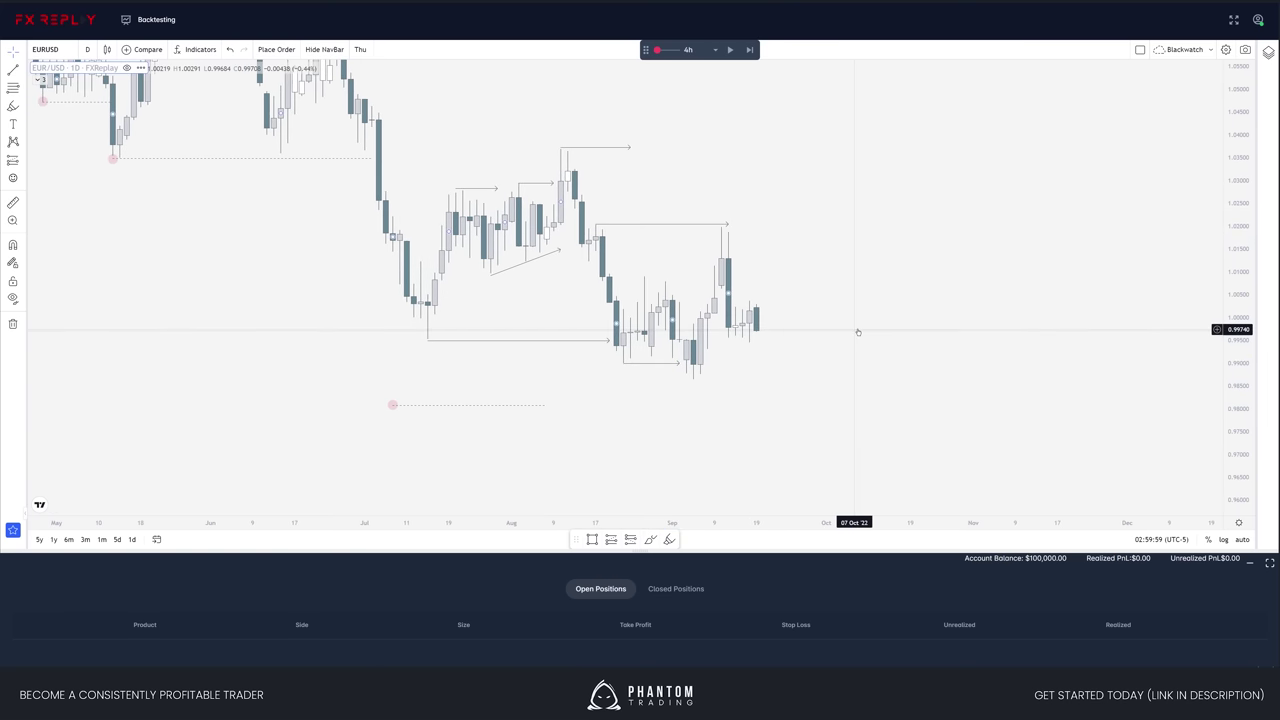
- Advance the replay to 21 September 2022
key("shift+Right")
key("shift+Right")
key("shift+Right")
key("shift+Right")
key("shift+Right")
key("shift+Right")
key("shift+Right")
key("shift+Right")
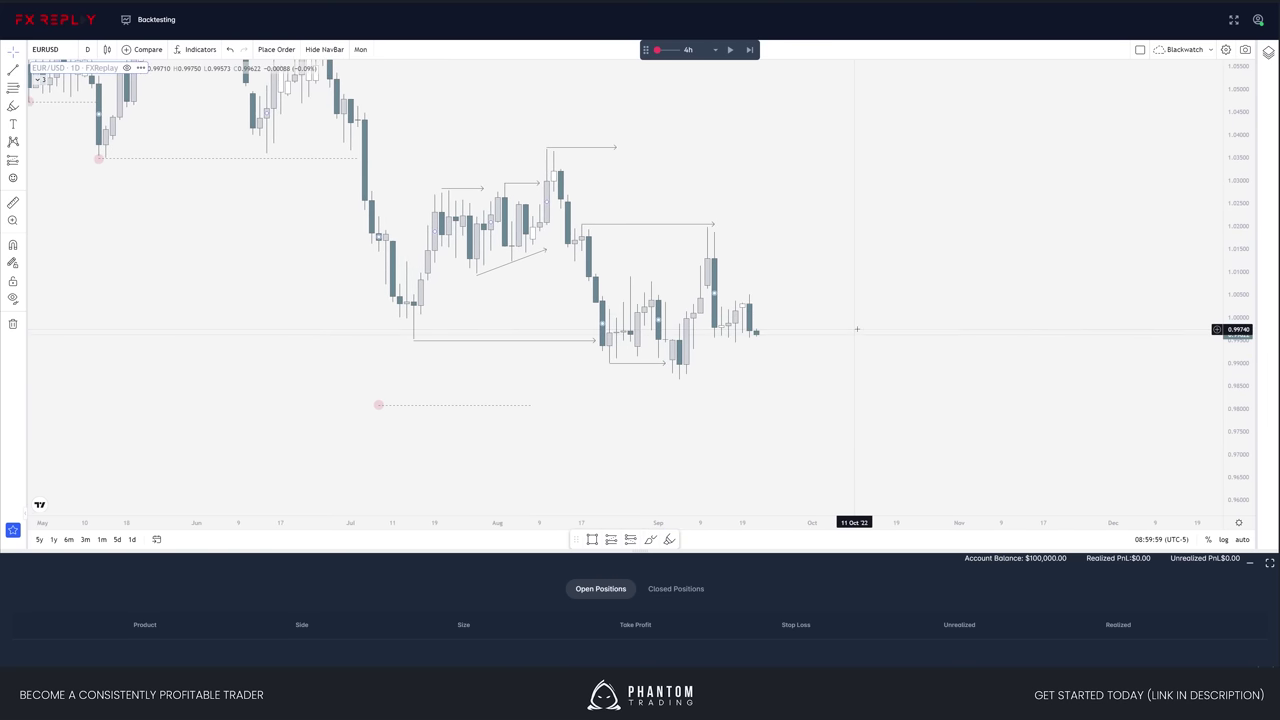
- Draw a horizontal arrow at about 0.986 from the 6 September low to the candle that breaks it around 21 September
key("alt+t")
left_click(679, 379)
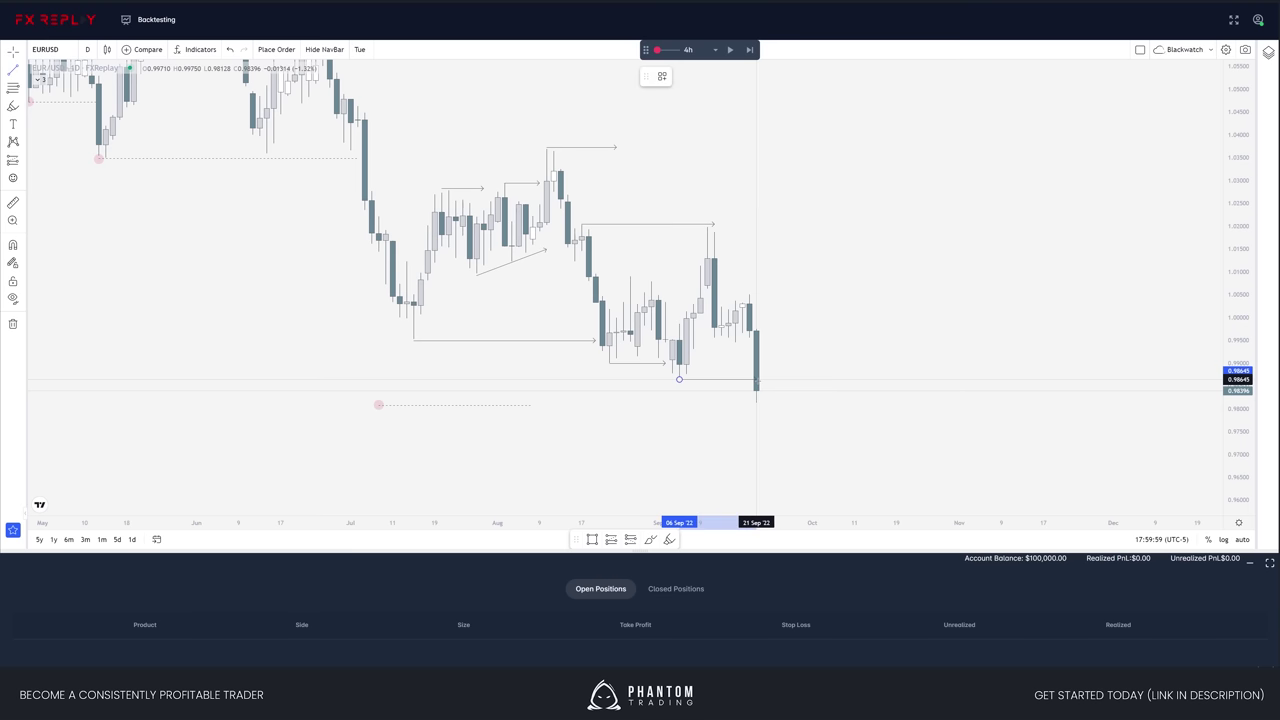
left_click(749, 380)
left_click(813, 374)
left_click_drag(863, 329, 881, 349)
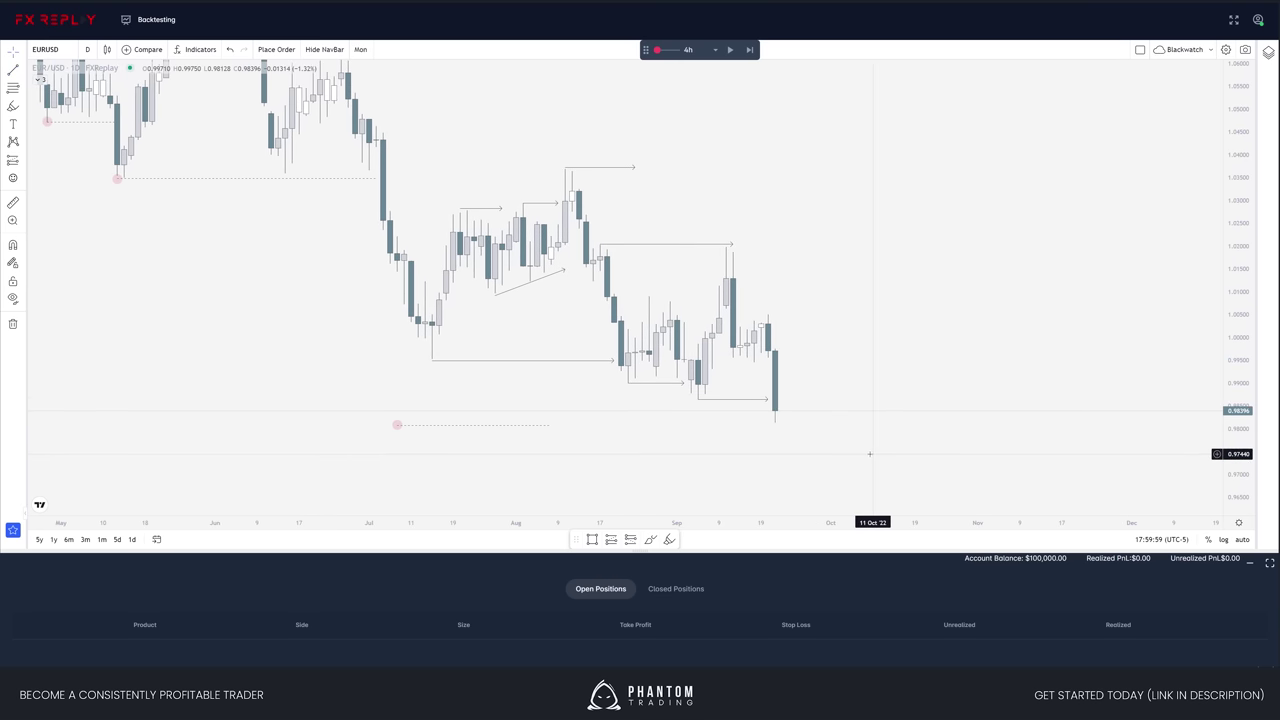
- Advance the replay to 26 September 2022 and review the swings formed since July
left_click_drag(868, 453, 899, 435)
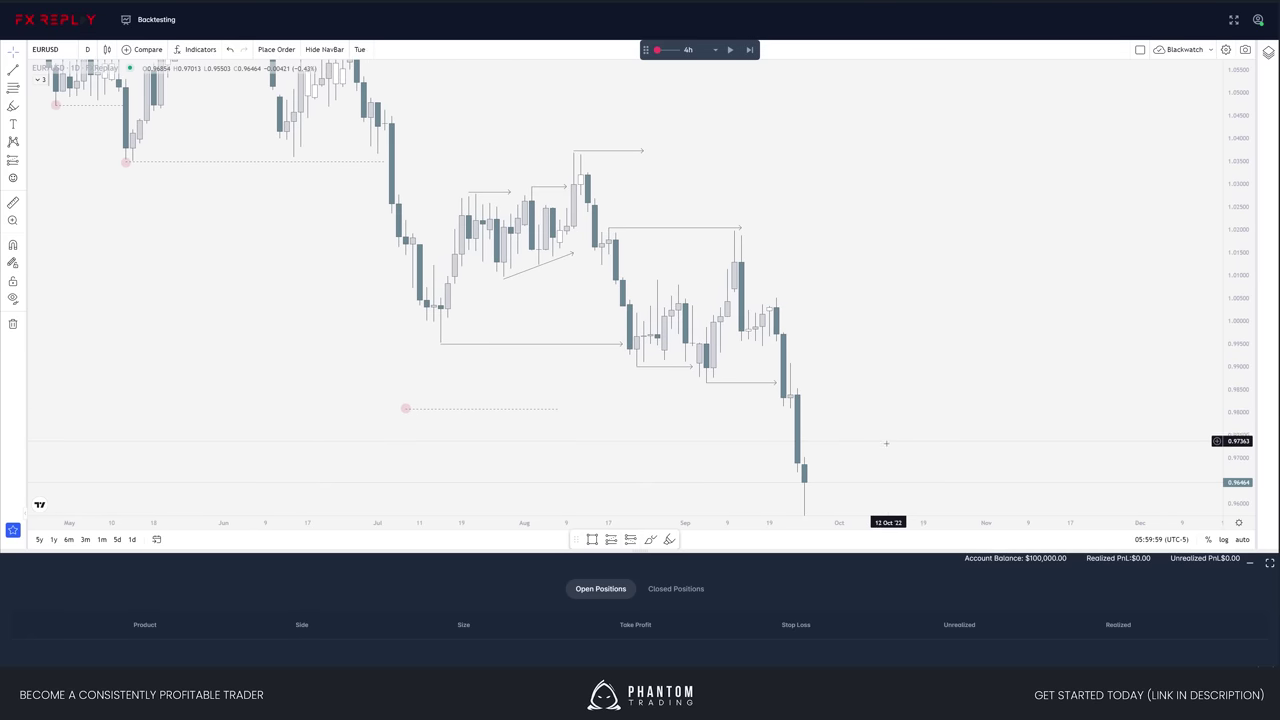
left_click_drag(868, 445, 966, 457)
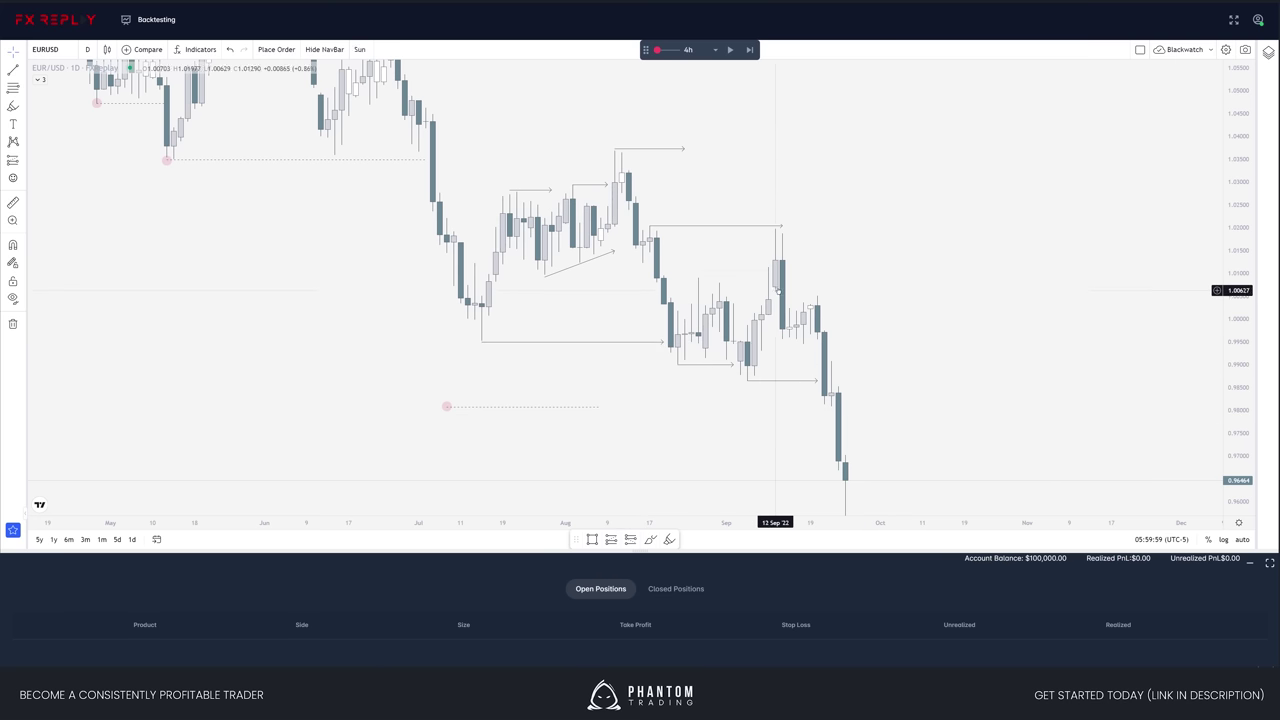
left_click_drag(595, 285, 760, 337)
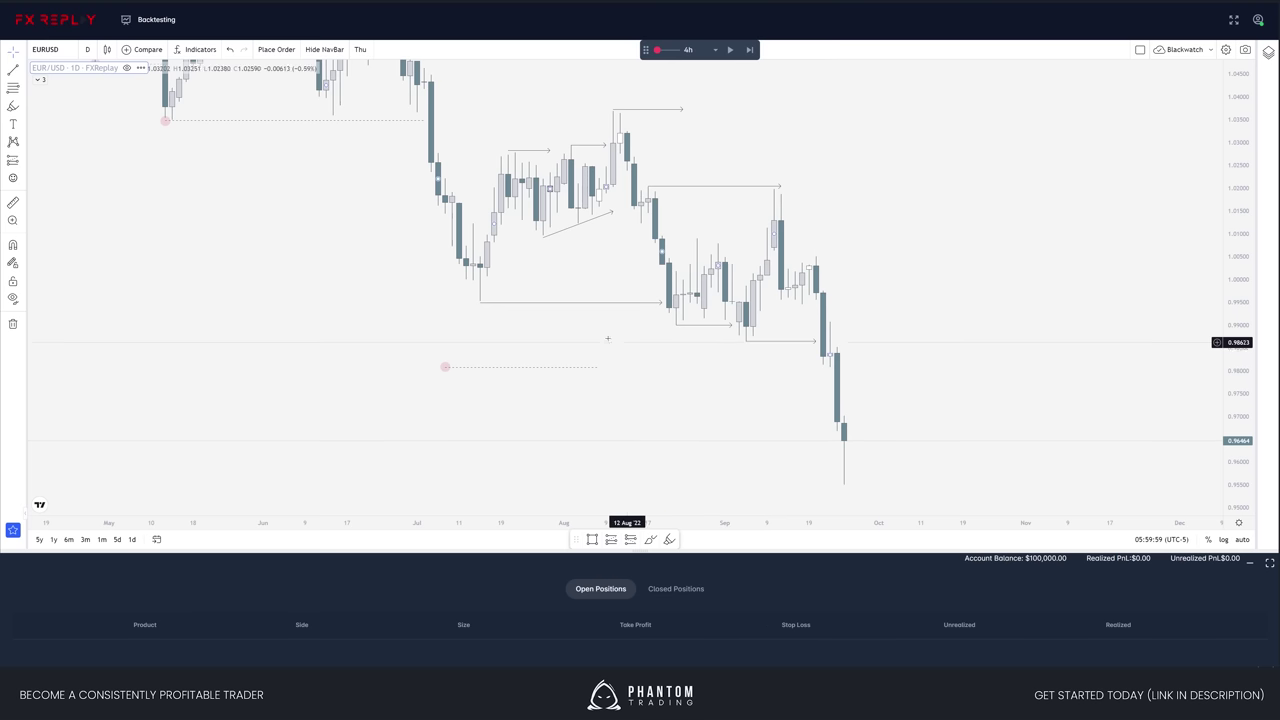
left_click_drag(667, 370, 640, 396)
left_click_drag(873, 384, 835, 377)
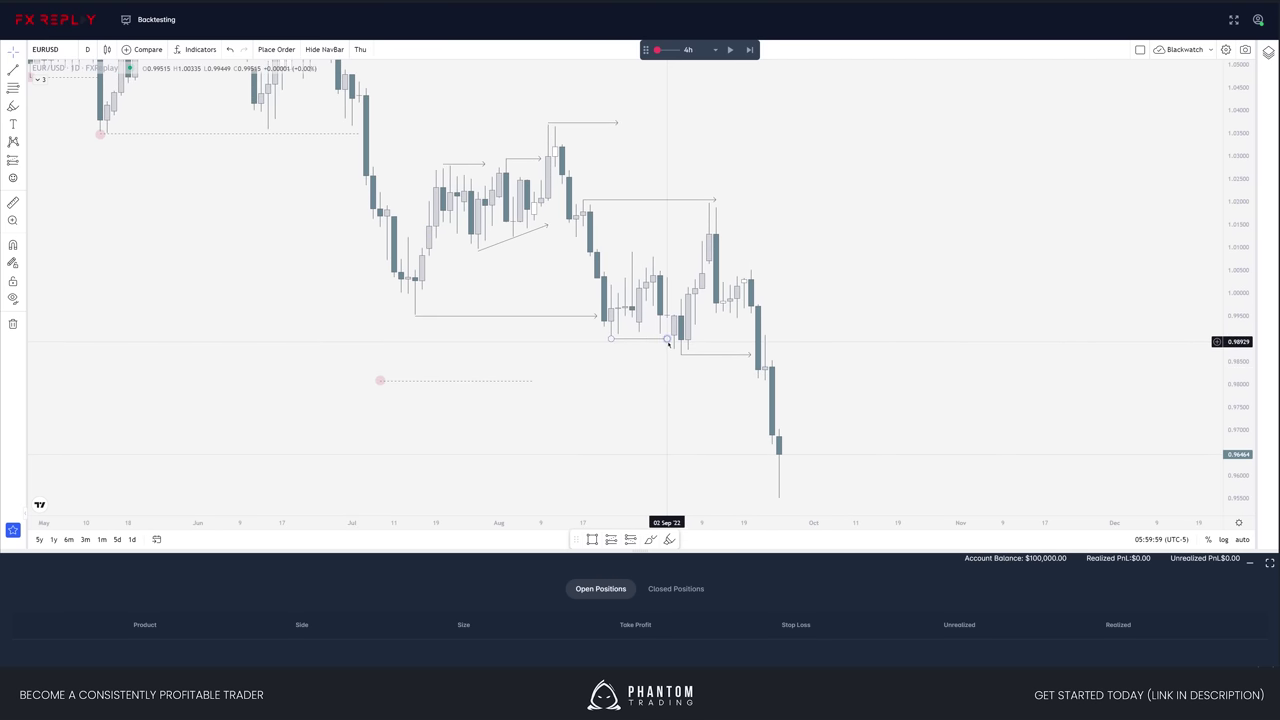
- Move the loose circled dotted marker beneath the 14 July low at about 0.993 and extend its line to about 19 August
left_click_drag(517, 343, 680, 433)
left_click(595, 414)
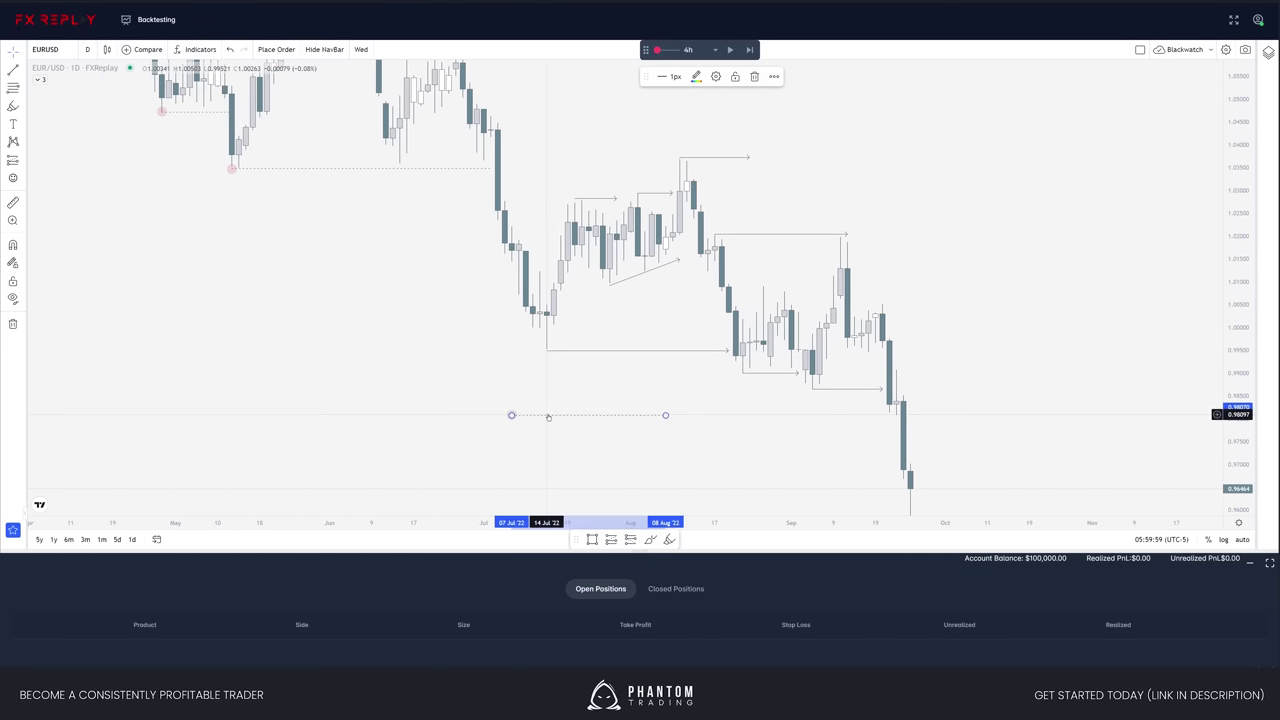
mouse_move(545, 414)
left_mouse_down()
mouse_move(588, 367)
mouse_move(578, 356)
left_mouse_up()
left_click(690, 369)
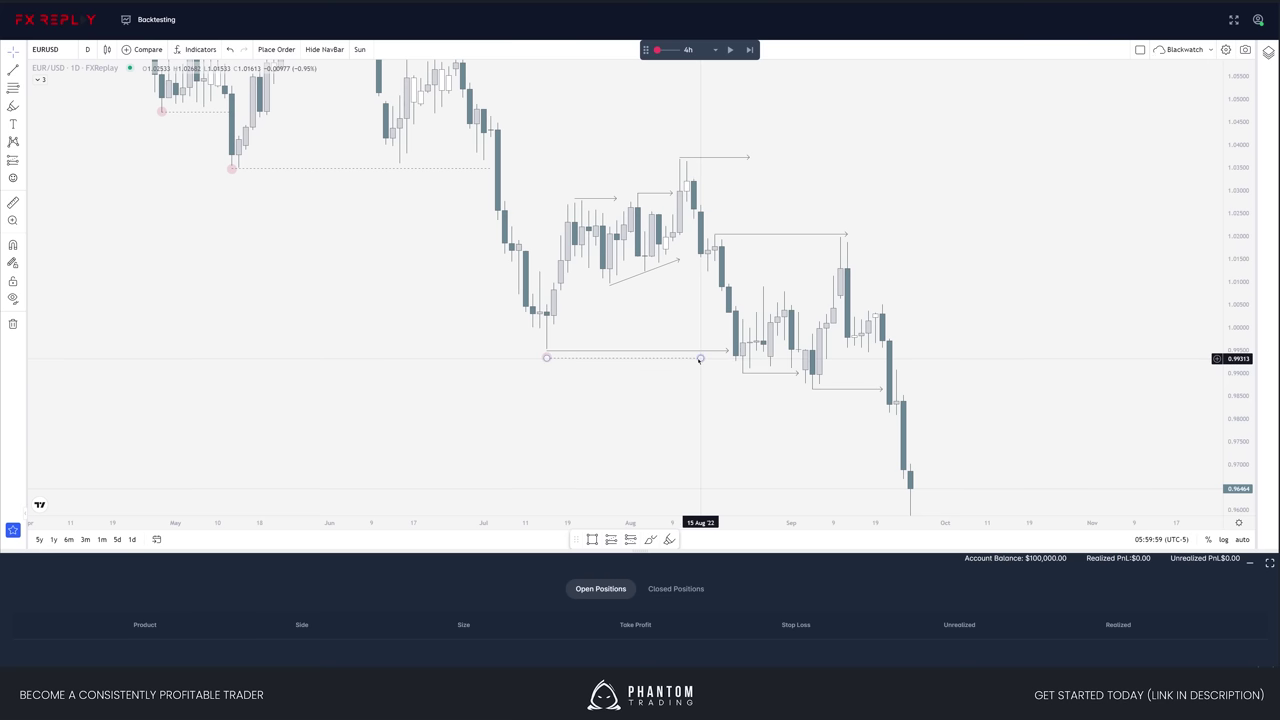
left_click(700, 359)
left_click(1066, 360)
left_click_drag(1066, 360, 949, 389)
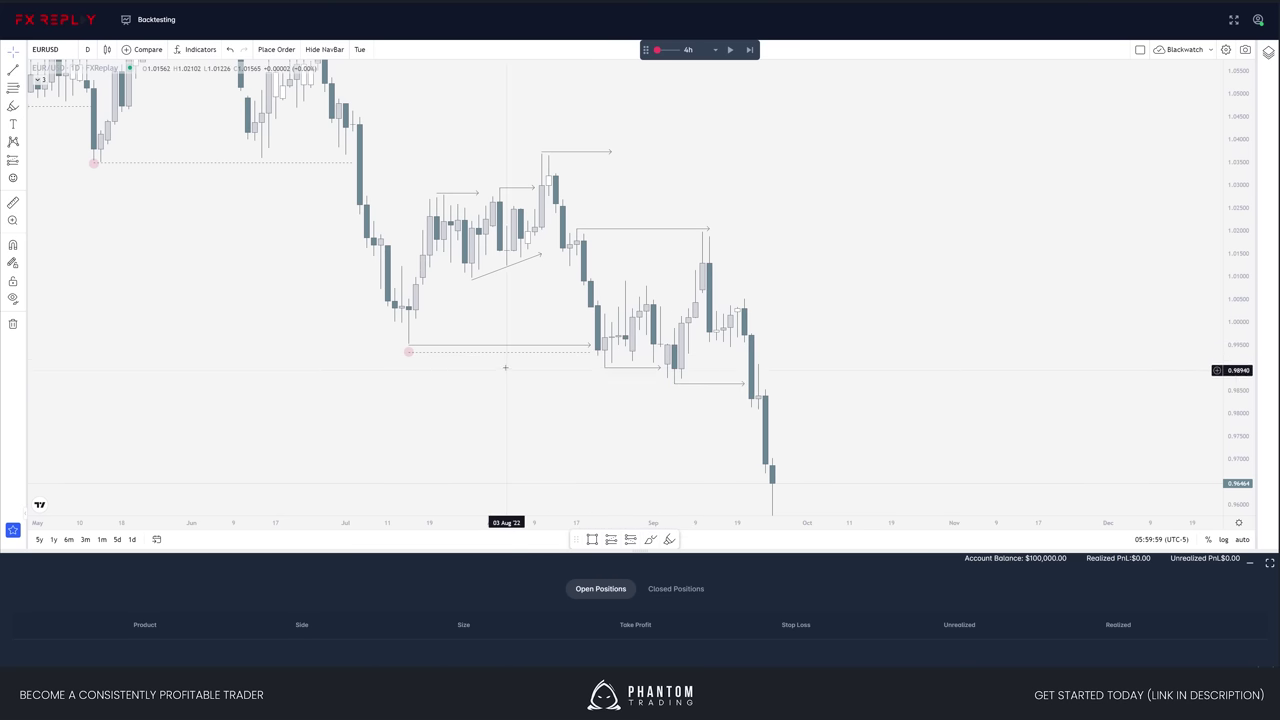
- Place a circled dotted marker beneath the 6 September low at about 0.985, with its line ending at 20 September
left_click_drag(418, 358, 684, 391)
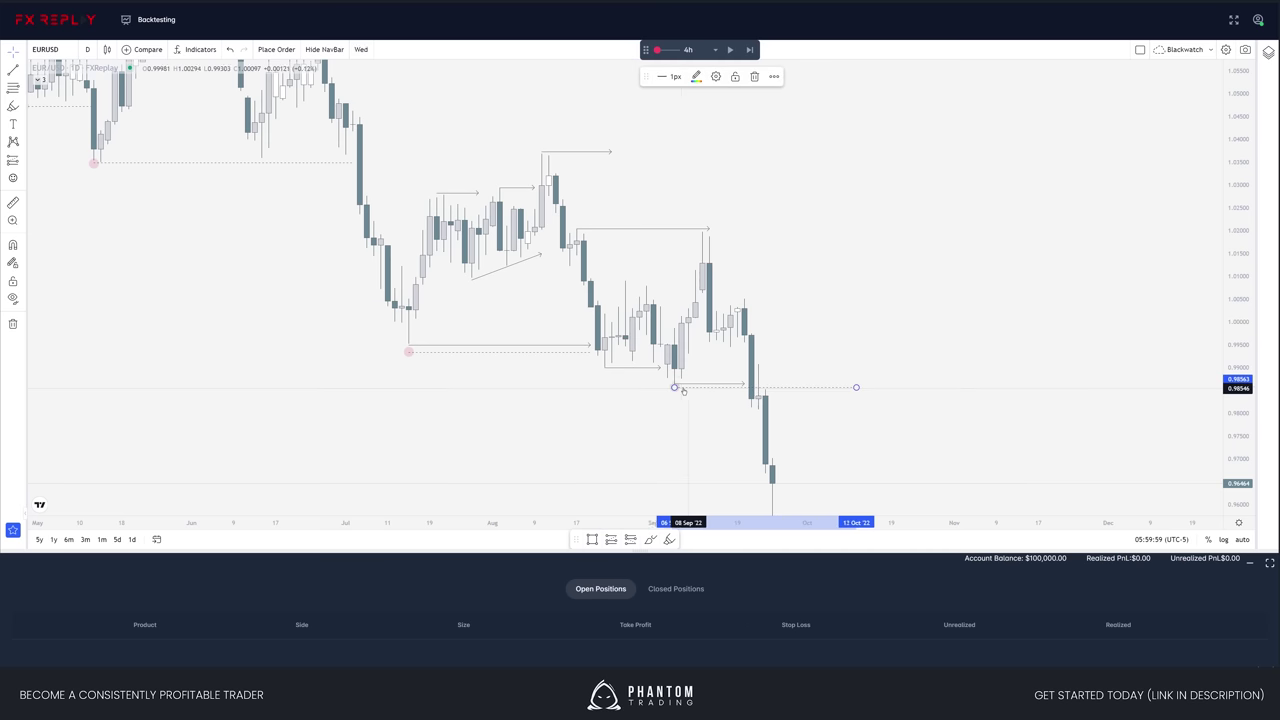
left_click_drag(856, 388, 744, 388)
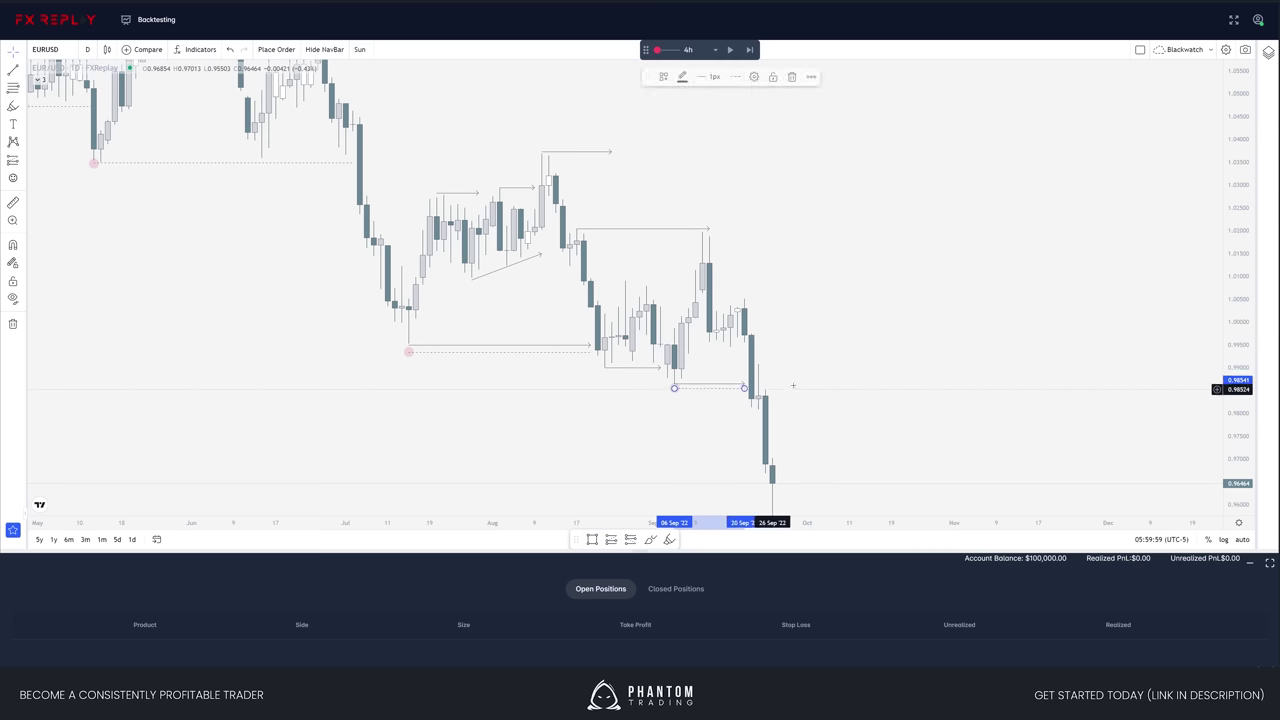
left_click(786, 385)
left_click(716, 389)
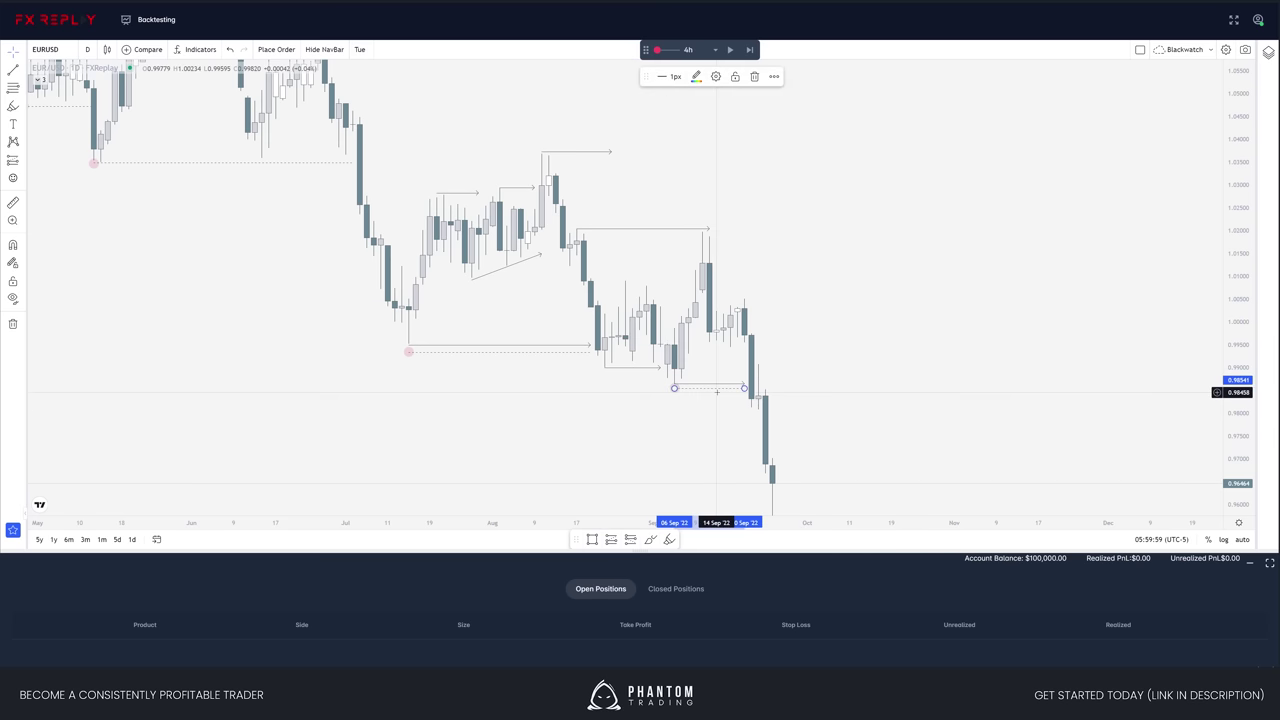
- Place circled dotted markers at the 12 September high at about 1.021 and at the 10 August high at about 1.037
left_click_drag(695, 367, 723, 226)
left_click(803, 249)
left_click_drag(809, 353, 839, 356)
left_click_drag(769, 249, 842, 330)
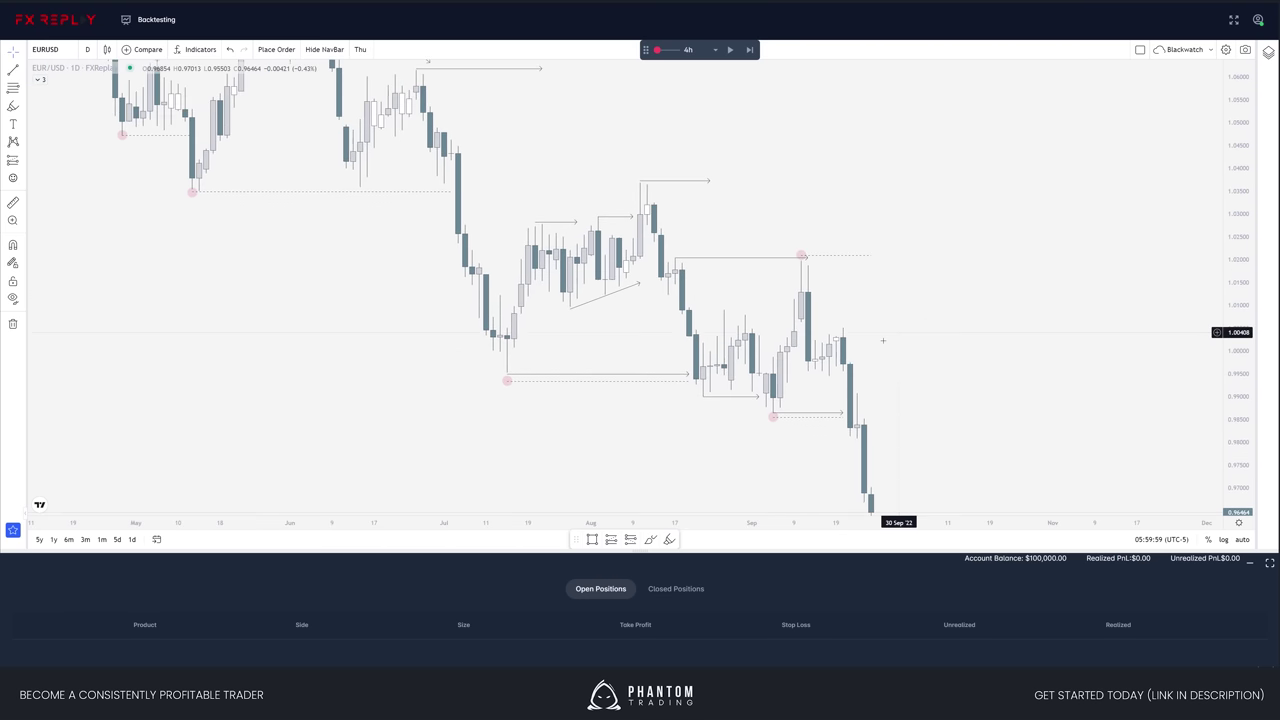
left_click_drag(848, 398, 844, 386)
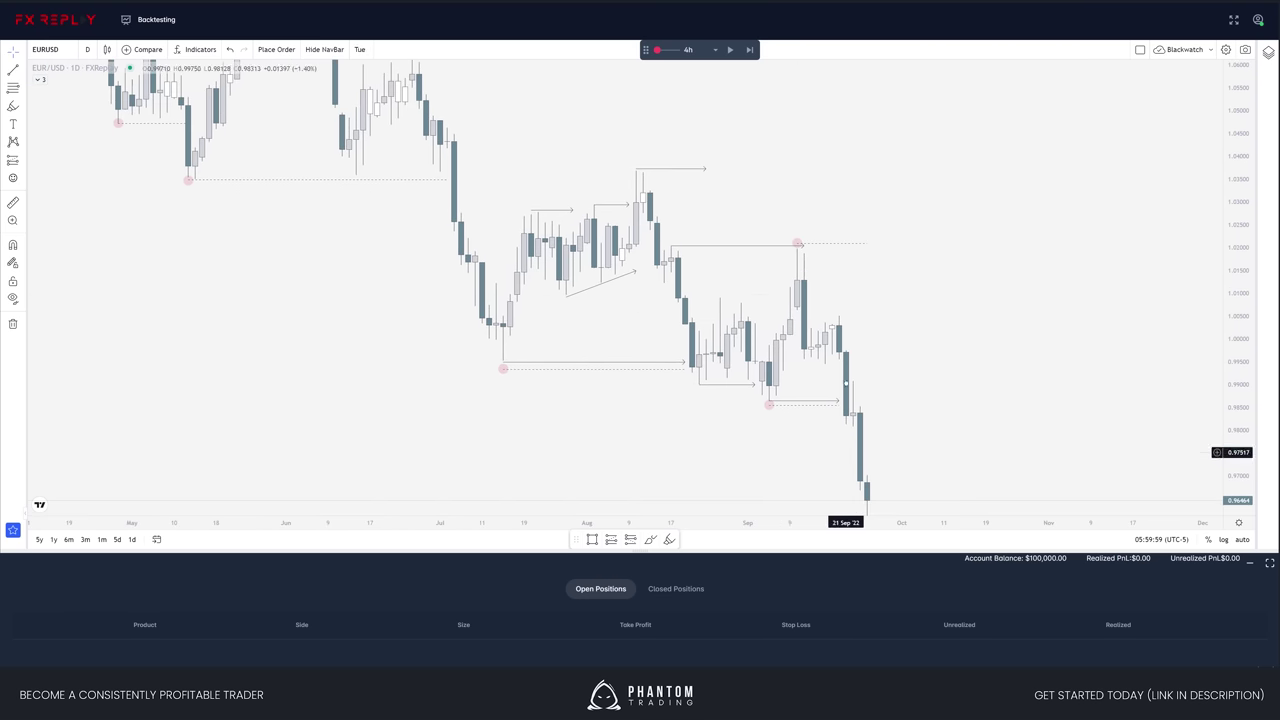
mouse_move(881, 250)
left_mouse_down()
mouse_move(822, 219)
mouse_move(637, 168)
left_mouse_up()
left_click_drag(871, 279, 902, 298)
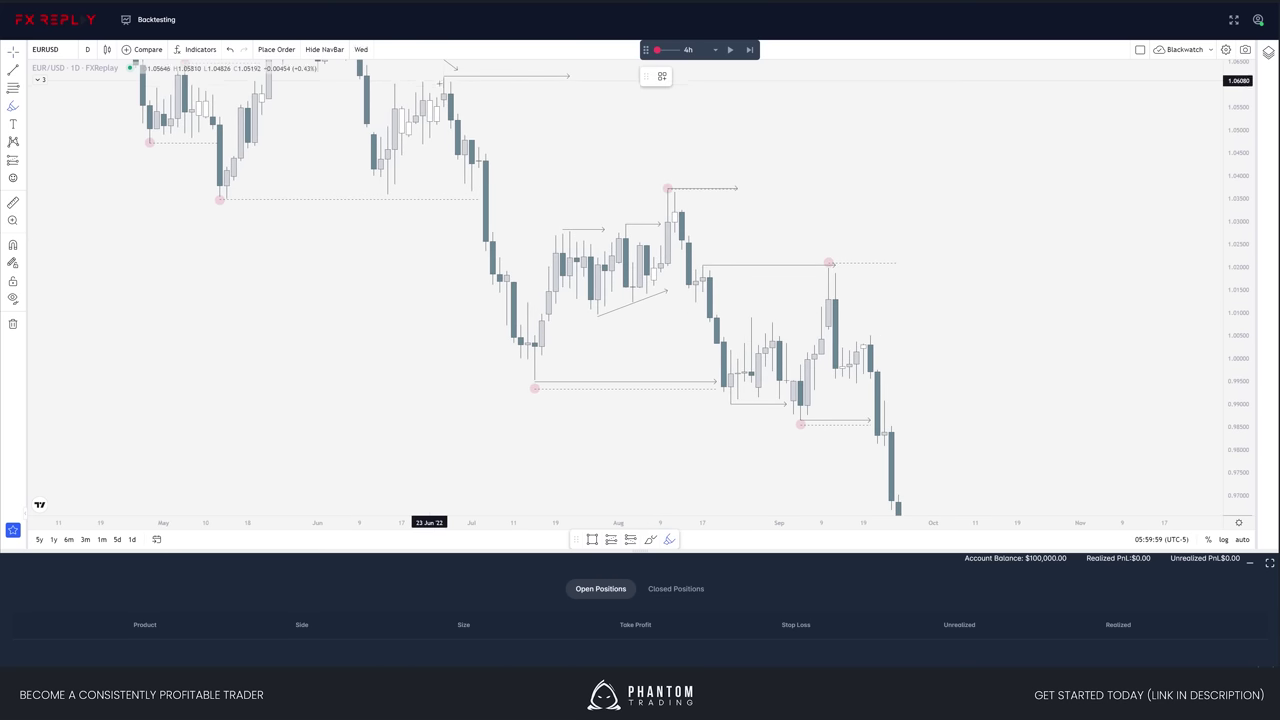
- Trace the downtrend's swings from early June to late September with the highlighter and delete the stroke
left_click(363, 80)
mouse_move(365, 88)
left_mouse_down()
mouse_move(522, 384)
mouse_move(664, 188)
mouse_move(795, 422)
mouse_move(832, 268)
mouse_move(898, 512)
left_mouse_up()
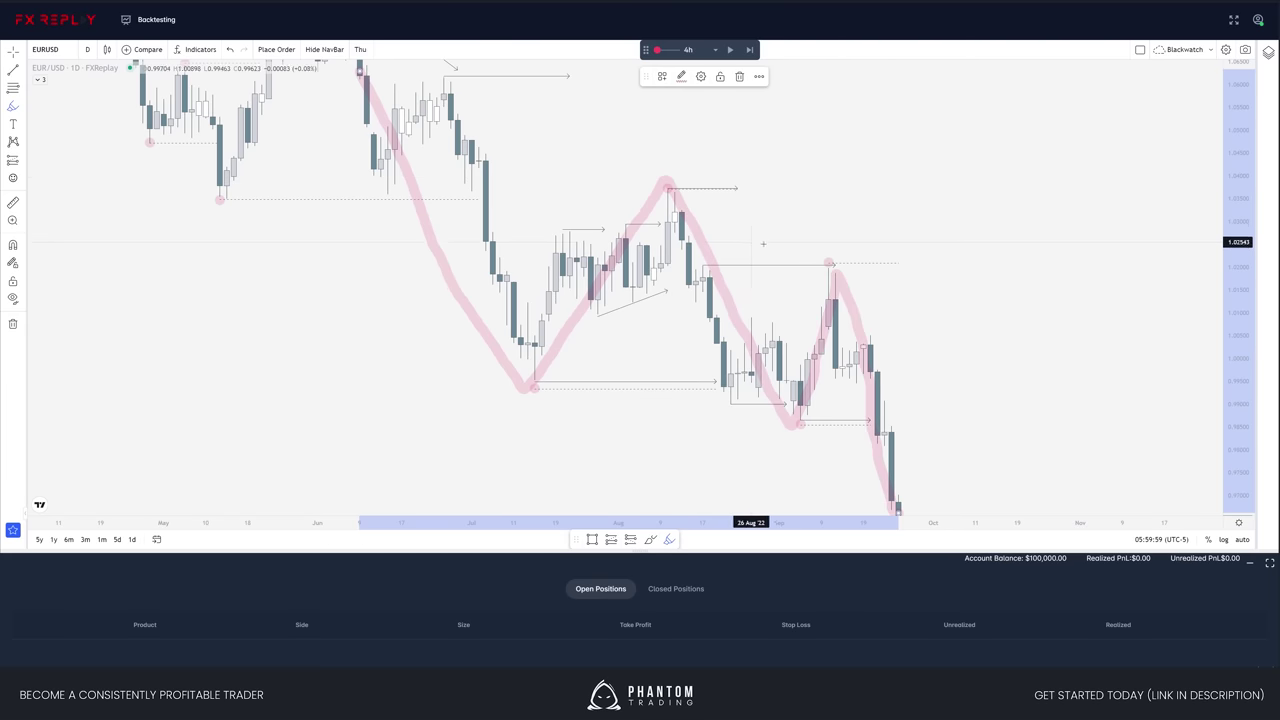
key("Delete")
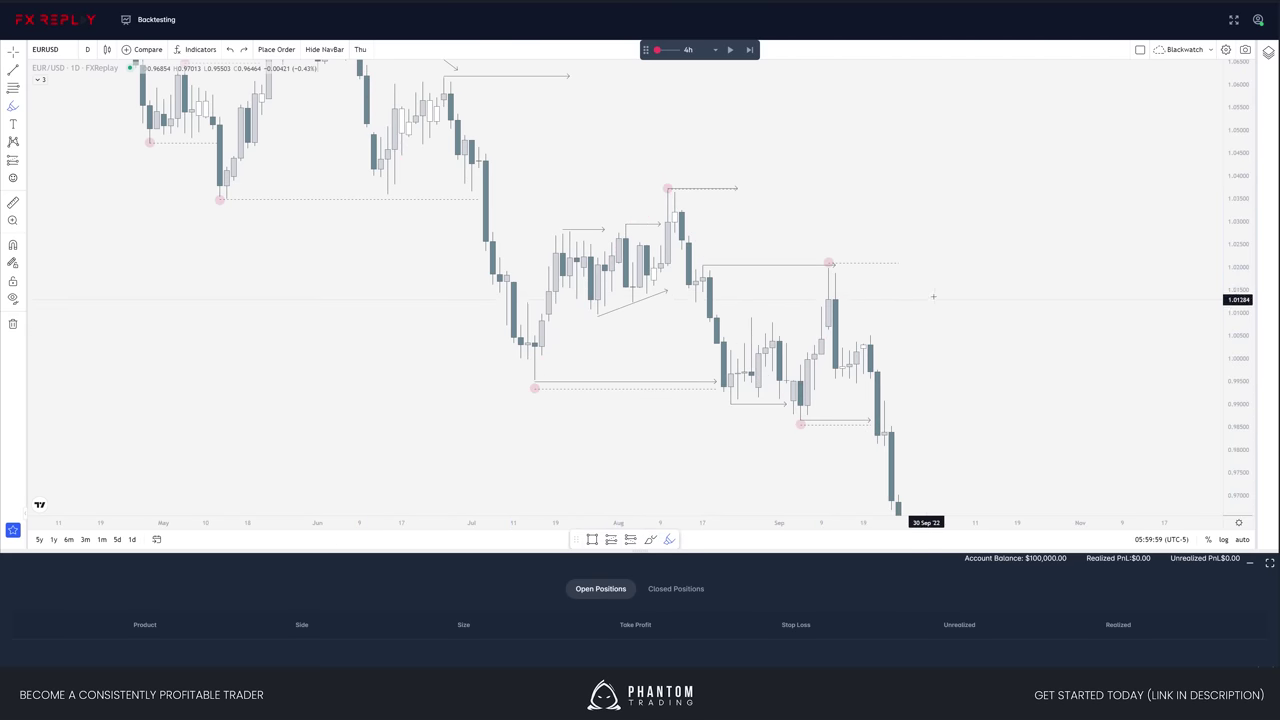
- Draw a horizontal arrow at about 1.005 extending forward from the 20 September high
left_click_drag(953, 349, 977, 239)
scroll(977, 239, "up", 3)
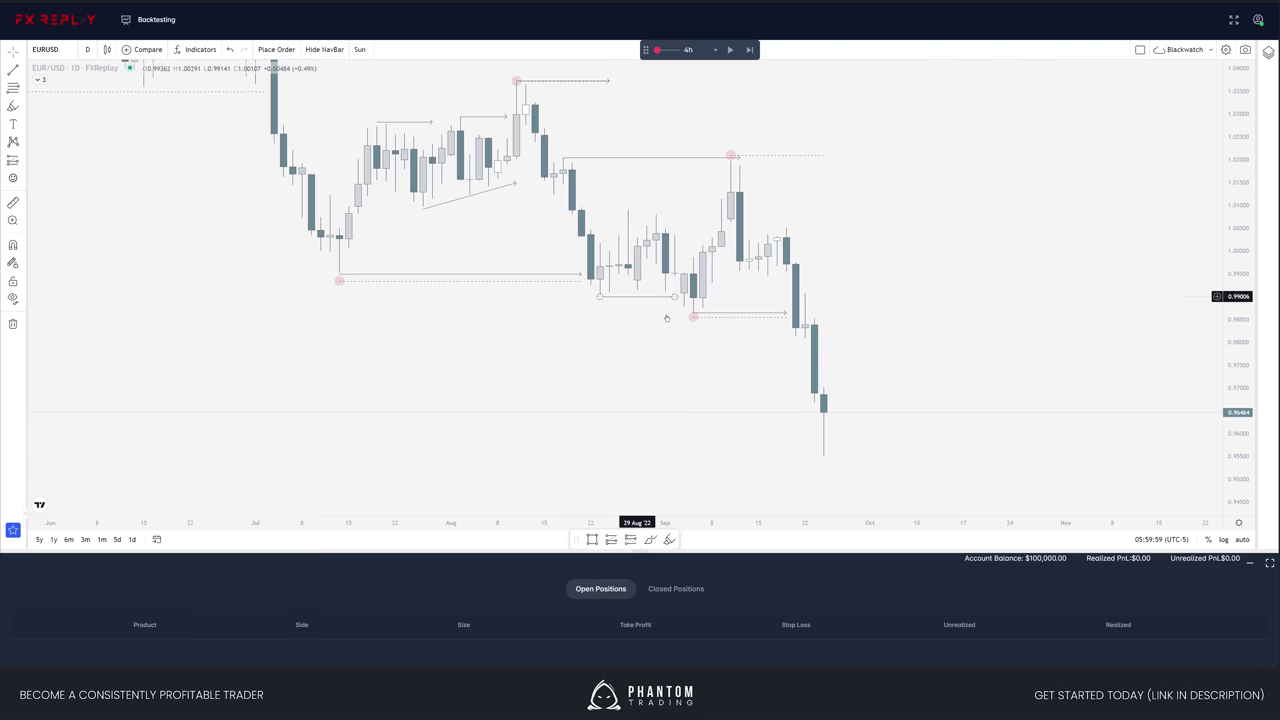
scroll(712, 335, "down", 3)
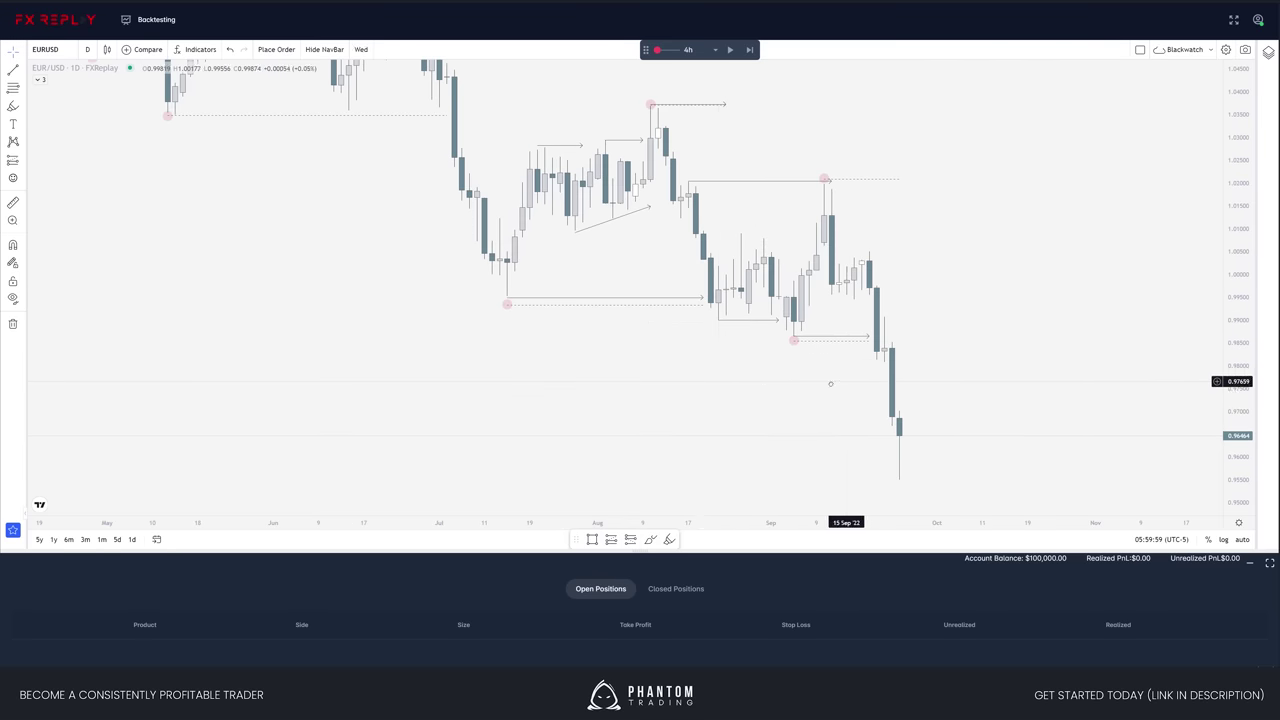
mouse_move(897, 313)
left_mouse_down()
mouse_move(863, 312)
mouse_move(823, 343)
left_mouse_up()
left_click(847, 212)
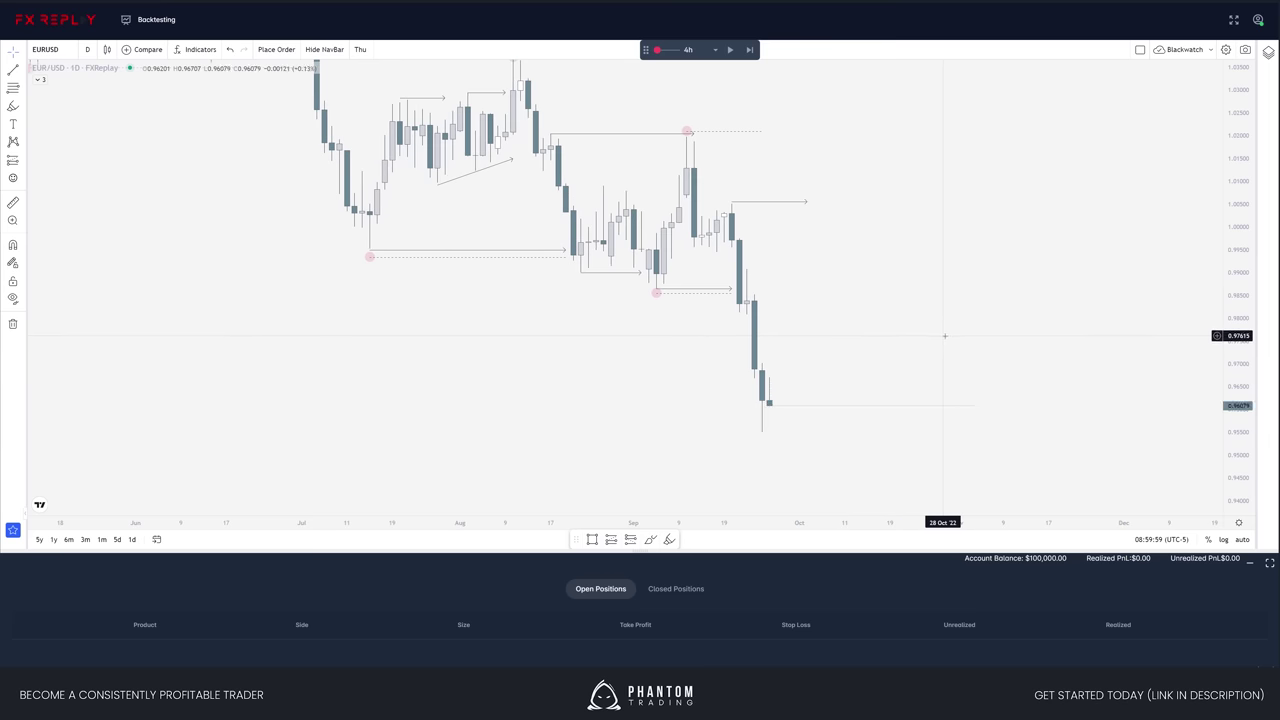
- Draw a horizontal arrow beneath the late September lows at about 0.953 and advance the replay to 4 October 2022
left_click(754, 440)
left_click(822, 440)
left_click(783, 446)
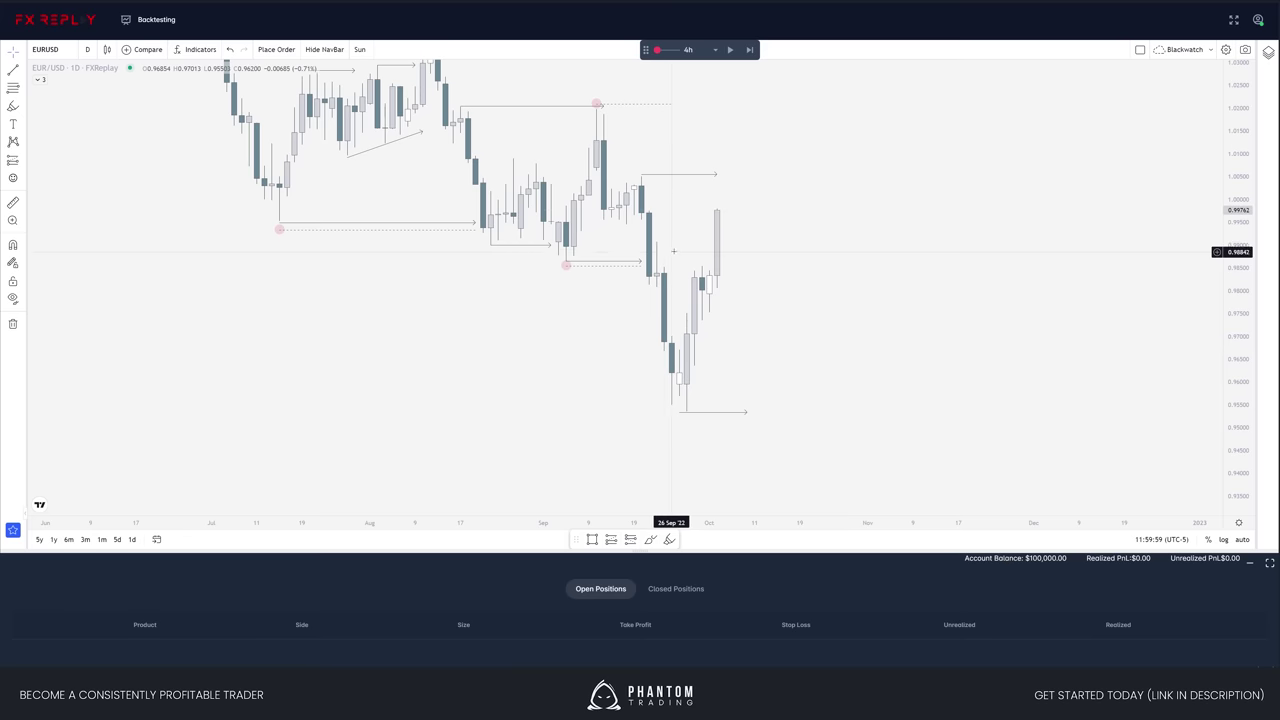
- Draw horizontal arrows from the 22 September high at about 0.990 to 30 September and forward from the 12 September high at about 1.019
left_click_drag(656, 243, 701, 243)
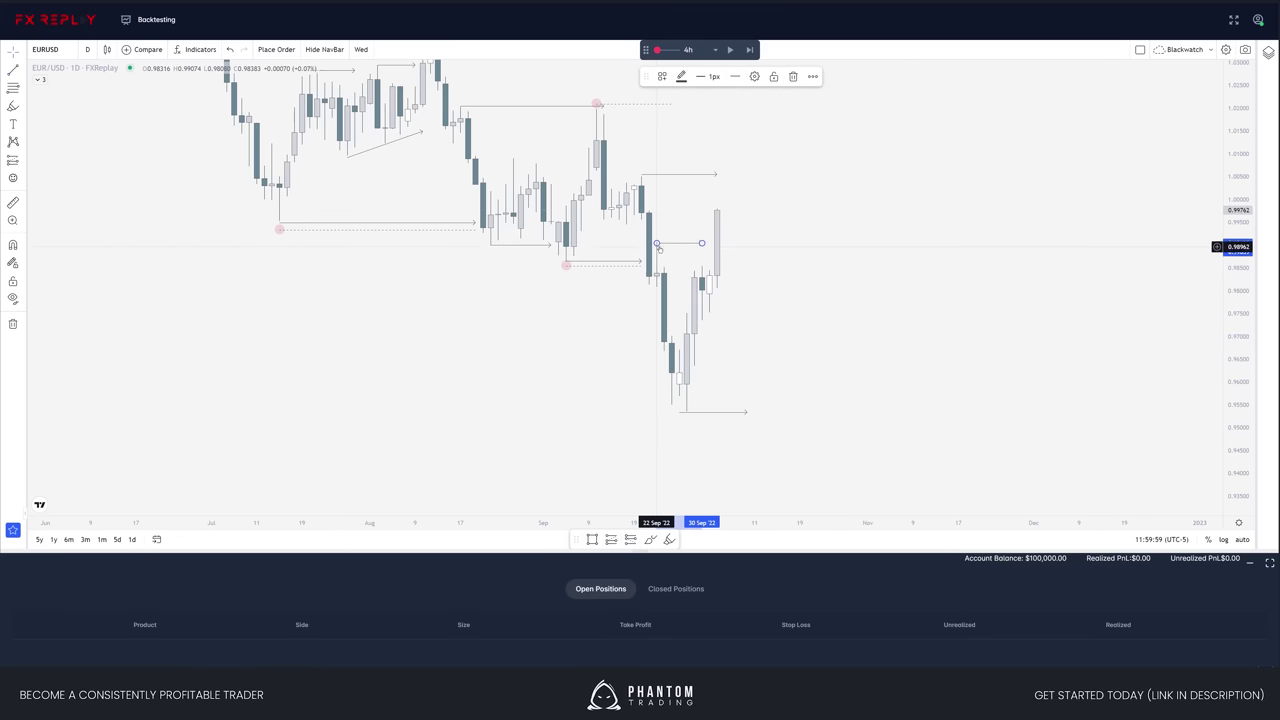
left_click_drag(731, 289, 737, 287)
left_click_drag(828, 277, 871, 286)
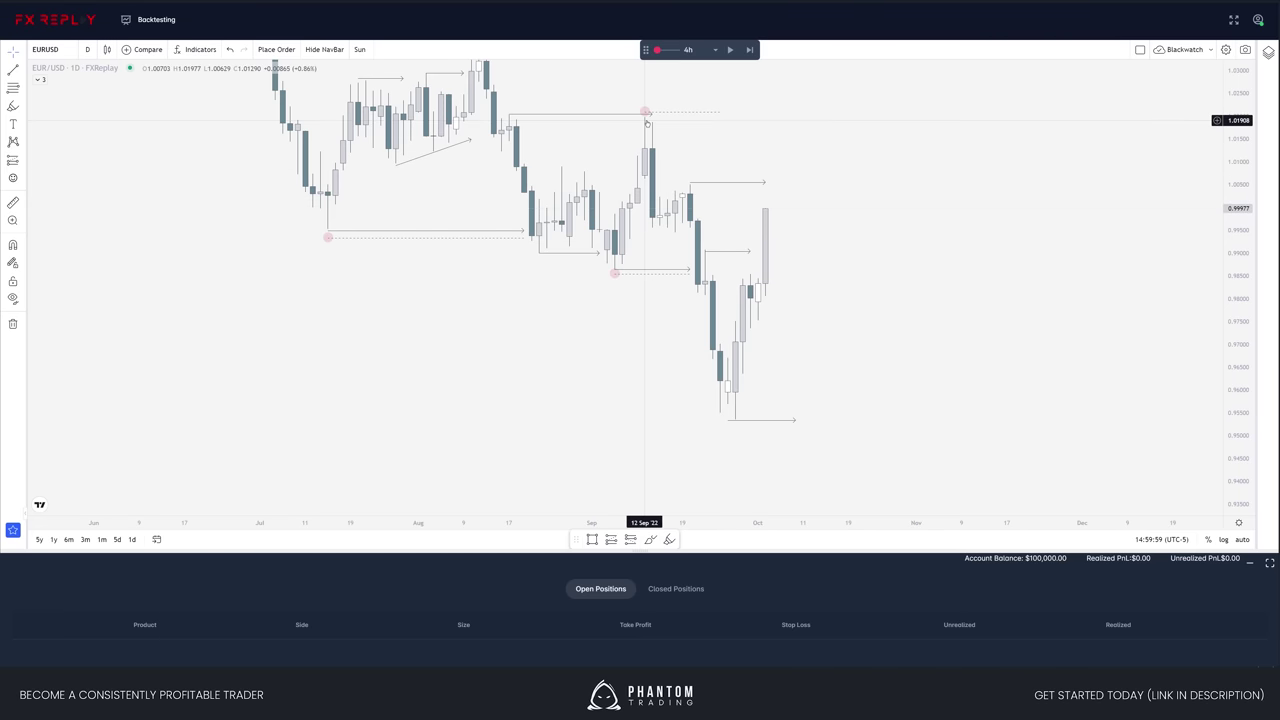
left_click_drag(710, 125, 880, 252)
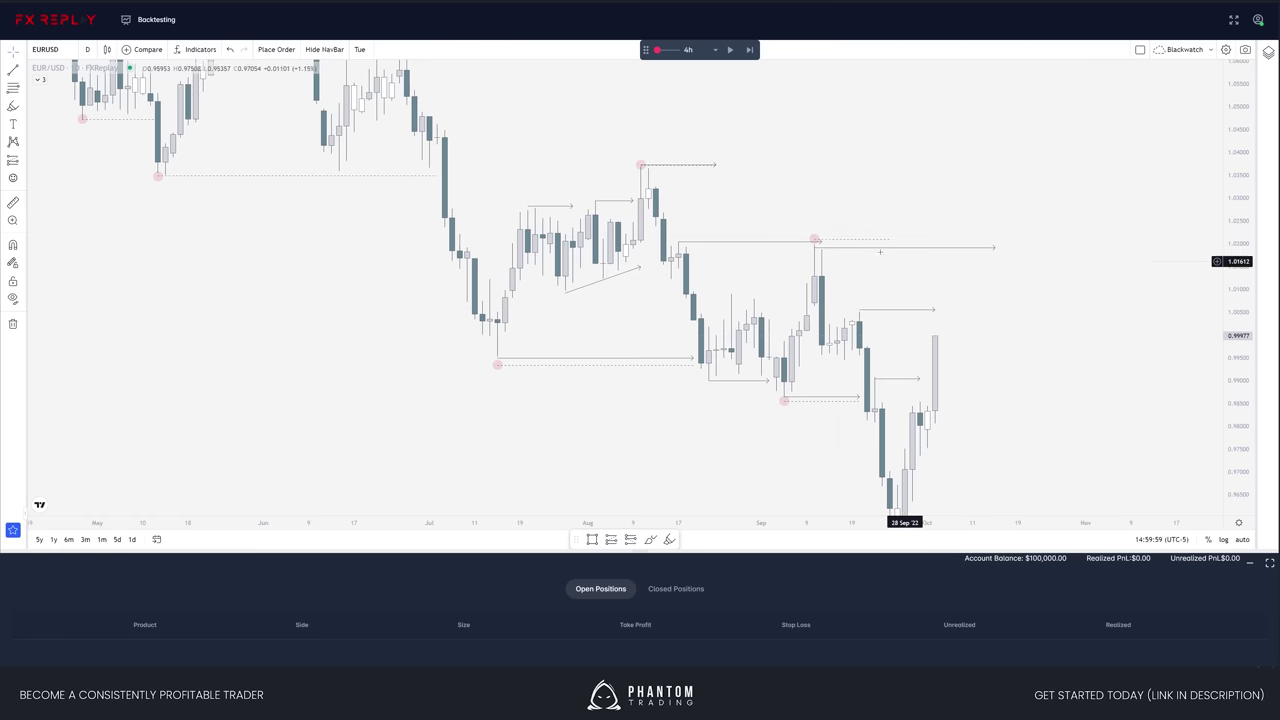
- Draw a descending arrow from the late June high at about 1.061 to the 13 September high at about 1.020
mouse_move(874, 207)
left_mouse_down()
mouse_move(1000, 274)
mouse_move(965, 298)
mouse_move(857, 190)
left_mouse_up()
key("alt+t")
left_click(505, 150)
left_click(911, 331)
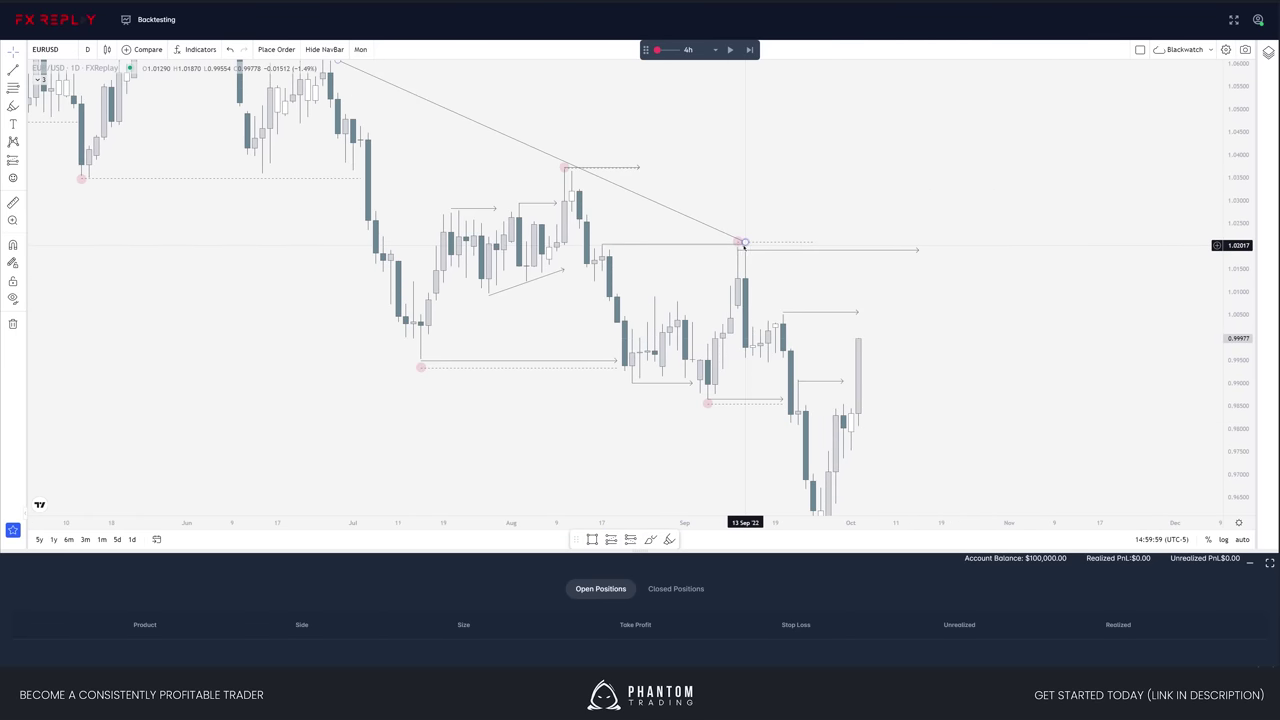
left_click_drag(1071, 344, 949, 271)
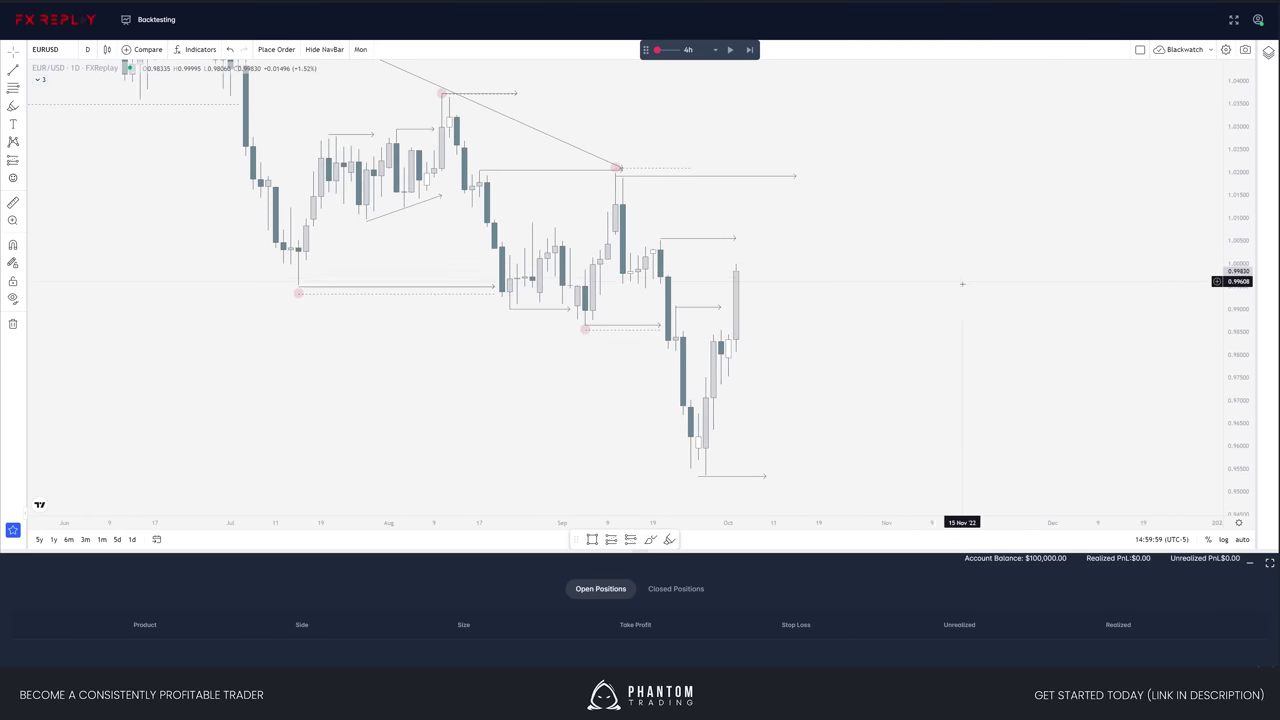
- Advance the replay candle by candle to 18 October 2022
key("shift+Right")
key("shift+Right")
key("shift+Right")
key("shift+Right")
key("shift+Right")
key("shift+Right")
key("shift+Right")
key("shift+Right")
key("shift+Right")
key("shift+Right")
key("shift+Right")
key("shift+Right")
key("shift+Right")
key("shift+Right")
key("shift+Right")
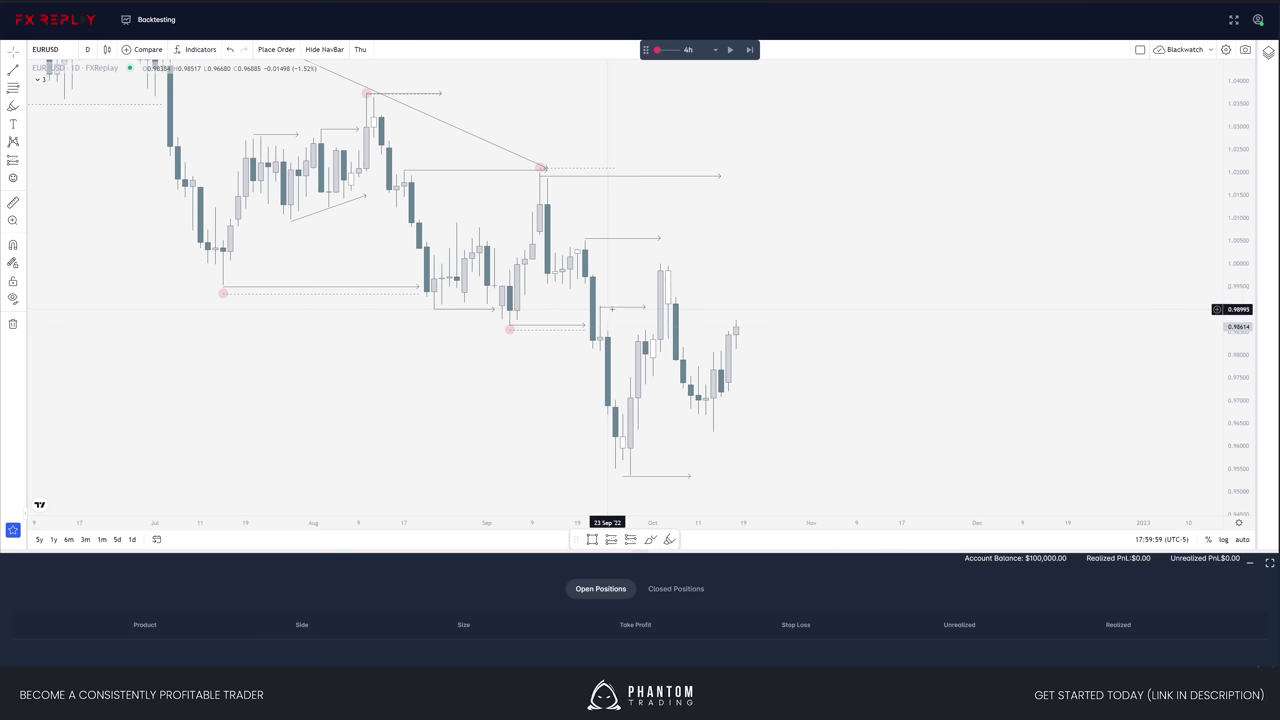
left_click_drag(616, 311, 670, 259)
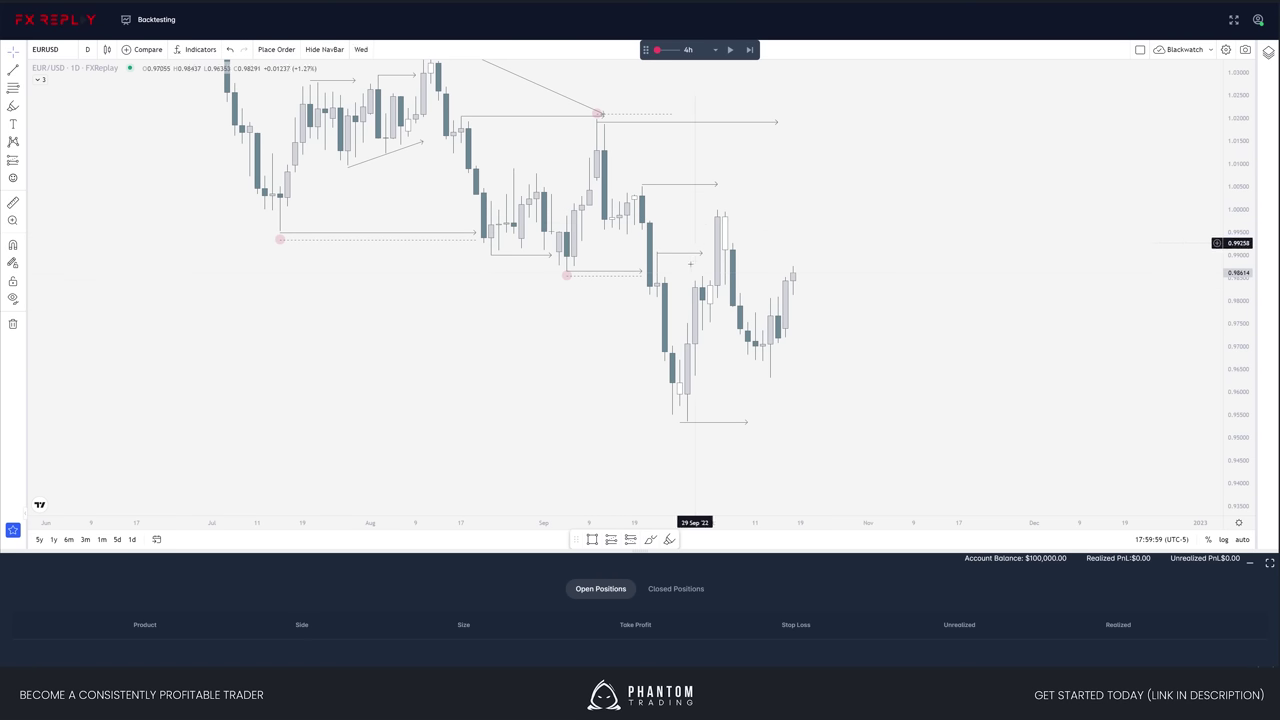
- Advance the replay to 19 October 2022 and draw a horizontal arrow at about 0.963 forward from the 13 October low
key("shift+Right")
key("shift+Right")
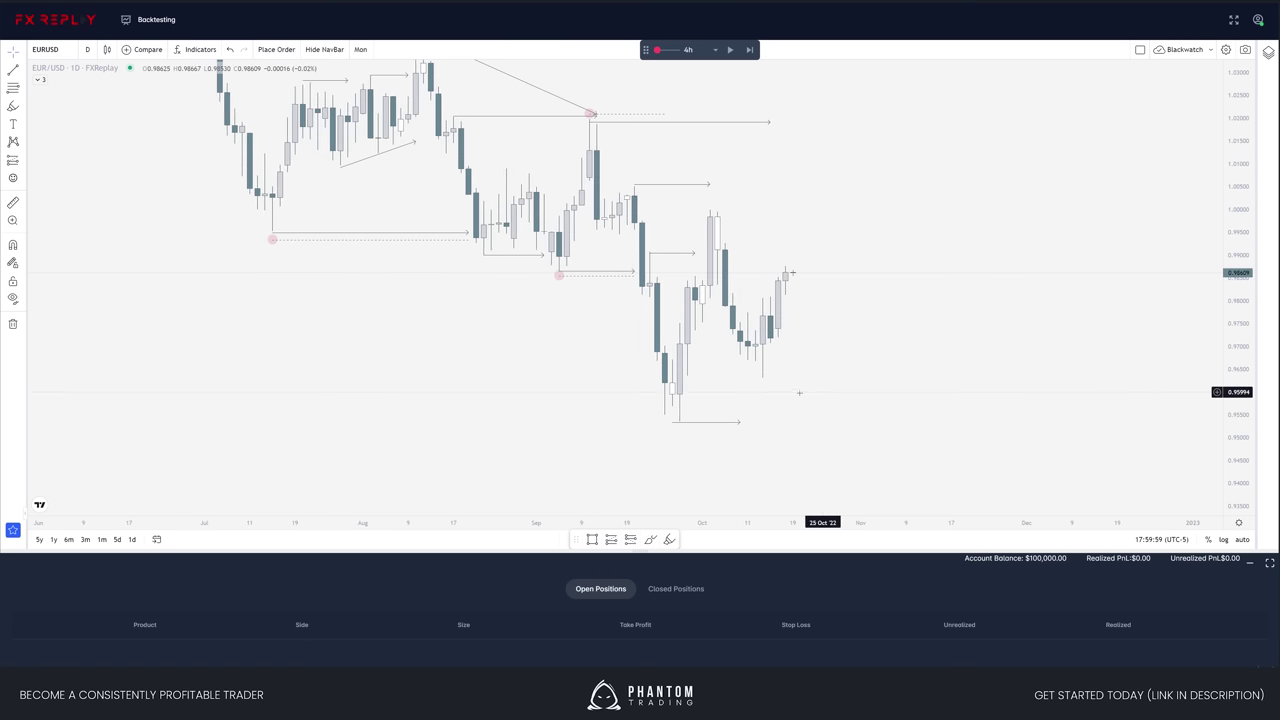
left_click(762, 378)
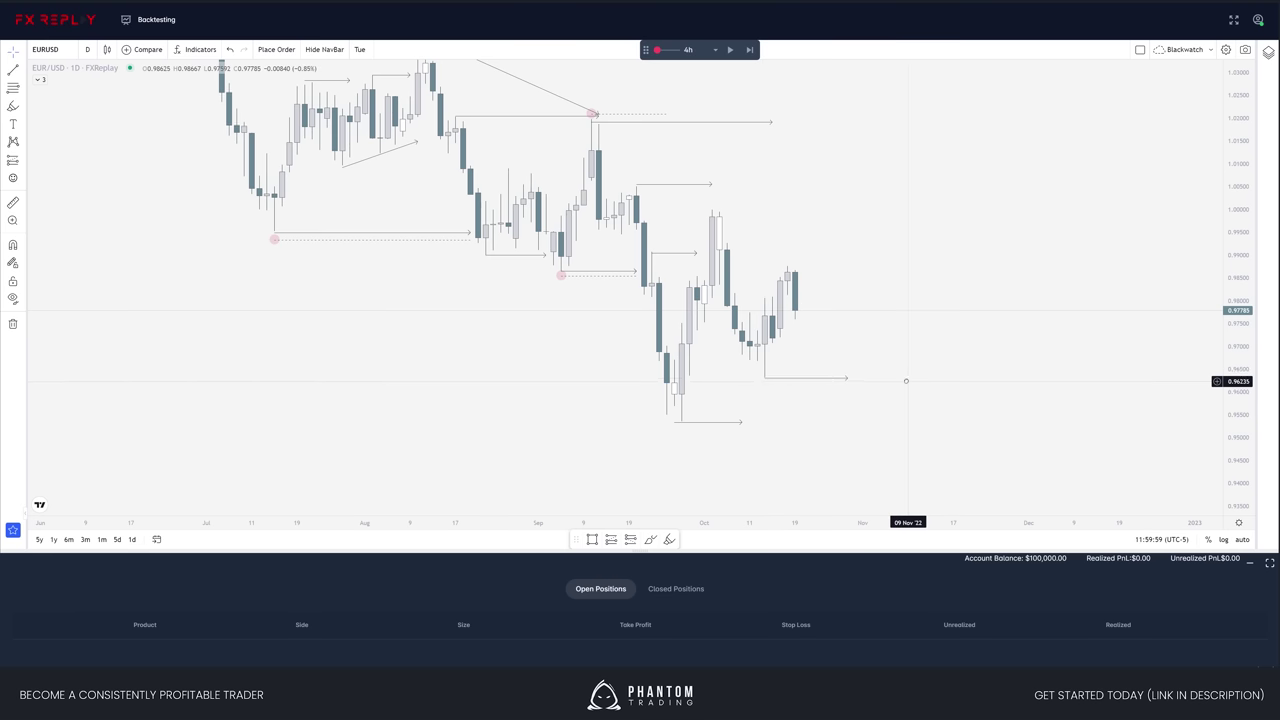
- Draw a horizontal arrow at about 1.000 forward from the early October high and advance the replay to 27 October 2022
left_click(711, 211)
key("shift+Right")
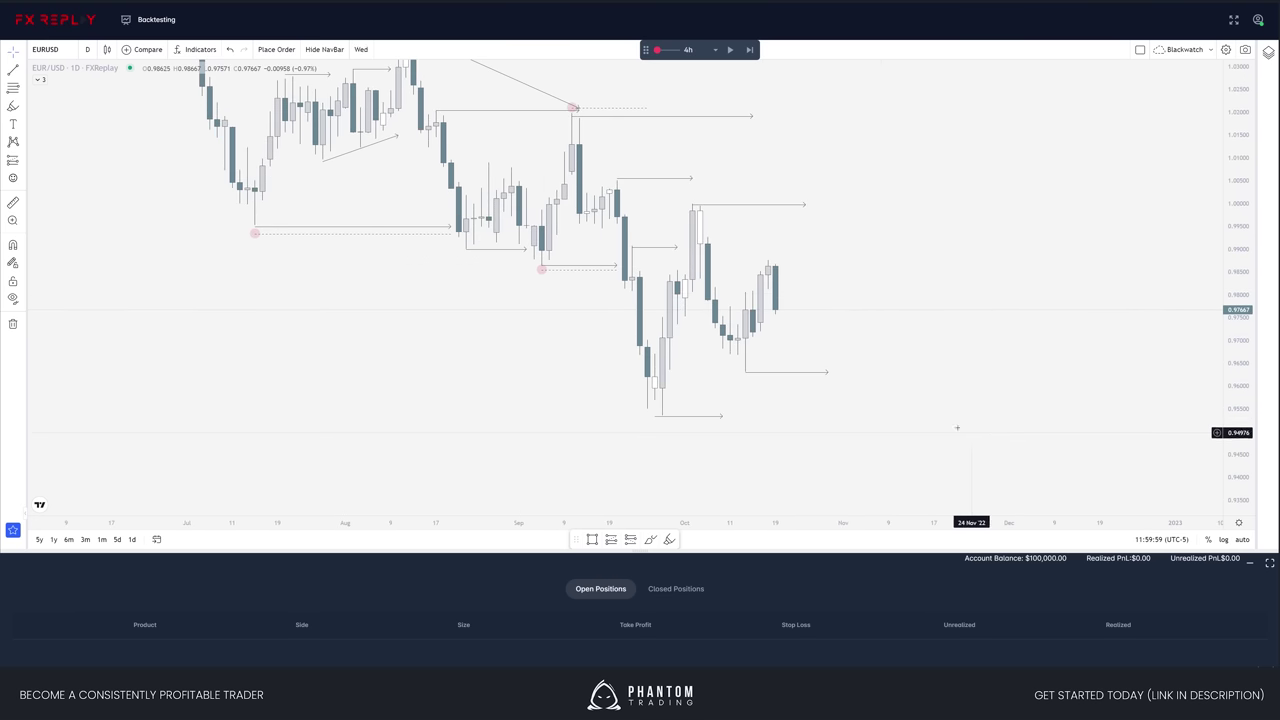
key("shift+Right")
key("shift+Right")
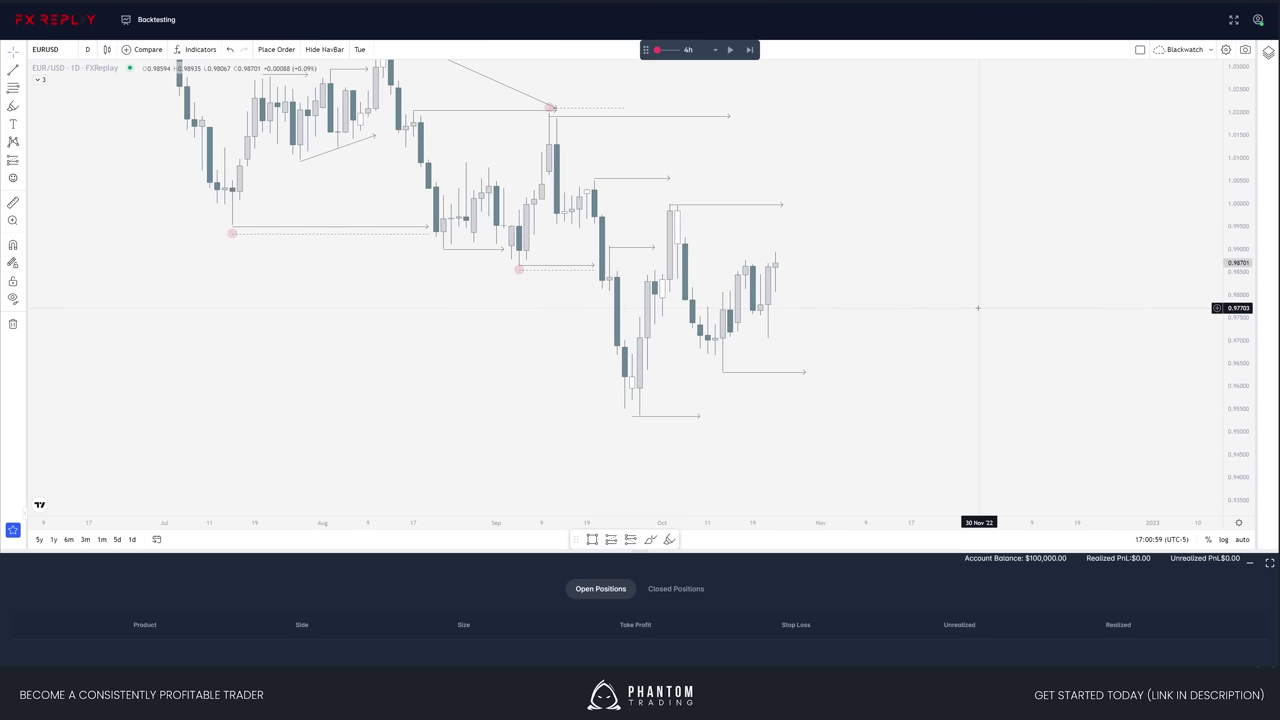
key("shift+Right")
key("shift+Right")
key("shift+Right")
key("shift+Right")
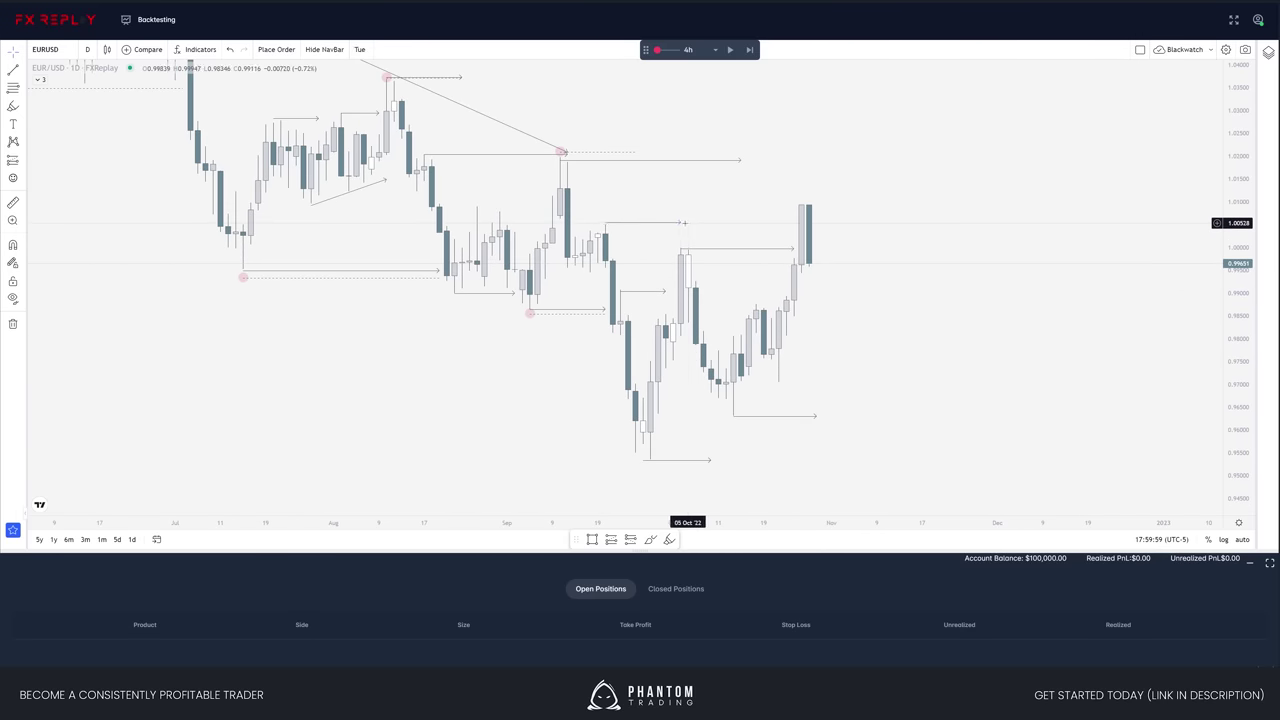
- Extend the horizontal arrow of the 20 September high at about 1.005 to 24 October
left_click_drag(683, 223, 786, 223)
left_click_drag(922, 351, 914, 341)
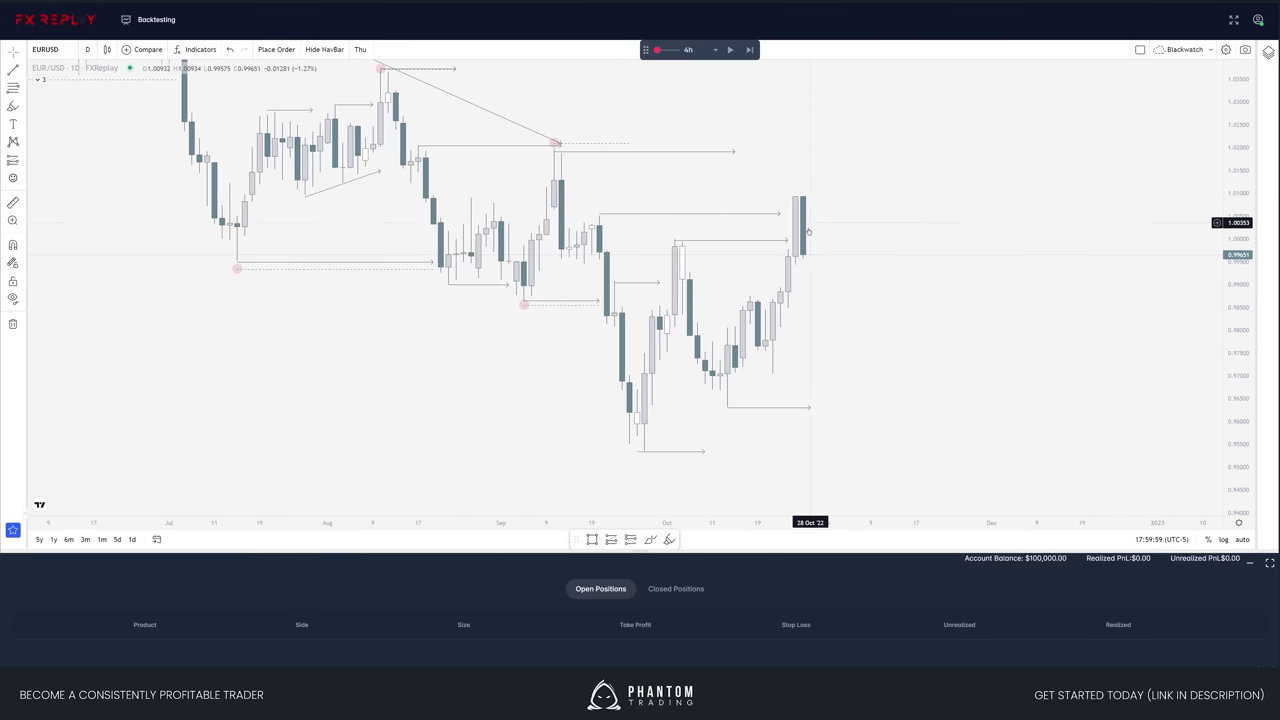
left_click_drag(913, 393, 903, 331)
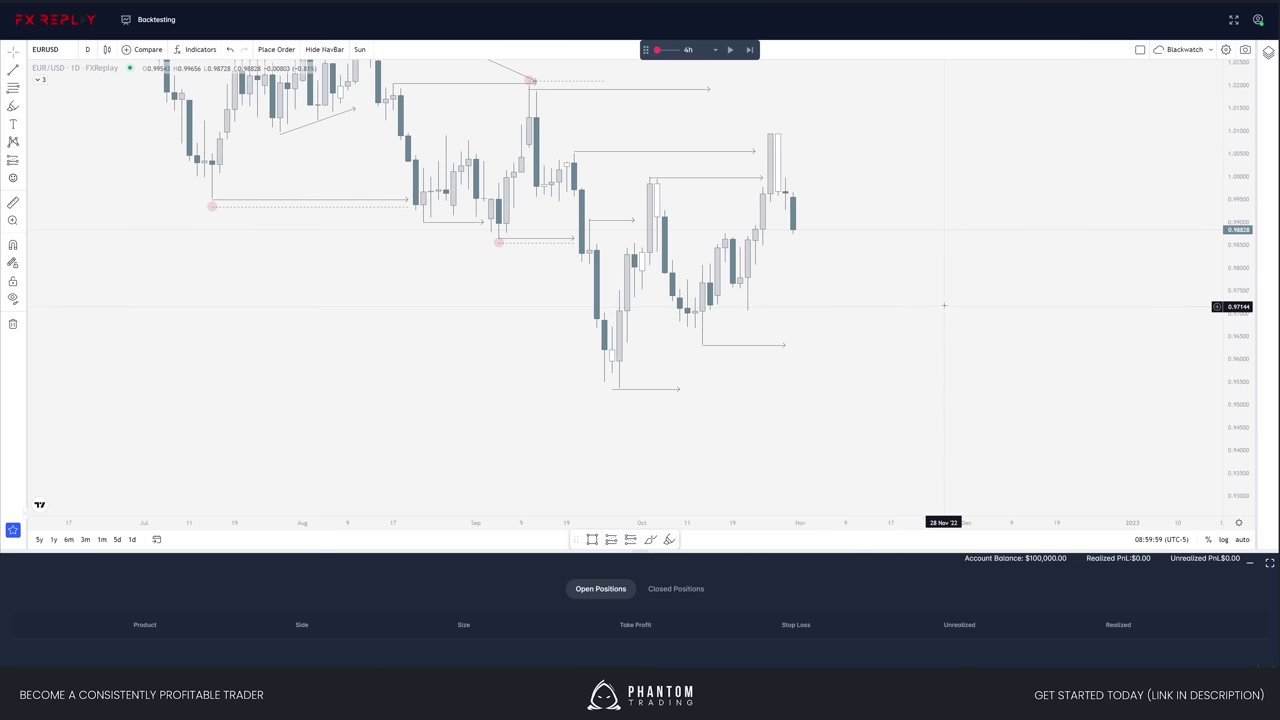
- Draw a descending arrow from the 12 September high at about 1.019 to the late October high at about 1.010
left_click_drag(906, 241, 1037, 371)
scroll(1037, 371, "down", 4)
left_click_drag(882, 176, 972, 272)
mouse_move(1115, 336)
left_mouse_down()
mouse_move(929, 216)
mouse_move(922, 182)
left_mouse_up()
key("alt+t")
left_click(763, 197)
left_click(907, 235)
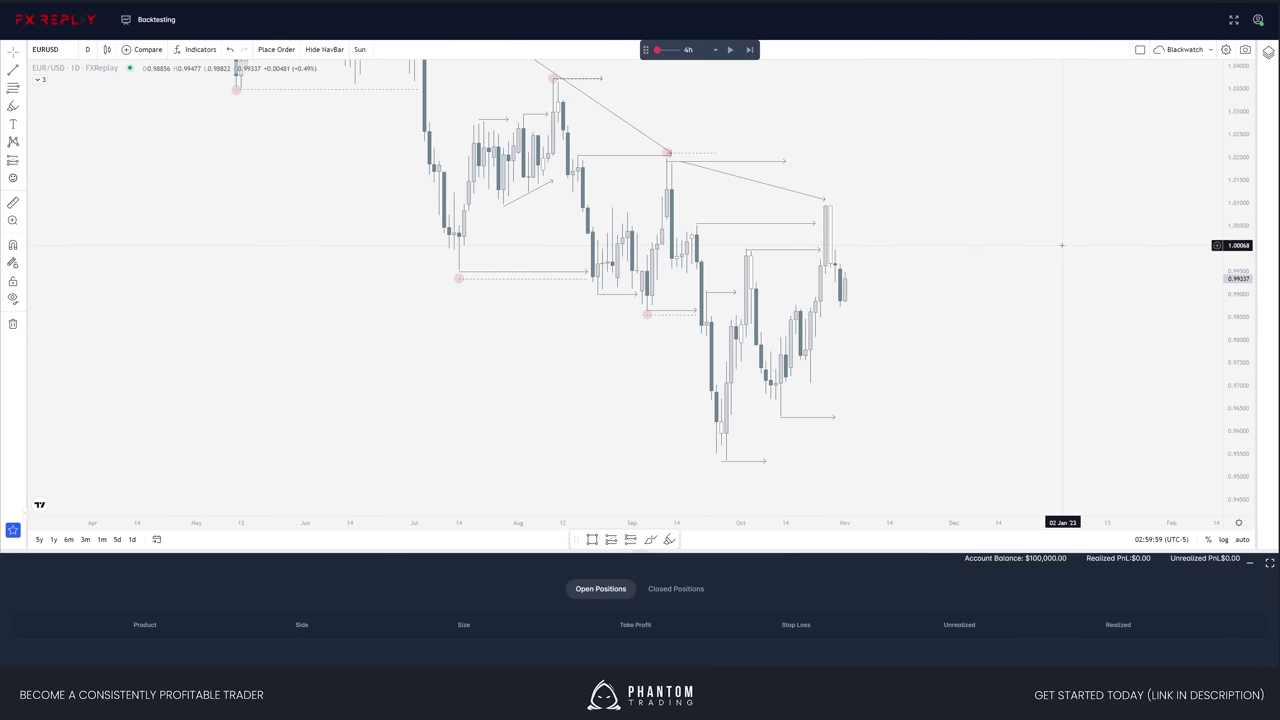
- Advance the replay candle by candle to 17 November 2022
key("shift+Right")
key("shift+Right")
key("shift+Right")
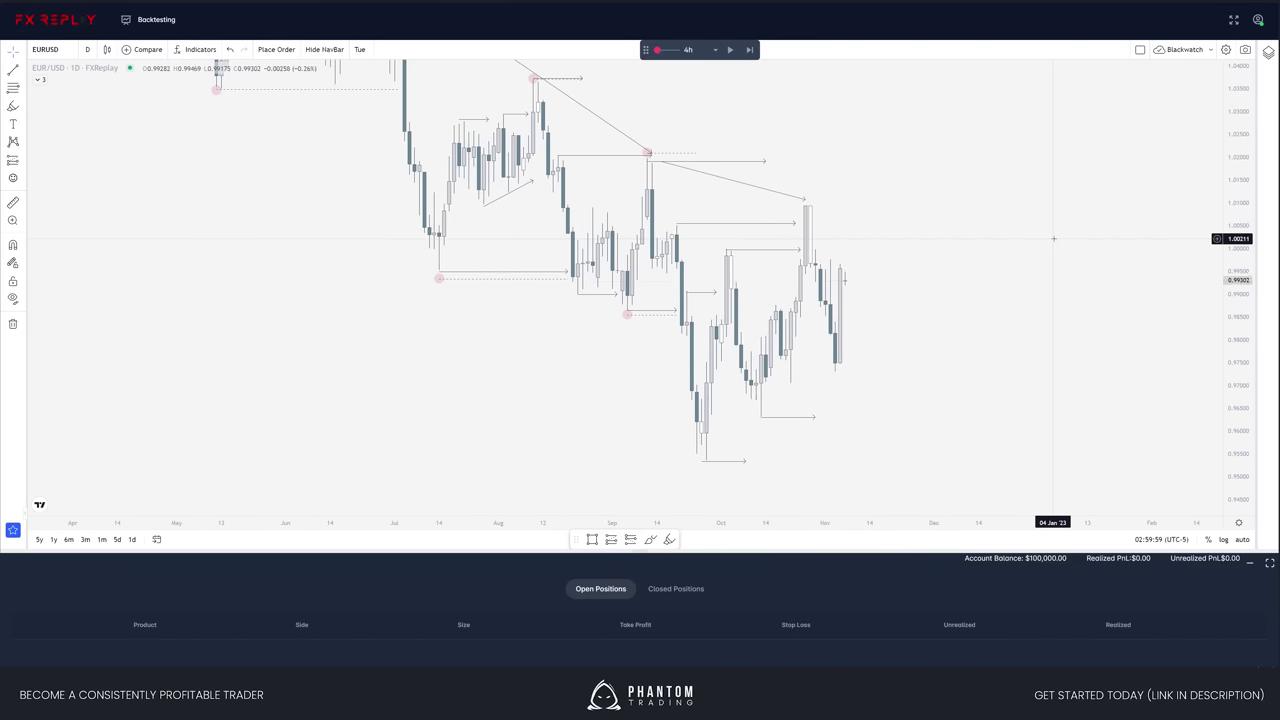
key("shift+Right")
key("shift+Right")
key("shift+Right")
key("shift+Right")
key("shift+Right")
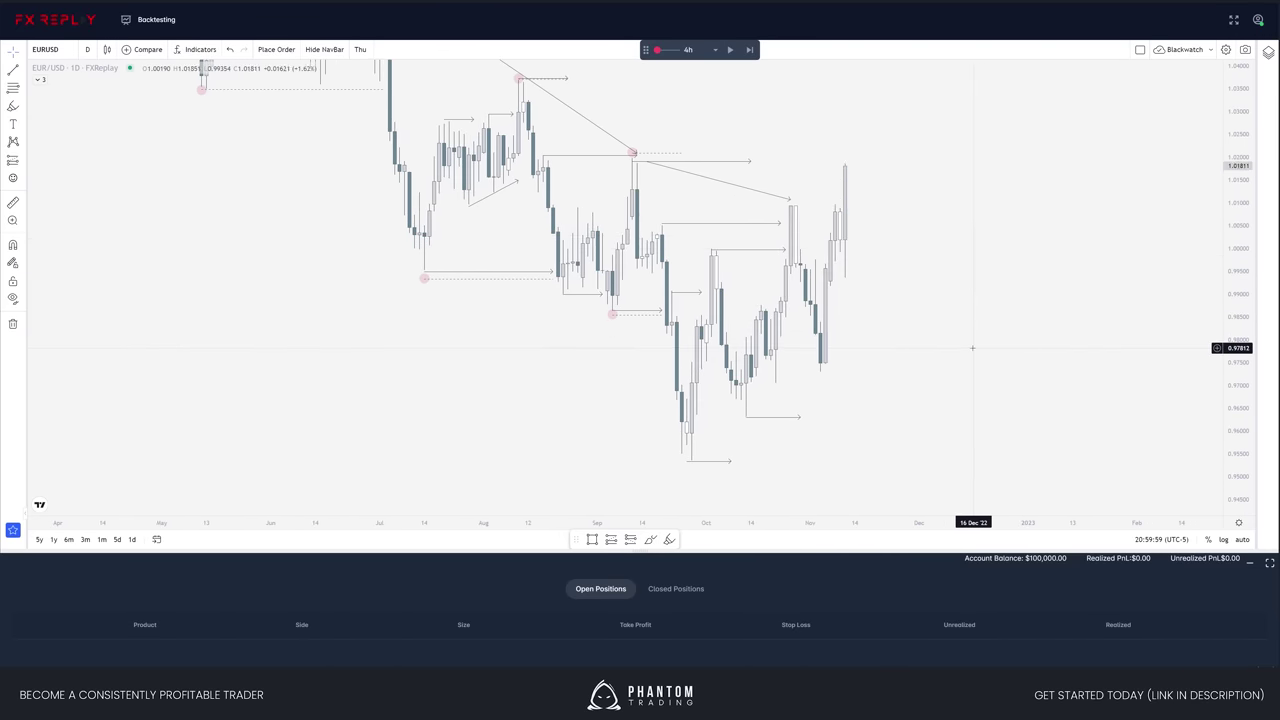
left_click_drag(972, 348, 1082, 394)
scroll(1037, 398, "down", 1)
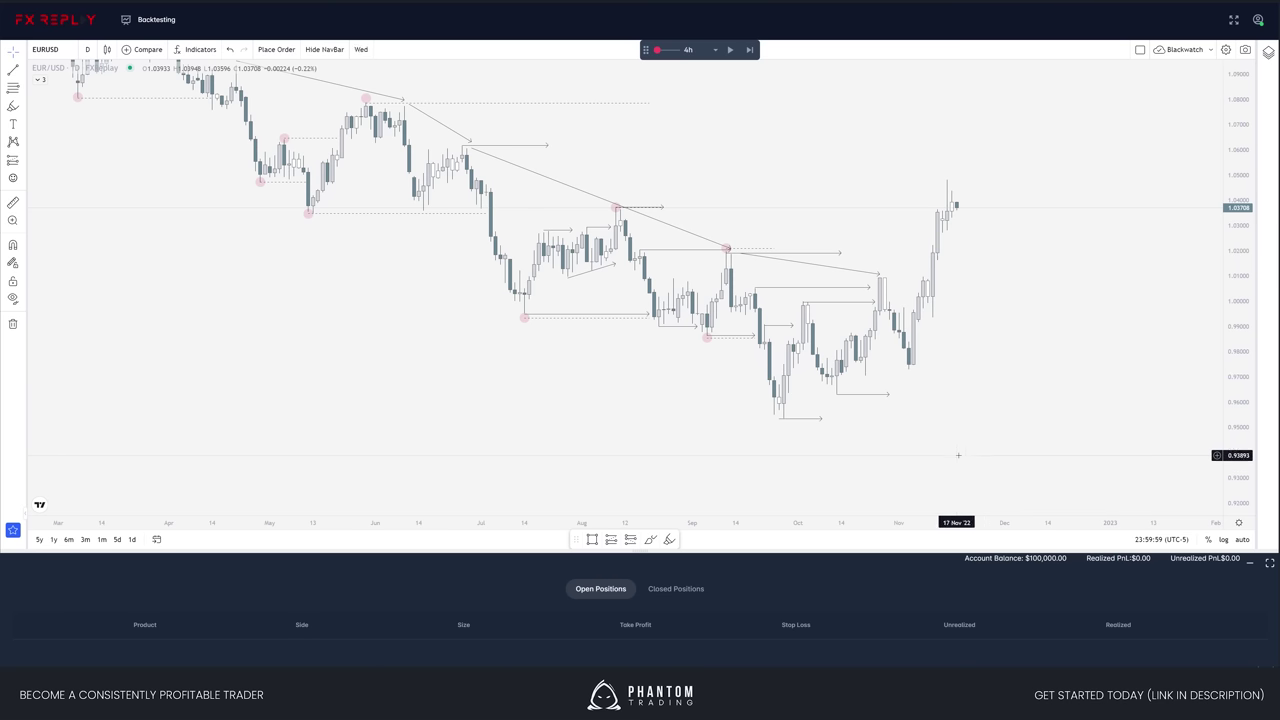
left_click_drag(951, 457, 928, 462)
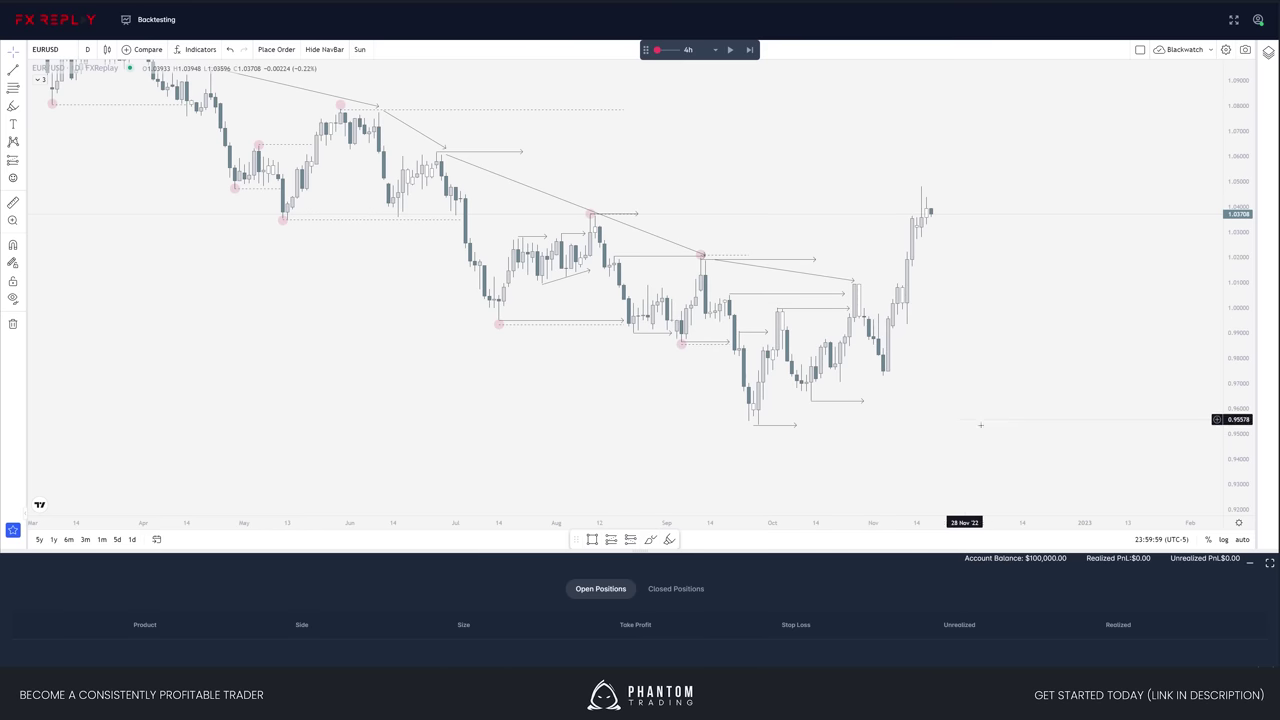
- Select all the arrow and circle drawings on the chart and delete them
left_click_drag(1032, 444, 157, 74)
mouse_move(211, 214)
left_mouse_down()
mouse_move(220, 266)
mouse_move(207, 233)
left_mouse_up()
mouse_move(969, 470)
left_mouse_down()
mouse_move(249, 126)
mouse_move(192, 86)
left_mouse_up()
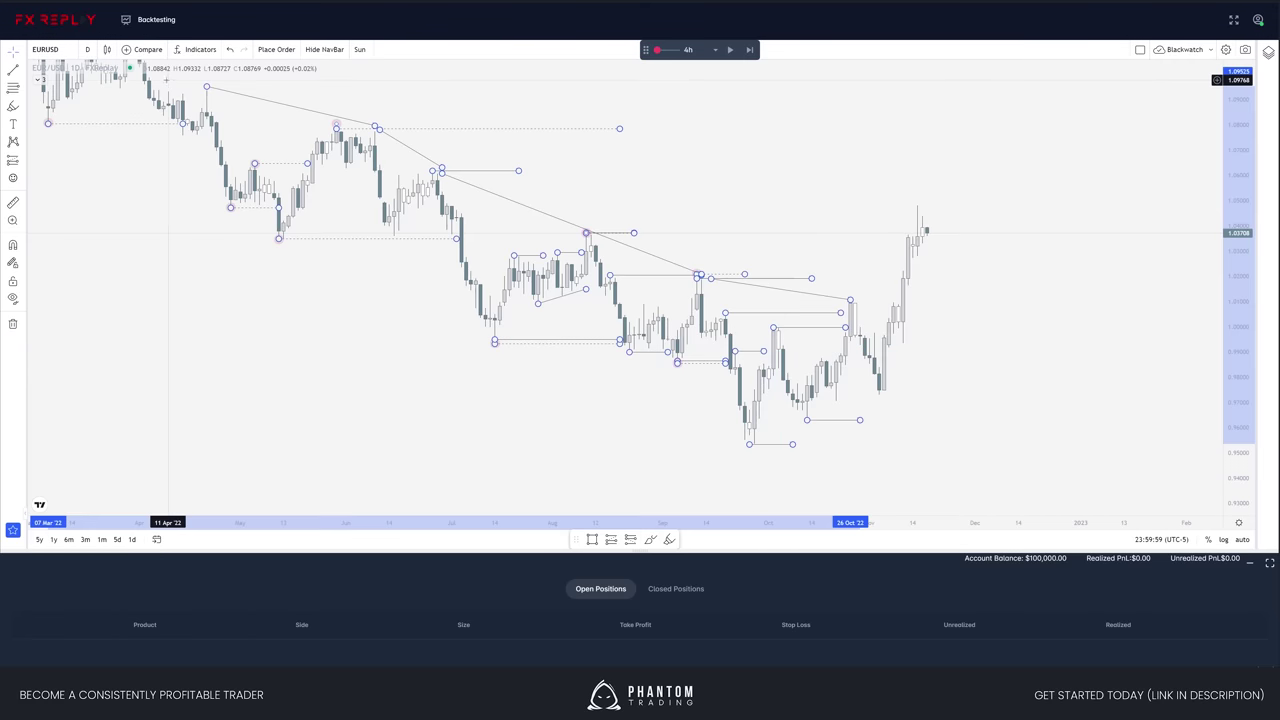
left_click(13, 323)
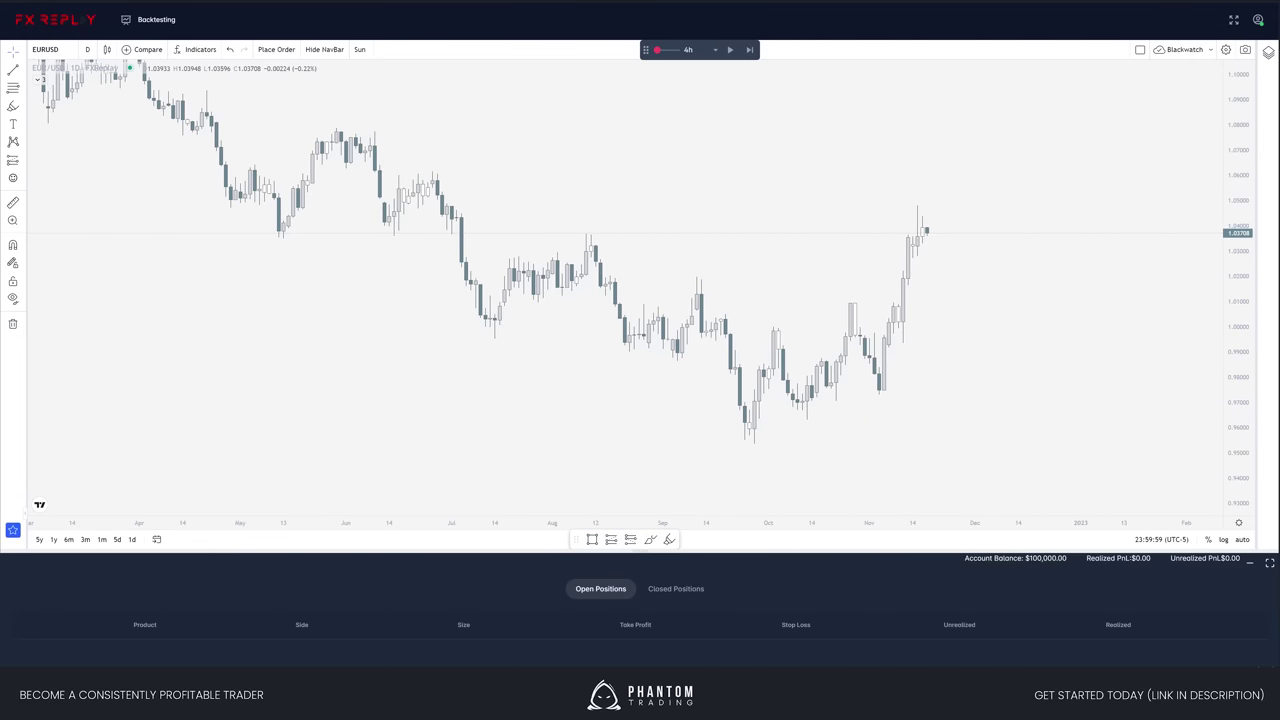
- Enlarge the chart area by shrinking the open positions area below it
left_click_drag(640, 551, 640, 579)
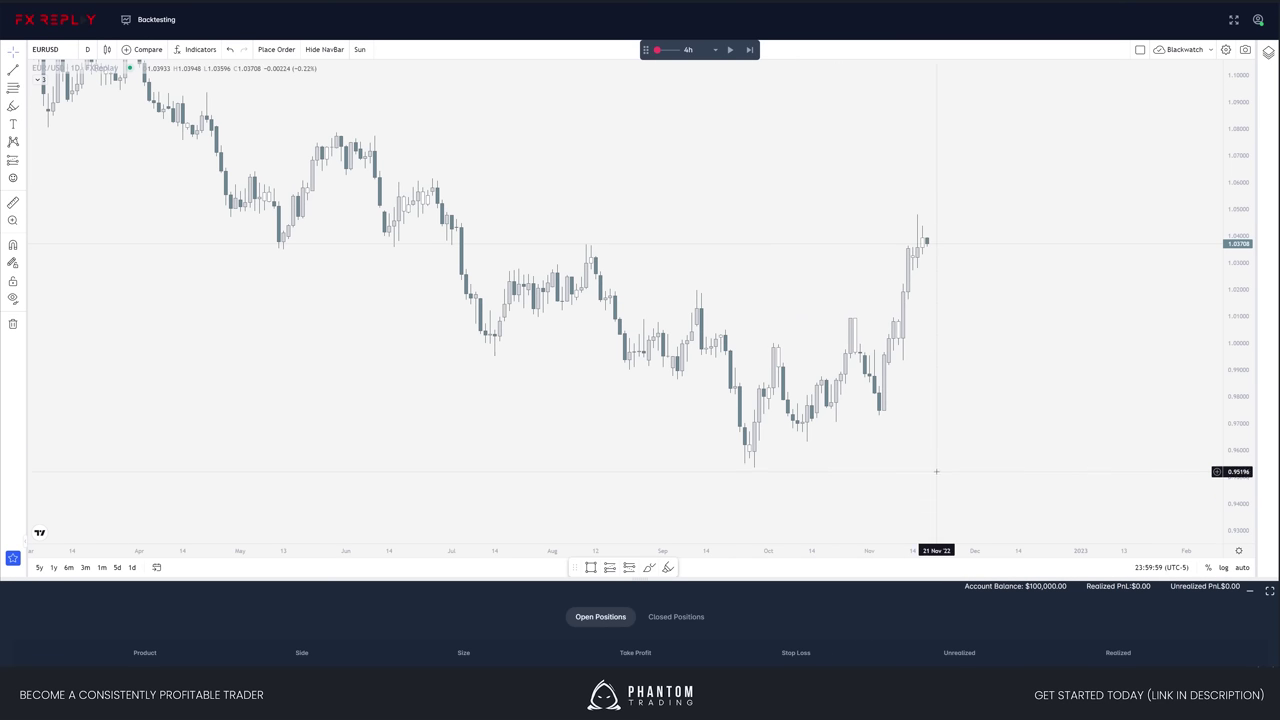
left_click_drag(1000, 455, 940, 460)
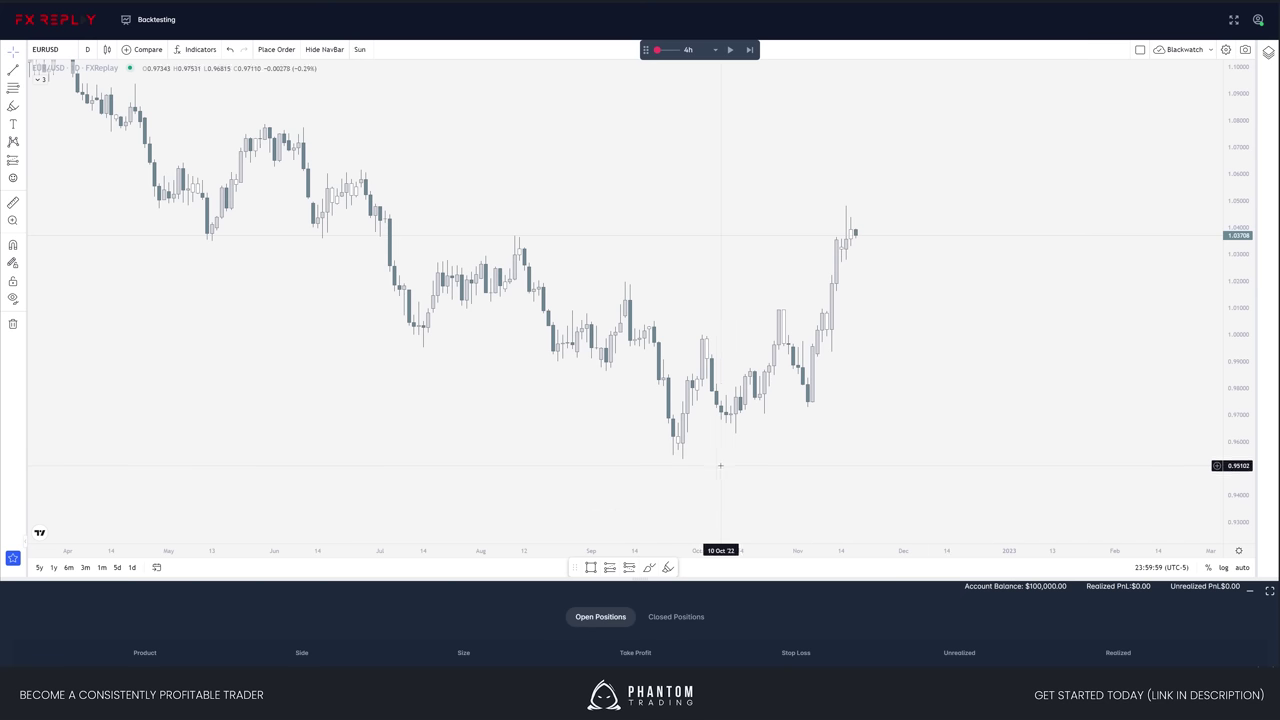
left_click_drag(739, 448, 771, 464)
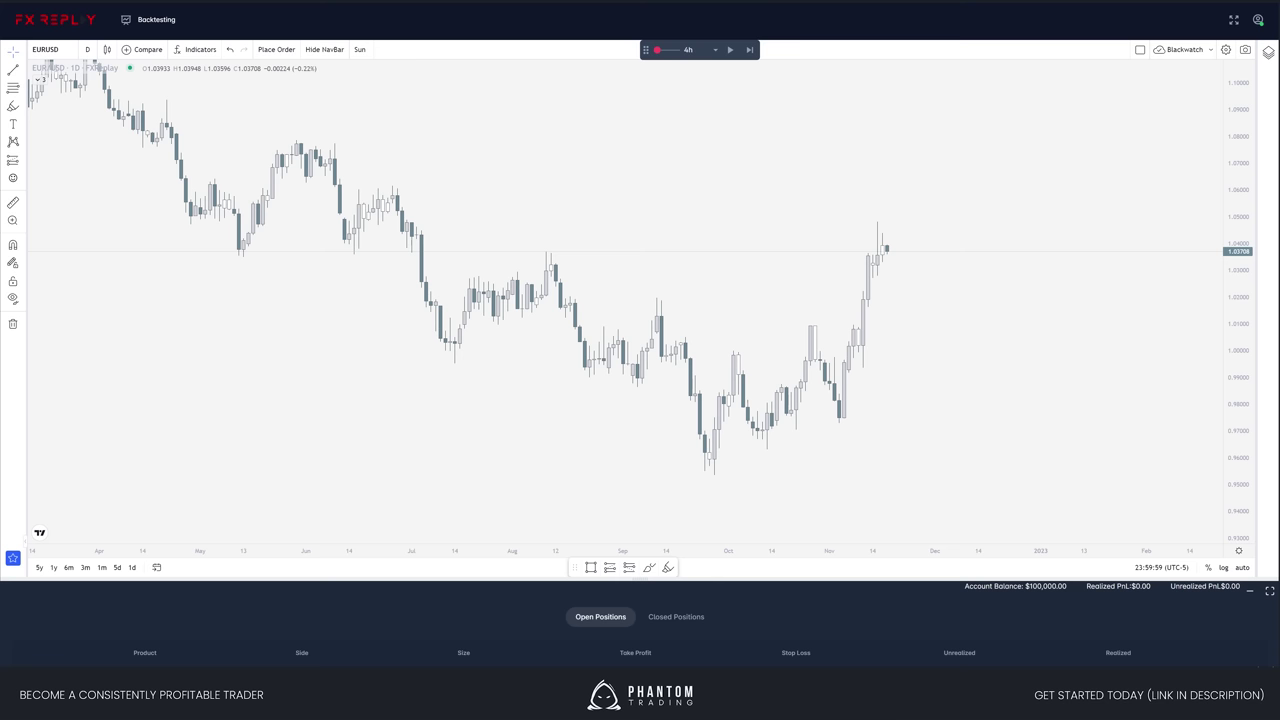
- Draw rectangles at the late September low from about 0.954 to 0.967 and at the 13 October low from 0.96315 to 0.98057
left_click(709, 439)
left_click(714, 474)
mouse_move(714, 457)
left_mouse_down()
mouse_move(776, 459)
mouse_move(820, 409)
mouse_move(769, 457)
left_mouse_up()
left_click(786, 451)
left_click(748, 440)
left_click_drag(766, 400, 767, 409)
left_click(832, 422)
left_click(832, 454)
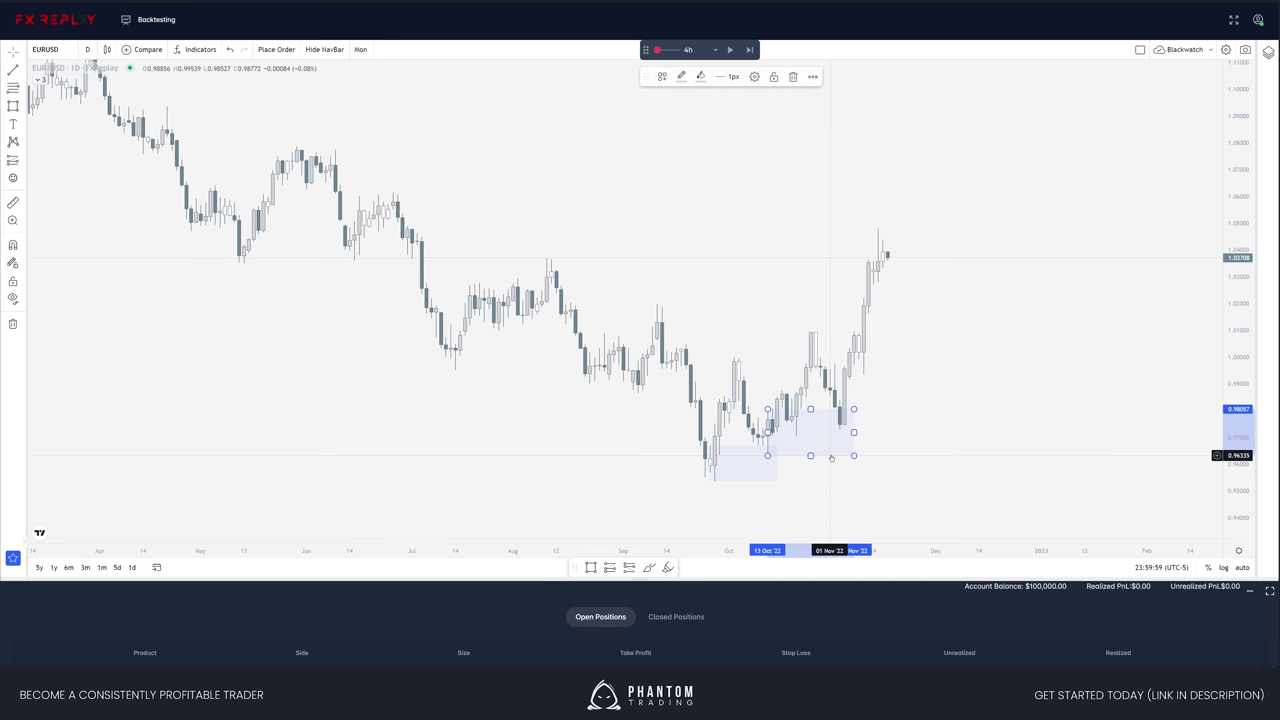
- Draw a rectangle at the 21 October low from about 0.970 to 0.978 and shorten the 13 October rectangle to 25 October
mouse_move(832, 454)
left_mouse_down("ctrl")
mouse_move(861, 428)
mouse_move(797, 439)
left_mouse_up("ctrl")
left_click_drag(882, 382, 806, 432)
left_click(855, 446)
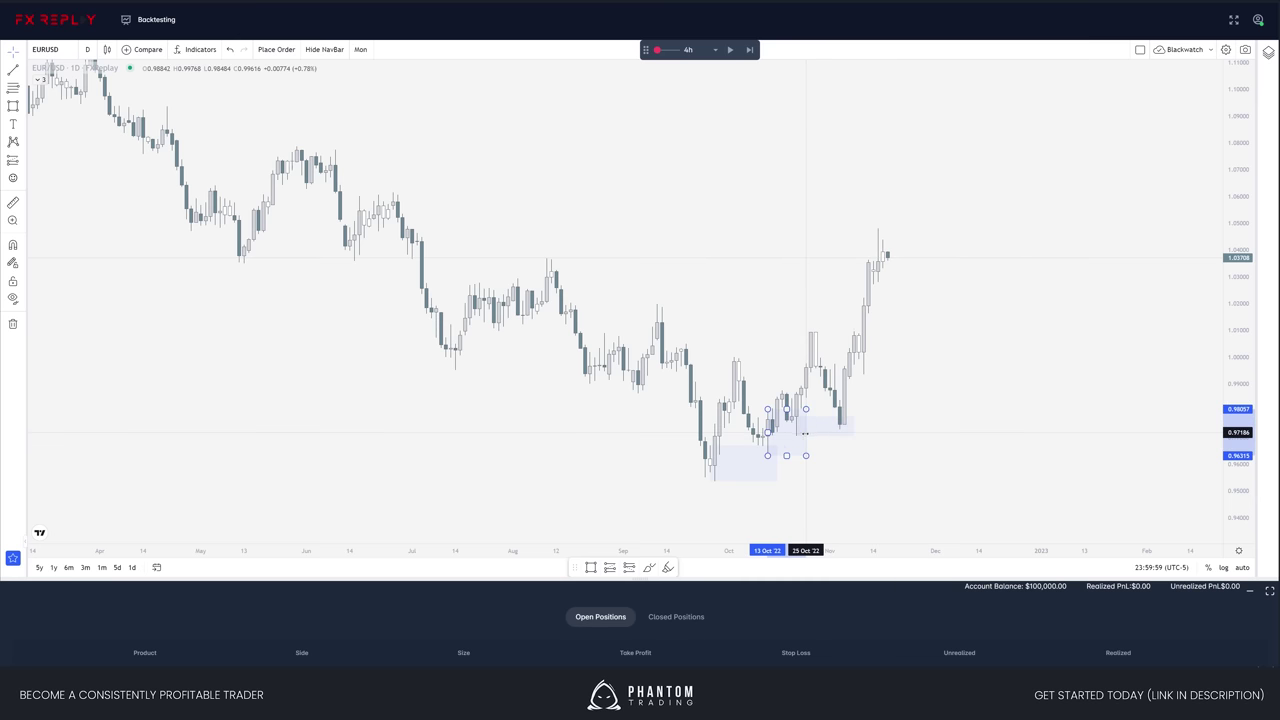
- Draw a long rectangle from the late June high past the latest candle, spanning about 1.048 to 1.061
left_click_drag(863, 491, 829, 497)
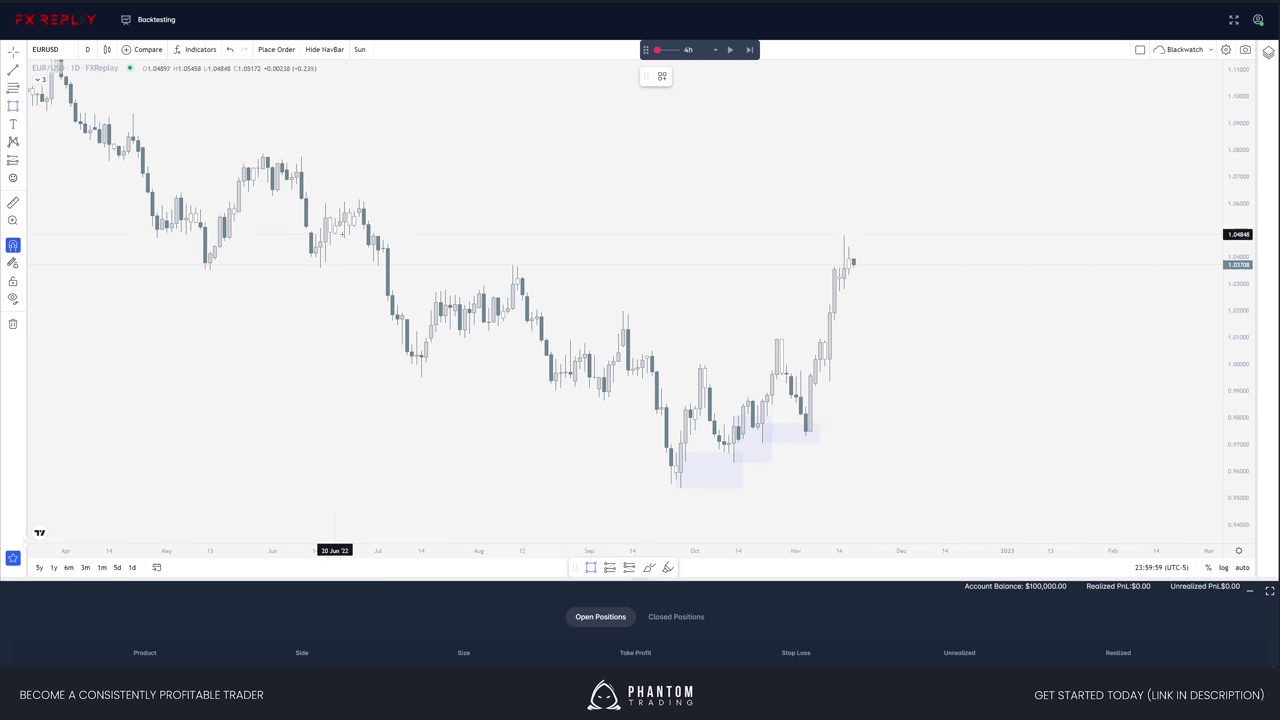
mouse_move(348, 235)
left_mouse_down()
mouse_move(359, 199)
mouse_move(882, 260)
left_mouse_up()
left_click(877, 261)
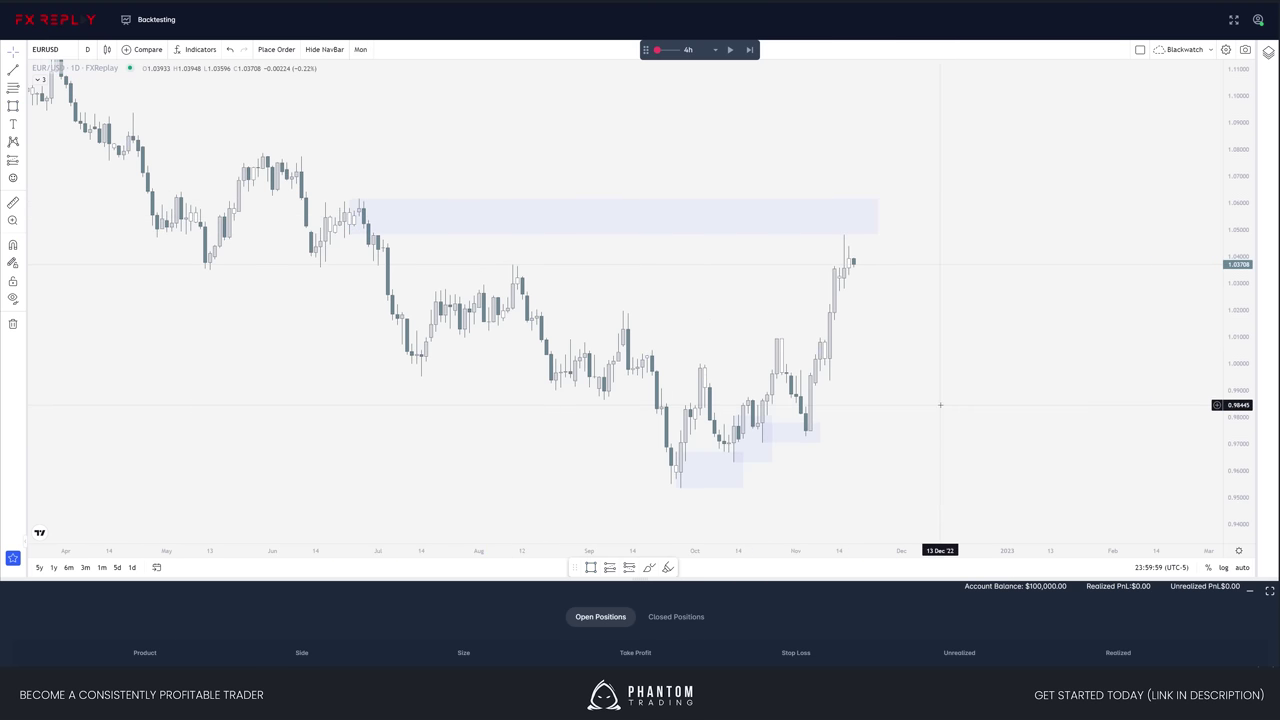
- Advance the replay to 21 November 2022
left_click_drag(929, 397, 884, 400)
key("shift+Right")
key("shift+Right")
key("shift+Right")
key("shift+Right")
key("shift+Right")
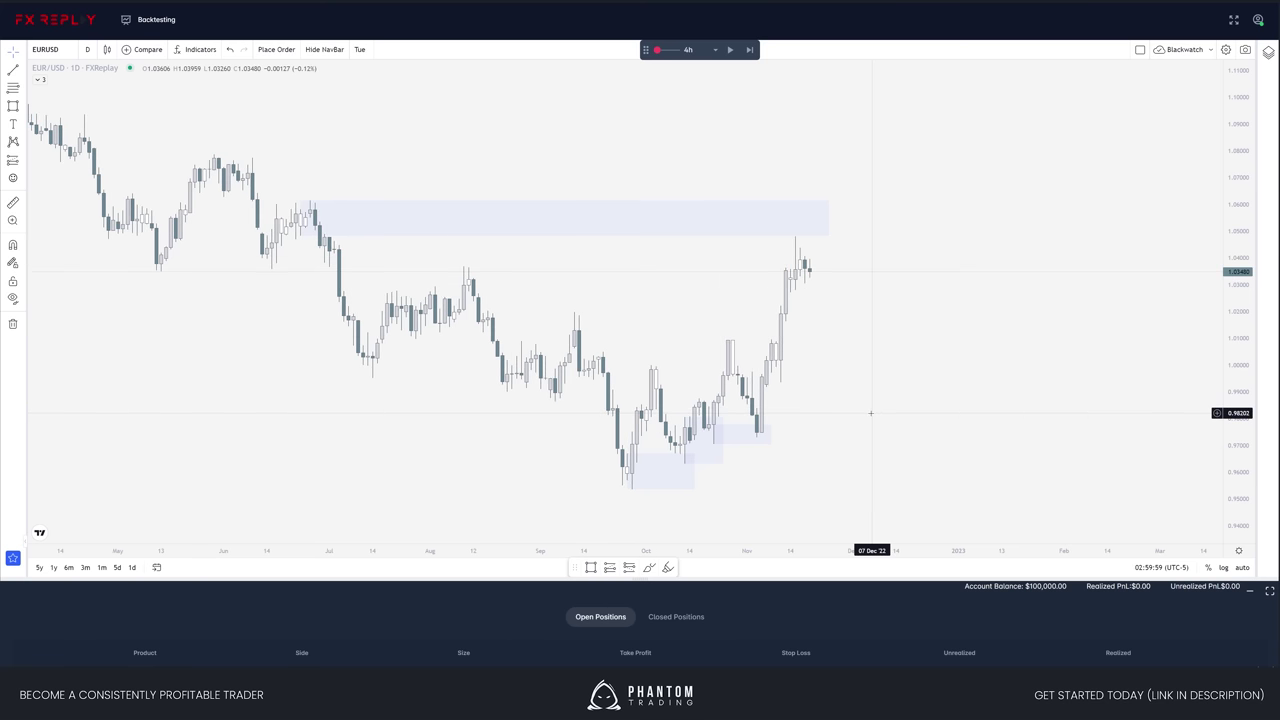
key("shift+Right")
key("shift+Right")
key("shift+Right")
key("shift+Right")
key("shift+Right")
left_click_drag(843, 417, 939, 430)
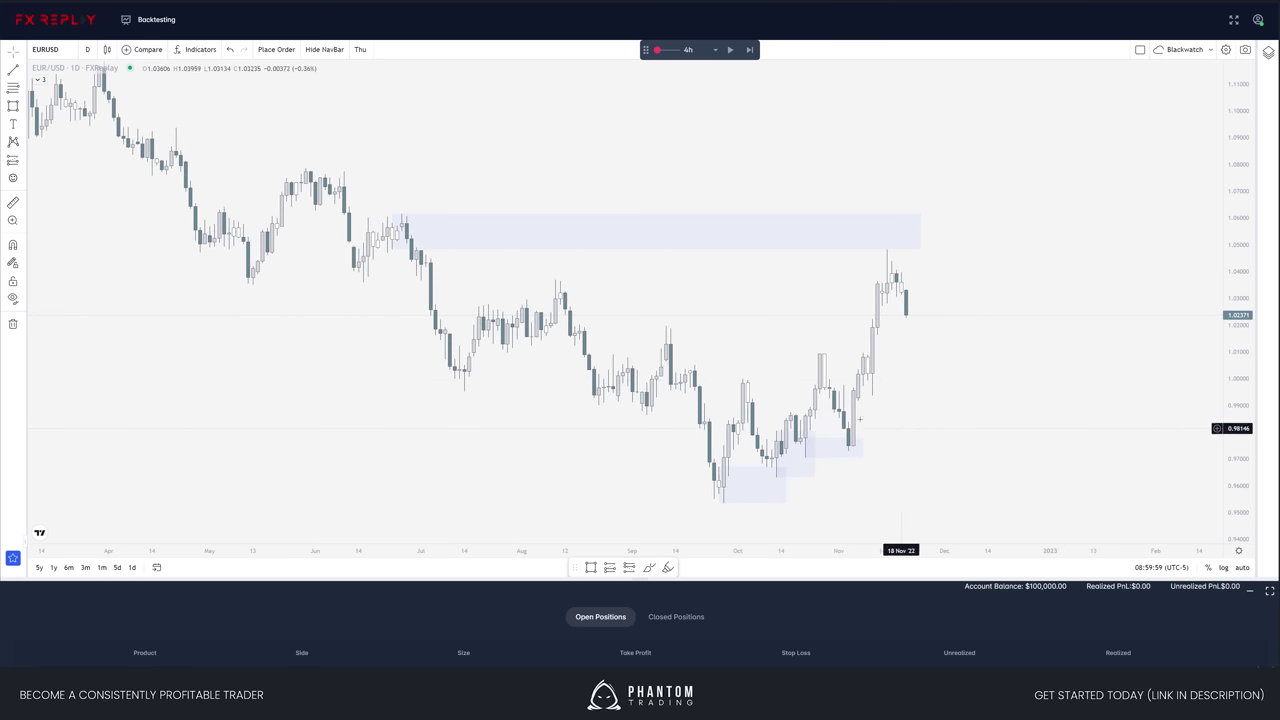
left_click_drag(1017, 390, 986, 377)
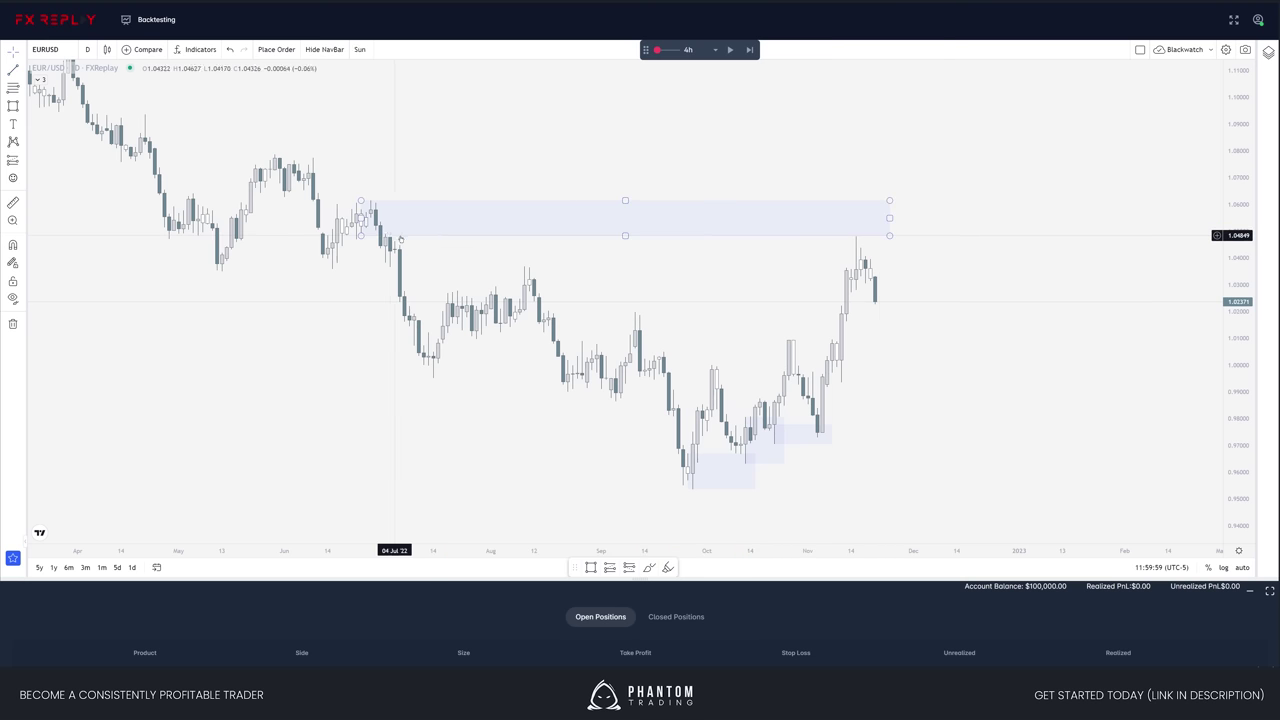
left_click(509, 249)
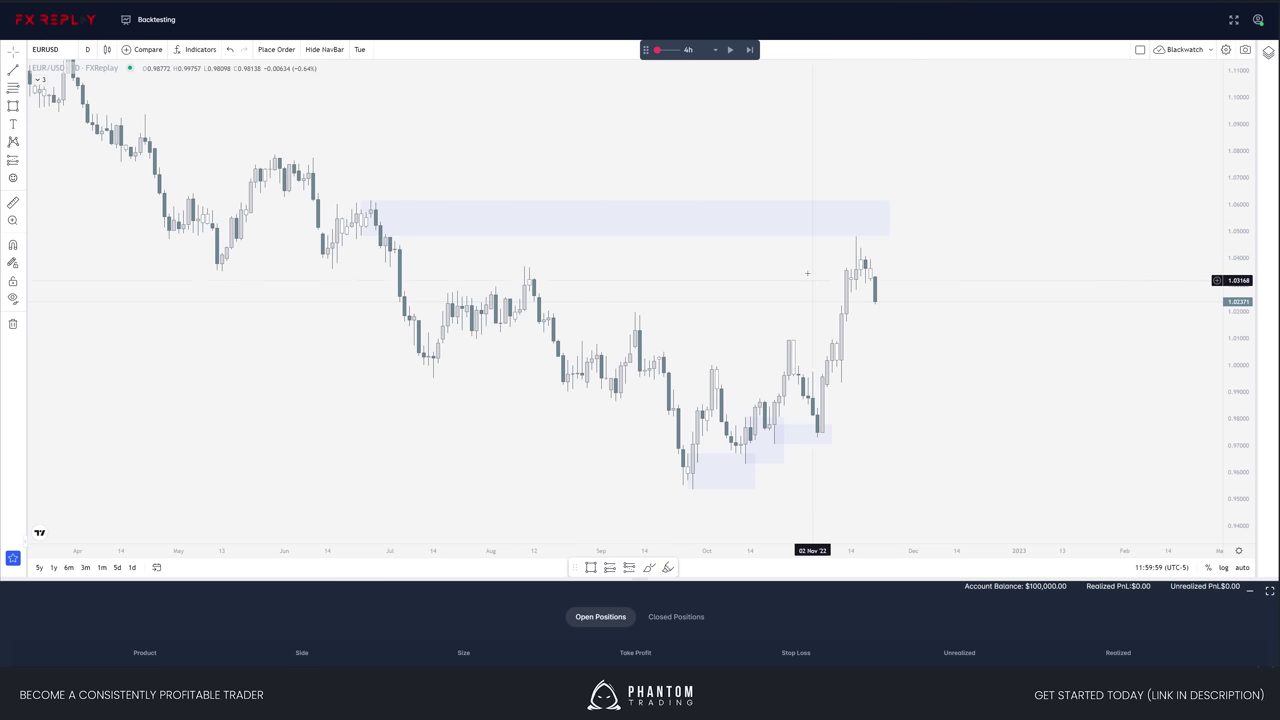
- Draw a rectangle around the 9–10 November candles from about 0.993 to 1.009, extending into December
left_click(815, 428)
left_click_drag(815, 428, 957, 330)
left_click(966, 361)
scroll(980, 362, "up", 3)
scroll(1108, 399, "down", 3)
left_click(835, 333)
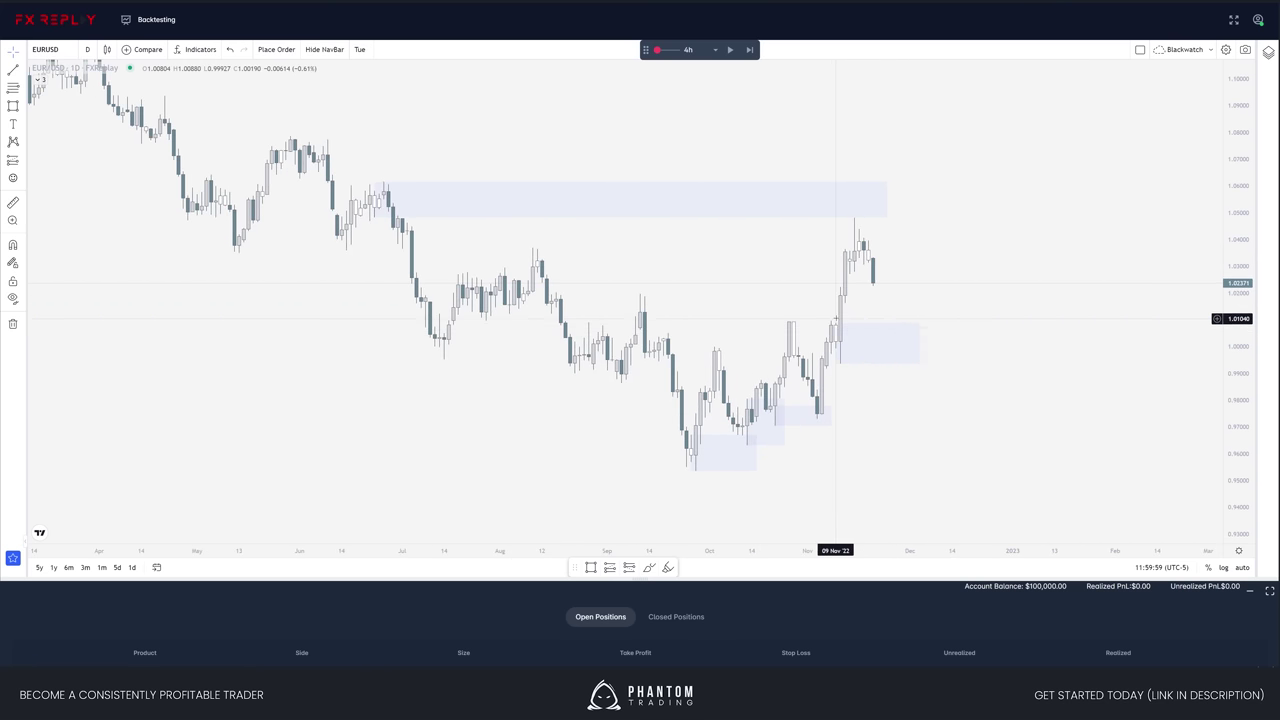
left_click(841, 366)
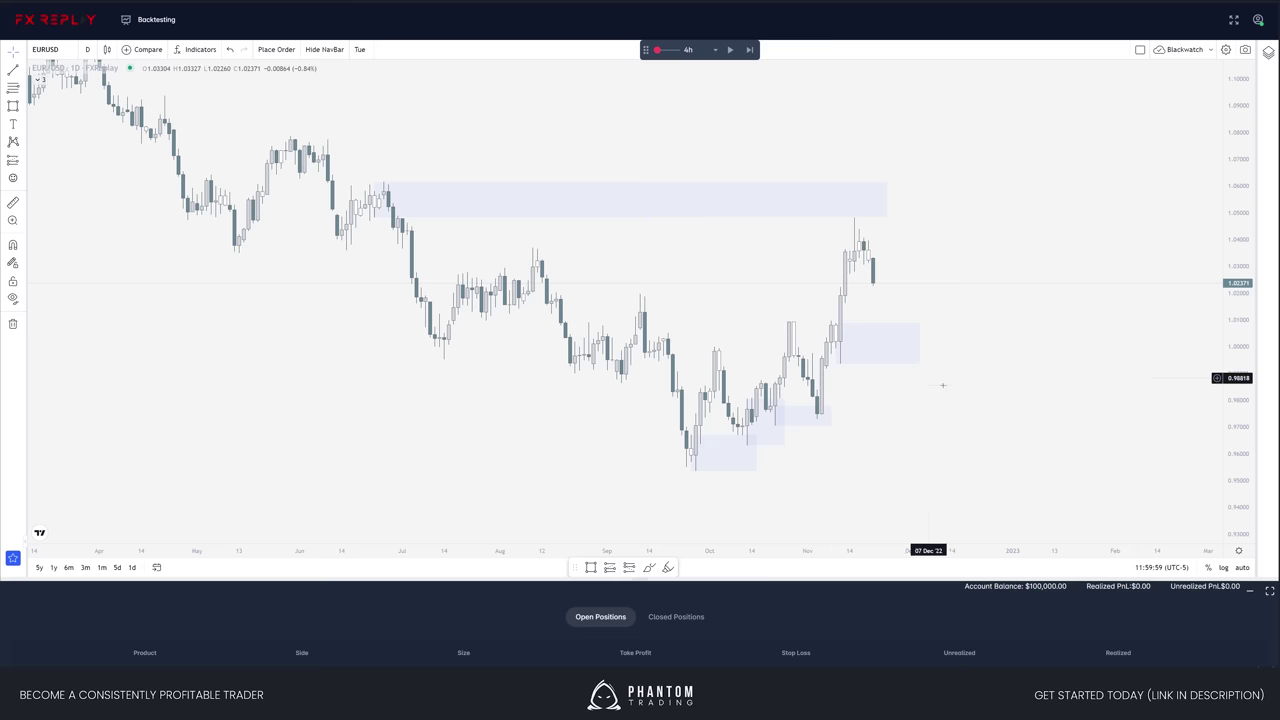
- Refit the November rectangle to start on 8 November and span 0.99354 to 1.00963
left_click_drag(943, 386, 903, 383)
left_click_drag(796, 321, 800, 318)
left_click(854, 382)
left_click(797, 355)
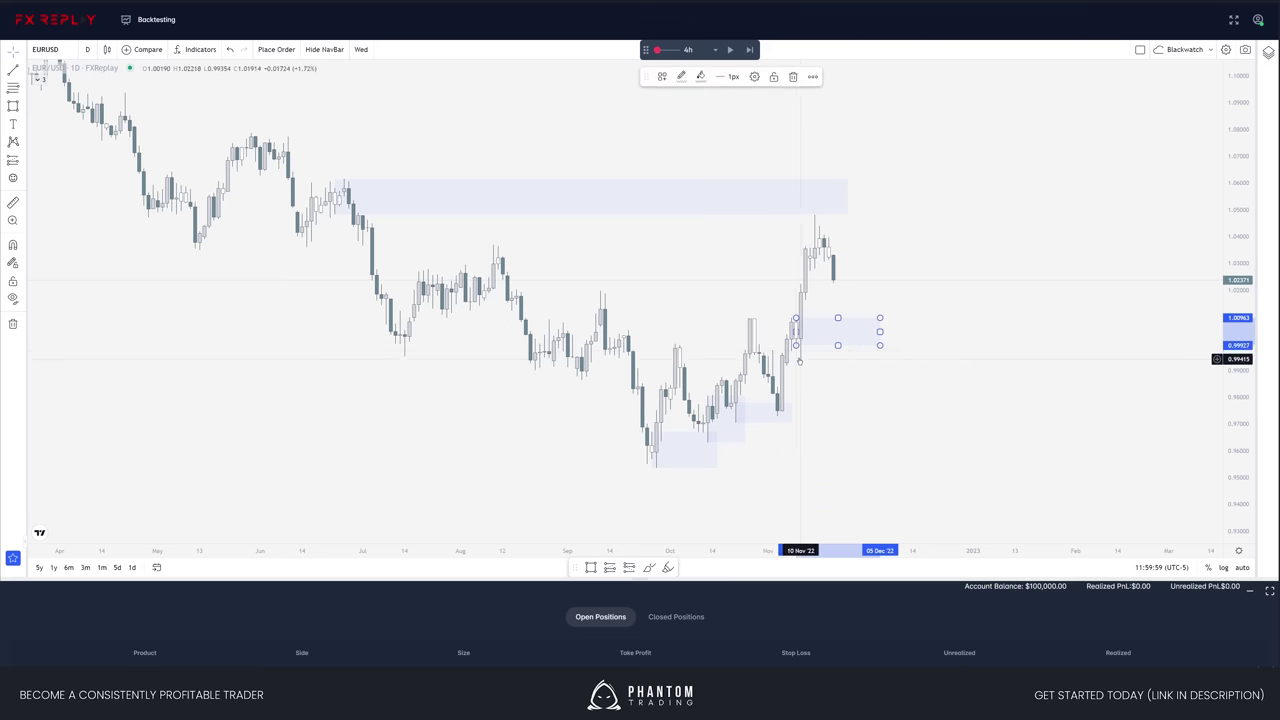
left_click_drag(804, 346, 793, 341)
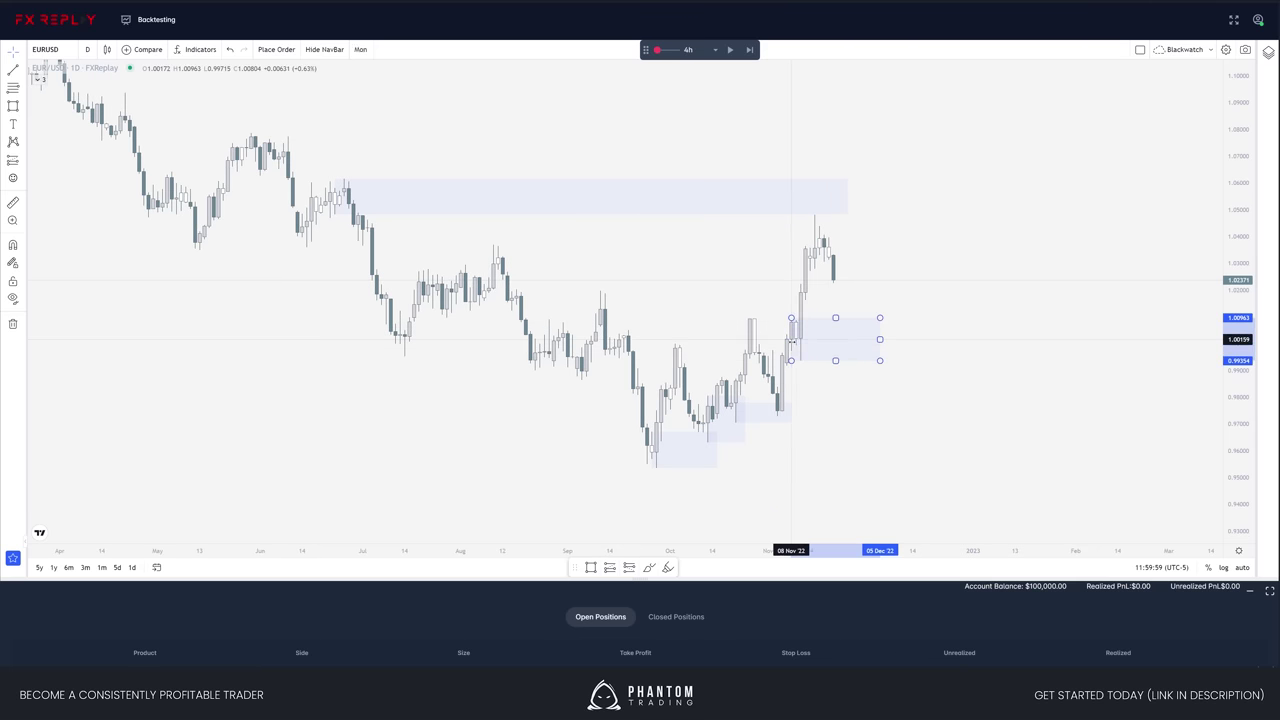
left_click(954, 392)
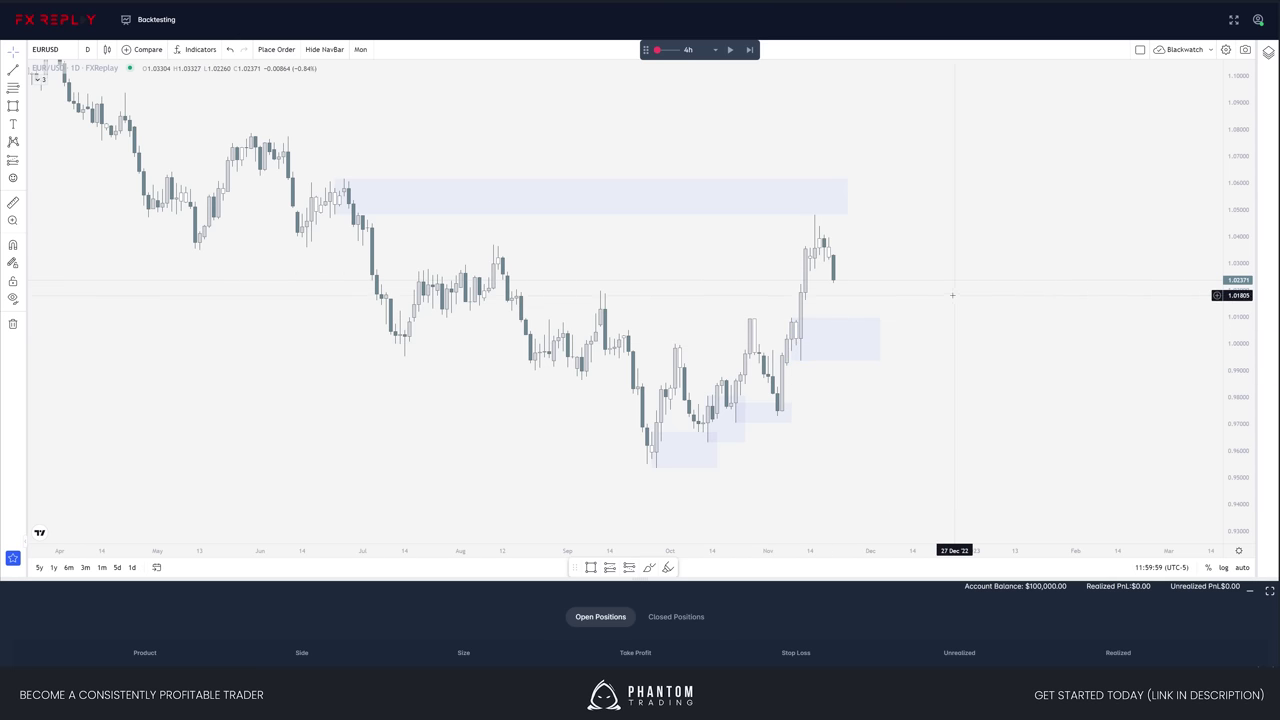
- Advance the replay to the 24 November 2022 daily candle
left_click_drag(964, 356, 931, 334)
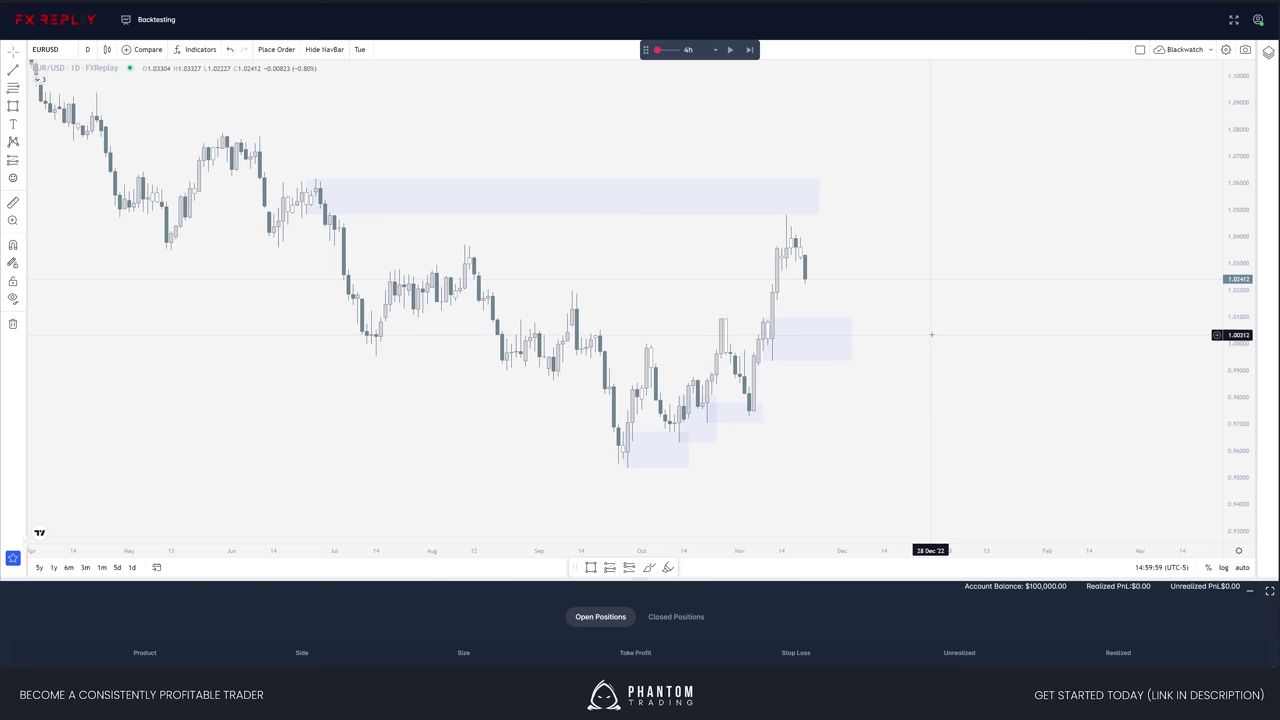
key("shift+Right")
key("shift+Right")
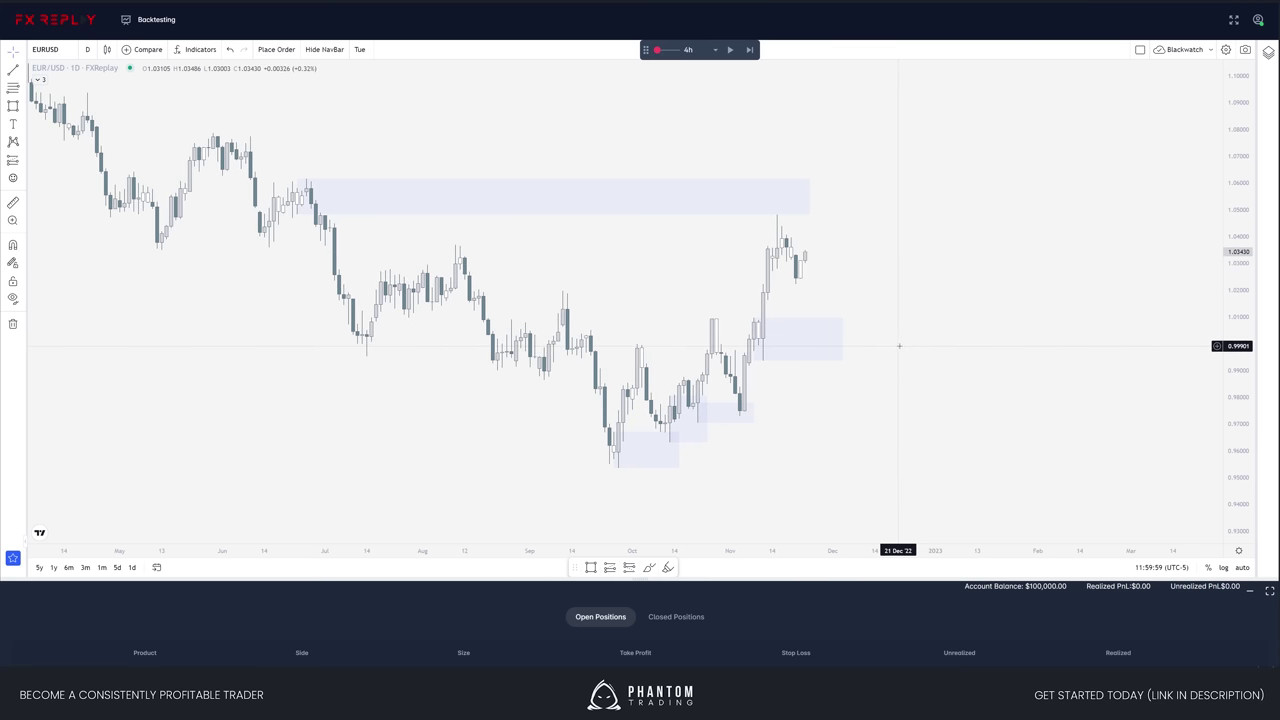
left_click(829, 362)
key("shift+Right")
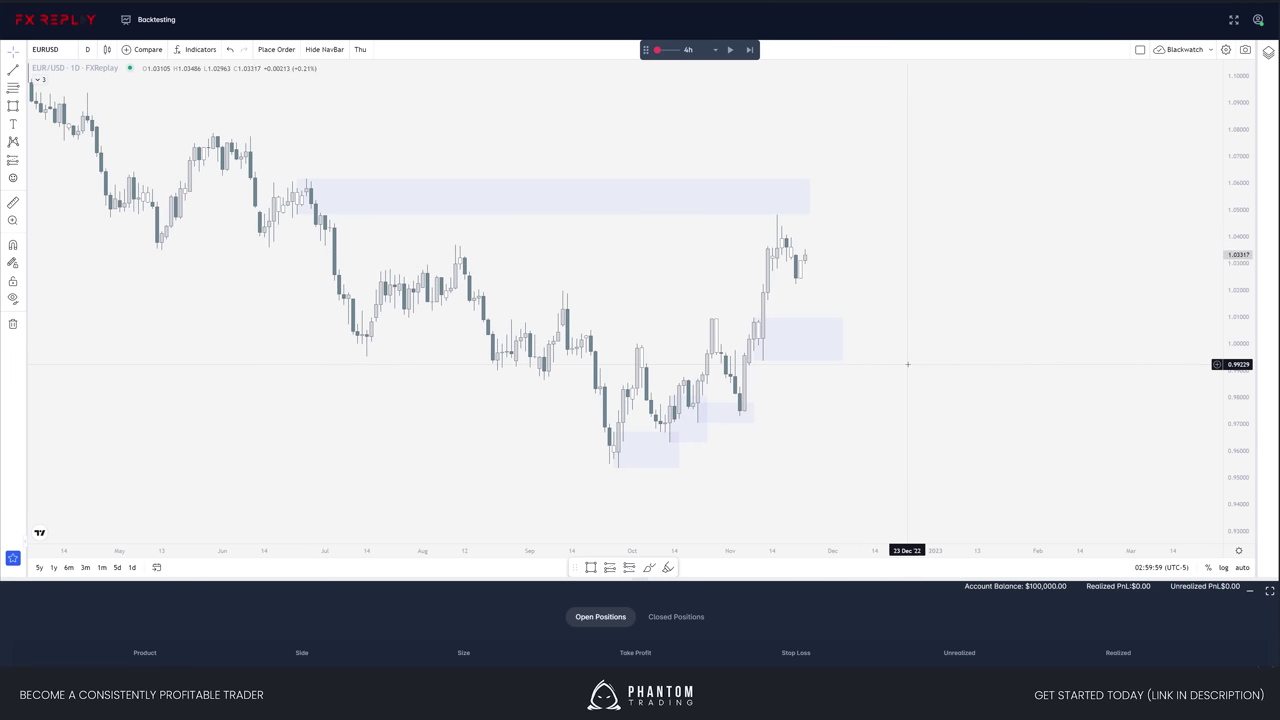
key("shift+Right")
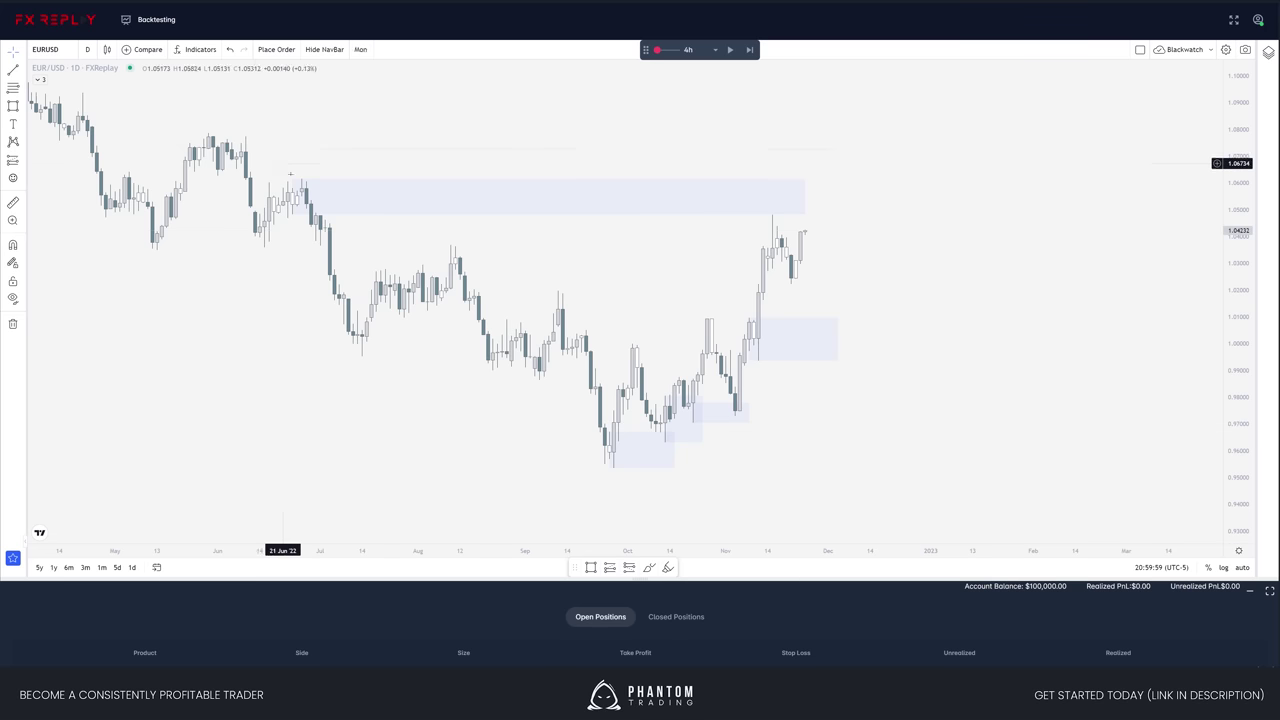
- Switch the EURUSD chart to the 4h timeframe
scroll(517, 254, "down", 3)
scroll(510, 254, "up", 4)
left_click_drag(499, 246, 611, 256)
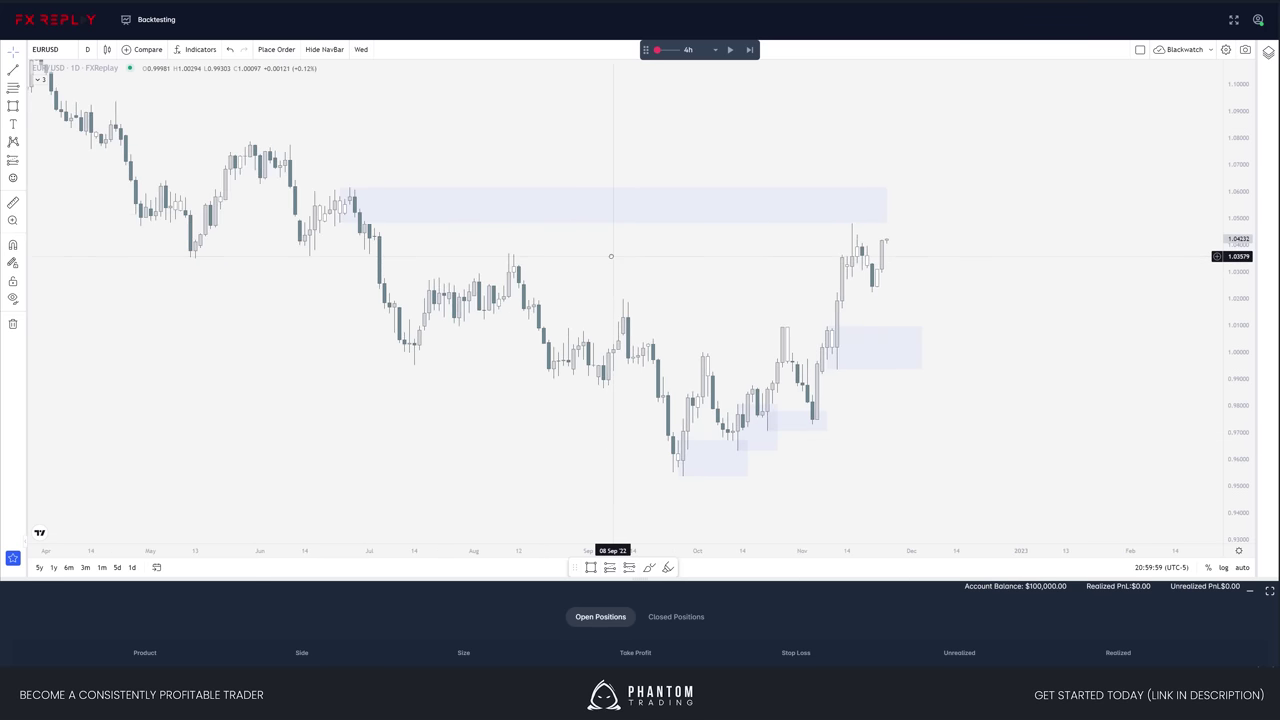
scroll(611, 256, "down", 3)
left_click_drag(457, 231, 268, 127)
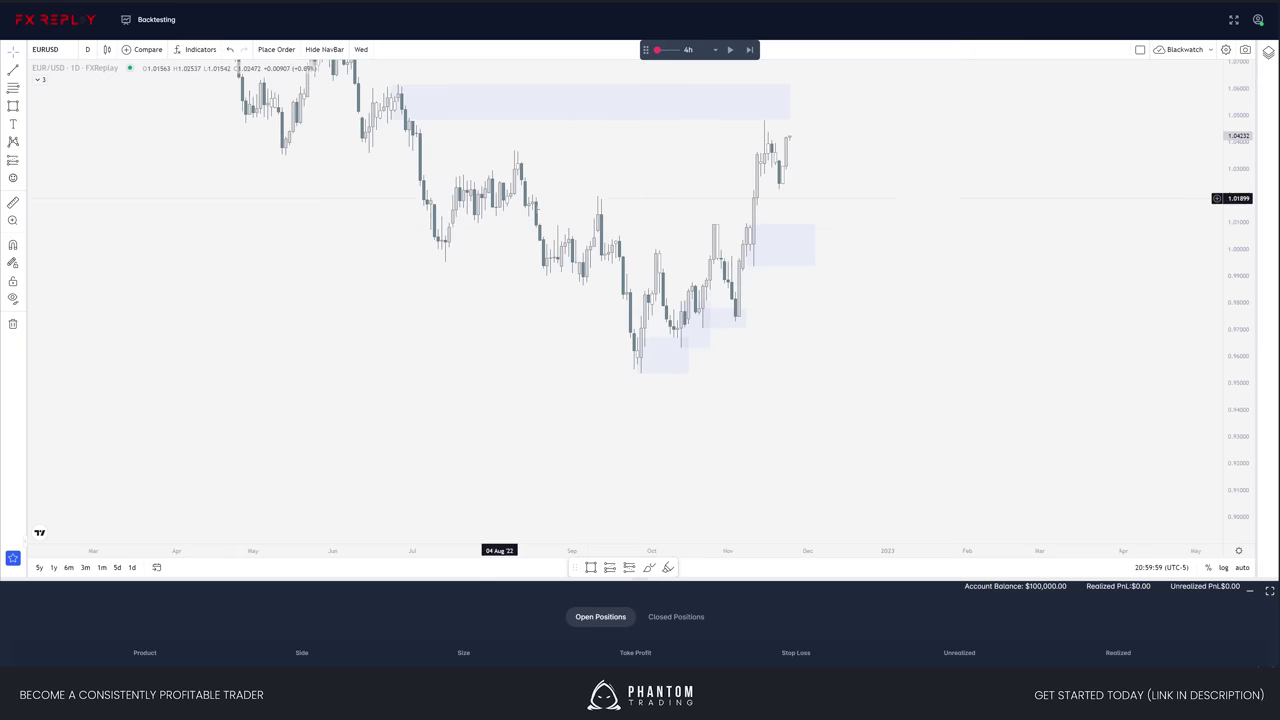
scroll(540, 211, "up", 2)
left_click_drag(547, 219, 586, 312)
type("4h")
key("Return")
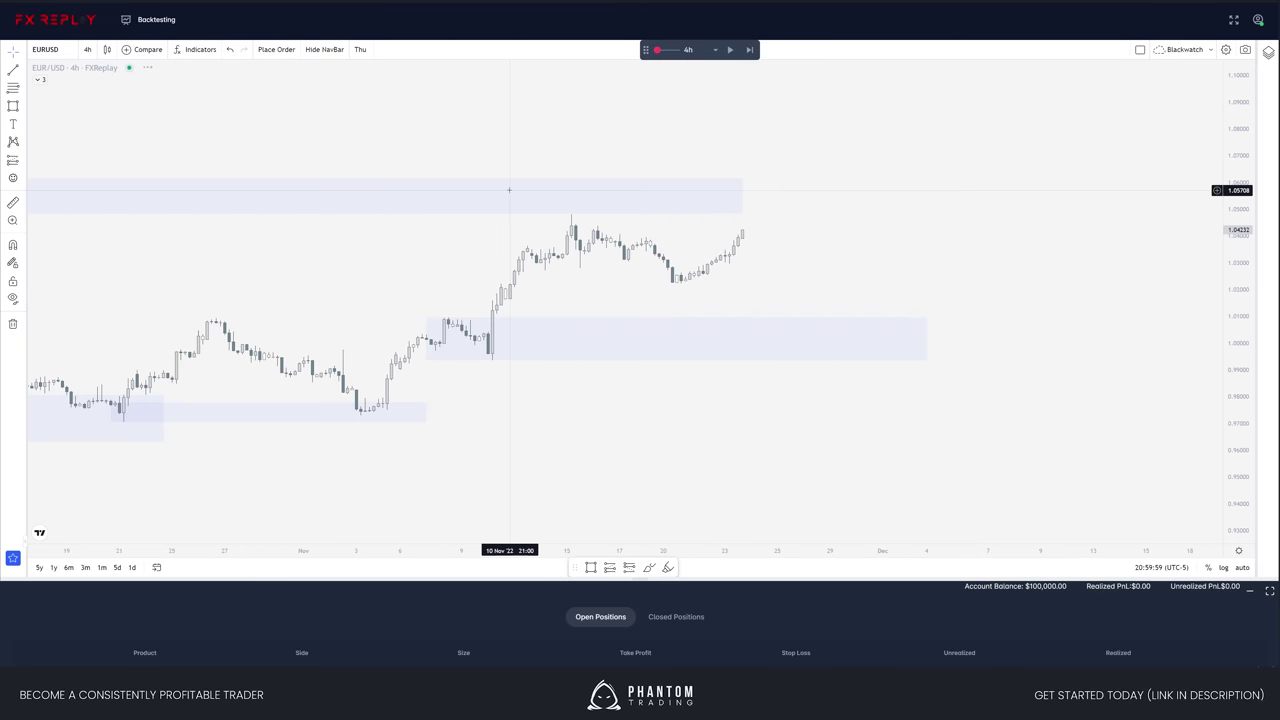
- Clear all the daily zone rectangles from the 4-hour EURUSD chart
scroll(552, 232, "down", 3)
scroll(552, 232, "up", 1)
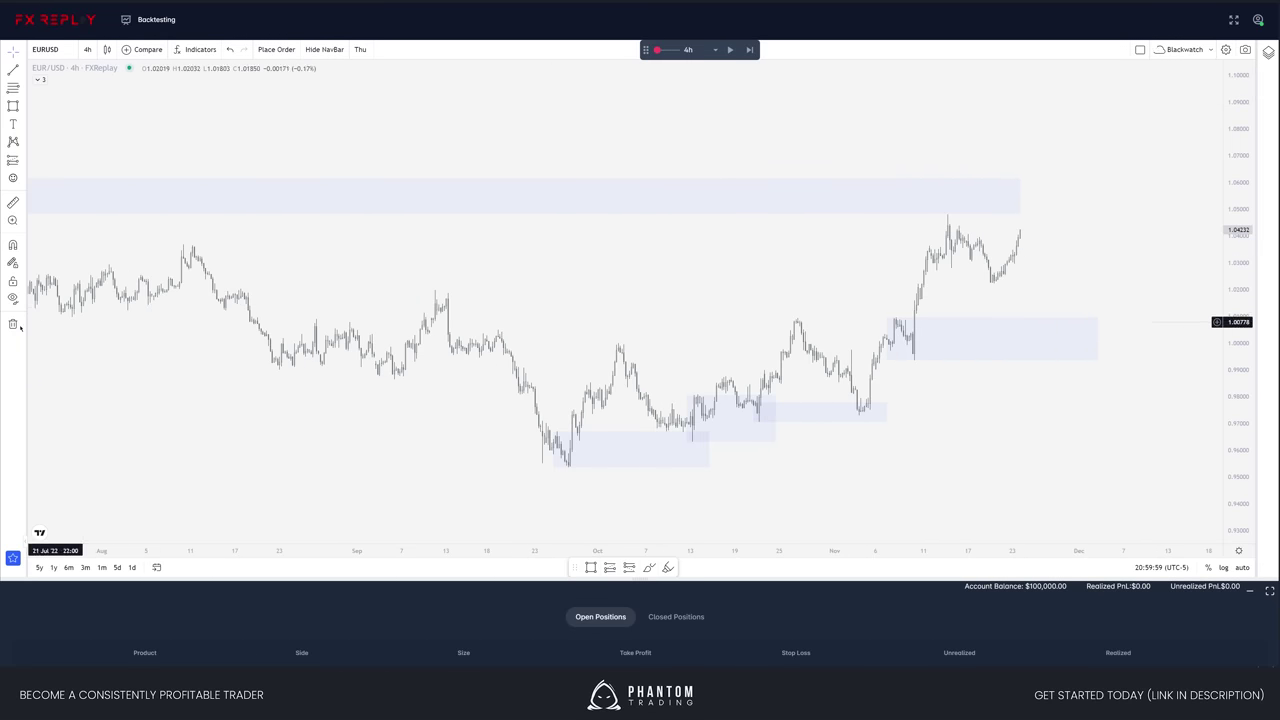
scroll(613, 315, "up", 3)
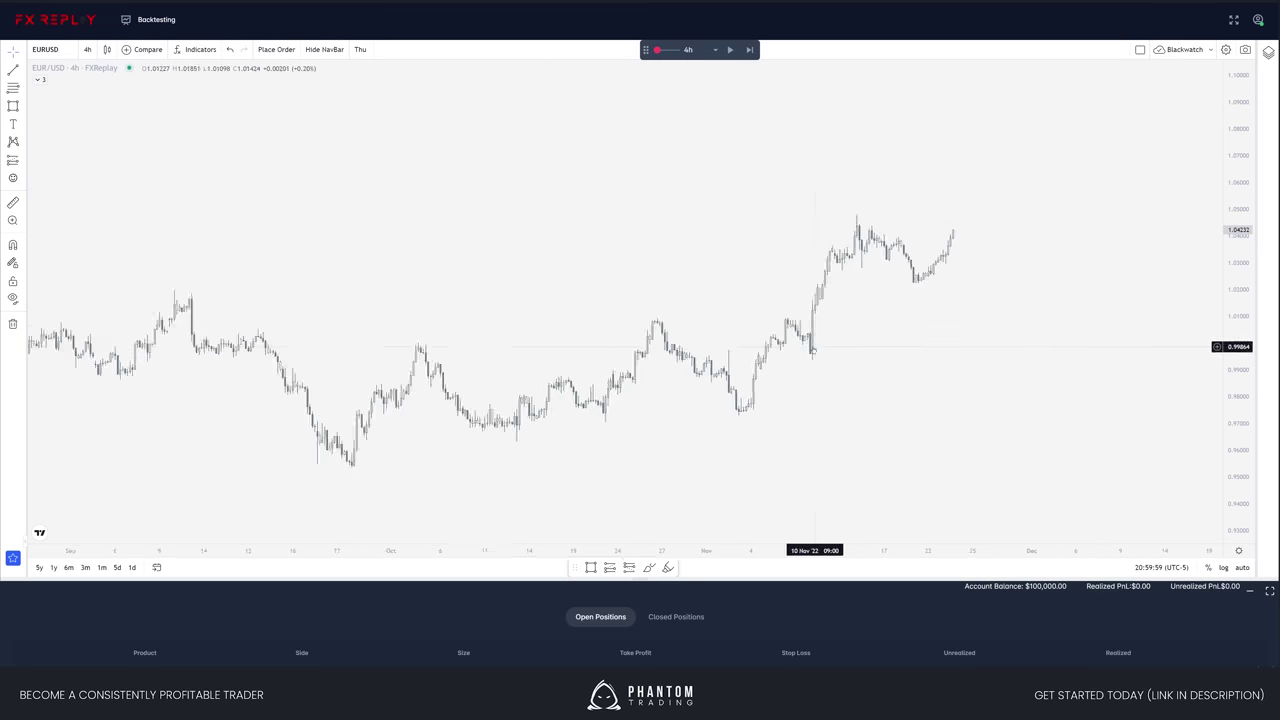
scroll(1080, 257, "up", 4)
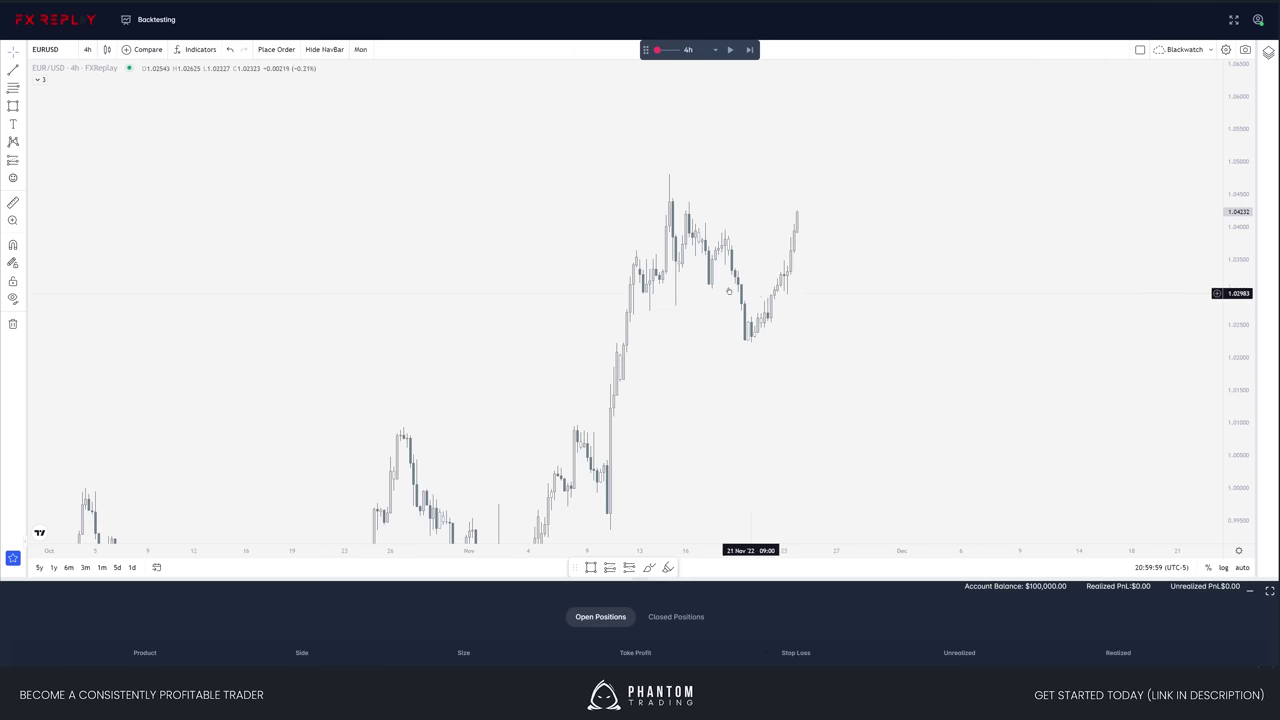
- Draw a supply rectangle at the 15 November high from 1.03920 to 1.04808 and place copies on the next two lower highs
key("ctrl")
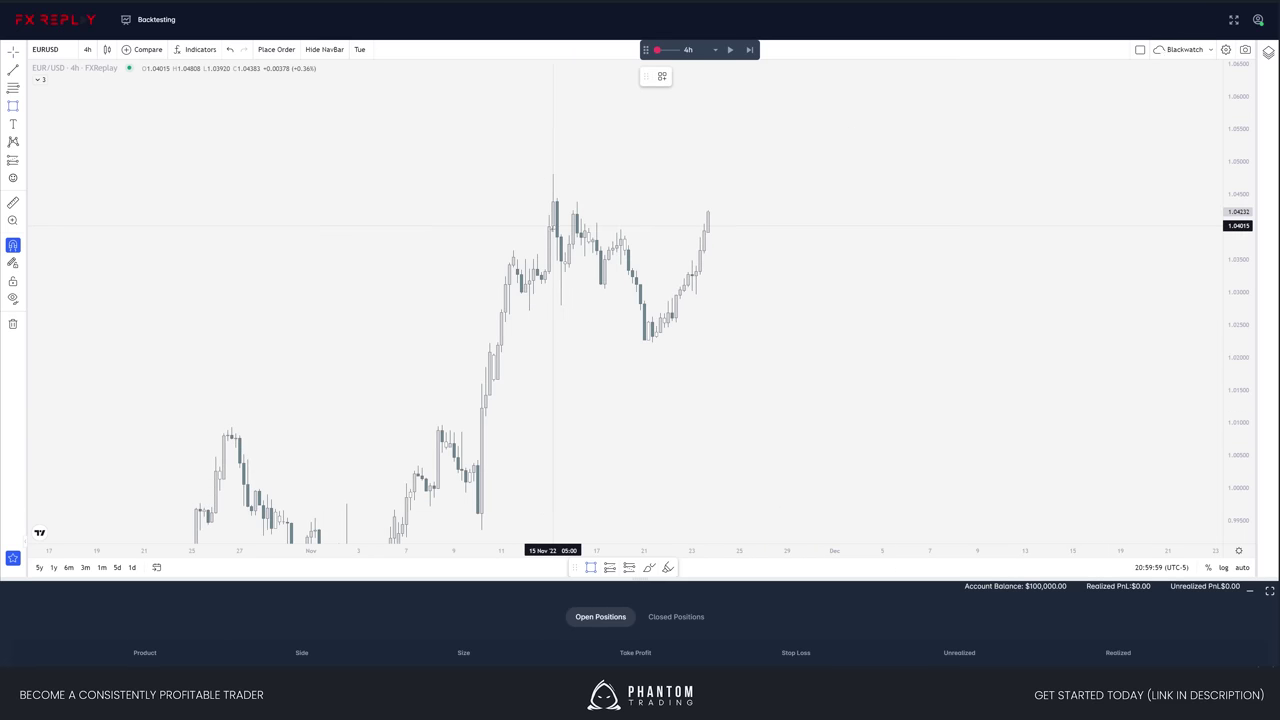
left_click(553, 232)
left_click(553, 174)
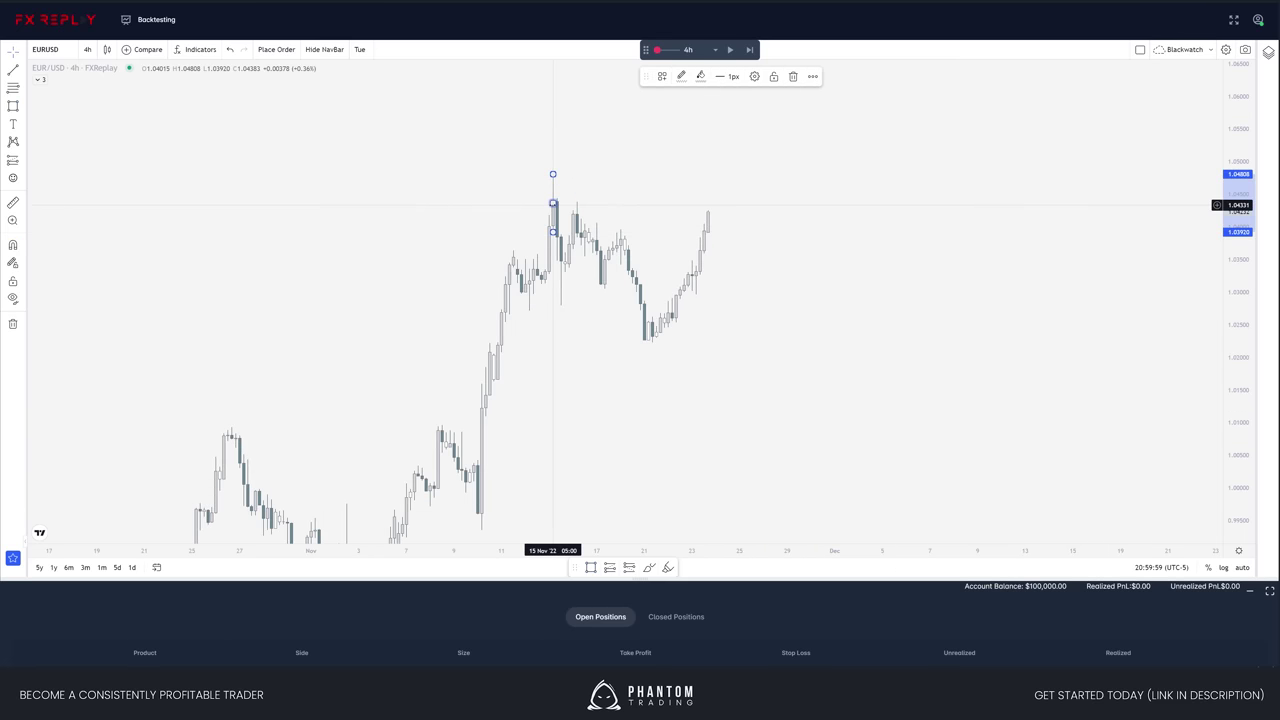
mouse_move(553, 204)
left_mouse_down()
mouse_move(593, 204)
mouse_move(576, 169)
mouse_move(604, 200)
mouse_move(576, 212)
left_mouse_up()
left_click(580, 172)
mouse_move(576, 257)
left_mouse_down("ctrl")
mouse_move(576, 200)
mouse_move(635, 212)
mouse_move(596, 222)
mouse_move(592, 251)
mouse_move(624, 236)
left_mouse_up("ctrl")
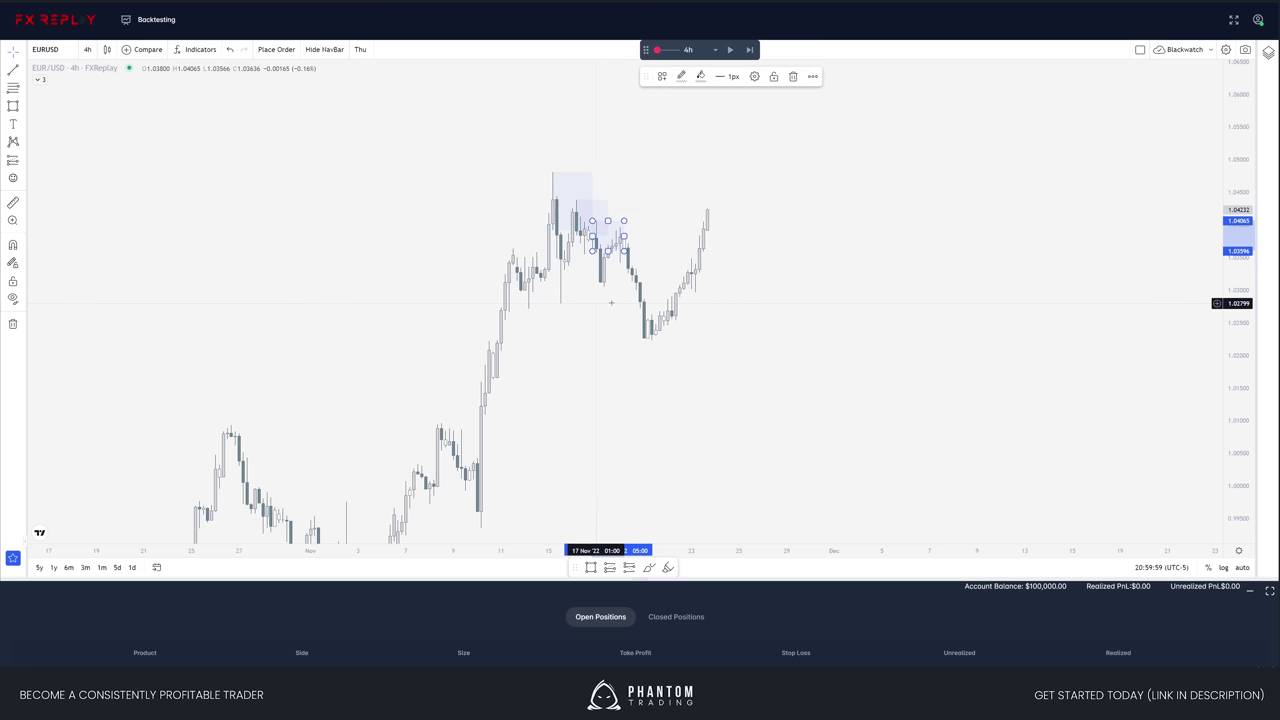
key("alt+t")
left_click(529, 326)
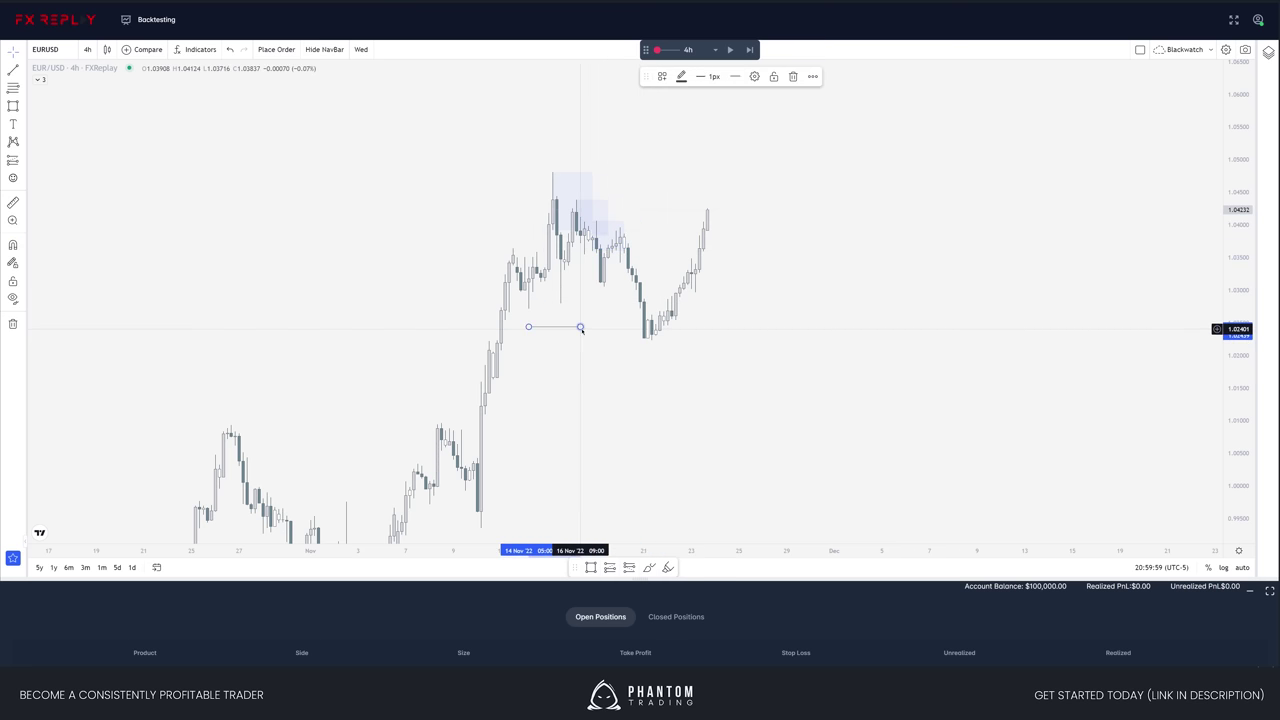
double_click(580, 327)
left_click(702, 169)
left_click(715, 197)
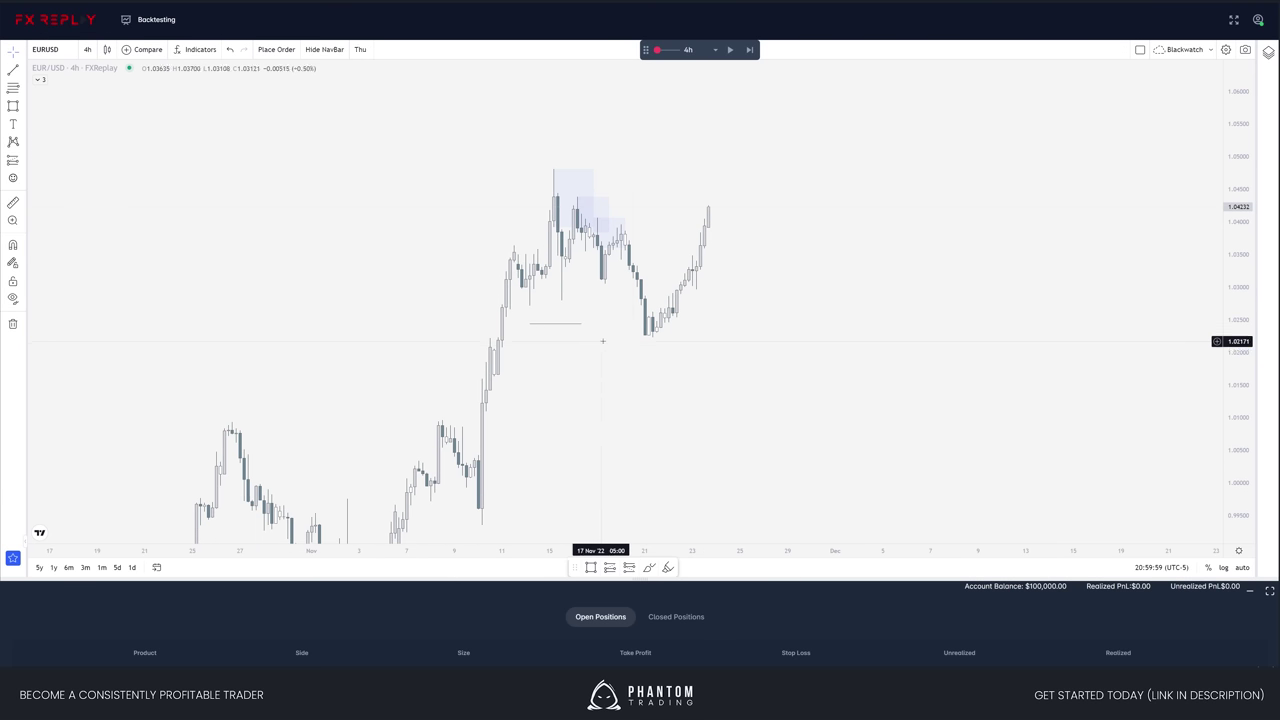
left_click(553, 324)
key("Delete")
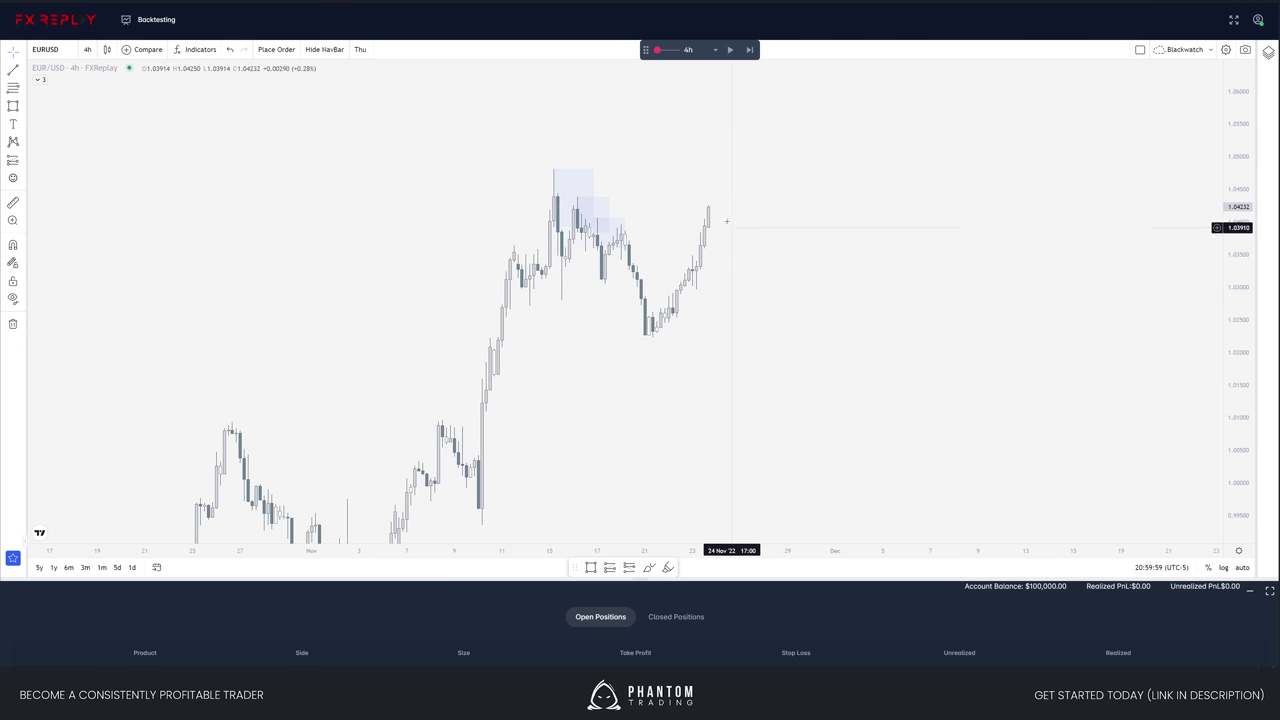
- Advance the replay by six 4-hour candles through 24 November
left_click_drag(755, 235, 948, 306)
scroll(958, 318, "up", 2)
key("shift+Right")
key("shift+Right")
key("shift+Right")
key("shift+Right")
key("shift+Right")
key("shift+Right")
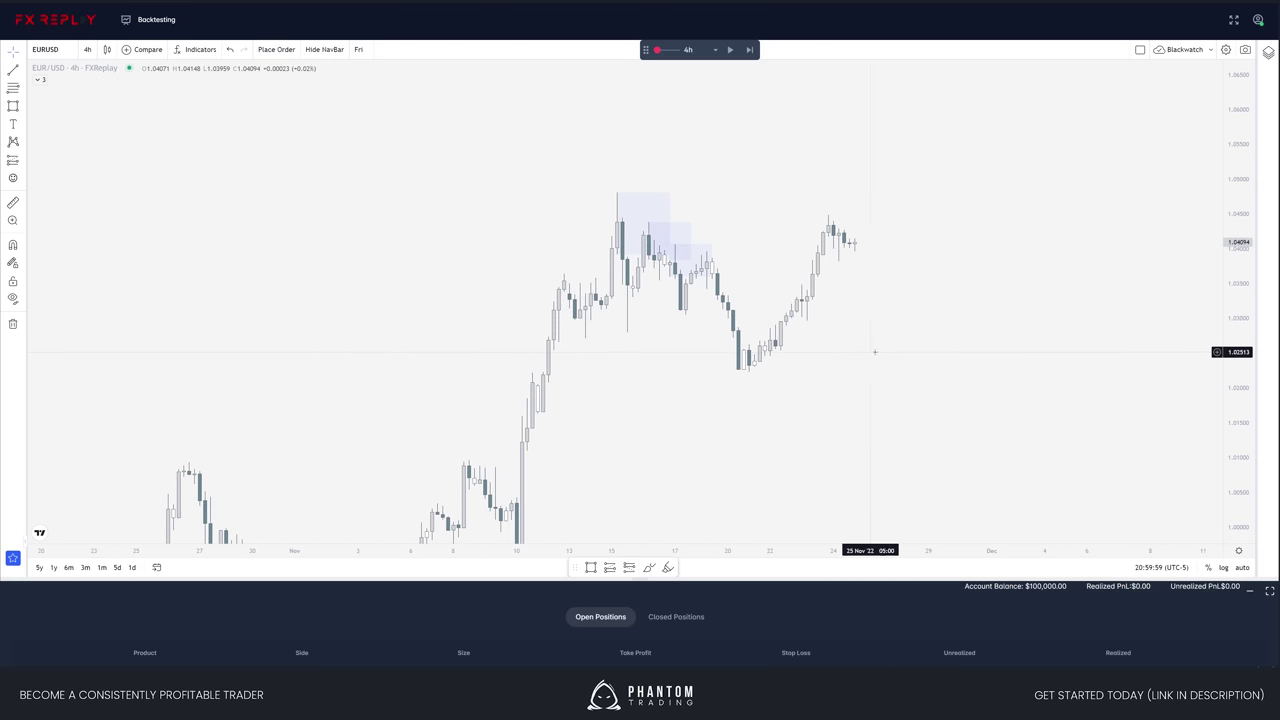
- Draw a demand rectangle from the 23 November 01:00 candle, spanning about 1.0296 to 1.0349
left_click_drag(874, 351, 812, 369)
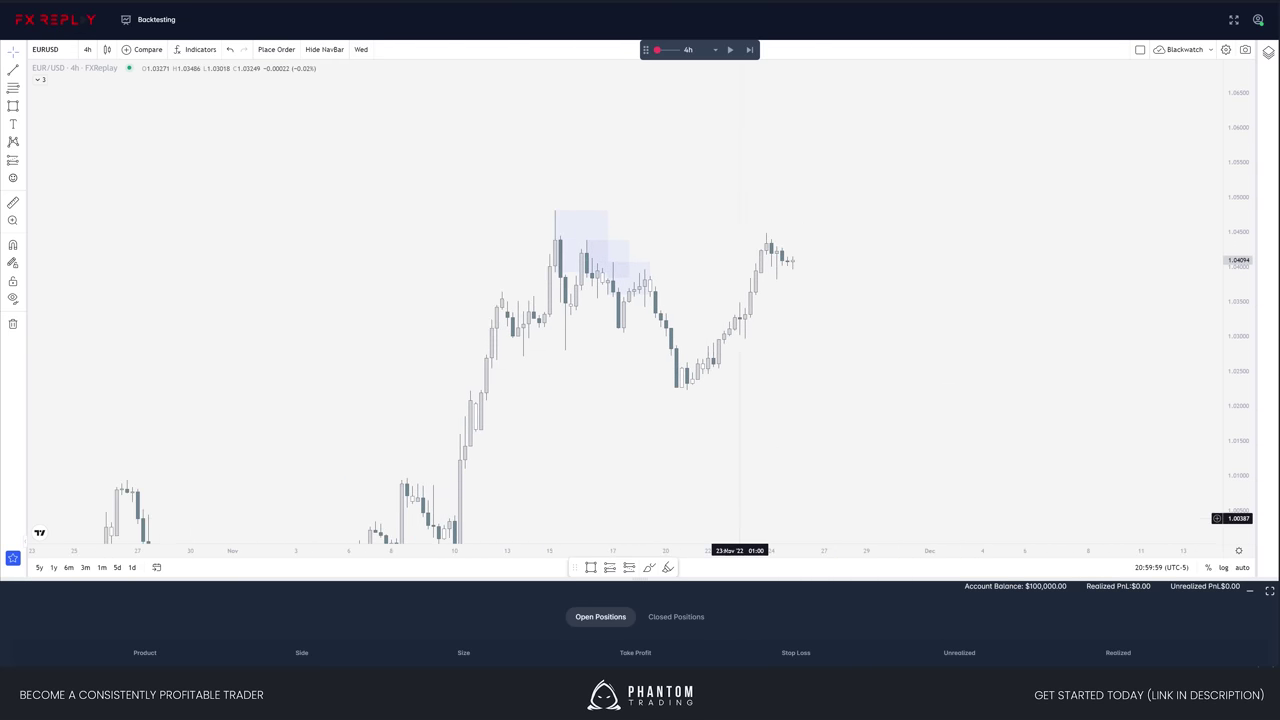
left_click(740, 302, "ctrl")
left_click(743, 338, "ctrl")
left_click(871, 357)
- Advance the replay to the 27 November candles
key("shift+Right")
key("shift+Right")
key("shift+Right")
key("shift+Right")
key("shift+Right")
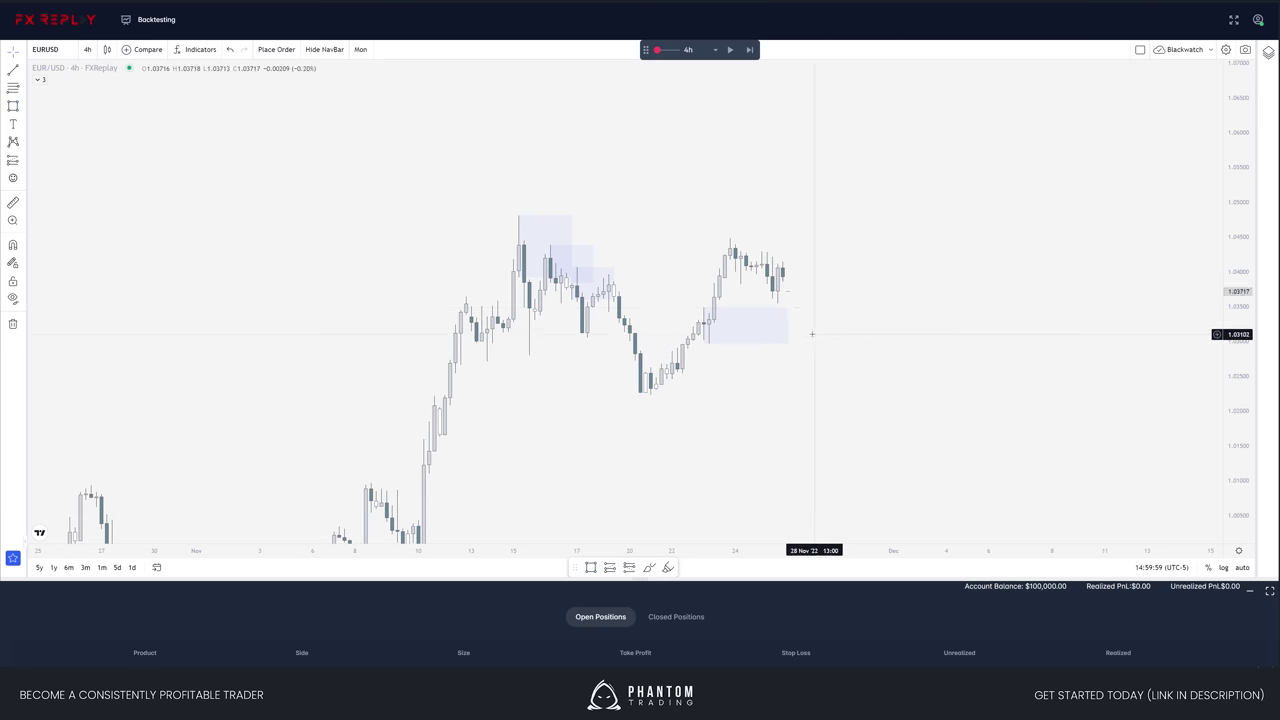
- Copy the demand rectangle onto the 18 November high, spanning 1.03421 to 1.03959 and ending on 23 November
left_click(780, 311)
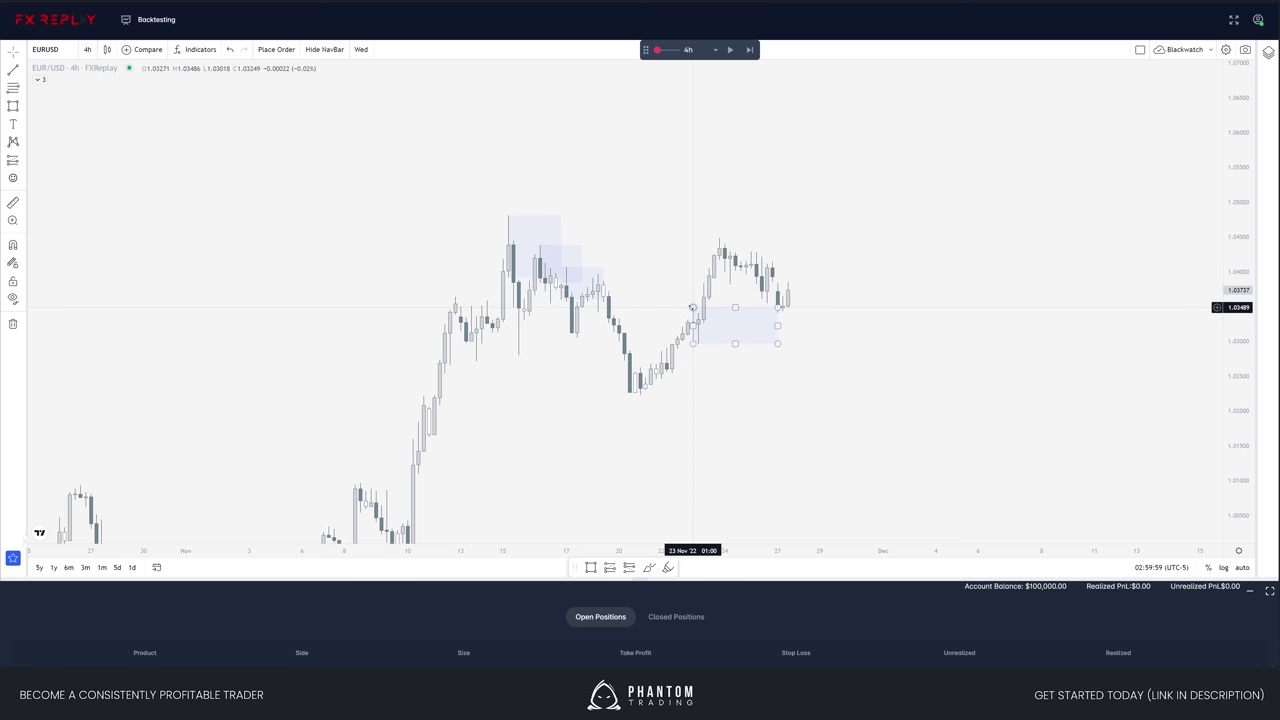
left_click(723, 308)
left_click_drag(723, 309, 598, 274, "ctrl")
left_click_drag(693, 292, 703, 291)
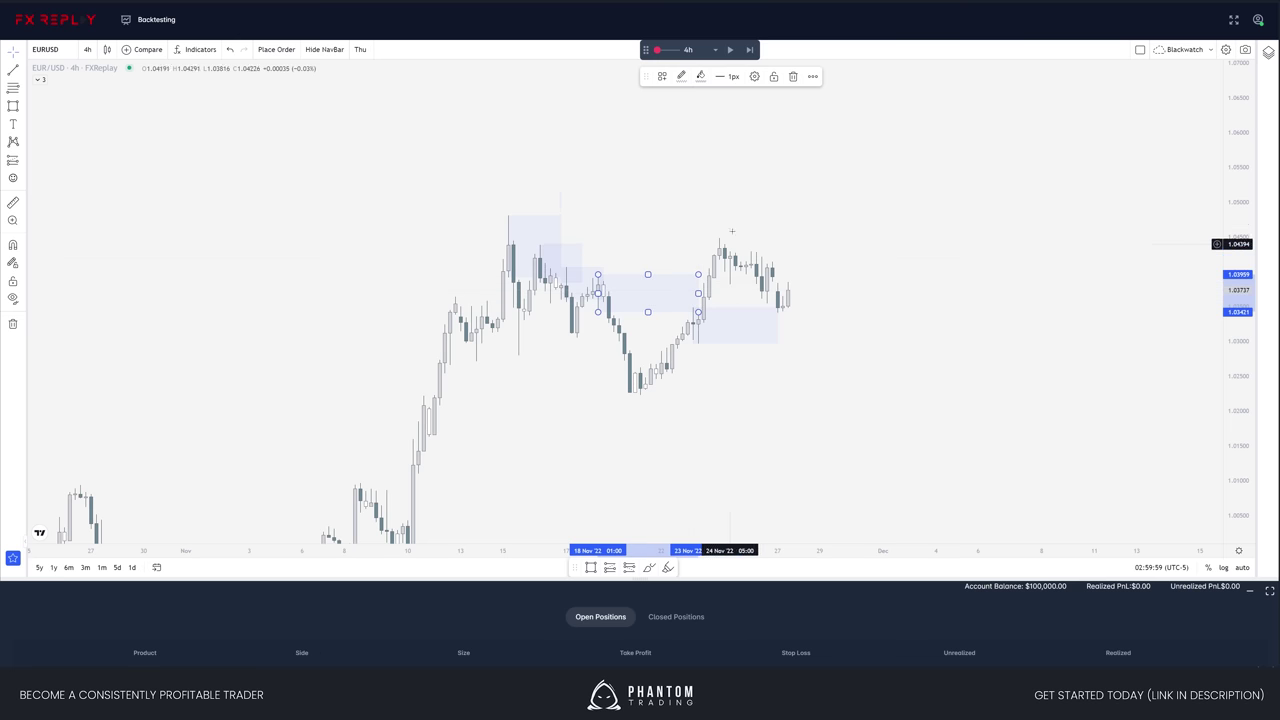
- Advance the replay to the 28 November 09:00 candle
left_click_drag(797, 332, 800, 327)
key("shift+Right")
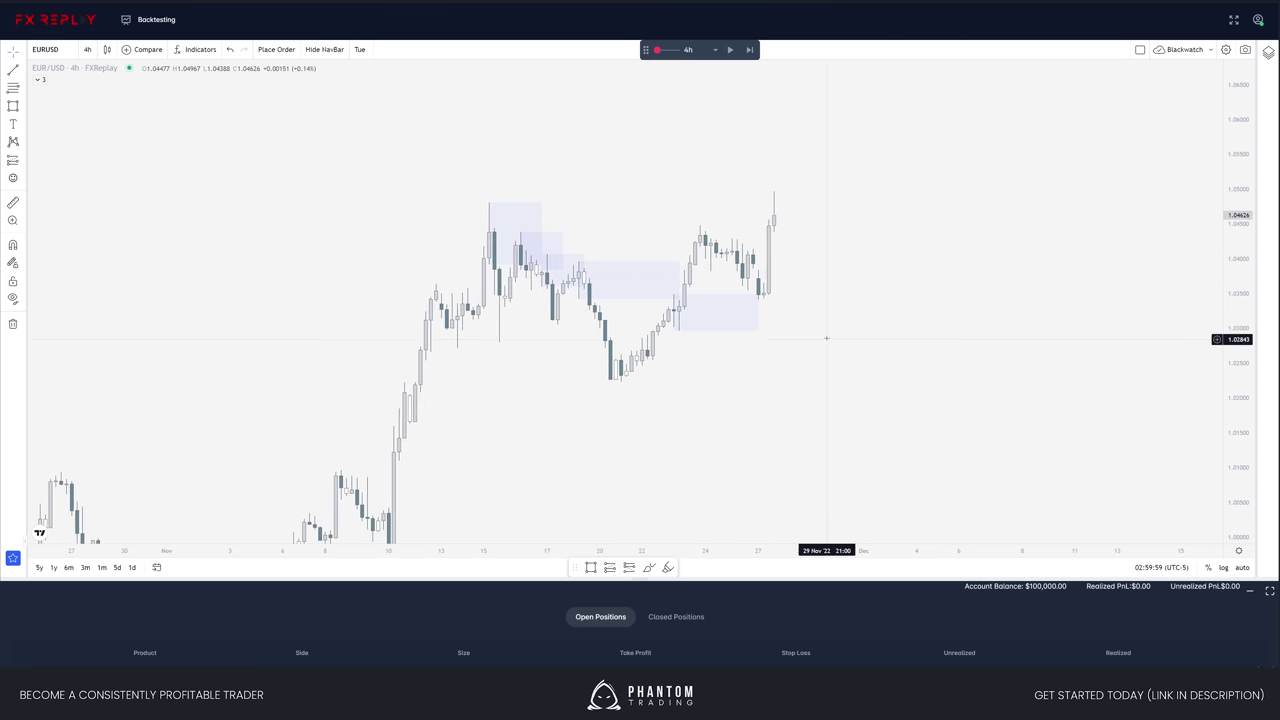
key("shift+Right")
- Draw a horizontal trend line at 1.04495 from 23 to 28 November and extend the lower demand rectangle to 28 November
key("alt+t")
left_click(695, 224)
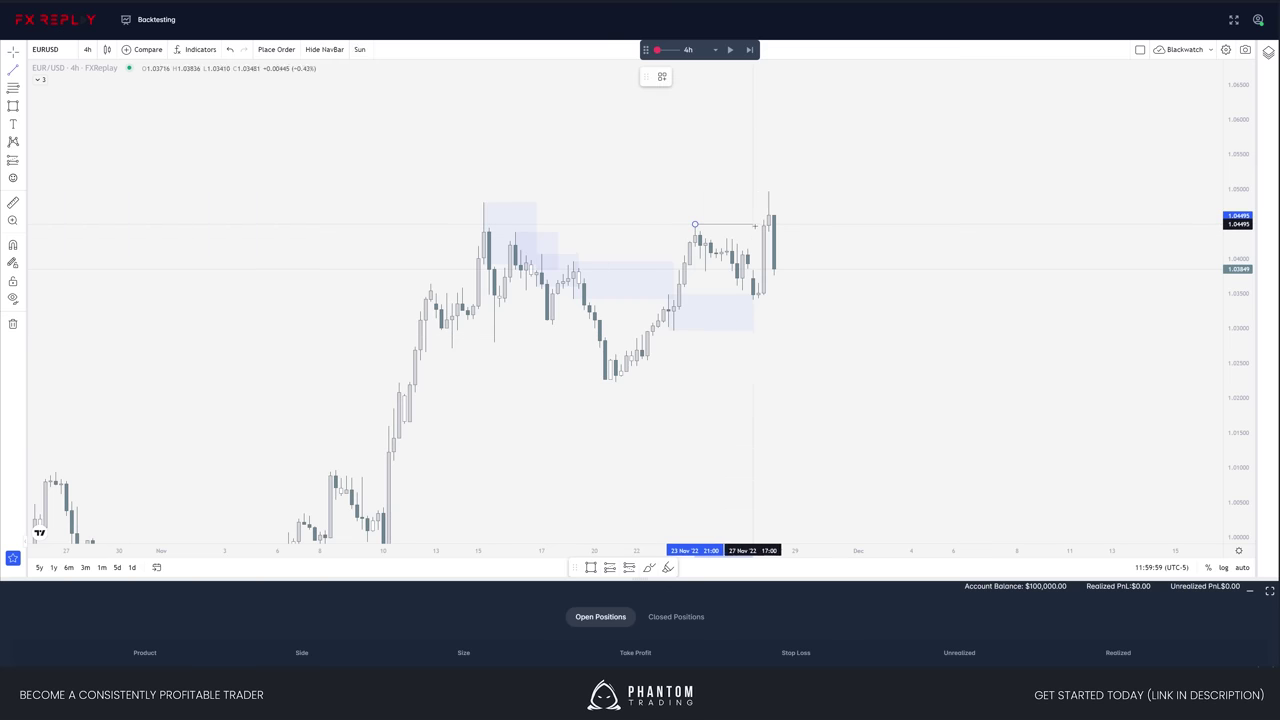
left_click(763, 224)
left_click_drag(822, 309, 767, 319)
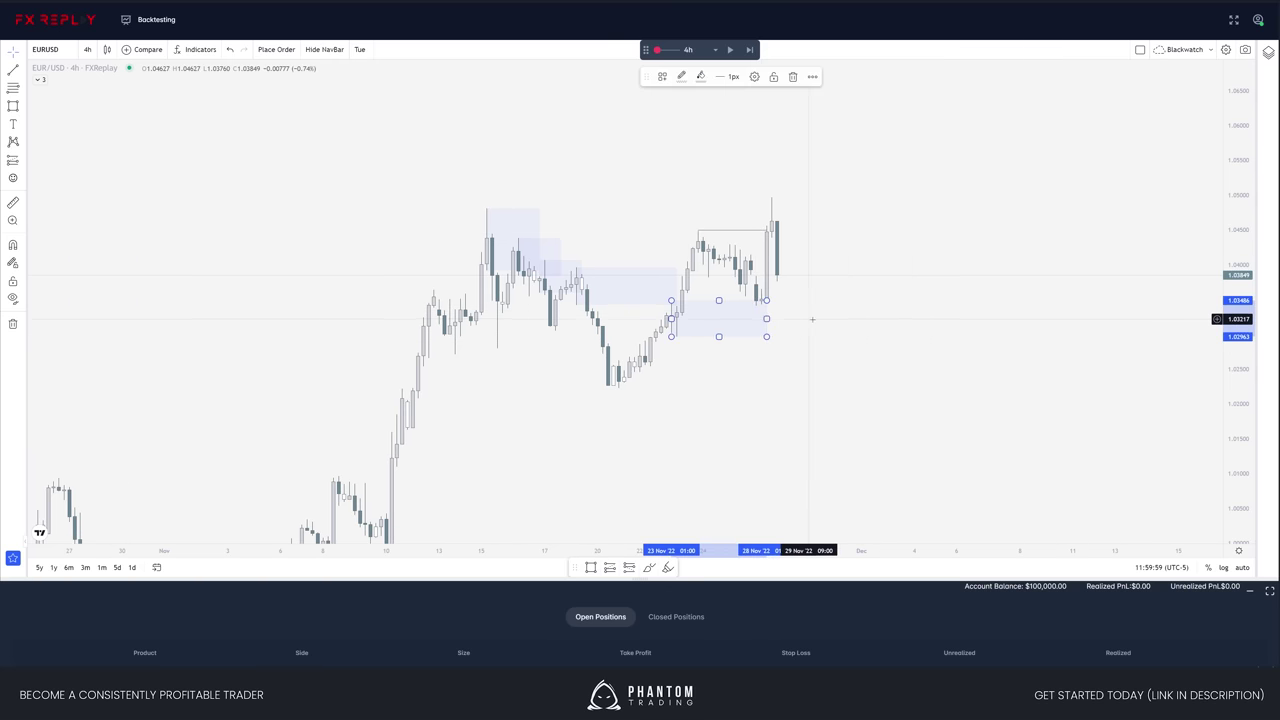
left_click(812, 319)
left_click(765, 318)
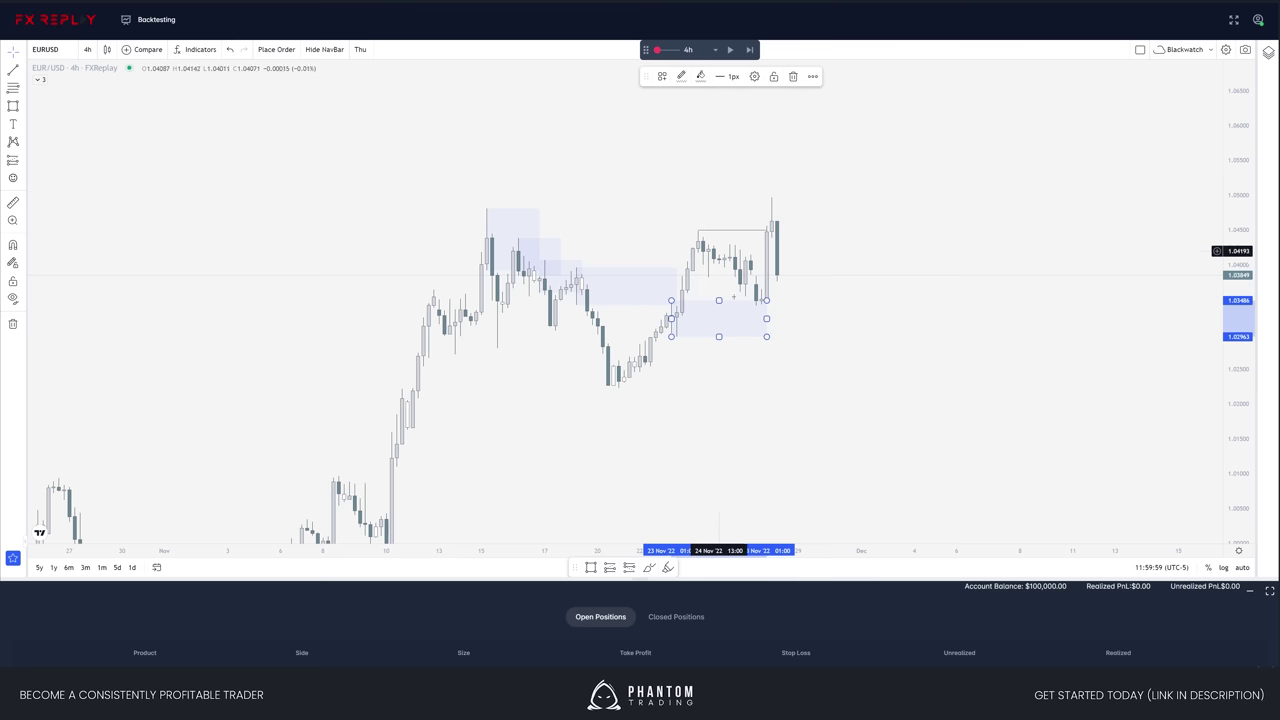
- Measure a long position entered at 1.03489 with its stop at 1.02886 and target at 1.04962, then remove it
left_click(629, 567)
left_click(751, 300)
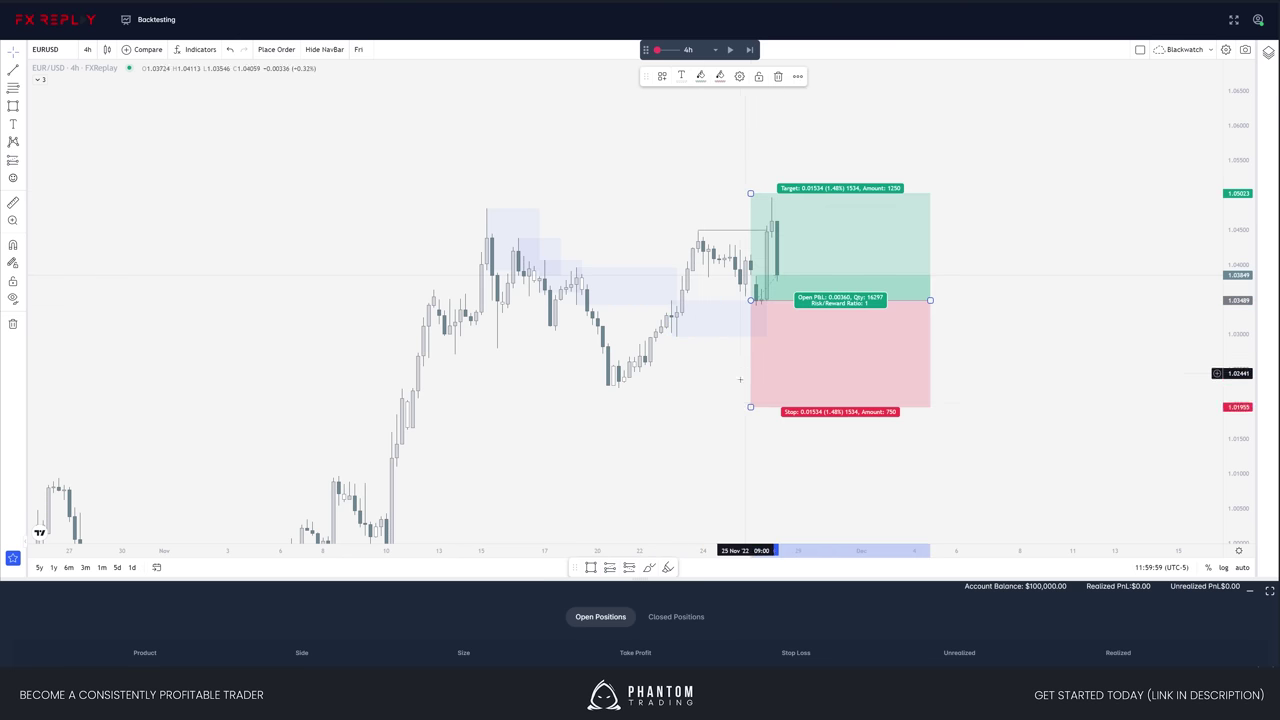
left_click_drag(750, 407, 750, 342)
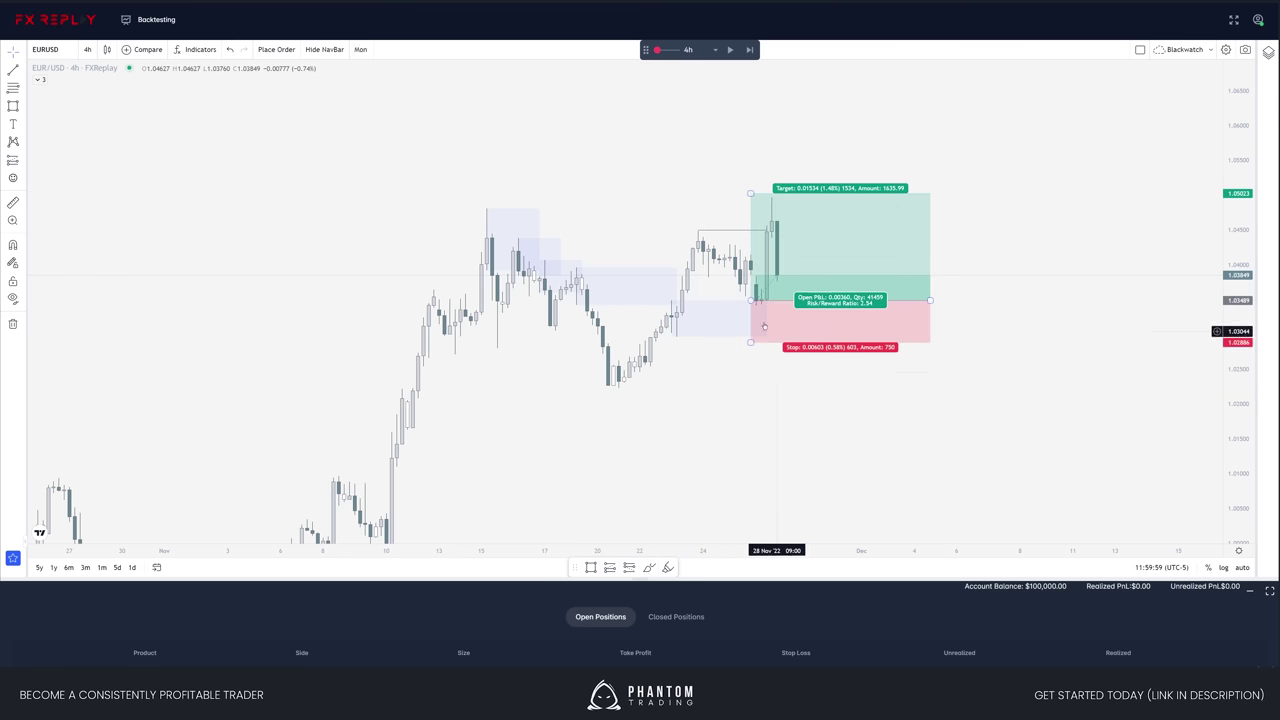
left_click_drag(751, 193, 751, 197)
left_click(798, 174)
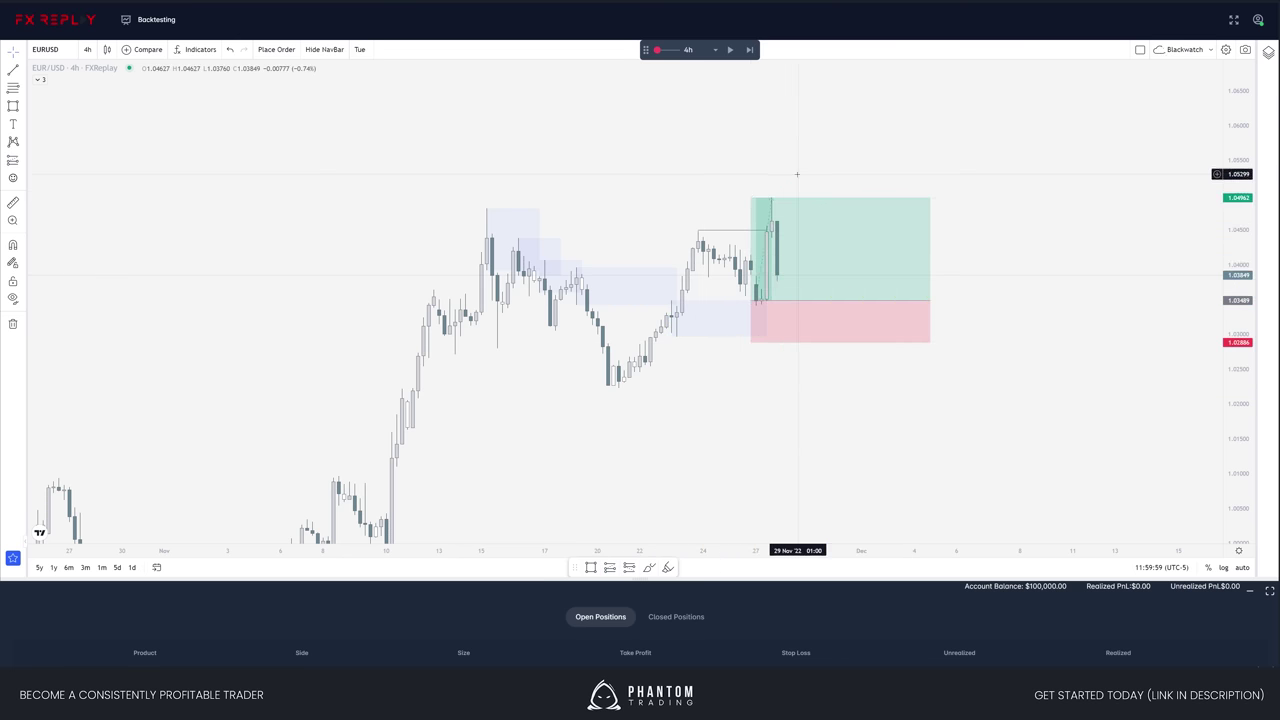
left_click(753, 283)
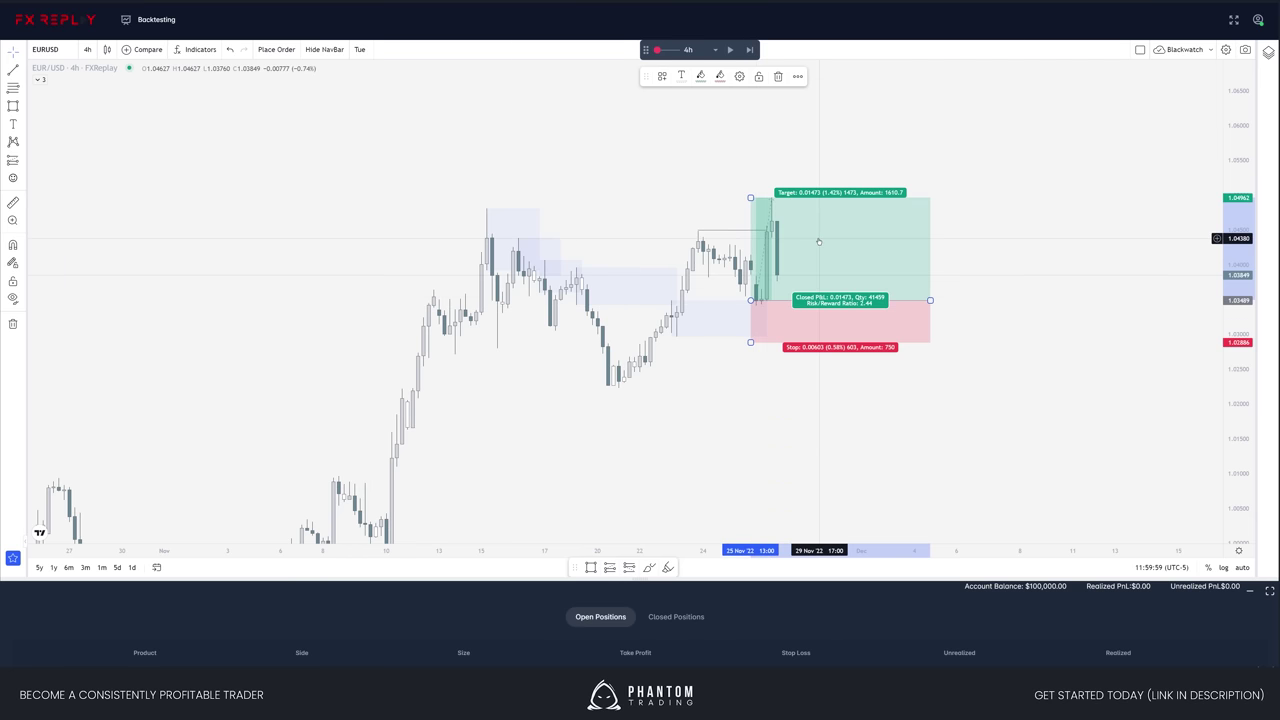
key("Delete")
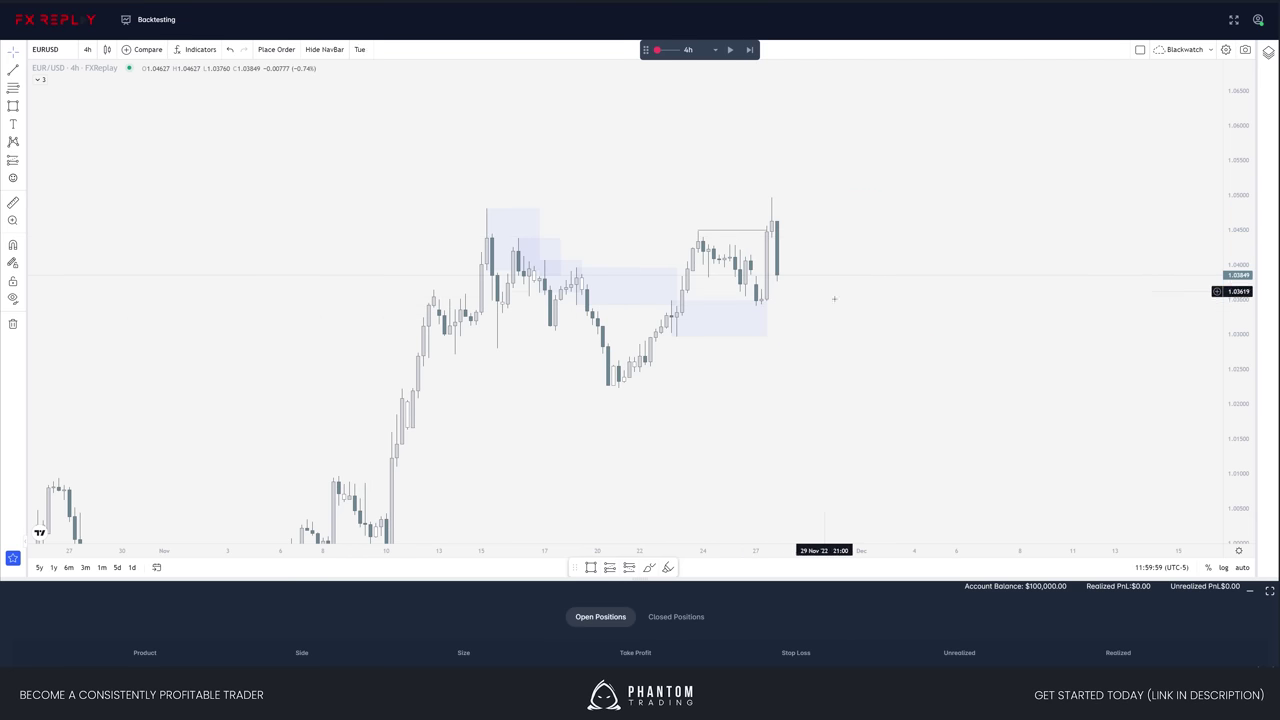
- Advance the replay to the last 4-hour candle of 28 November
left_click_drag(833, 352, 826, 351)
key("shift+Right")
key("shift+Right")
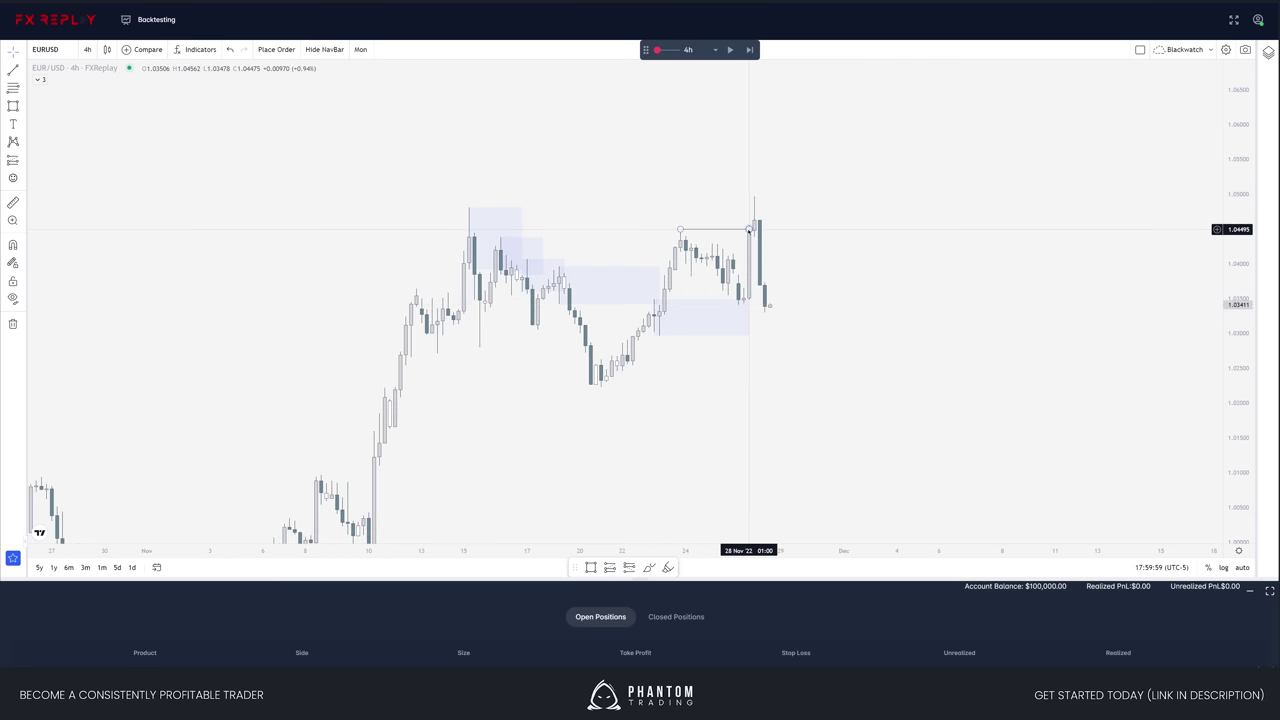
key("shift+Right")
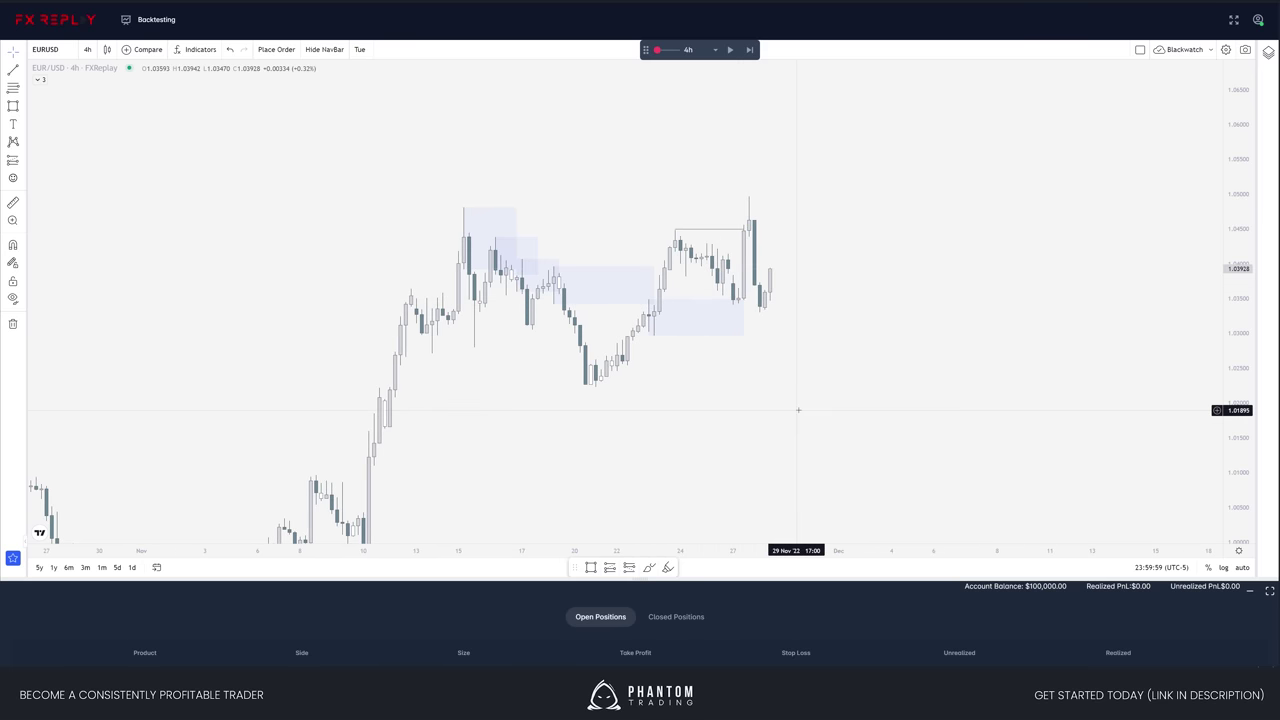
- Copy the demand rectangle onto the 28 November high, from about 1.044 to 1.0497, and shorten it to about 30 November
left_click_drag(795, 410, 777, 423)
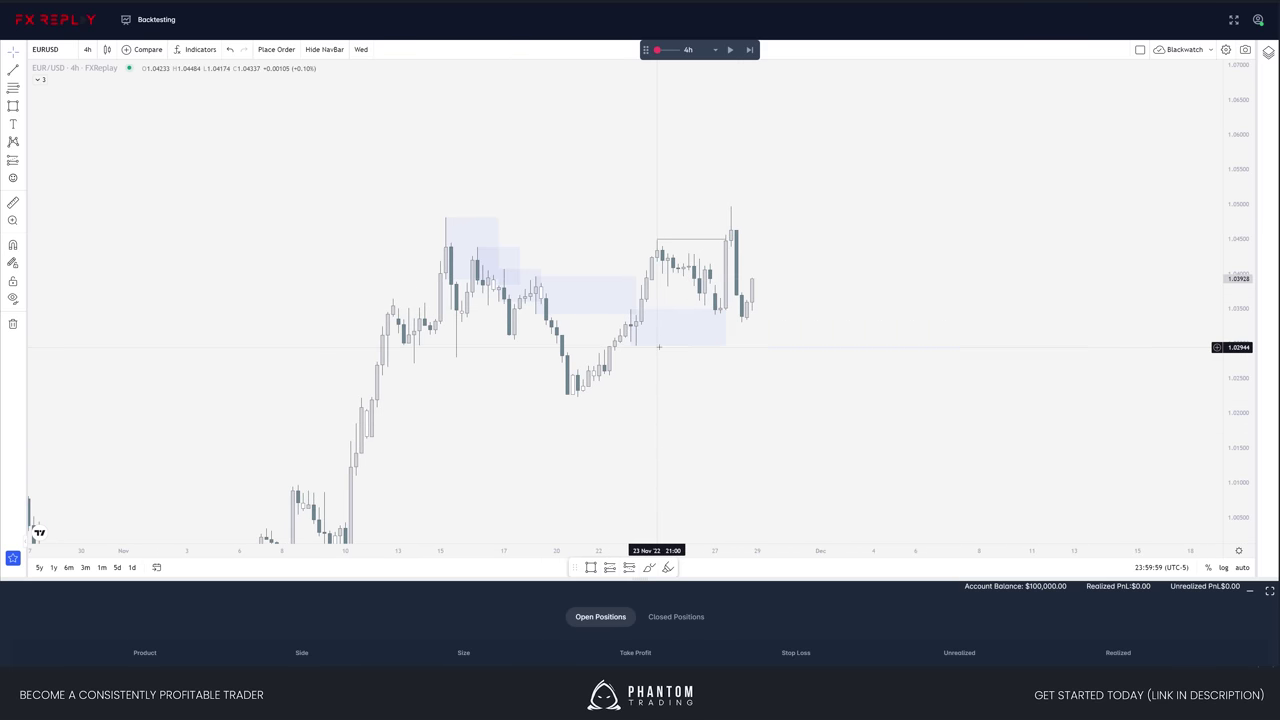
left_click_drag(660, 343, 731, 206)
left_click(823, 223)
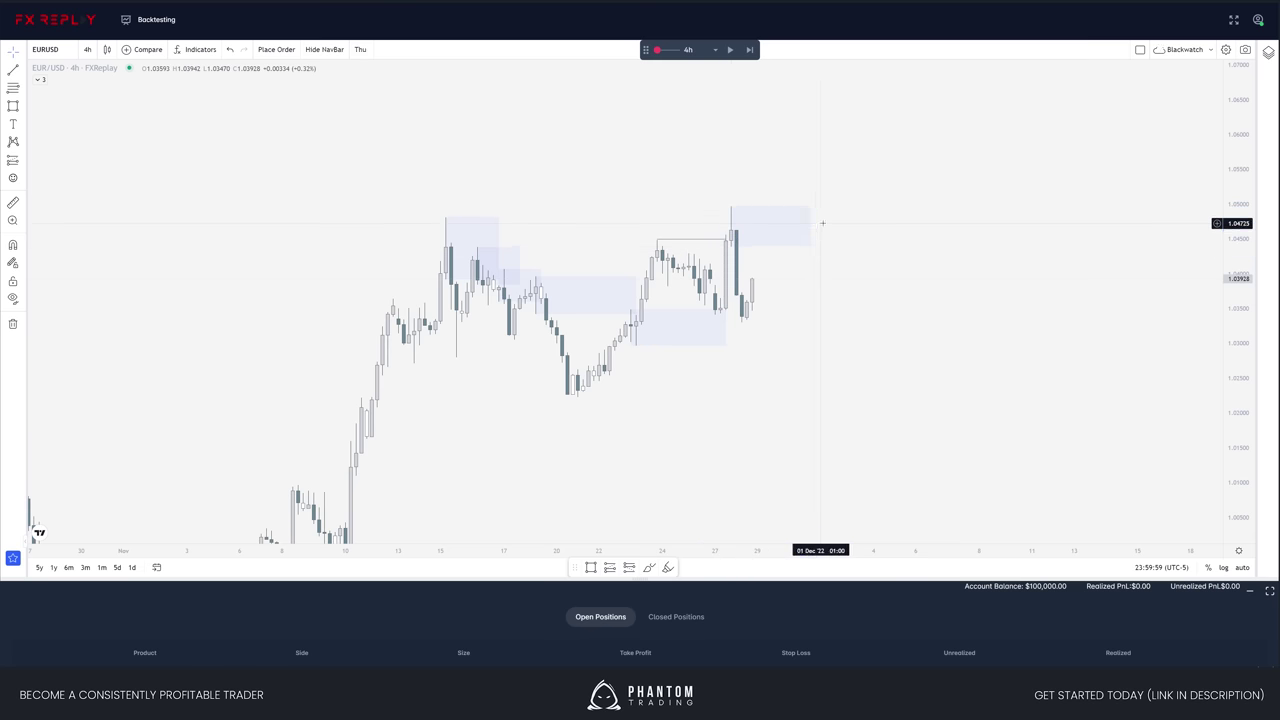
mouse_move(810, 226)
left_mouse_down()
mouse_move(781, 231)
mouse_move(795, 233)
left_mouse_up()
- Advance the replay candle by candle to 1 December
left_click_drag(793, 381, 816, 386)
key("shift+Right")
key("shift+Right")
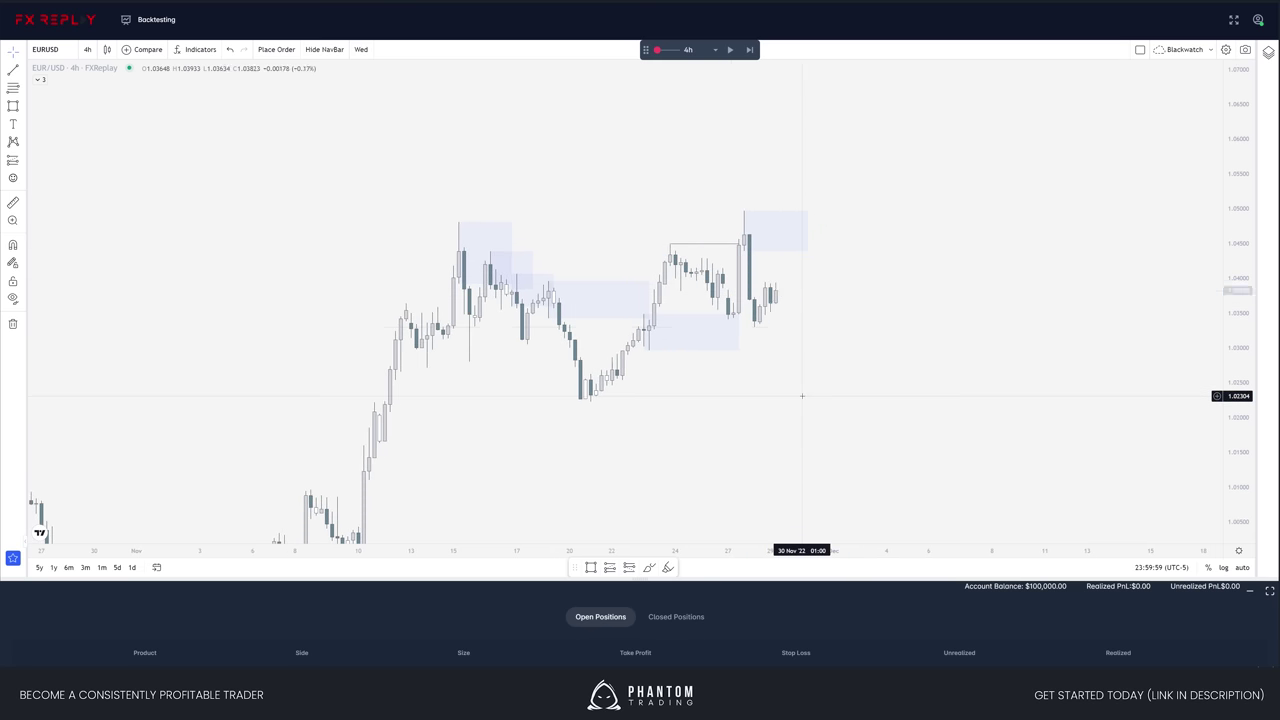
left_click(750, 234)
key("shift+Right")
key("shift+Right")
key("shift+Right")
key("shift+Right")
key("shift+Right")
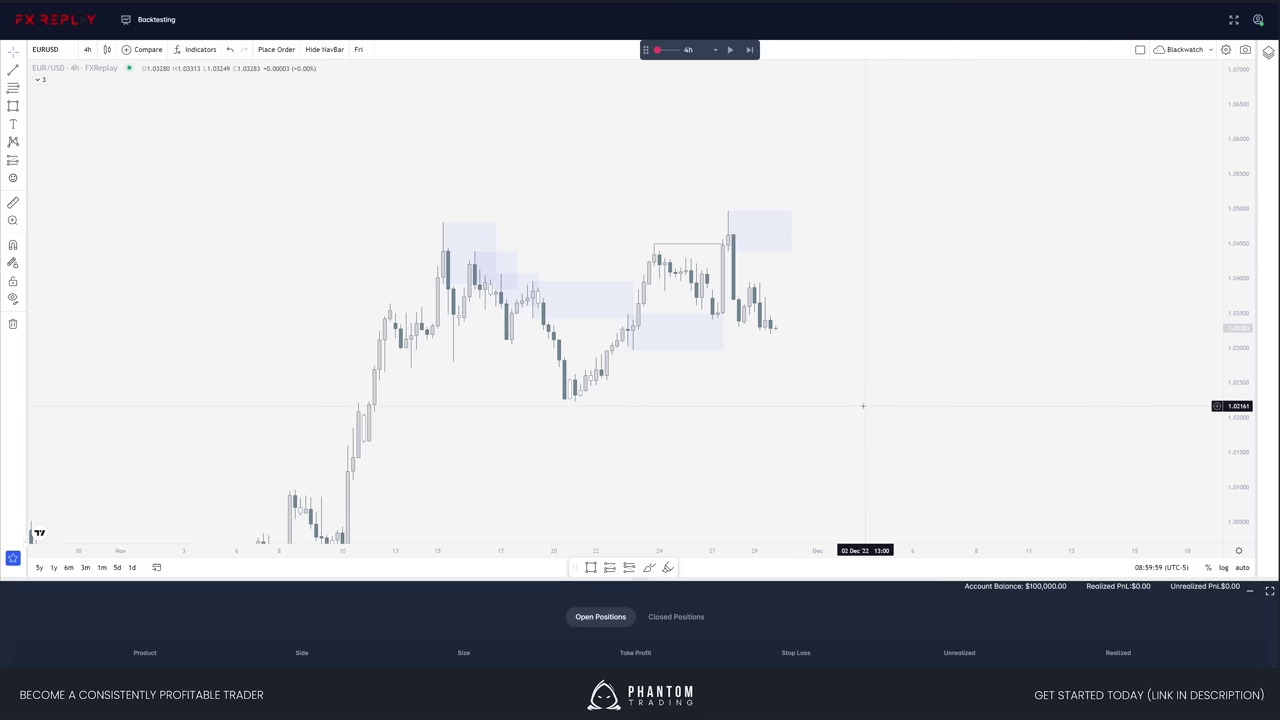
key("shift+Right")
key("shift+Right")
key("shift+Right")
key("shift+Right")
key("shift+Right")
key("shift+Right")
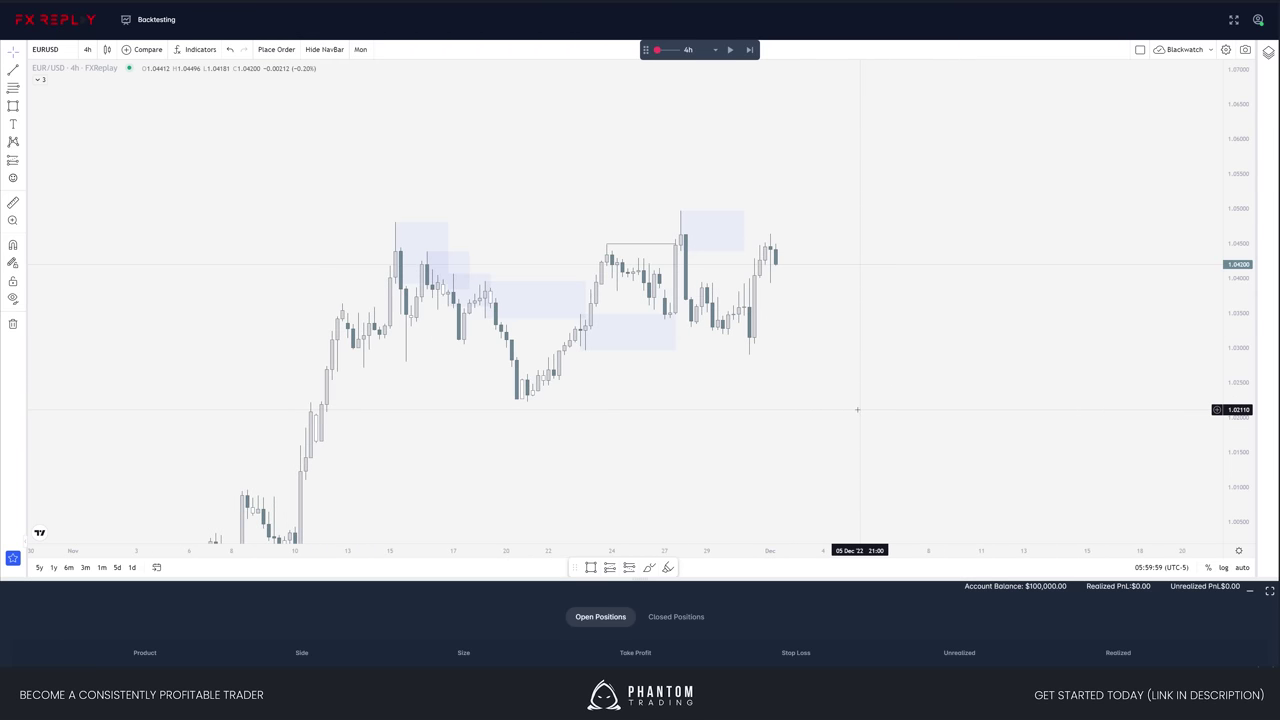
- Extend the supply zone from the 28 Nov high past the latest candle and advance the 4h replay until price breaks above it
left_click_drag(744, 231, 797, 231)
left_click_drag(825, 348, 817, 308)
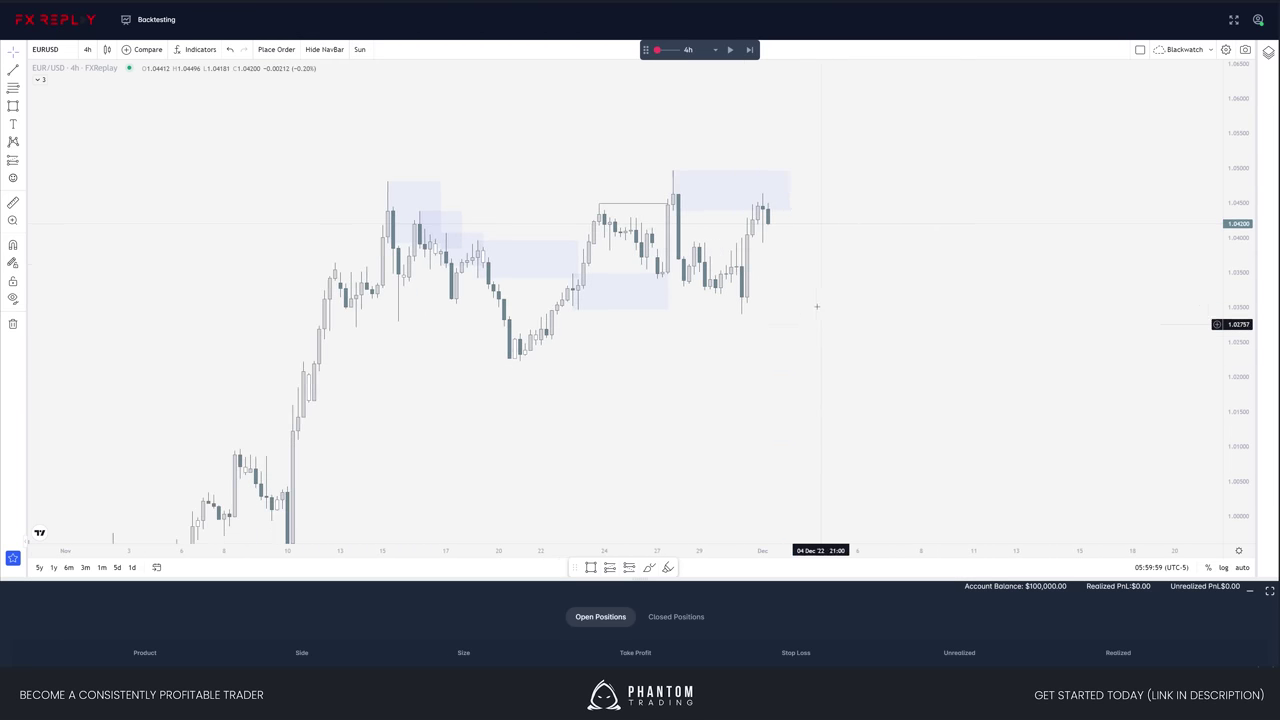
key("shift+Right")
key("shift+Right")
key("shift+Right")
key("shift+Right")
key("shift+Right")
key("shift+Right")
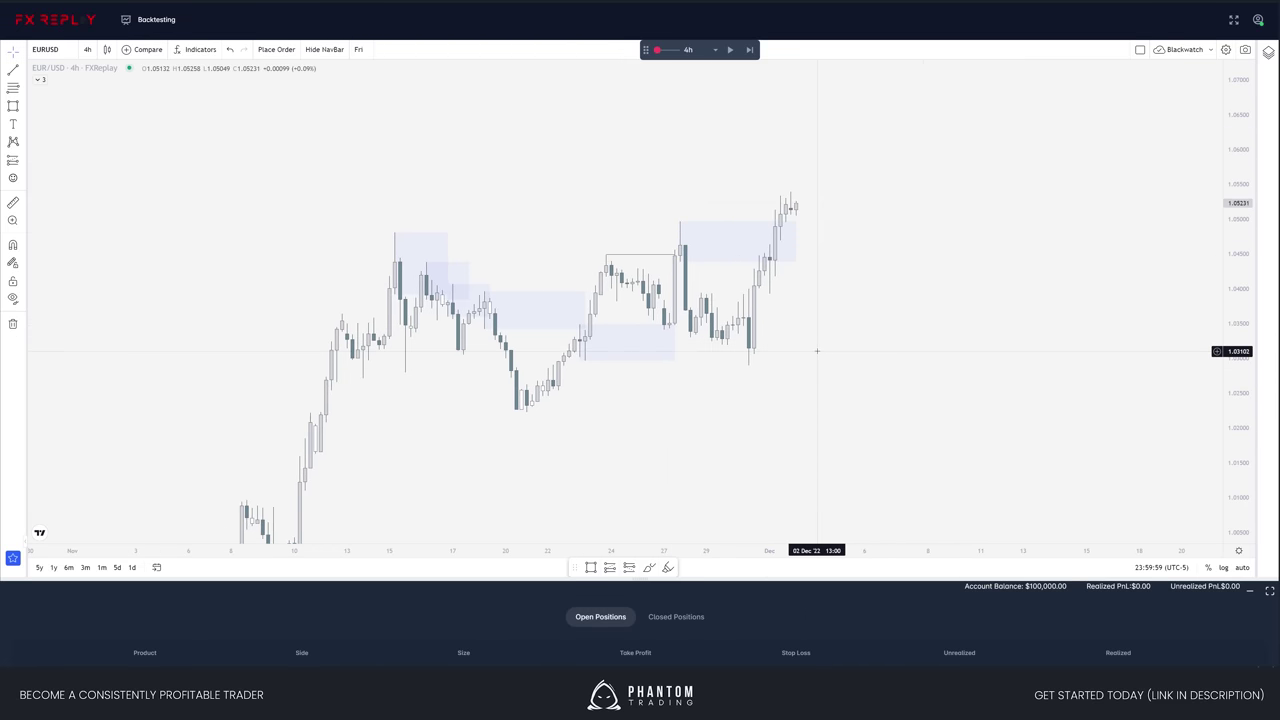
- Shorten the 28 Nov supply zone so its right edge ends at the 1 Dec breakout candle
mouse_move(796, 241)
left_click_drag(796, 241, 780, 241)
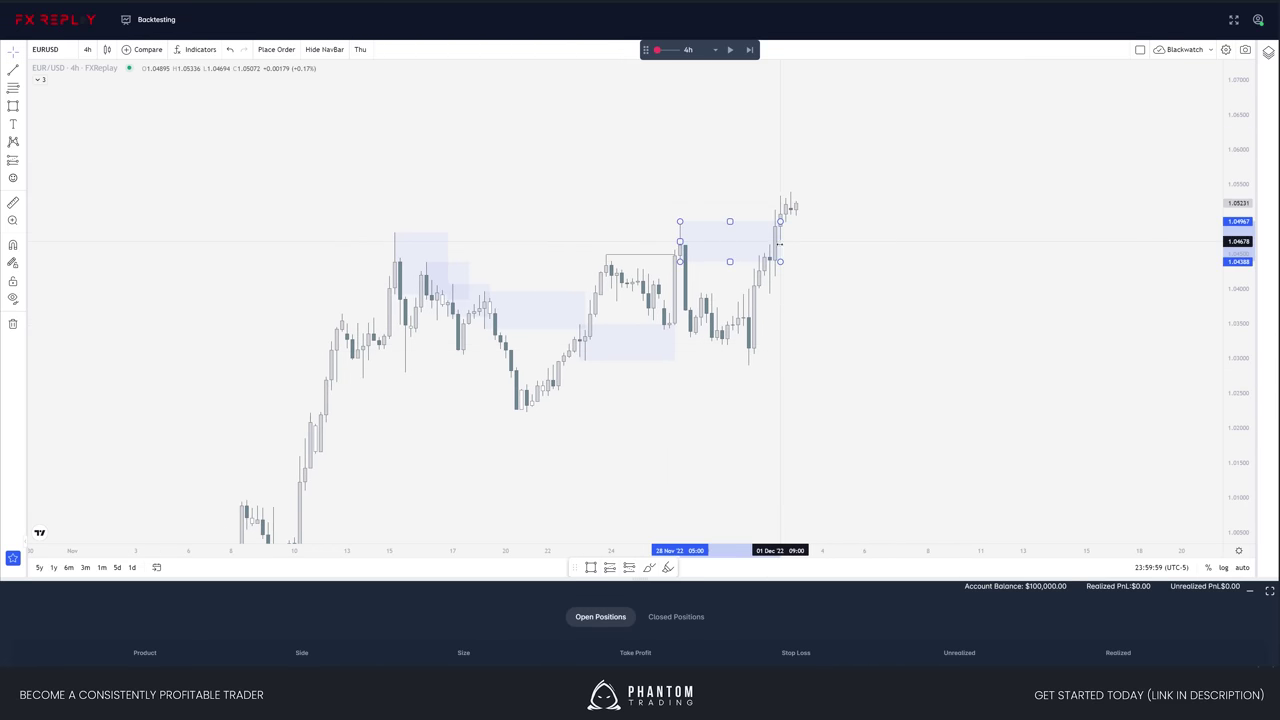
left_click(823, 317)
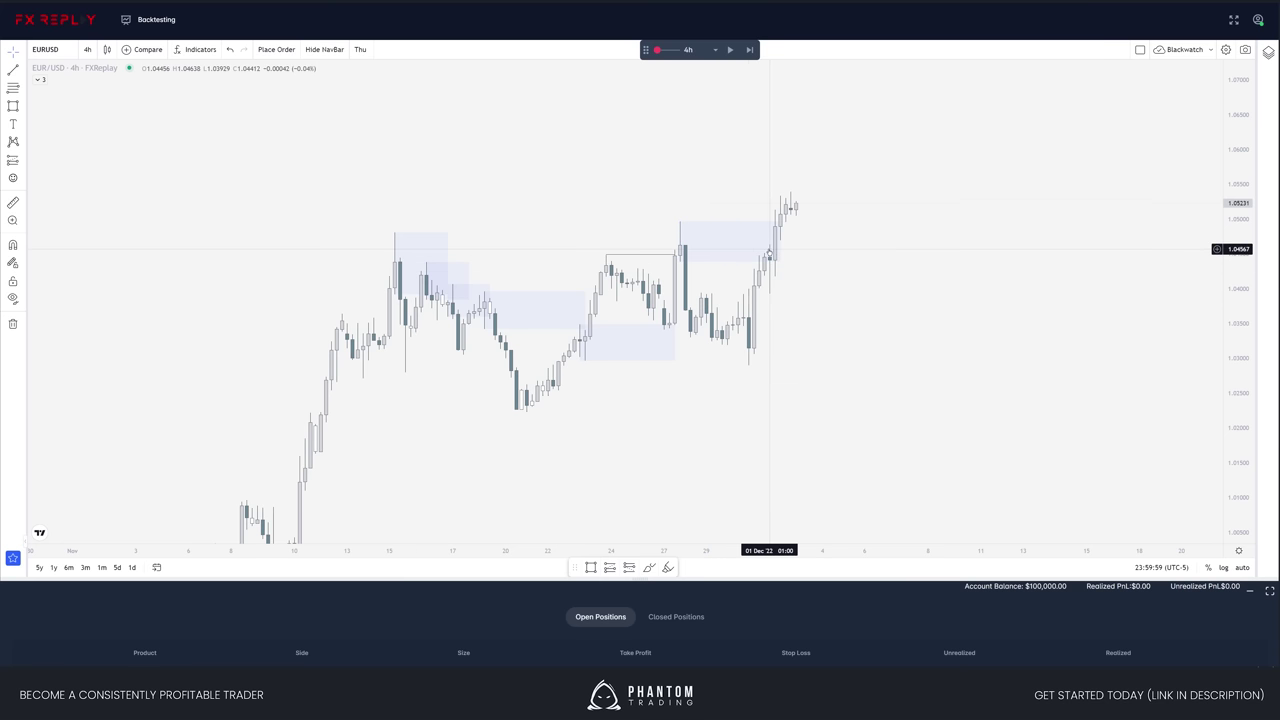
- Copy the supply zone onto the 1 Dec candle as a demand zone spanning 1.04638 to 1.03929
left_click(722, 260)
left_click_drag(722, 260, 770, 287)
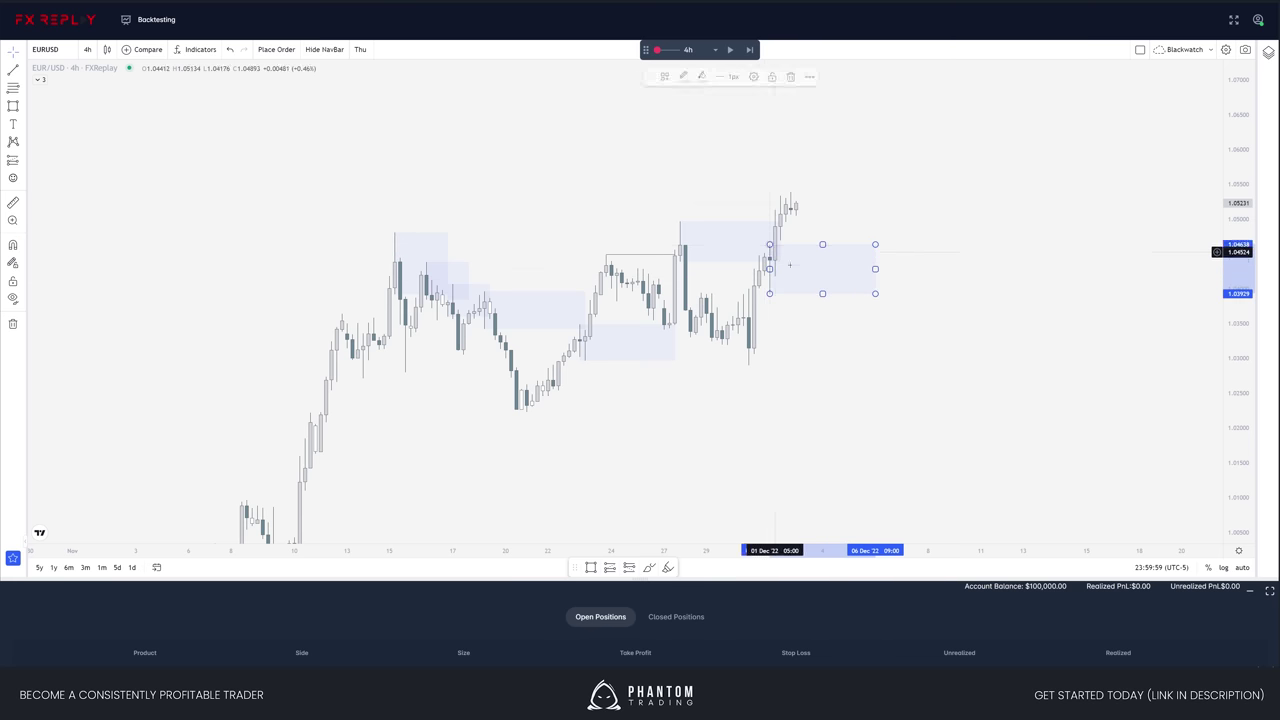
left_click_drag(801, 247, 840, 284)
left_click_drag(903, 391, 885, 389)
- Copy a second demand zone onto the 30 Nov low, from 1.03587 down to about 1.0290, and align its right edge with the zone above
left_click(858, 285)
left_click_drag(859, 285, 778, 354)
left_click(783, 369)
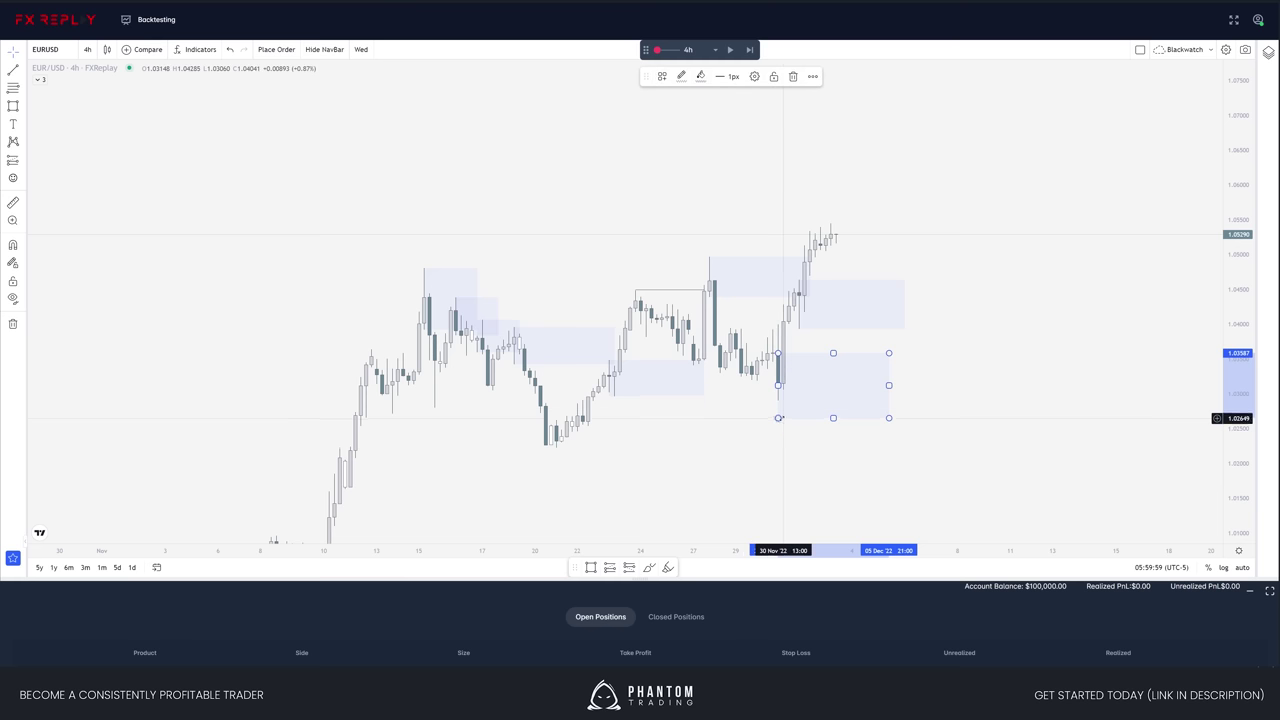
left_click_drag(779, 418, 779, 401)
left_click_drag(889, 376, 904, 377)
- Advance the replay to 5 Dec and mark the break of the 2 Dec high with a short horizontal line at about 1.0545
left_click_drag(982, 338, 979, 311)
key("shift+Right")
key("shift+Right")
key("shift+Right")
key("shift+Right")
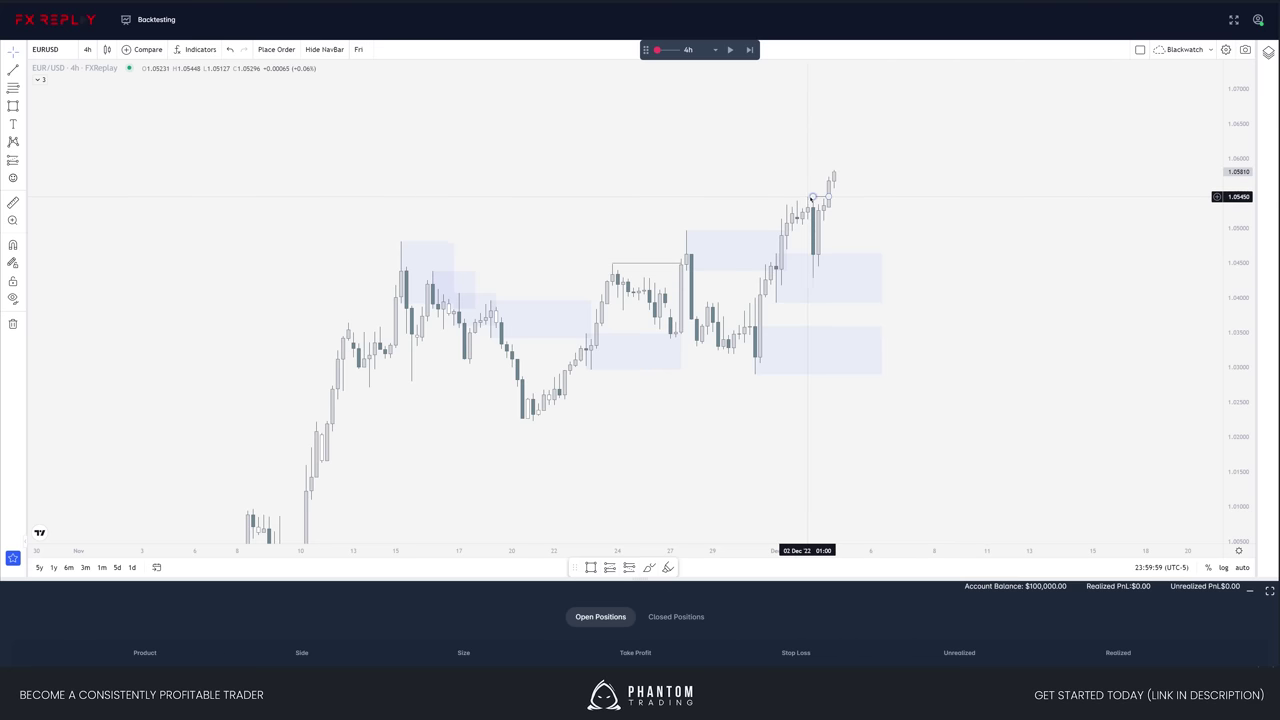
left_click_drag(870, 209, 829, 290)
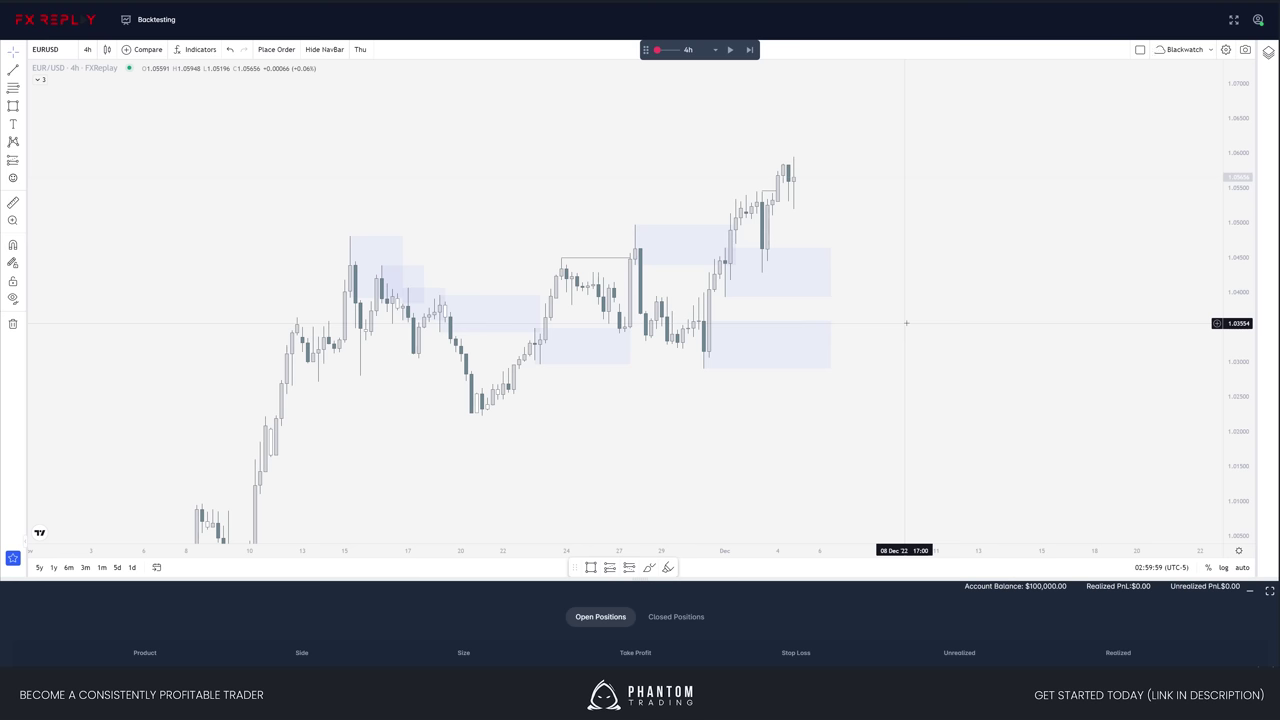
- Invert the price scale to view the structure upside down, and restore the normal orientation
key("alt+i")
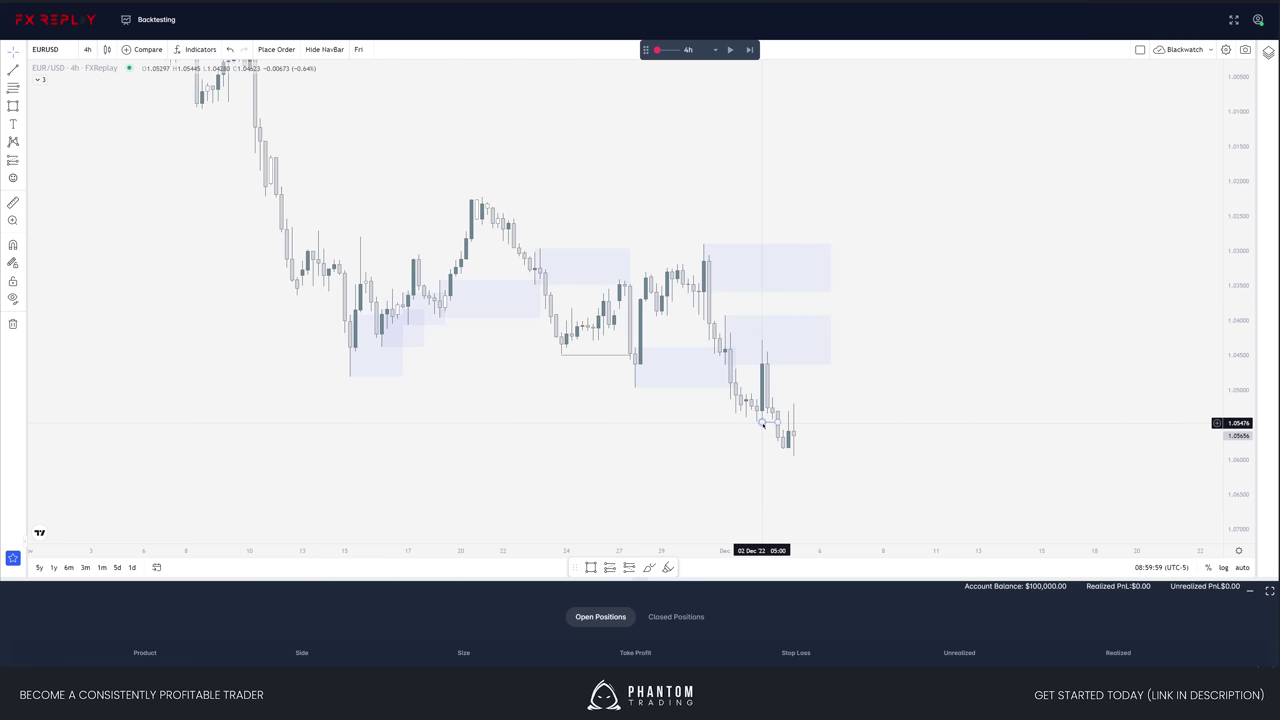
key("alt+i")
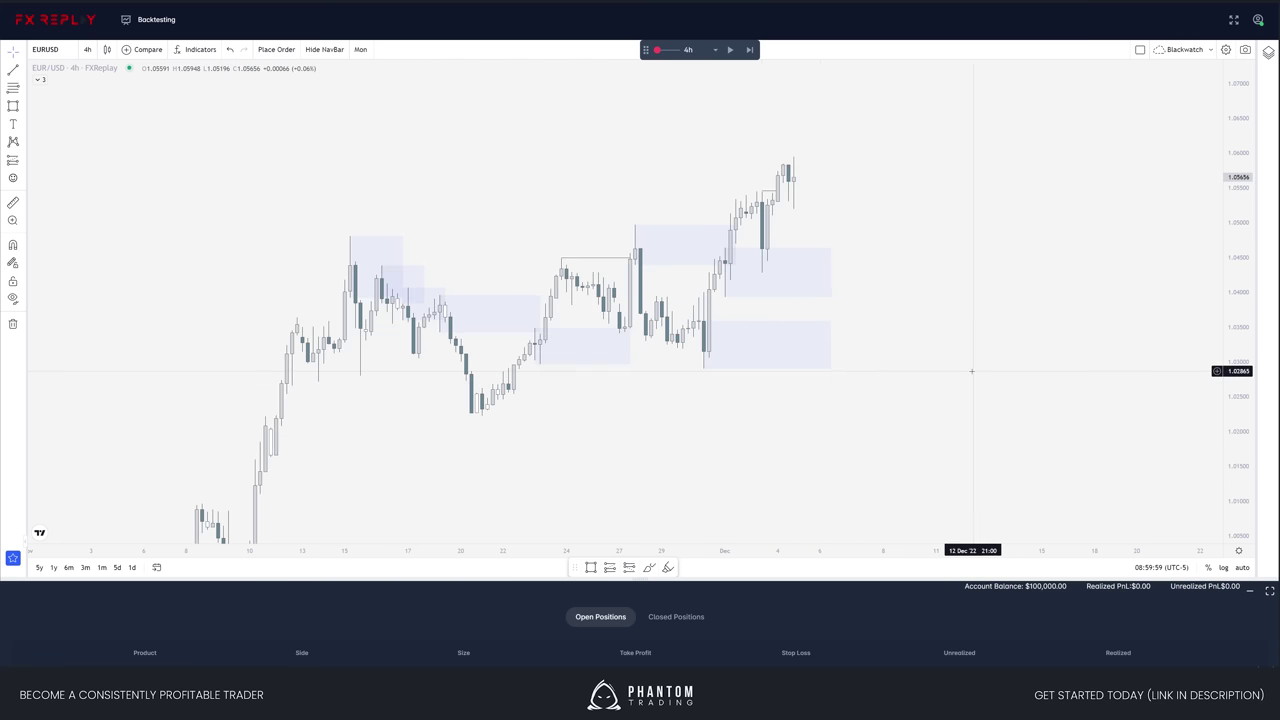
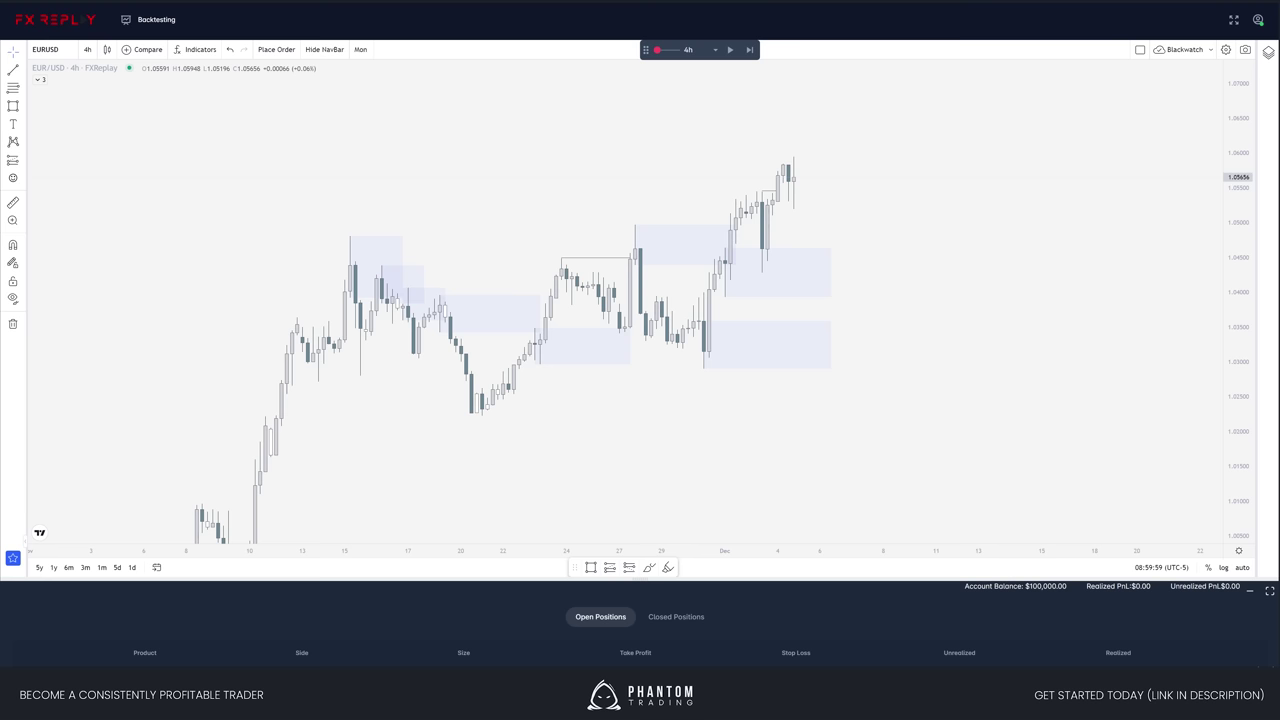
- Select all zones and structure lines drawn on the chart and delete them
left_click_drag(640, 300, 599, 310)
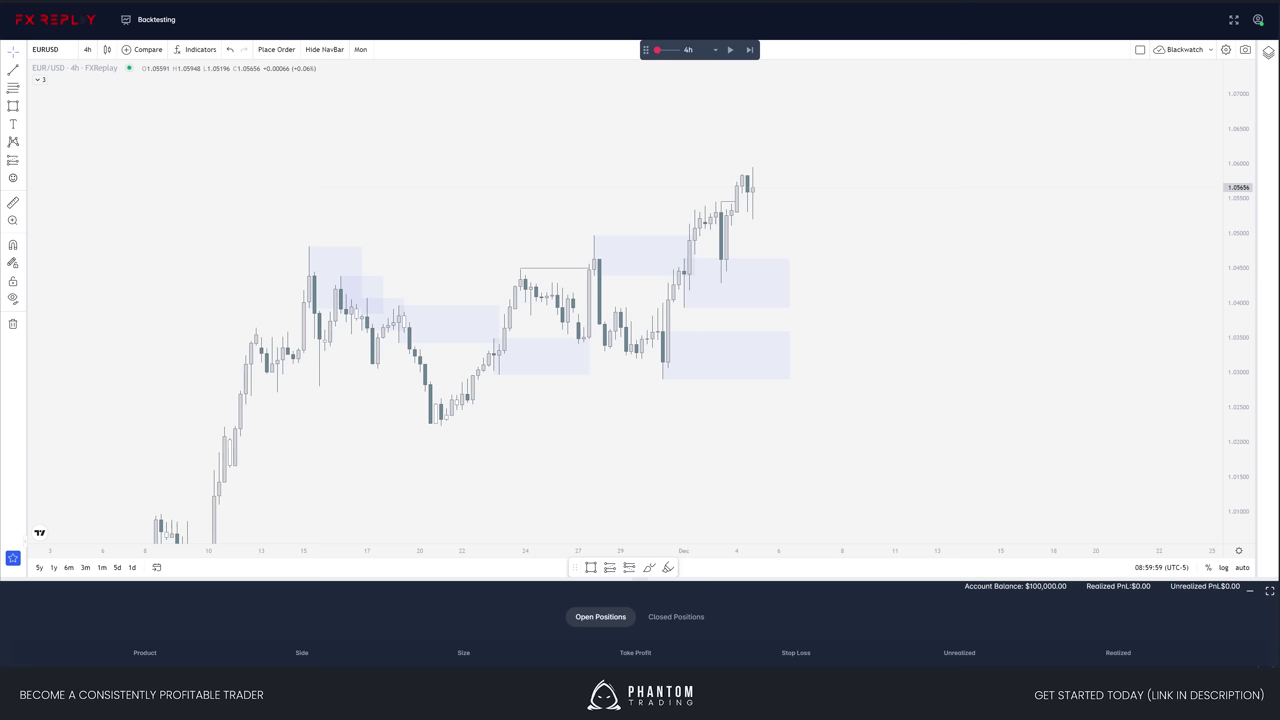
left_click_drag(809, 449, 849, 466)
left_click_drag(1238, 432, 1238, 460)
scroll(1112, 462, "down", 2)
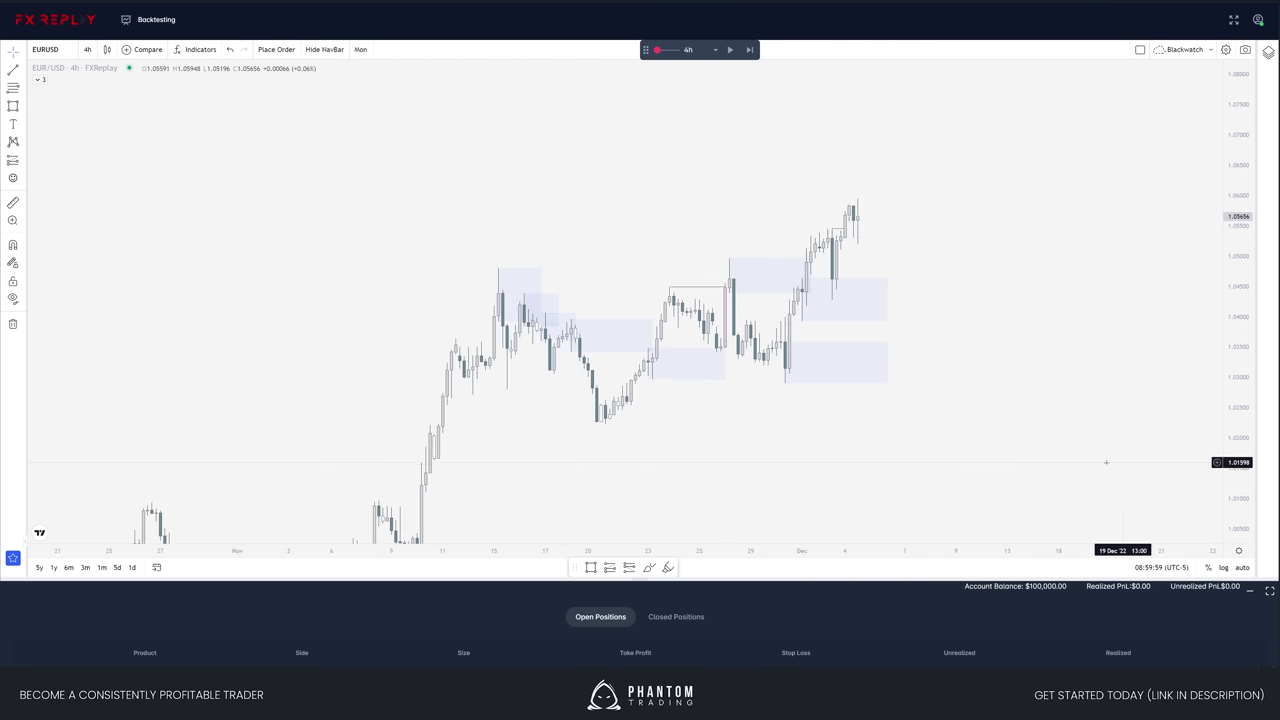
left_click_drag(978, 474, 897, 479)
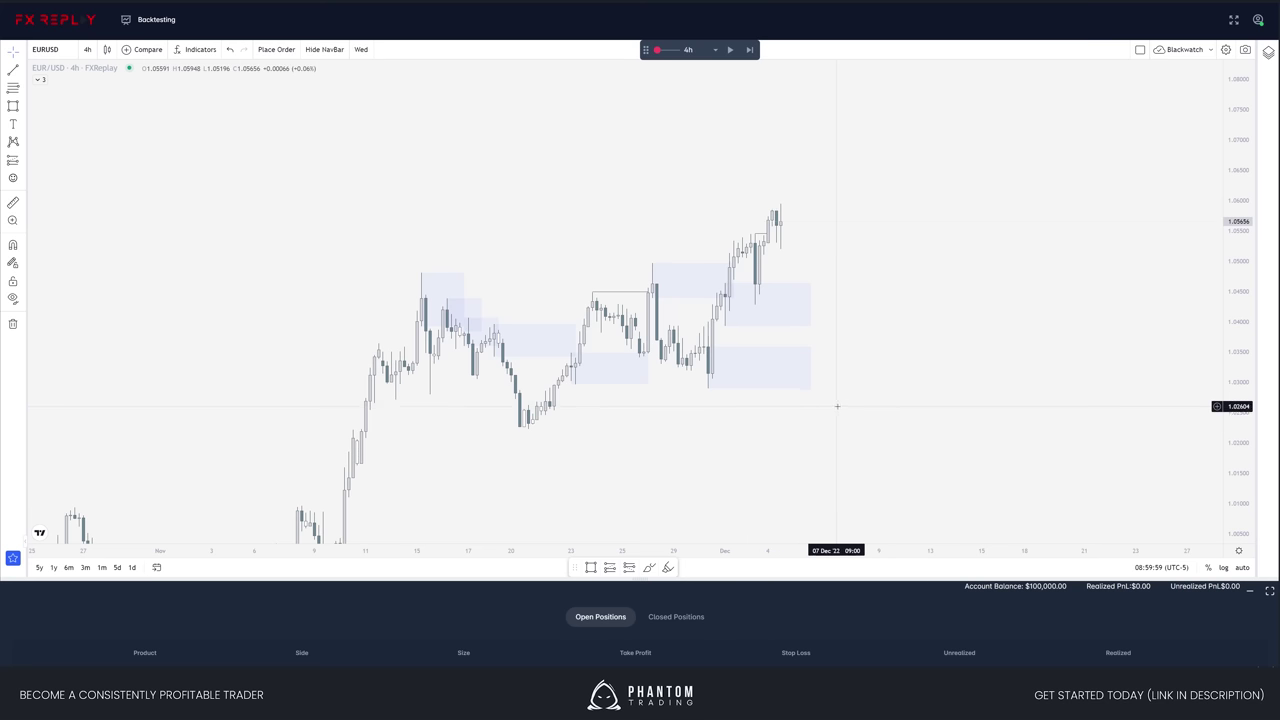
left_click_drag(939, 421, 400, 213)
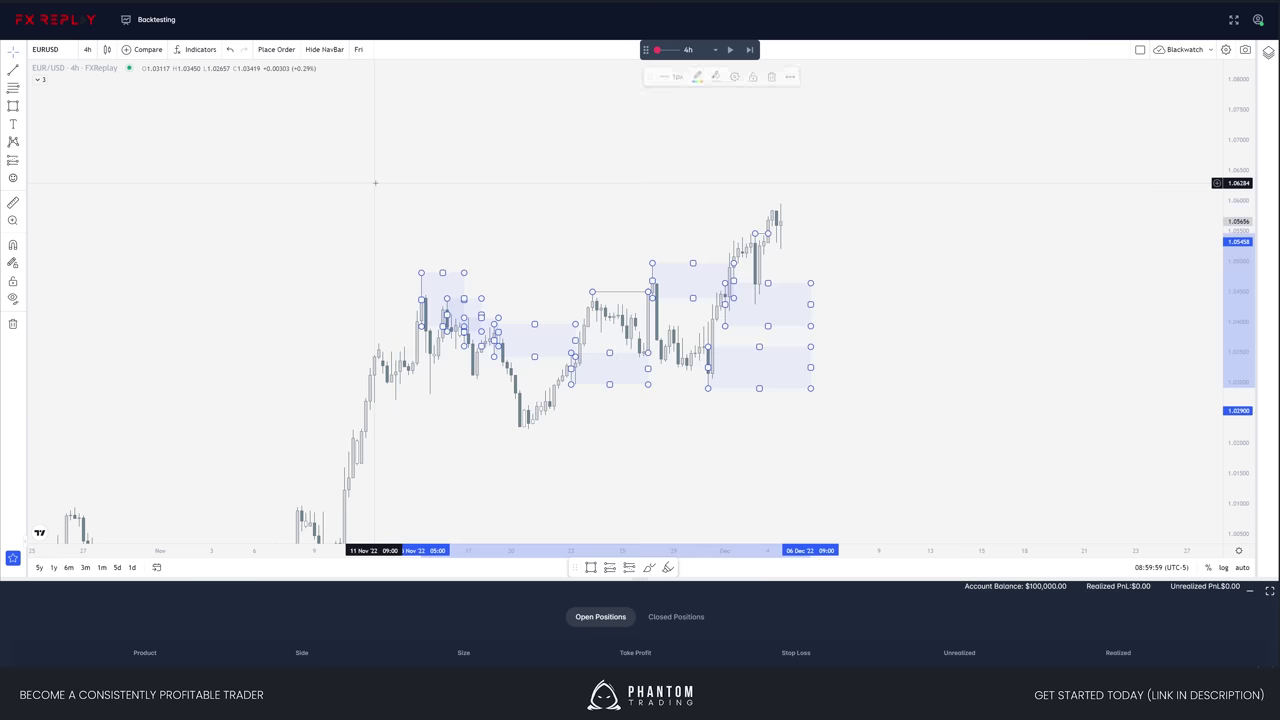
key("Delete")
scroll(871, 378, "up", 2)
scroll(871, 378, "down", 3)
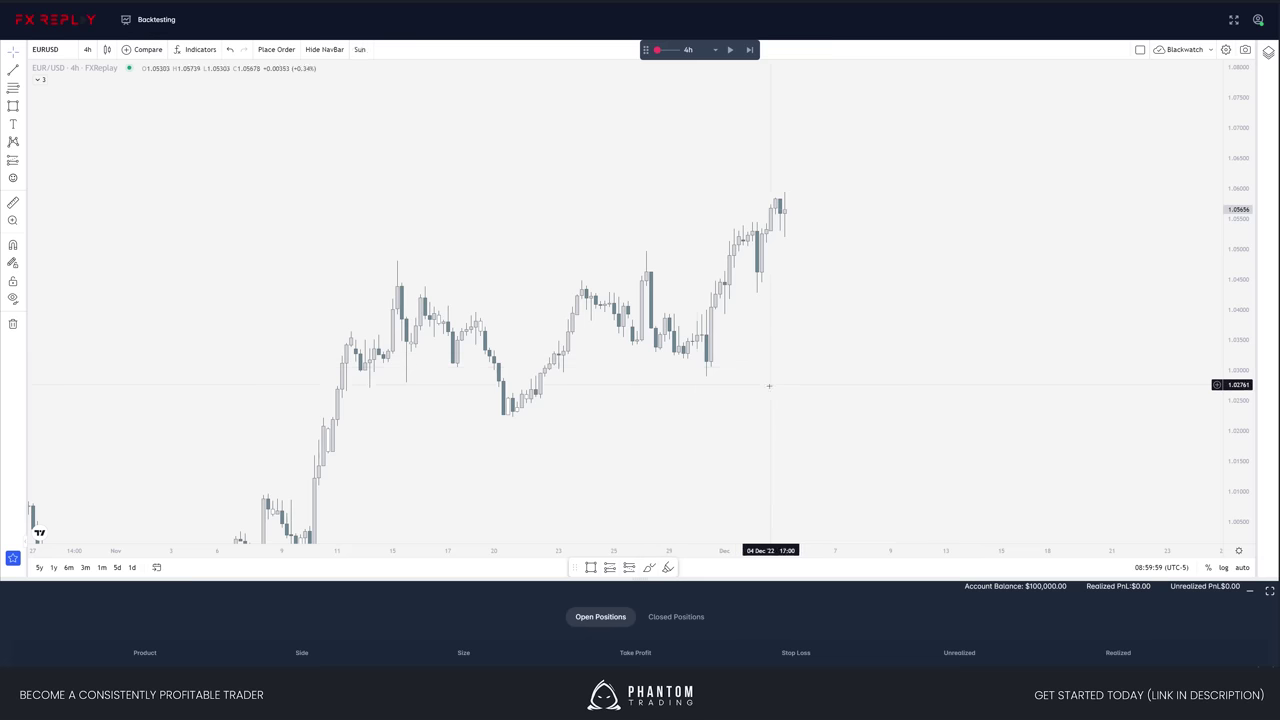
- Draw a horizontal trend line at 1.04816 from the 15 Nov swing high to the 30 Nov candle that breaks it
left_click_drag(766, 383, 709, 423)
scroll(711, 368, "up", 1)
mouse_move(710, 369)
left_mouse_down()
mouse_move(743, 383)
mouse_move(711, 355)
left_mouse_up()
scroll(836, 388, "down", 1)
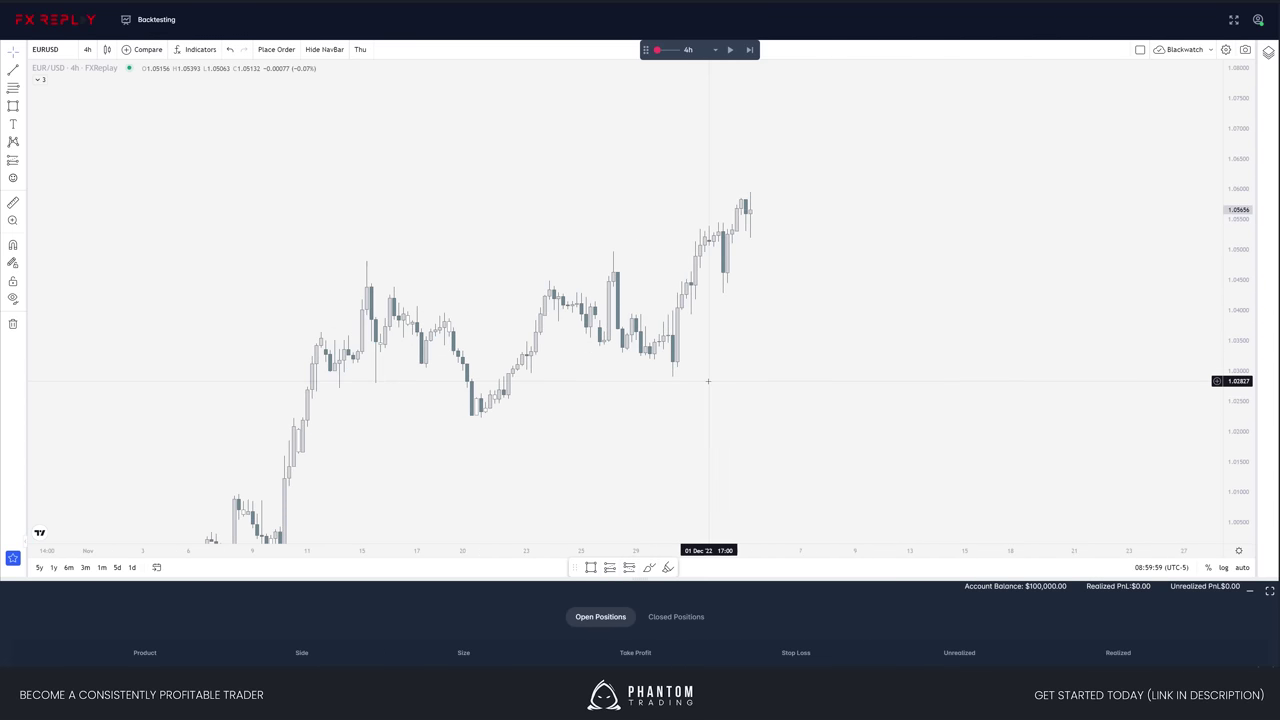
scroll(597, 283, "down", 3)
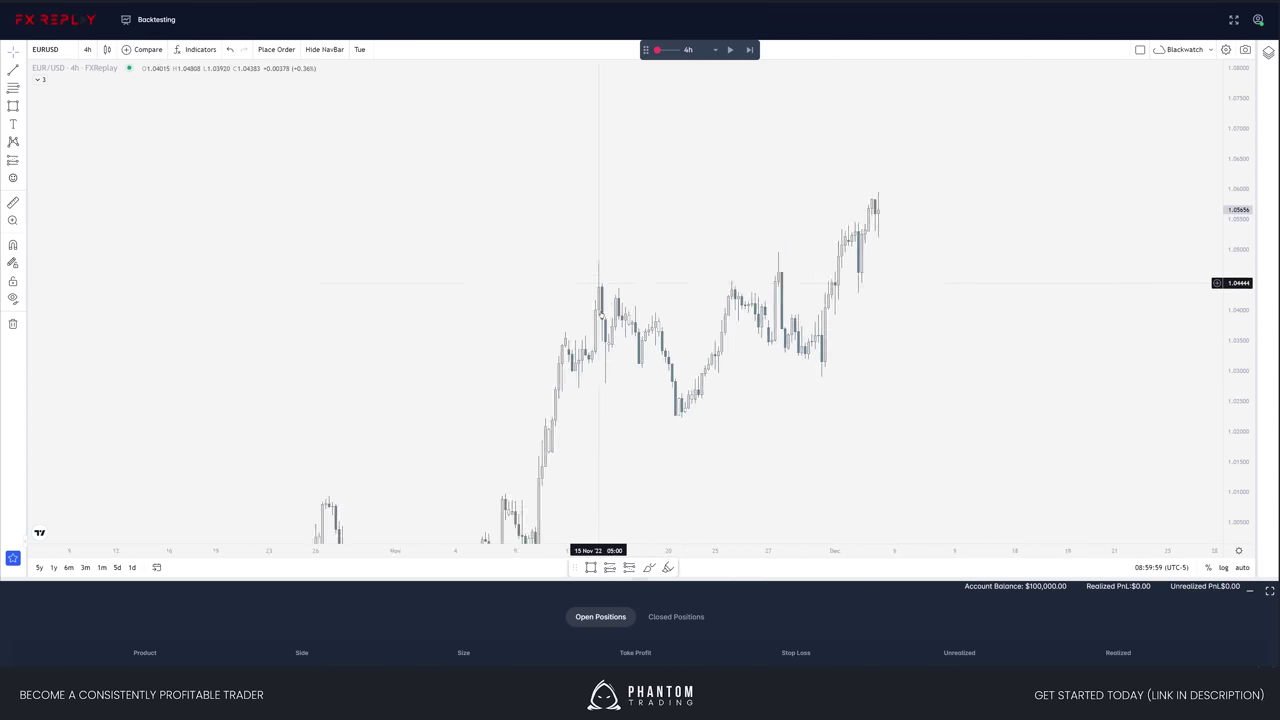
scroll(663, 437, "up", 2)
mouse_move(663, 437)
left_mouse_down()
mouse_move(675, 241)
mouse_move(646, 439)
left_mouse_up()
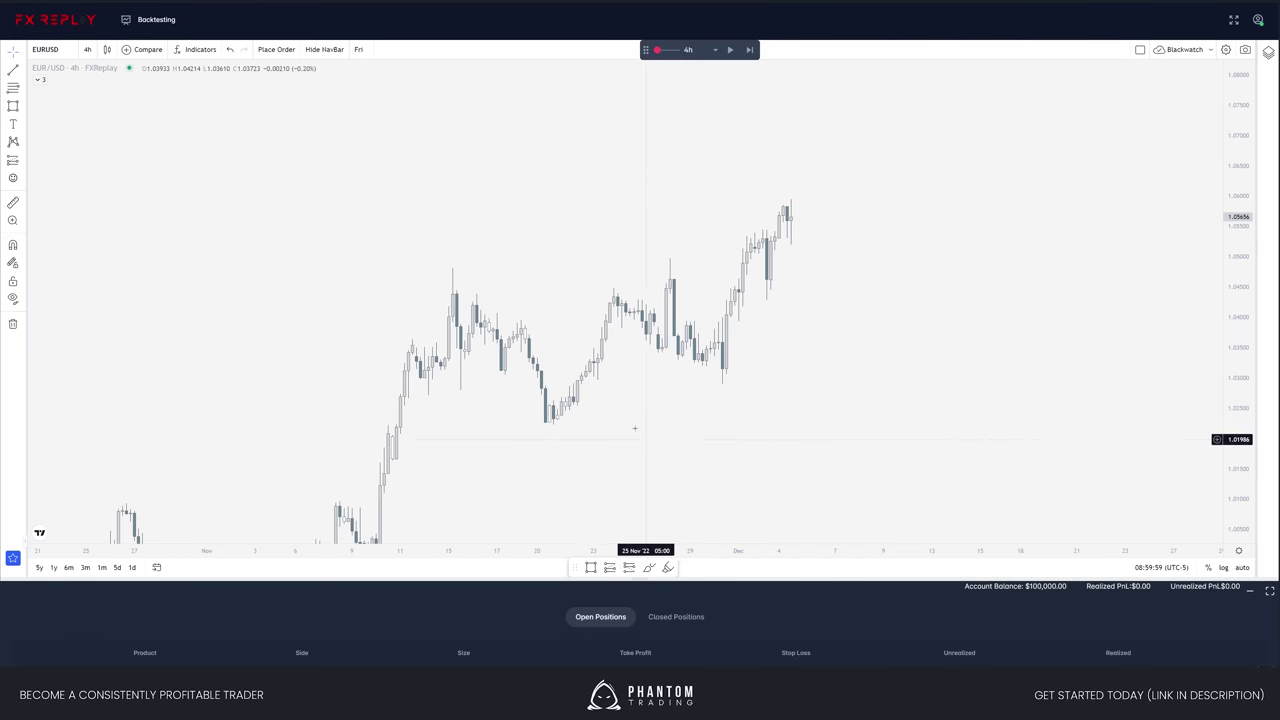
left_click(454, 270)
left_click(734, 268)
- Change the style of the 15 Nov high line to a dashed line
right_click(735, 268)
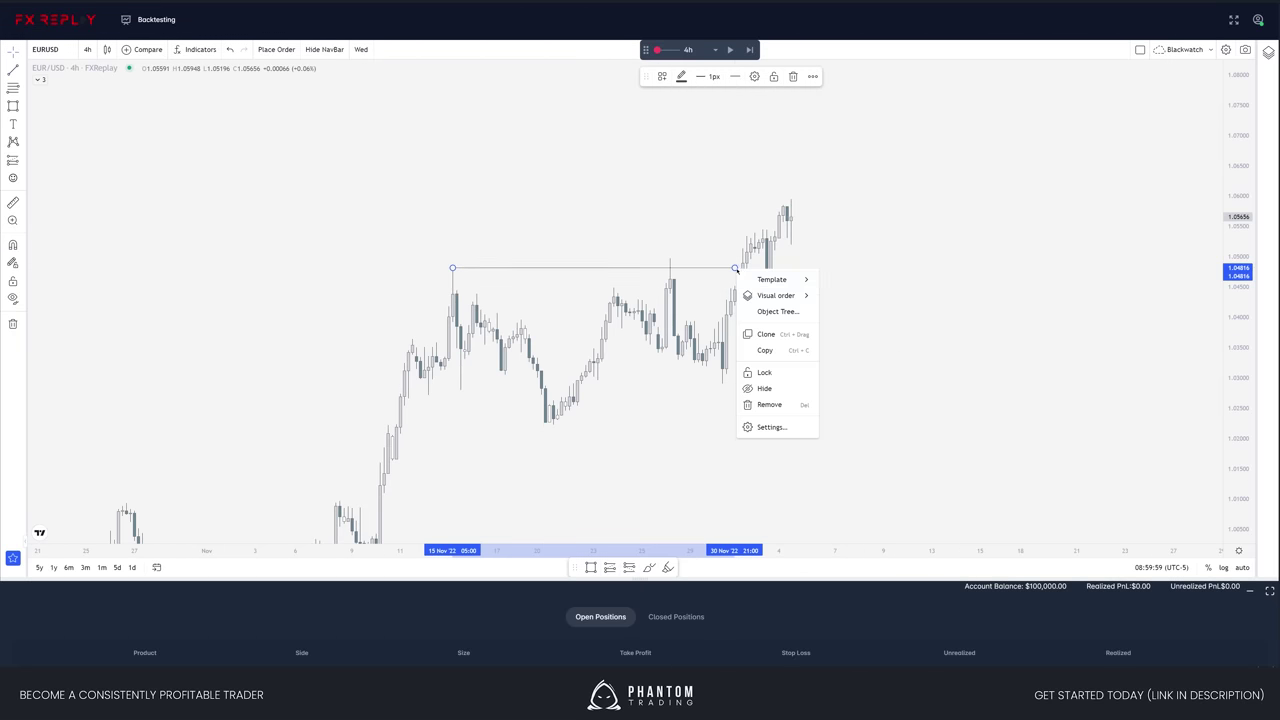
mouse_move(765, 281)
left_click(735, 77)
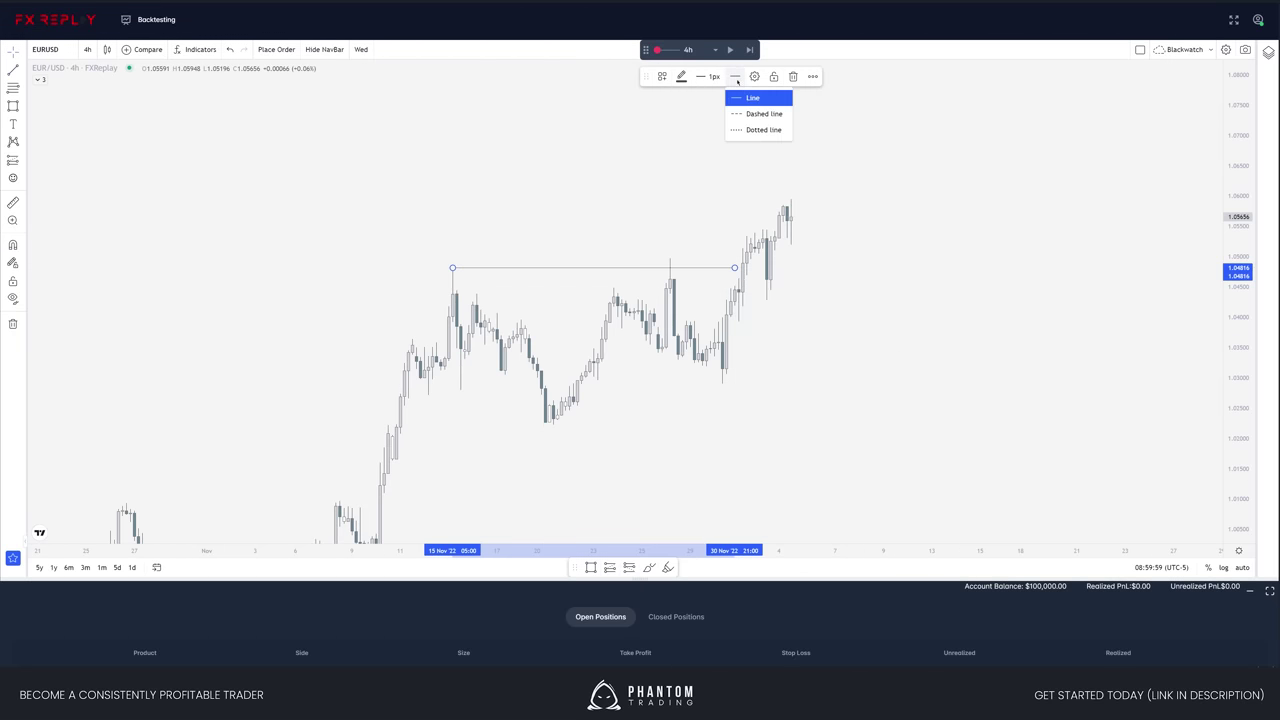
left_click(750, 114)
left_click(775, 200)
left_click_drag(757, 327, 703, 320)
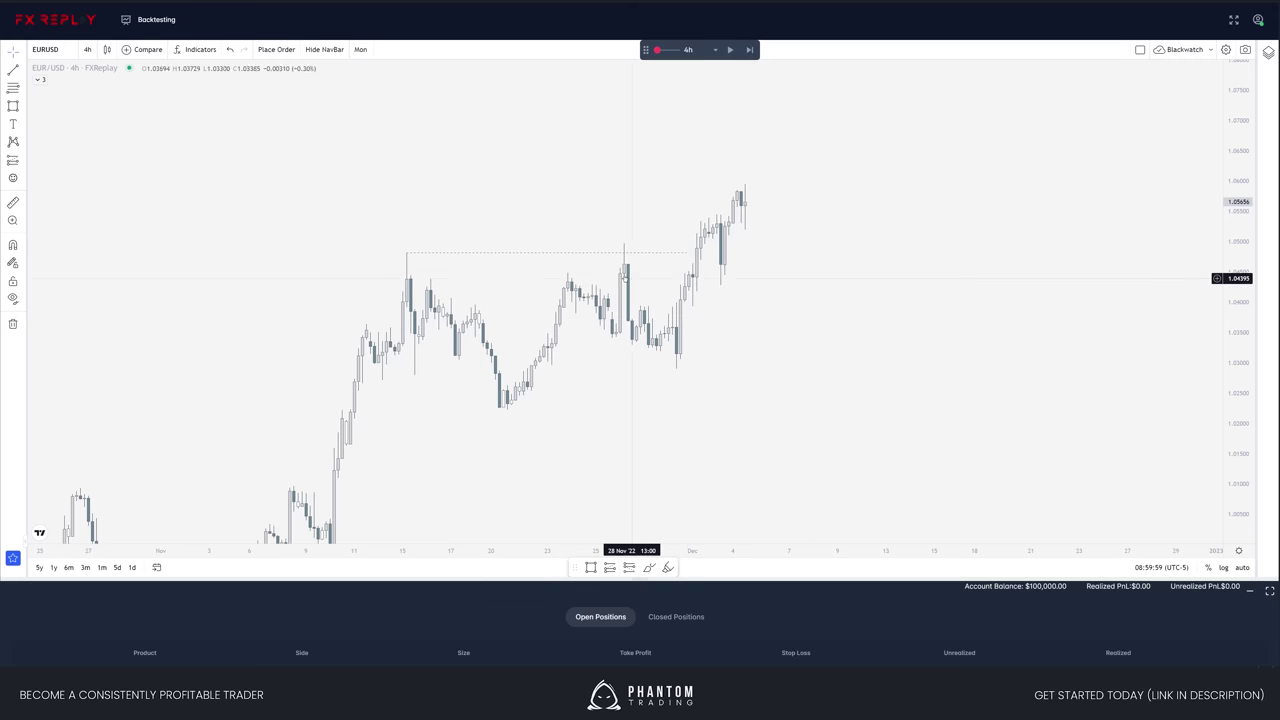
- Mark the 15 Nov swing high with a highlighter dot and set its colour to light grey
left_click(665, 568)
left_click_drag(580, 452, 626, 336)
key("ctrl+z")
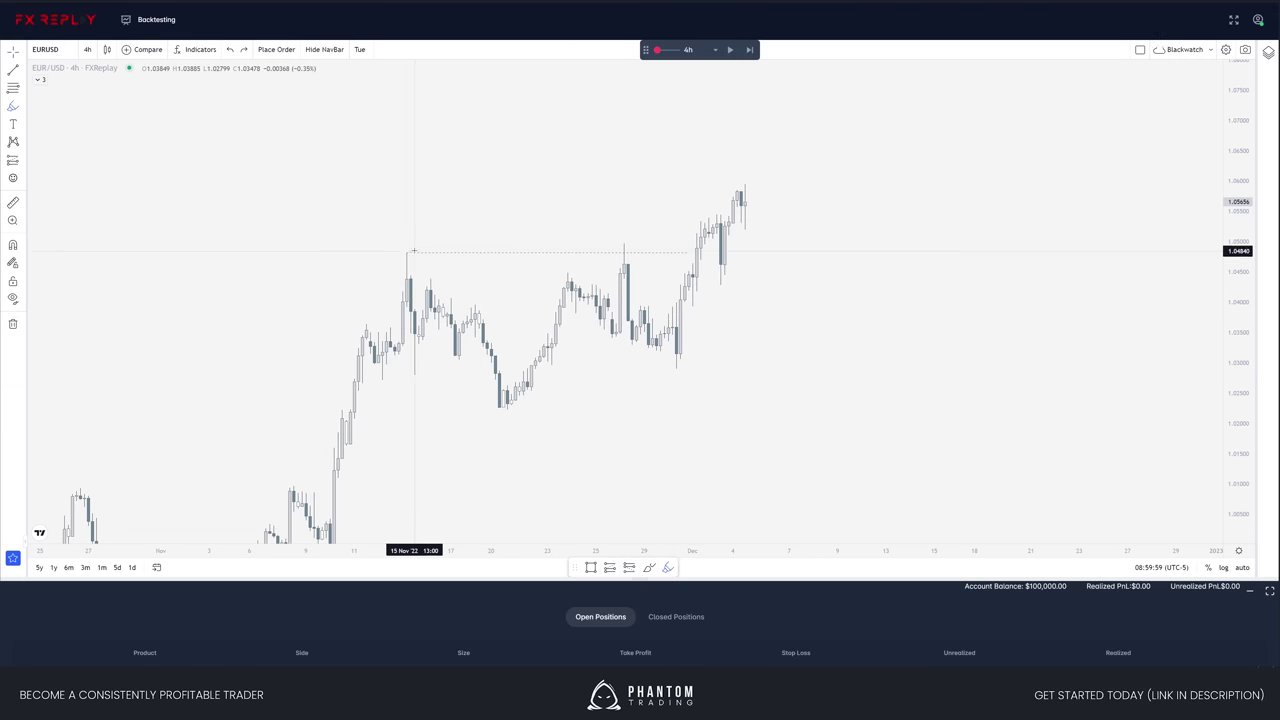
left_click(406, 249)
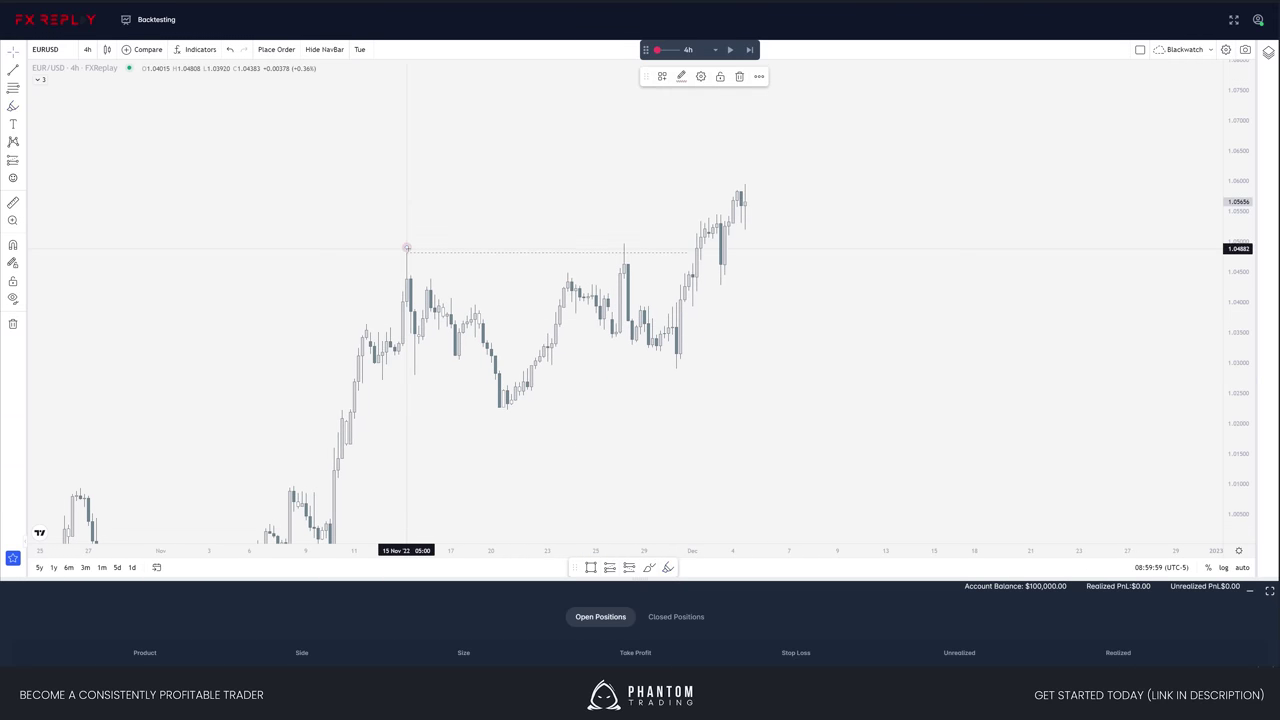
left_click(681, 76)
left_click(726, 99)
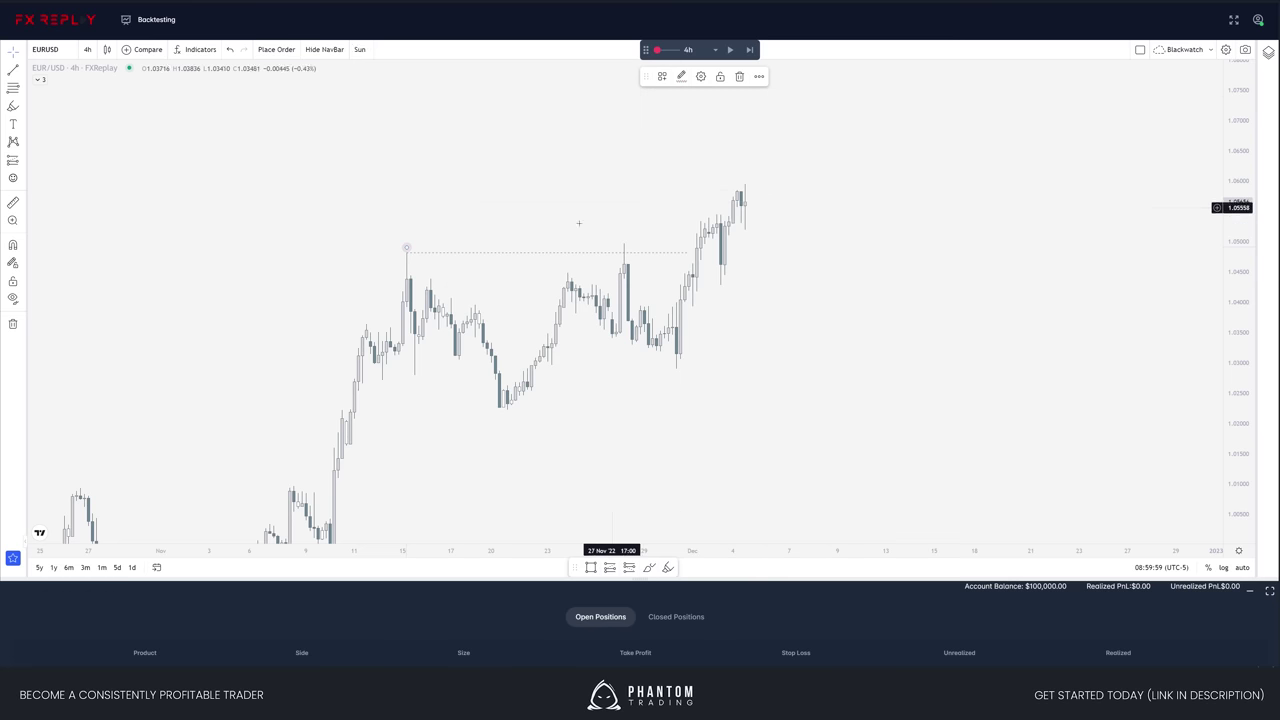
- Place highlighter dots on the swing low around 21 Nov and on the latest 5 Dec high
left_click(500, 422)
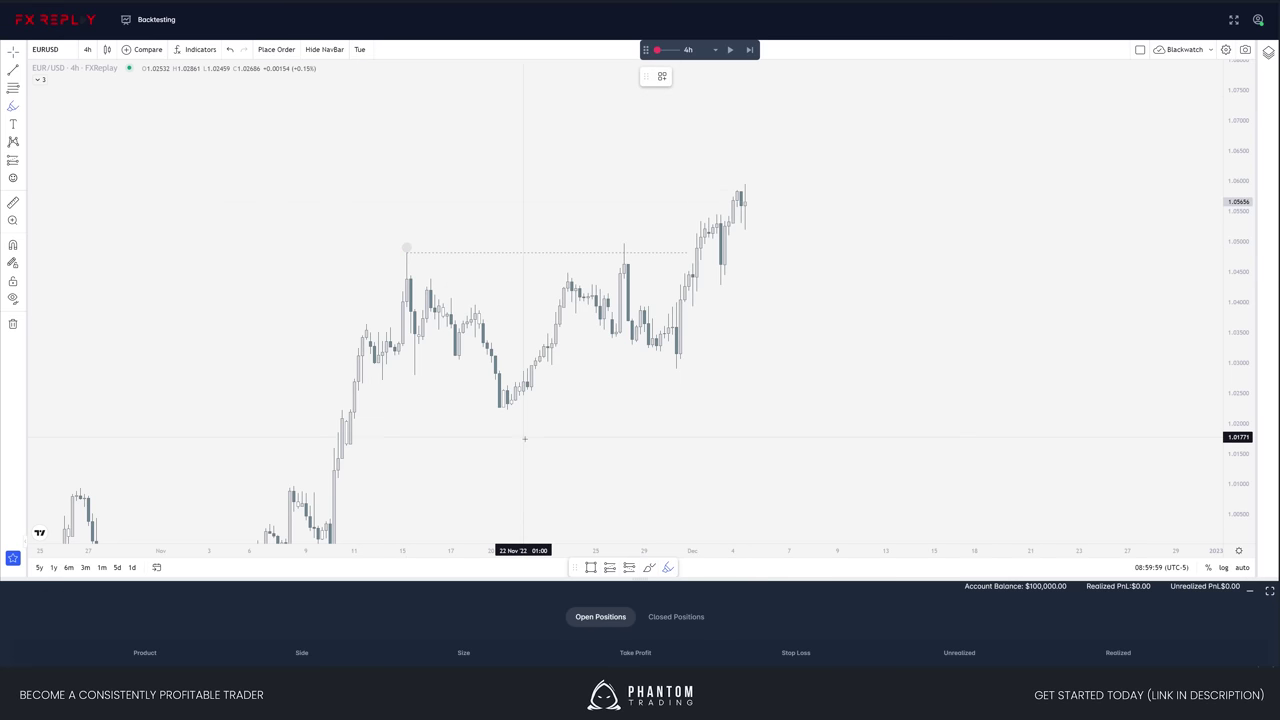
left_click(499, 412)
mouse_move(505, 414)
left_mouse_down()
mouse_move(764, 424)
mouse_move(749, 400)
mouse_move(803, 398)
left_mouse_up()
key("ctrl+z")
key("ctrl+z")
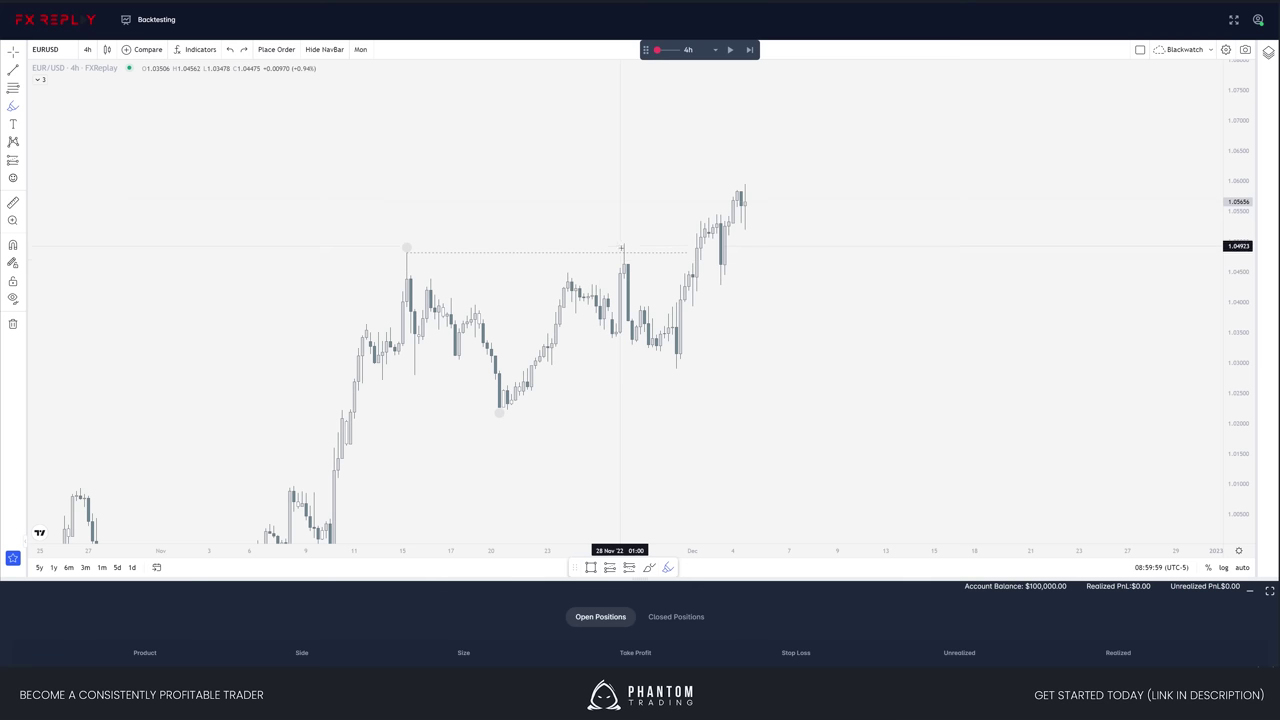
left_click(739, 181)
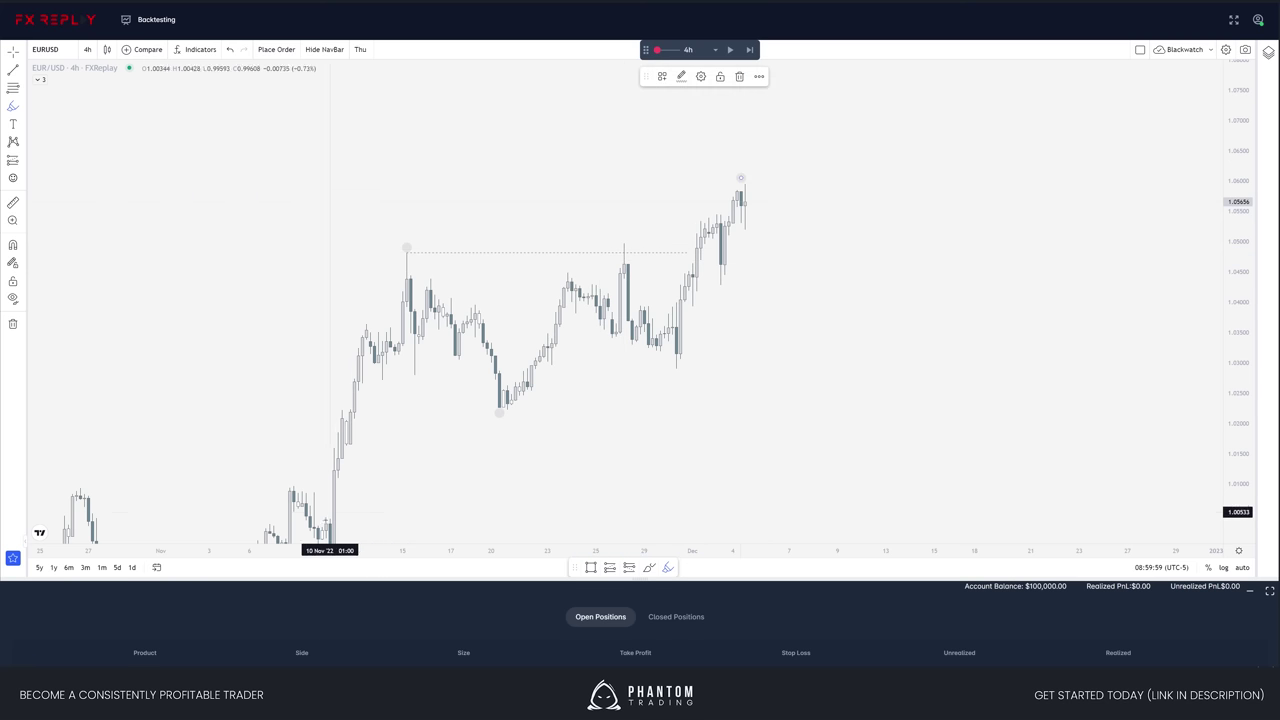
- Trace the swing path from the 10 Nov low through the three dots with the highlighter, and undo the strokes
mouse_move(330, 512)
left_mouse_down()
mouse_move(406, 275)
mouse_move(487, 386)
mouse_move(608, 316)
mouse_move(726, 179)
left_mouse_up()
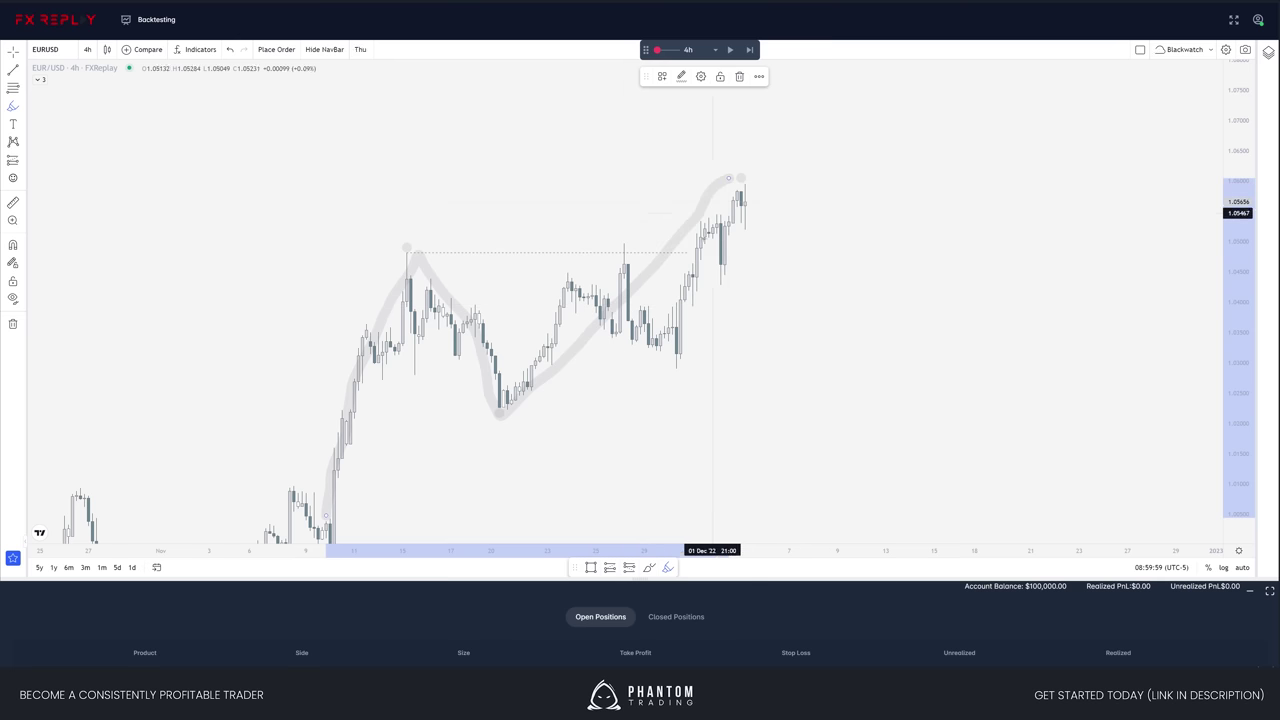
key("ctrl+z")
mouse_move(508, 388)
left_mouse_down()
mouse_move(534, 446)
mouse_move(480, 441)
left_mouse_up()
key("ctrl+z")
- Mark the broken 2 Dec high with a short dashed horizontal line at about 1.0545
scroll(590, 429, "down", 2)
scroll(574, 437, "up", 2)
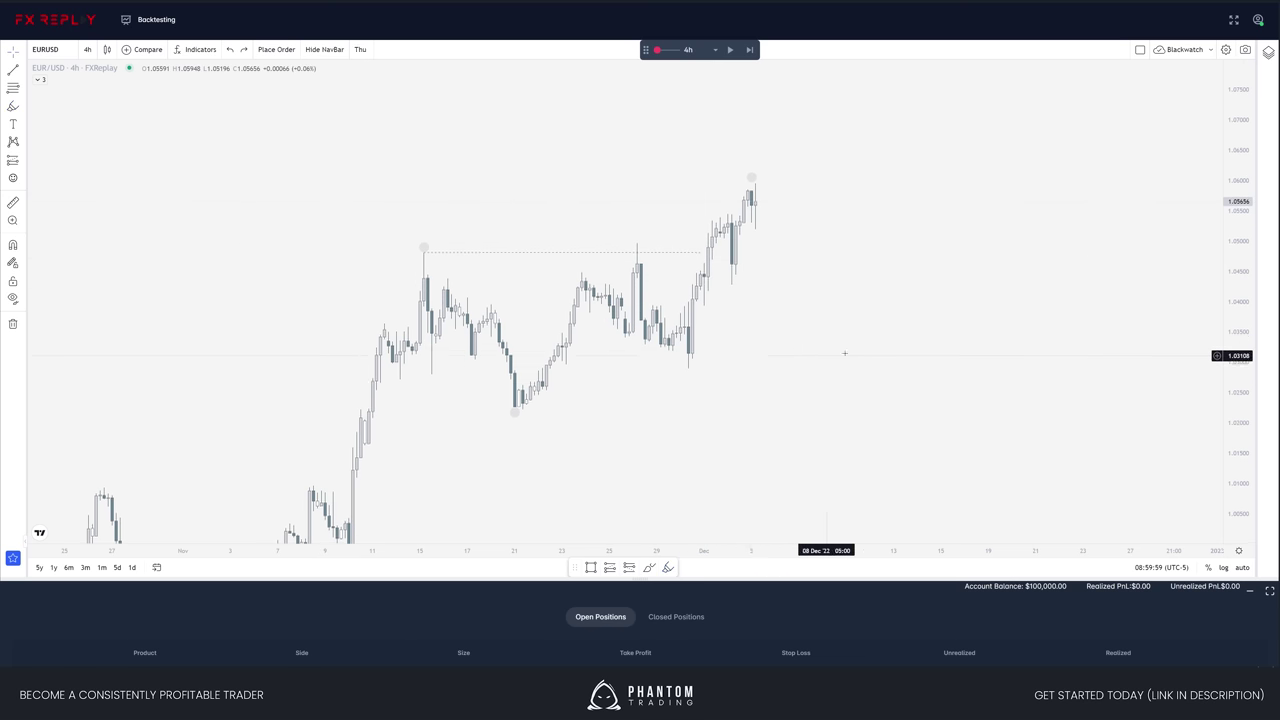
scroll(800, 350, "up", 2)
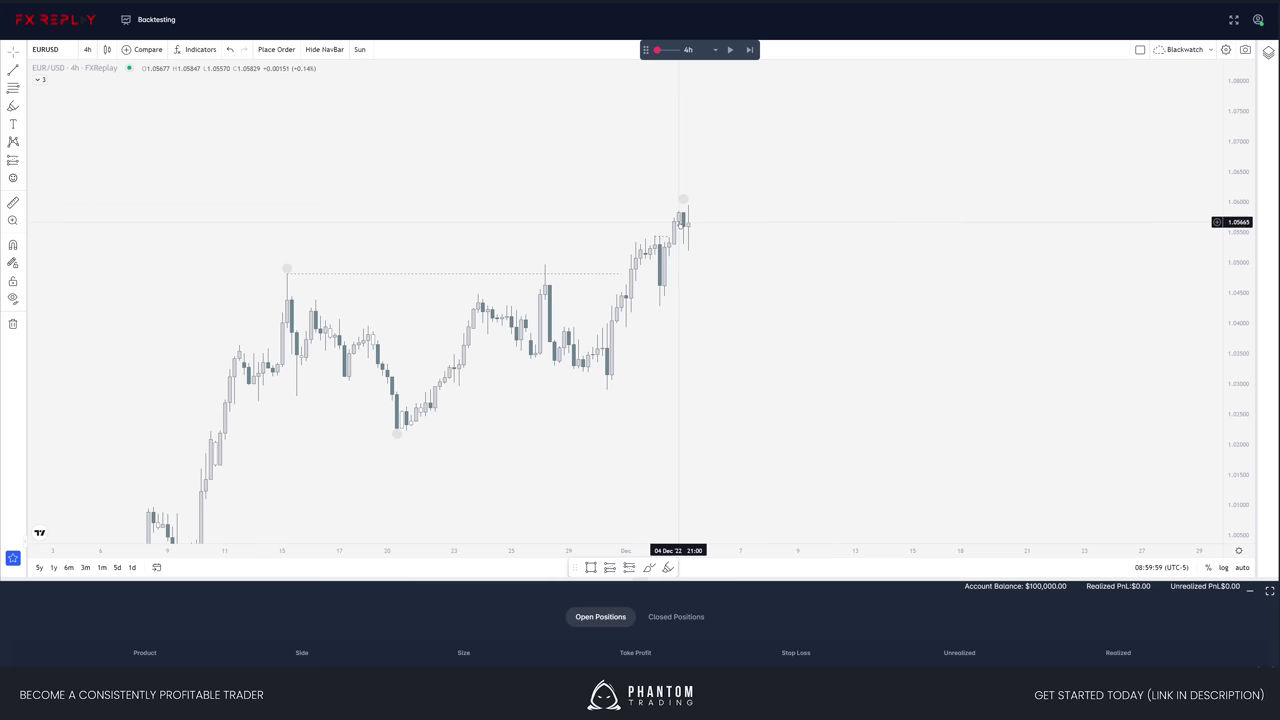
left_click_drag(706, 269, 766, 294)
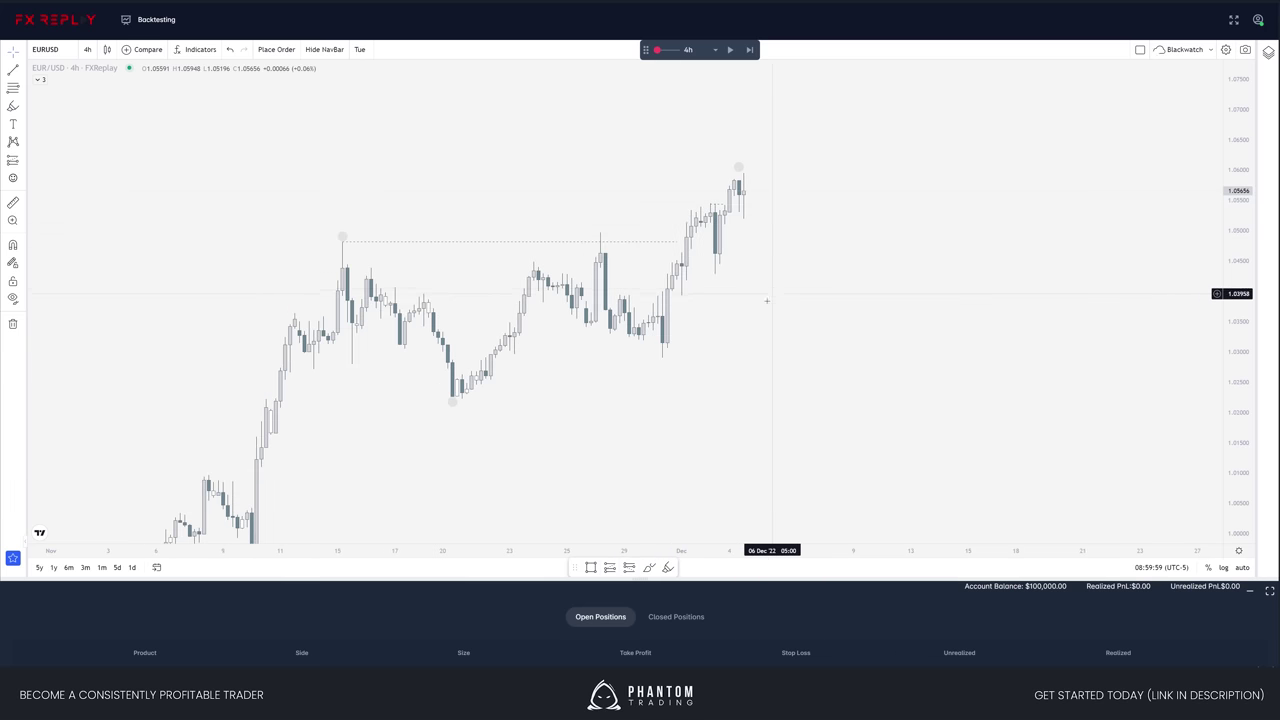
left_click_drag(715, 331, 852, 373)
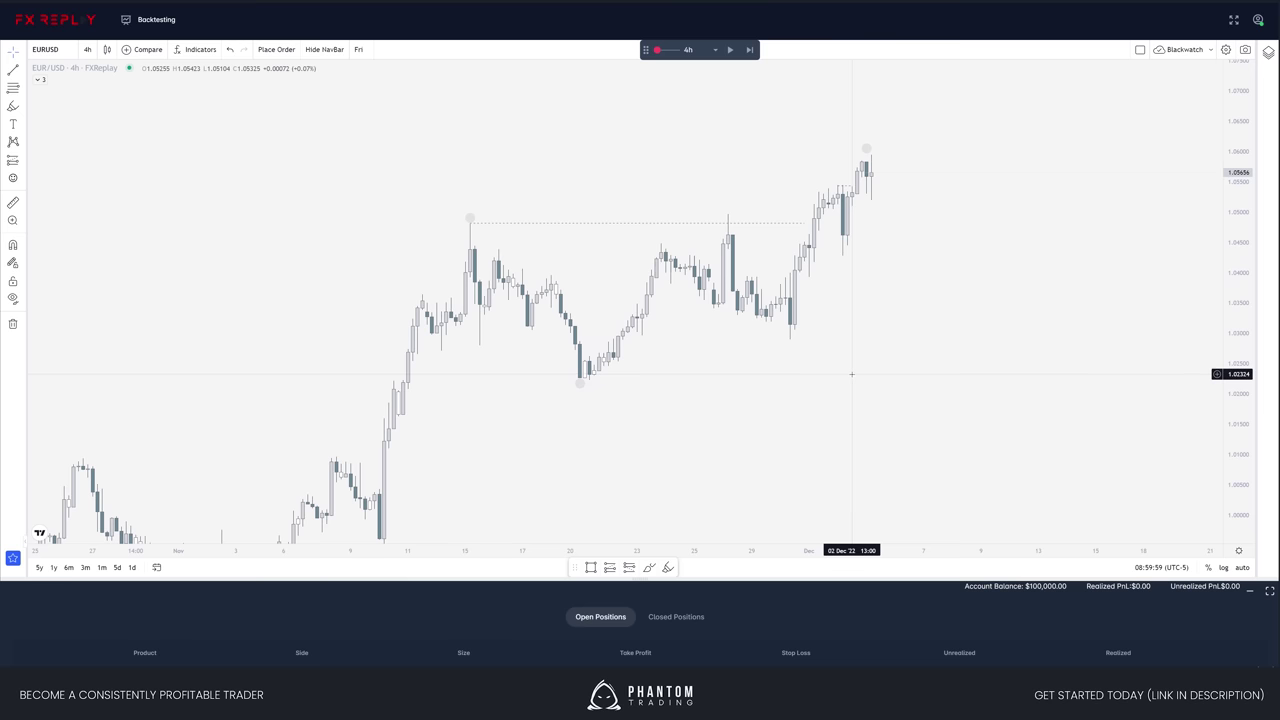
- Switch to the daily chart and draw a supply zone rectangle from the late June high to the latest candle, about 1.0550 to 1.0614
type("1d")
key("Return")
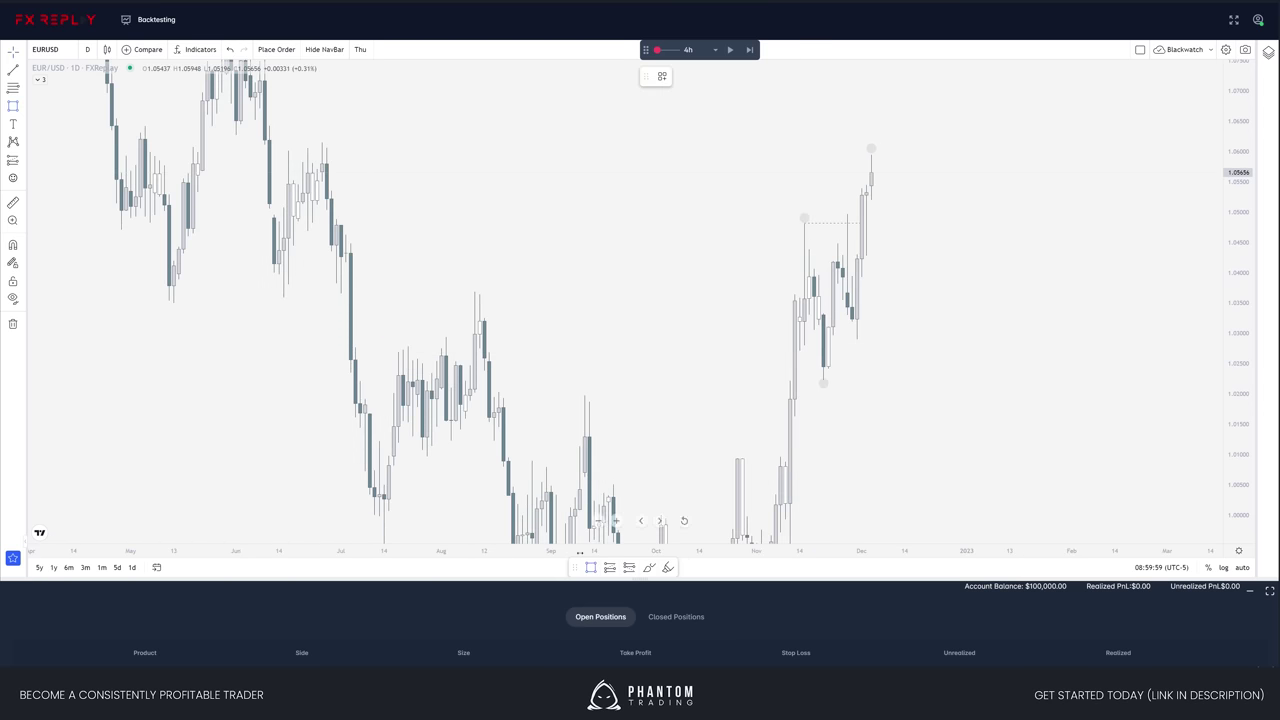
key("ctrl")
left_click(319, 141, "ctrl")
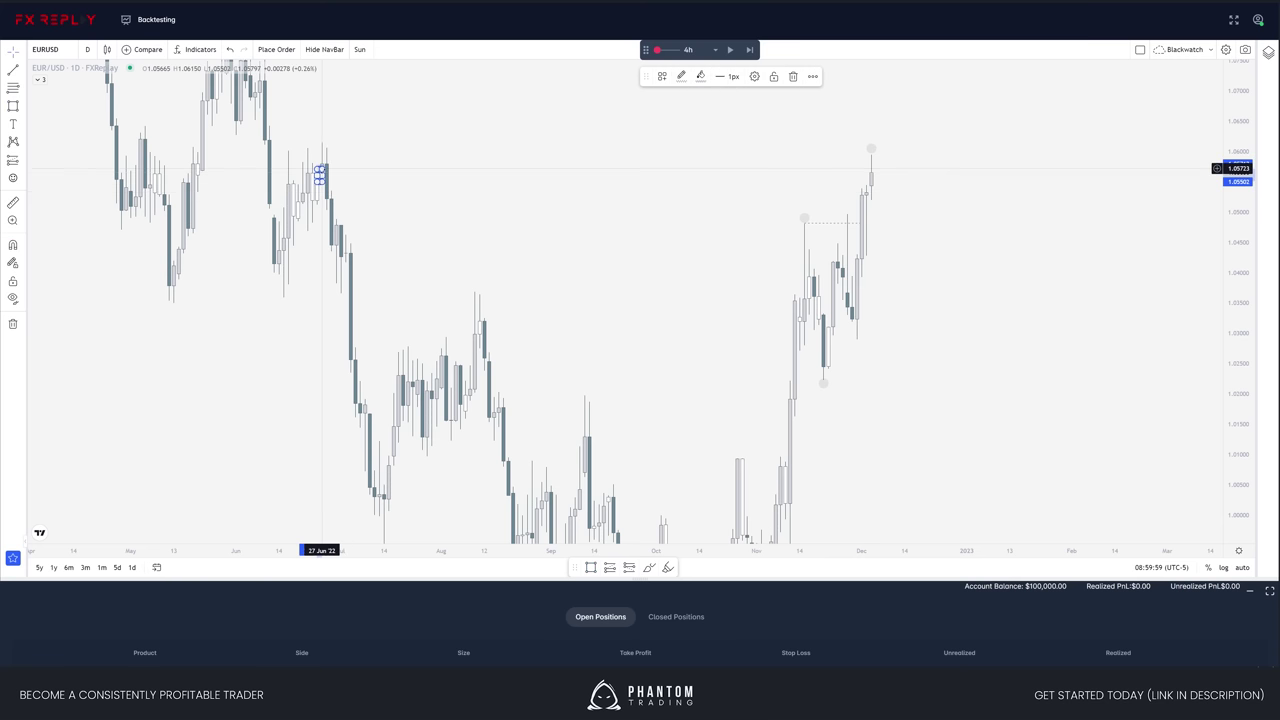
mouse_move(322, 169)
left_mouse_down()
mouse_move(322, 152)
mouse_move(871, 145)
left_mouse_up()
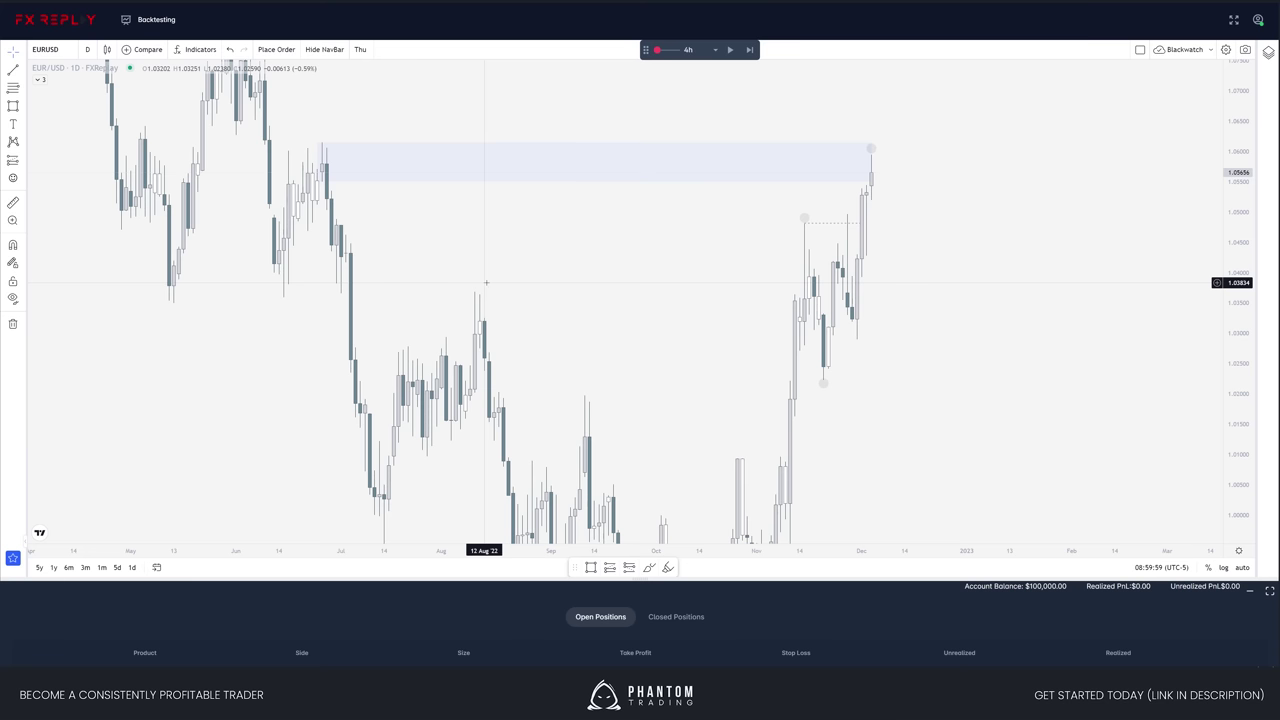
left_click_drag(749, 326, 783, 240)
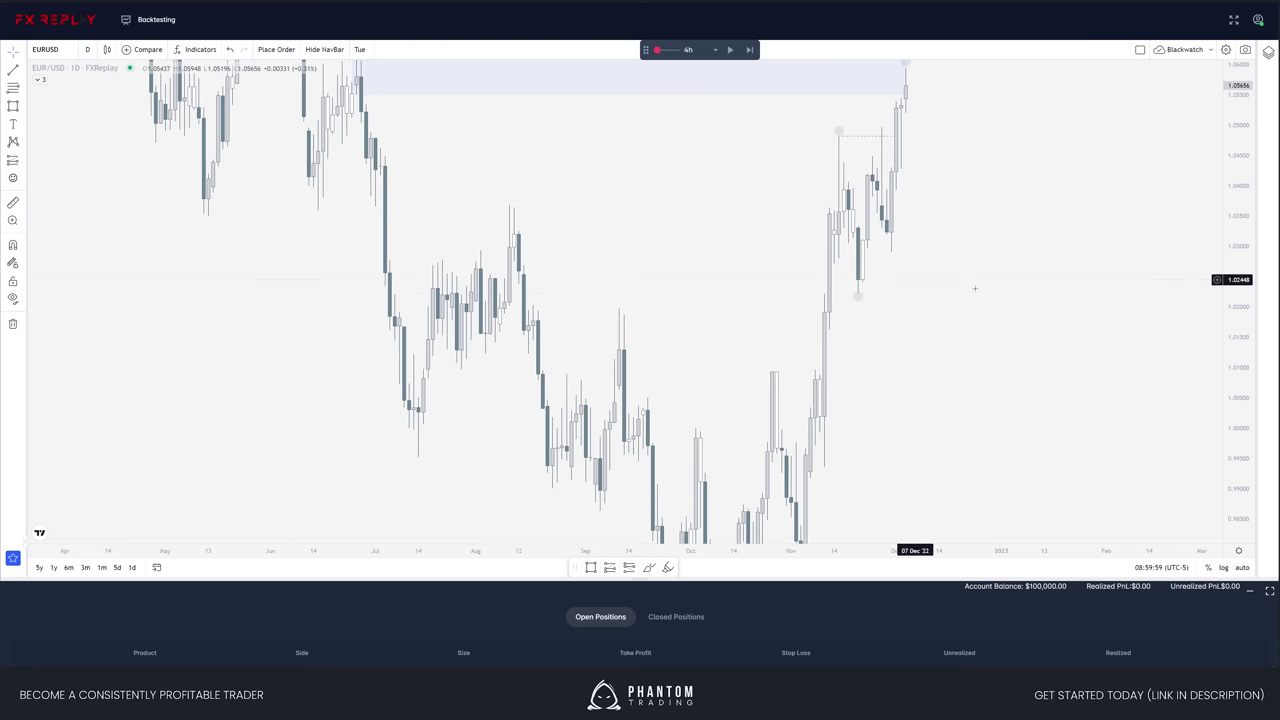
scroll(1059, 389, "down", 3)
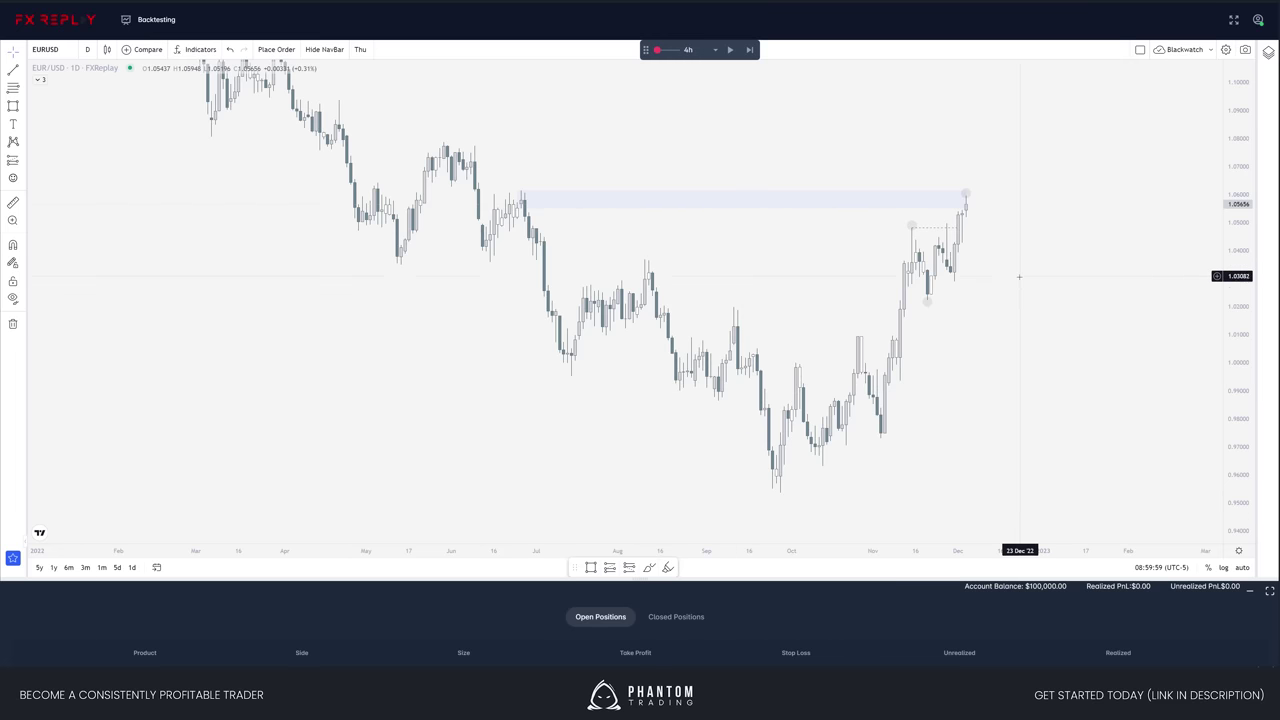
- Draw a horizontal trend line along the zone's upper edge at about 1.0619, from 27 Jun to 8 Dec
left_click(975, 190)
right_click(977, 190)
mouse_move(1012, 217)
mouse_move(1040, 202)
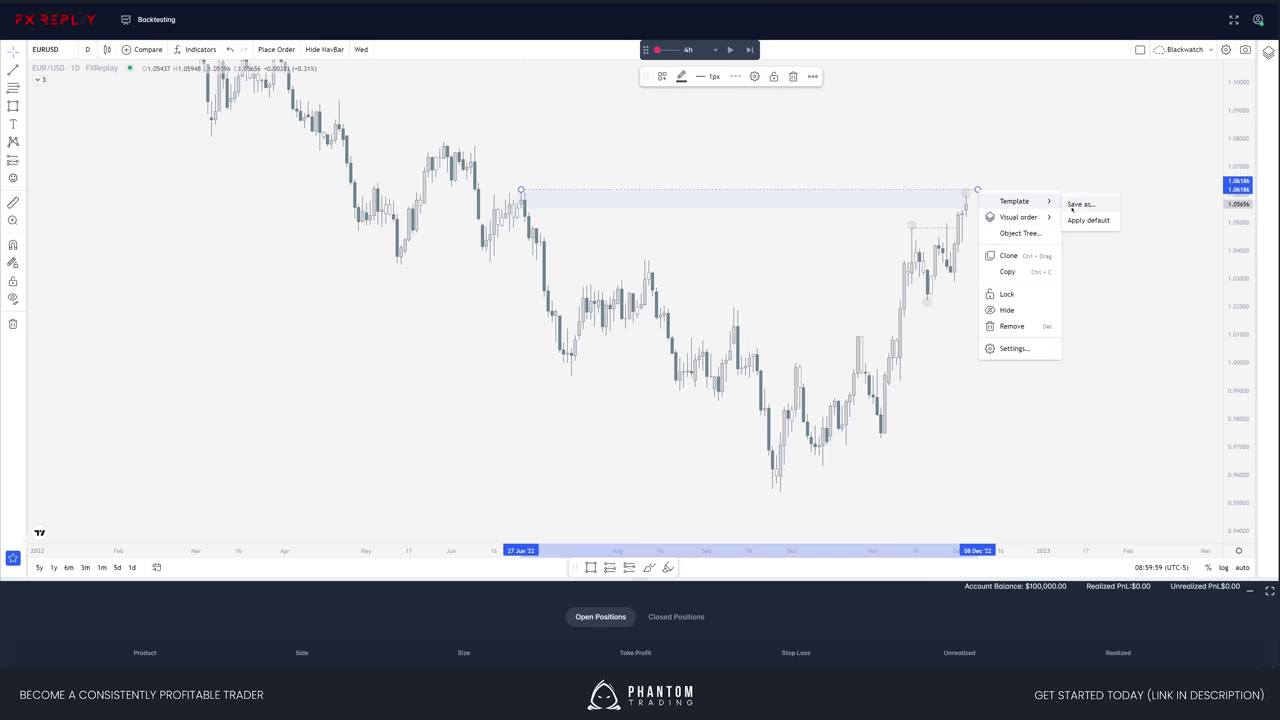
left_click(986, 175)
left_click(977, 190)
right_click(977, 189)
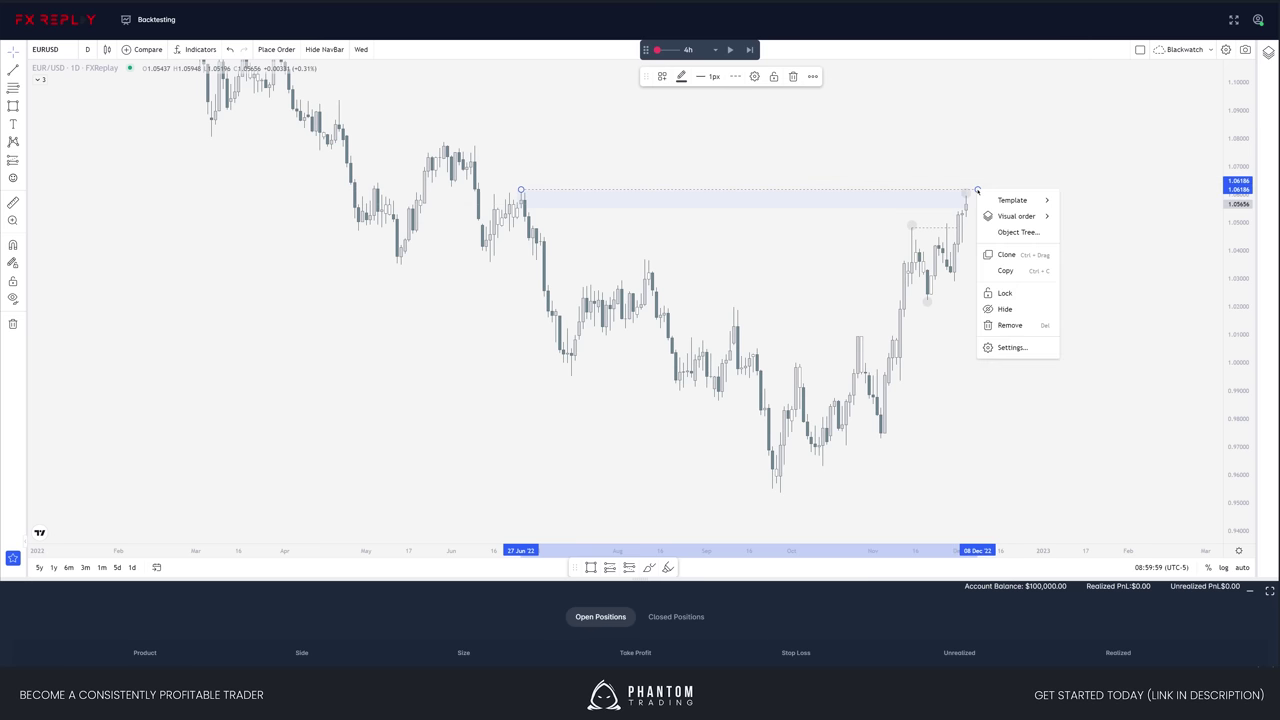
mouse_move(1011, 203)
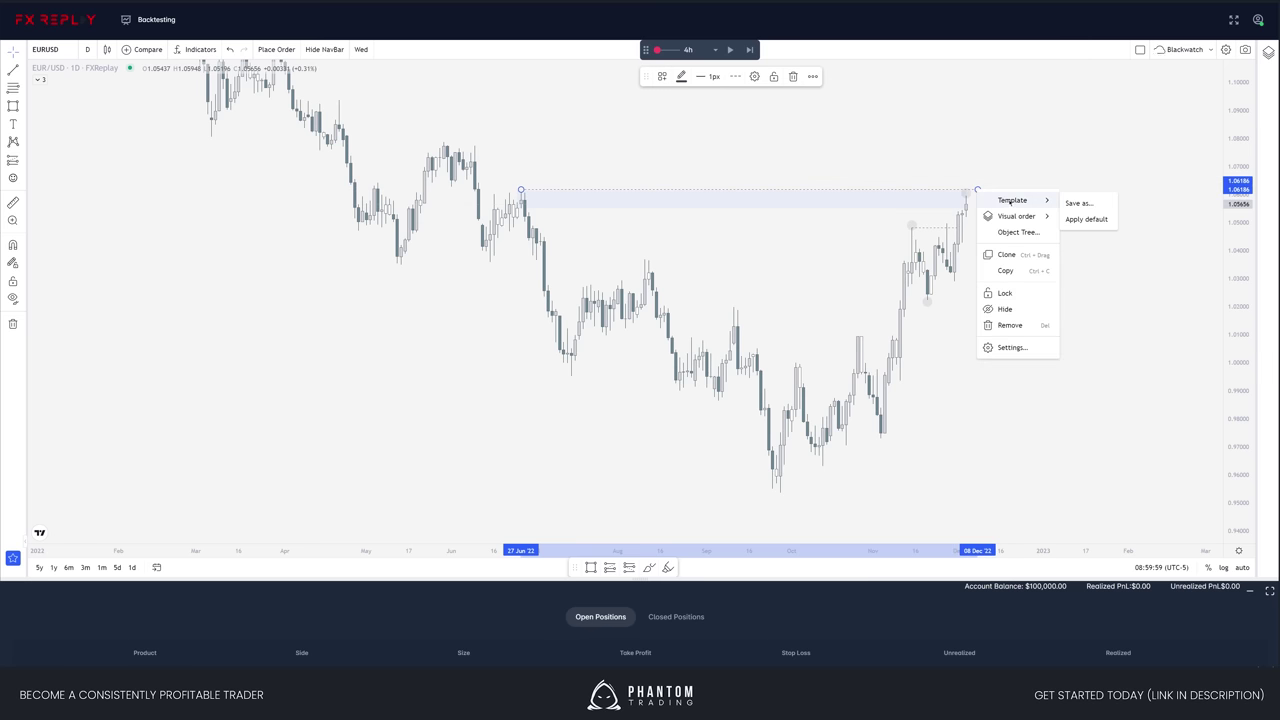
- Make the trend line above the zone solid, shorten its end to about 7 Dec and add an arrow at its right end
left_click(735, 76)
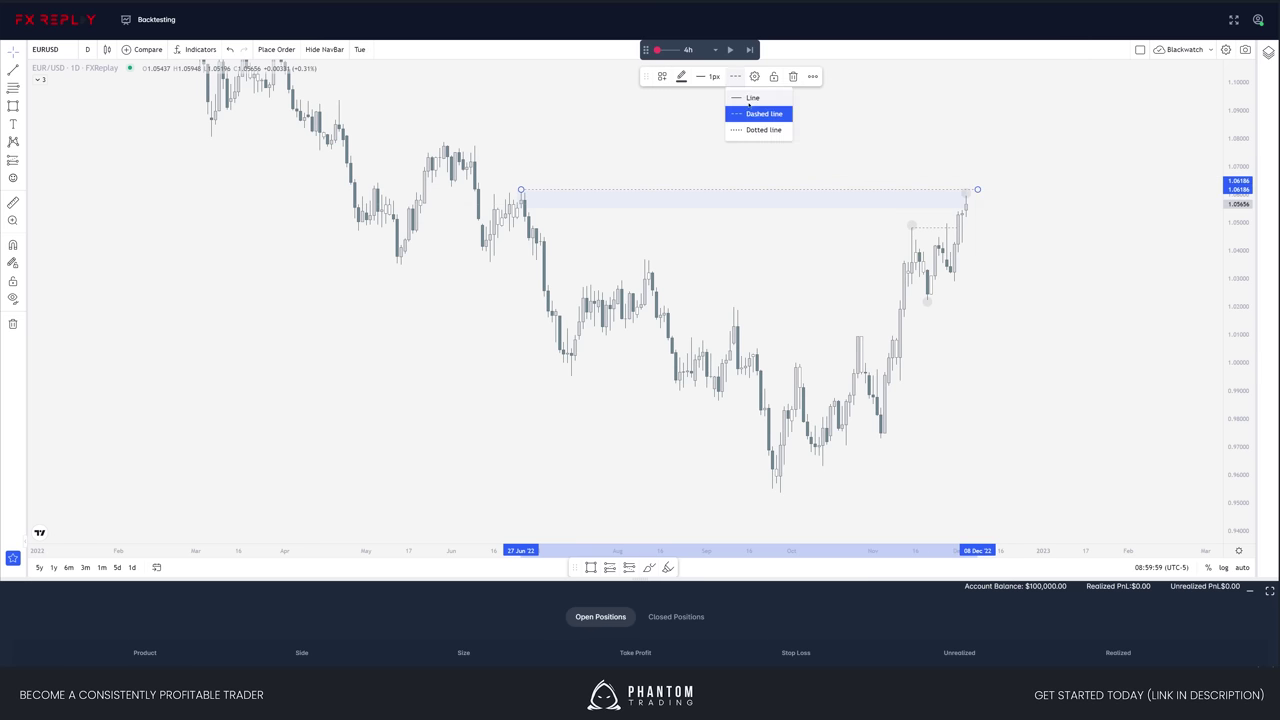
left_click(748, 100)
left_click_drag(977, 190, 976, 191)
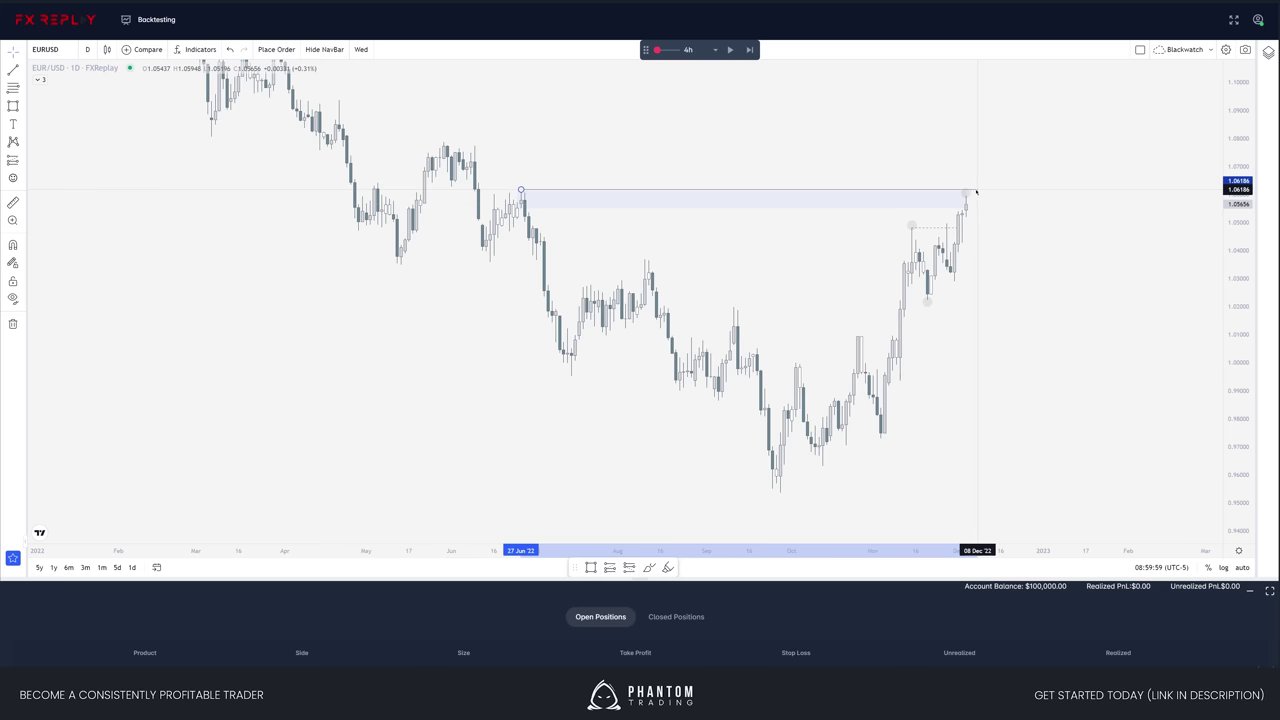
right_click(973, 190)
double_click(973, 190)
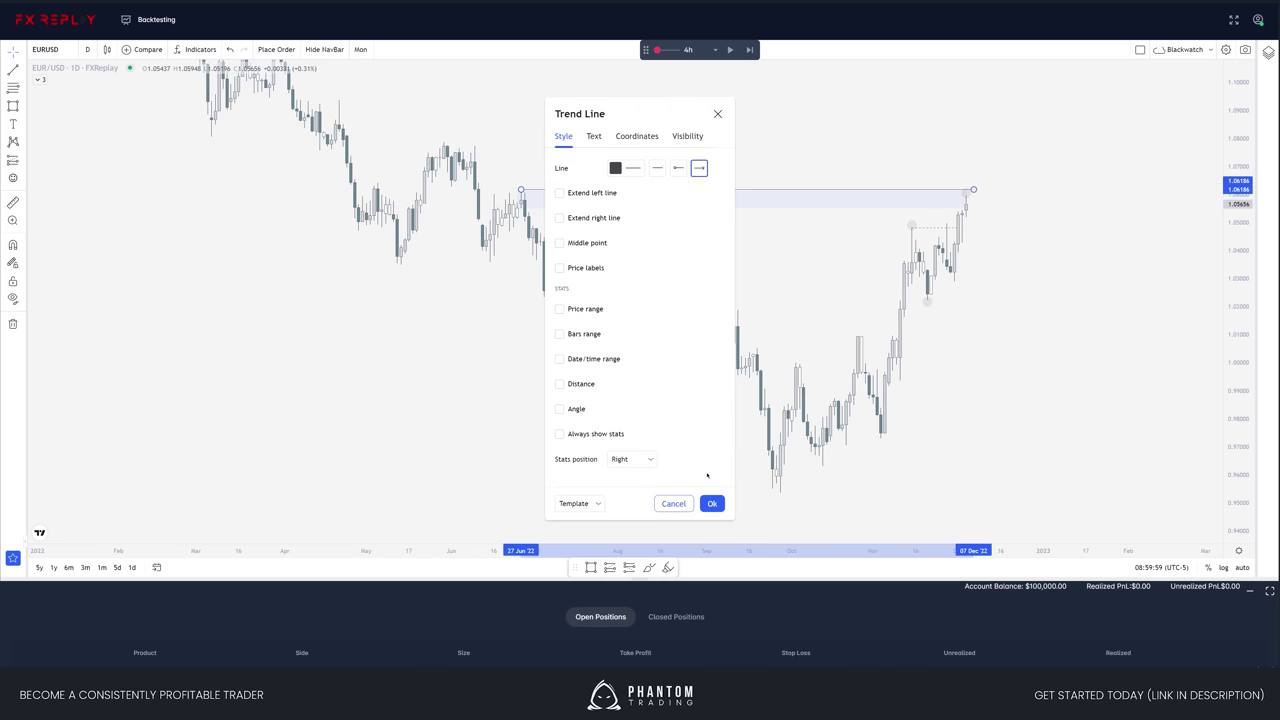
left_click(712, 503)
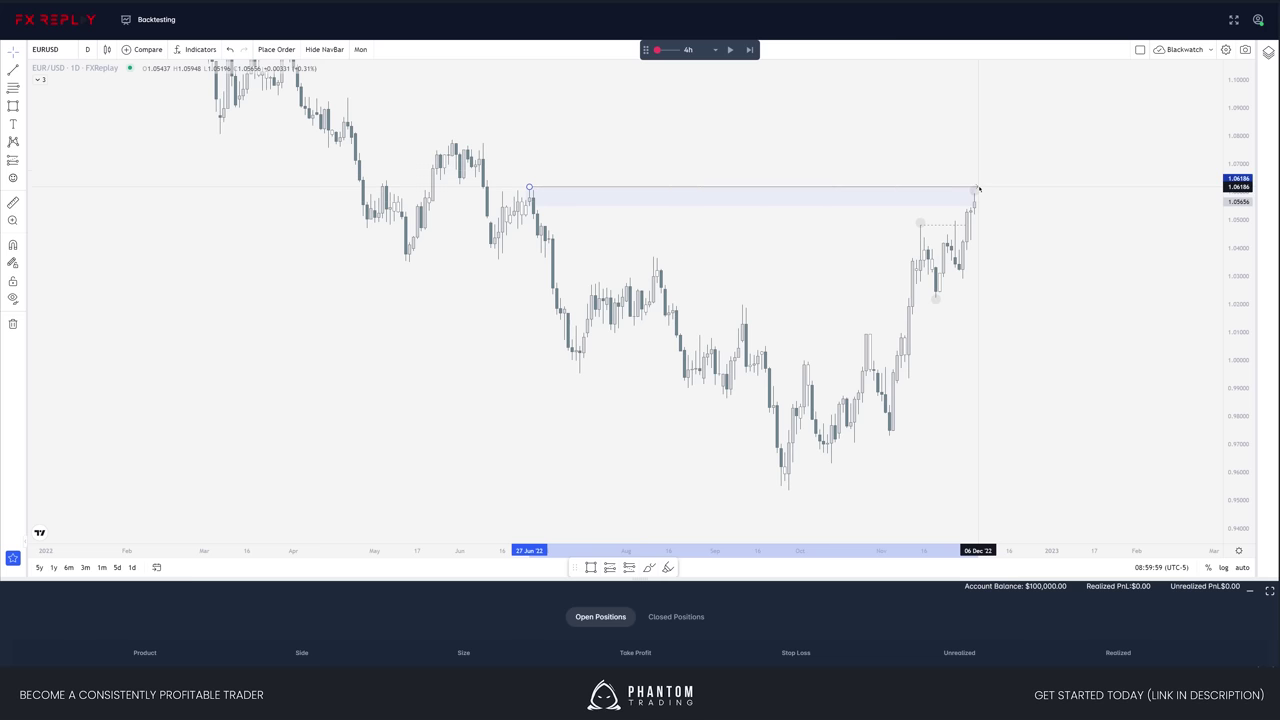
- Switch to the 4h chart and examine the price action leading up into the daily supply zone
type("240")
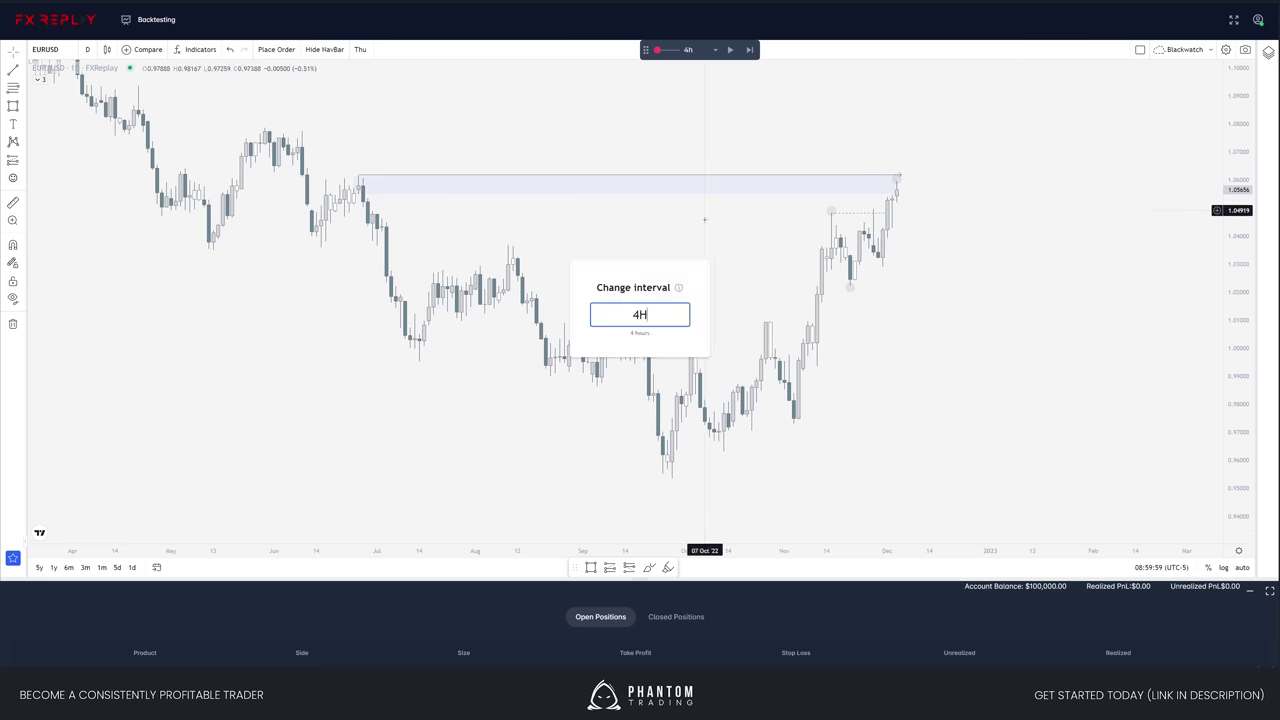
key("Return")
scroll(808, 294, "down", 5)
key("alt+r")
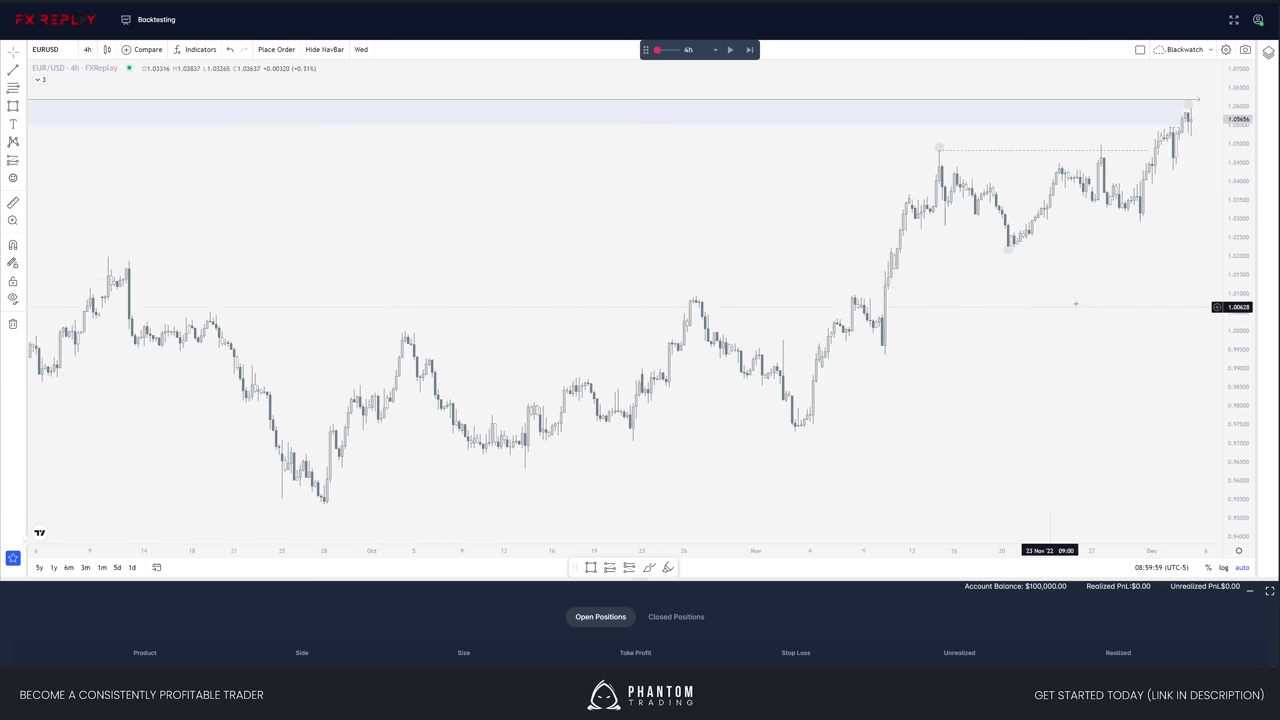
scroll(1108, 318, "up", 4)
left_click_drag(1100, 325, 929, 329)
left_click_drag(1225, 397, 1225, 361)
scroll(1170, 350, "down", 3)
left_click_drag(1170, 346, 1084, 452)
- Switch to the 15-minute chart and examine the structure of the early December rally into the zone
type("15")
key("Return")
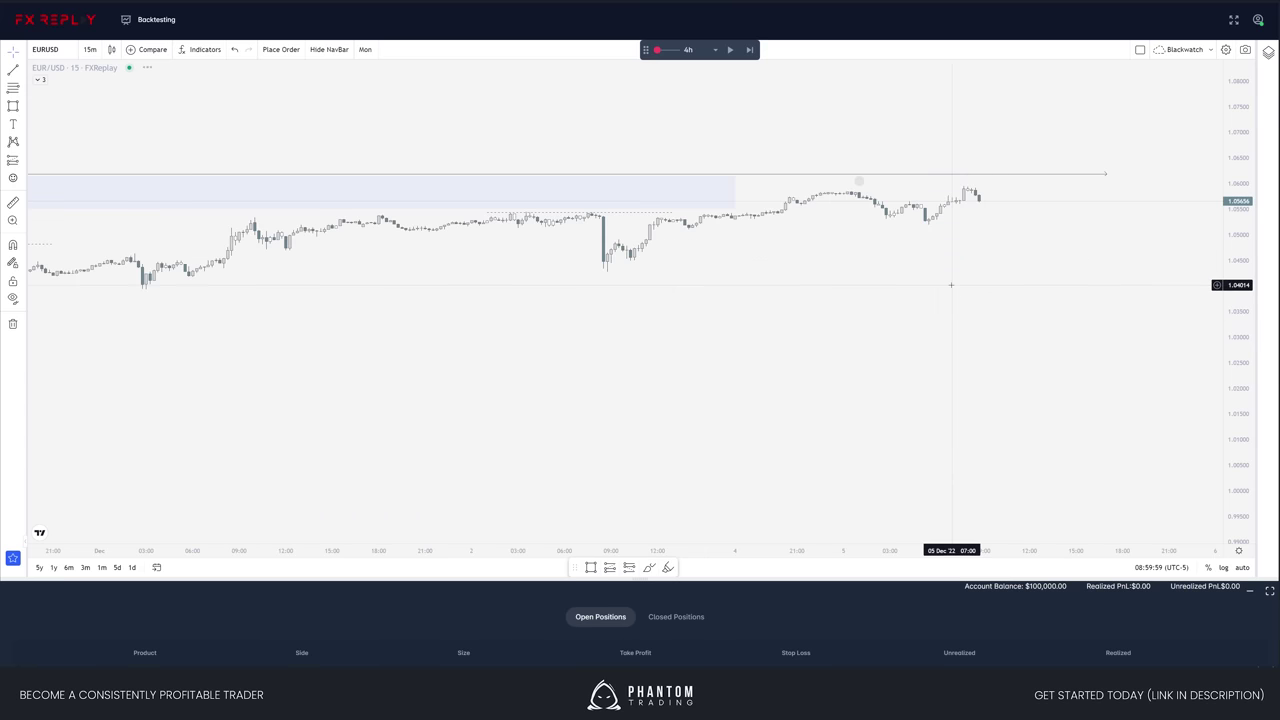
scroll(971, 312, "down", 5)
scroll(1014, 297, "up", 5)
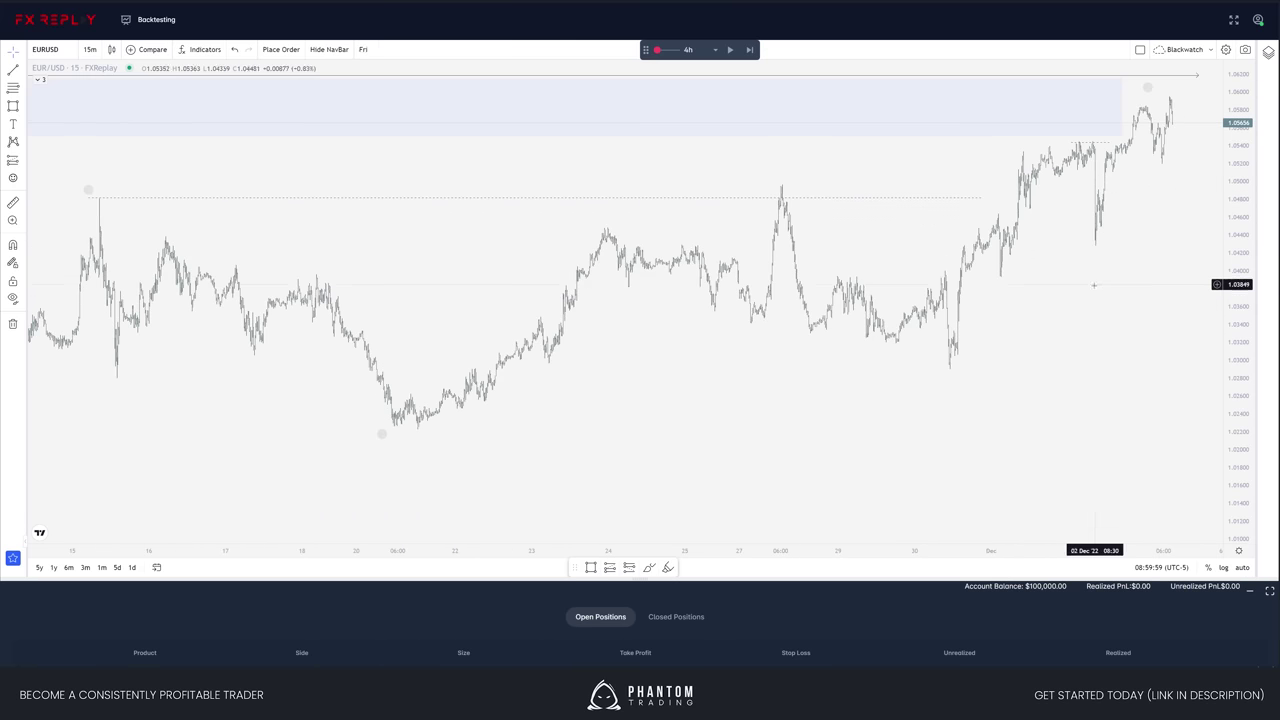
left_click_drag(820, 266, 852, 263)
scroll(885, 311, "up", 5)
left_click_drag(1227, 454, 1227, 245)
left_click_drag(840, 334, 1011, 297)
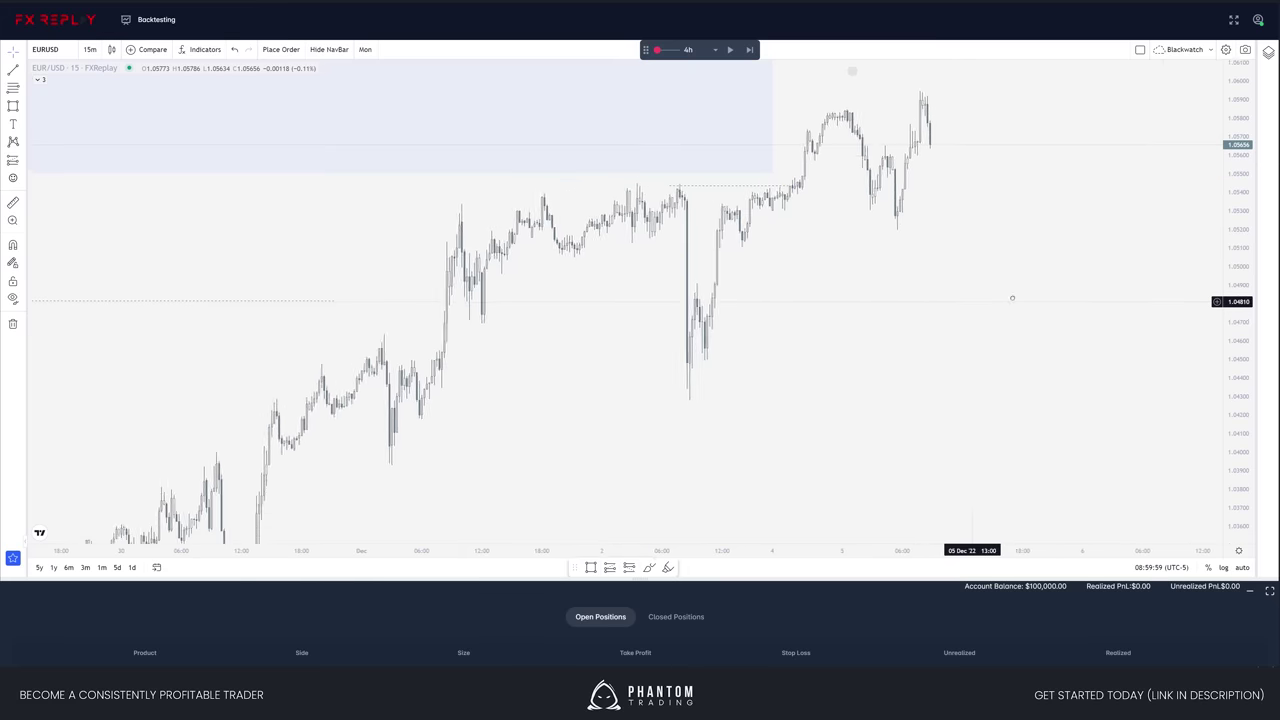
scroll(1011, 297, "up", 2)
left_click_drag(774, 371, 760, 397)
- Mark the 2 Dec high at the dashed line with a highlighter dot and set its colour to light lavender
left_click_drag(667, 426, 667, 501)
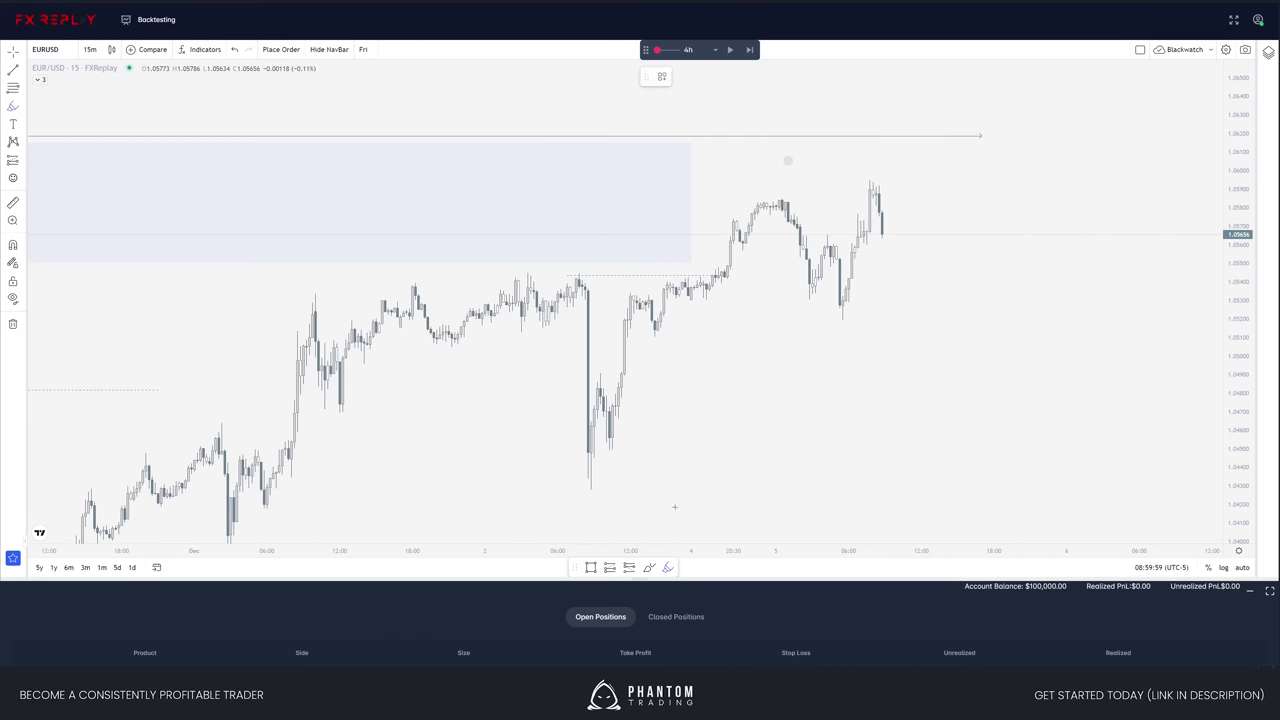
left_click(573, 270)
right_click(573, 270)
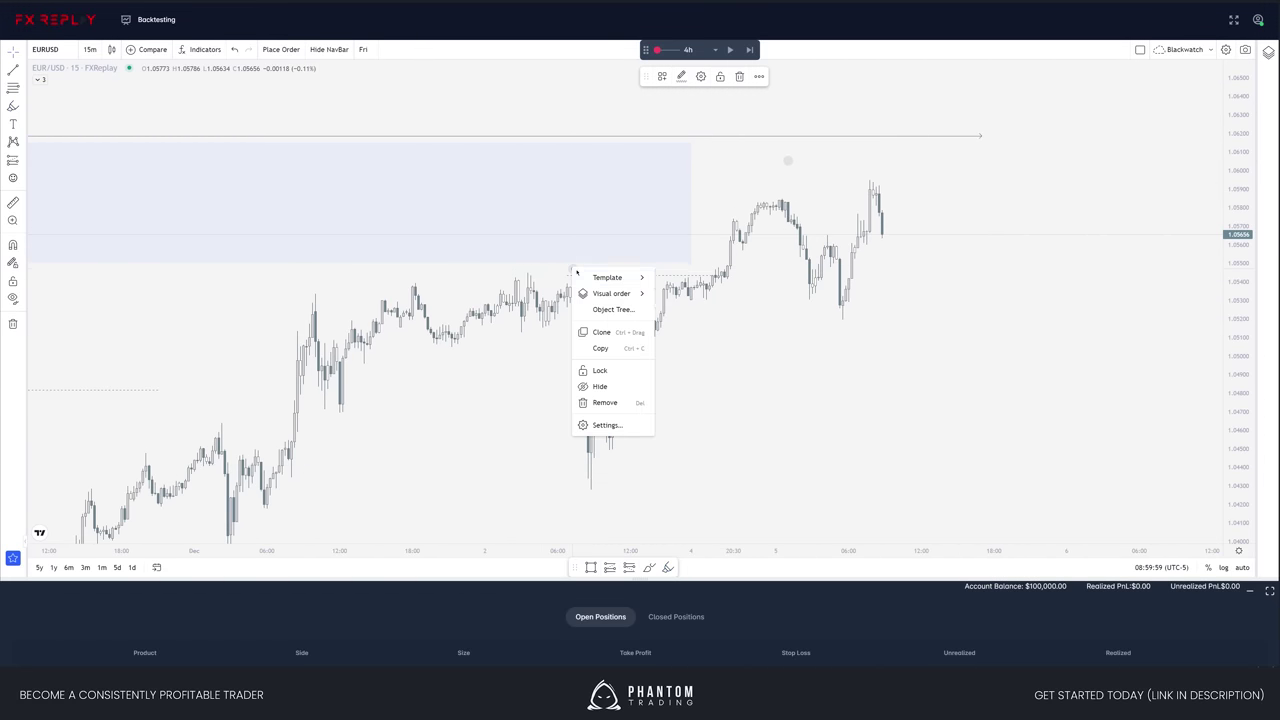
mouse_move(596, 280)
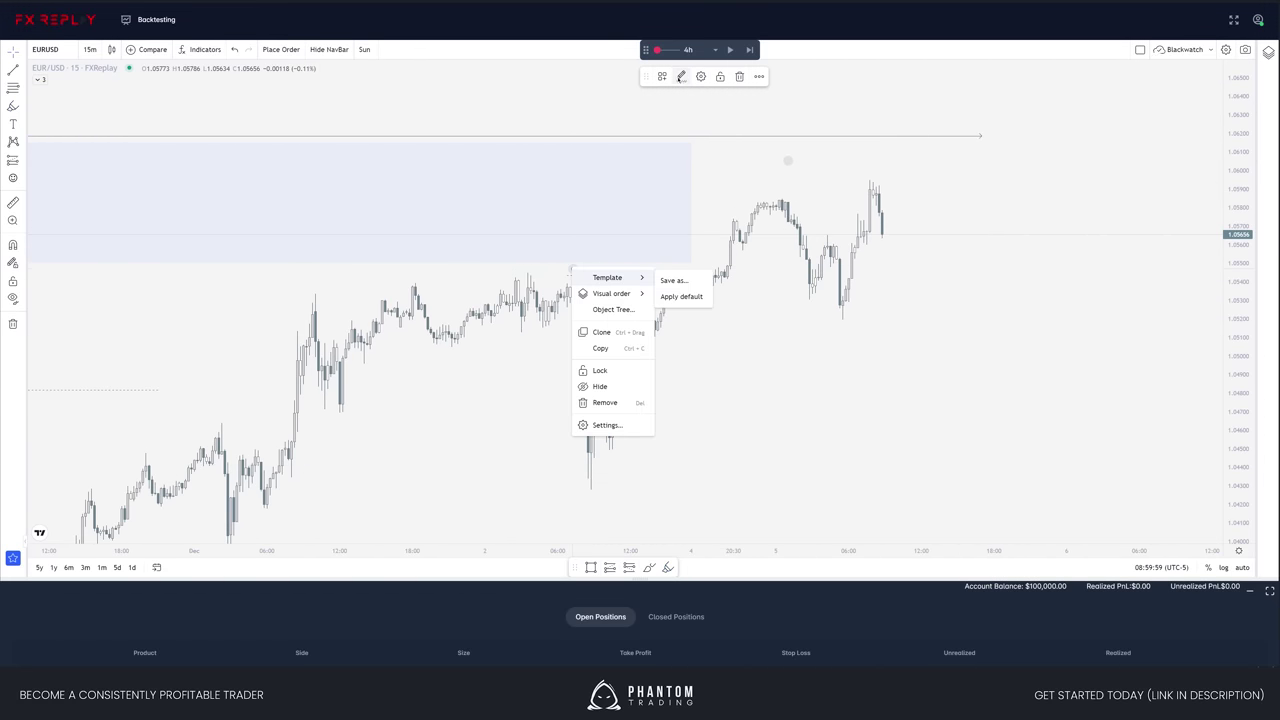
left_click(681, 77)
left_click(749, 110)
left_click(847, 374)
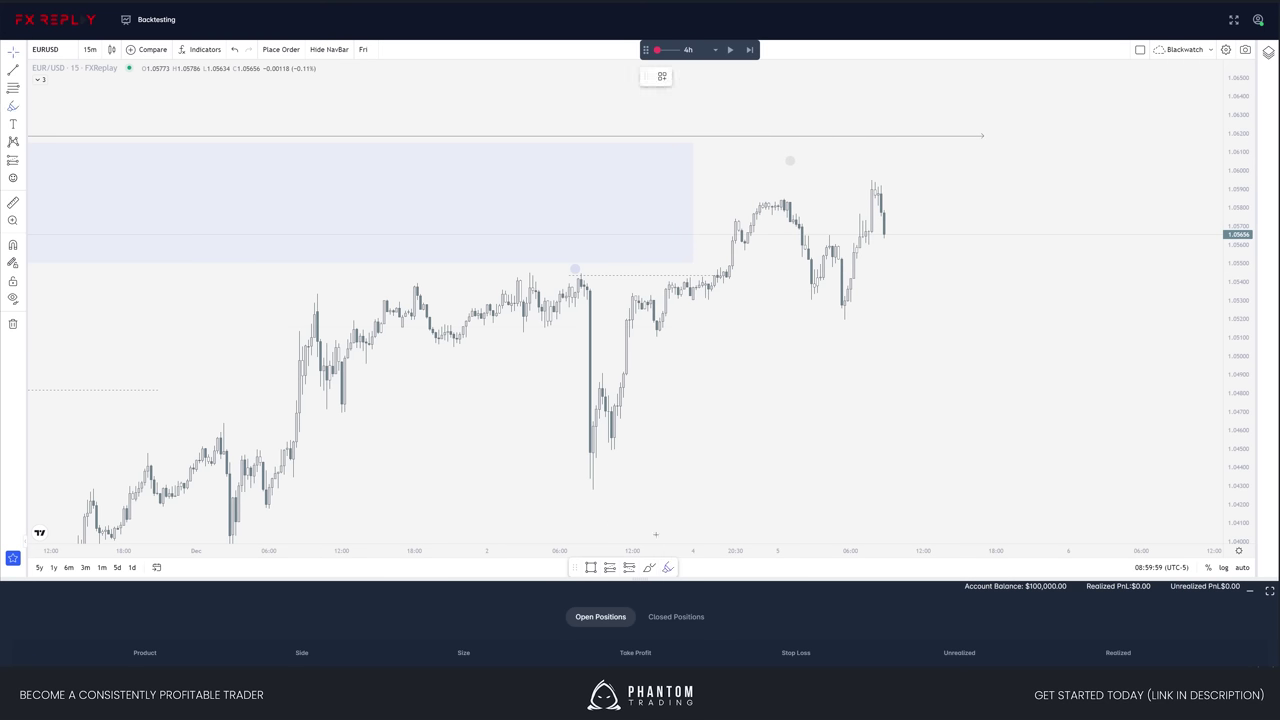
- Mark the other swing highs and lows between the 1 Dec low and the latest 5 Dec high with lavender highlighter dots
left_click(592, 490)
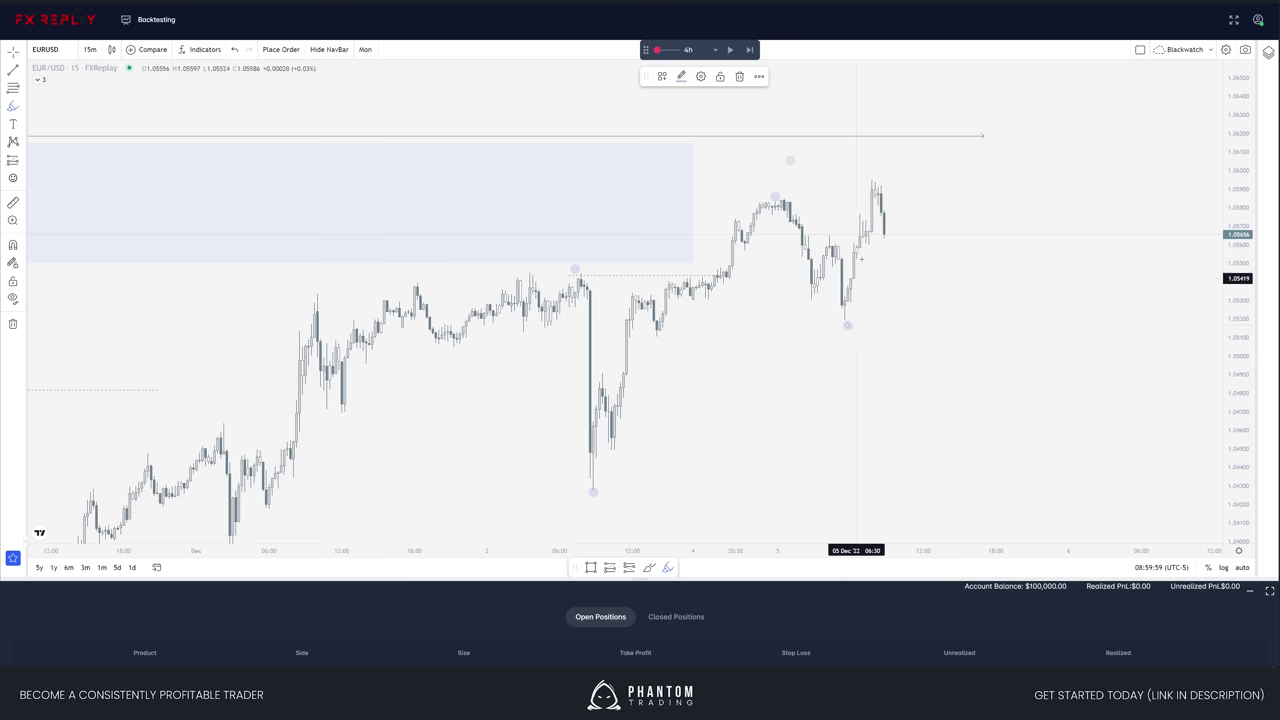
left_click(872, 176)
left_click_drag(775, 198, 934, 196)
key("ctrl+z")
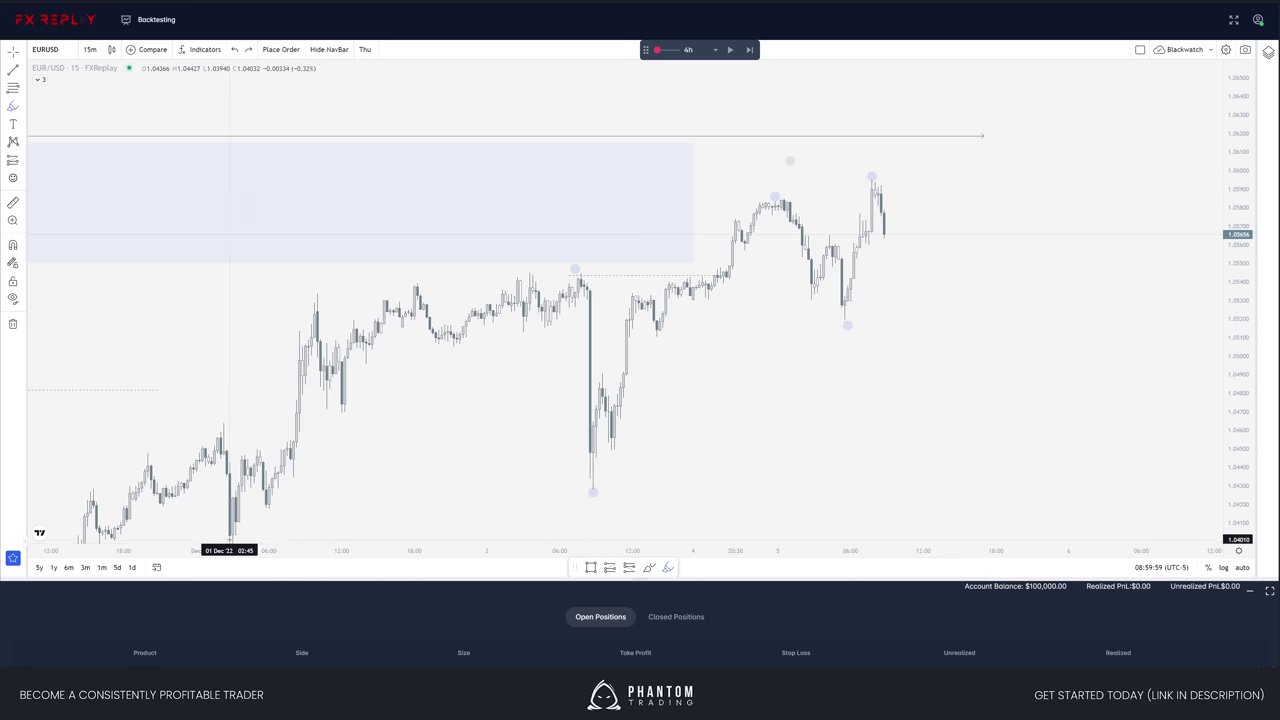
left_click(229, 540)
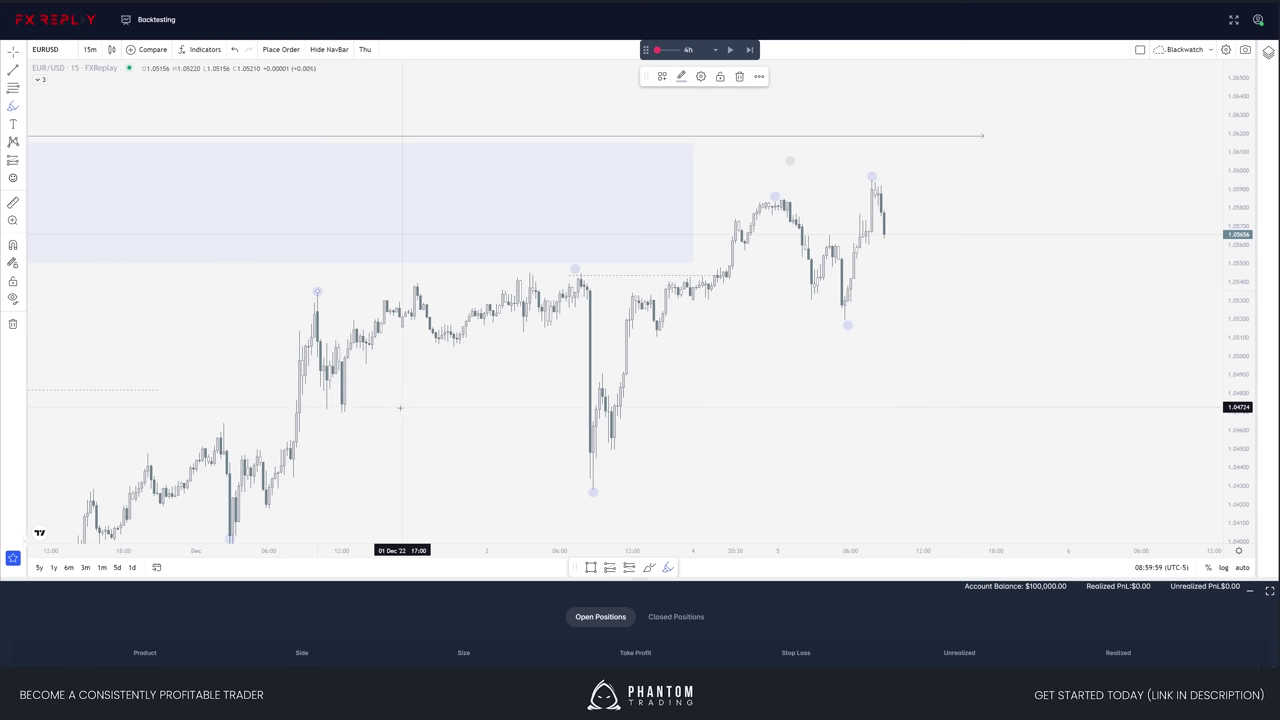
left_click(352, 414)
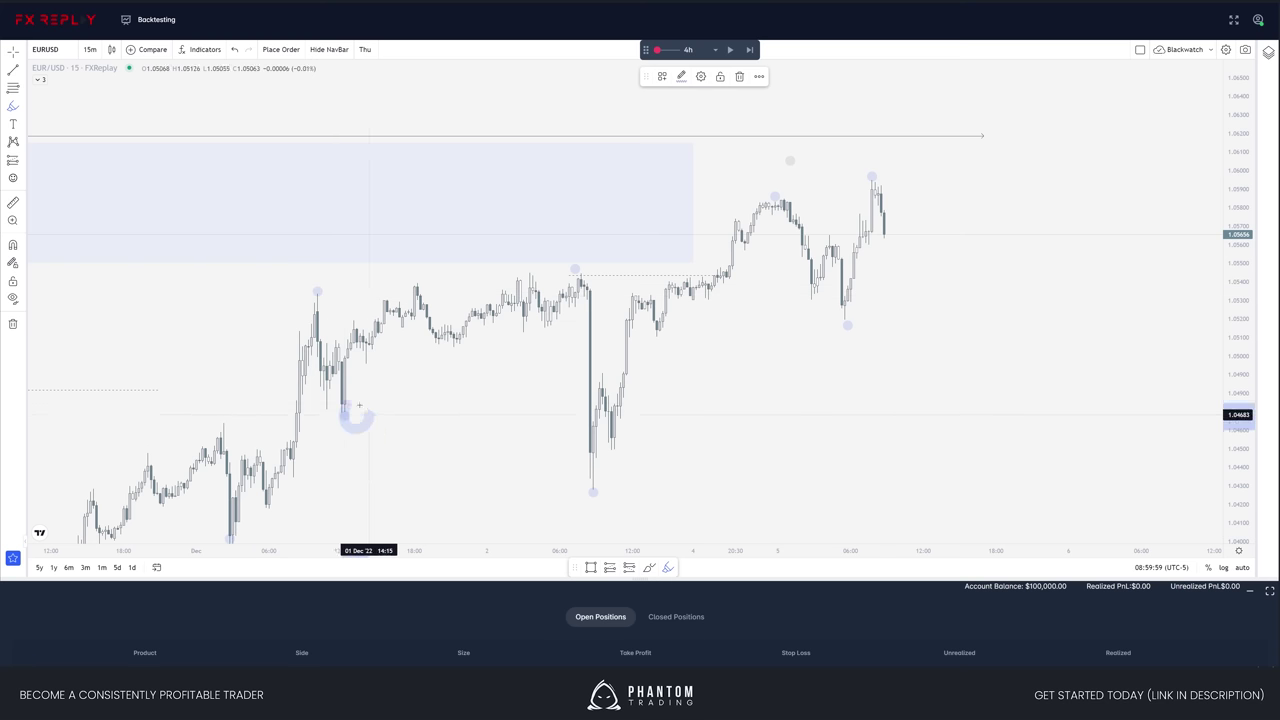
- Trace the swings from the 1 Dec low to the 2 Dec low and the broken 2 Dec high with the highlighter, and undo the strokes
mouse_move(228, 540)
left_mouse_down()
mouse_move(316, 295)
mouse_move(352, 415)
mouse_move(560, 285)
mouse_move(599, 500)
left_mouse_up()
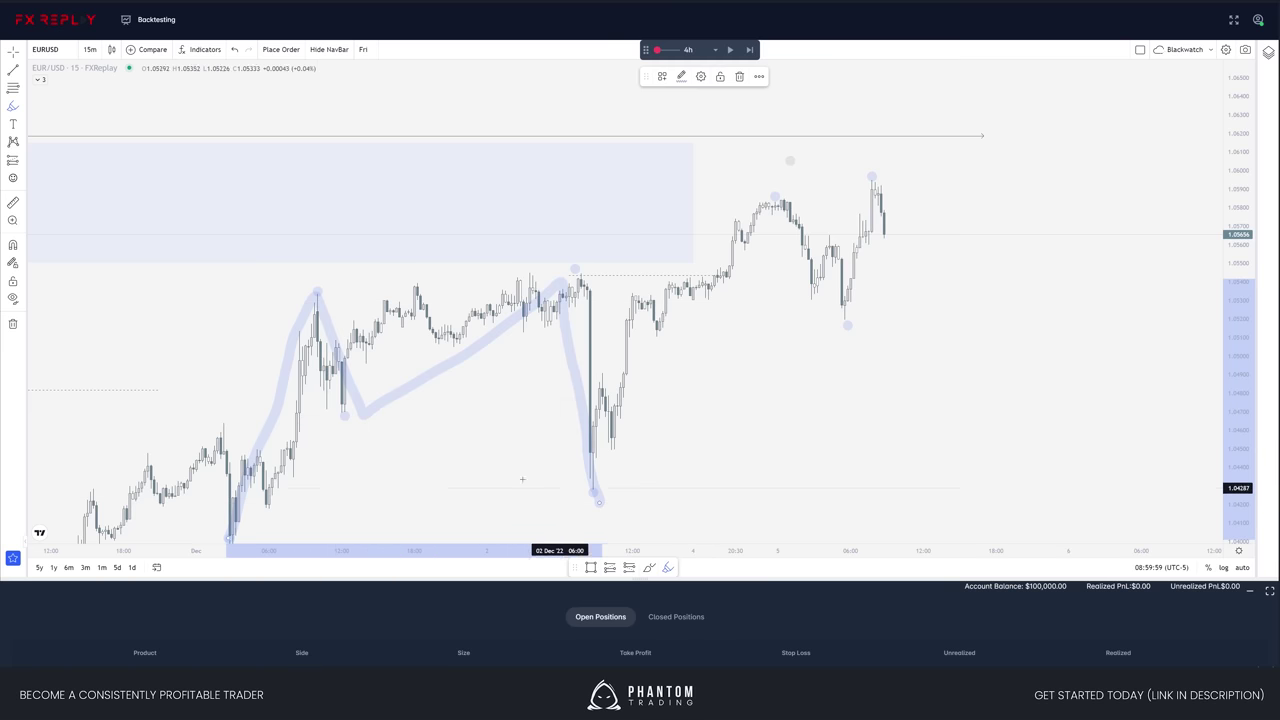
left_click_drag(352, 406, 654, 405)
key("ctrl+z")
key("ctrl+z")
left_click_drag(588, 269, 740, 275)
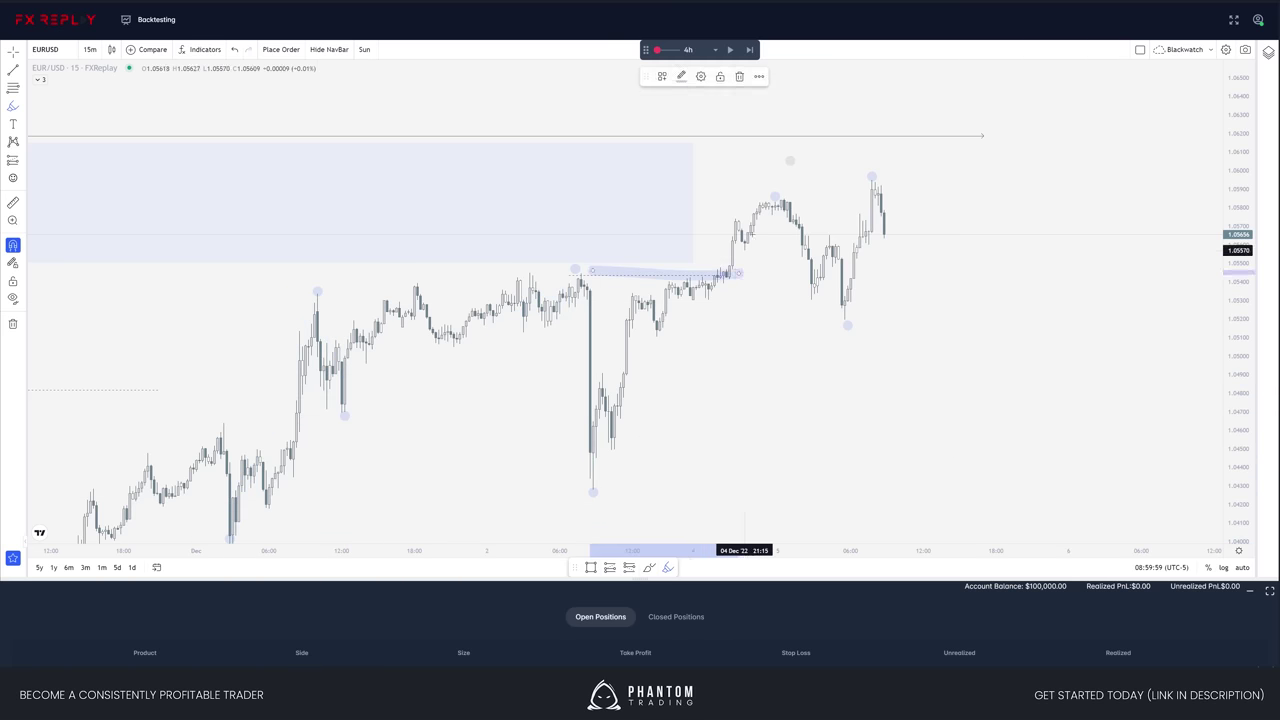
key("ctrl+z")
- Trace the rally from the 2 Dec low to the 5 Dec highs and the high being broken with the highlighter, and undo the strokes
mouse_move(588, 496)
left_mouse_down()
mouse_move(629, 404)
mouse_move(772, 202)
left_mouse_up()
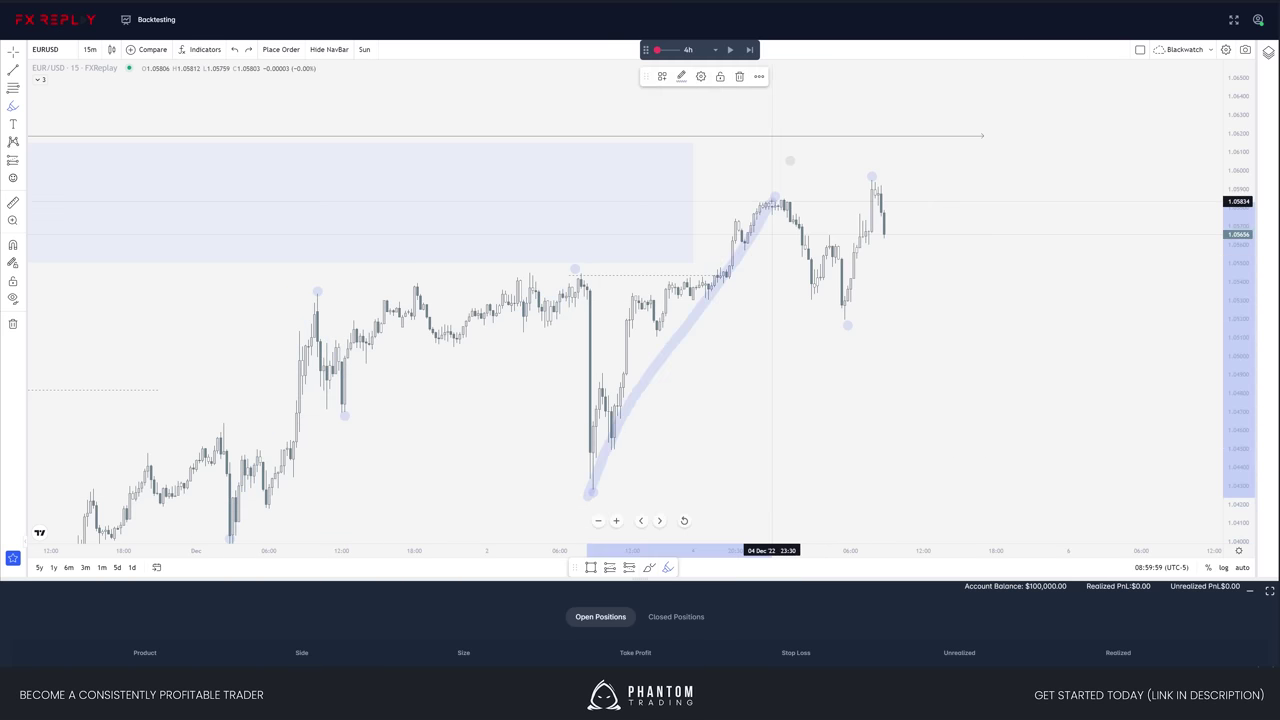
key("ctrl+z")
left_click_drag(593, 490, 772, 203)
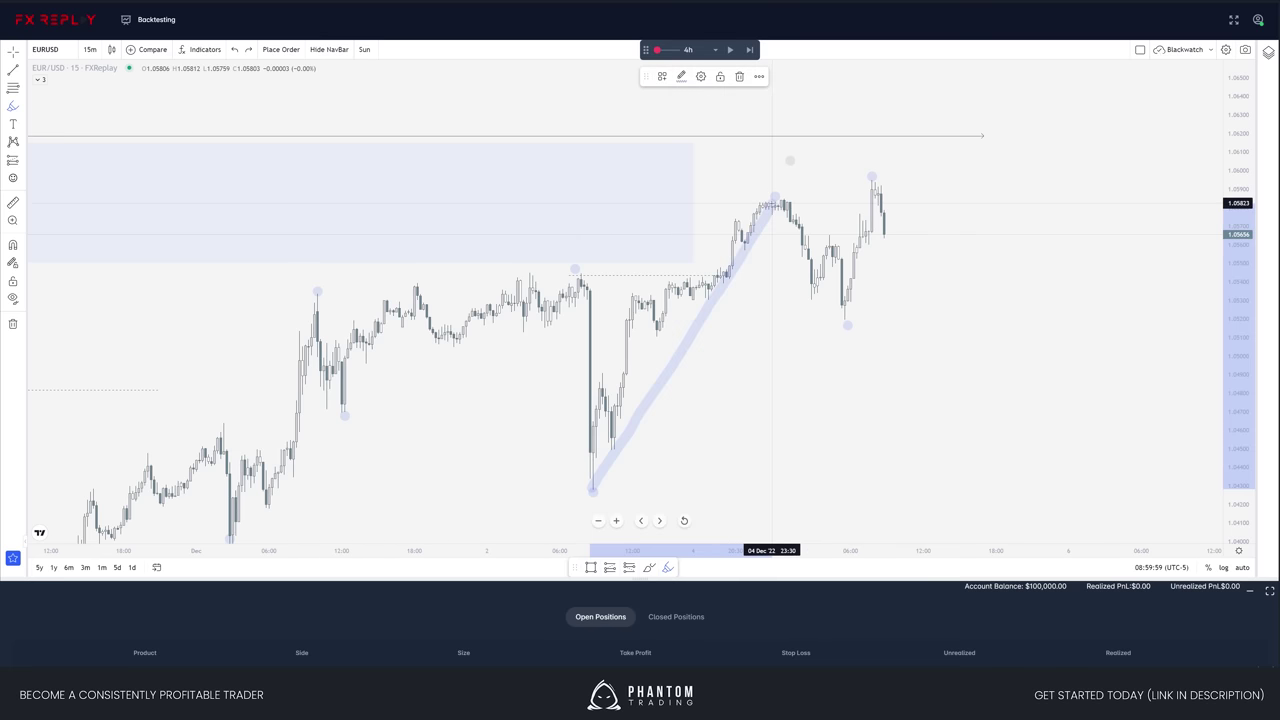
key("ctrl+z")
mouse_move(593, 490)
left_mouse_down()
mouse_move(755, 210)
mouse_move(842, 297)
mouse_move(872, 184)
left_mouse_up()
key("ctrl+z")
left_click_drag(785, 194, 883, 199)
key("ctrl+z")
key("ctrl+z")
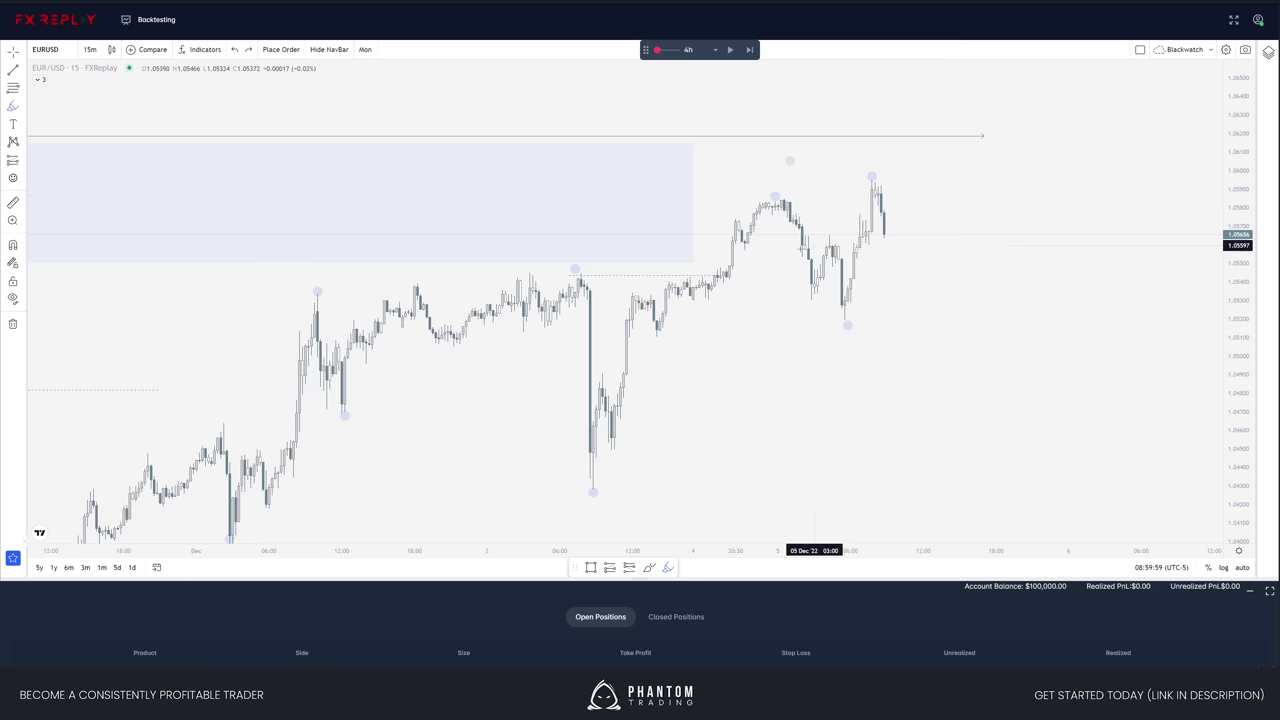
- Clone the dashed line at the 2 Dec high onto the broken high around midnight on 5 Dec, at about 1.0586
left_click(668, 277)
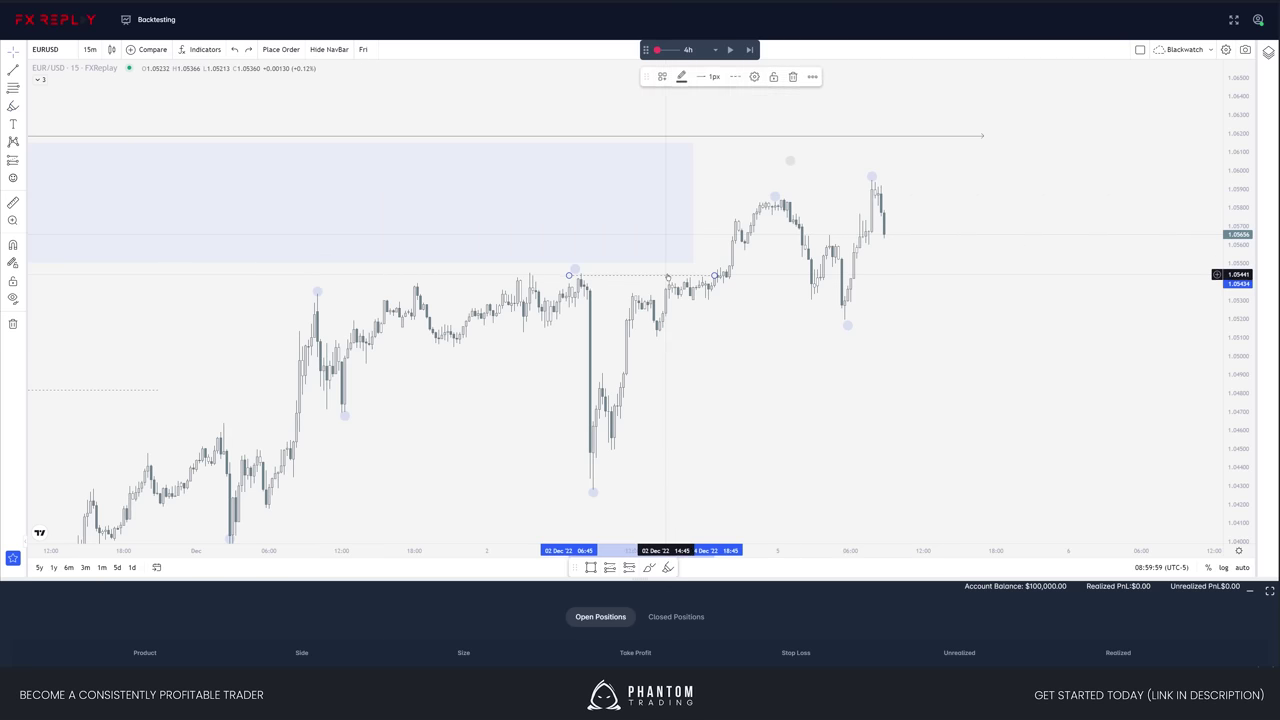
mouse_move(668, 277)
left_mouse_down("ctrl")
mouse_move(896, 197)
mouse_move(871, 197)
mouse_move(923, 195)
mouse_move(848, 199)
left_mouse_up("ctrl")
scroll(854, 349, "down", 6)
scroll(842, 383, "up", 5)
left_click_drag(817, 408, 891, 310)
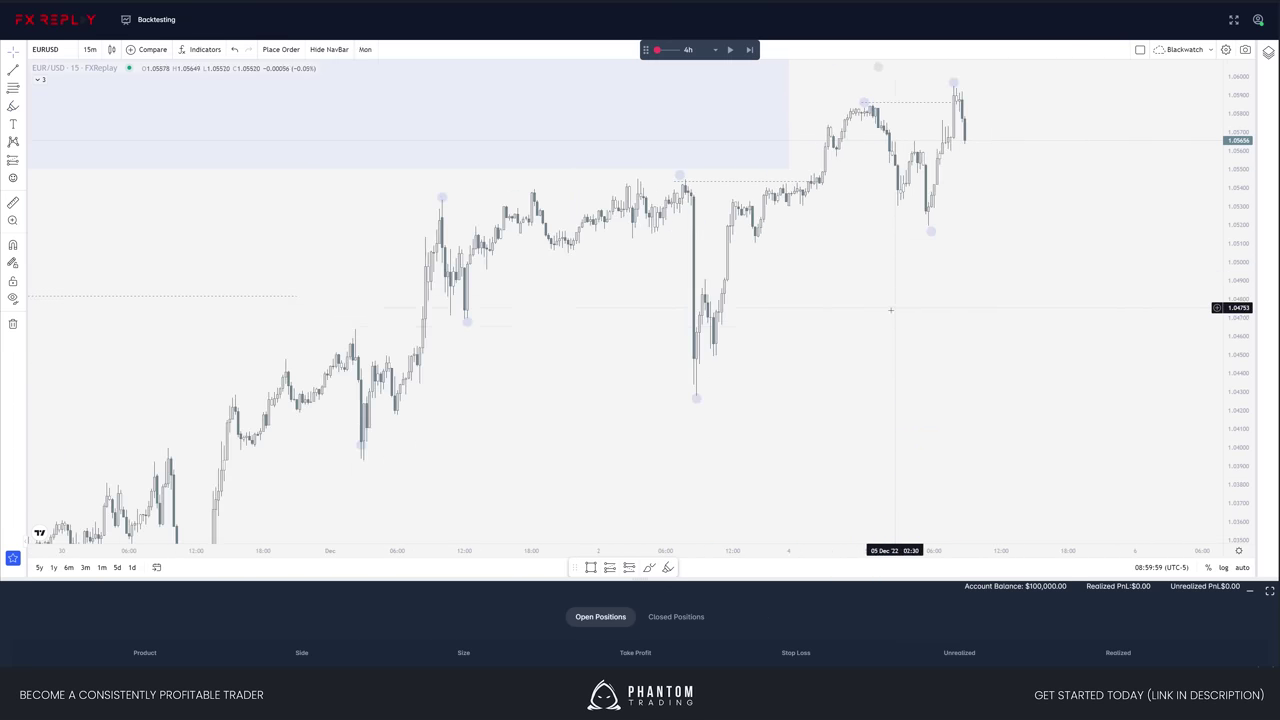
scroll(814, 380, "up", 2)
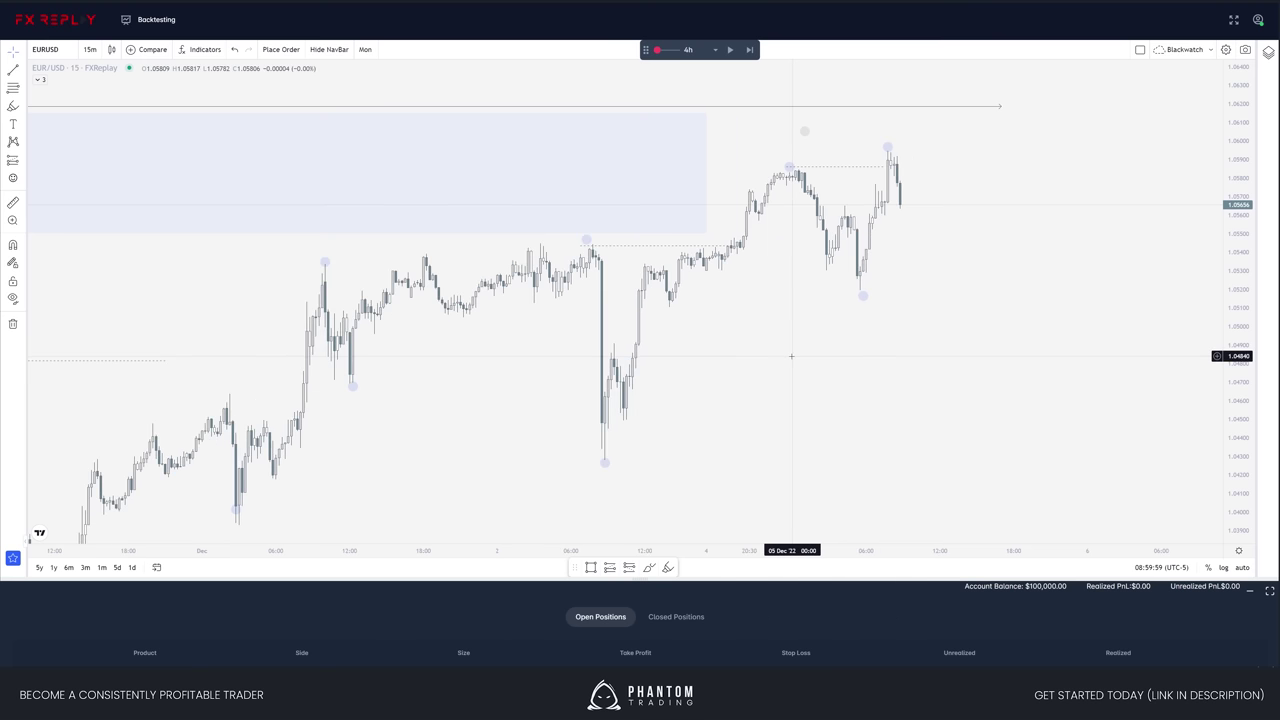
- Return to the 4h chart, reset its view and look at the wider price action since August
type("4h")
key("Return")
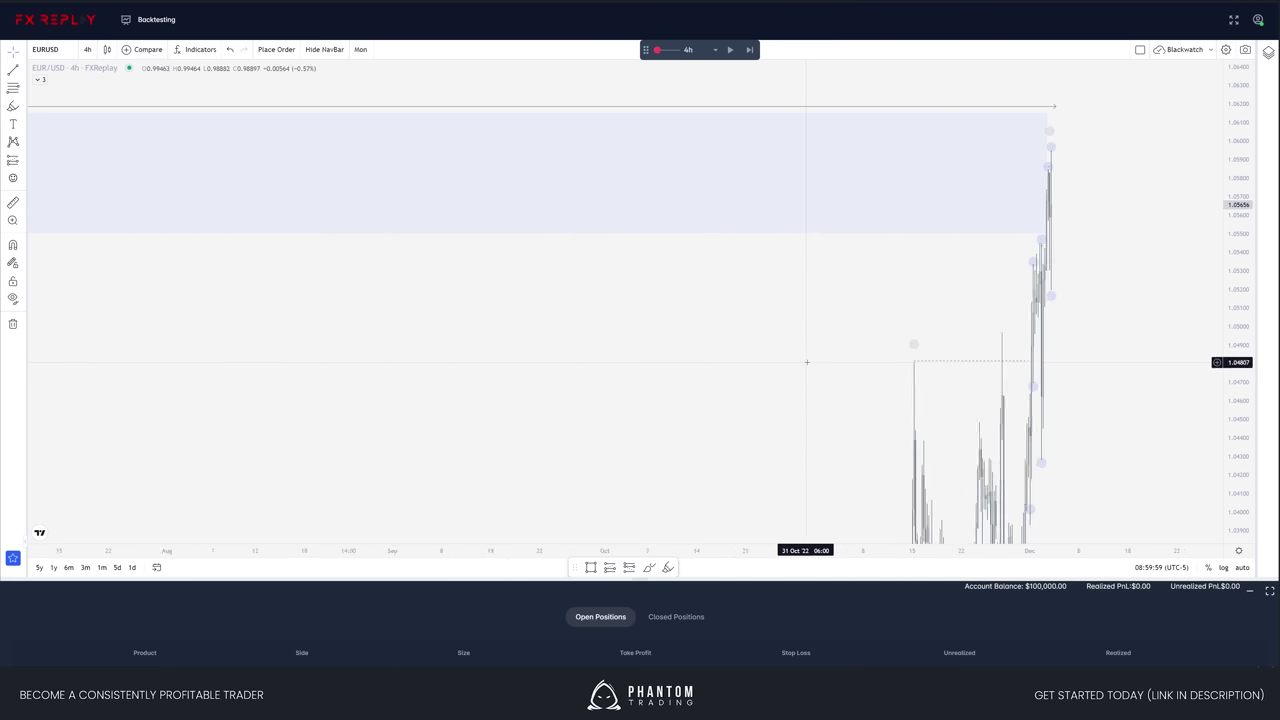
key("alt+r")
scroll(837, 331, "down", 10)
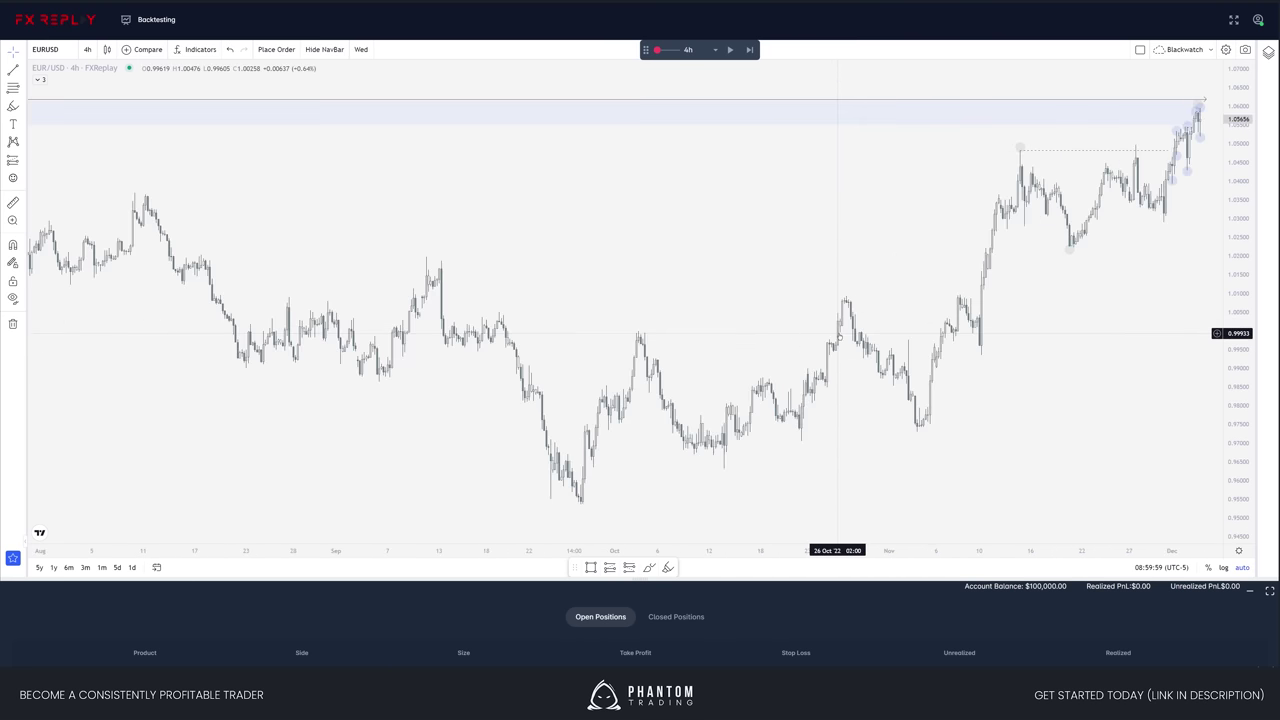
- Draw a supply zone on the 4h chart over the 28 Jun high candle, from 1.06061 to 1.05703, and extend it to early December
scroll(805, 341, "up", 5)
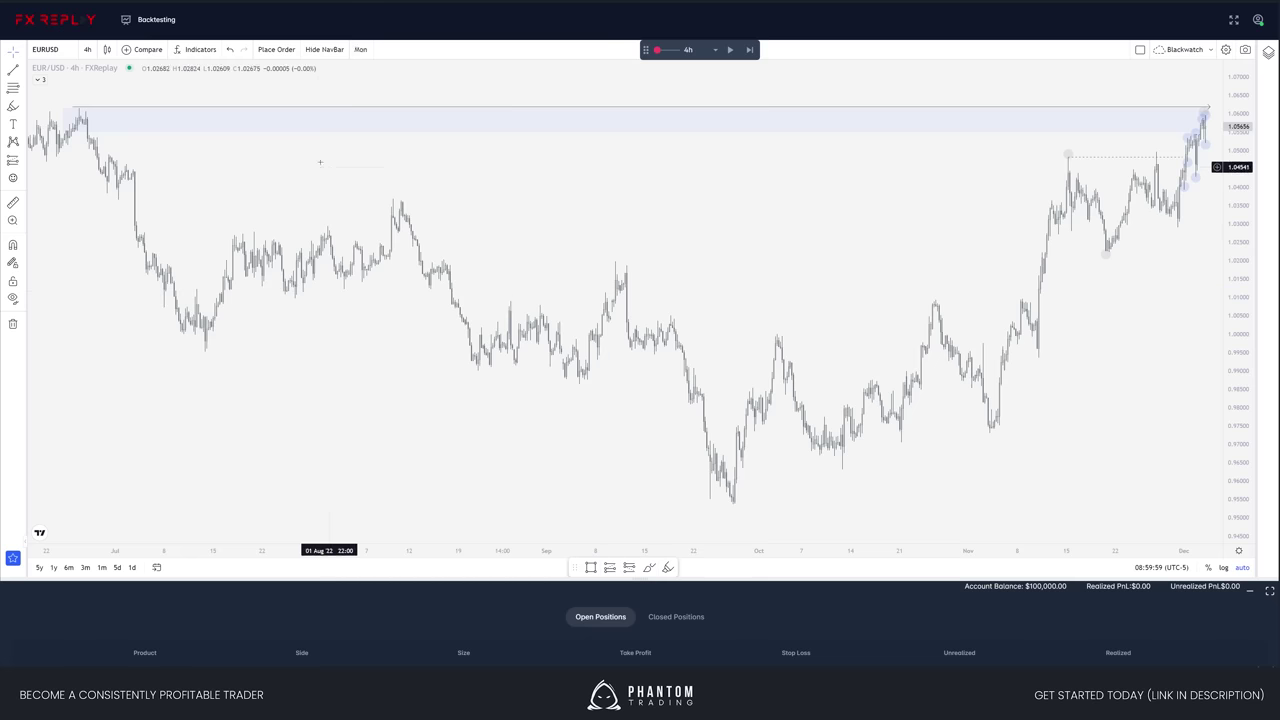
left_click(590, 567)
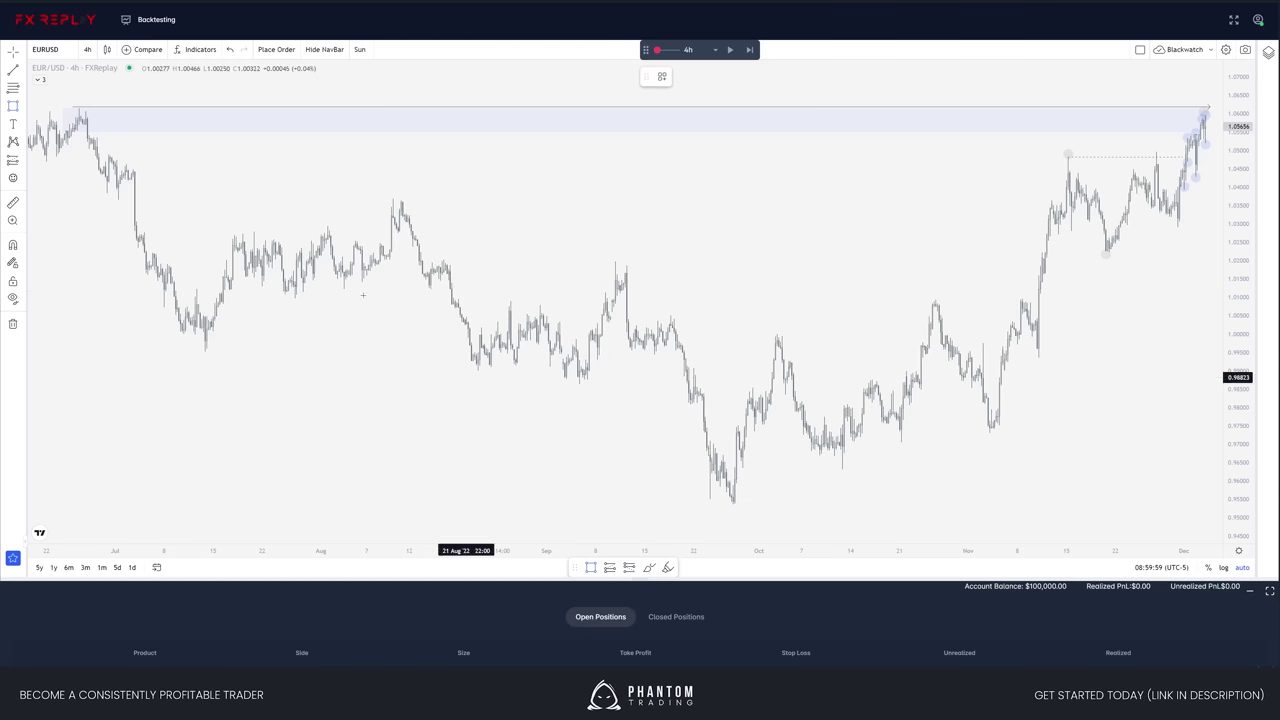
key("ctrl")
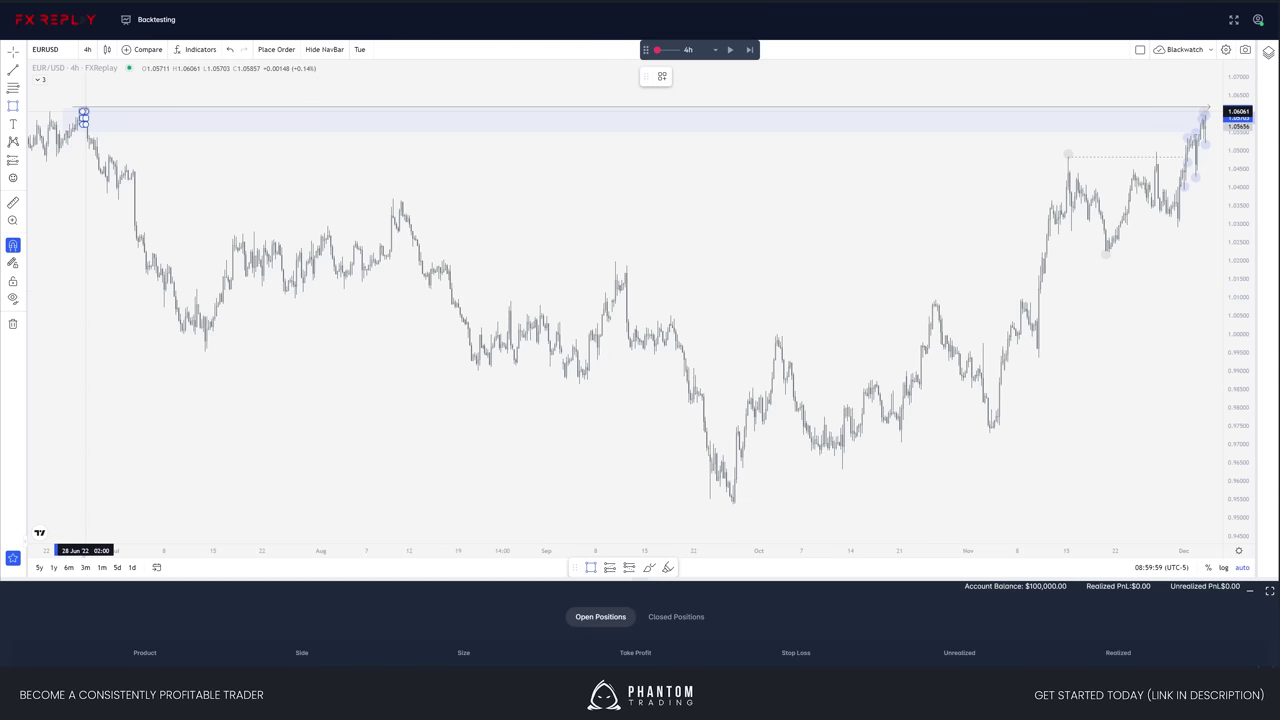
left_click_drag(83, 114, 1204, 118)
- Switch to the 15-minute chart and shorten the new supply zone to end alongside the wider zone
scroll(1094, 240, "up", 4)
type("15")
key("Return")
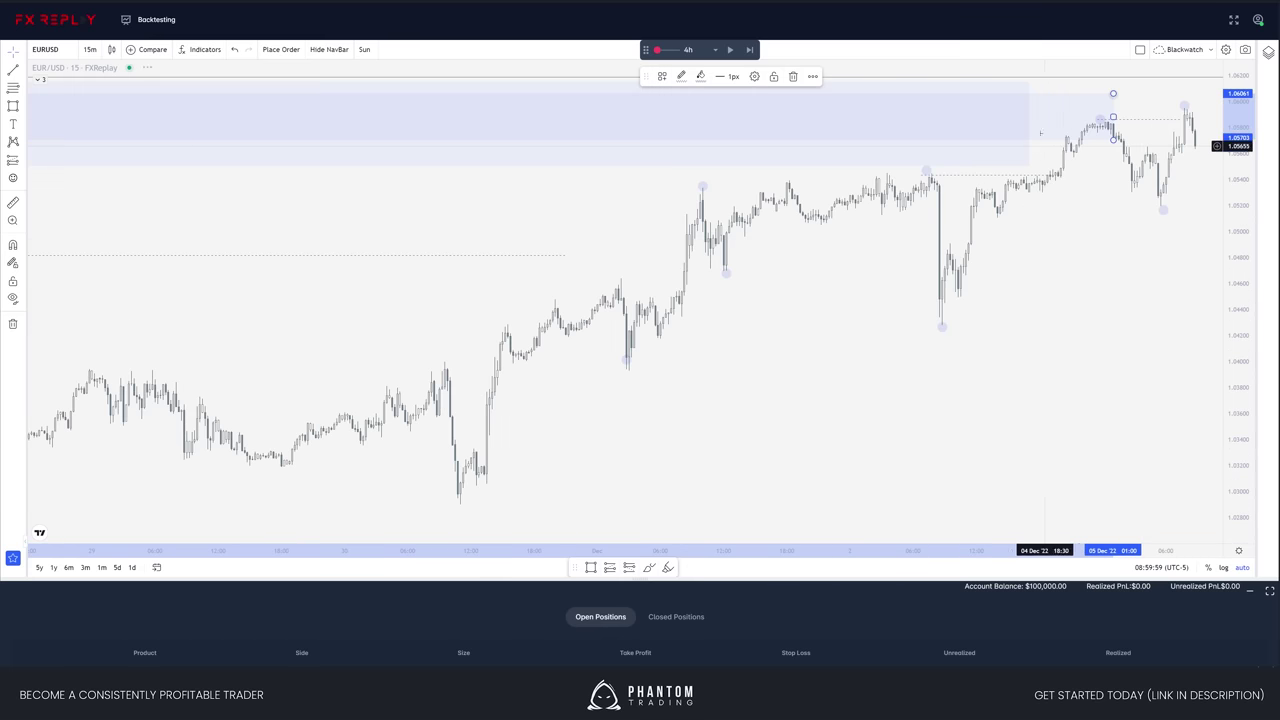
left_click_drag(1113, 117, 833, 104)
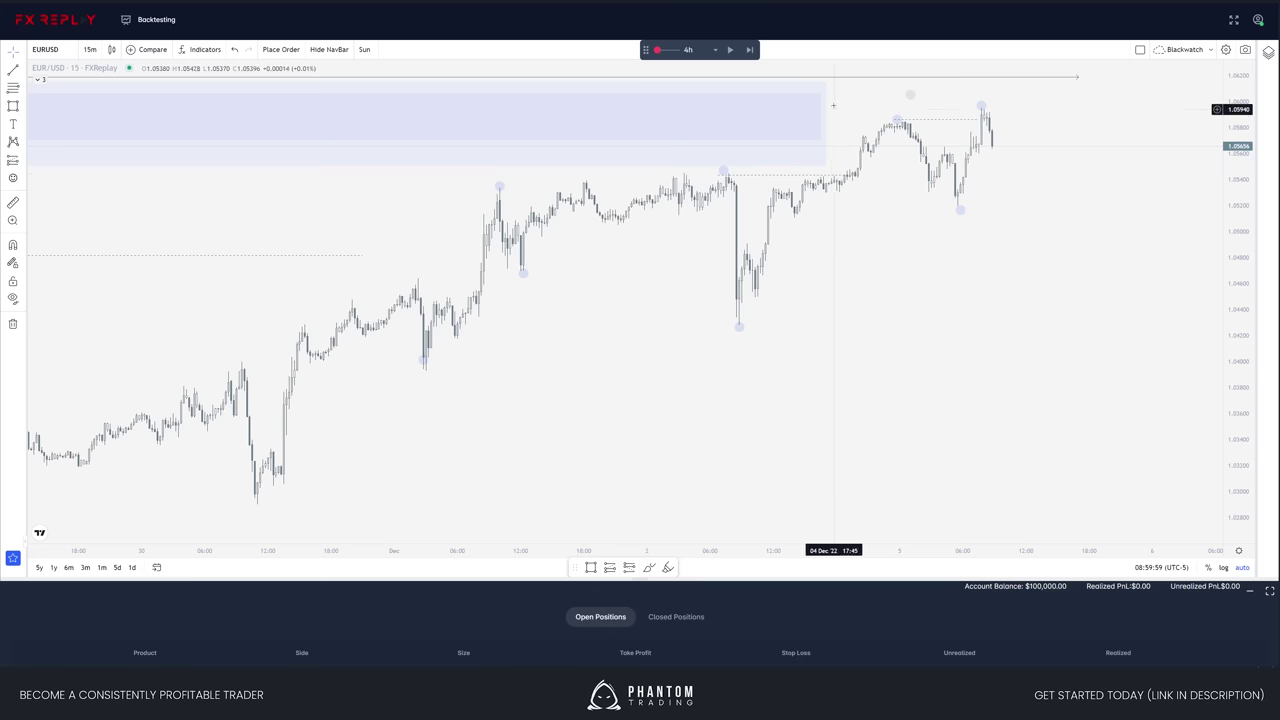
- Draw horizontal arrows from the 2 Dec 14:00 low at 1.05089 and from the early 5 Dec low at about 1.0520
left_click_drag(1247, 346, 1247, 243)
scroll(985, 340, "up", 4)
left_click_drag(1035, 163, 971, 282)
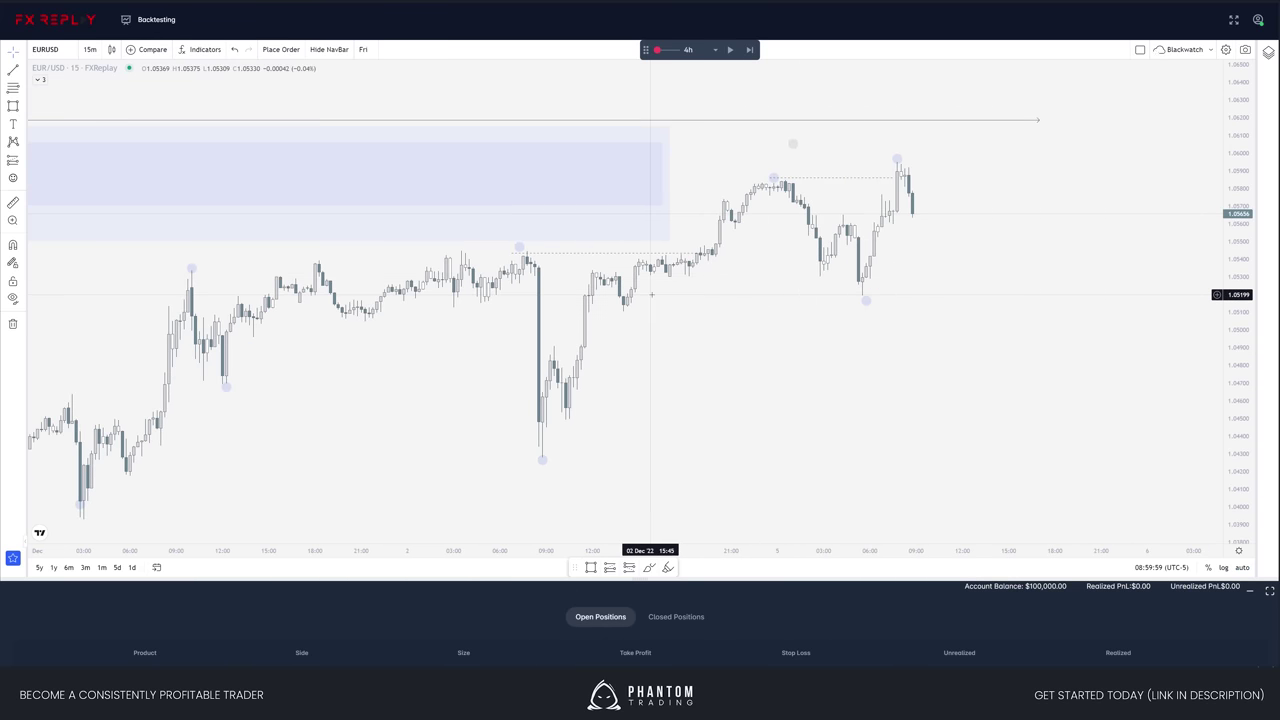
key("alt+t")
left_click(624, 313)
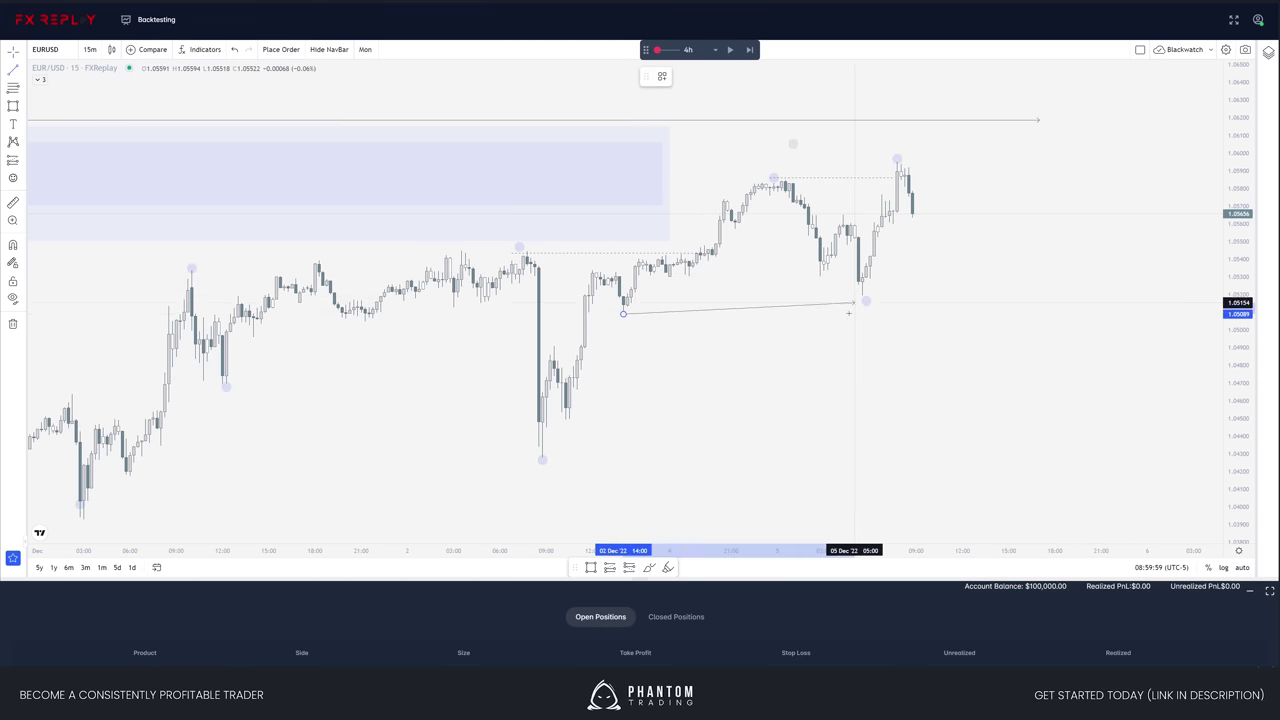
left_click(881, 314)
key("alt+t")
left_click(862, 295)
left_click(901, 295)
left_click_drag(939, 300, 943, 303)
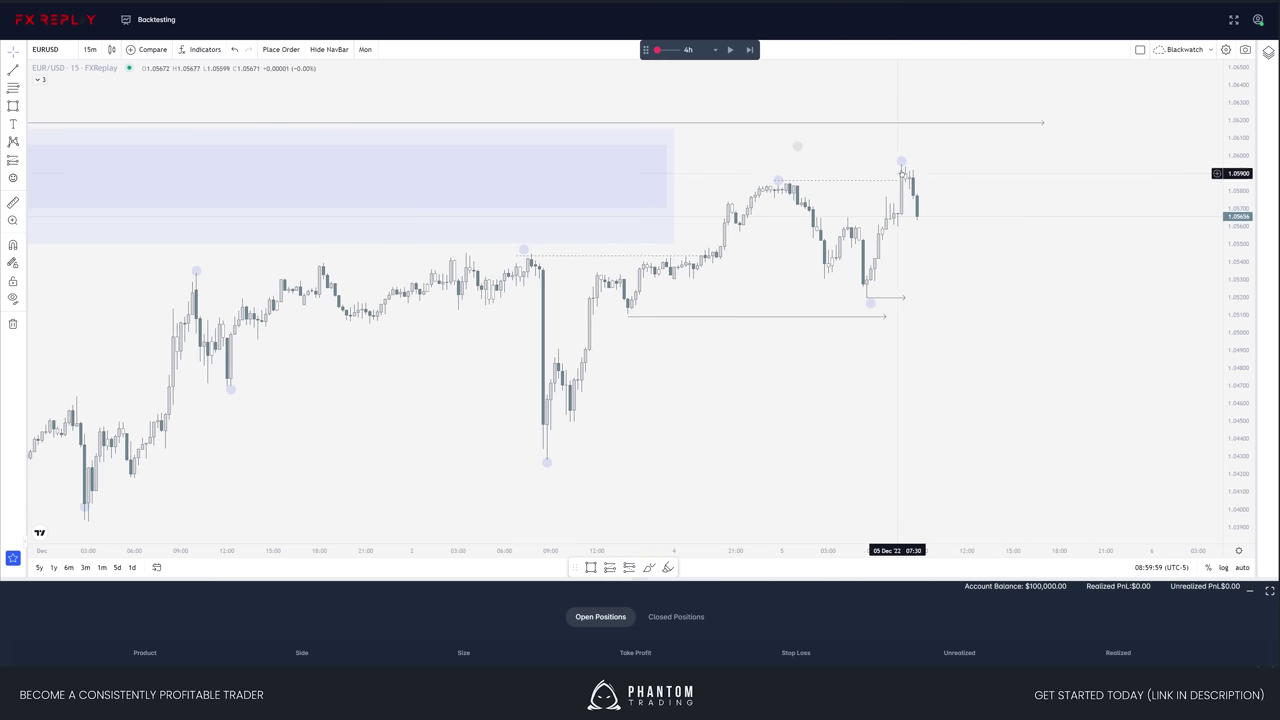
- Draw a horizontal arrow to the right from the 5 Dec swing high at about 1.0595
key("alt+t")
left_click(900, 163)
left_click(961, 164)
left_click_drag(955, 191, 957, 195)
left_click_drag(960, 252, 926, 215)
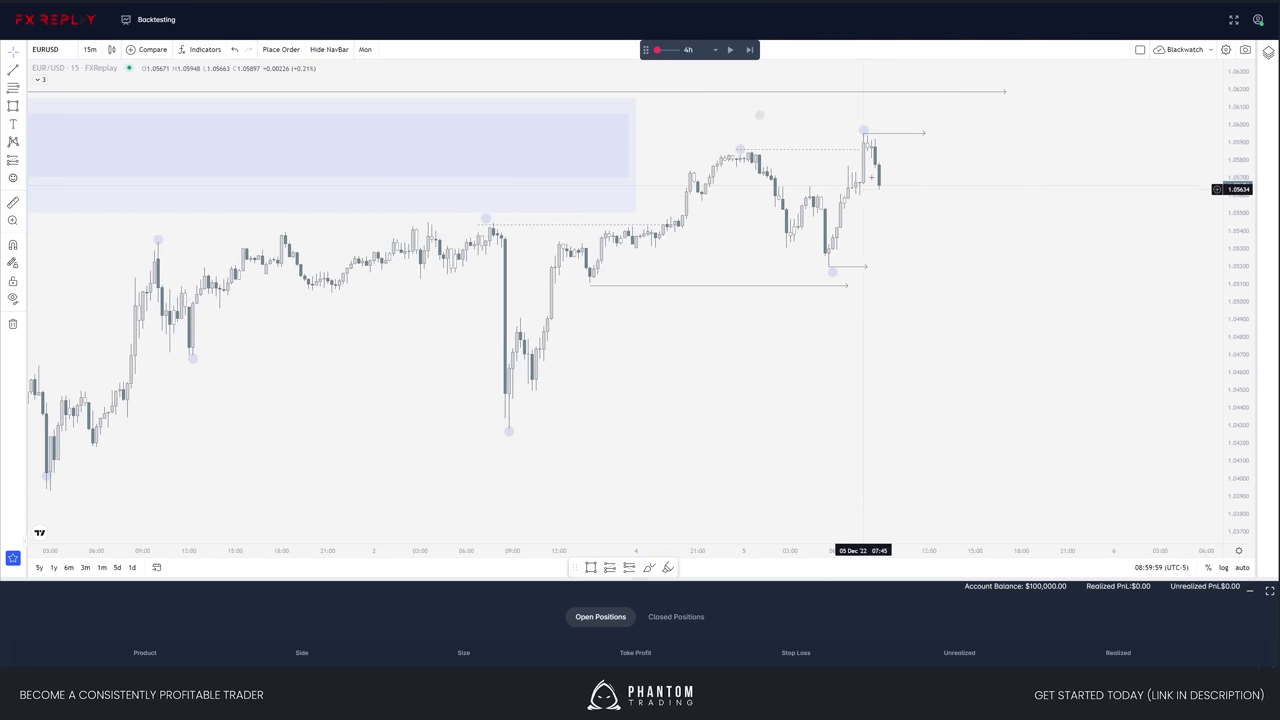
- Advance the replay with the 4h interval to 14:59:59 on 5 Dec and set the replay interval to 15m
left_click_drag(889, 126, 824, 116)
left_click_drag(868, 304, 949, 343)
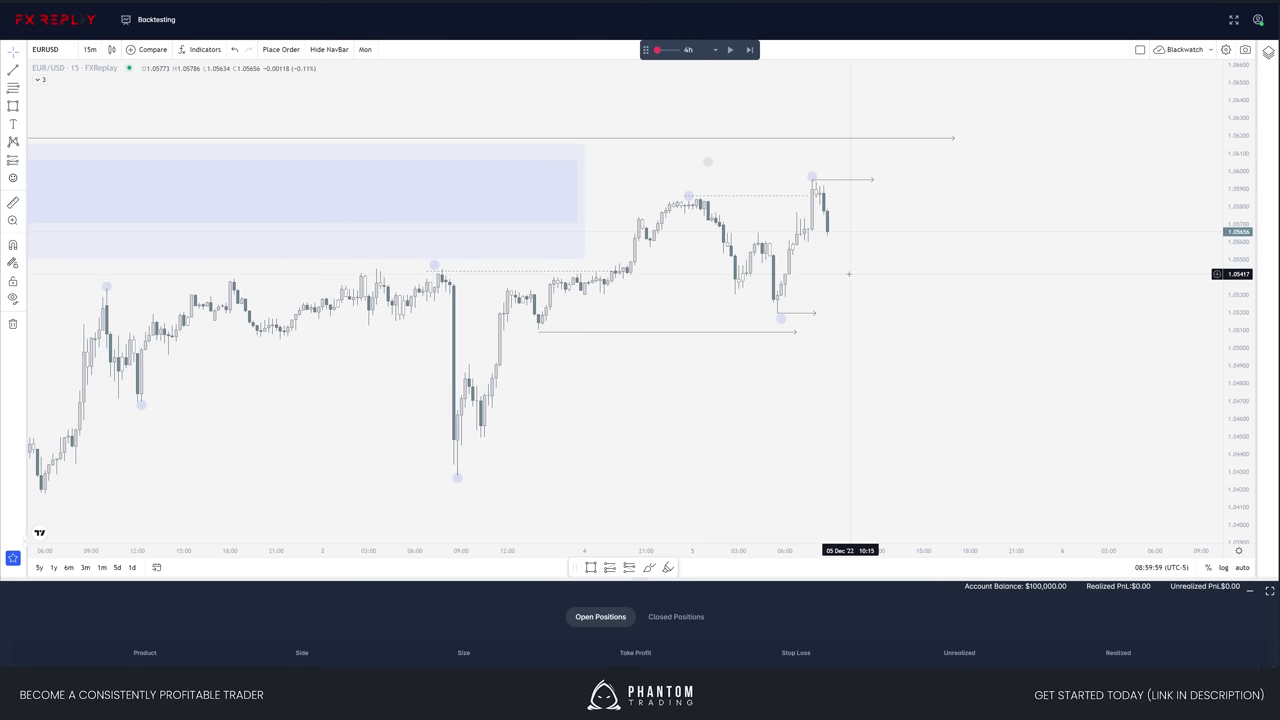
mouse_move(929, 293)
left_mouse_down()
mouse_move(964, 328)
mouse_move(952, 287)
left_mouse_up()
left_click_drag(1238, 312, 1238, 346)
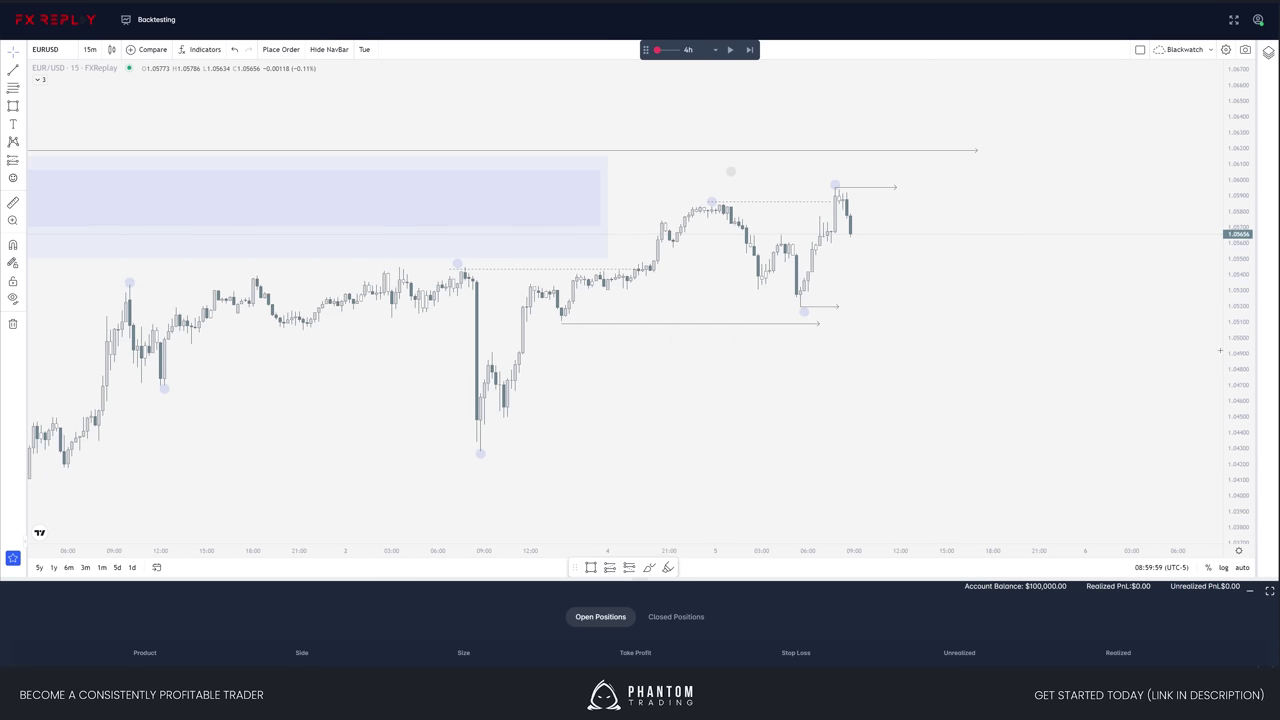
left_click_drag(985, 315, 997, 336)
scroll(975, 339, "down", 1)
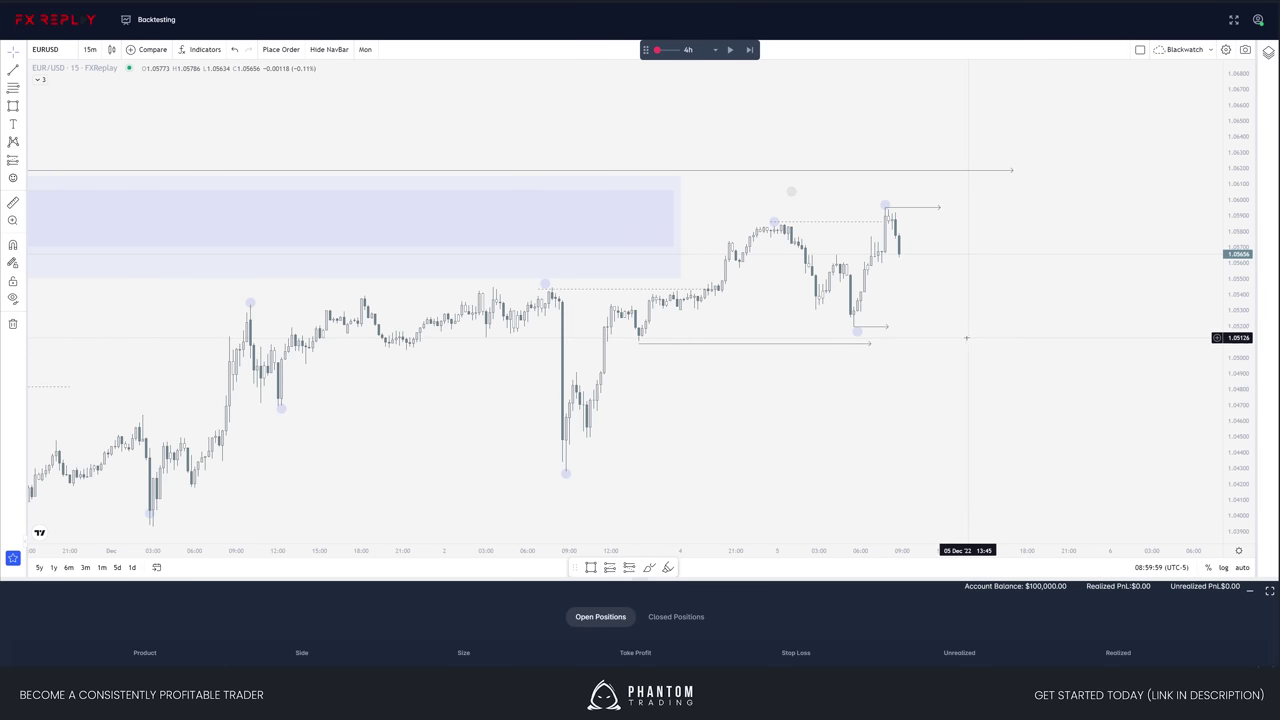
left_click_drag(966, 338, 921, 337)
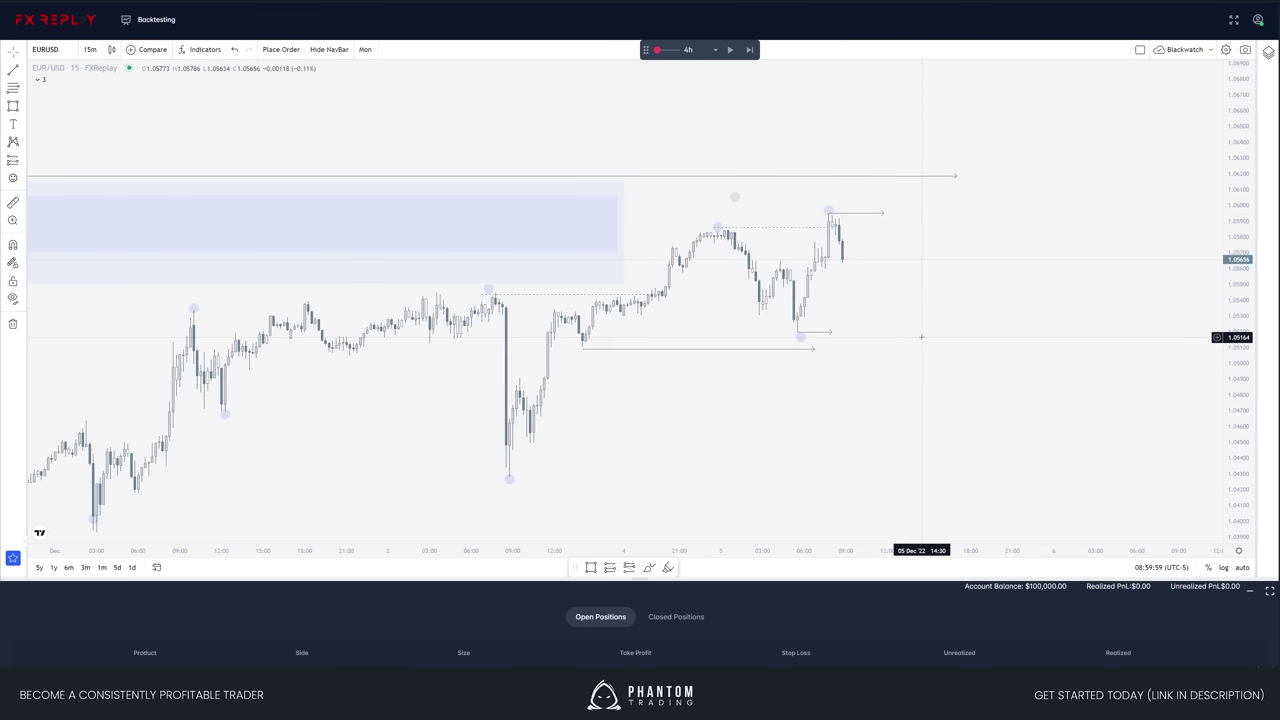
key("shift+Right")
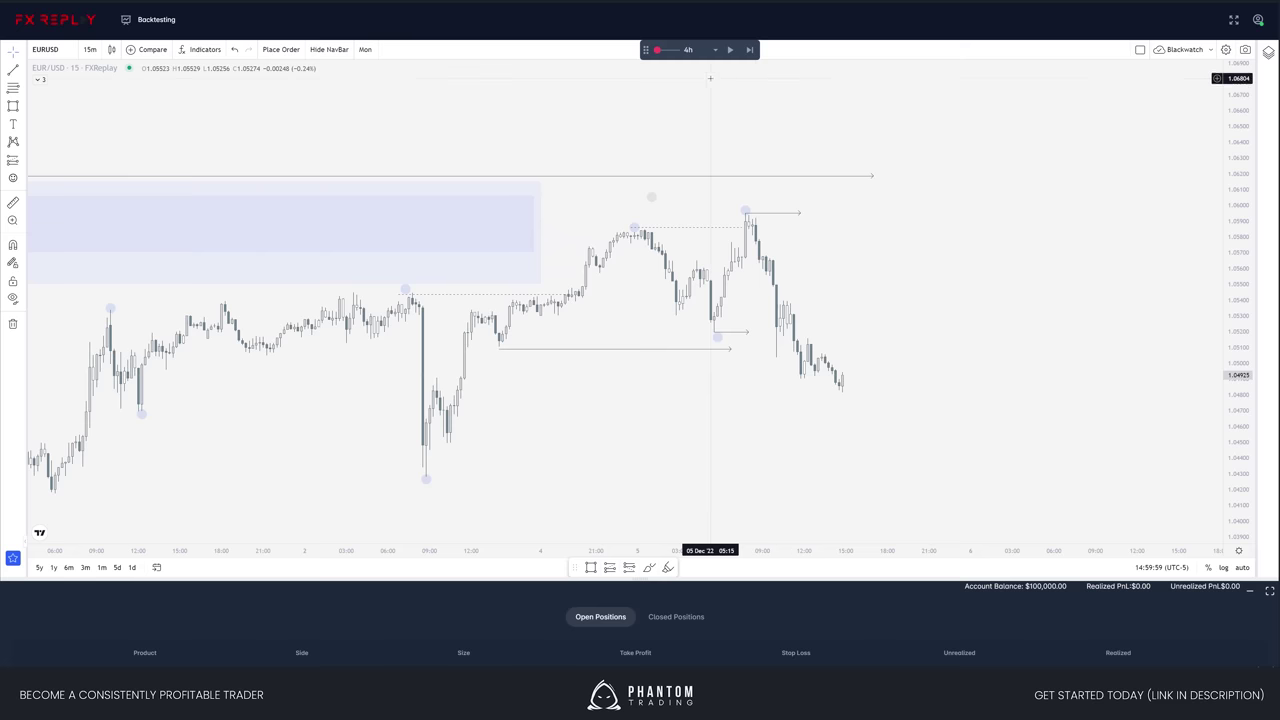
left_click(690, 50)
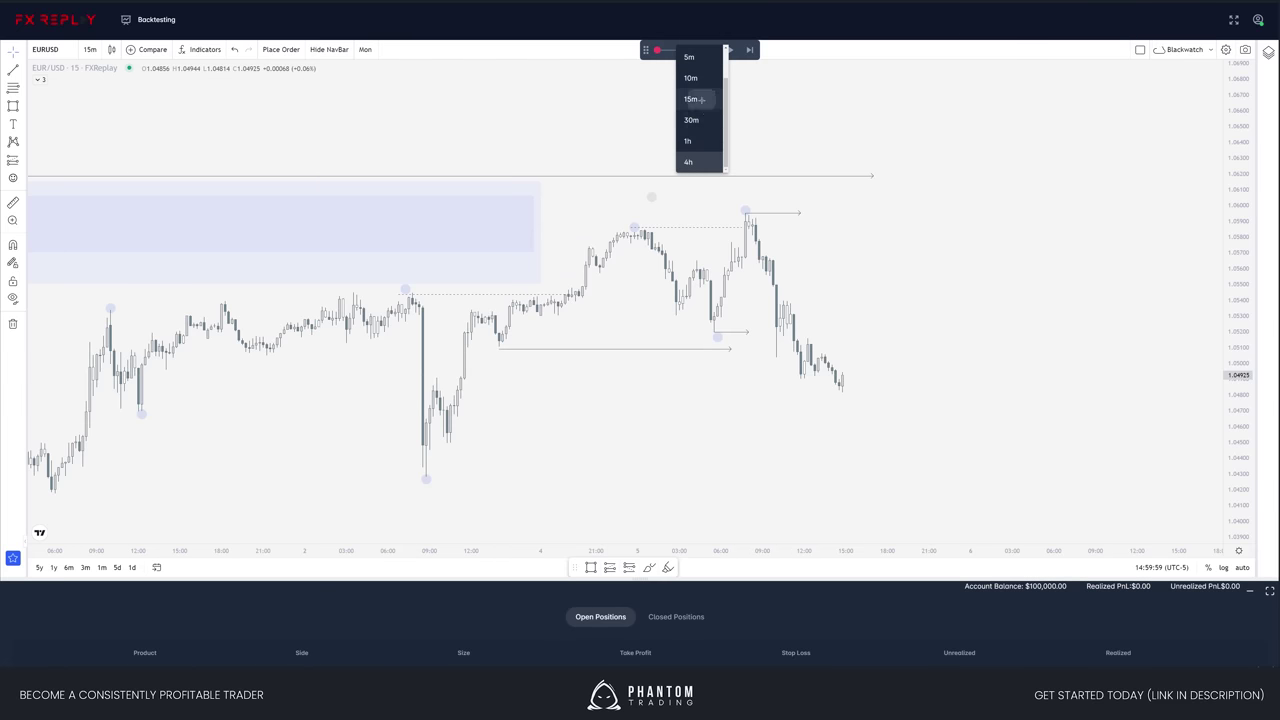
left_click(690, 96)
- Extend the early 5 Dec low's arrow to the candle that breaks it and place a swing marker at the newest low, about 1.0479
left_click_drag(789, 266, 760, 222)
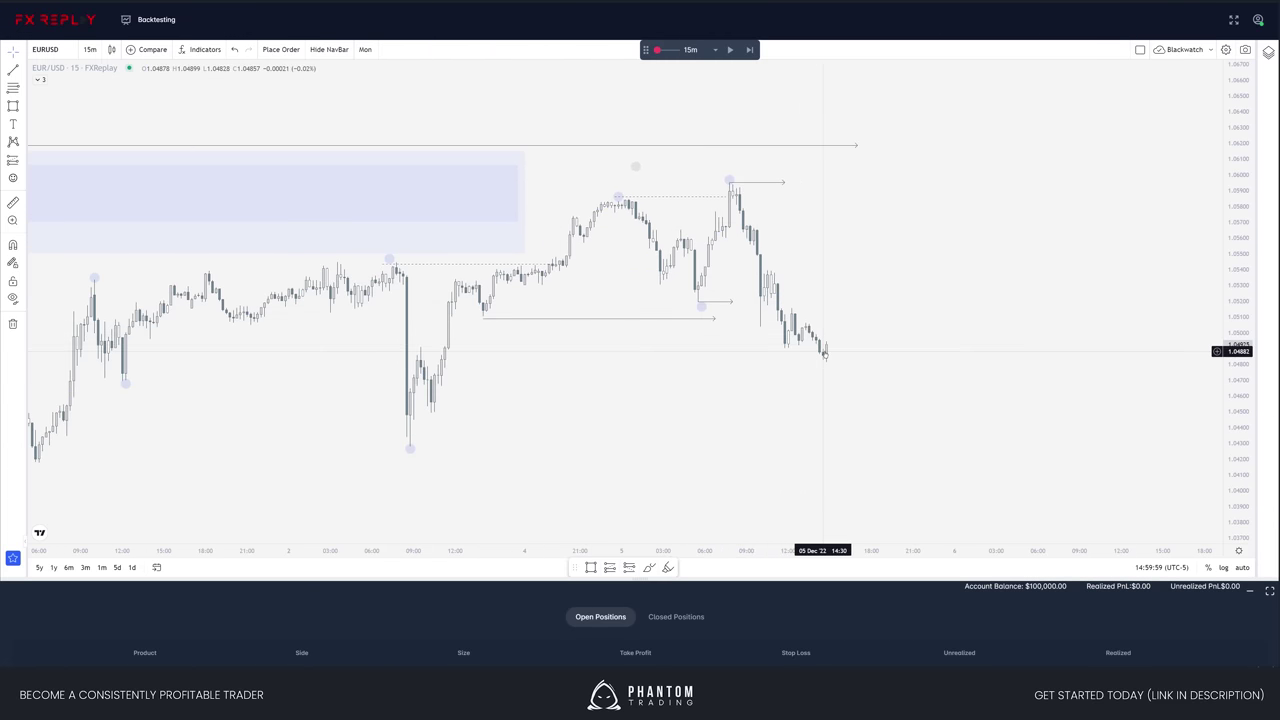
left_click(732, 301)
mouse_move(732, 301)
left_mouse_down()
mouse_move(760, 301)
mouse_move(803, 357)
mouse_move(830, 365)
left_mouse_up()
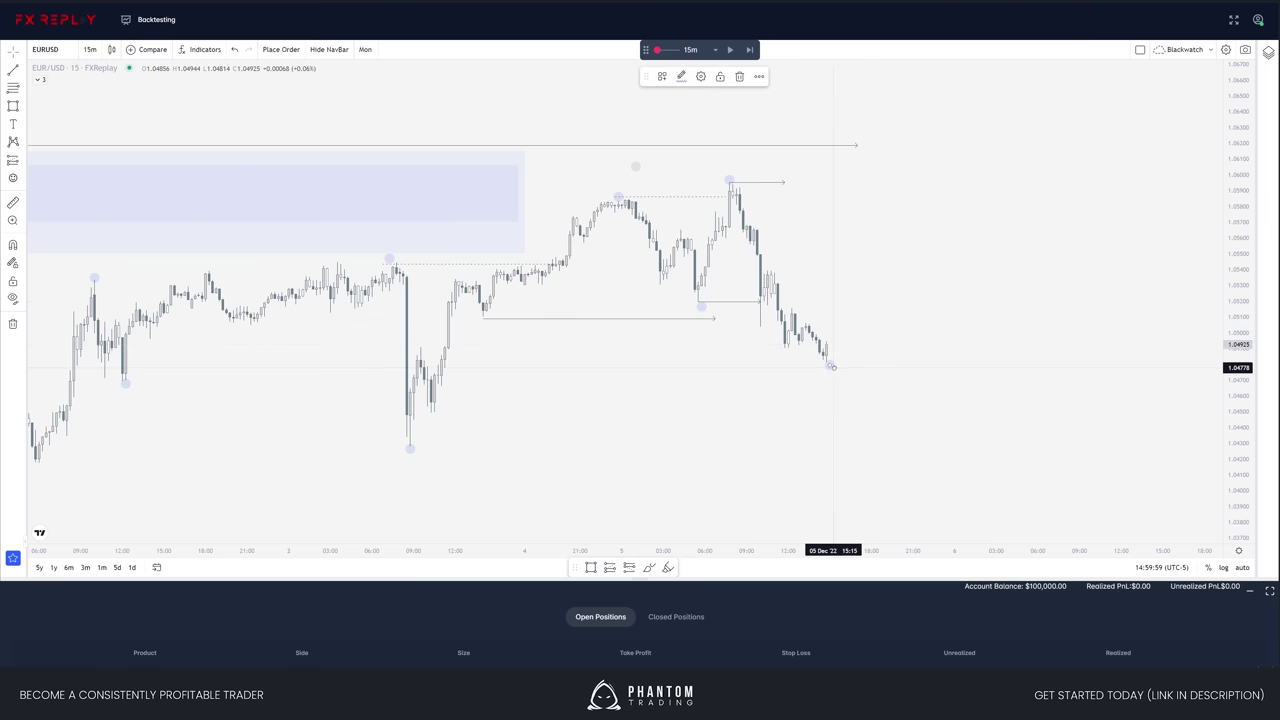
left_click_drag(900, 387, 904, 401)
- Advance the replay by 15-minute candles to 18:59:59 on 5 Dec
key("shift+Right")
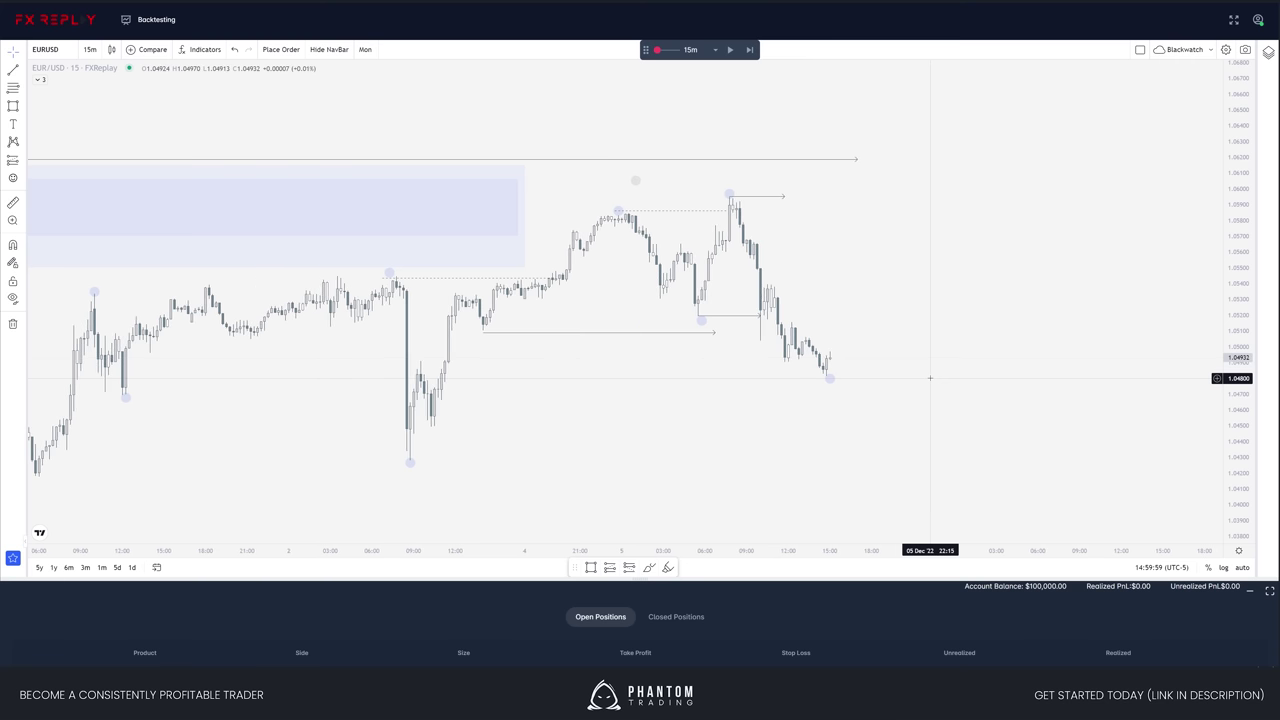
key("shift+Right")
key("shift+Right")
key("shift+Right")
key("shift+Right")
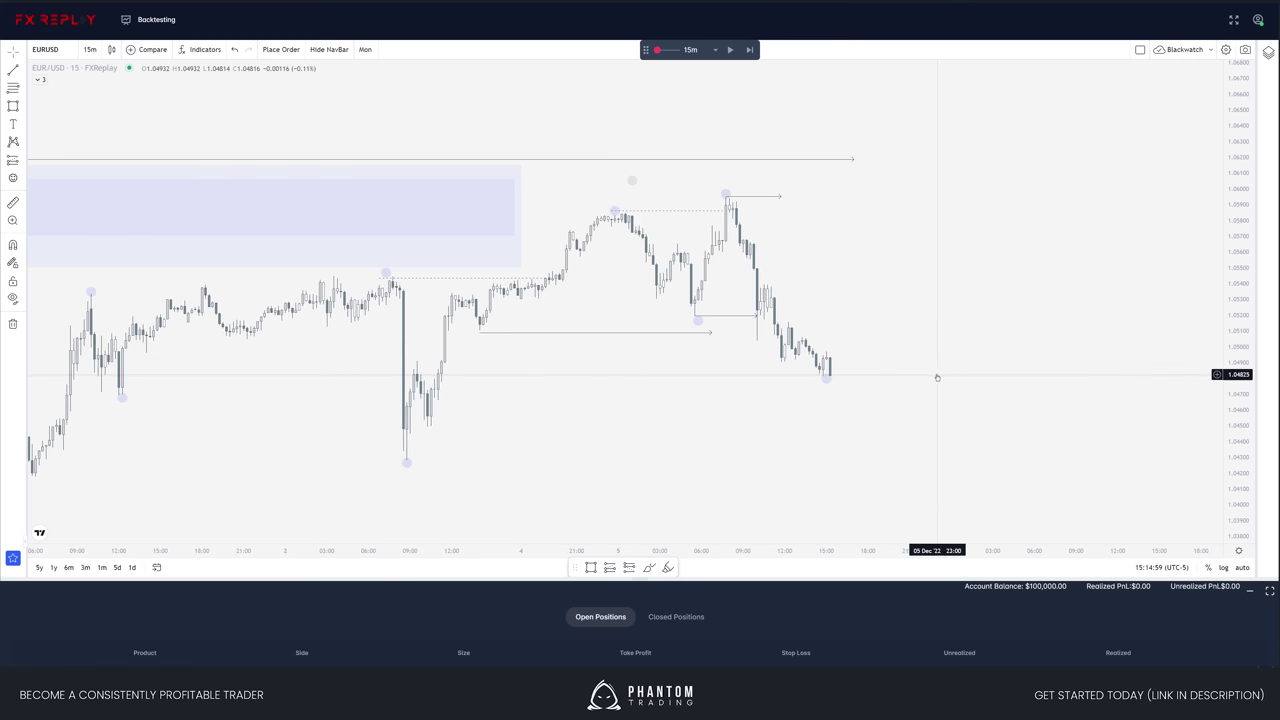
key("shift+Right")
key("shift+Right")
key("shift+Right")
key("shift+Right")
key("shift+Right")
key("shift+Right")
key("shift+Right")
key("shift+Right")
key("shift+Right")
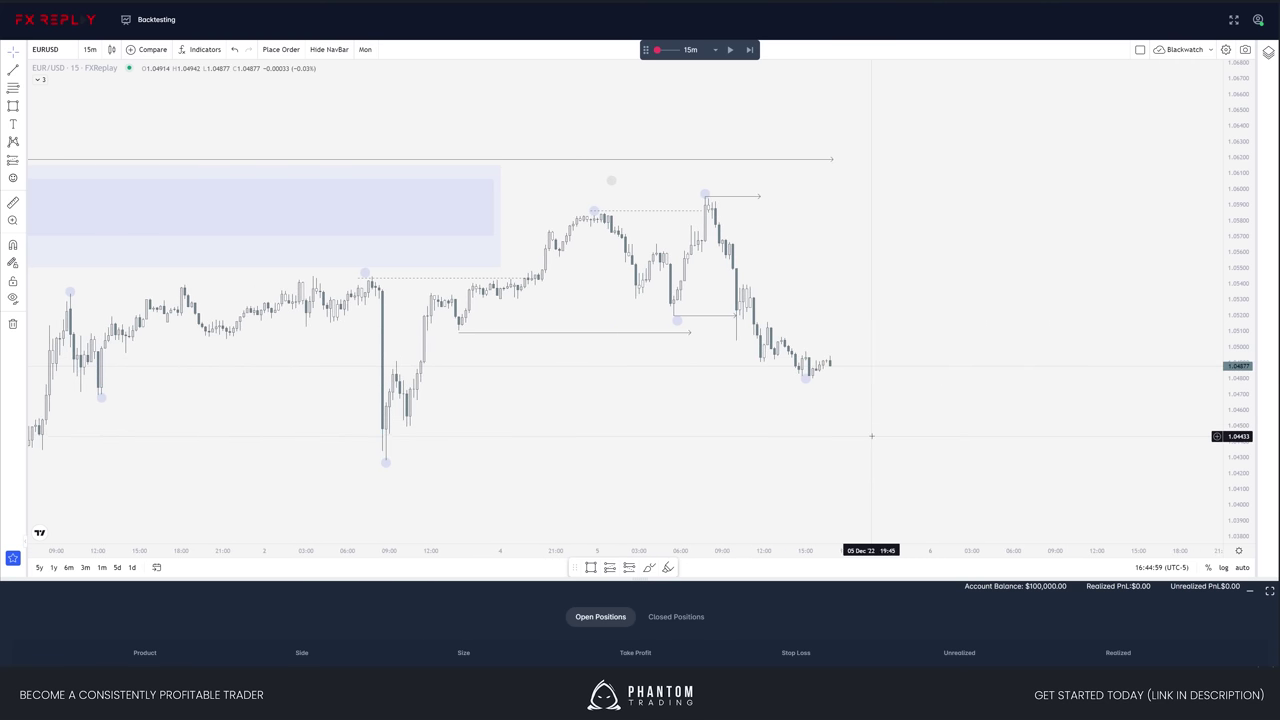
key("shift+Right")
key("shift+Right")
key("shift+Right")
key("shift+Right")
key("shift+Right")
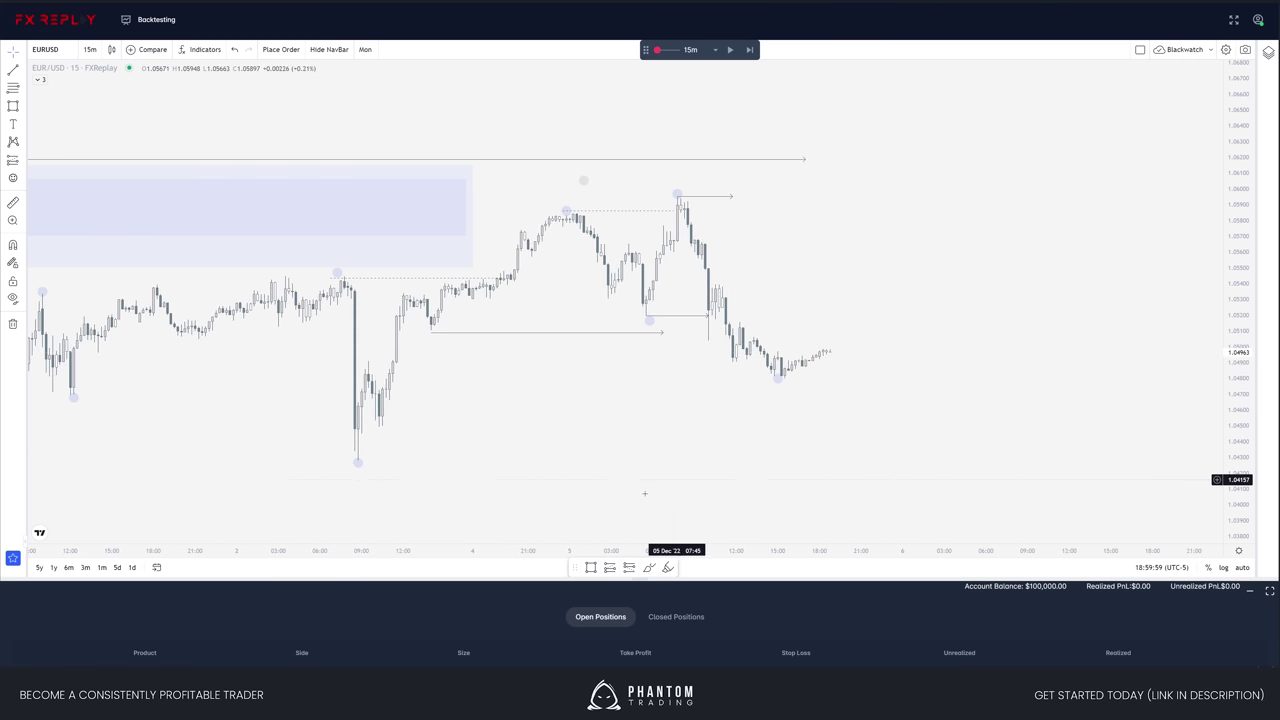
- Draw a demand zone over the 2 Dec 10:15 candle from 1.04726 to 1.04493 and extend it to late 5 Dec
left_click(379, 390, "ctrl")
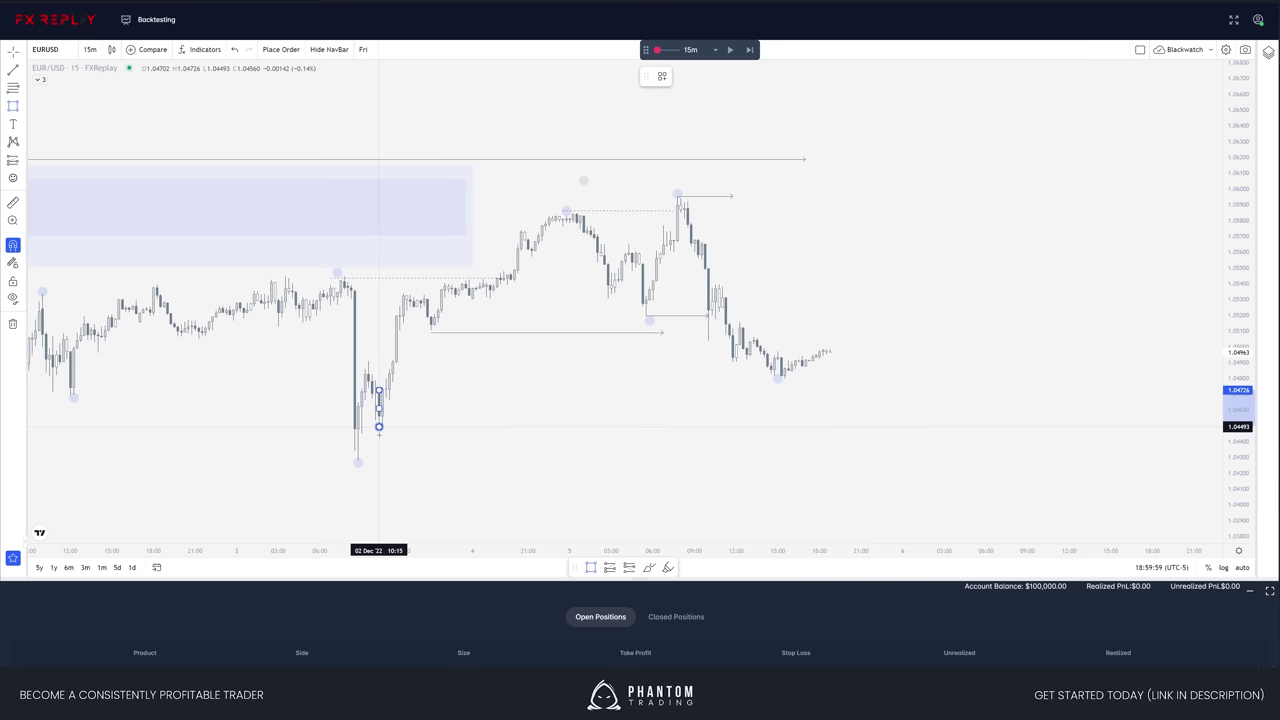
left_click(379, 427, "ctrl")
left_click_drag(379, 408, 863, 408)
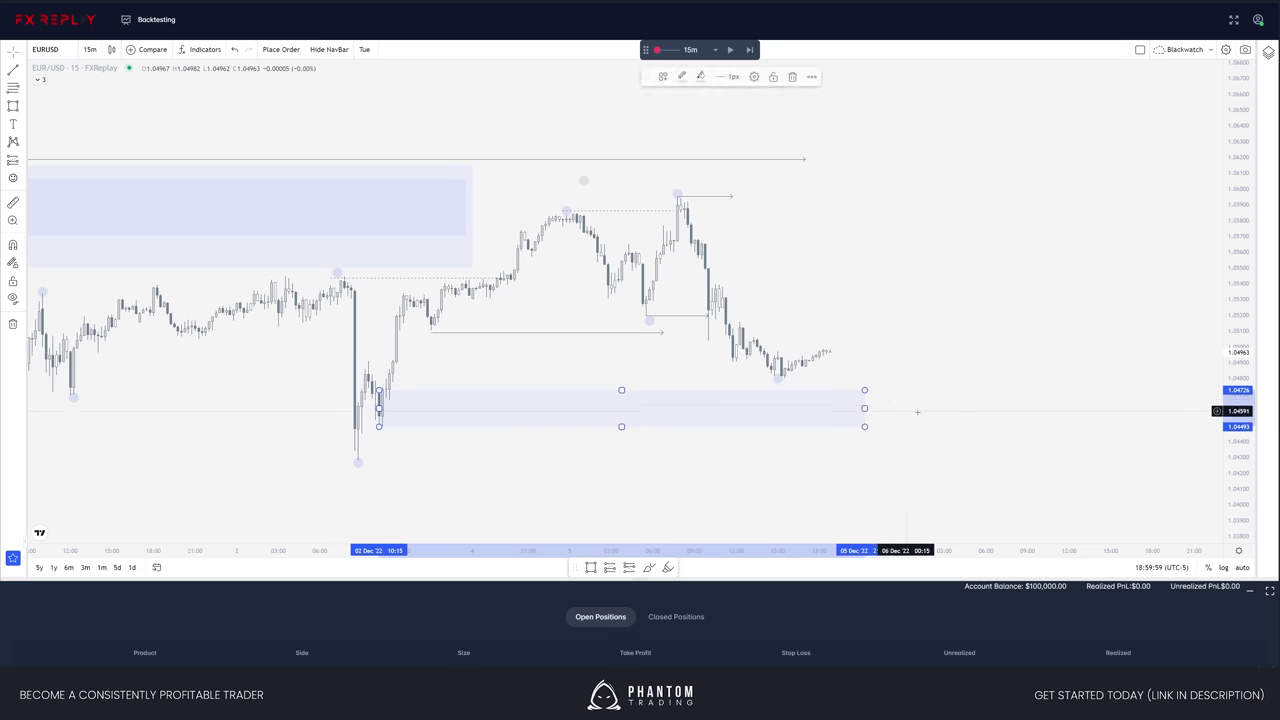
left_click(914, 409)
- Advance the replay to 19:44:59 and draw a horizontal arrow from the 5 Dec midday pullback high at about 1.0516
key("shift+Right")
key("shift+Right")
key("shift+Right")
key("alt+t")
left_click(730, 321)
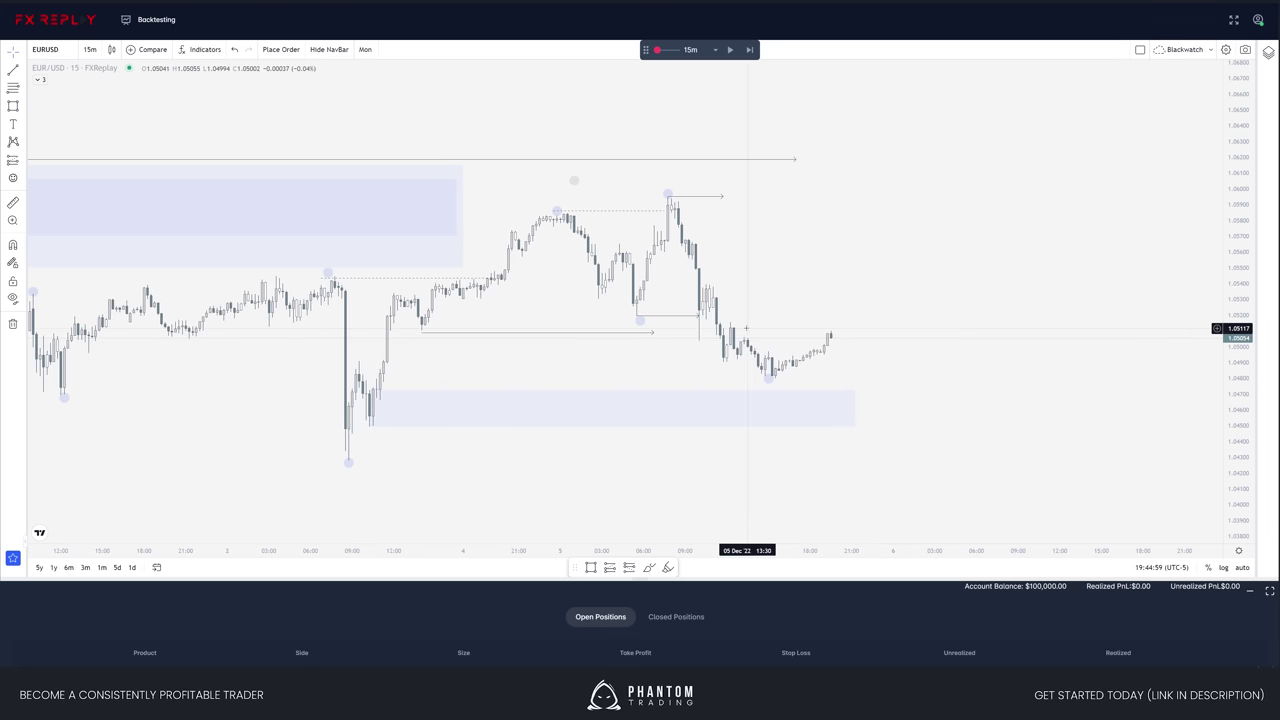
left_click(813, 321)
left_click(898, 370)
- Advance the replay by 15-minute candles to about 02:00 on 6 Dec
key("shift+Right")
key("shift+Right")
key("shift+Right")
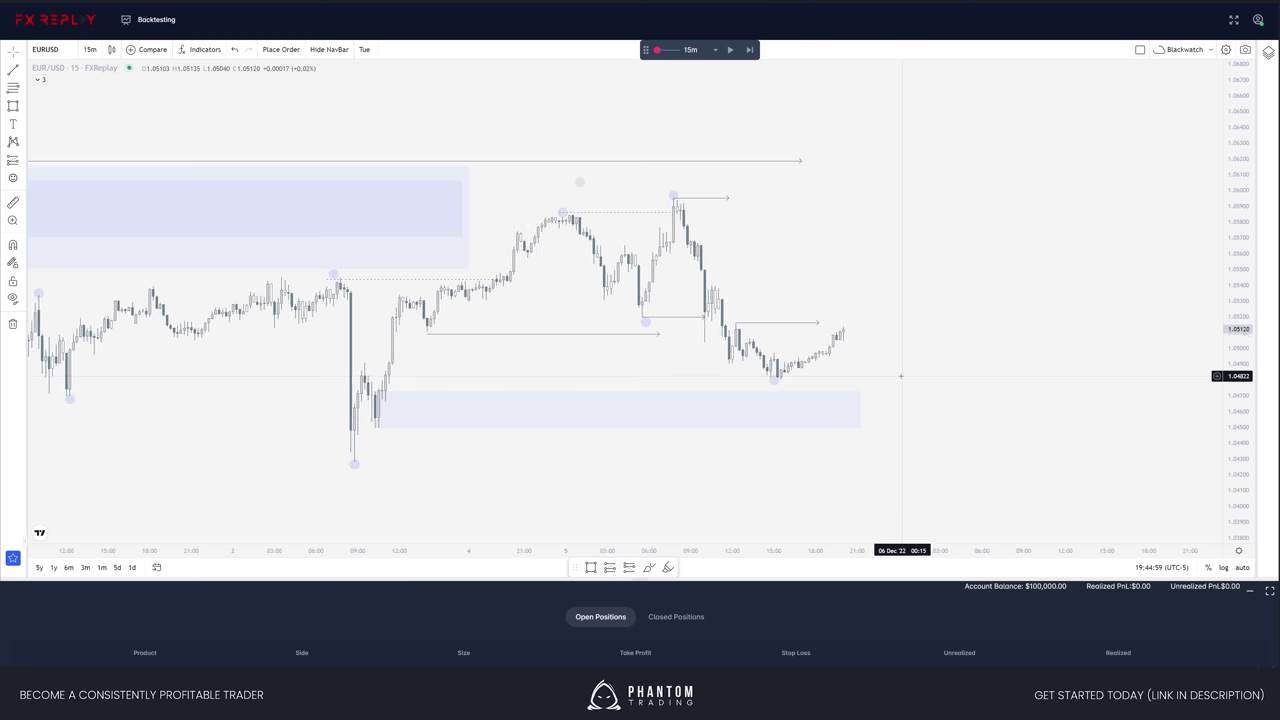
key("shift+Right")
key("shift+Right")
key("shift+Right")
key("shift+Right")
key("shift+Right")
key("shift+Right")
key("shift+Right")
key("shift+Right")
key("shift+Right")
key("shift+Right")
key("shift+Right")
key("shift+Right")
key("shift+Right")
key("shift+Right")
key("shift+Right")
key("shift+Right")
key("shift+Right")
key("shift+Right")
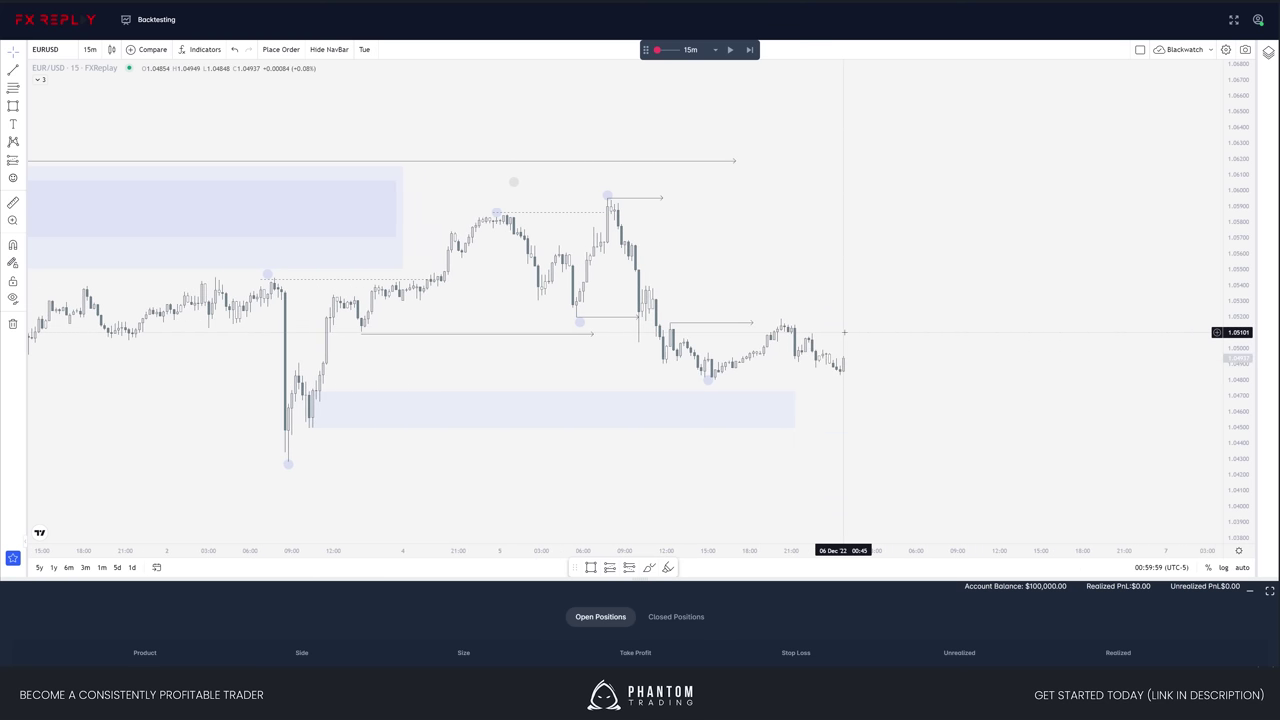
key("shift+Right")
key("shift+Right")
key("shift+Right")
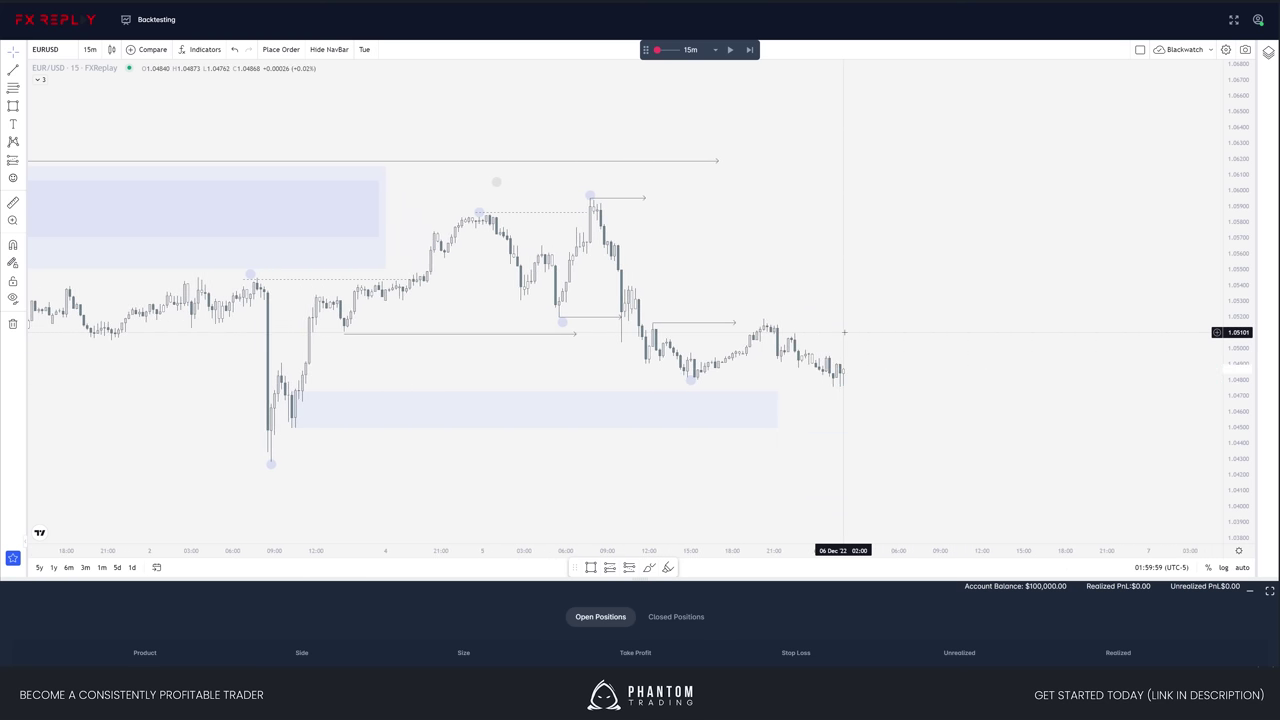
- Extend the demand zone to 04:00 on 6 Dec and draw a short arrow at about 1.0474 under the latest lows
left_click_drag(888, 418, 912, 364)
left_click_drag(801, 357, 895, 356)
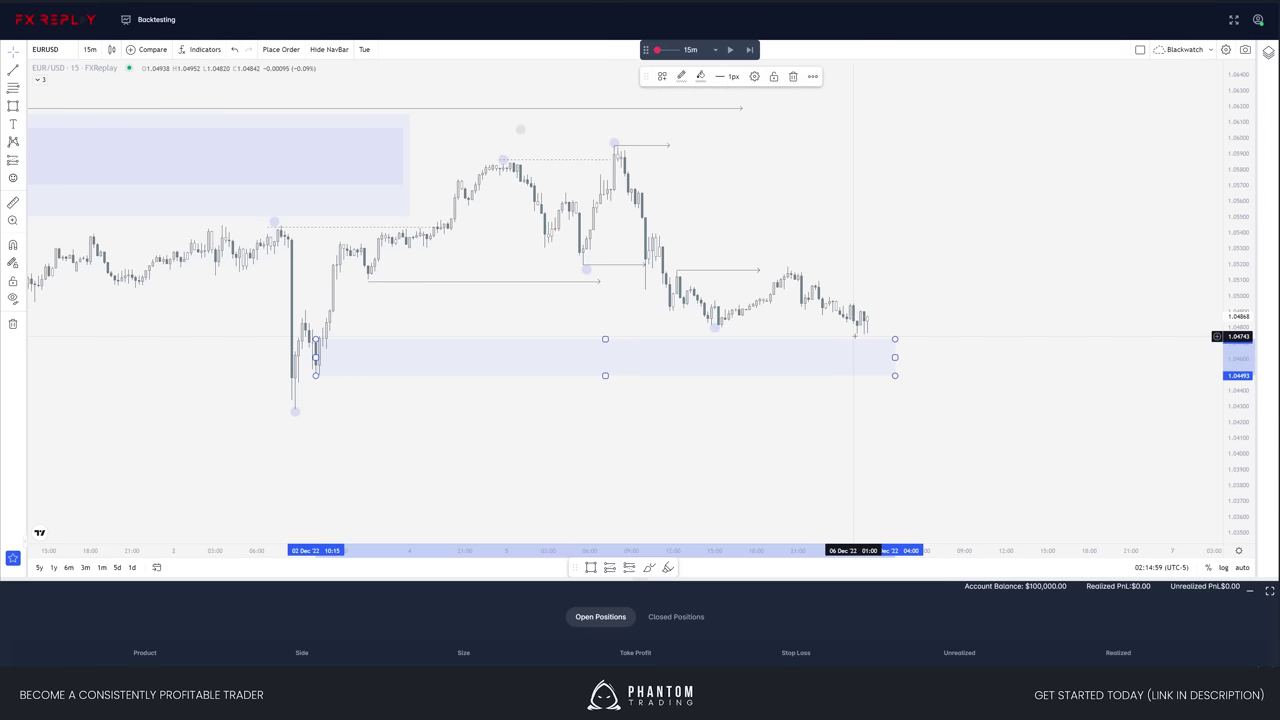
left_click(854, 336)
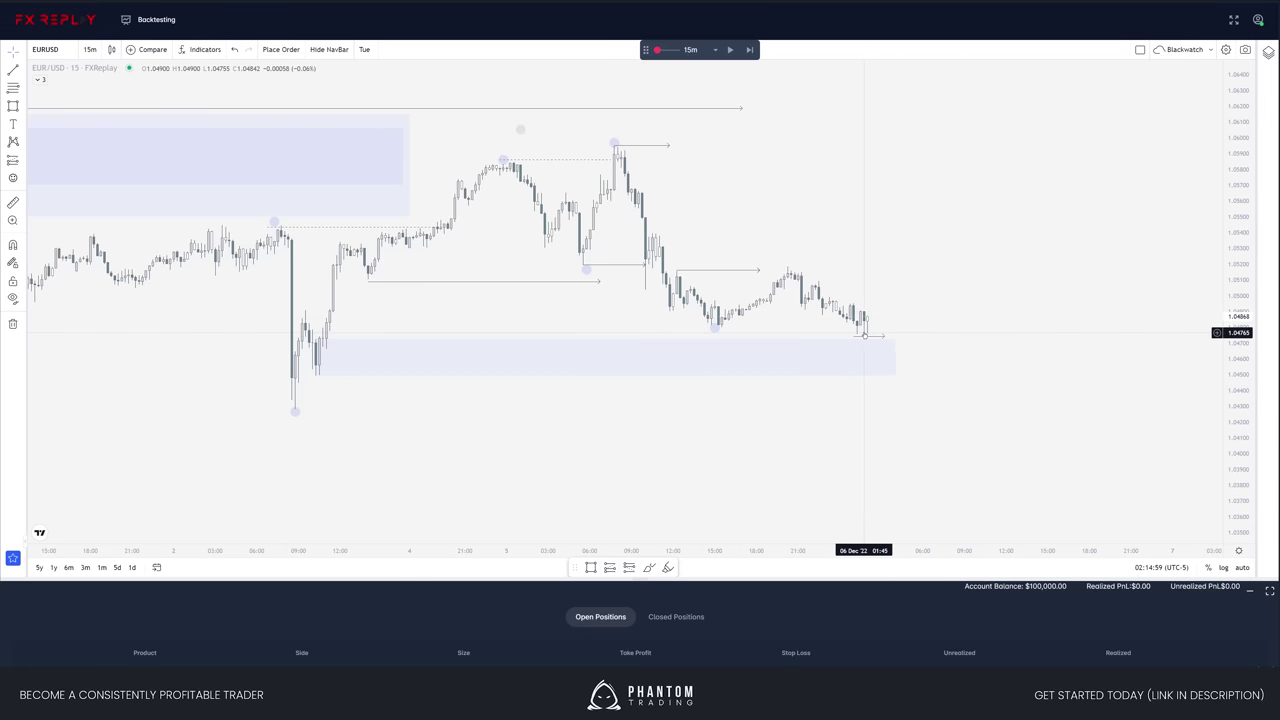
- Draw arrows from the 5 Dec 15:15 low at 1.04794 to the 6 Dec lows and along the demand zone's lower edge
left_click_drag(716, 328, 860, 328)
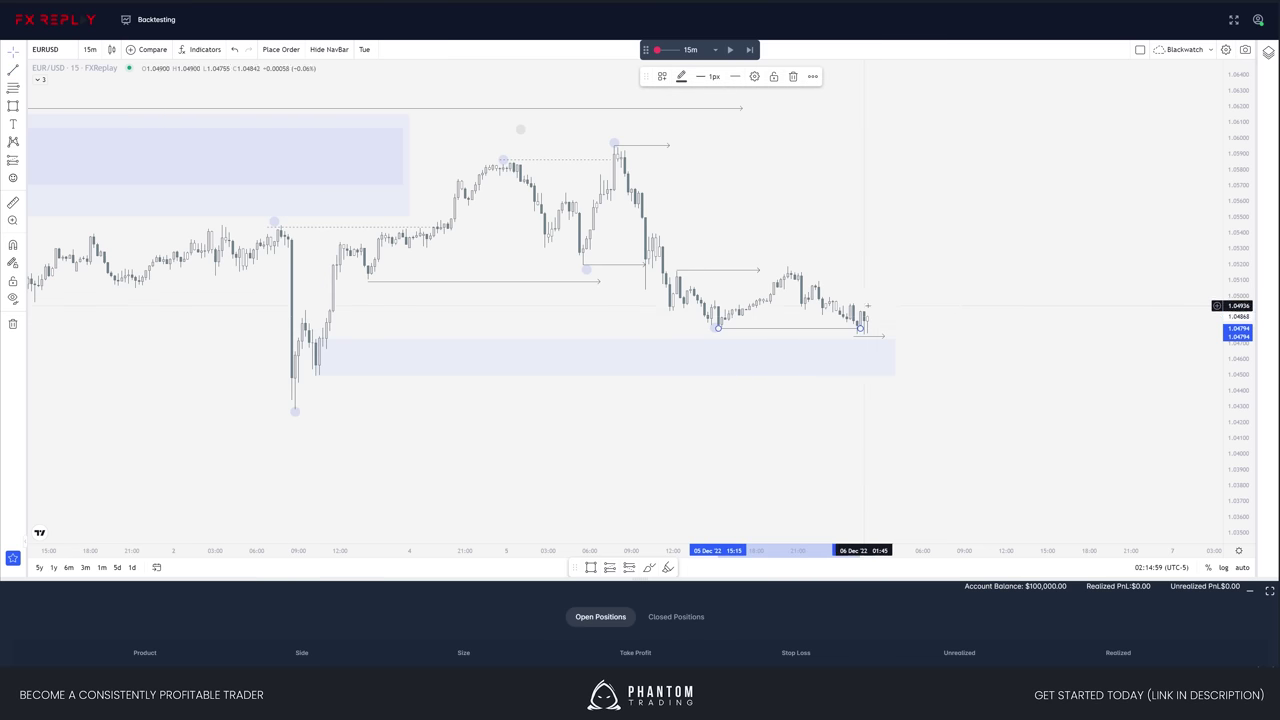
key("alt+t")
left_click(316, 376)
left_click_drag(897, 376, 898, 376)
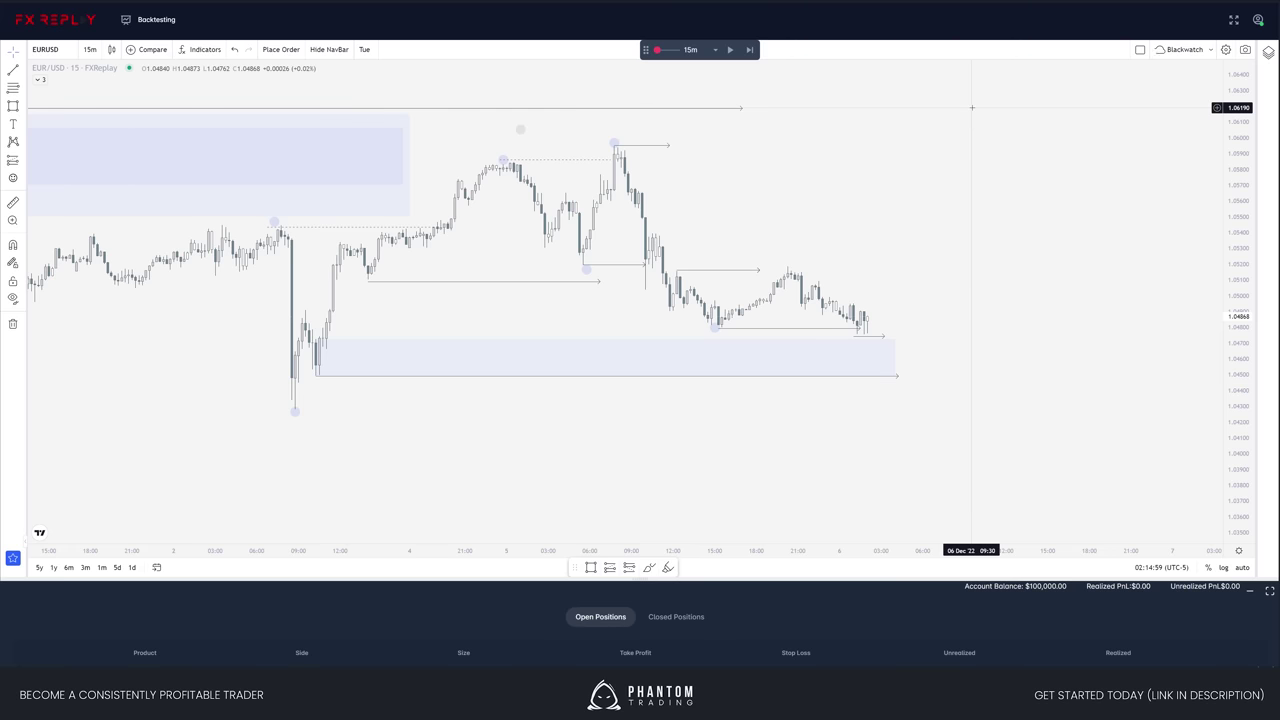
- Sketch the expected dip through the demand zone and rally with the brush, circle it, and undo the strokes
mouse_move(868, 330)
left_mouse_down()
mouse_move(881, 318)
mouse_move(905, 392)
mouse_move(953, 213)
left_mouse_up()
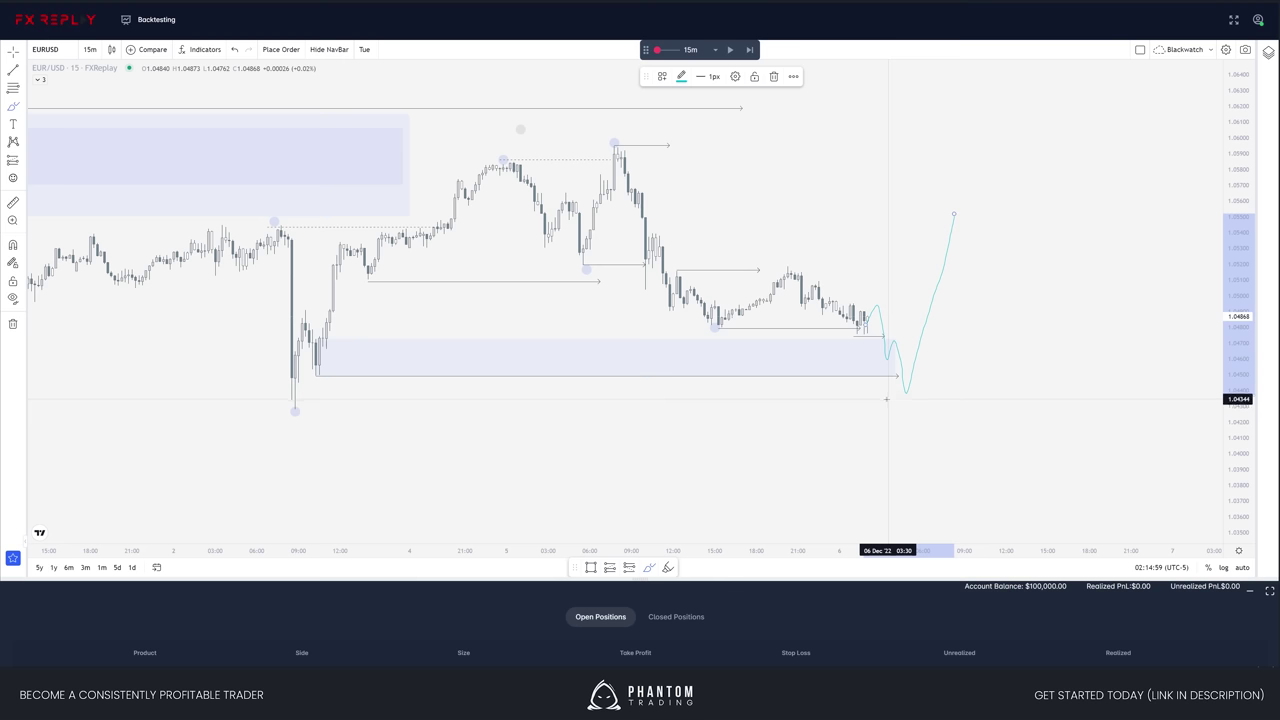
scroll(886, 399, "down", 2)
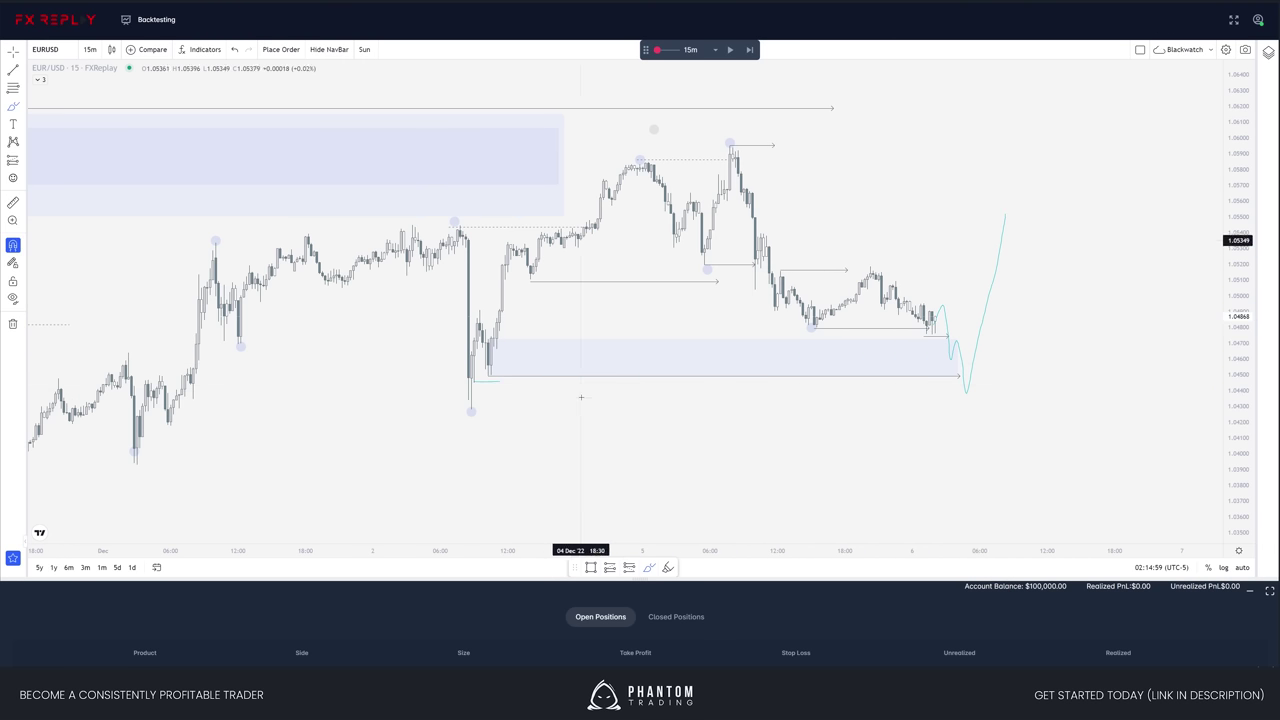
scroll(913, 427, "up", 1)
left_click_drag(956, 350, 877, 286)
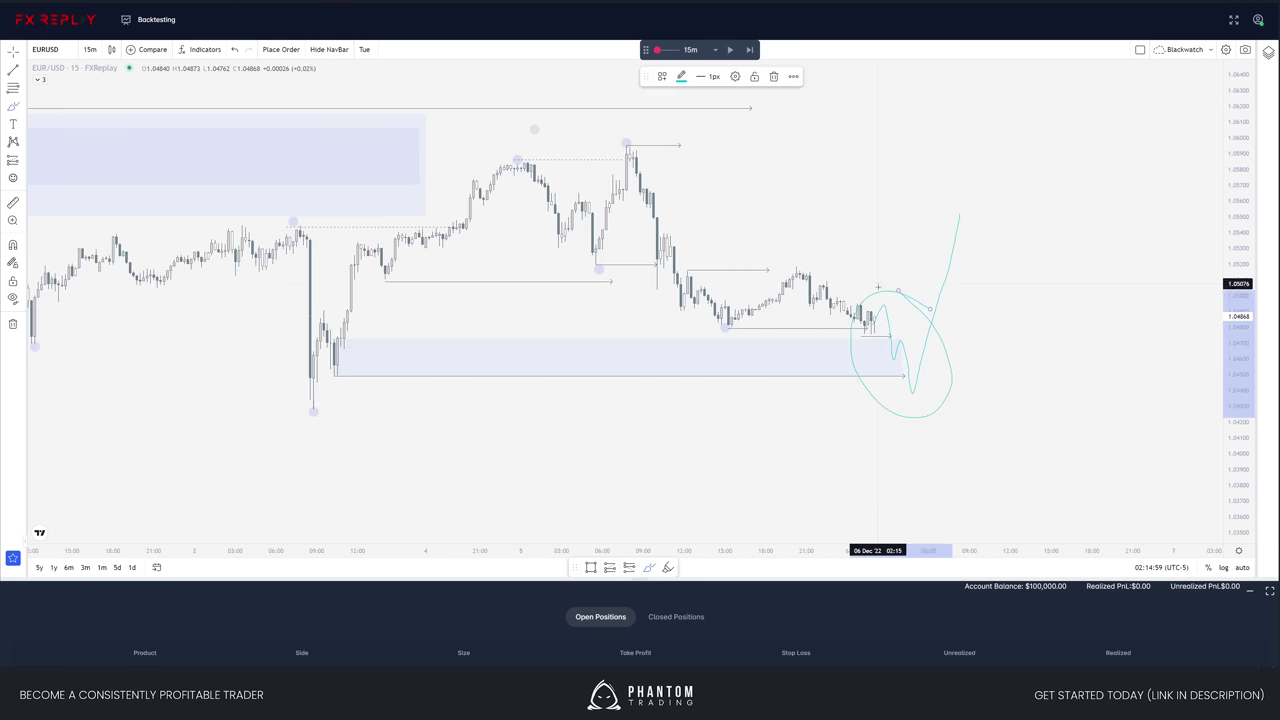
key("ctrl+z")
left_click_drag(940, 339, 911, 341)
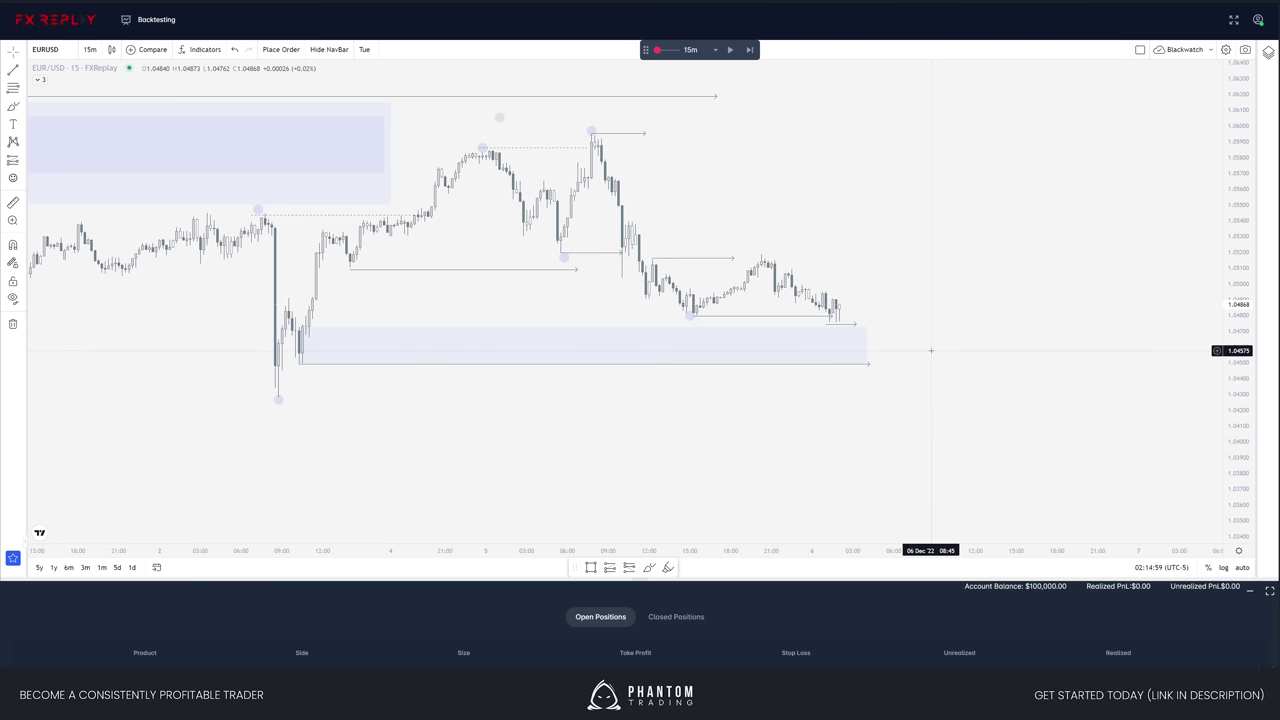
- Advance the replay by 15-minute candles to about 11:30 on 6 Dec
key("shift+Right")
key("shift+Right")
key("shift+Right")
key("shift+Right")
key("shift+Right")
key("shift+Right")
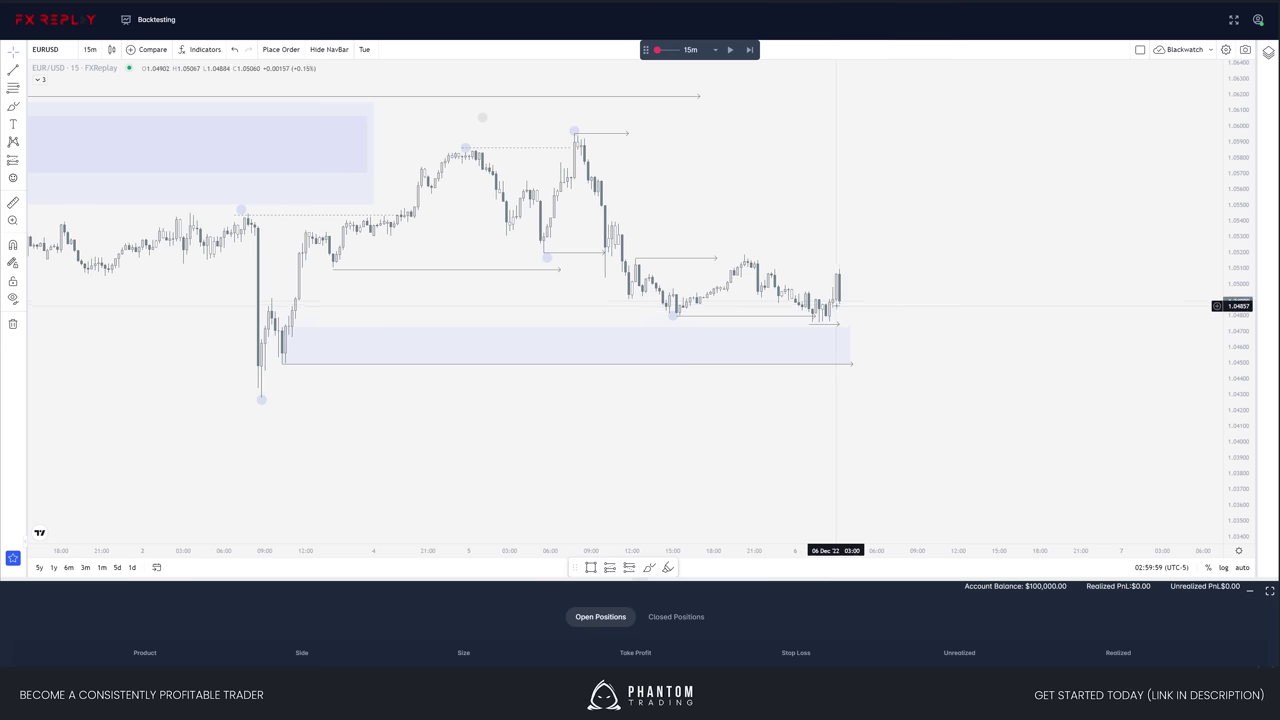
key("shift+Right")
key("shift+Right")
key("shift+Right")
key("shift+Right")
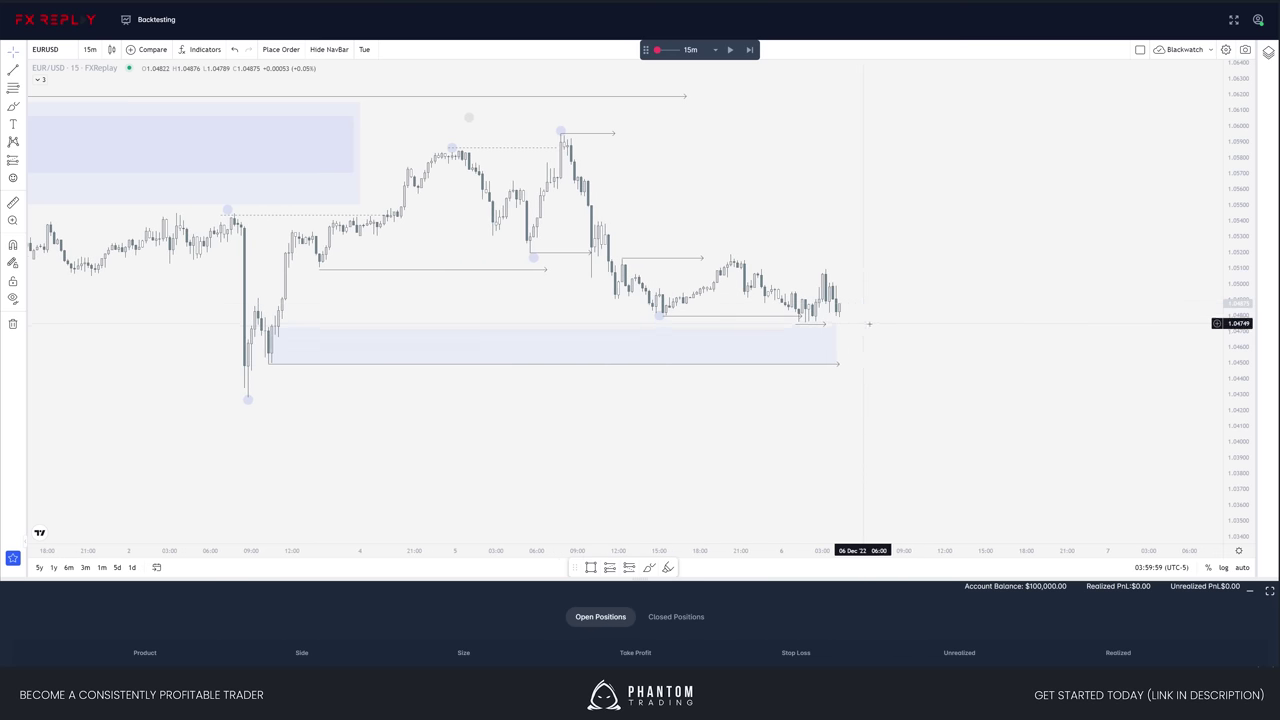
key("shift+Right")
key("shift+Right")
key("shift+Right")
key("shift+Right")
key("shift+Right")
key("shift+Right")
key("shift+Right")
key("shift+Right")
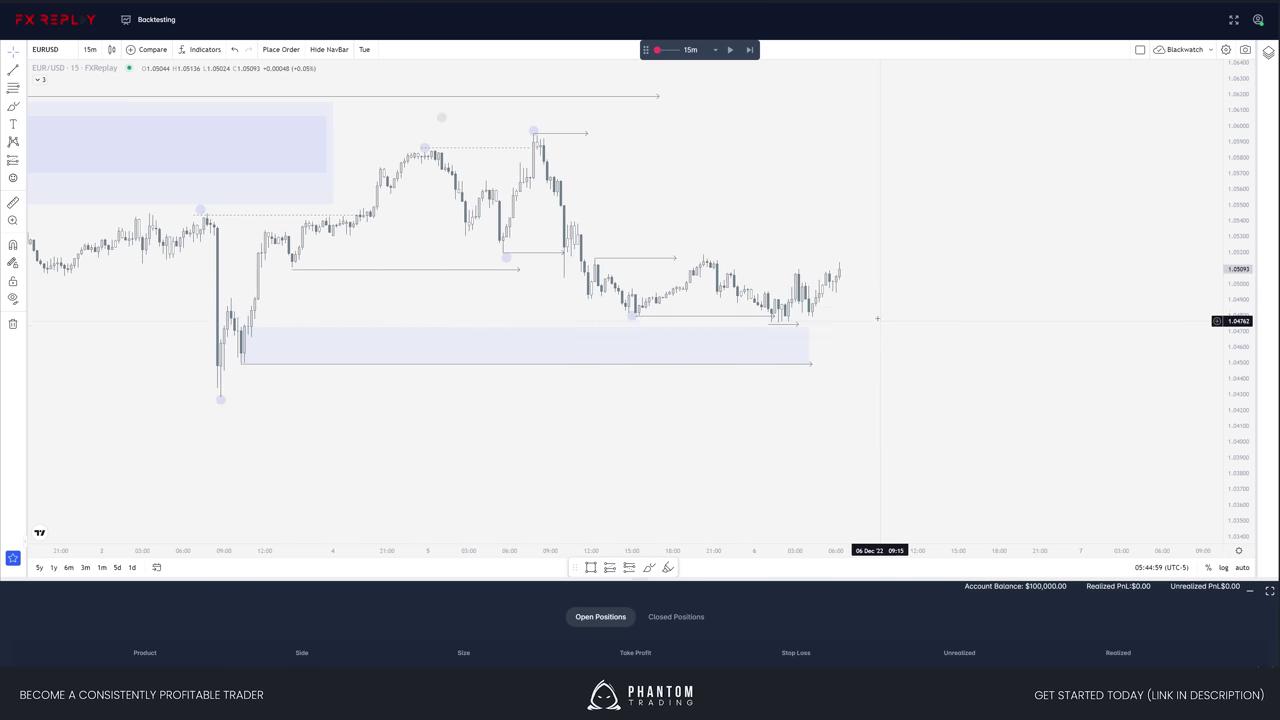
key("shift+Right")
key("shift+Right")
key("shift+Right")
key("shift+Right")
key("shift+Right")
key("shift+Right")
key("shift+Right")
key("shift+Right")
key("shift+Right")
key("shift+Right")
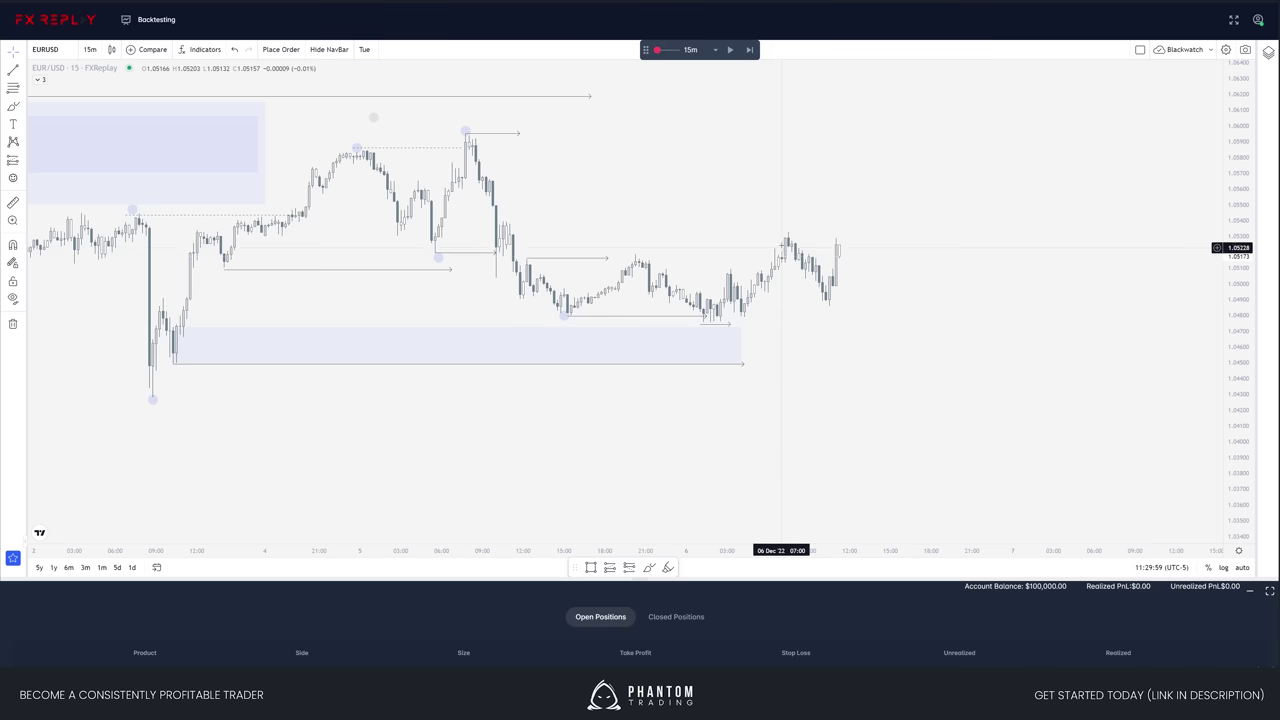
- Advance the replay three more candles to about 12:15 on 6 Dec
left_click_drag(781, 300, 853, 308)
left_click(815, 354)
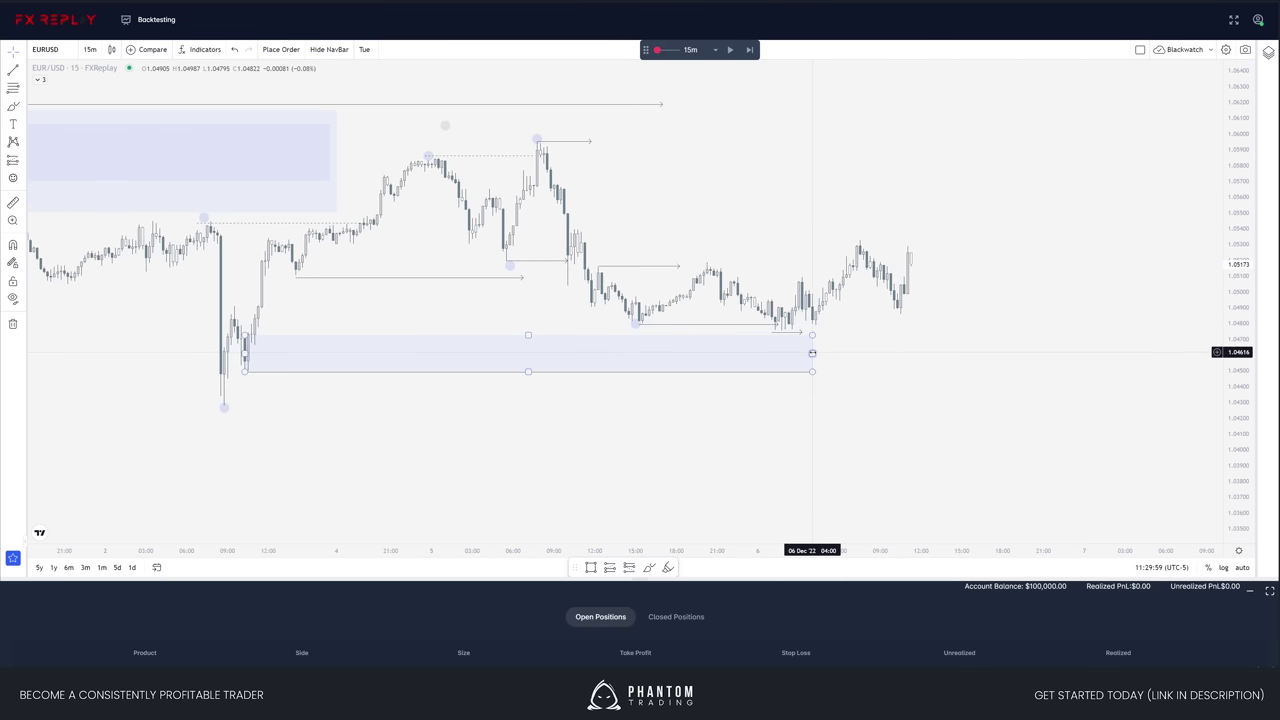
left_click(871, 360)
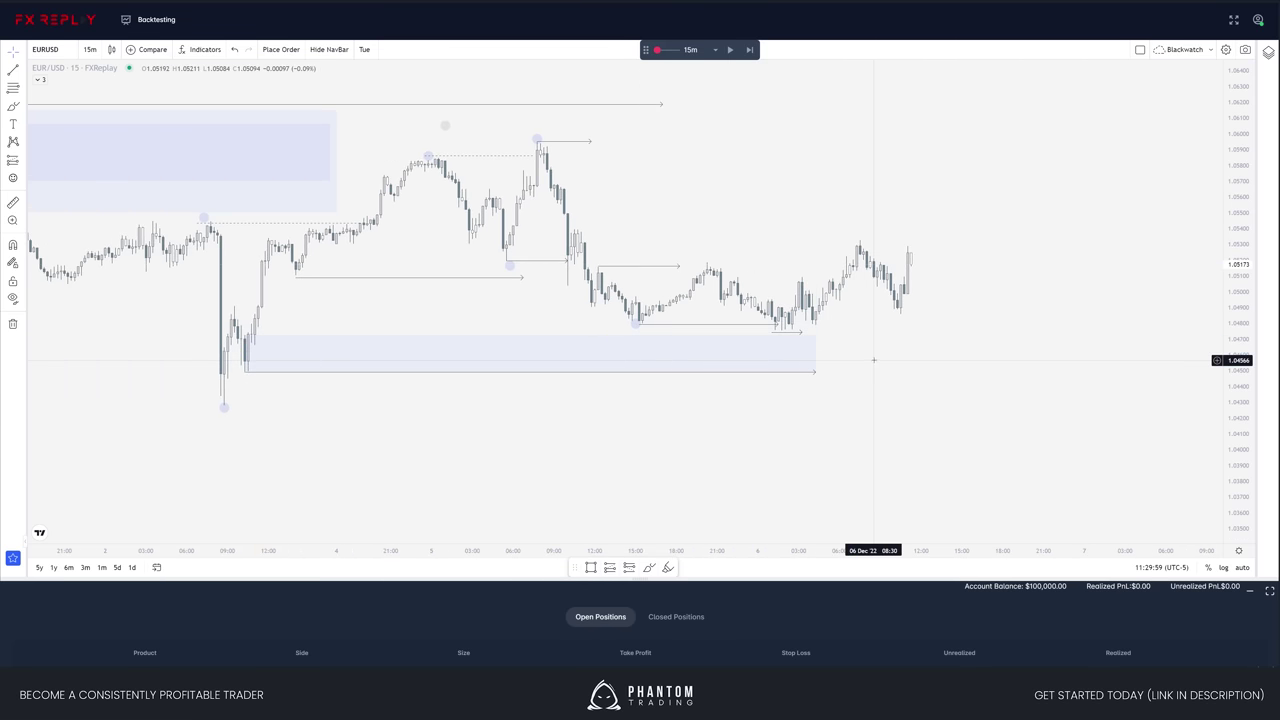
mouse_move(871, 360)
left_mouse_down()
mouse_move(861, 369)
mouse_move(858, 356)
mouse_move(883, 374)
mouse_move(868, 376)
left_mouse_up()
key("shift+Right")
key("shift+Right")
key("shift+Right")
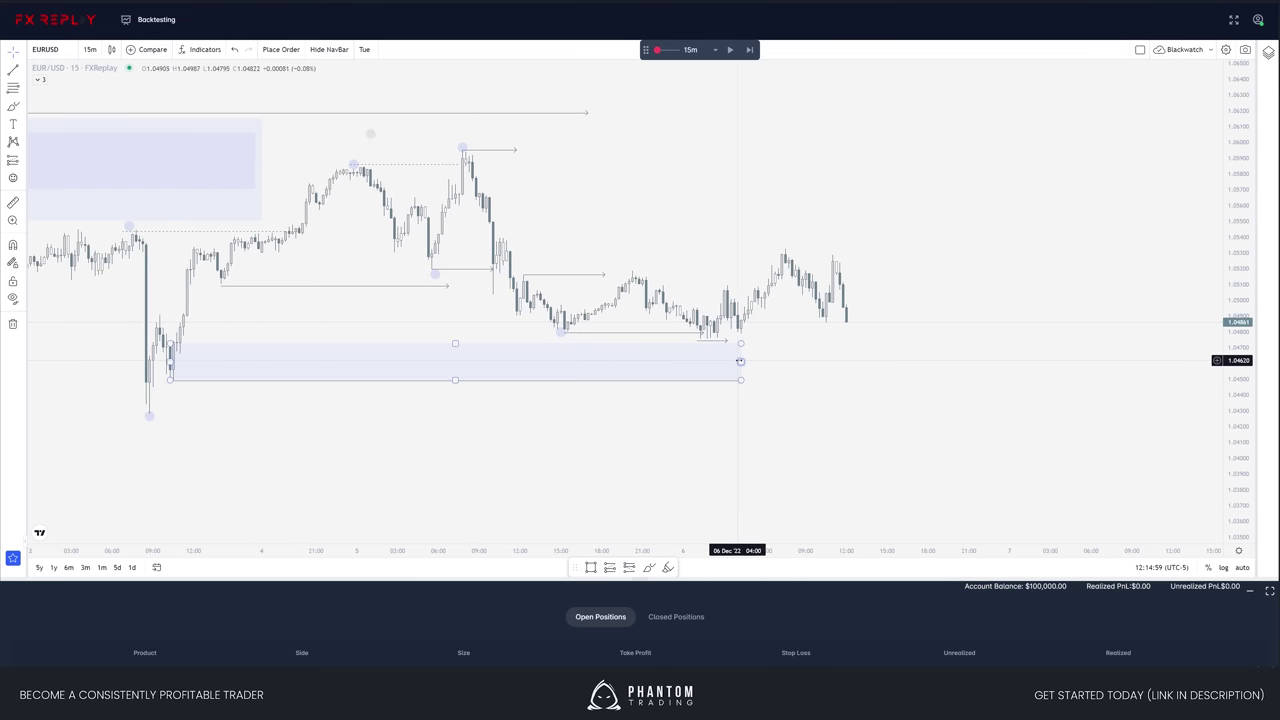
- Draw an arrow from the 04:15 low on 6 Dec at about 1.0478 to 12:00
mouse_move(742, 361)
left_mouse_down()
mouse_move(960, 361)
mouse_move(740, 363)
left_mouse_up()
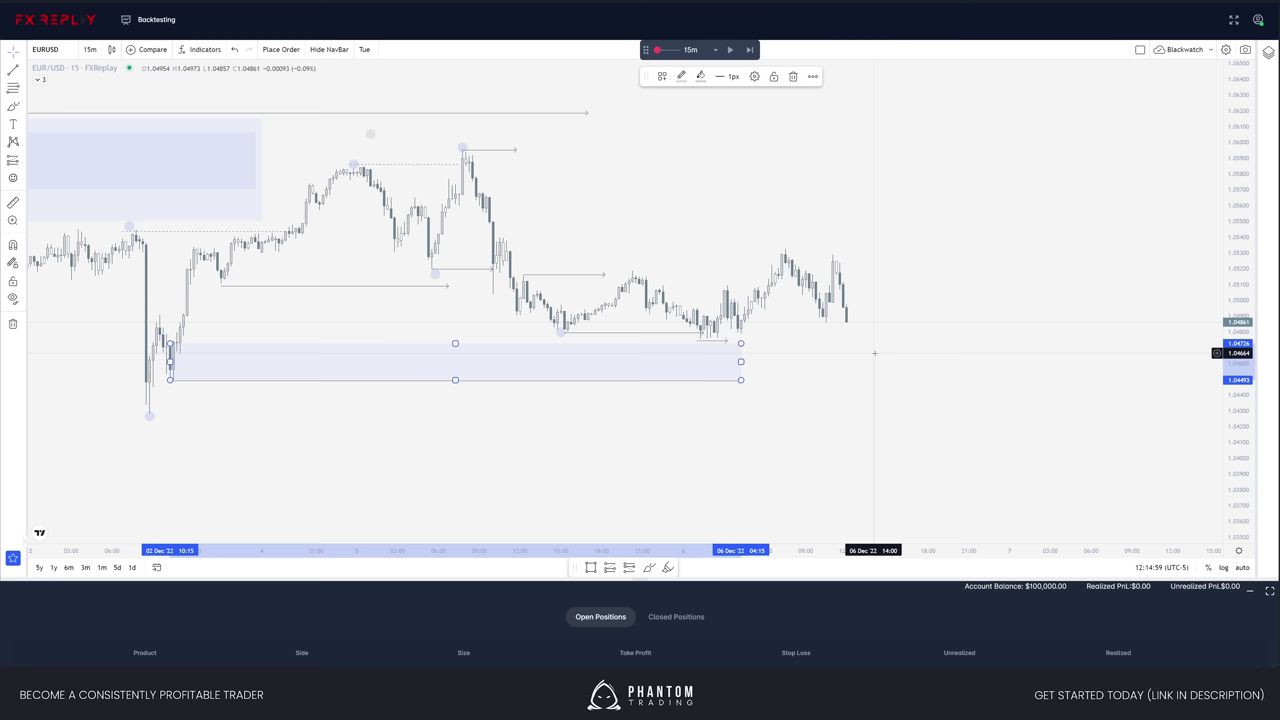
key("alt+t")
left_click(741, 334)
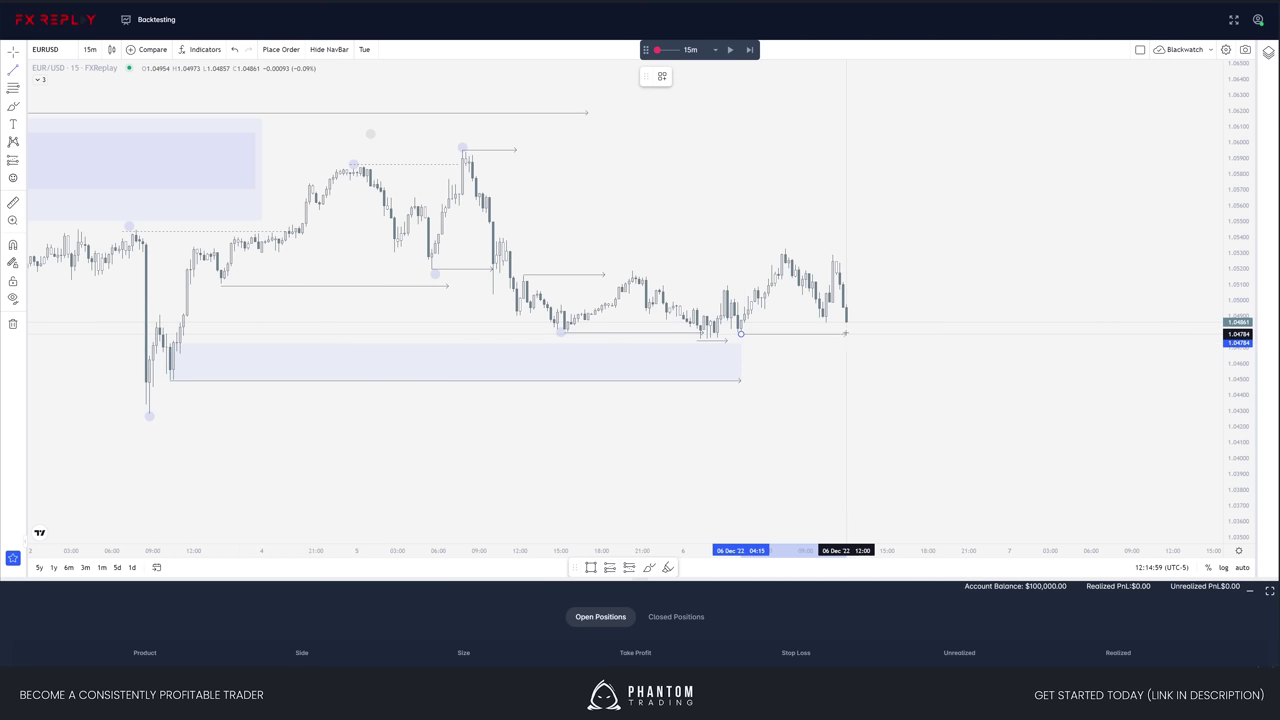
left_click(846, 334)
left_click(905, 335)
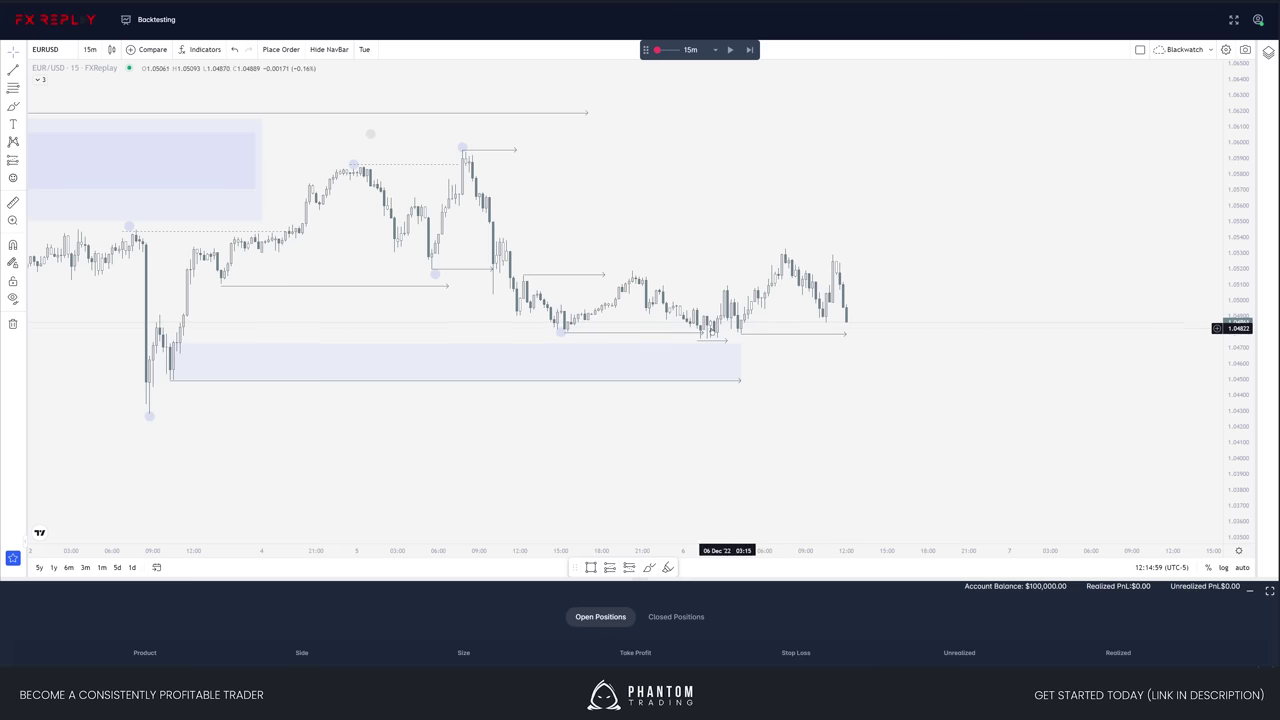
- Draw a zone over the early 6 Dec lows ending at 04:15, and another from 04:15 to about 10:30 between 1.0491 and 1.0479
key("alt+shift+r")
left_click(700, 320)
left_click(744, 340)
key("alt+shift+r")
left_click(741, 314)
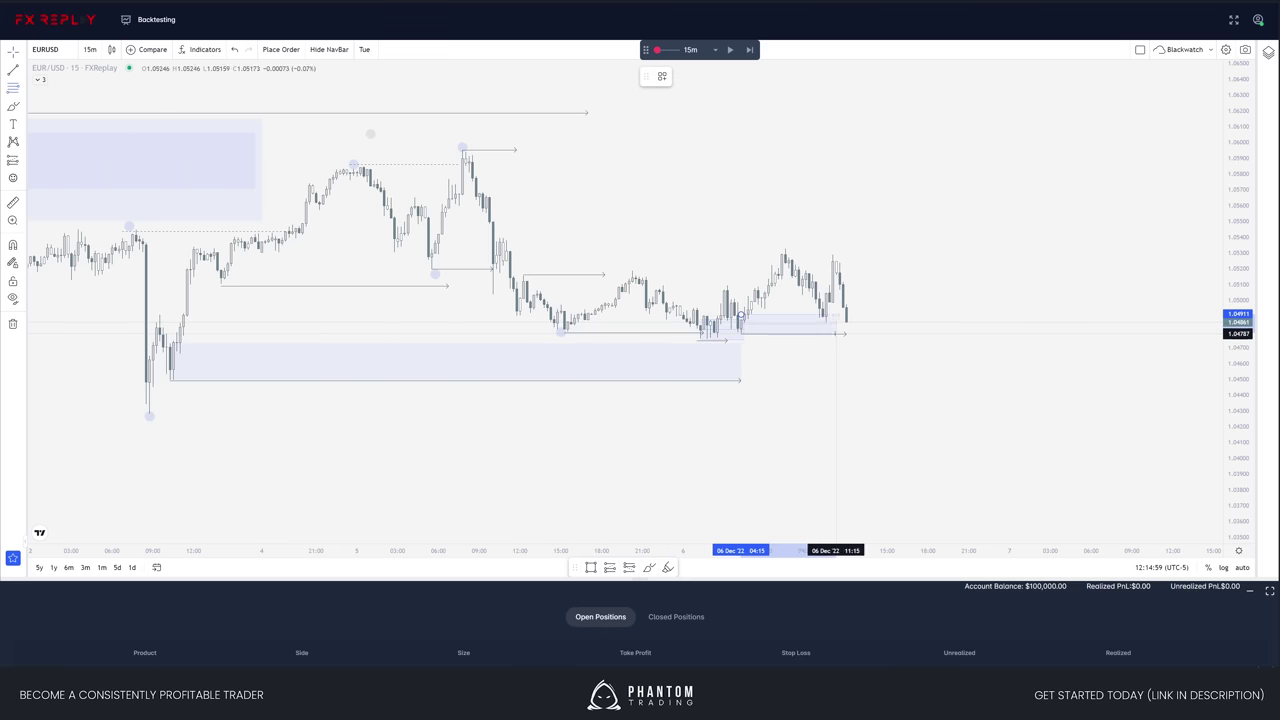
left_click(826, 334)
- Draw a short arrow from the 6 Dec low at about 10:30 to the latest falling candles
key("alt+t")
left_click(826, 323)
left_click(843, 323)
- Draw a supply zone over the 6 Dec highs from 07:30 to about 11:15, between about 1.0534 and 1.0522
left_click_drag(868, 329, 890, 336)
key("alt+shift+r")
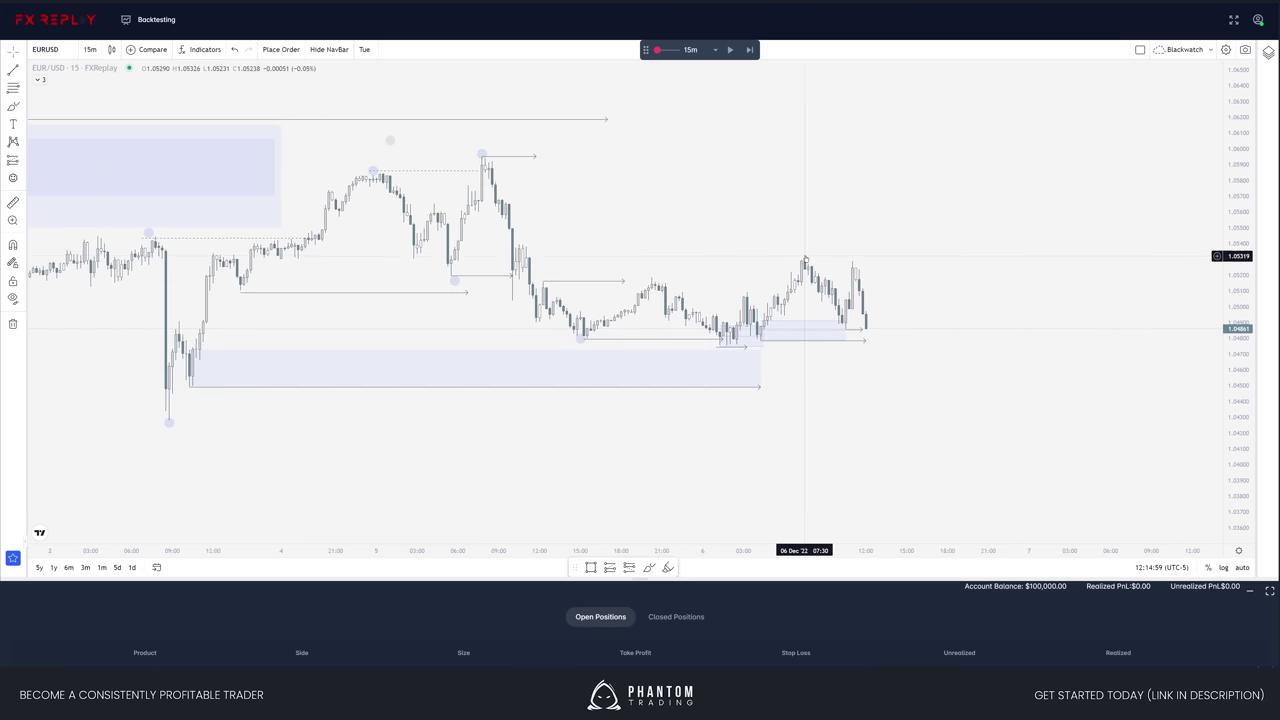
left_click(805, 253)
left_click(858, 271)
left_click_drag(903, 277, 907, 276)
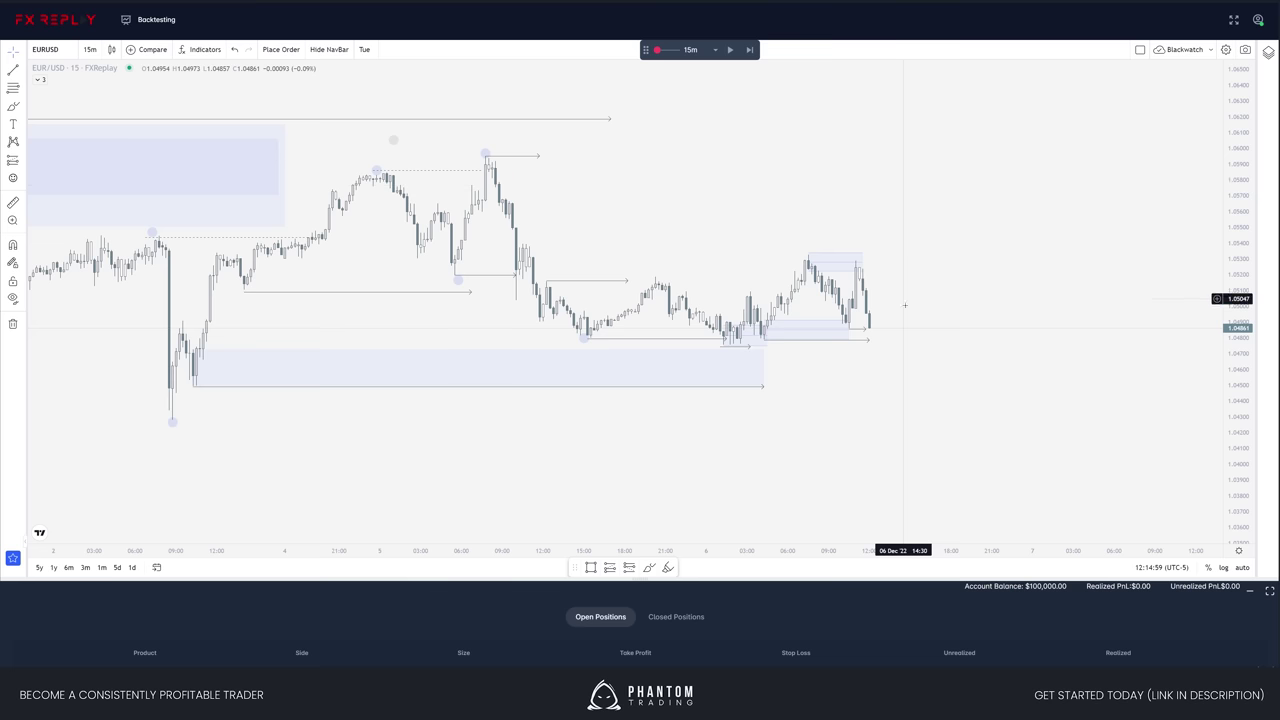
- Advance the replay by 15-minute candles to about 06:15 on 7 Dec
key("shift+Right")
key("shift+Right")
key("shift+Right")
key("shift+Right")
key("shift+Right")
key("shift+Right")
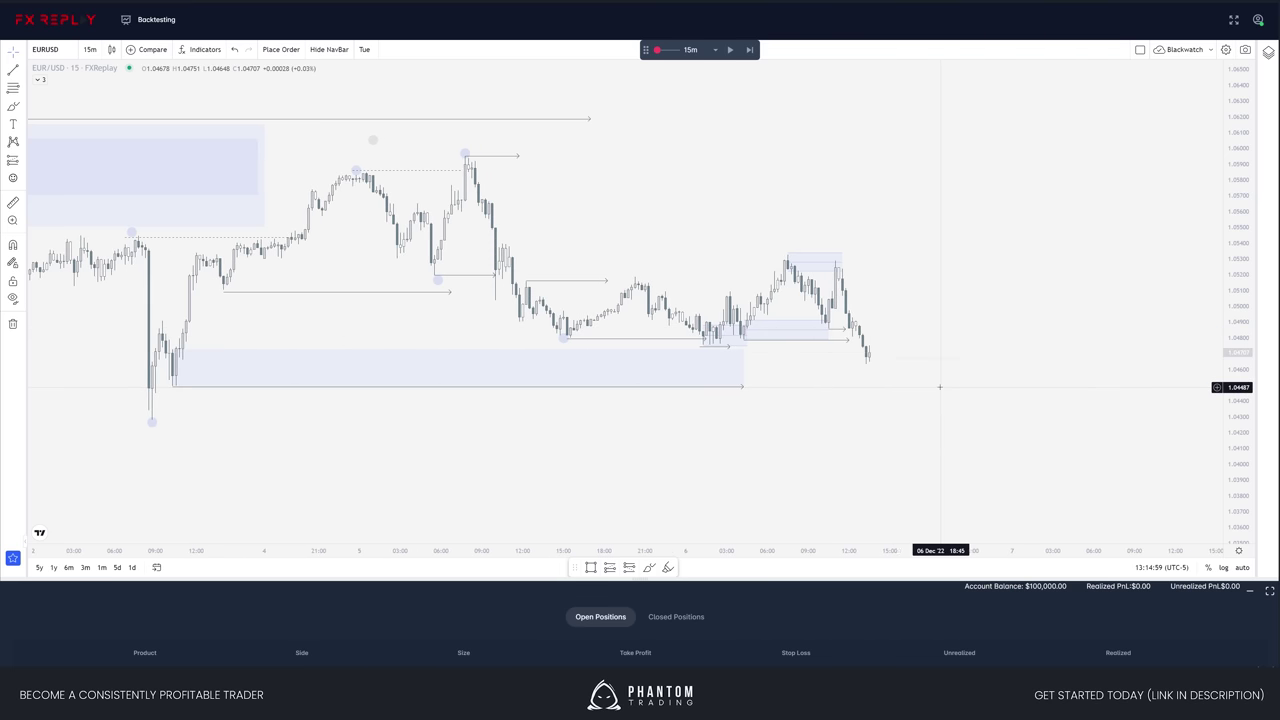
key("shift+Right")
key("shift+Right")
key("shift+Right")
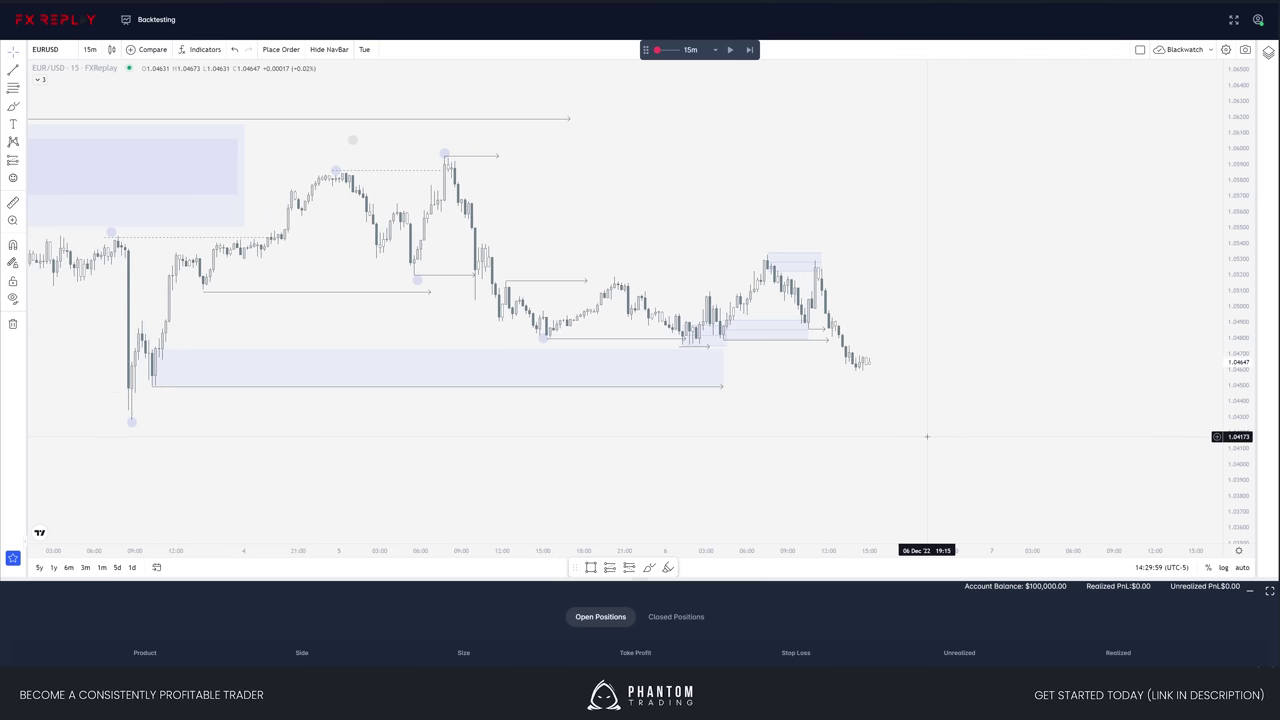
key("shift+Right")
key("shift+Right")
key("shift+Right")
key("shift+Right")
key("shift+Right")
key("shift+Right")
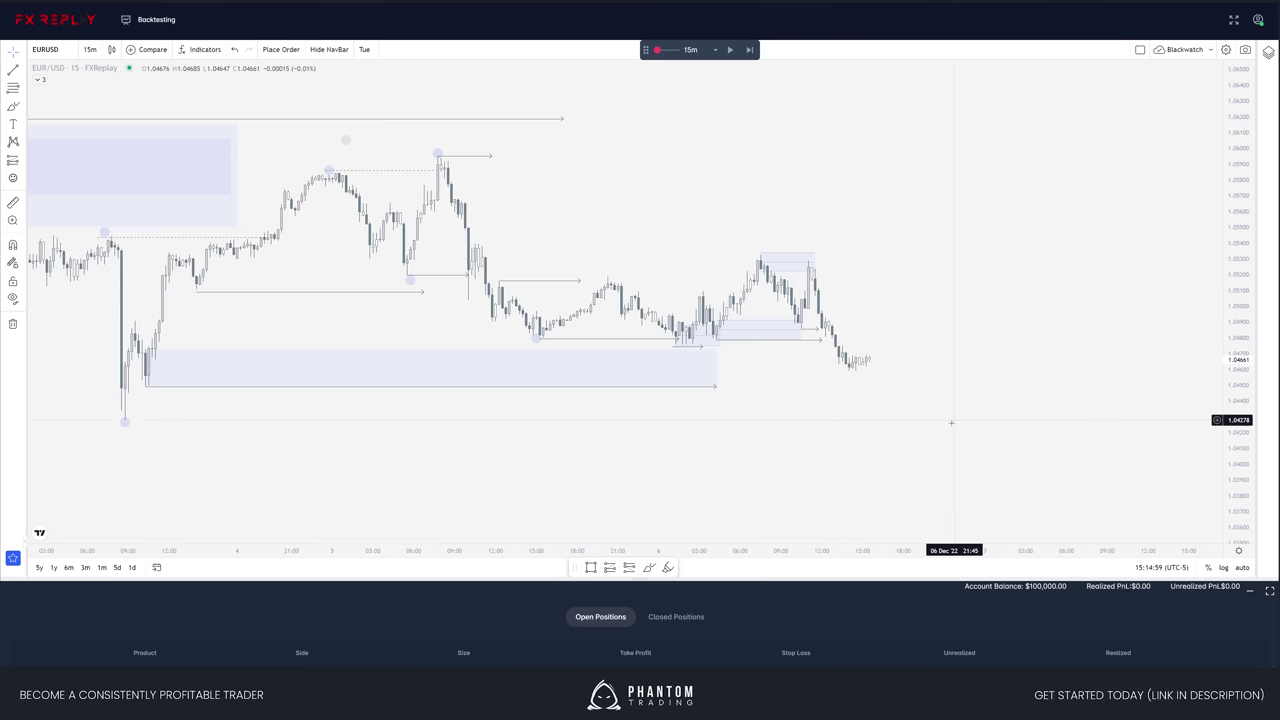
key("shift+Right")
key("shift+Right")
key("shift+Right")
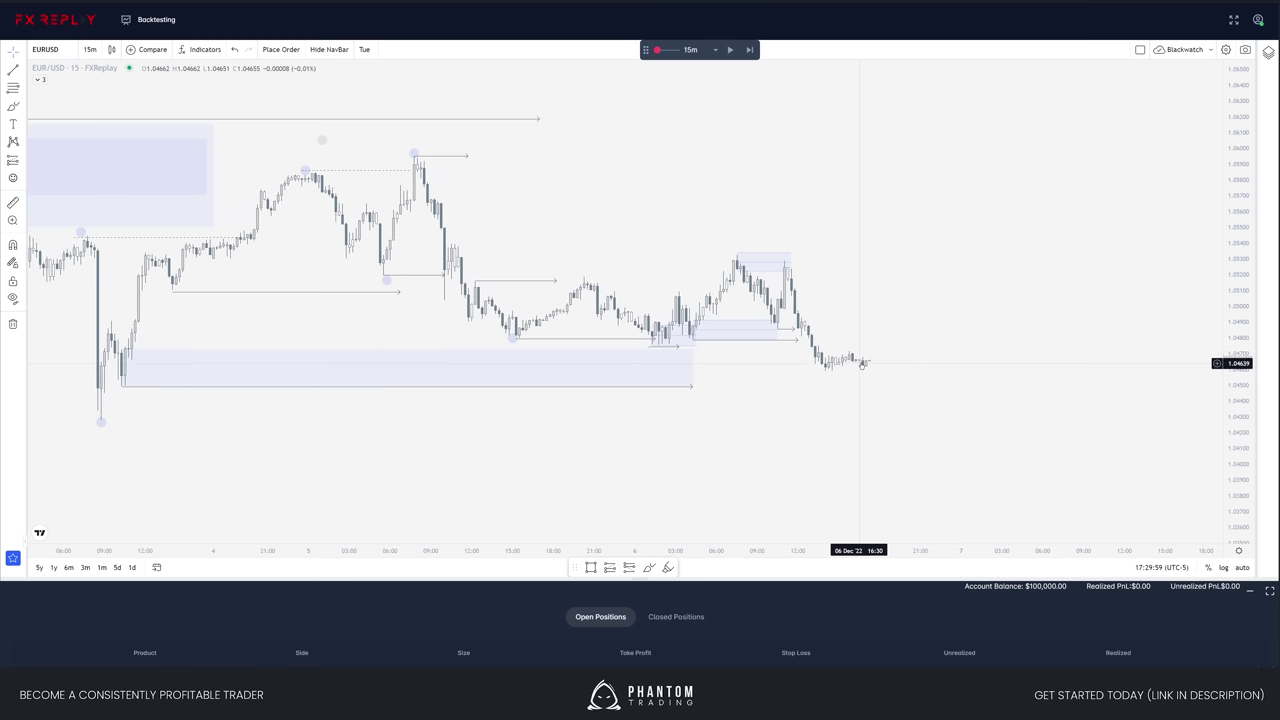
key("shift+Right")
key("shift+Right")
key("shift+Right")
key("shift+Right")
key("shift+Right")
key("shift+Right")
key("shift+Right")
key("shift+Right")
key("shift+Right")
key("shift+Right")
key("shift+Right")
key("shift+Right")
key("shift+Right")
key("shift+Right")
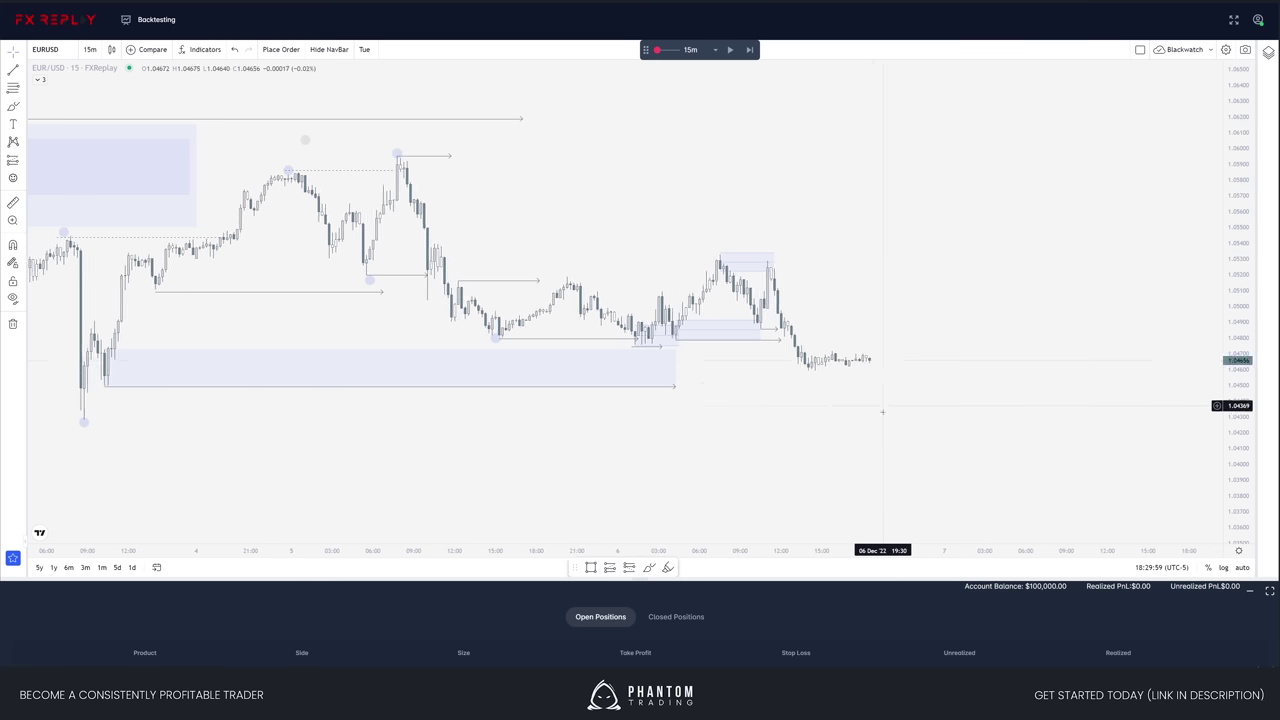
key("shift+Right")
key("shift+Right")
key("shift+Right")
key("shift+Right")
key("shift+Right")
key("shift+Right")
key("shift+Right")
key("shift+Right")
key("shift+Right")
key("shift+Right")
key("shift+Right")
key("shift+Right")
key("shift+Right")
key("shift+Right")
key("shift+Right")
key("shift+Right")
key("shift+Right")
key("shift+Right")
key("shift+Right")
key("shift+Right")
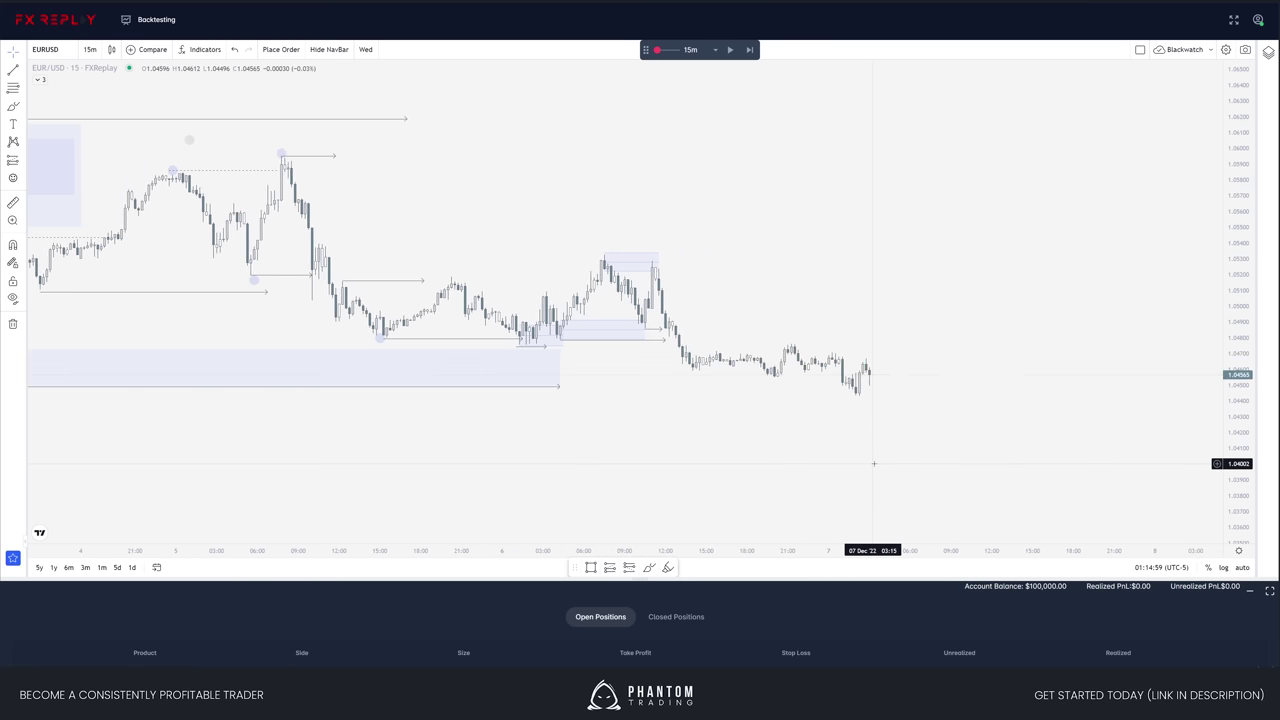
key("shift+Right")
key("shift+Right")
key("shift+Right")
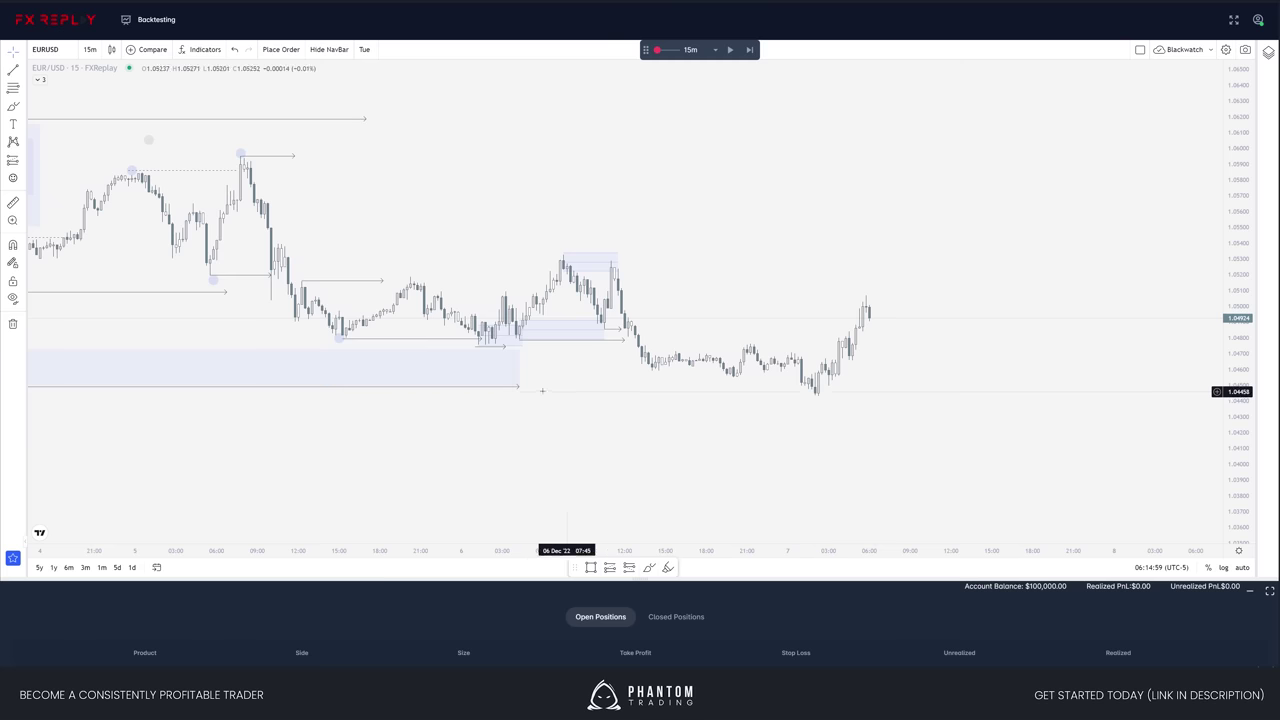
- Extend the arrow along the large demand zone's lower edge to about 00:45 on 7 Dec
left_click_drag(517, 387, 966, 426)
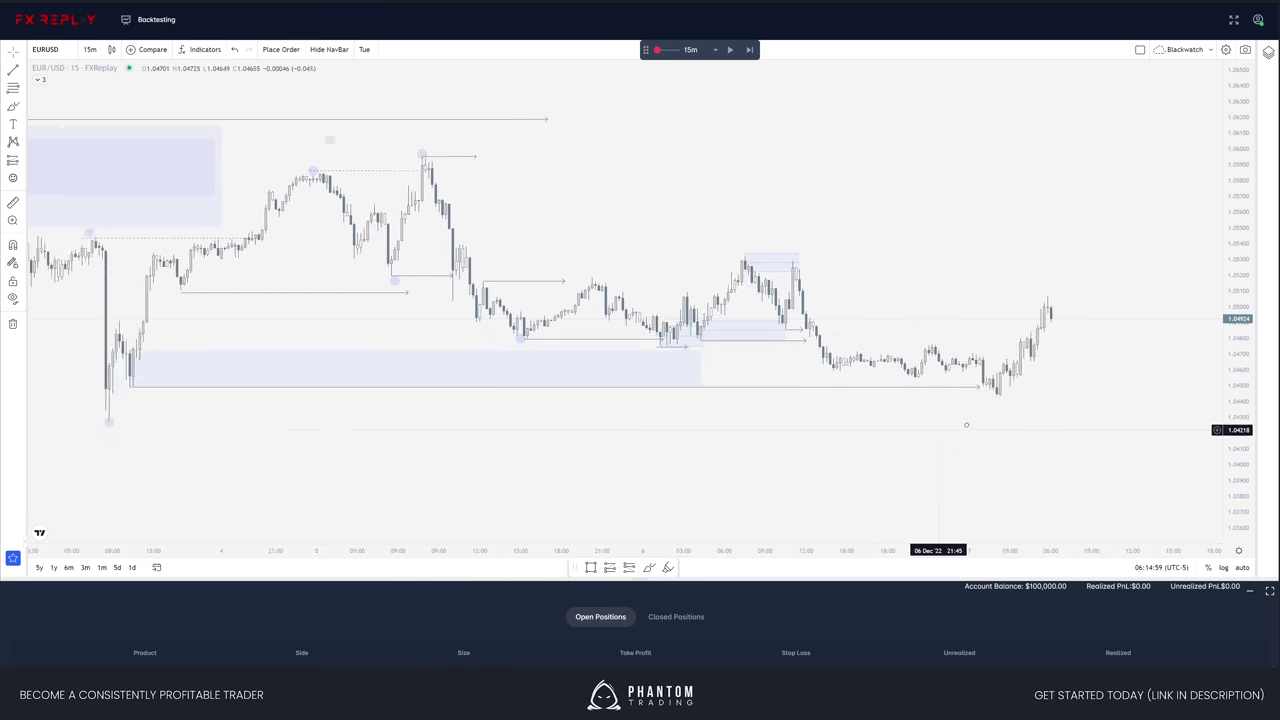
scroll(966, 416, "down", 2)
left_click_drag(1057, 431, 925, 434)
- Advance the replay by 15-minute candles to about 09:00 on 7 Dec
key("shift+Right")
key("shift+Right")
key("shift+Right")
key("shift+Right")
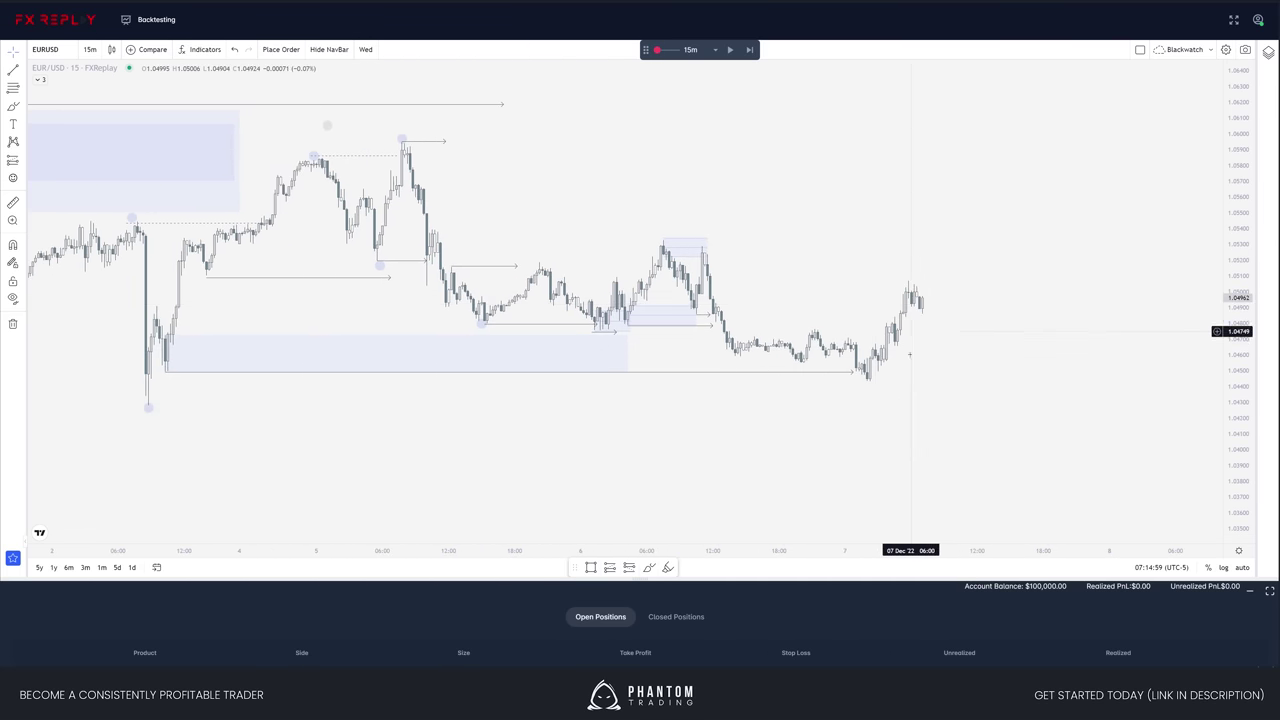
key("shift+Right")
key("shift+Right")
key("shift+Right")
key("shift+Right")
key("shift+Right")
key("shift+Right")
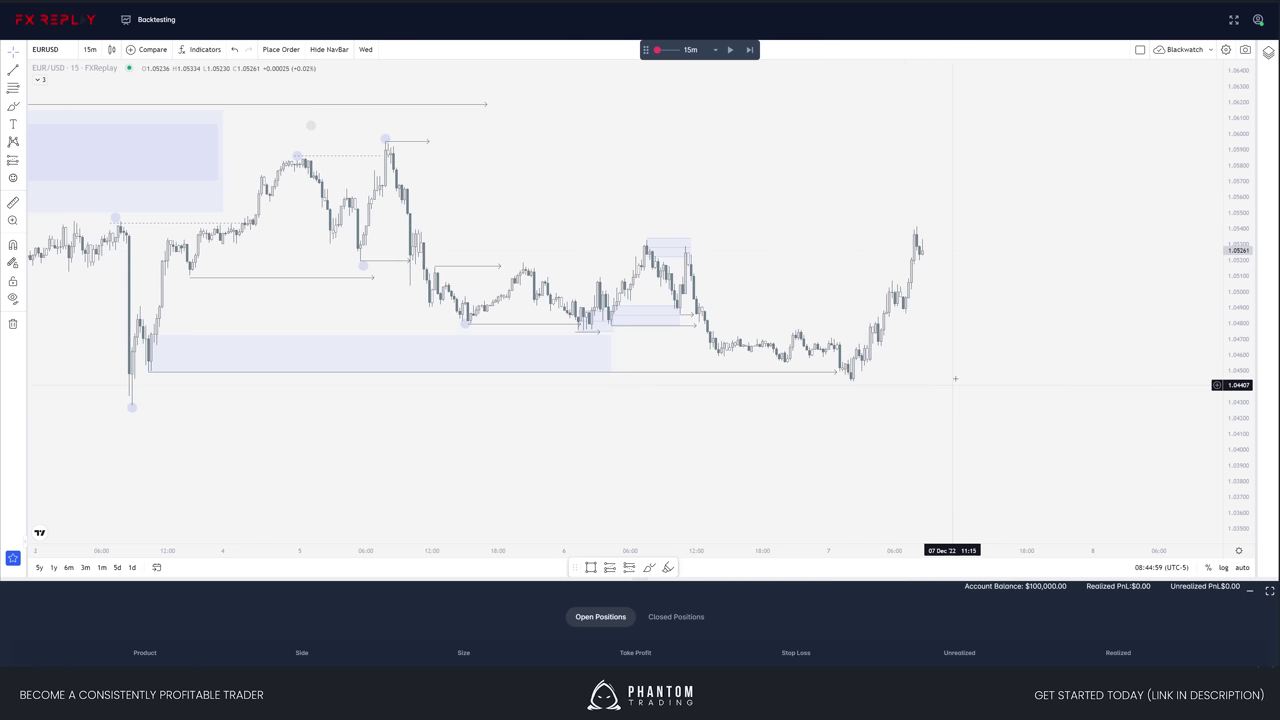
key("shift+Right")
key("shift+Right")
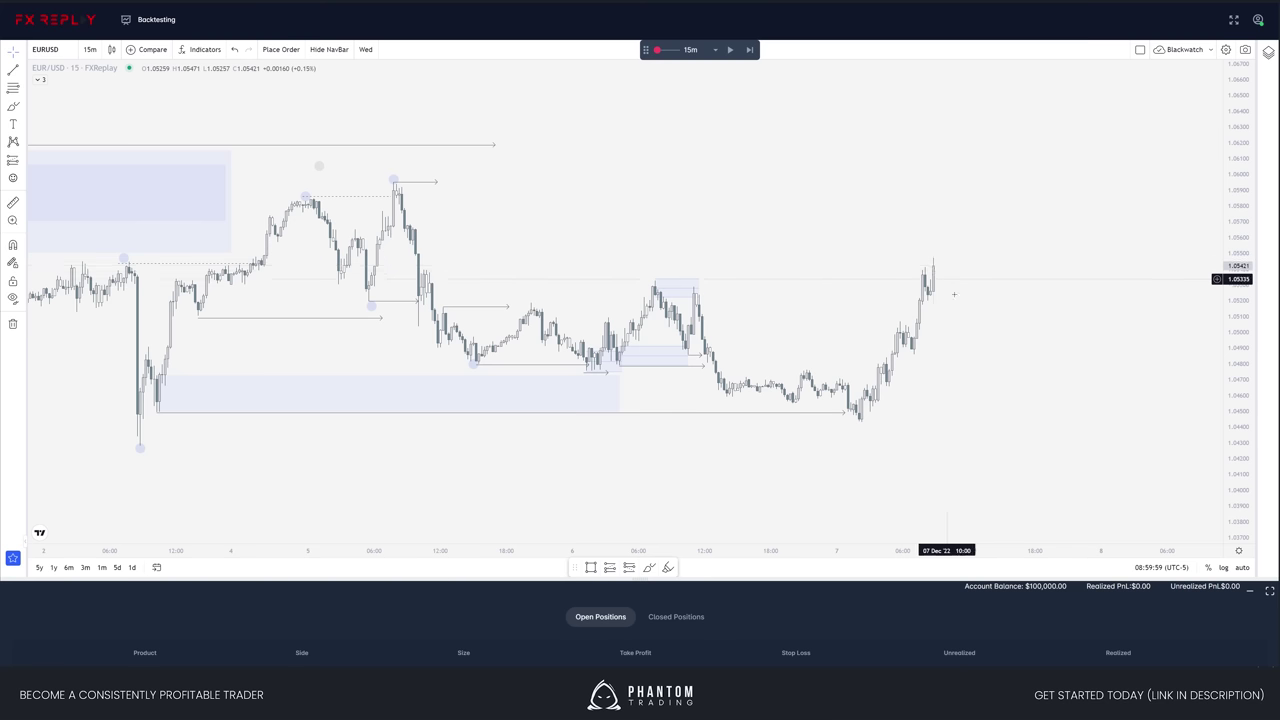
- Draw an arrow above the 6 Dec high at about 1.0536 and a supply zone from 5 Dec 09:30 between about 1.0553 and 1.0566
left_click_drag(933, 268, 967, 286)
left_click_drag(766, 294, 1012, 325)
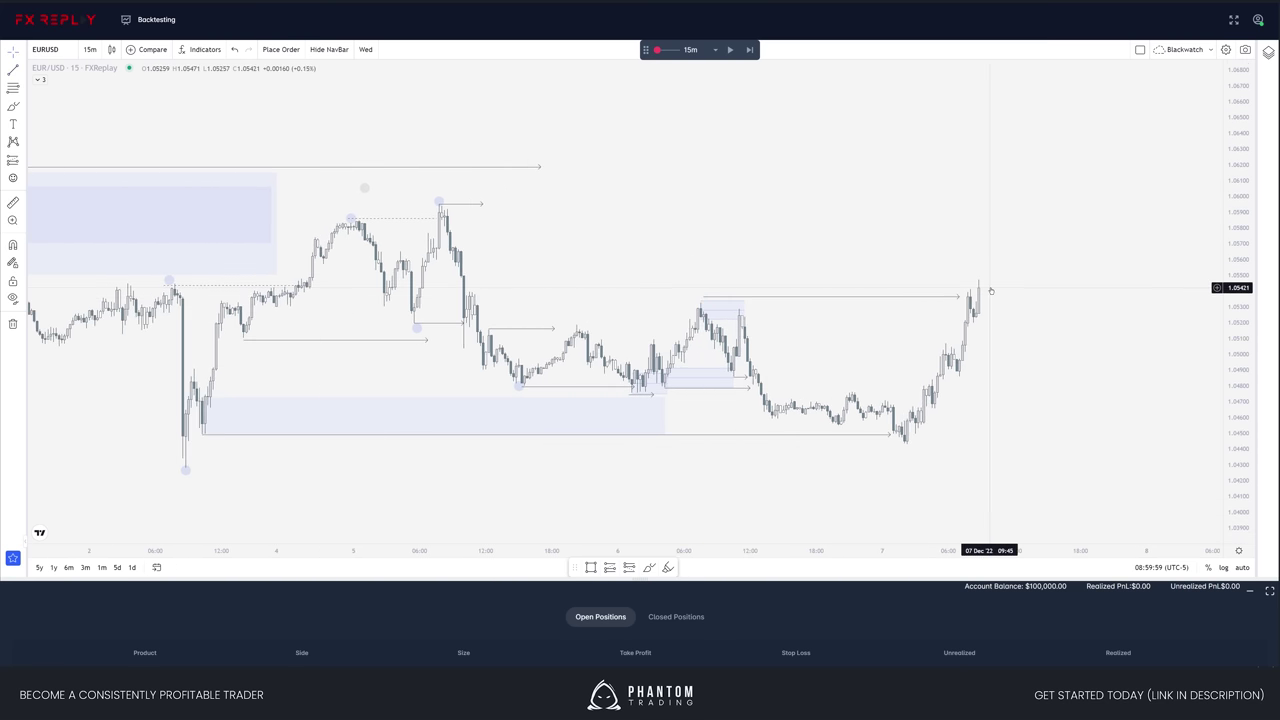
left_click(458, 270)
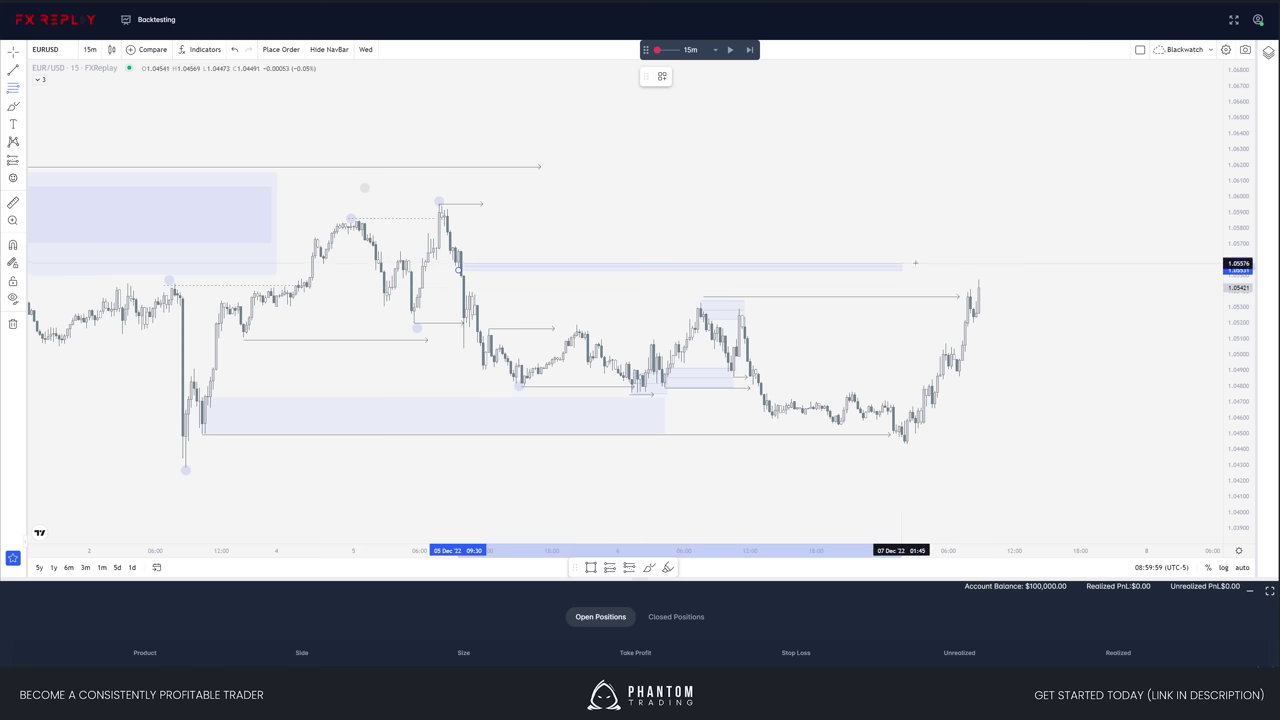
left_click(1010, 250)
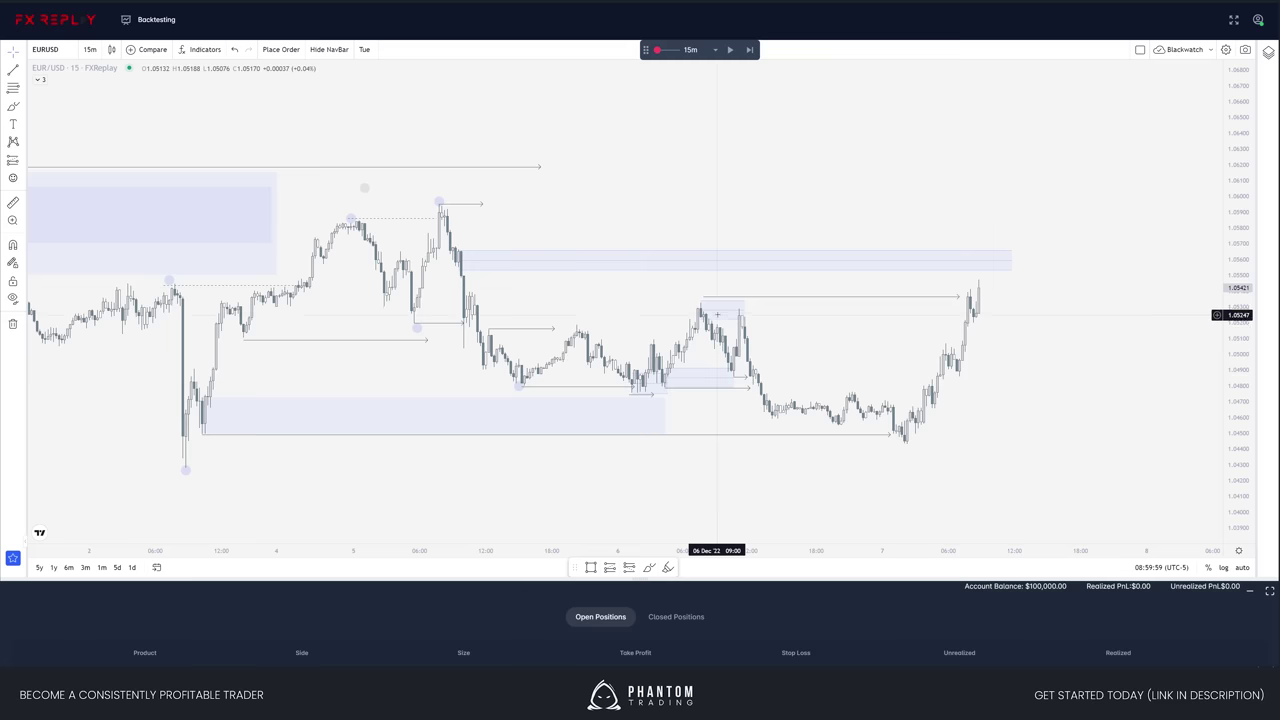
- Advance the replay to about 10:30 on 7 Dec and draw a demand zone from 06:45 to 11:30 between about 1.0499 and 1.0485
left_click_drag(1014, 353, 979, 341)
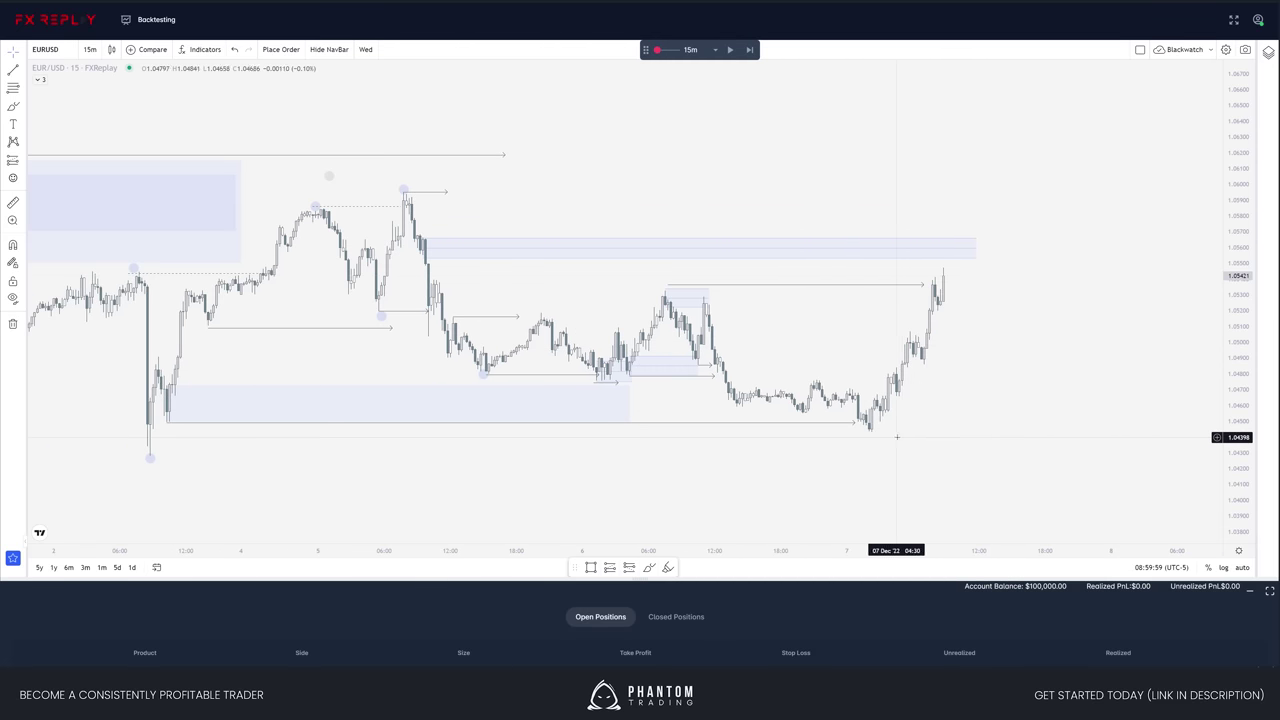
left_click(628, 403)
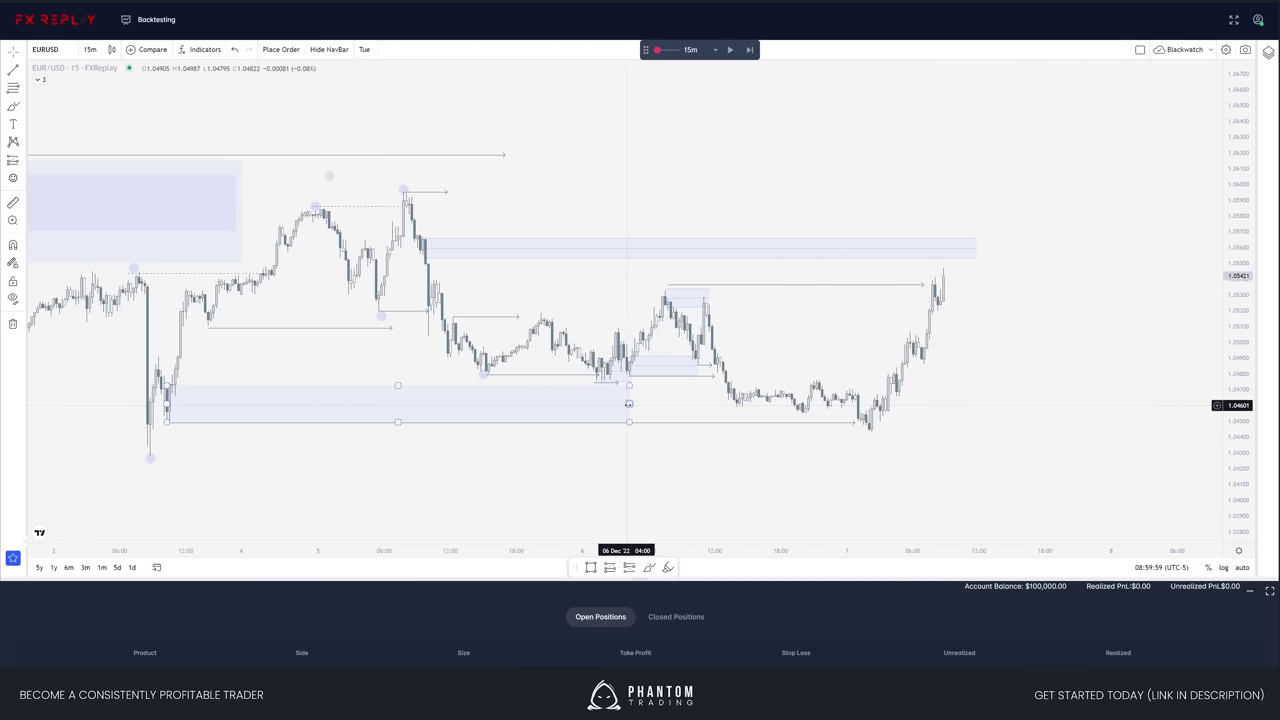
key("shift+Right")
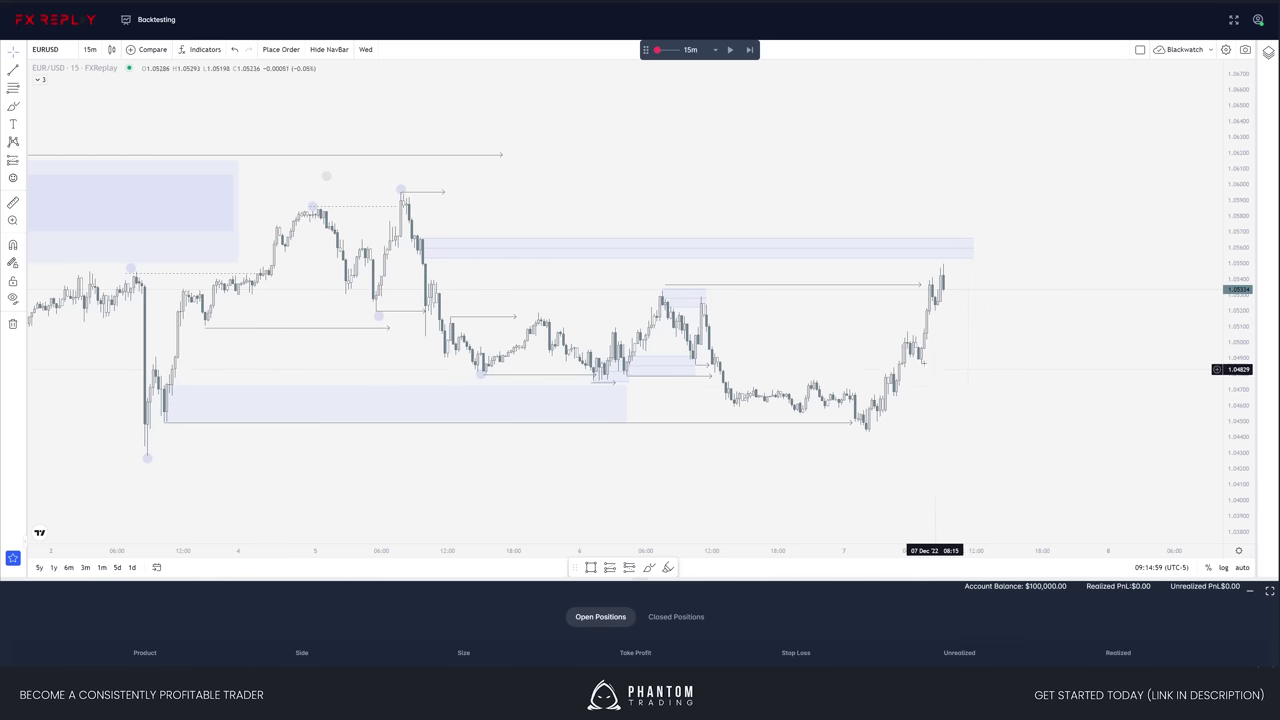
key("shift+Right")
key("shift+Right")
key("shift+Right")
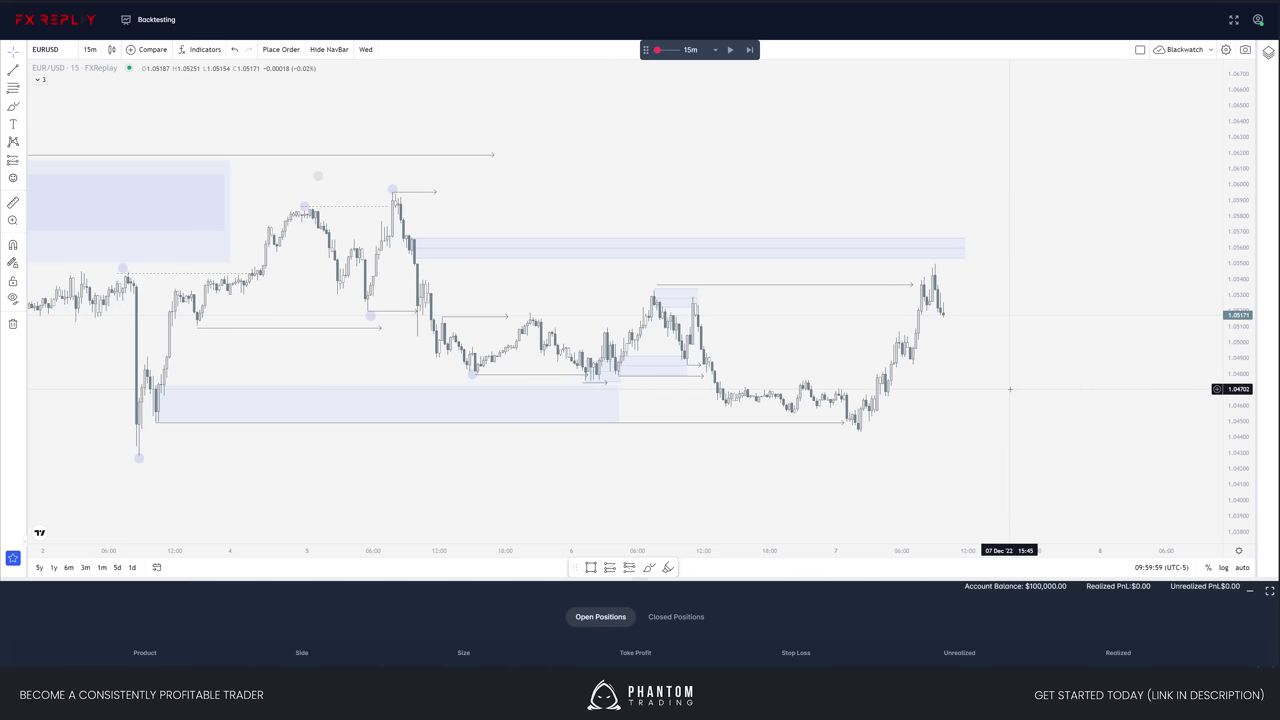
key("shift+Right")
key("shift+Right")
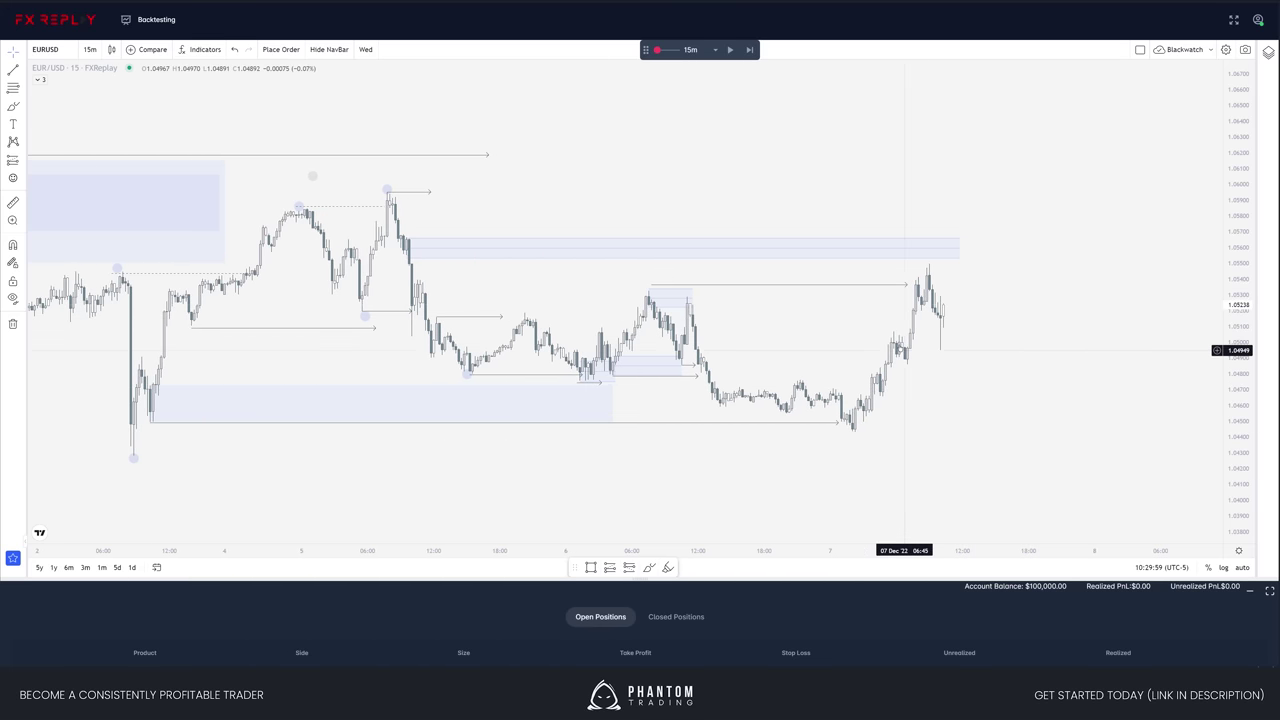
left_click_drag(904, 344, 960, 366)
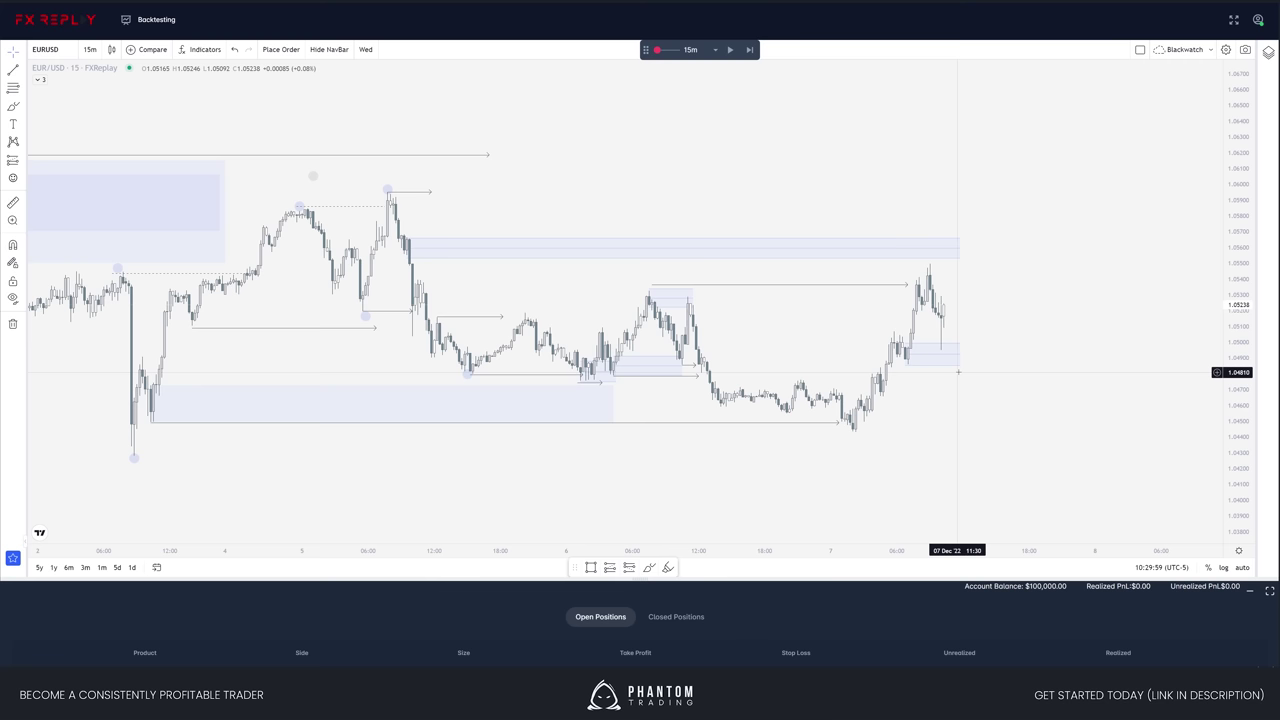
- Advance the replay to about 11:00 on 7 Dec and draw an arrow along the newest demand zone's lower edge to about 14:00
key("shift+Right")
key("shift+Right")
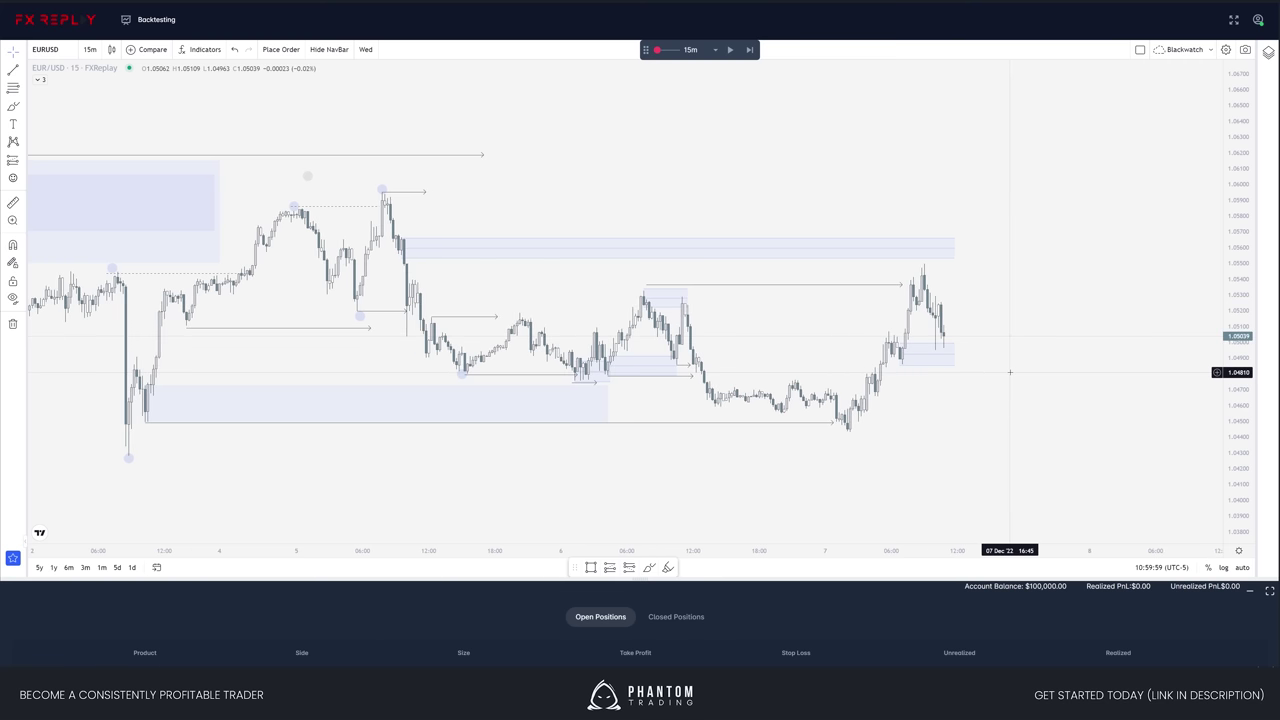
left_click_drag(903, 365, 980, 366)
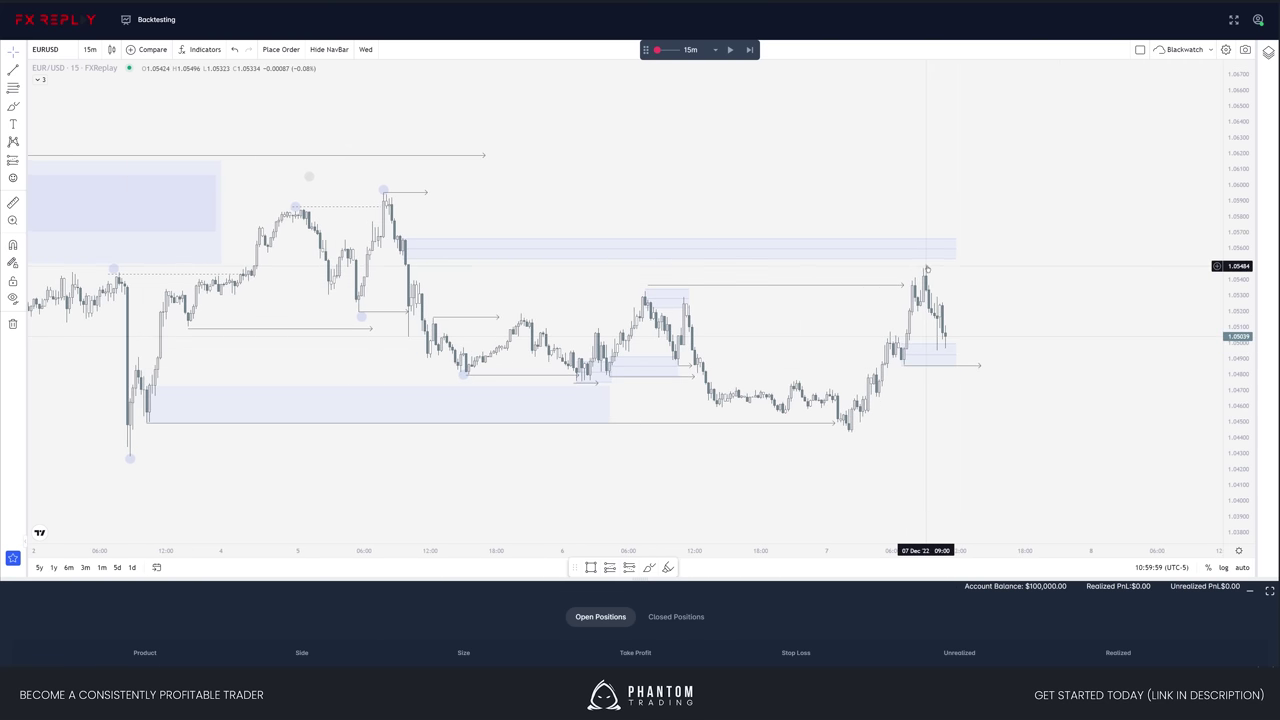
- Draw an arrow from the 7 Dec 09:00 high at about 1.0549 to about 11:45
left_click_drag(926, 265, 957, 264)
left_click(957, 264)
left_click(956, 240)
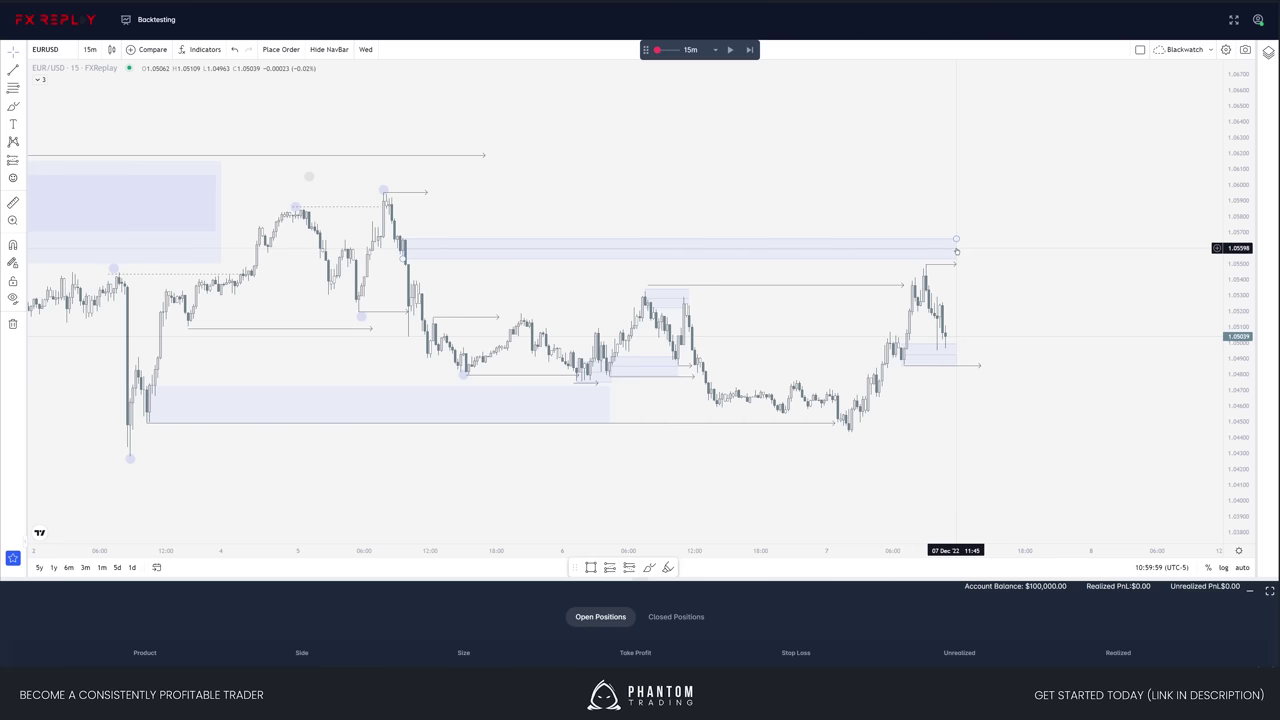
- Advance the replay to about 01:45 on 8 Dec and draw an arrow from 7 Dec 10:00 at about 1.0529 to about 02:00
key("shift+Right")
key("shift+Right")
key("shift+Right")
key("shift+Right")
key("shift+Right")
key("shift+Right")
key("shift+Right")
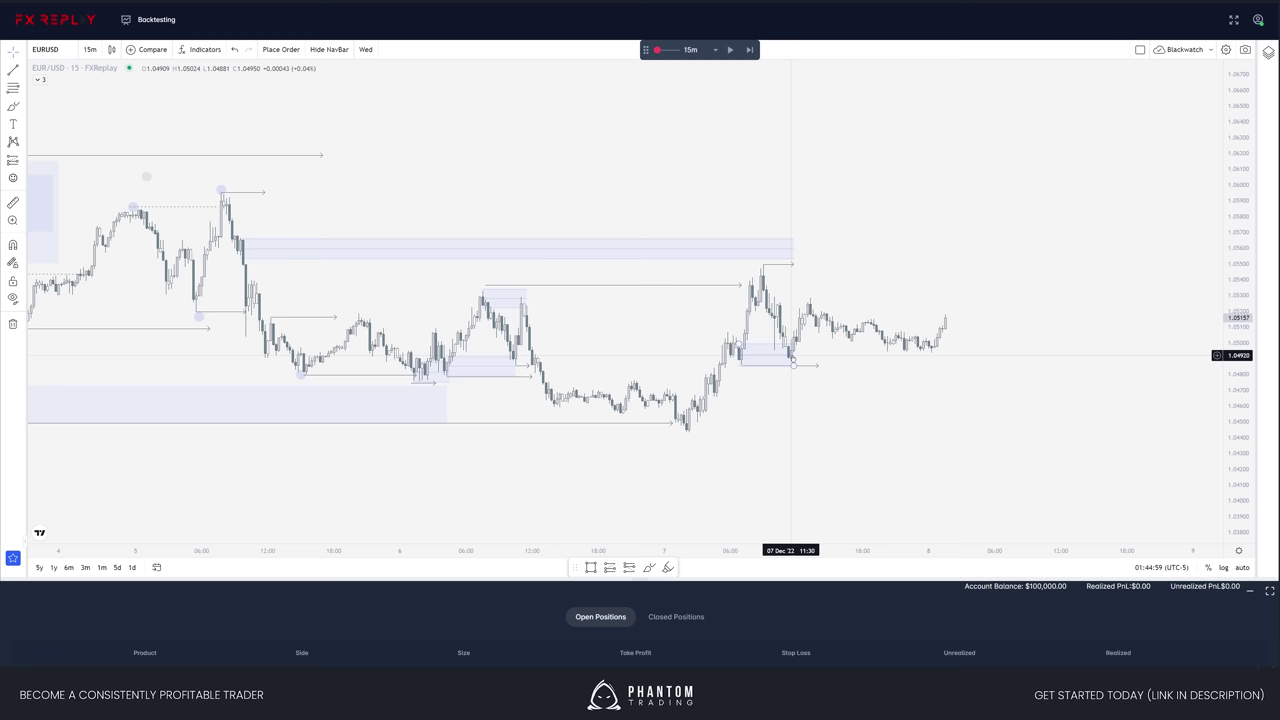
left_click_drag(774, 297, 950, 297)
left_click(954, 377)
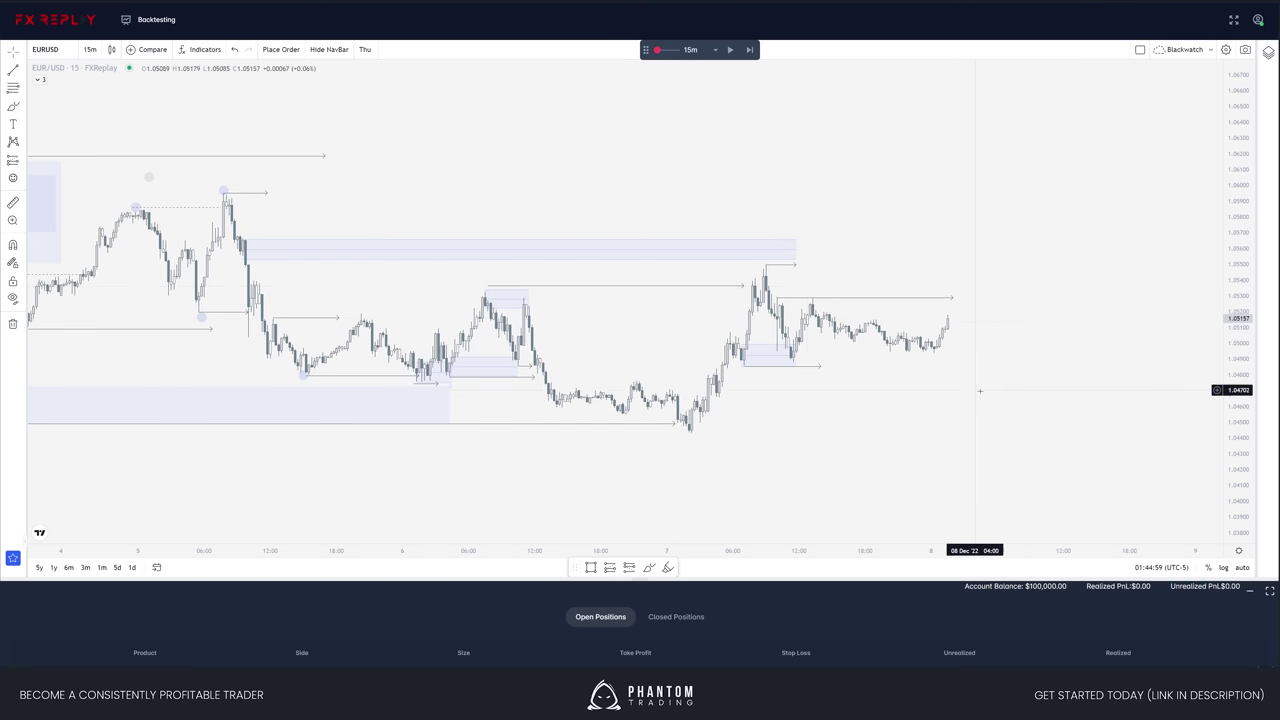
- Advance the replay by 15-minute candles to about 05:15 on 8 Dec
key("shift+Right")
key("shift+Right")
key("shift+Right")
key("shift+Right")
key("shift+Right")
key("shift+Right")
key("shift+Right")
key("shift+Right")
key("shift+Right")
key("shift+Right")
key("shift+Right")
key("shift+Right")
key("shift+Right")
key("shift+Right")
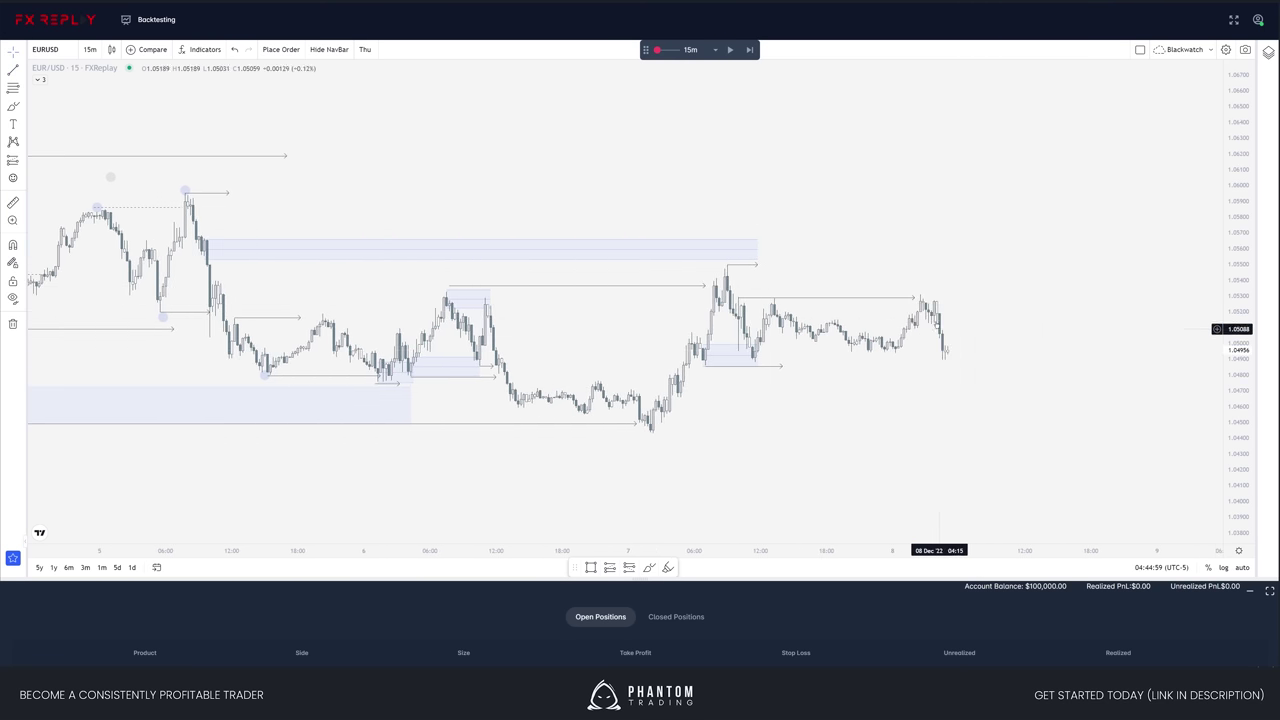
- Extend the arrow at about 1.0529 to the 8 Dec 02:30 candle
left_click(915, 297, "shift")
left_click(922, 298)
left_click_drag(922, 298, 928, 298)
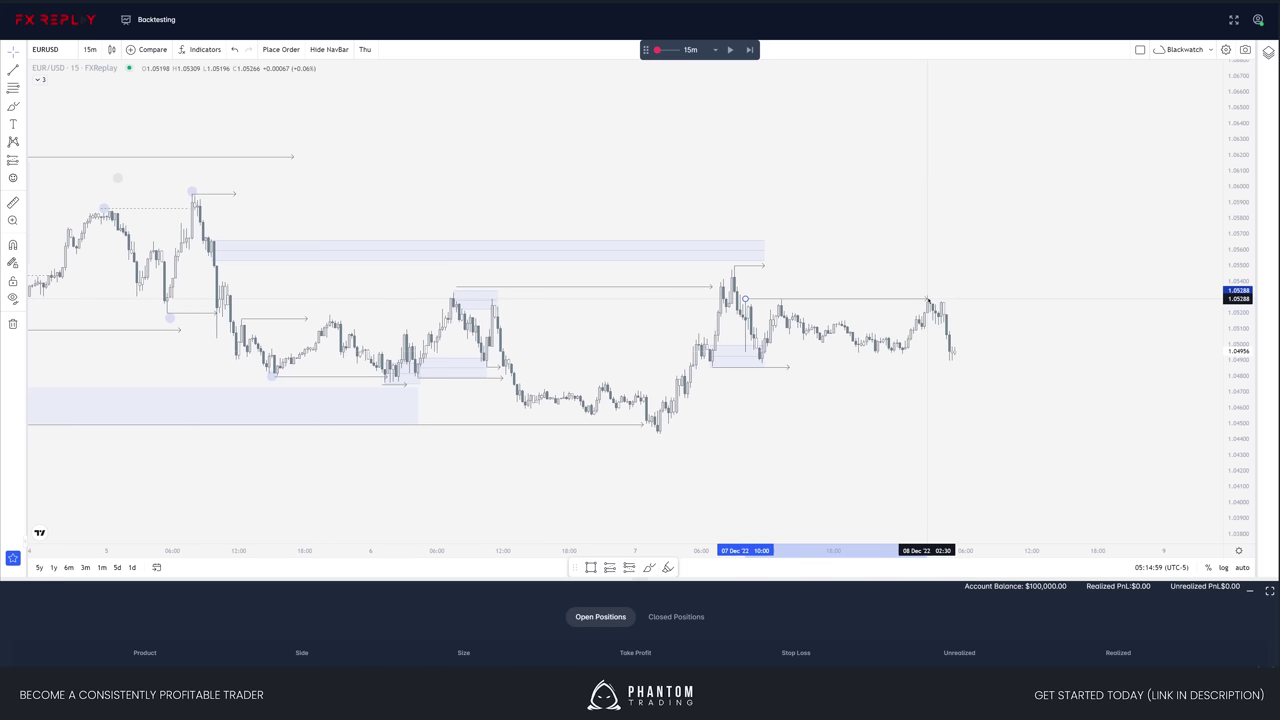
left_click(961, 404)
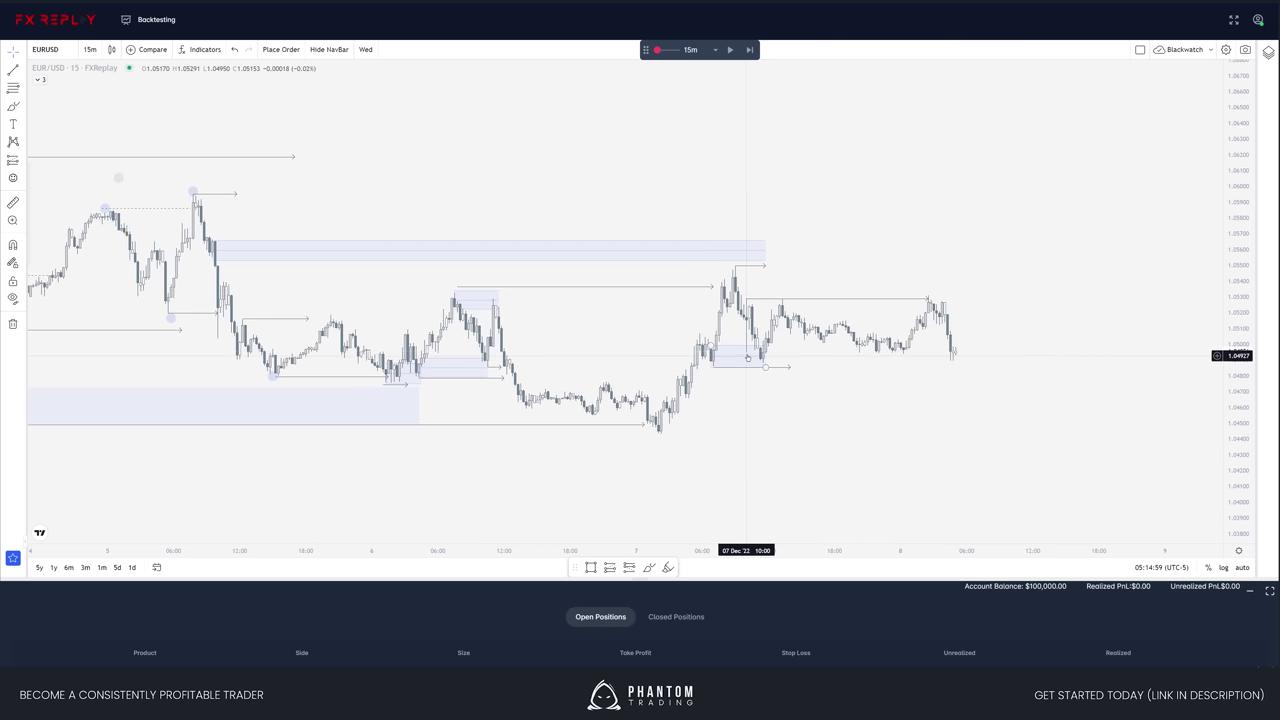
- Advance the replay by 15-minute candles to about 09:15 on 8 Dec
key("shift+Right")
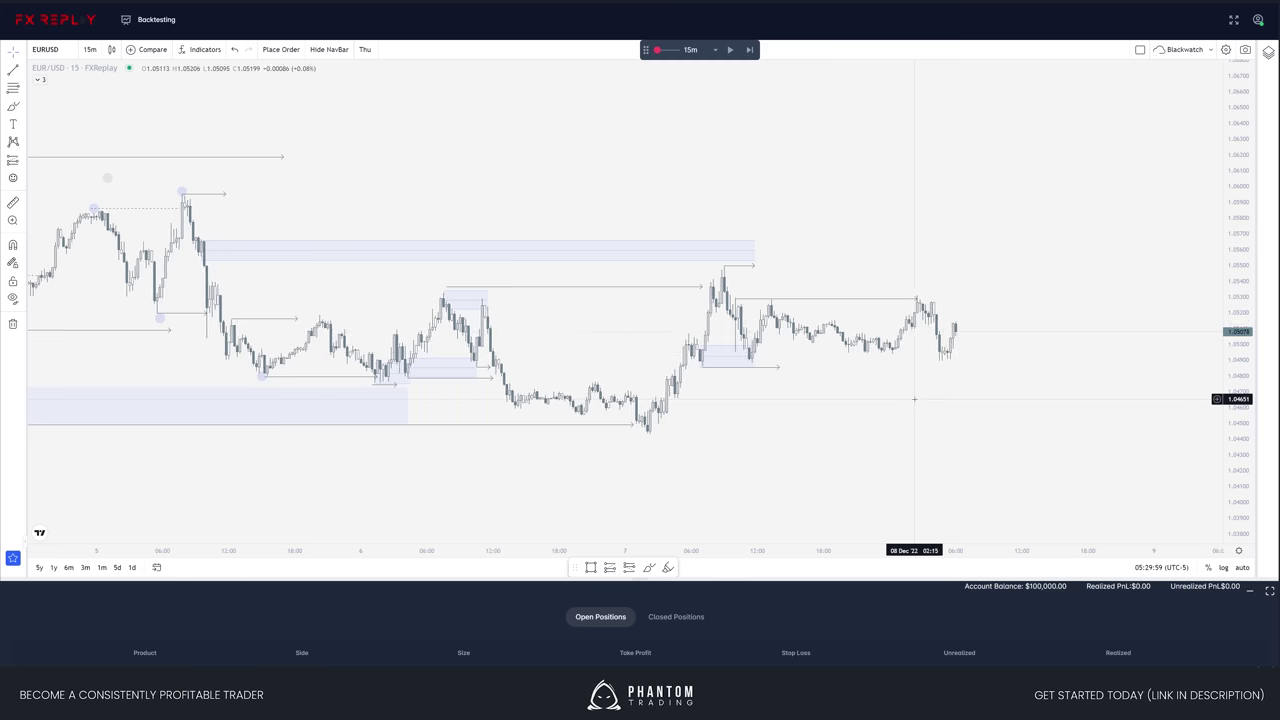
key("shift+Right")
key("shift+Right")
key("shift+Right")
key("shift+Right")
key("shift+Right")
key("shift+Right")
key("shift+Right")
key("shift+Right")
key("shift+Right")
key("shift+Right")
key("shift+Right")
key("shift+Right")
key("shift+Right")
key("shift+Right")
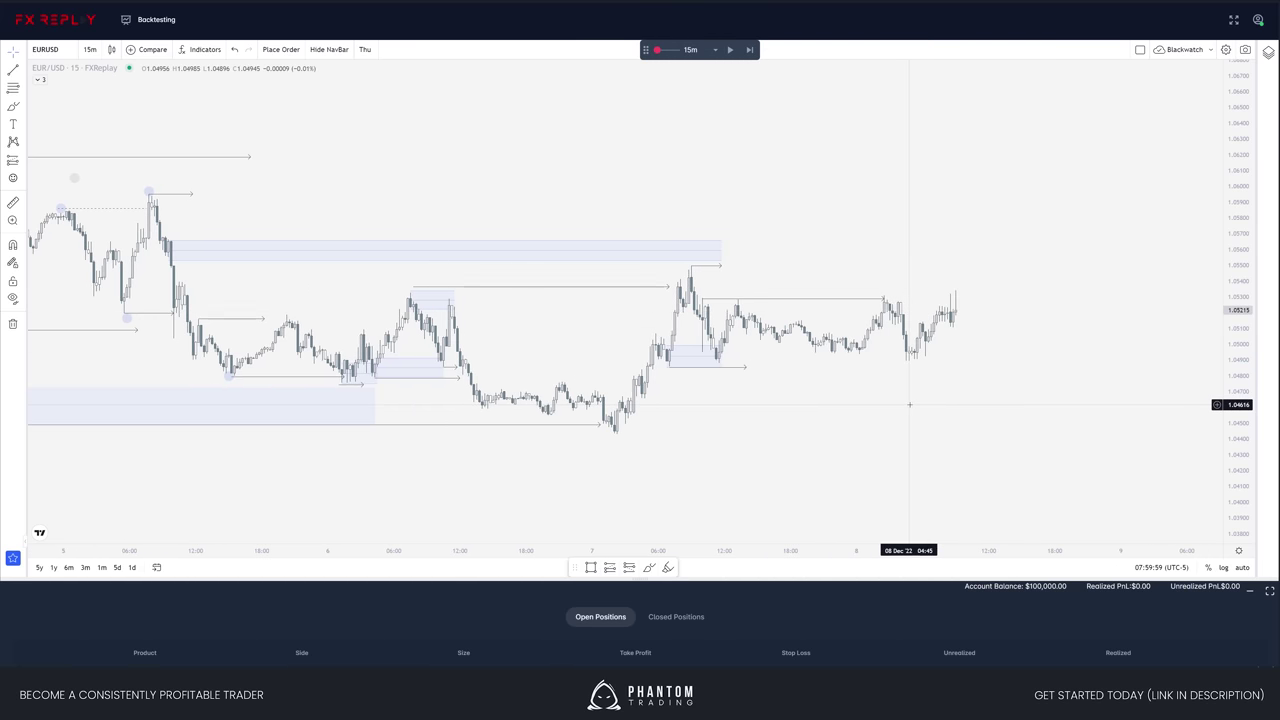
- Draw an arrow above the 8 Dec 02:30 high at about 1.0532, ending at about 08:30
left_click(883, 293)
left_click(951, 293)
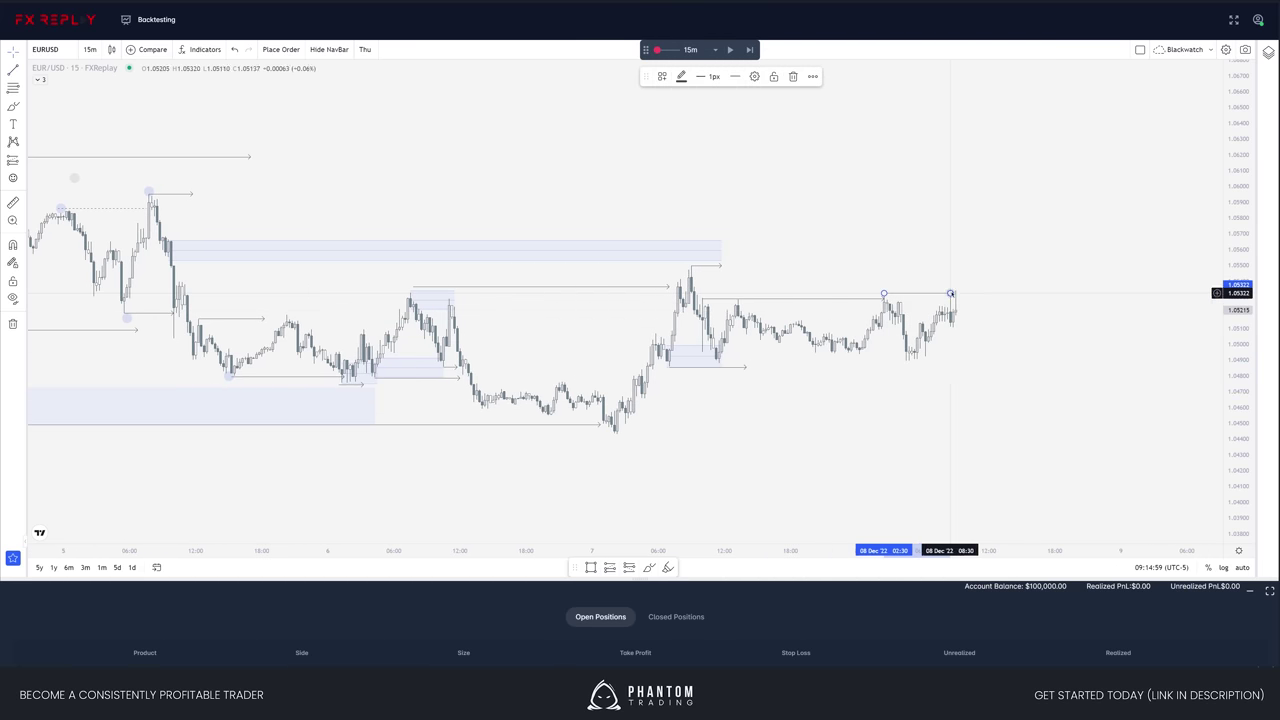
left_click_drag(983, 373, 983, 360)
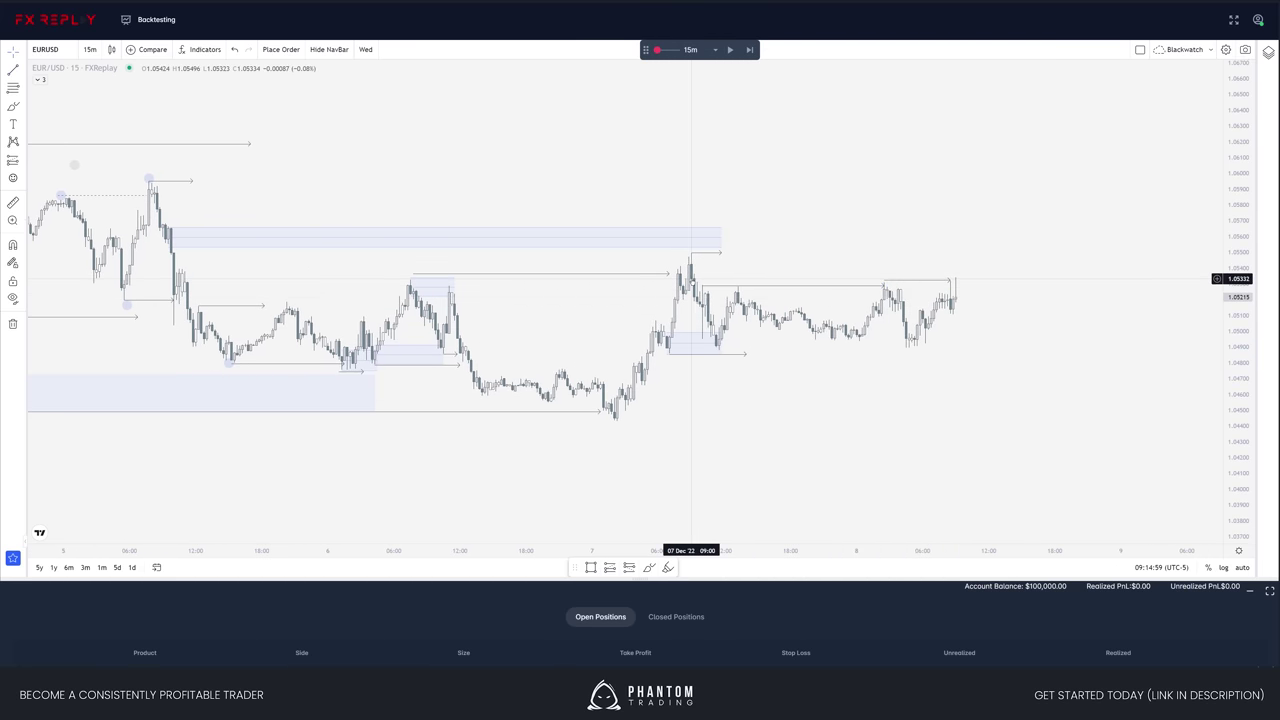
- Draw a supply zone from 7 Dec 09:00 to 8 Dec 10:30 between about 1.0533 and 1.0550, and nudge the newest arrow slightly lower
left_click_drag(691, 278, 972, 253)
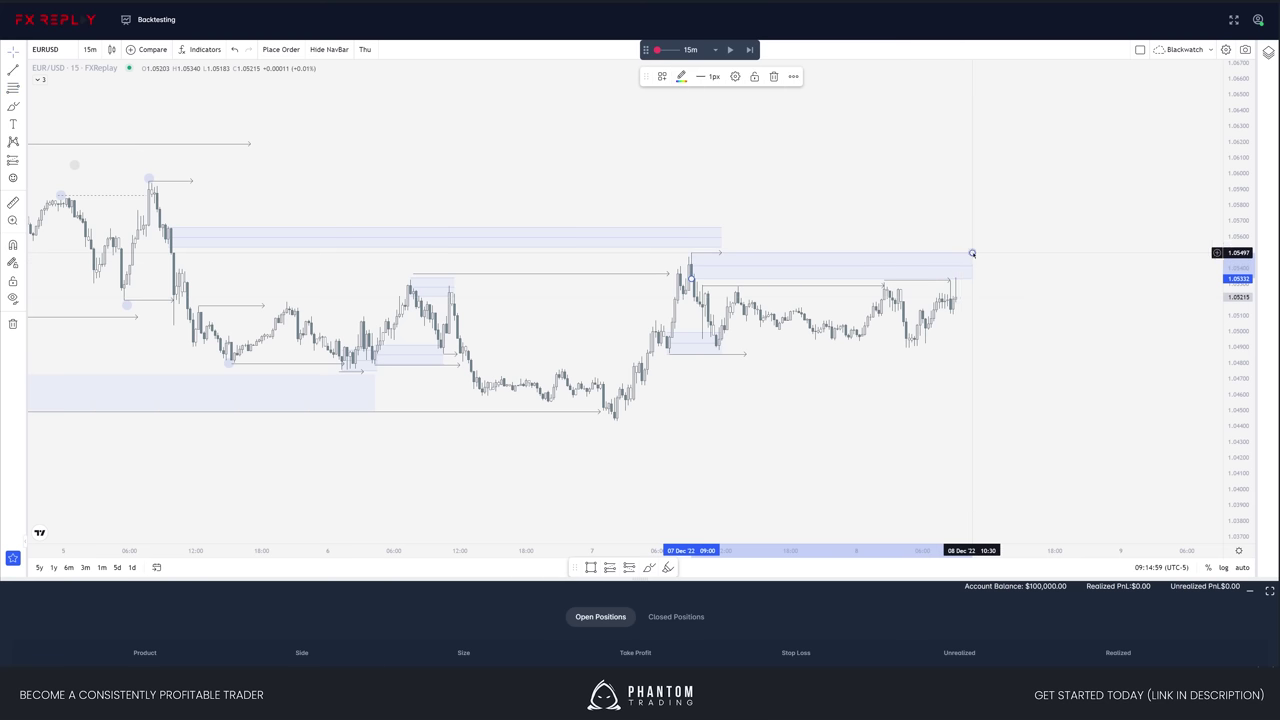
left_click_drag(884, 281, 953, 282)
left_click(976, 289)
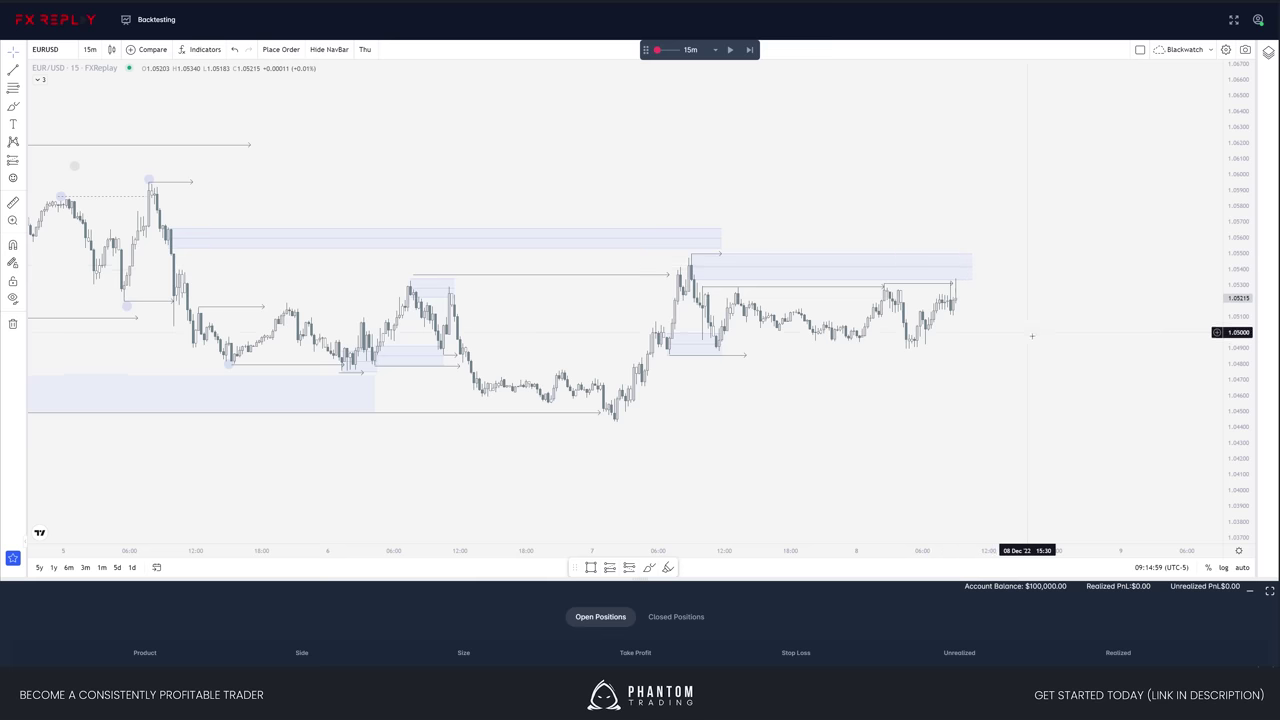
- Advance the replay to about 14:15 on 8 Dec and extend the supply zone from 5 Dec 09:30 to about 17:15
left_click_drag(1031, 334, 1032, 306)
key("shift+Right")
key("shift+Right")
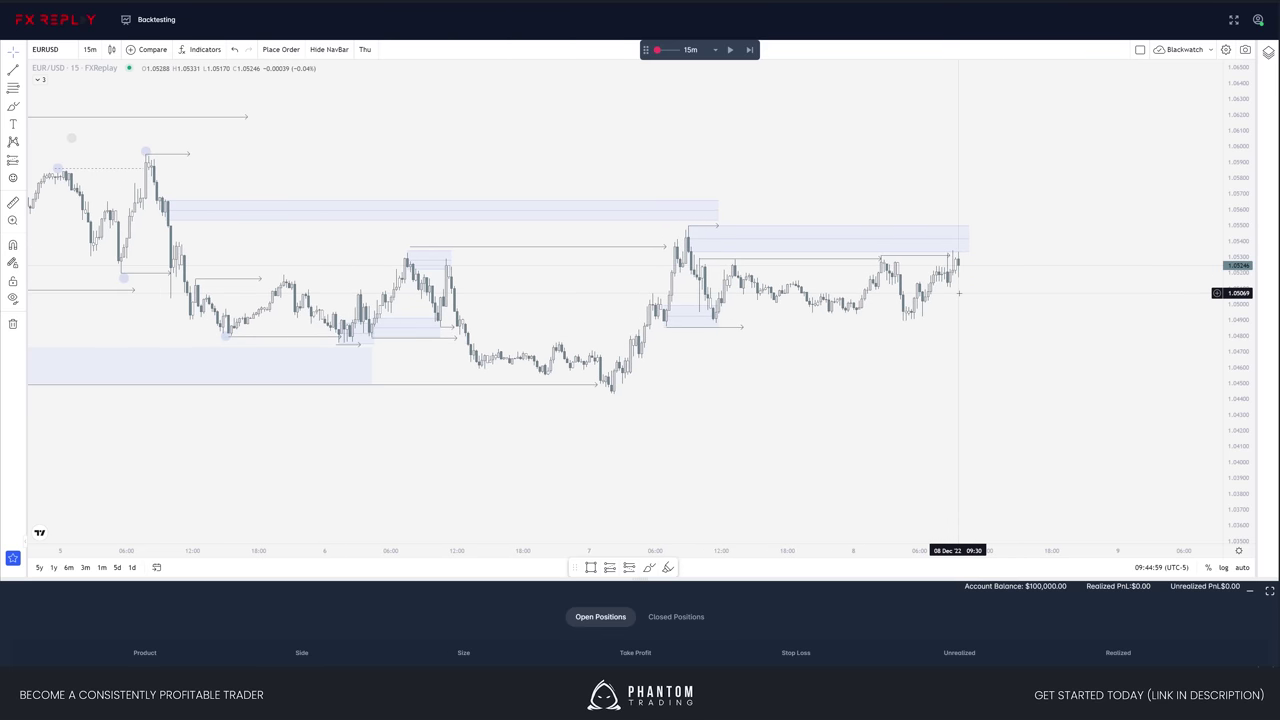
key("shift+Right")
key("shift+Right")
key("shift+Right")
key("shift+Right")
key("shift+Right")
key("shift+Right")
key("shift+Right")
key("shift+Right")
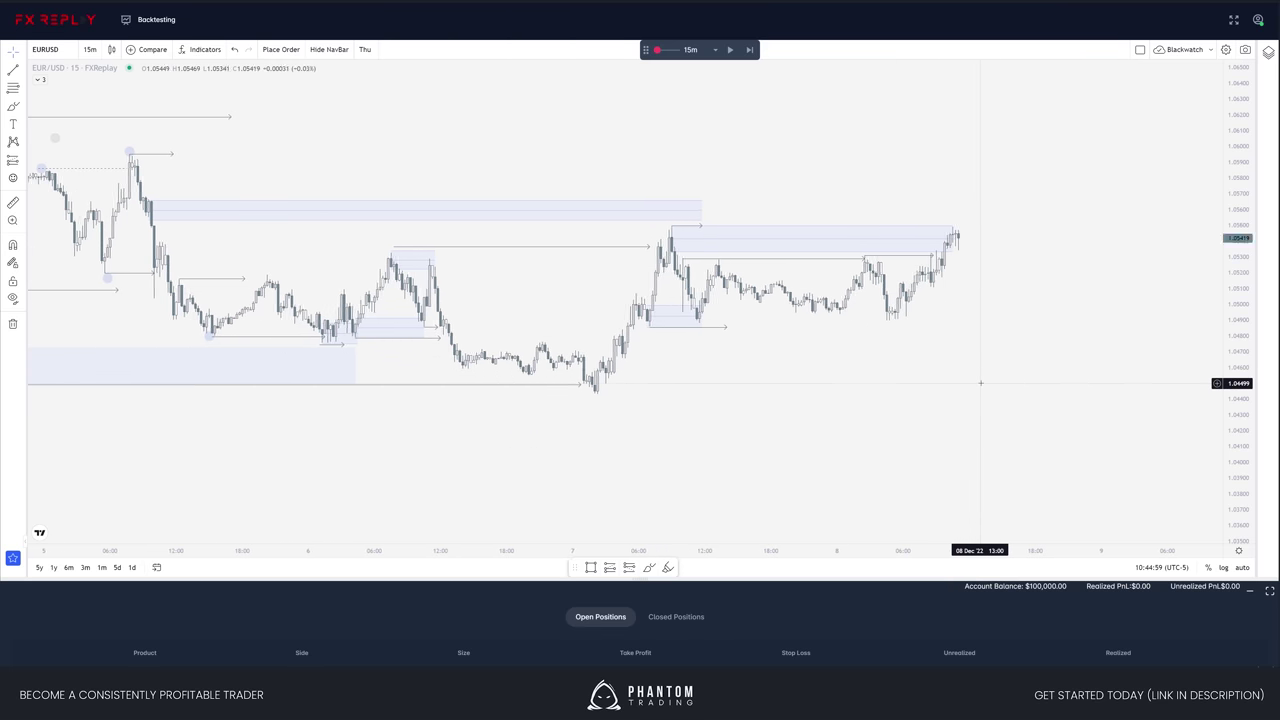
key("shift+Right")
key("shift+Right")
key("shift+Right")
key("shift+Right")
key("shift+Right")
key("shift+Right")
key("shift+Right")
key("shift+Right")
key("shift+Right")
key("shift+Right")
key("shift+Right")
key("shift+Right")
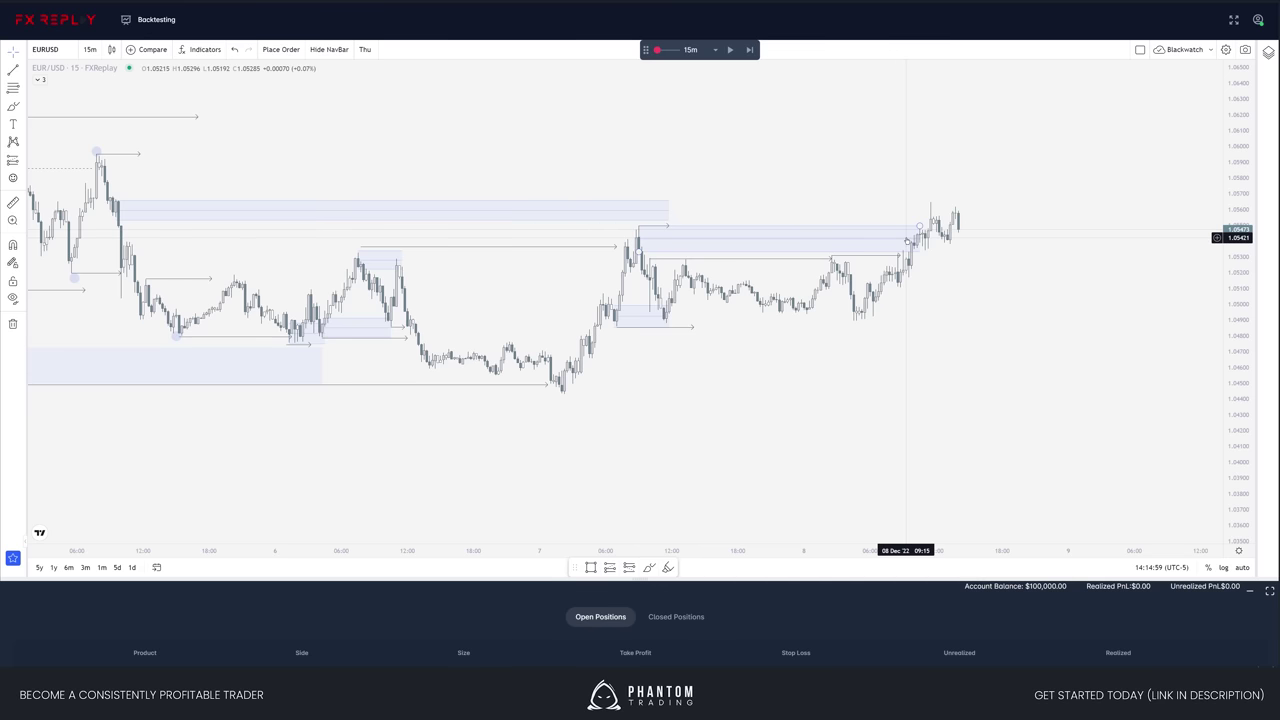
left_click_drag(960, 275, 964, 284)
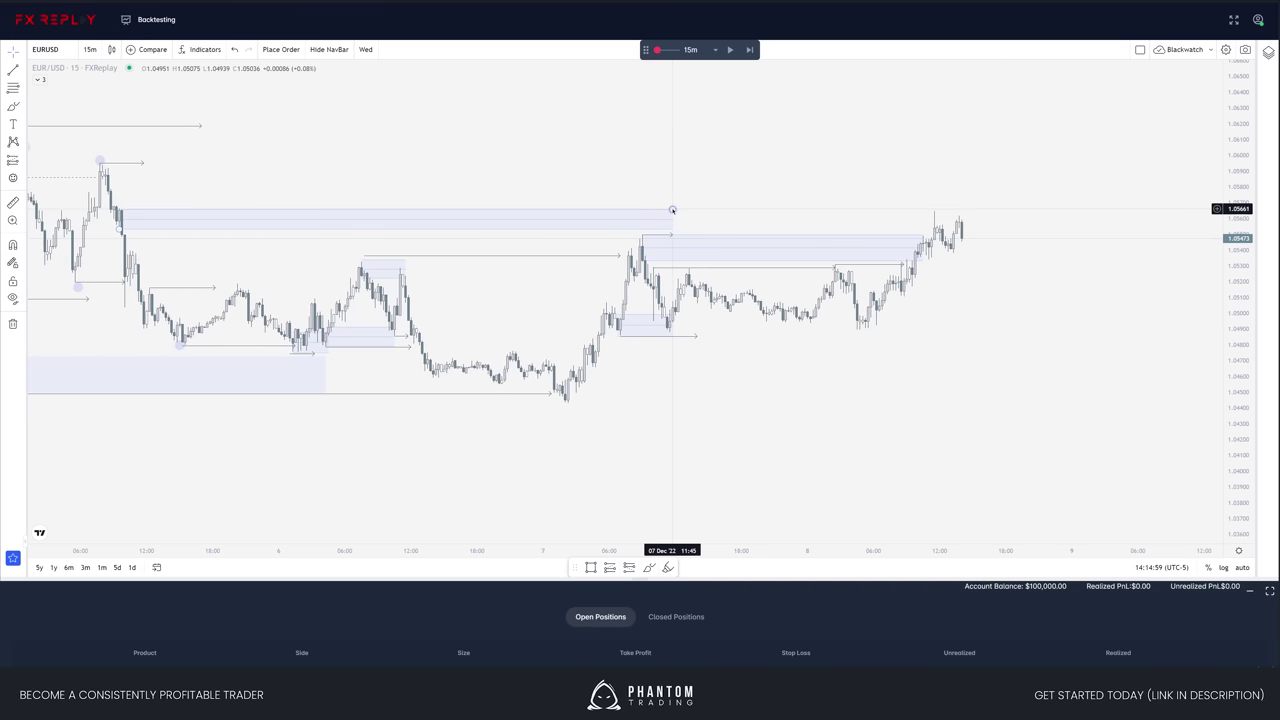
left_click_drag(672, 210, 994, 207)
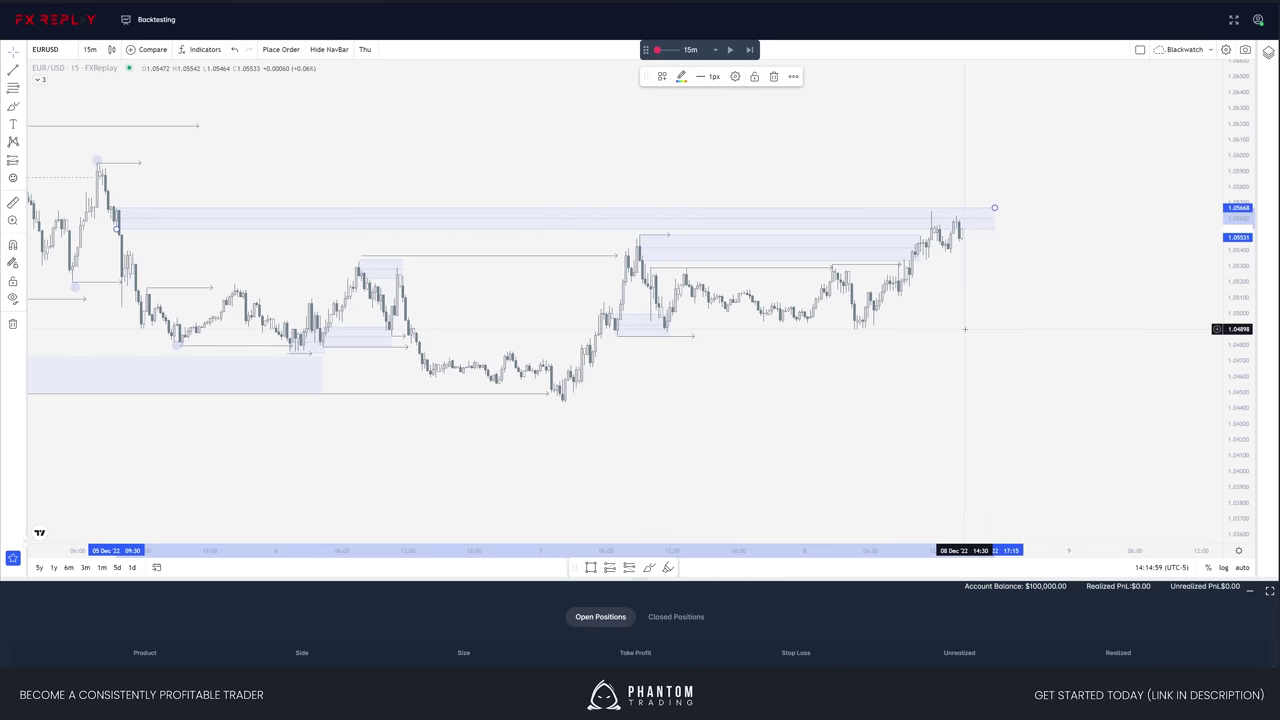
- Advance the replay by 15-minute candles to about 04:00 on 9 Dec
key("shift+Right")
key("shift+Right")
key("shift+Right")
key("shift+Right")
key("shift+Right")
key("shift+Right")
key("shift+Right")
key("shift+Right")
key("shift+Right")
key("shift+Right")
key("shift+Right")
key("shift+Right")
key("shift+Right")
key("shift+Right")
key("shift+Right")
key("shift+Right")
key("shift+Right")
key("shift+Right")
key("shift+Right")
key("shift+Right")
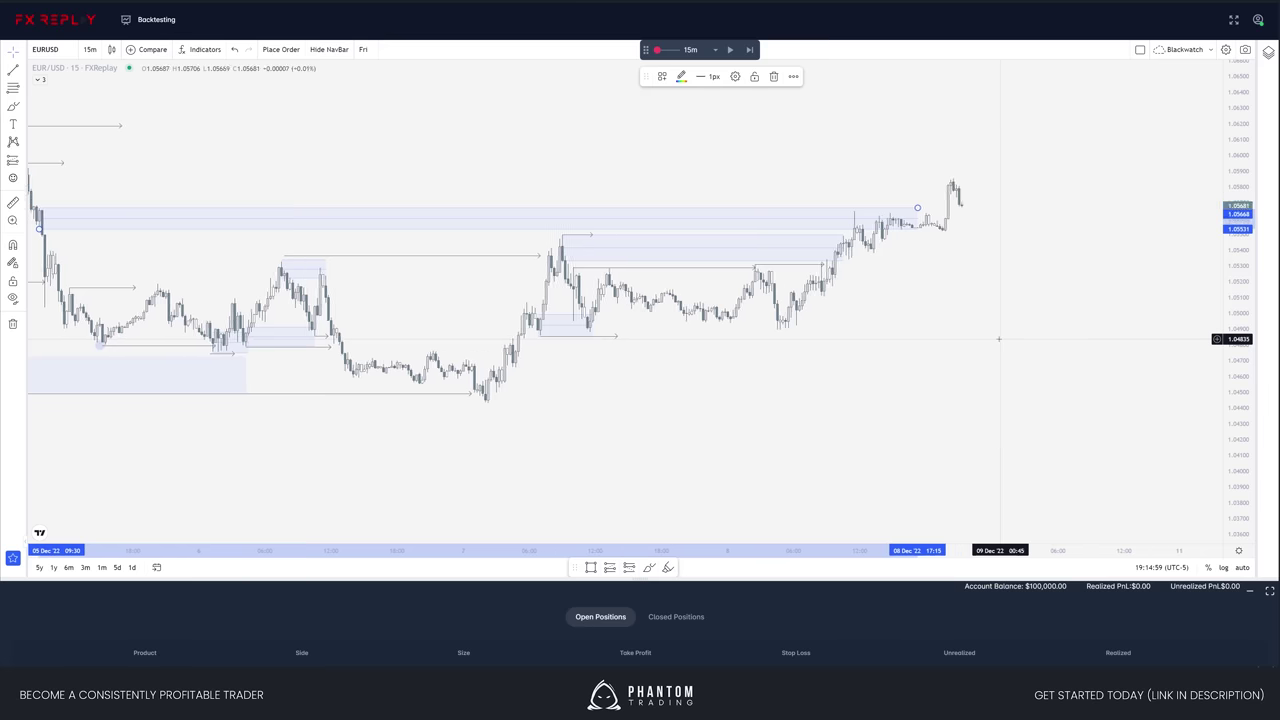
key("shift+Right")
key("shift+Right")
key("shift+Right")
key("shift+Right")
key("shift+Right")
key("shift+Right")
key("shift+Right")
key("shift+Right")
key("shift+Right")
key("shift+Right")
key("shift+Right")
key("shift+Right")
key("shift+Right")
key("shift+Right")
key("shift+Right")
key("shift+Right")
key("shift+Right")
key("shift+Right")
key("shift+Right")
key("shift+Right")
left_click(850, 303)
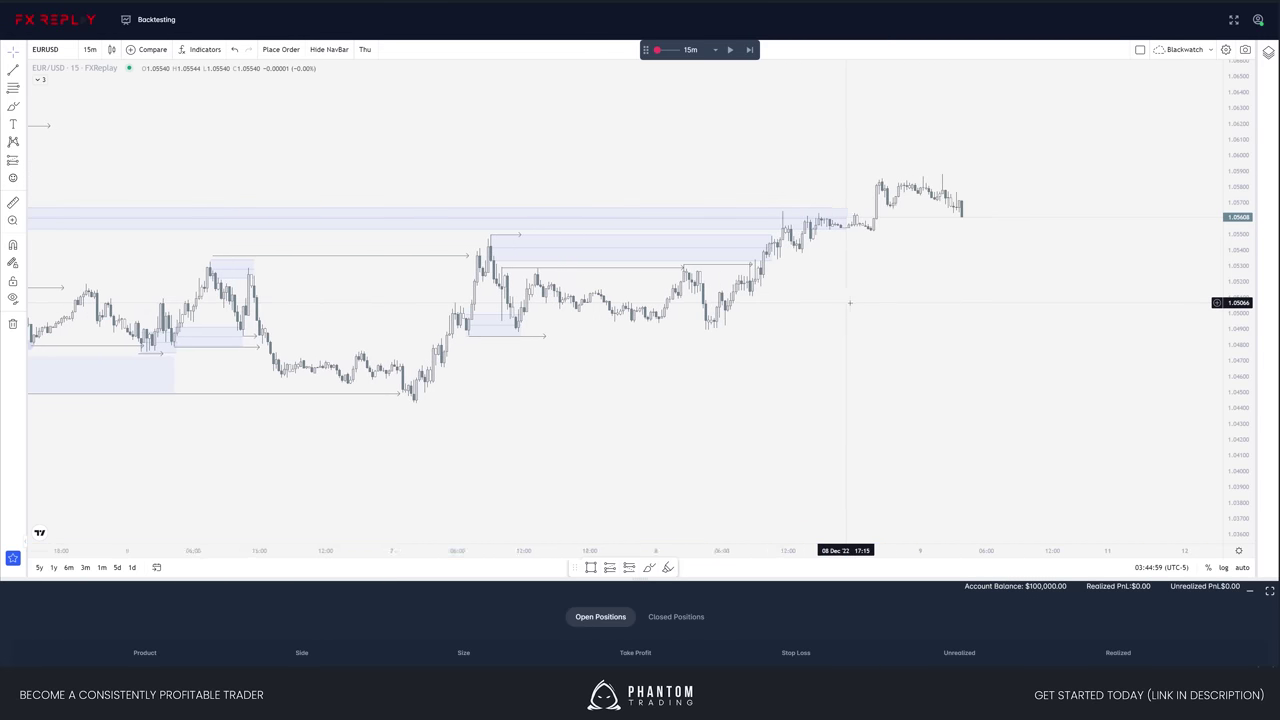
- Review the marked zones, swing points and price structure from late November up to the latest 9 Dec candles
left_click_drag(850, 303, 926, 305)
scroll(960, 330, "down", 5)
mouse_move(1012, 323)
left_mouse_down()
mouse_move(1004, 376)
mouse_move(1037, 321)
left_mouse_up()
scroll(1037, 321, "up", 2)
left_click_drag(807, 325, 826, 334)
left_click_drag(943, 344, 890, 376)
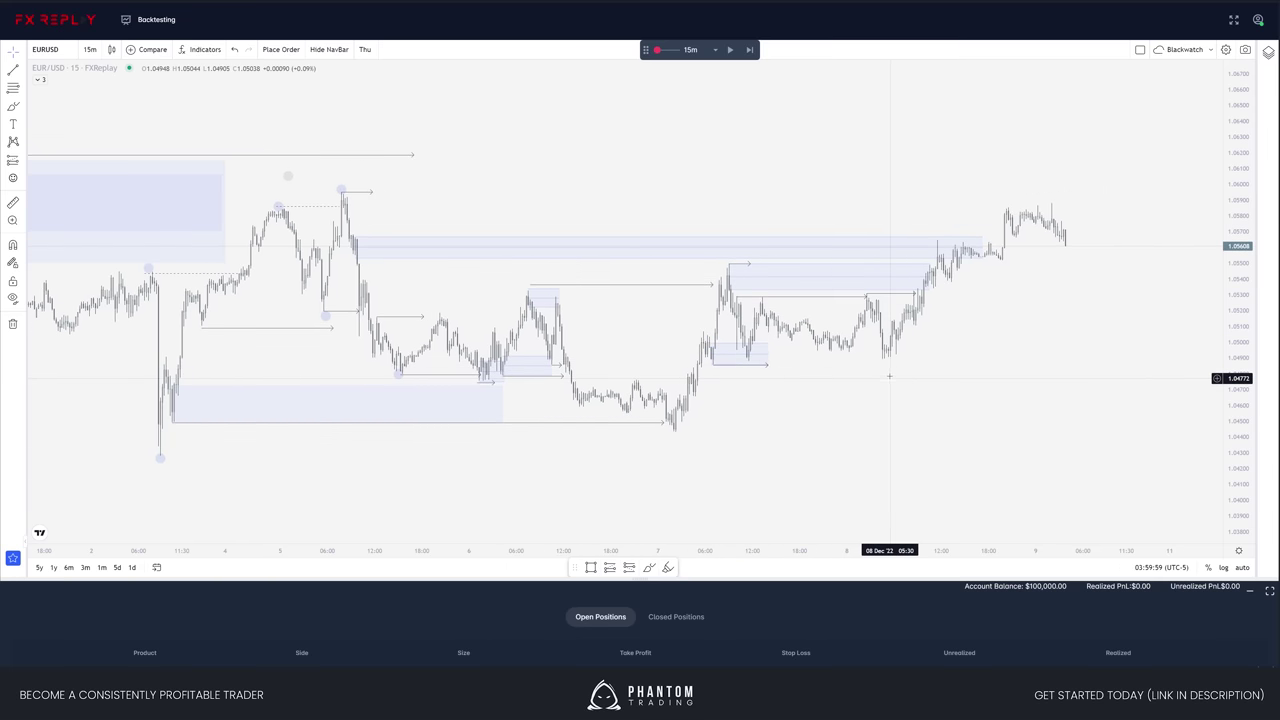
scroll(889, 376, "down", 2)
scroll(878, 375, "down", 1)
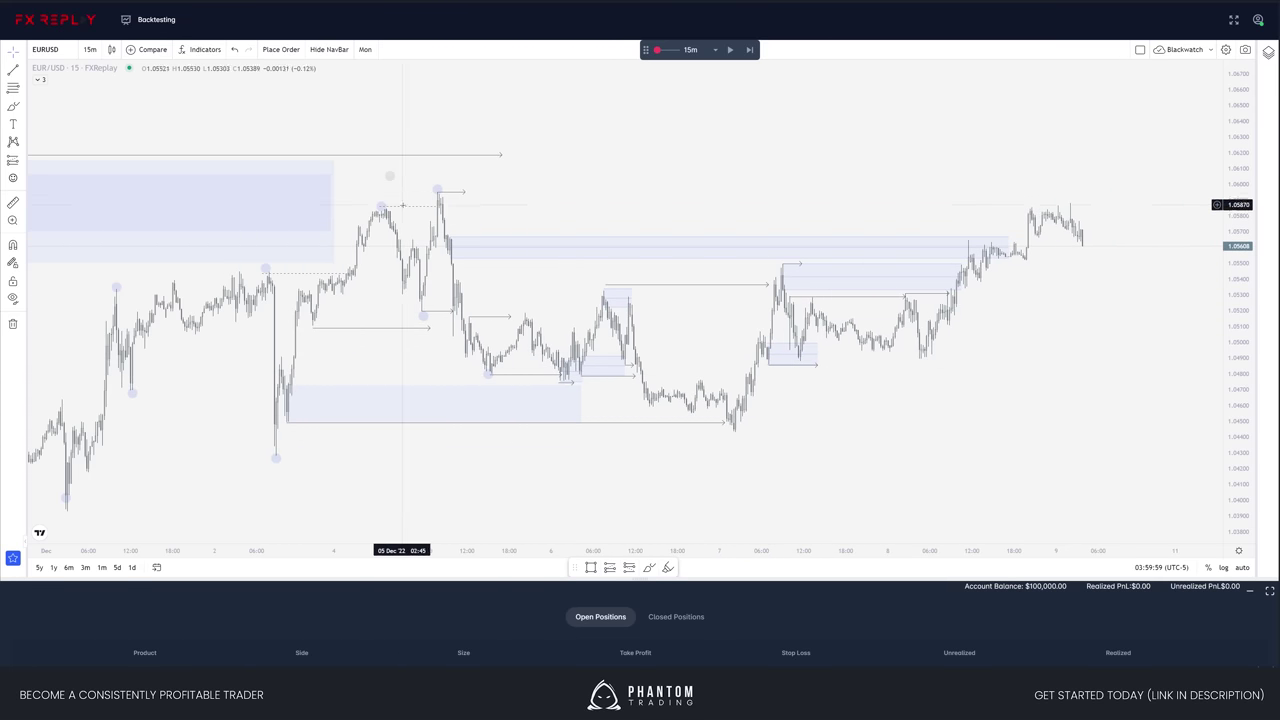
scroll(664, 238, "down", 5)
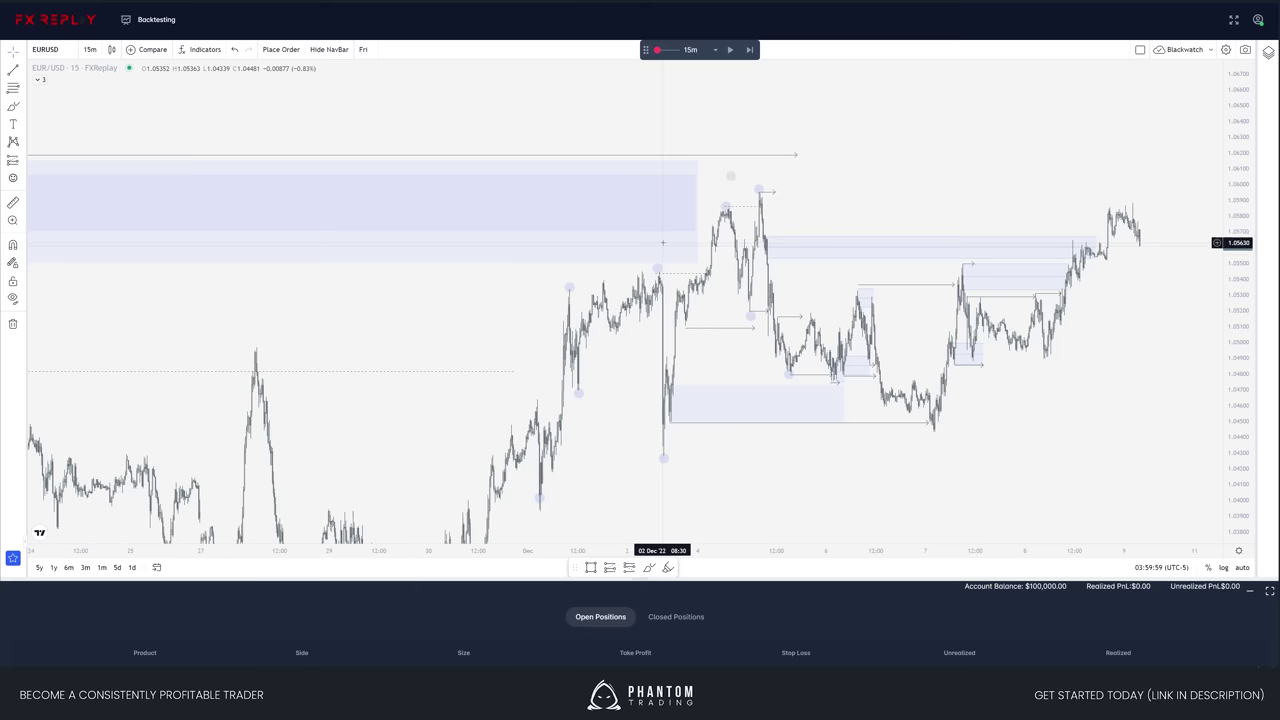
scroll(658, 243, "up", 7)
scroll(800, 405, "up", 1)
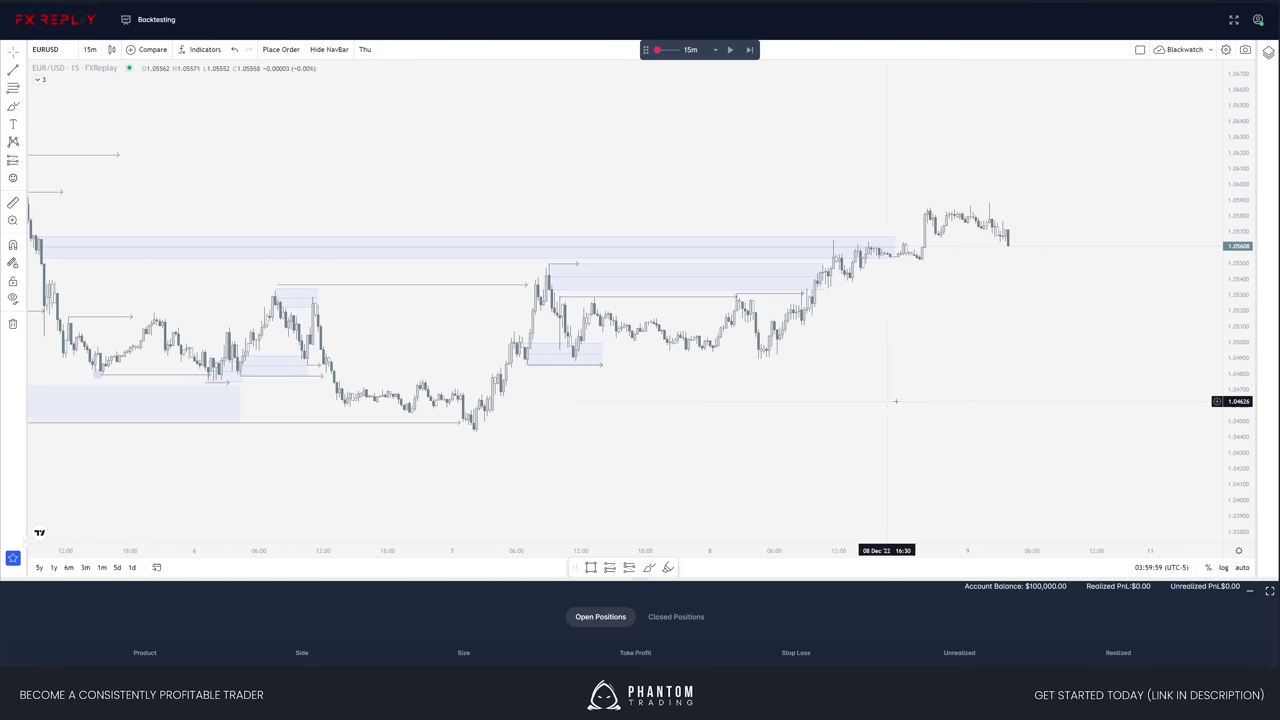
scroll(894, 374, "up", 3)
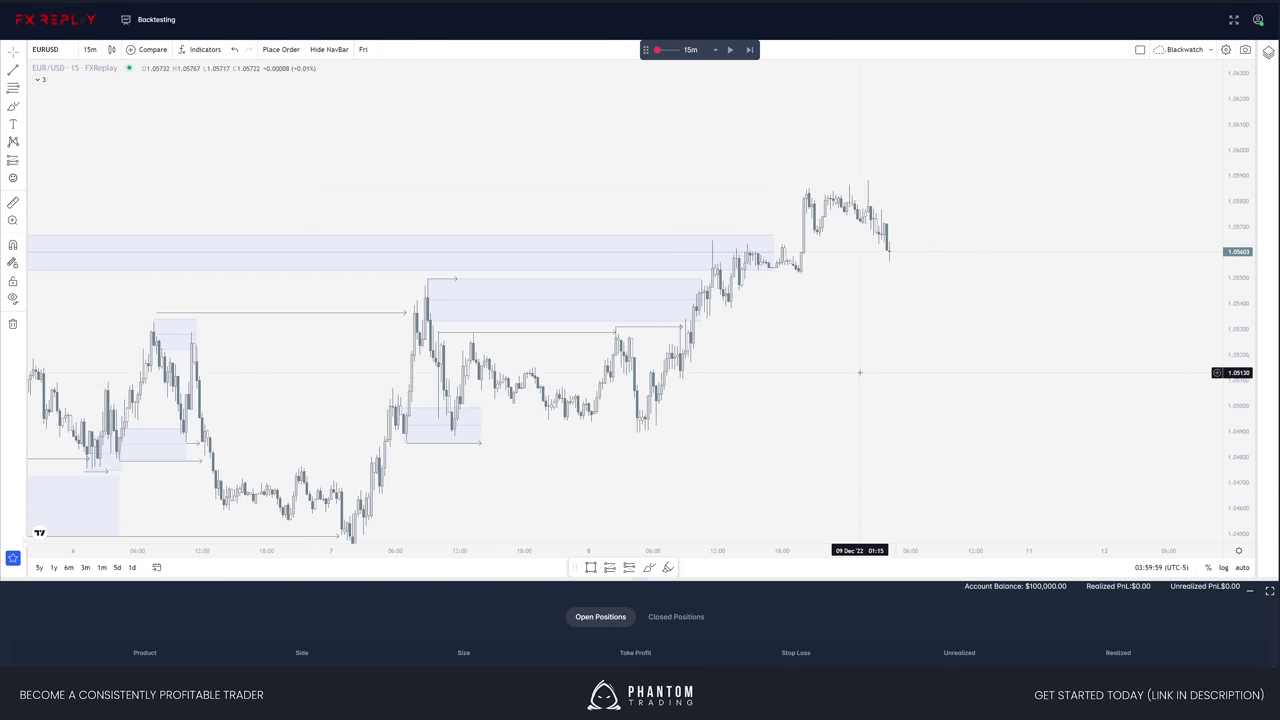
- Draw two supply zones on 9 Dec, one between about 1.0564 and 1.0577 and one above it between about 1.0578 and 1.0588
key("alt+f")
left_click(868, 241)
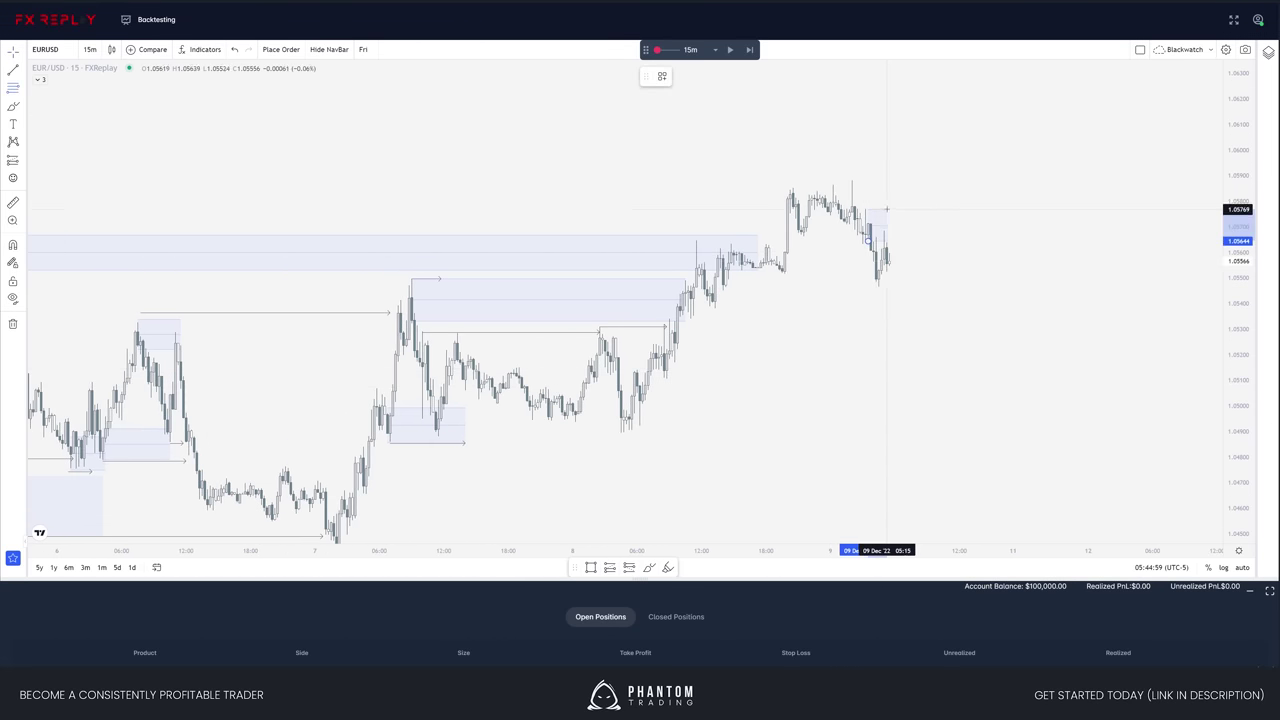
mouse_move(904, 209)
left_mouse_down()
mouse_move(940, 179)
mouse_move(911, 194)
left_mouse_up()
left_click(939, 200)
left_click(949, 245)
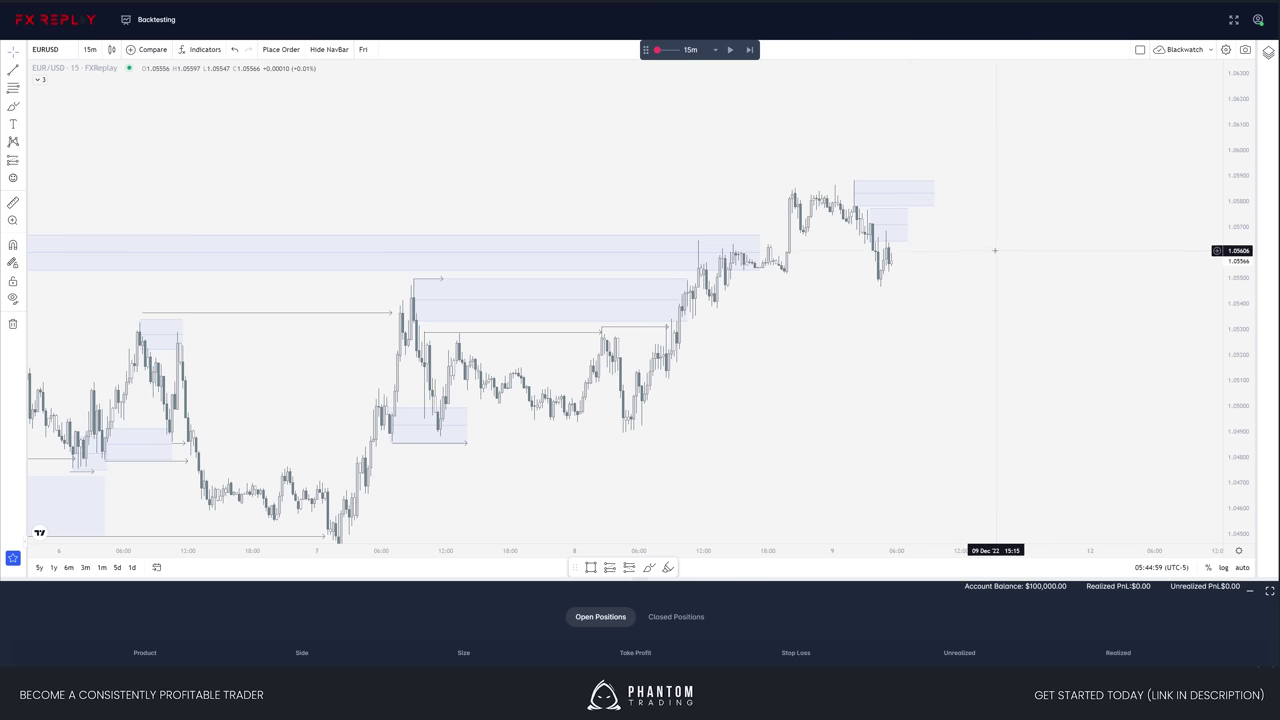
- Advance the replay by 15-minute candles to about 11:00 on 9 Dec
key("shift+Right")
key("shift+Right")
key("shift+Right")
key("shift+Right")
key("shift+Right")
key("shift+Right")
key("shift+Right")
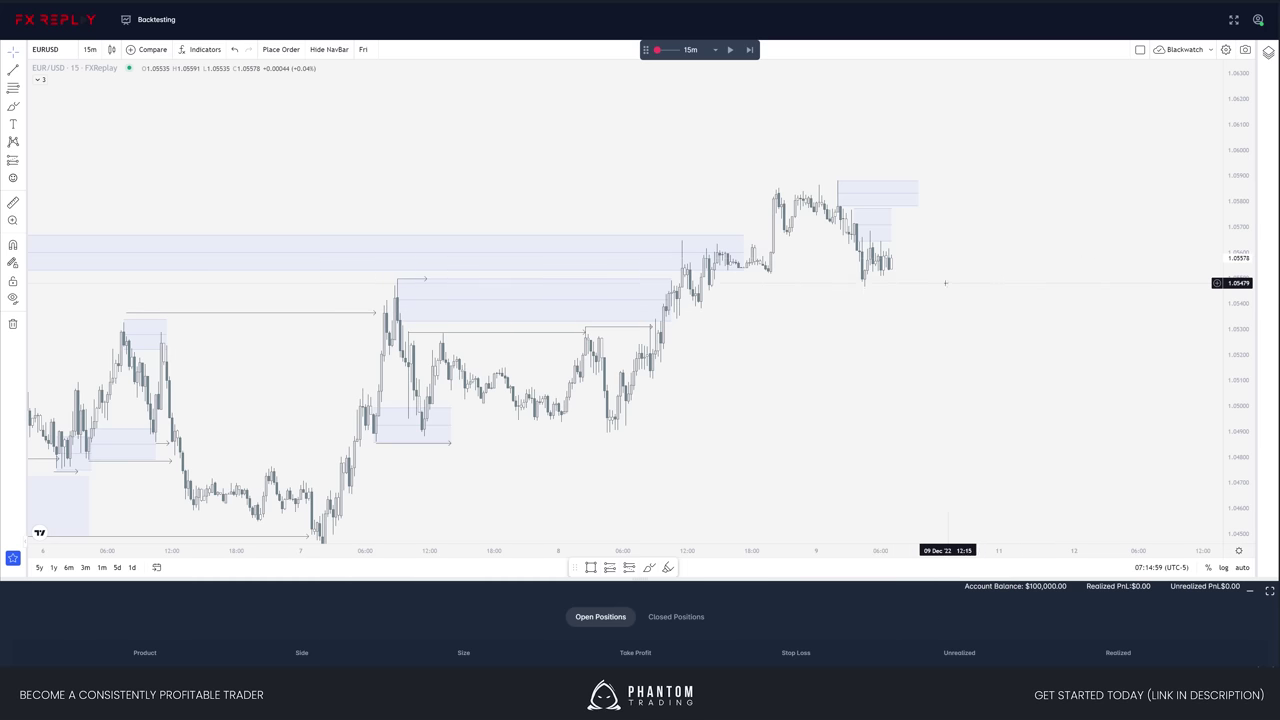
left_click_drag(944, 283, 913, 283)
key("shift+Right")
key("shift+Right")
key("shift+Right")
key("shift+Right")
key("shift+Right")
key("shift+Right")
key("shift+Right")
key("shift+Right")
key("shift+Right")
key("shift+Right")
key("shift+Right")
key("shift+Right")
key("shift+Right")
key("shift+Right")
key("shift+Right")
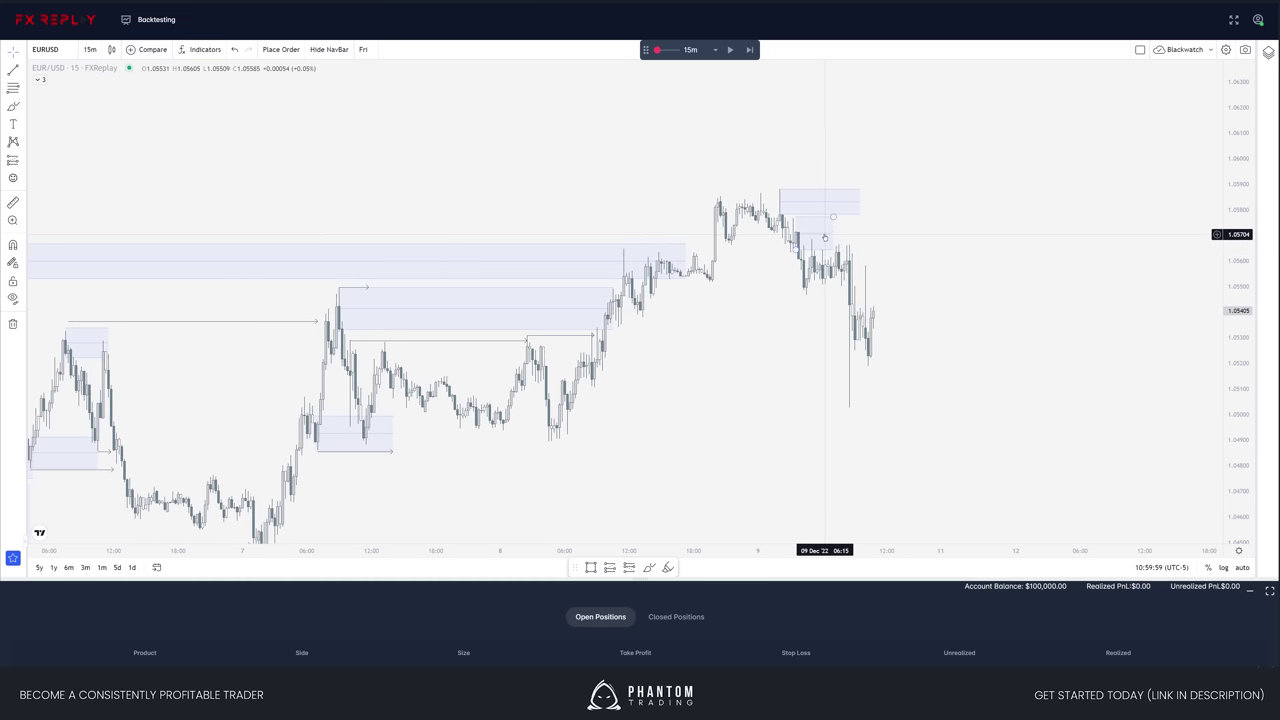
- Mark the break of the early 9 Dec low with a horizontal arrow line at about 1.0547
left_click(795, 249)
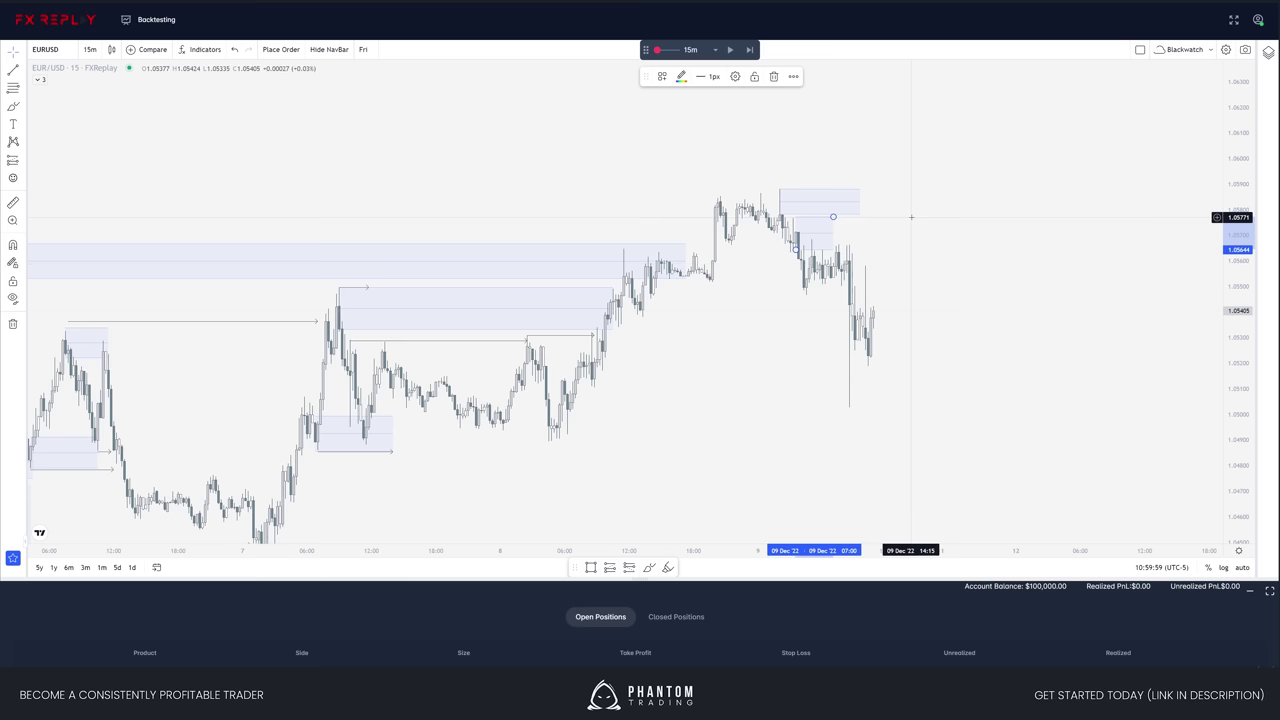
key("alt+t")
left_click(807, 295)
left_click(860, 295)
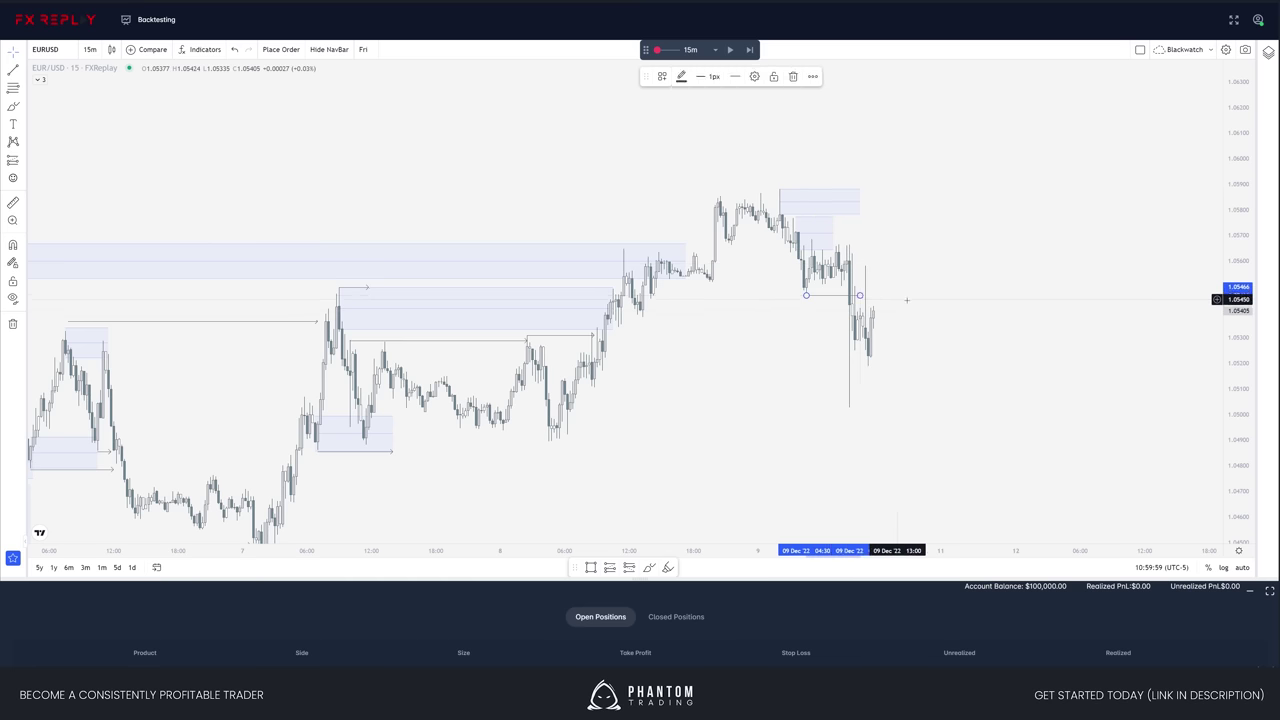
- Advance the replay by 15-minute candles to about 12:00 on 9 Dec
left_click_drag(904, 300, 907, 301)
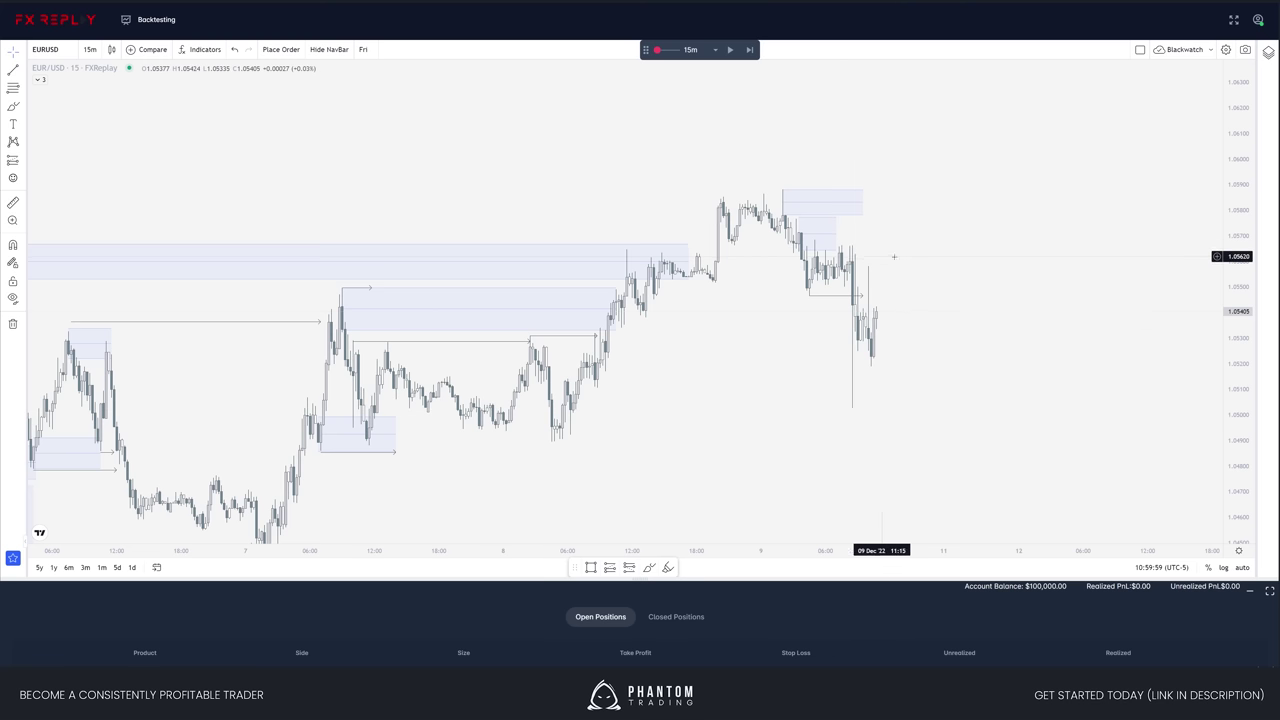
mouse_move(903, 282)
left_mouse_down()
mouse_move(972, 276)
mouse_move(926, 275)
left_mouse_up()
key("shift+Right")
key("shift+Right")
key("shift+Right")
key("shift+Right")
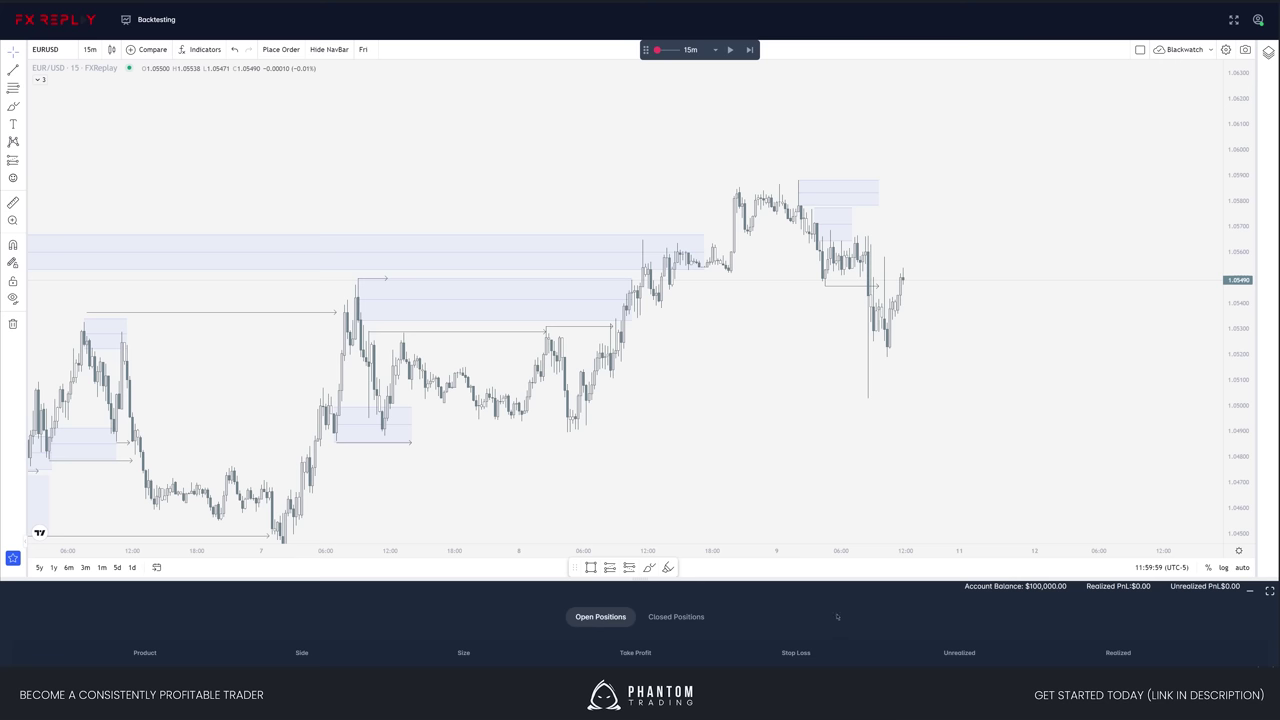
- Advance the replay by 15-minute candles to about 16:00 on 9 Dec
left_click_drag(926, 492, 824, 480)
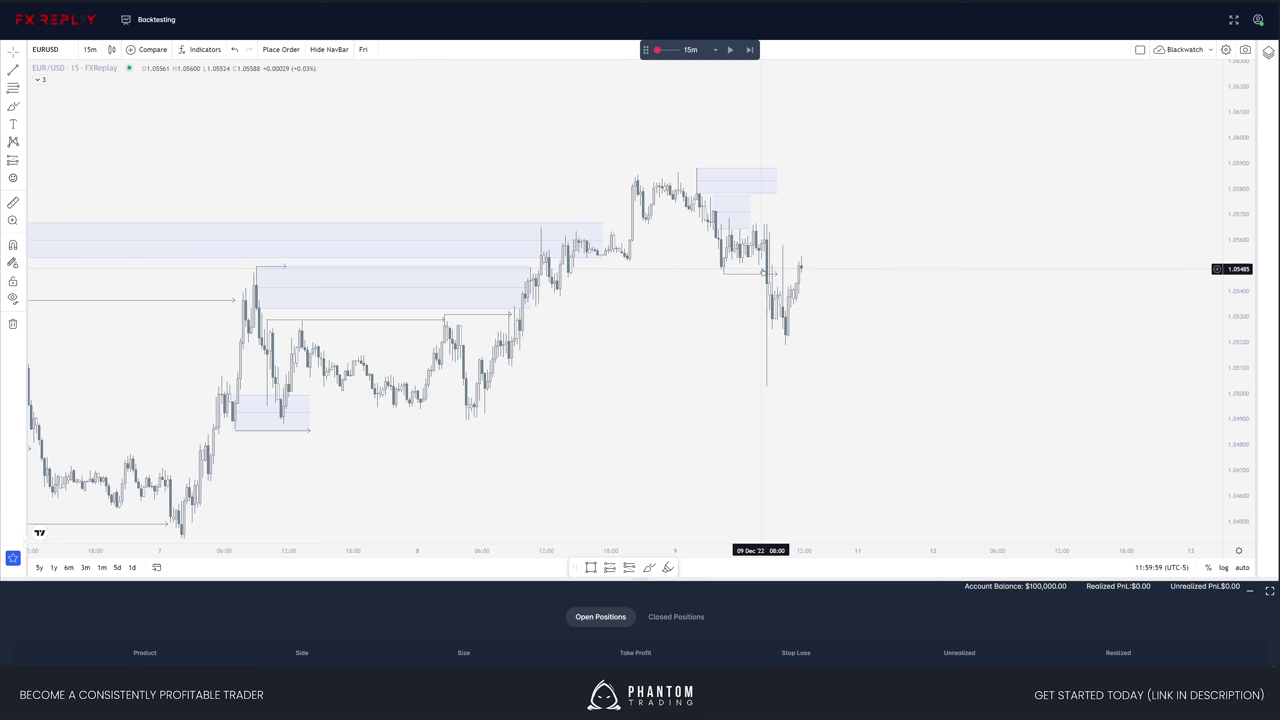
key("shift+Right")
key("shift+Right")
key("shift+Right")
key("shift+Right")
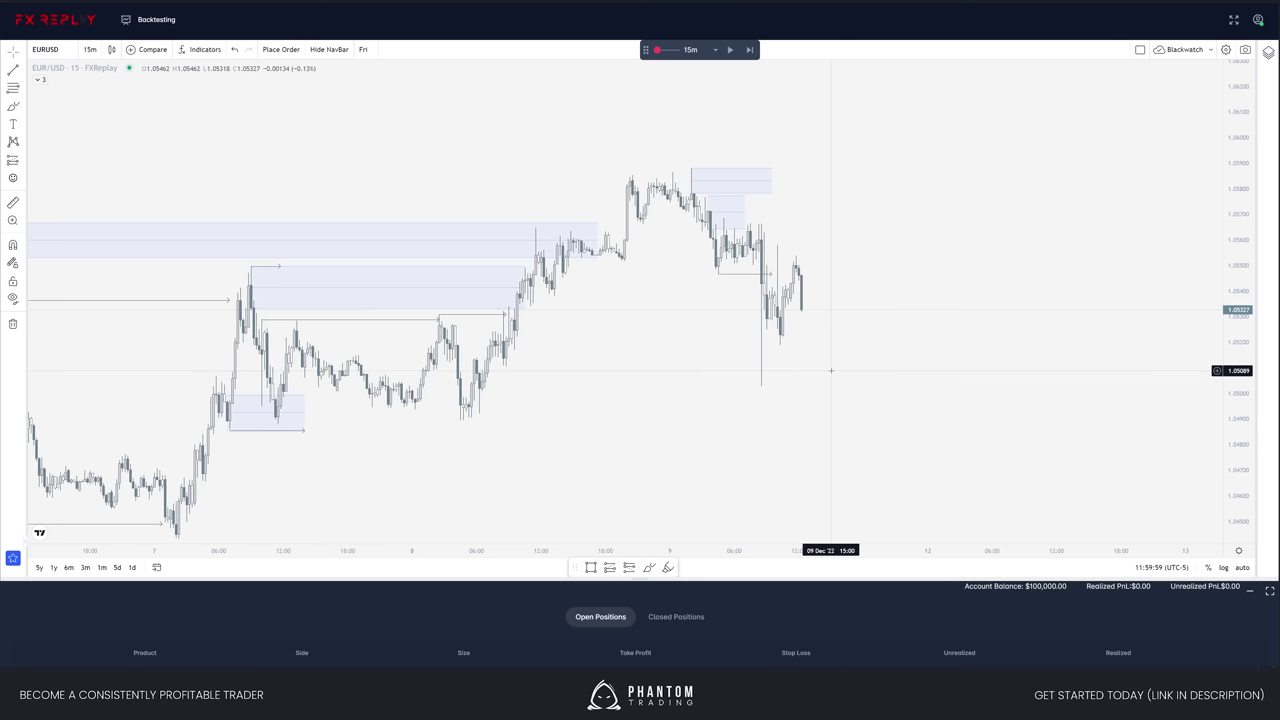
key("shift+Right")
key("shift+Right")
key("shift+Right")
key("shift+Right")
key("shift+Right")
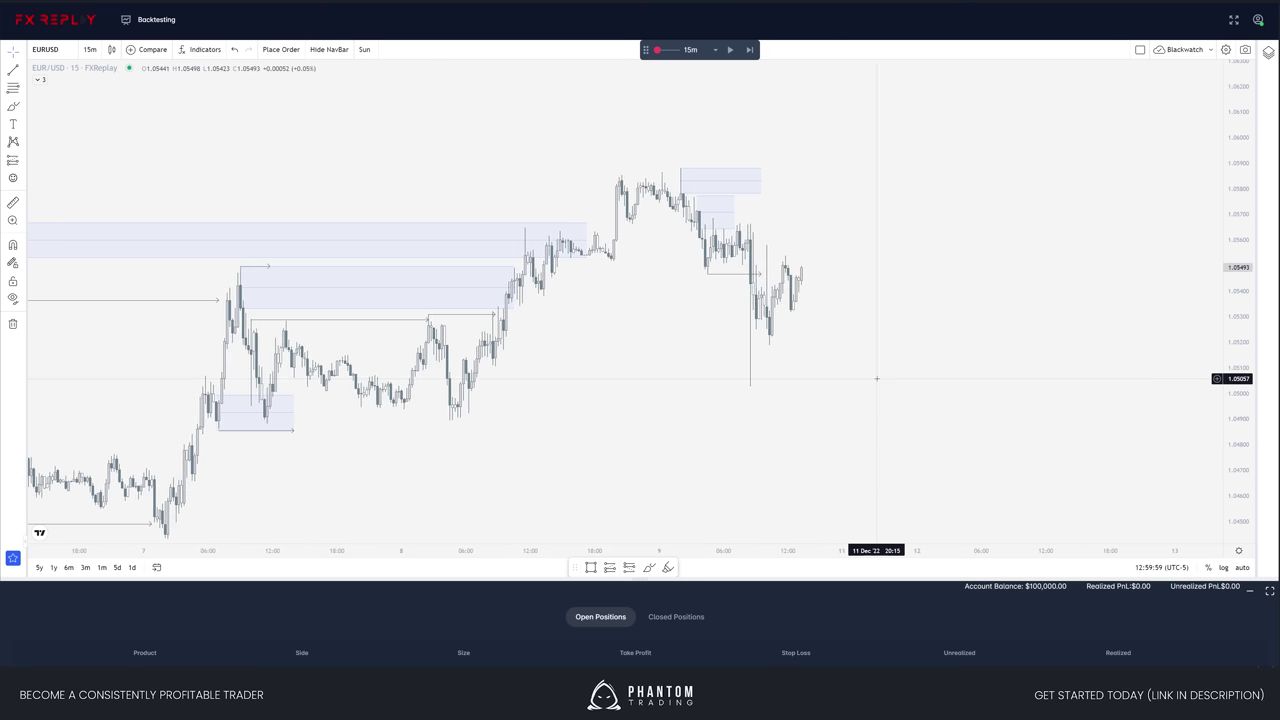
key("shift+Right")
key("shift+Right")
key("shift+Right")
key("shift+Right")
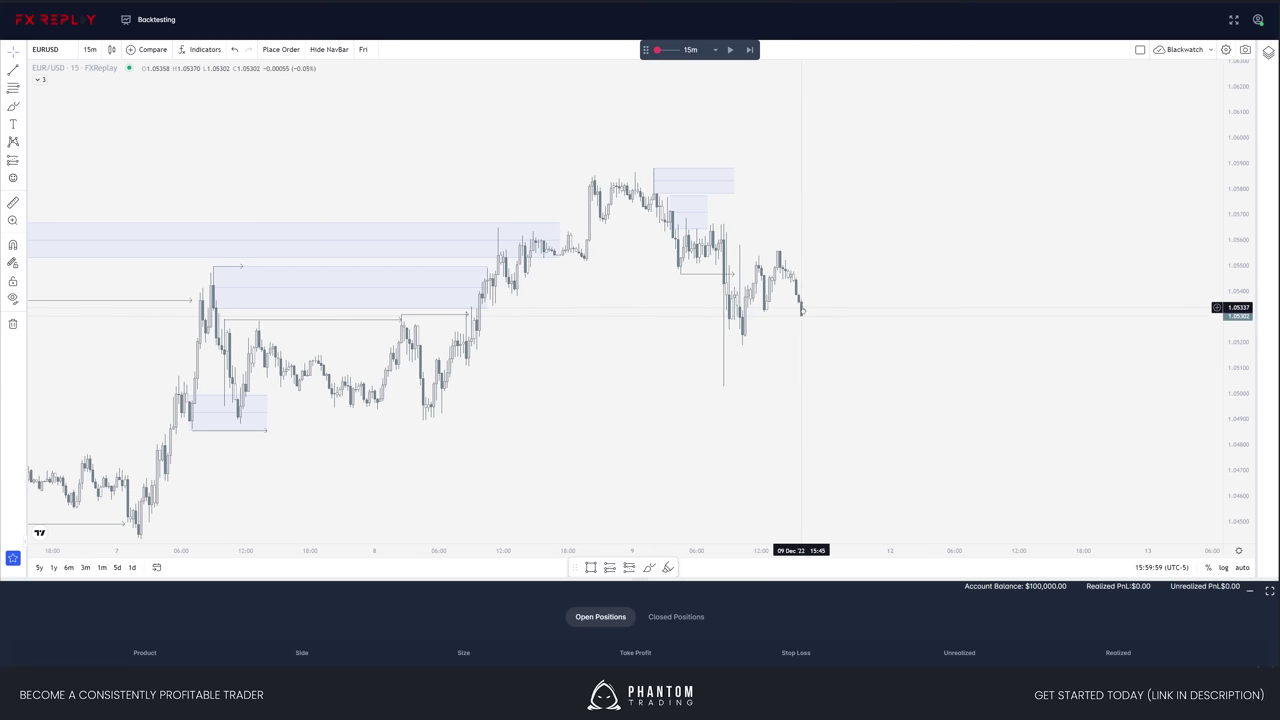
- Advance the replay by 15-minute candles across the weekend to about 02:15 on 12 Dec
key("shift+Right")
key("shift+Right")
key("shift+Right")
key("shift+Right")
key("shift+Right")
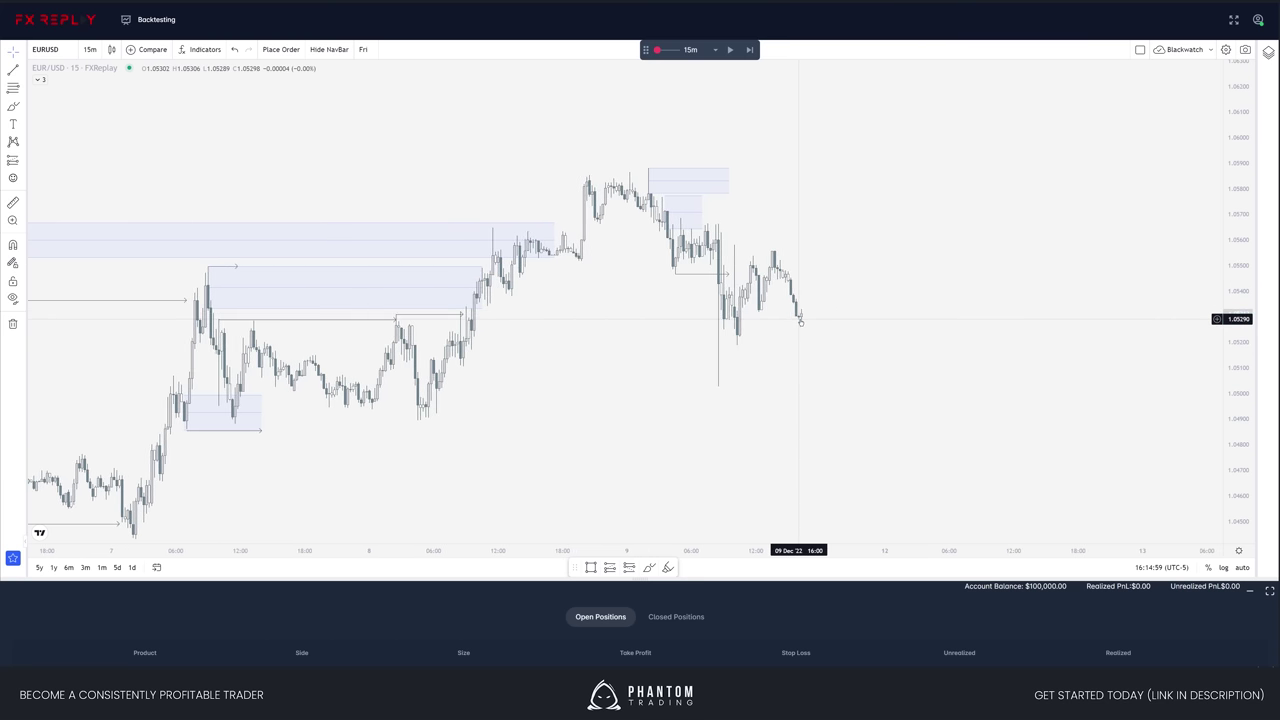
key("shift+Right")
key("shift+Right")
key("shift+Right")
key("shift+Right")
key("shift+Right")
key("shift+Right")
key("shift+Right")
key("shift+Right")
key("shift+Right")
key("shift+Right")
key("shift+Right")
key("shift+Right")
key("shift+Right")
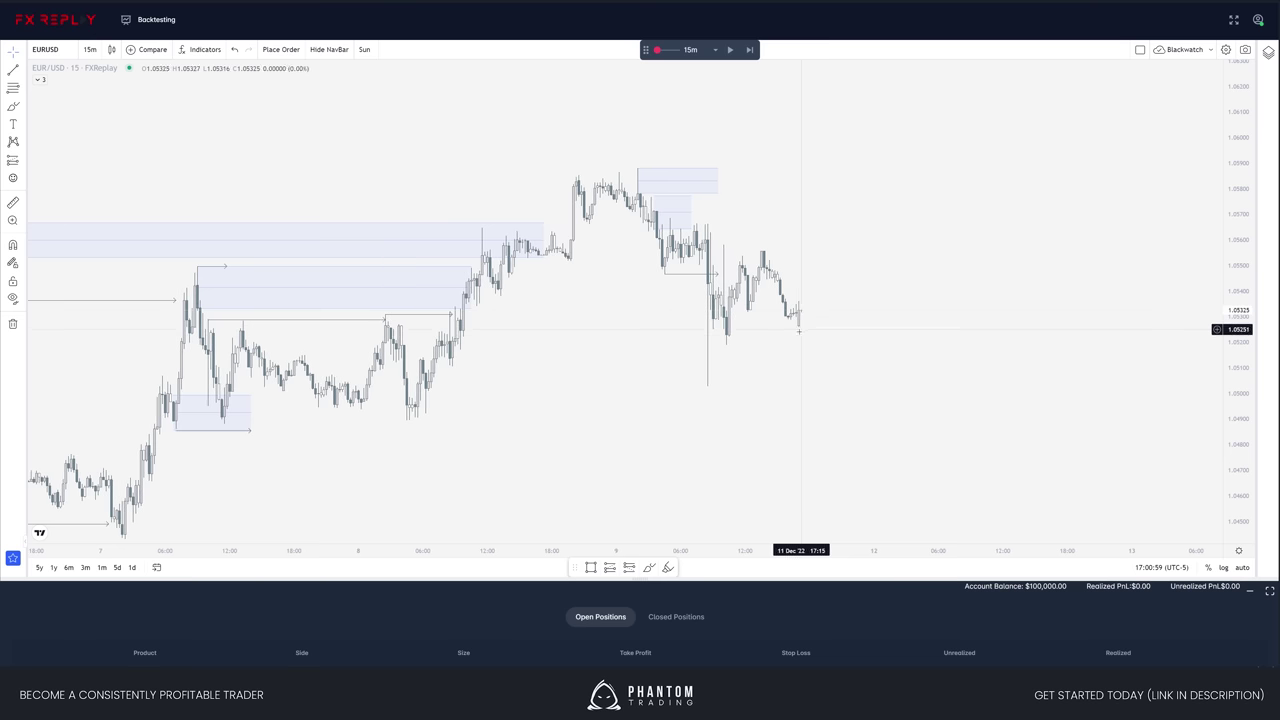
key("shift+Right")
key("shift+Right")
key("shift+Right")
key("shift+Right")
key("shift+Right")
key("shift+Right")
key("shift+Right")
key("shift+Right")
key("shift+Right")
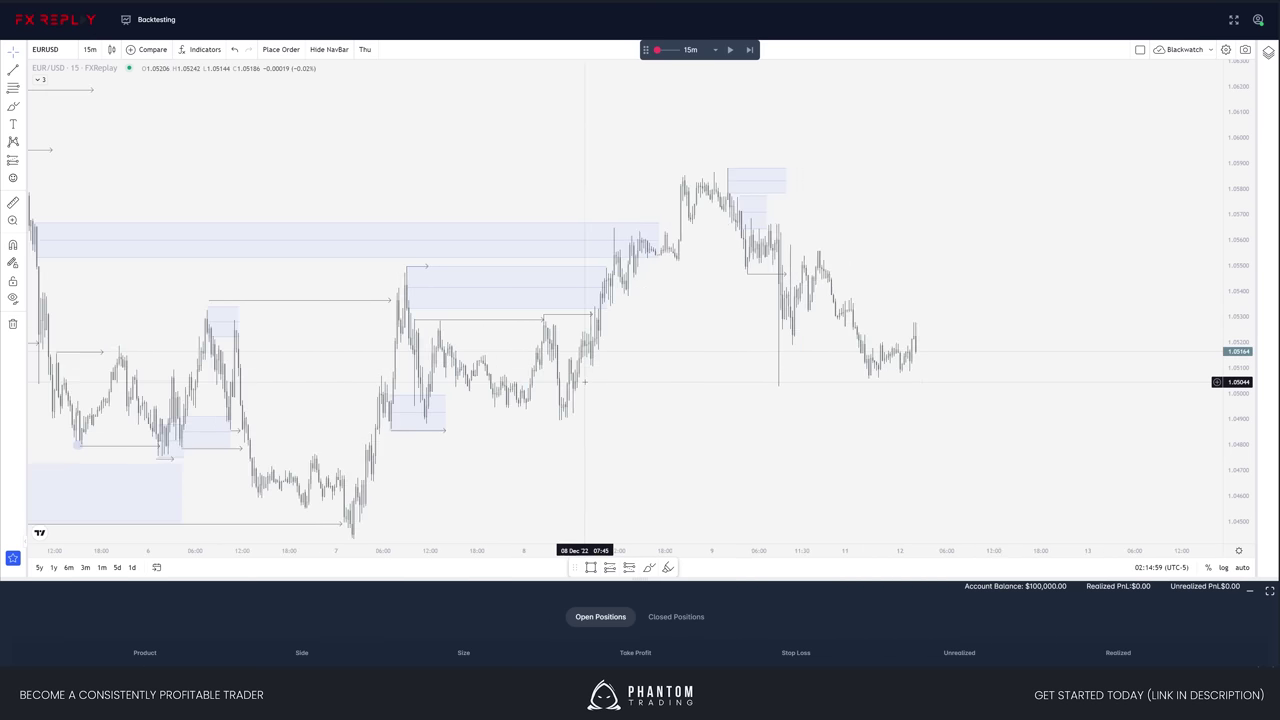
scroll(585, 382, "down", 4)
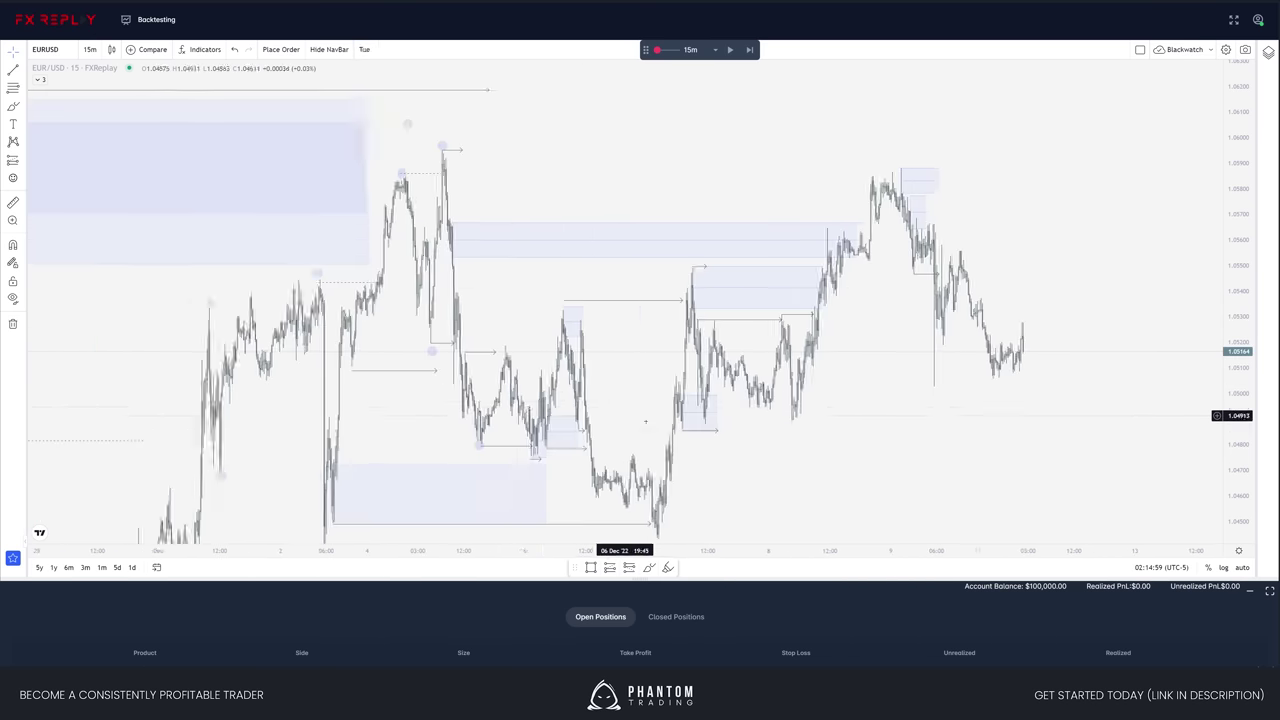
scroll(623, 414, "up", 5)
key("alt+t")
left_click(453, 423)
key("Escape")
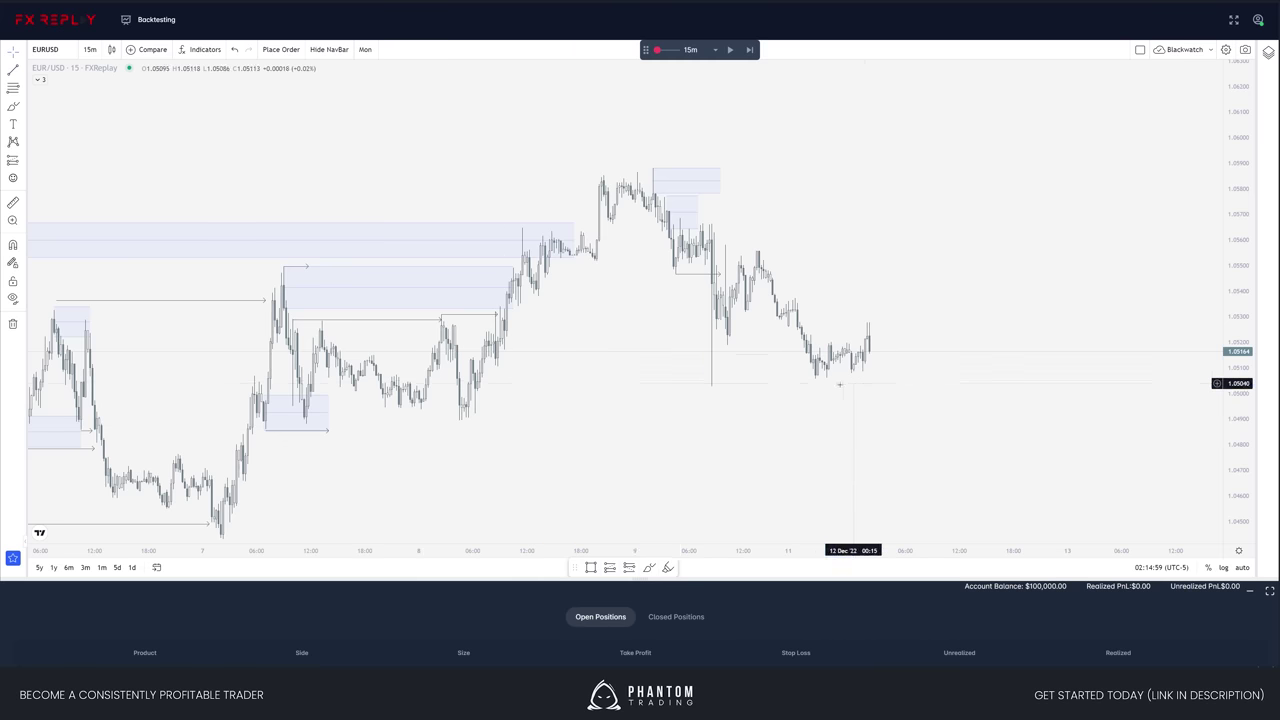
left_click(641, 161)
key("Escape")
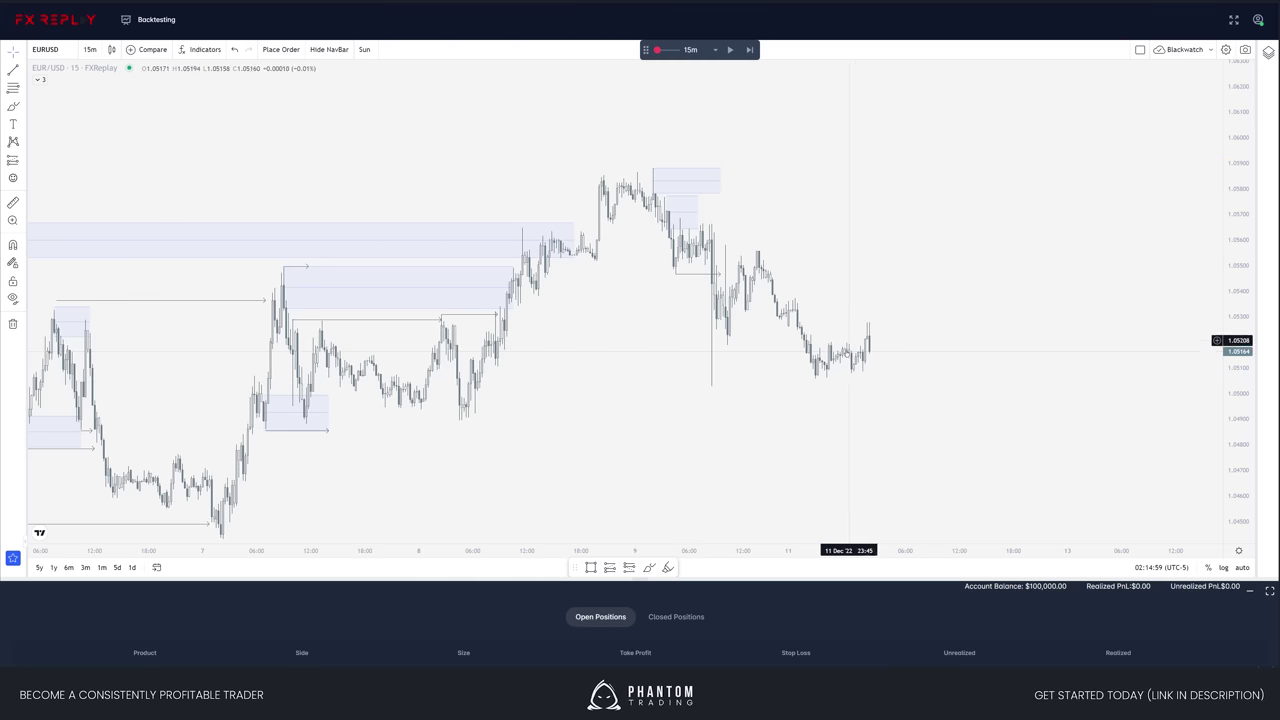
- Draw a supply zone from 9 Dec between about 1.0547 and 1.0556 and a demand zone from 8 Dec between about 1.0489 and 1.0499
left_click_drag(756, 270, 918, 250)
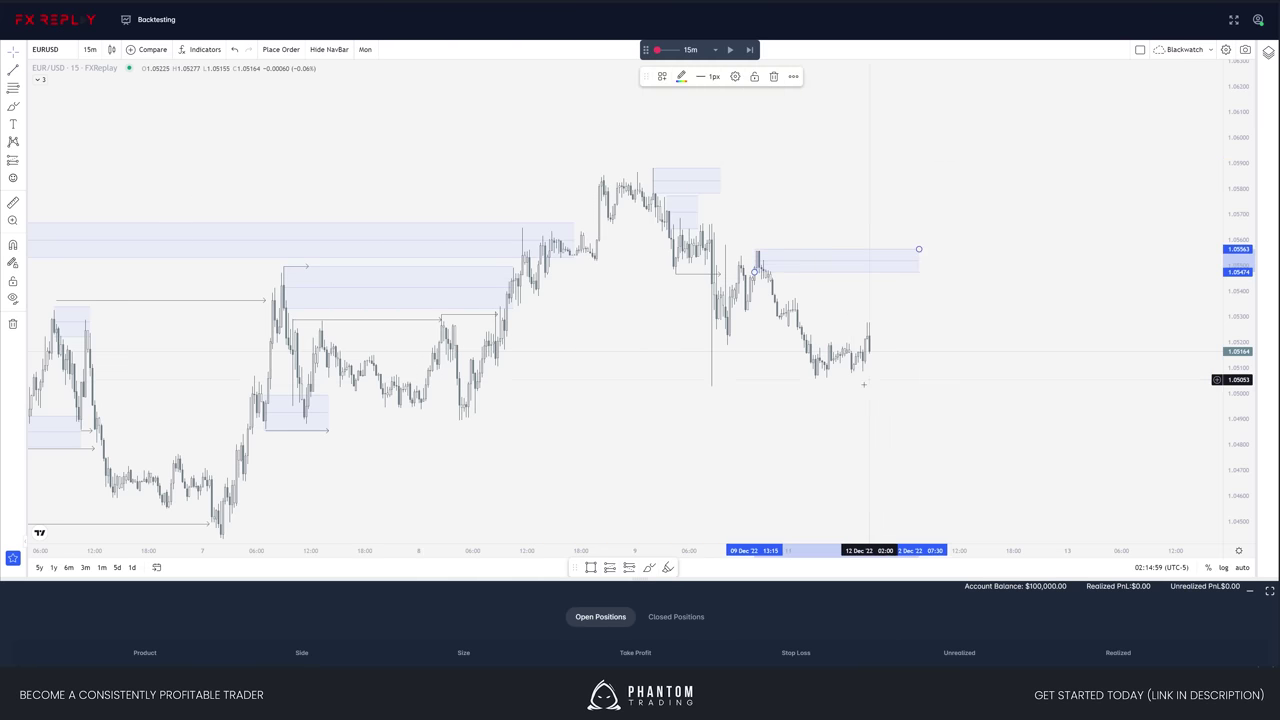
left_click_drag(462, 397, 952, 421)
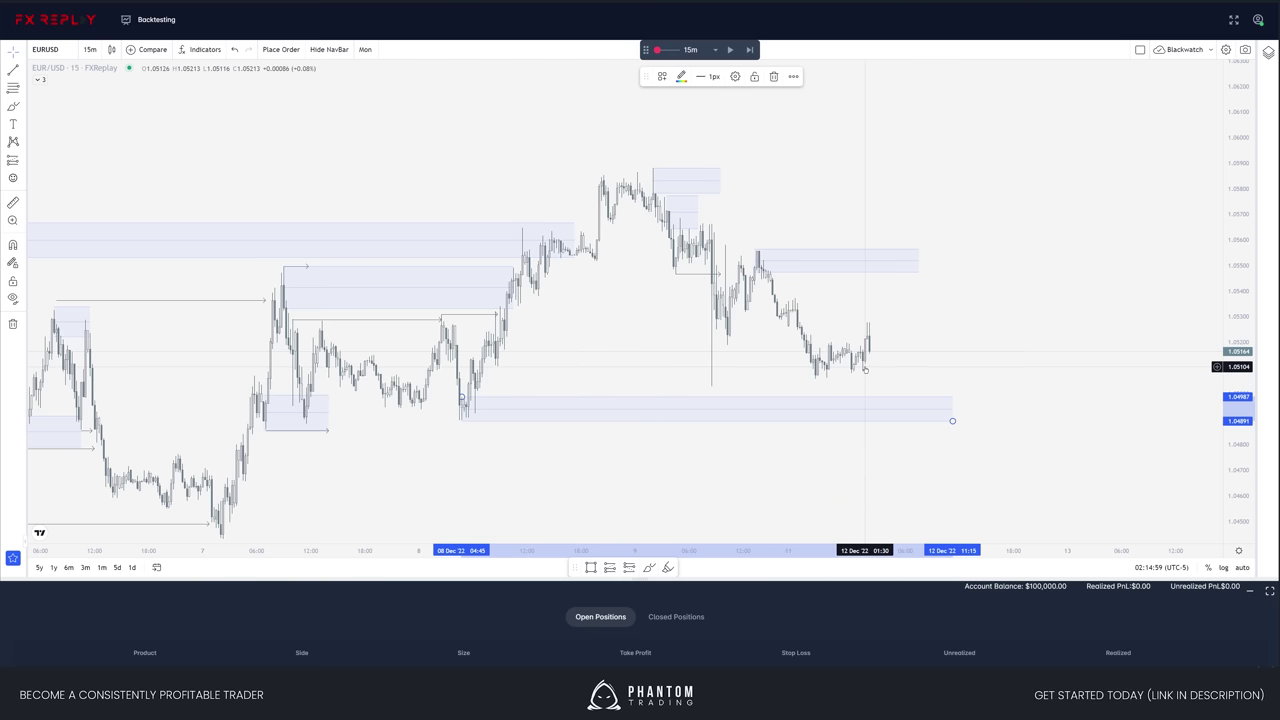
- Draw a second, overlapping demand zone from 8 Dec between about 1.0492 and 1.0503
left_click(472, 389)
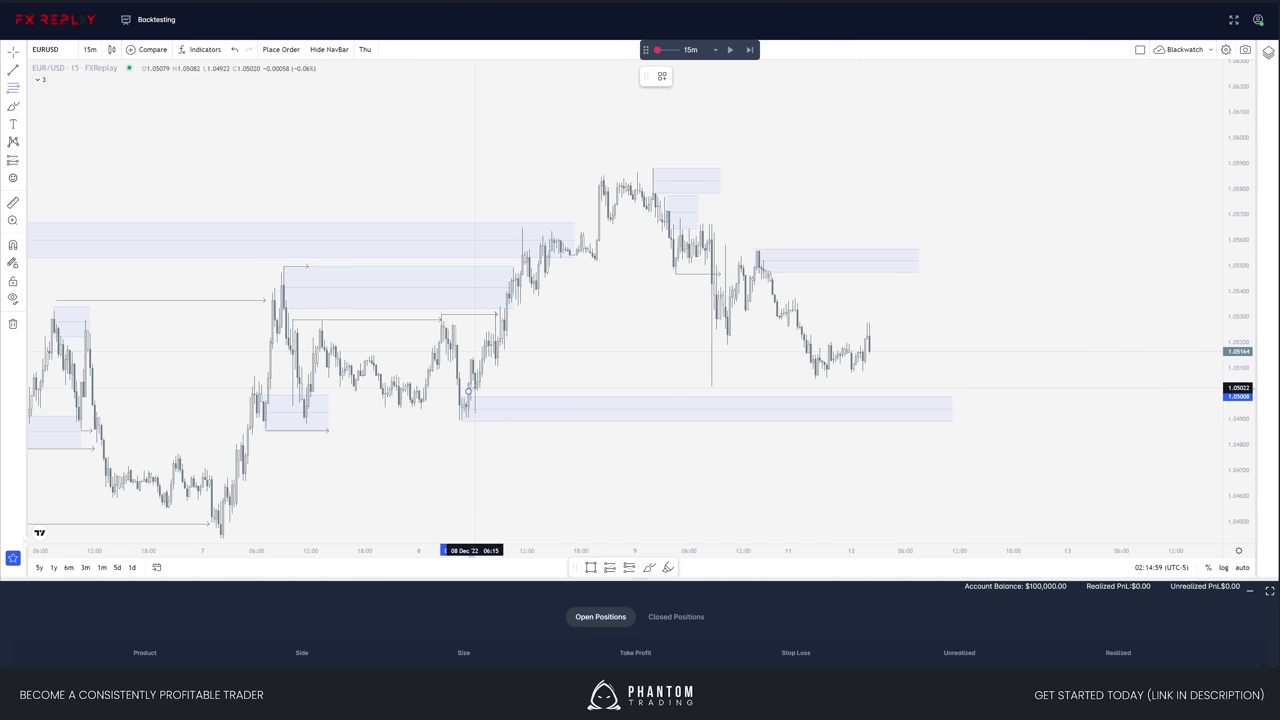
mouse_move(472, 386)
left_mouse_down()
mouse_move(738, 414)
mouse_move(711, 384)
mouse_move(857, 366)
mouse_move(876, 348)
left_mouse_up()
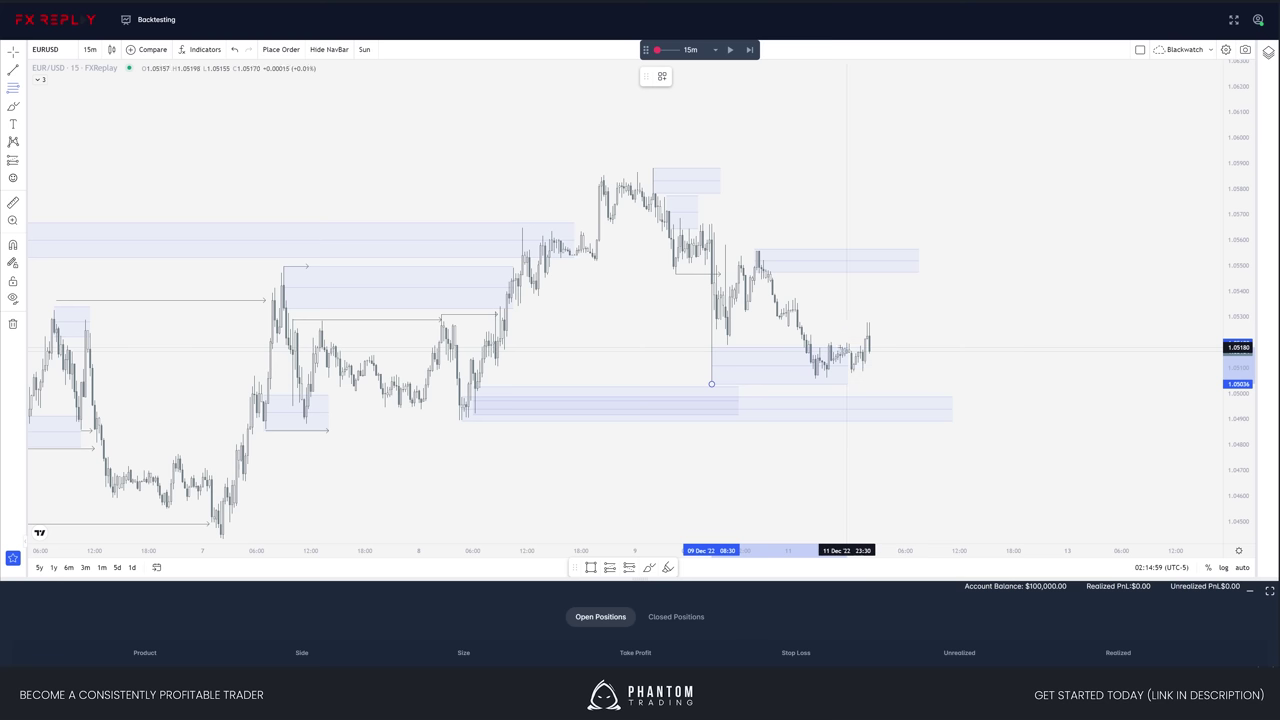
key("Escape")
- Draw two small overlapping demand zones at the 11 and 12 Dec lows, the first between about 1.0506 and 1.0512
left_click(815, 363)
left_click(859, 377)
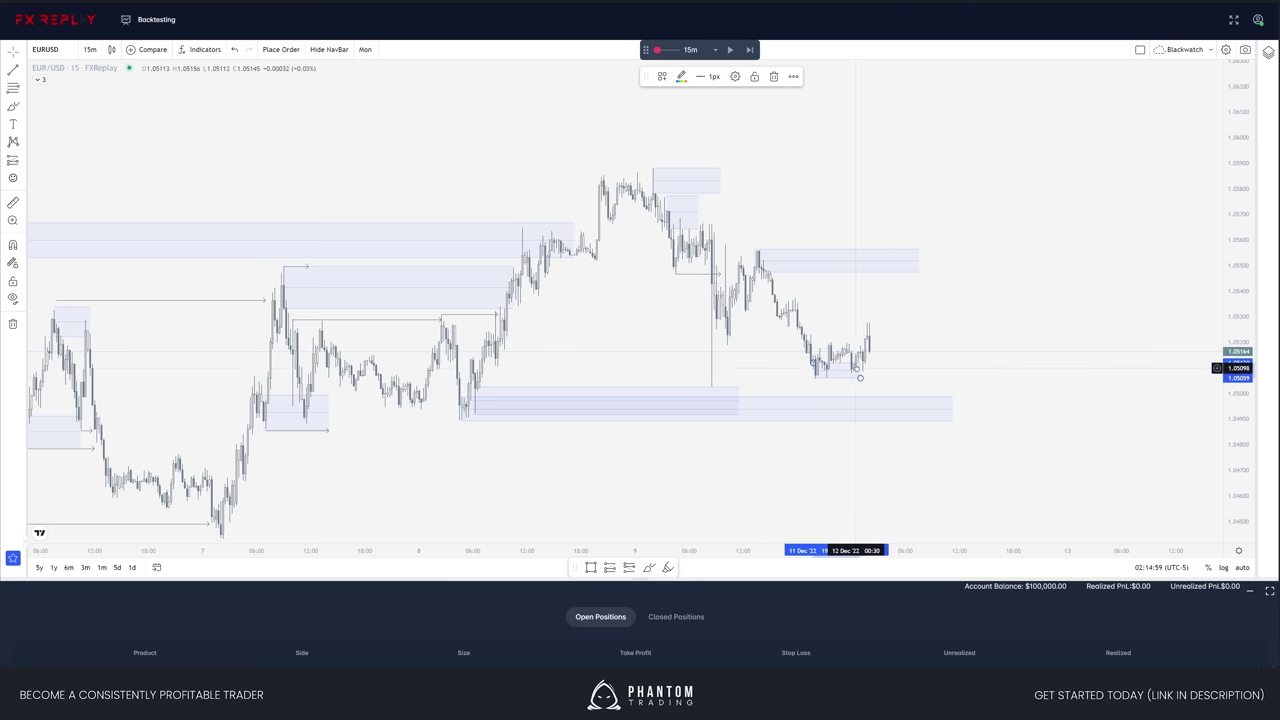
left_click(854, 355)
left_click(870, 372)
left_click(889, 371)
- Place a long position on the 12 Dec candles with entry at about 1.0515 and stop at about 1.0506
left_click_drag(923, 363, 921, 363)
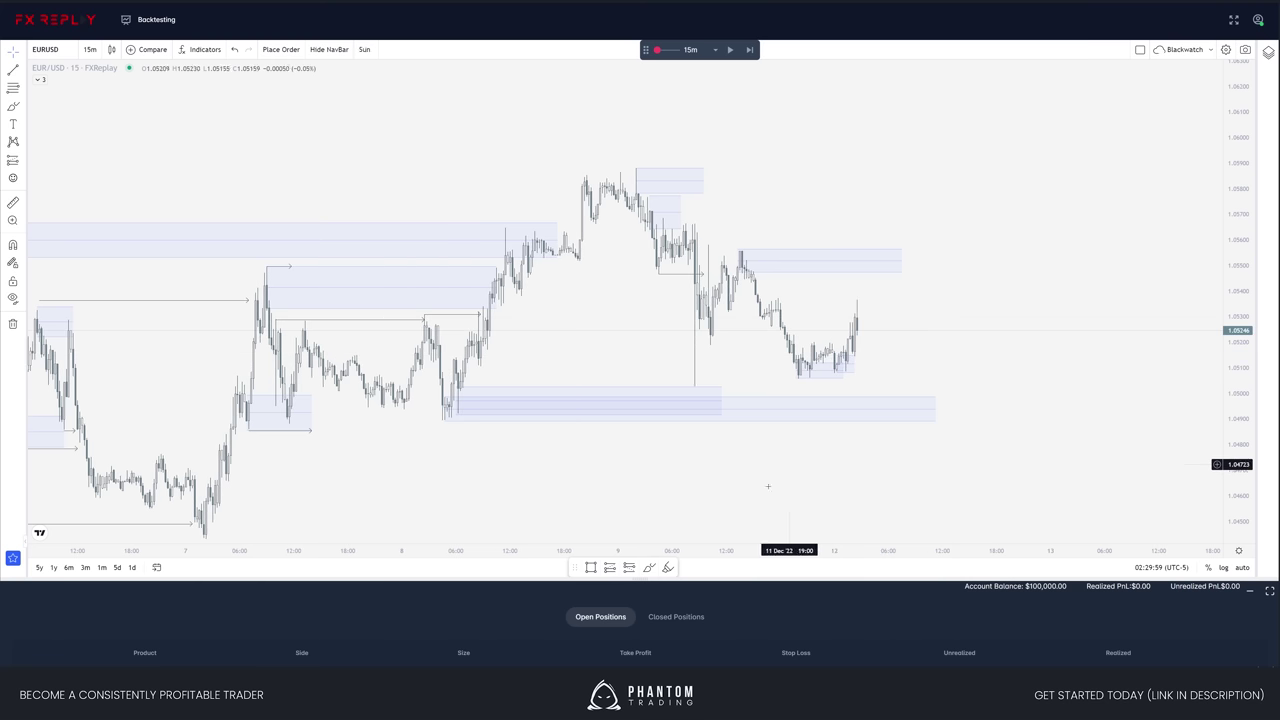
left_click(852, 355)
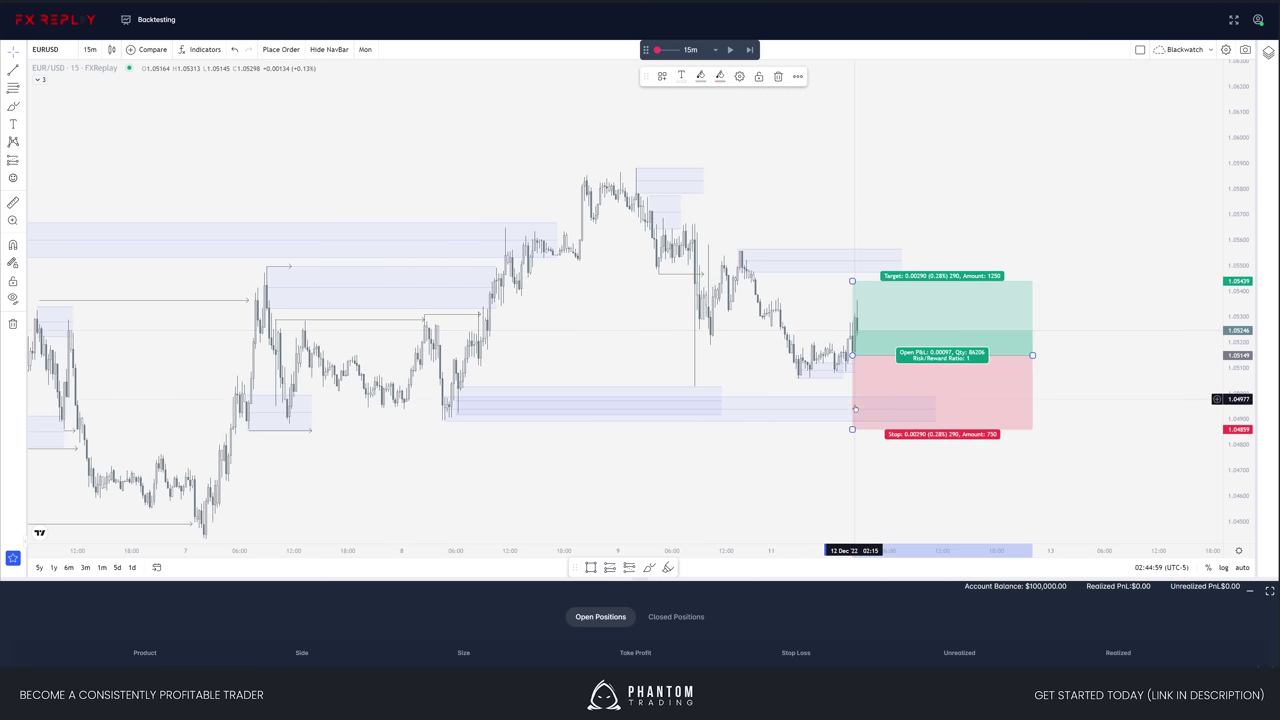
left_click_drag(852, 428, 852, 378)
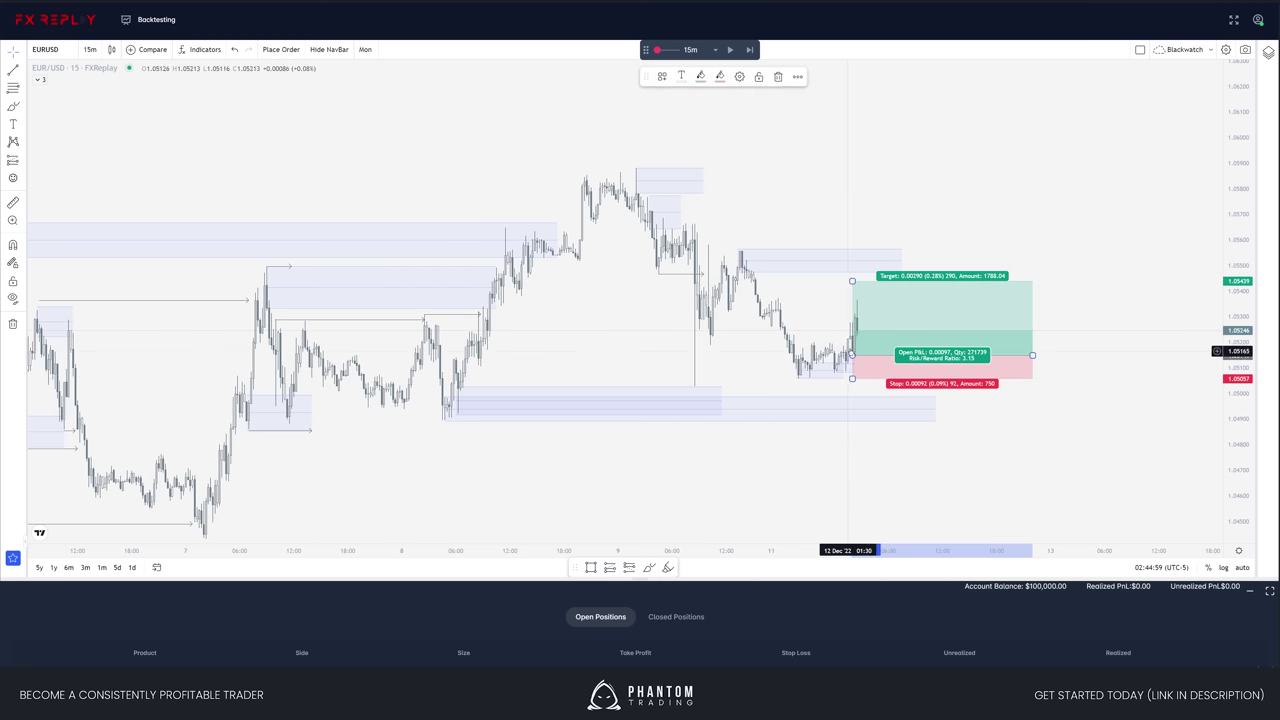
left_click(850, 322)
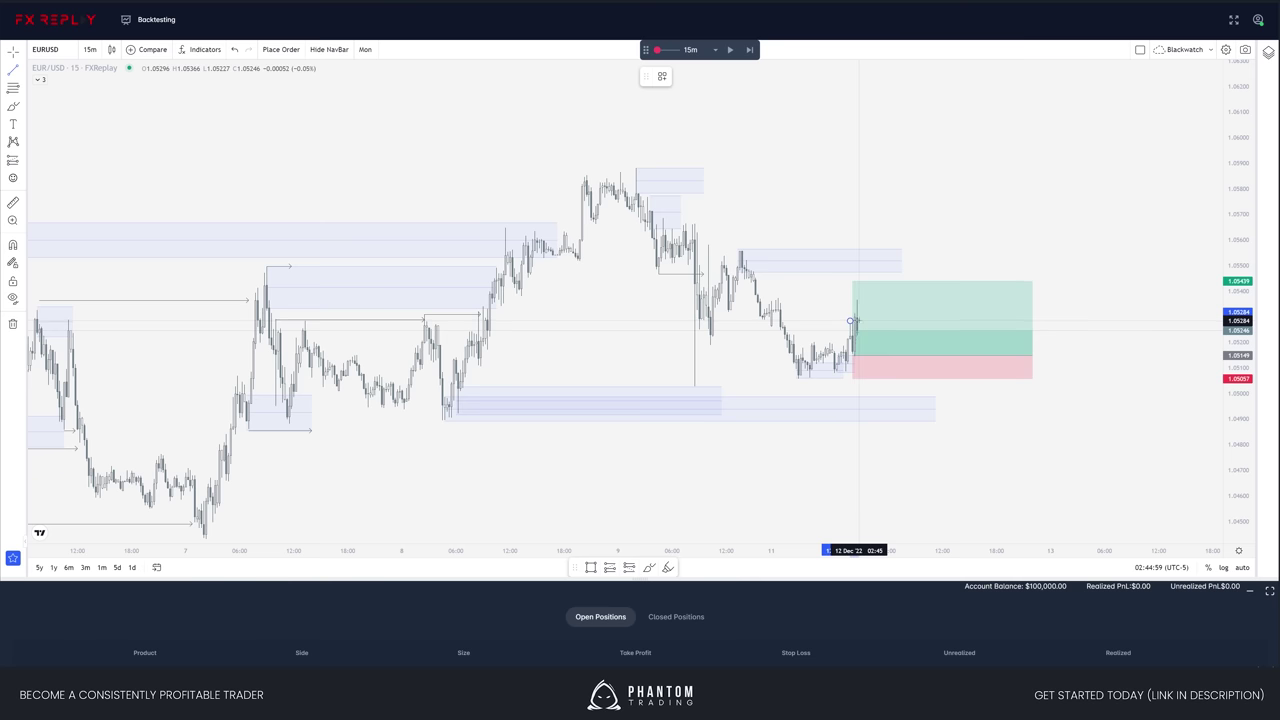
key("Escape")
- Advance the replay by 15-minute candles to about 04:00 on 12 Dec
key("shift+Right")
key("shift+Right")
key("shift+Right")
key("shift+Right")
key("shift+Right")
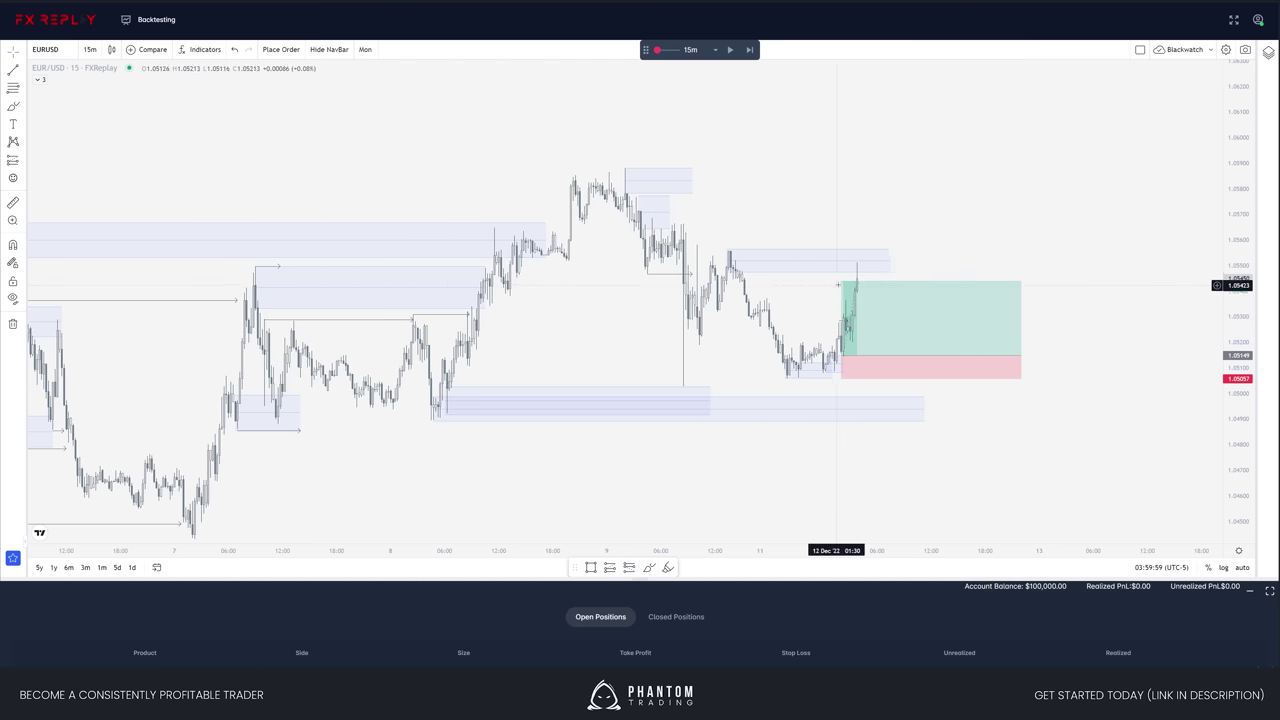
- Set the long position's target to about 1.0547 at the supply zone's lower edge and delete the position drawing
left_click_drag(839, 275, 840, 271)
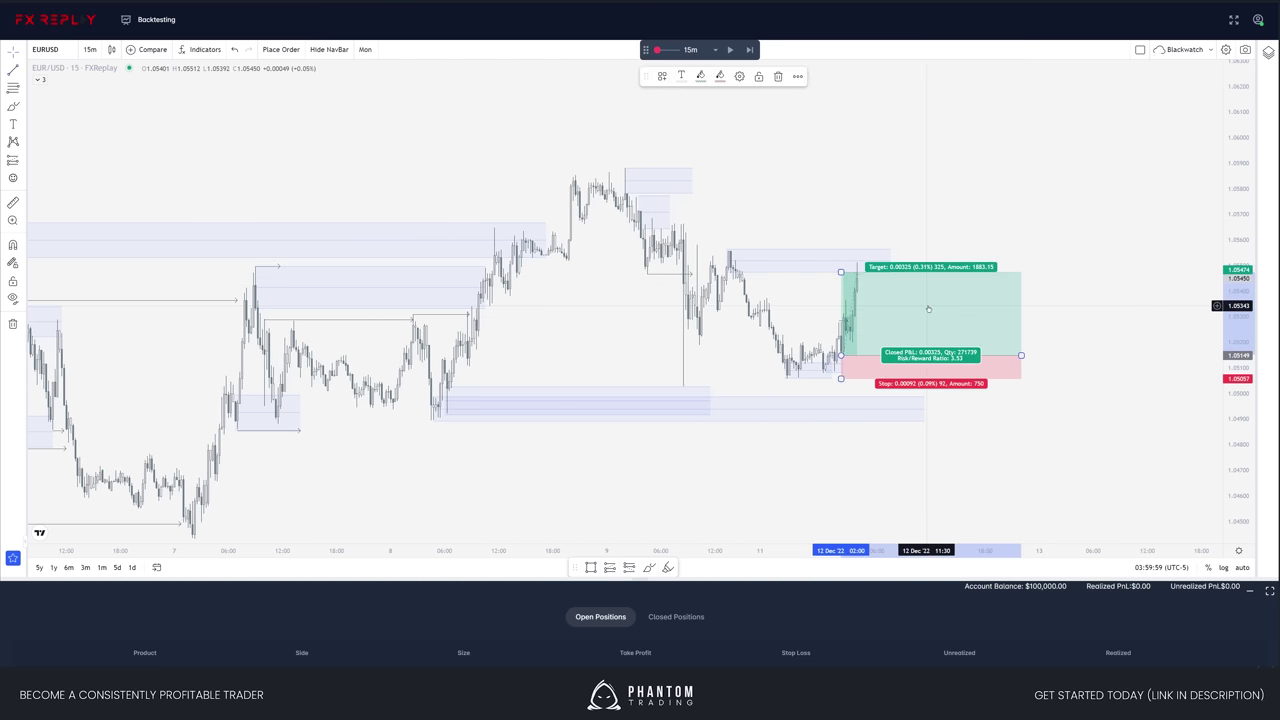
key("Delete")
- Advance the replay by 15-minute candles to about 05:45 on 12 Dec
key("shift+Right")
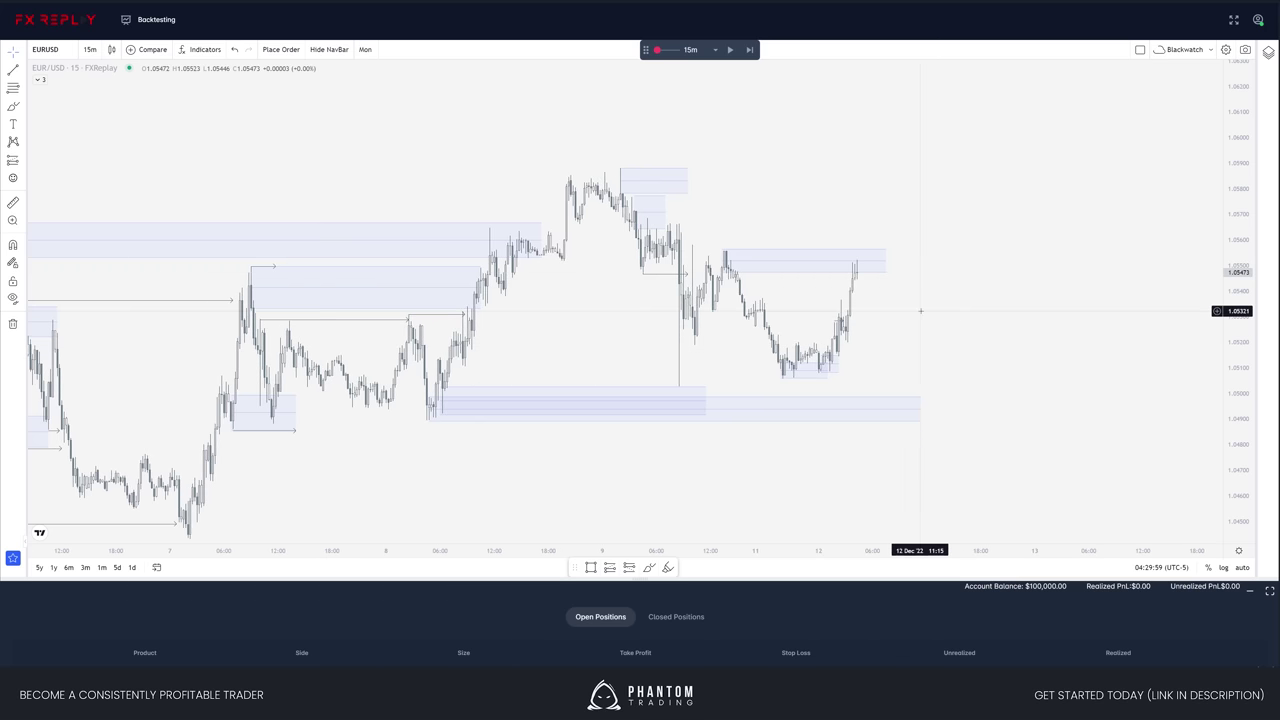
key("shift+Right")
key("shift+Right")
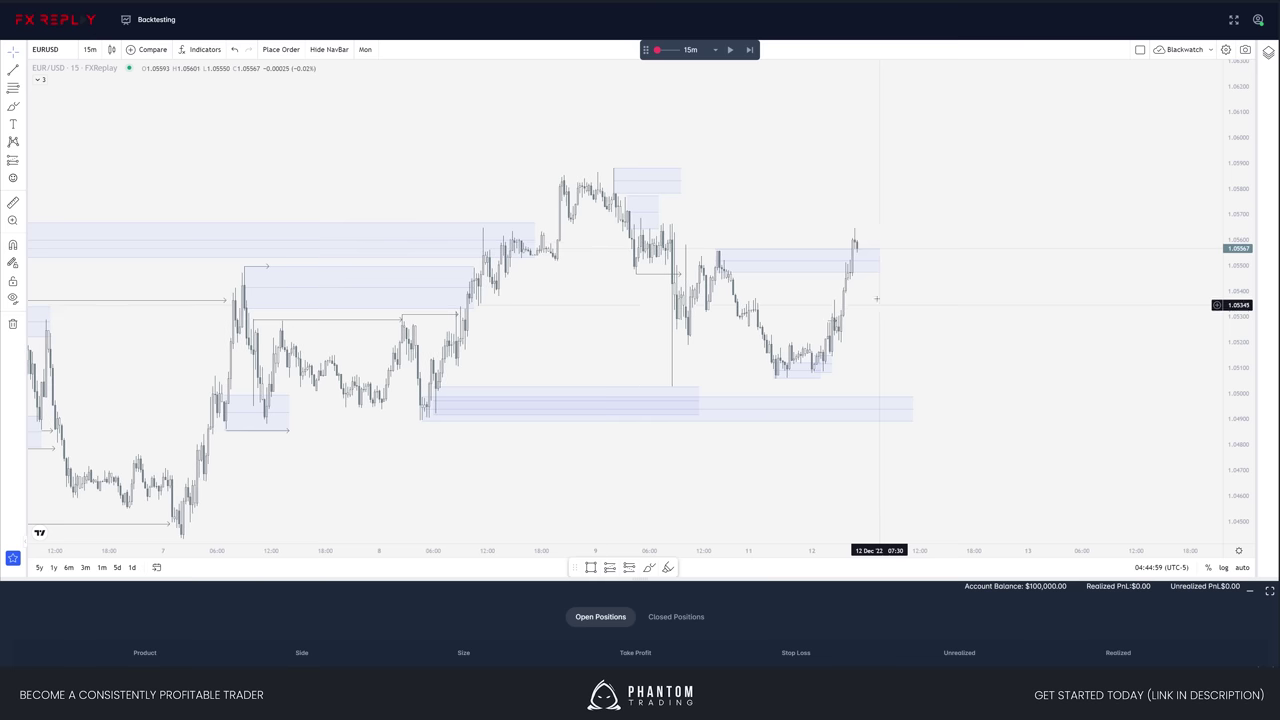
key("shift+Right")
key("shift+Right")
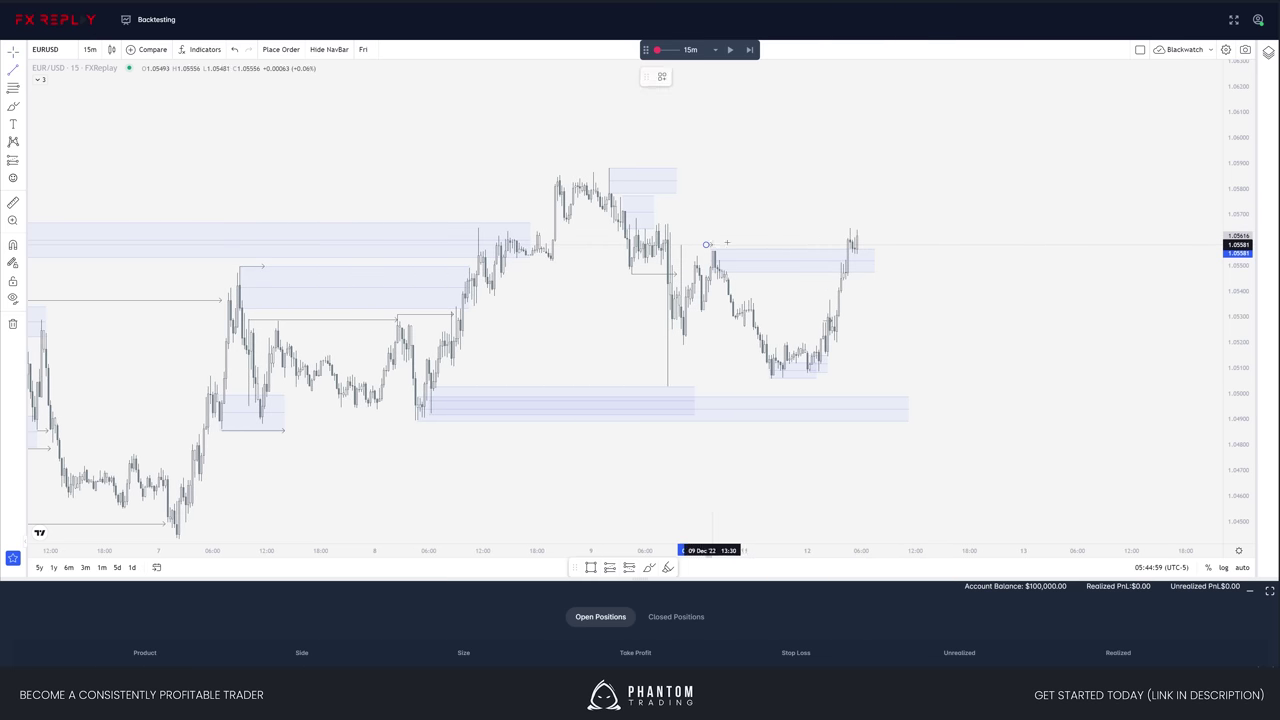
- Mark the break of the 9 Dec afternoon high with an arrow line and extend the 1.0564–1.0577 supply zone to about 09:15 on 12 Dec
left_click(822, 244)
left_click_drag(652, 197, 888, 197)
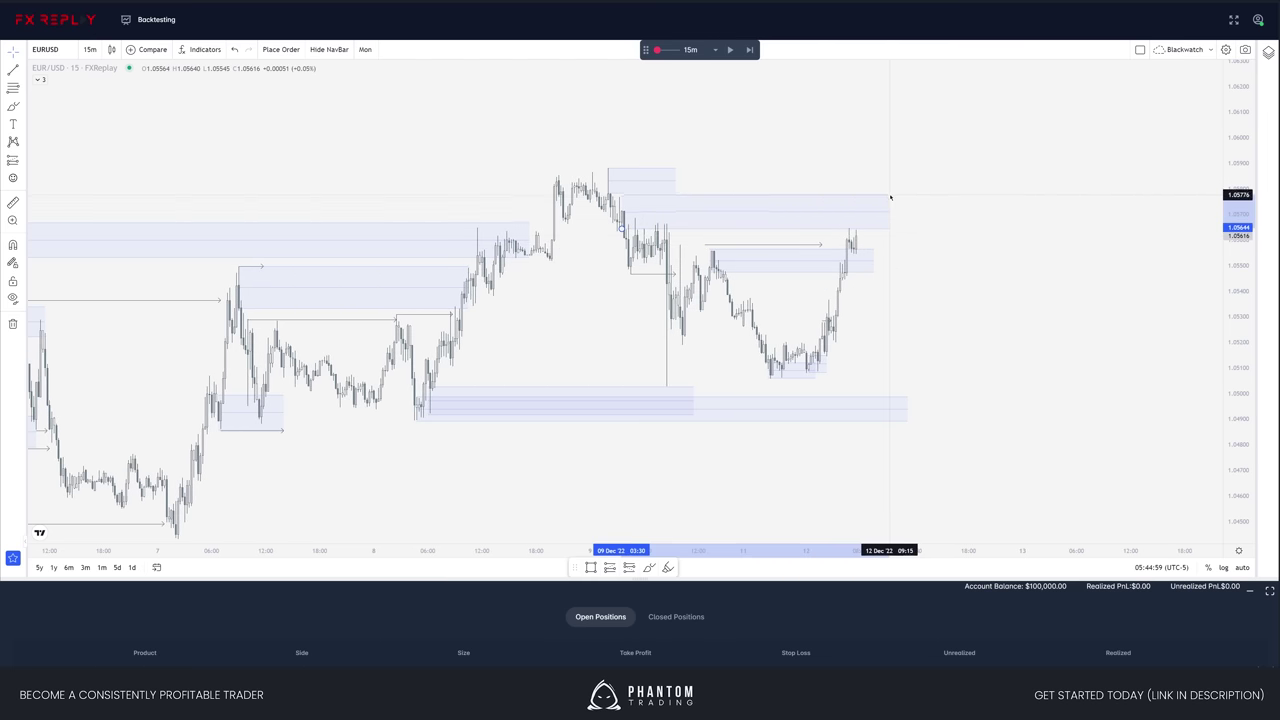
left_click(945, 212)
- Advance the replay by 15-minute candles to about 08:15 on 12 Dec
key("shift+Right")
key("shift+Right")
key("shift+Right")
key("shift+Right")
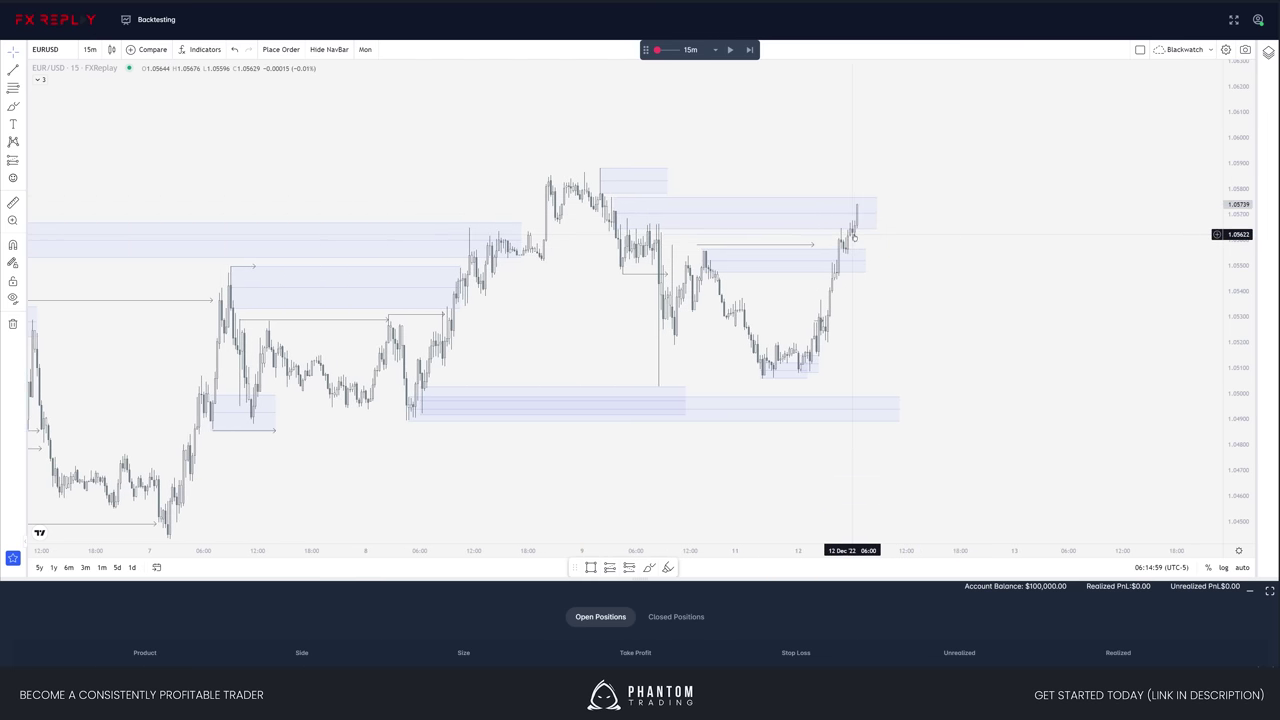
key("shift+Right")
key("shift+Right")
key("shift+Right")
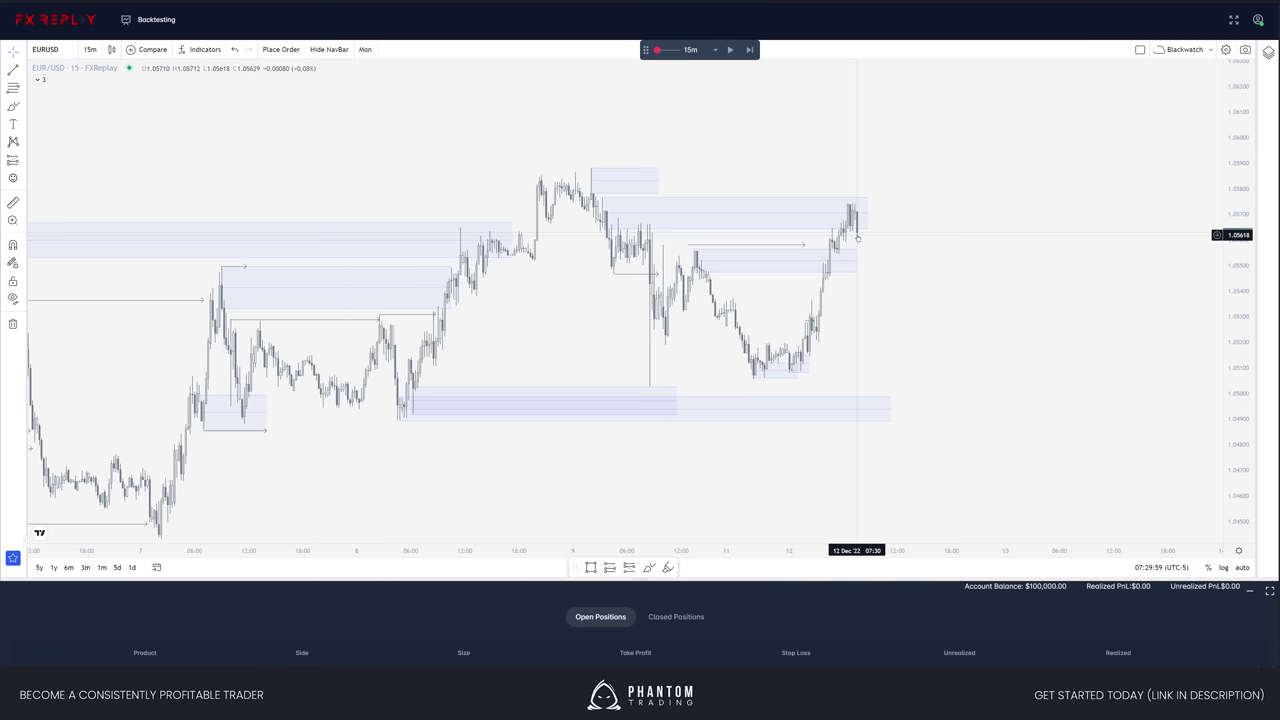
key("shift+Right")
key("shift+Right")
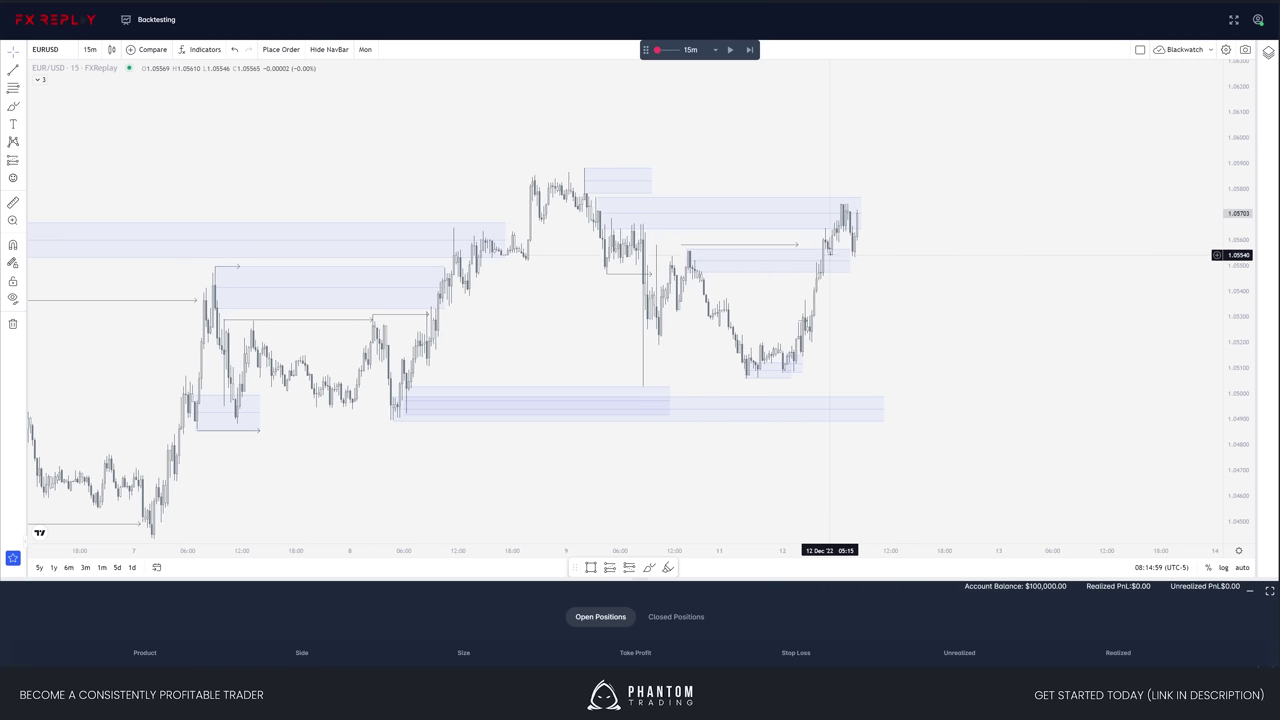
- Advance the replay by 15-minute candles to about 09:00 on 12 Dec
key("shift+Right")
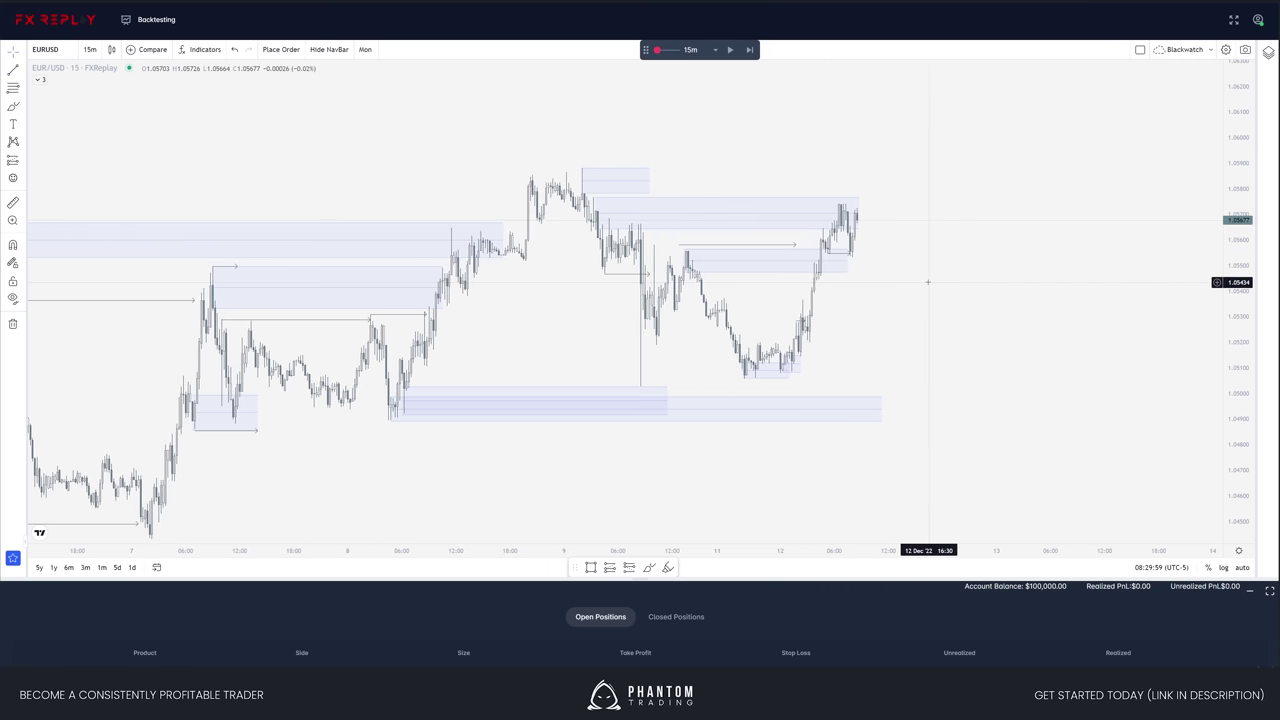
key("shift+Right")
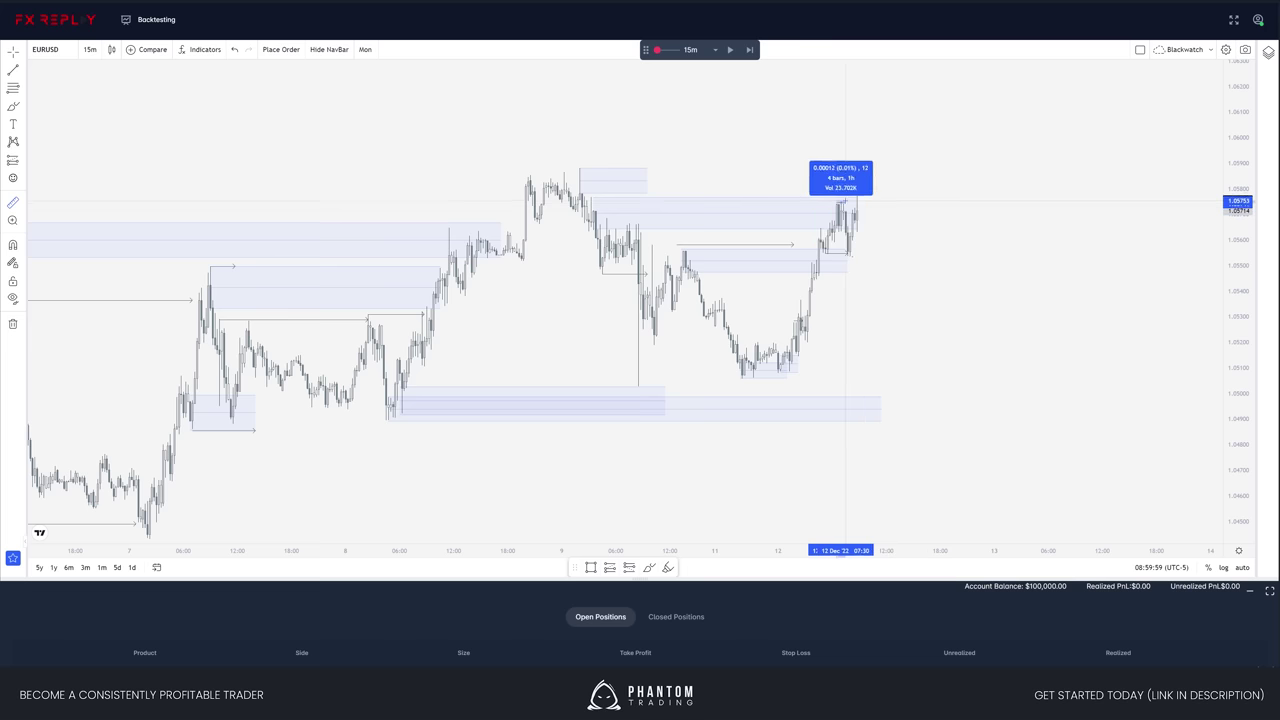
- Mark the 1.0577 high with an arrow line to about 08:45 on 12 Dec and extend the 1.0578–1.0588 supply zone to about 10:00
left_click_drag(591, 196, 838, 192)
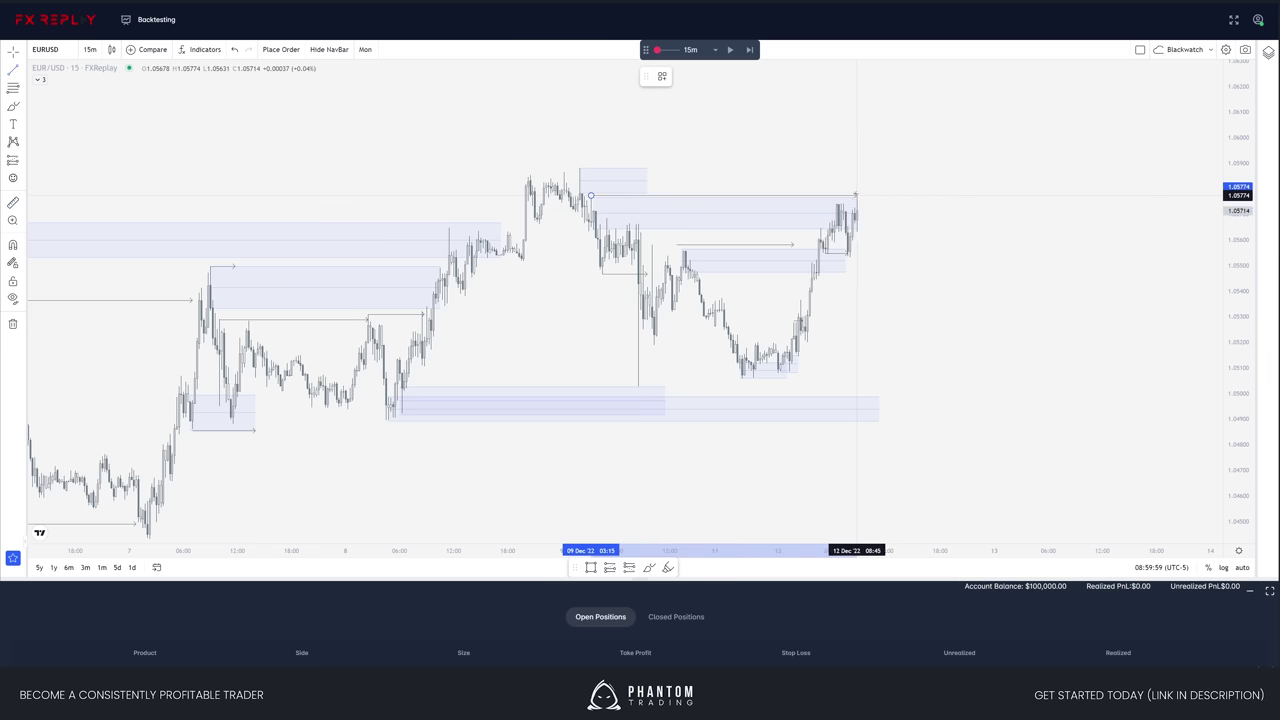
left_click(856, 195)
left_click_drag(646, 168, 869, 172)
- Review the price structure and marked zones on the 4h and daily charts and again on the 15-minute chart
scroll(1032, 290, "down", 4)
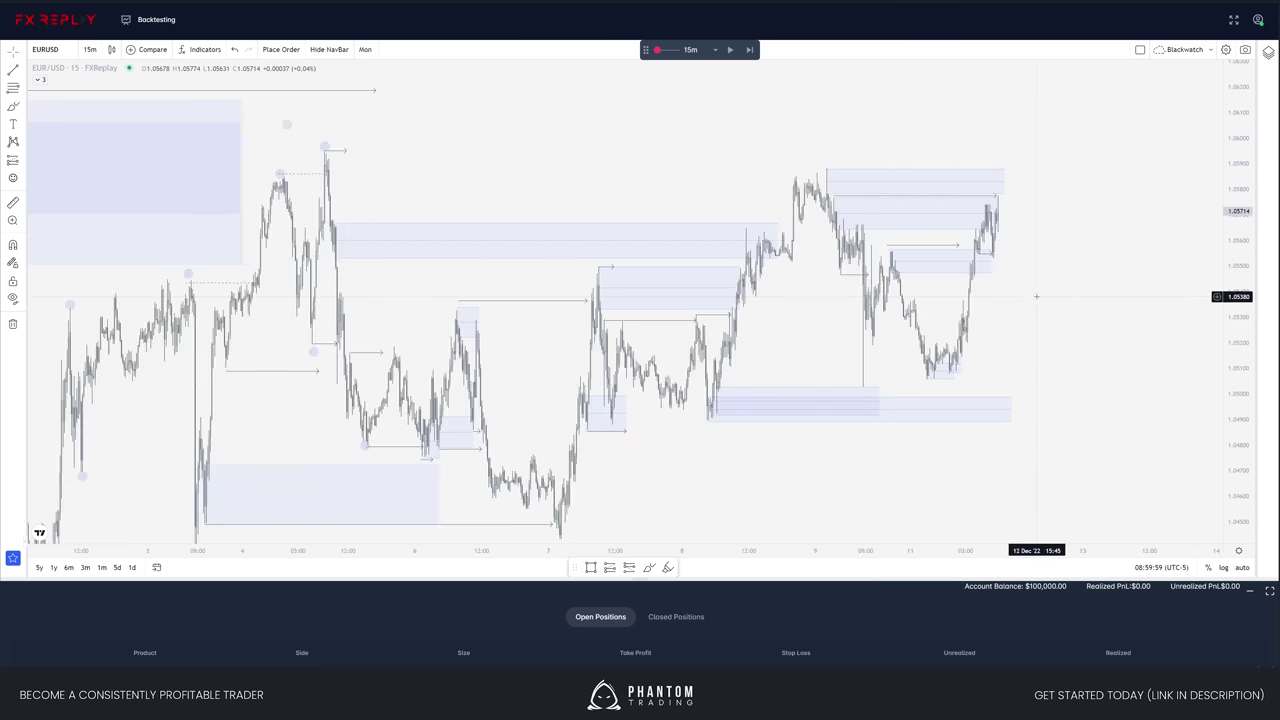
type("4h")
key("Return")
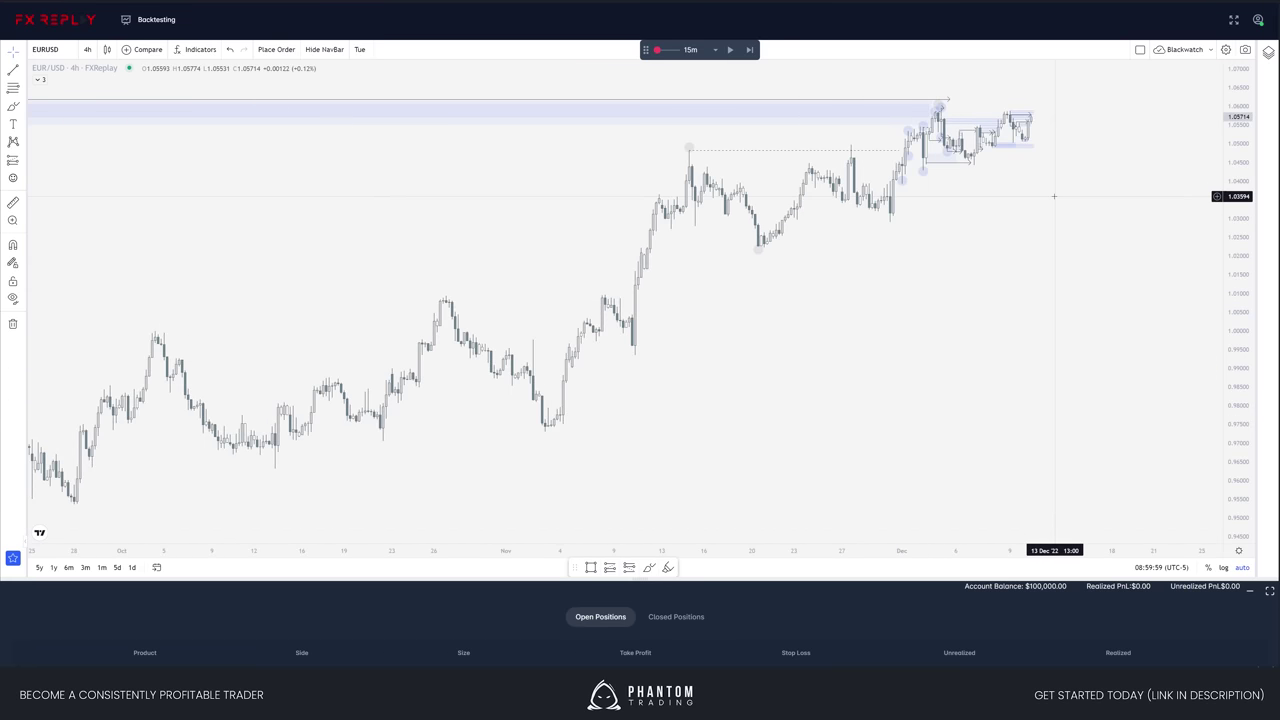
type("d")
key("Return")
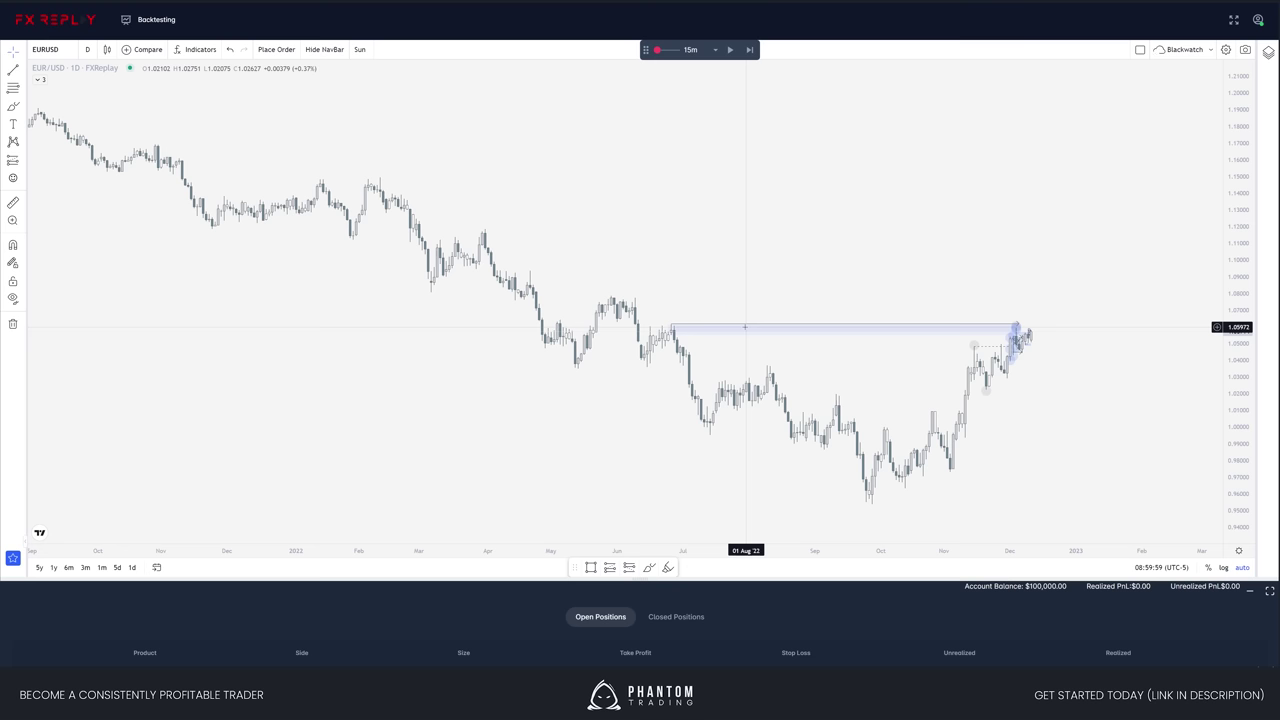
type("4h")
key("Return")
scroll(920, 265, "up", 5)
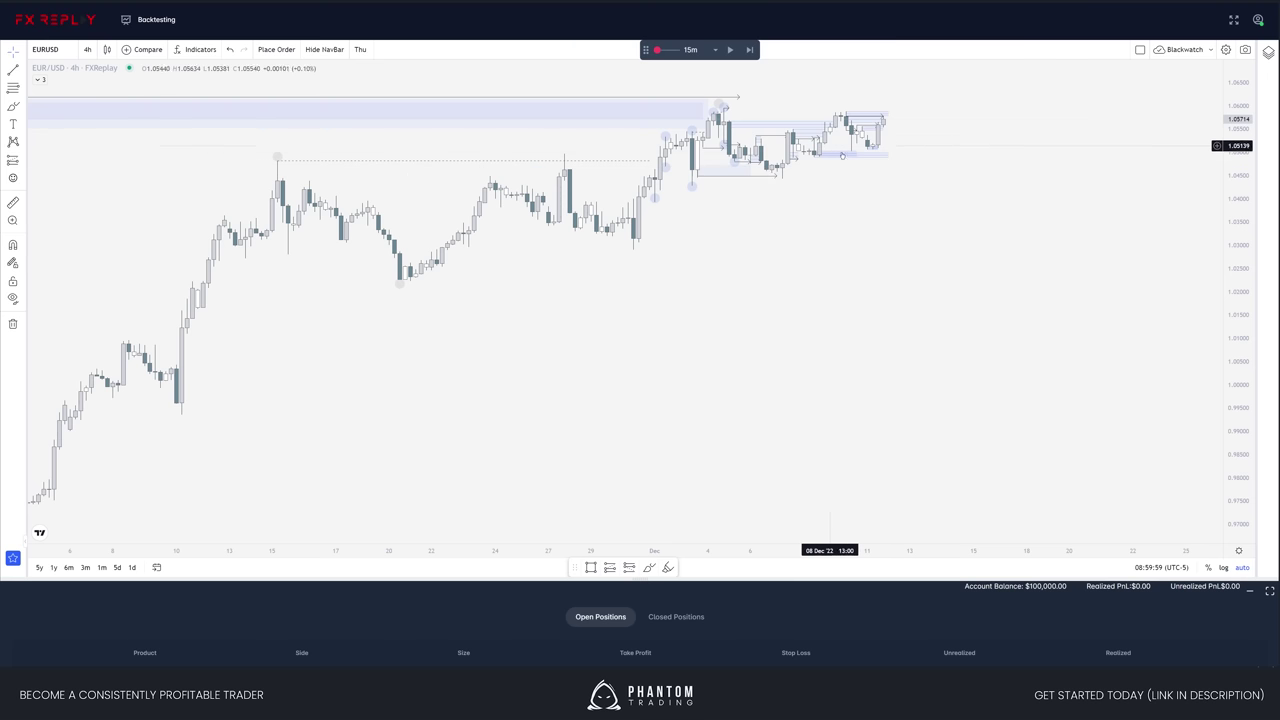
type("15")
key("Return")
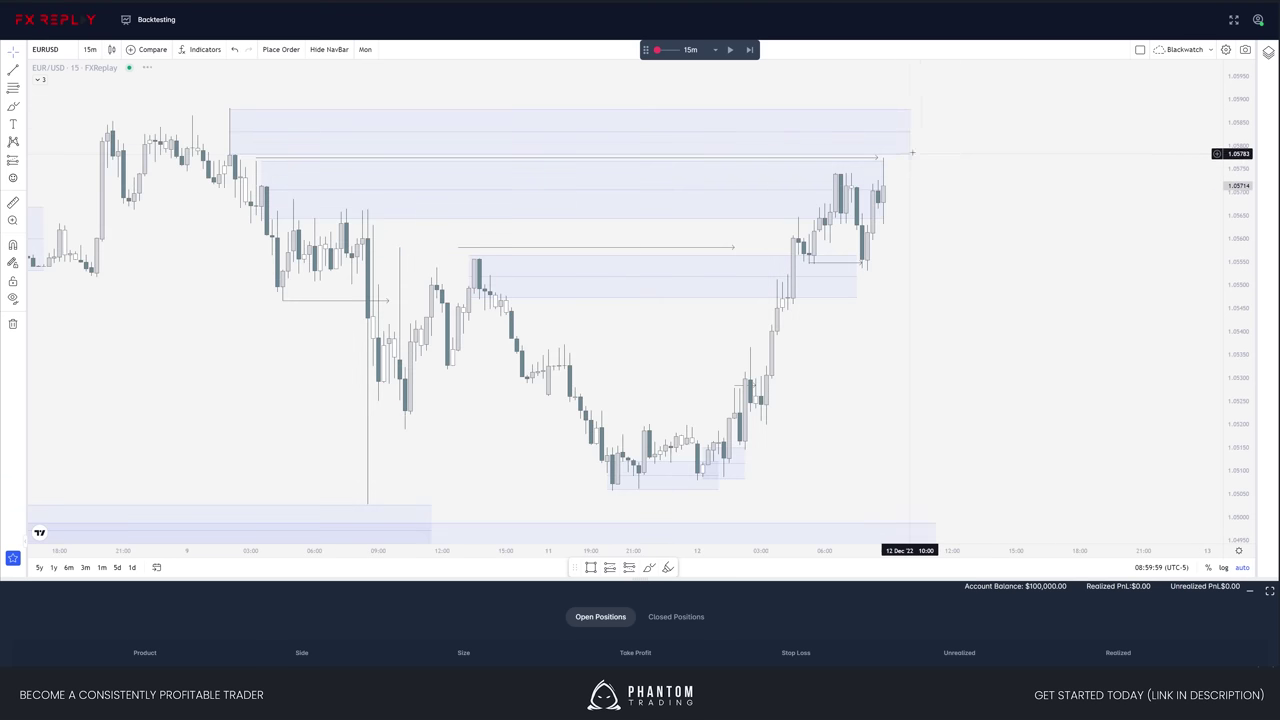
scroll(1061, 235, "down", 9)
scroll(1057, 234, "up", 7)
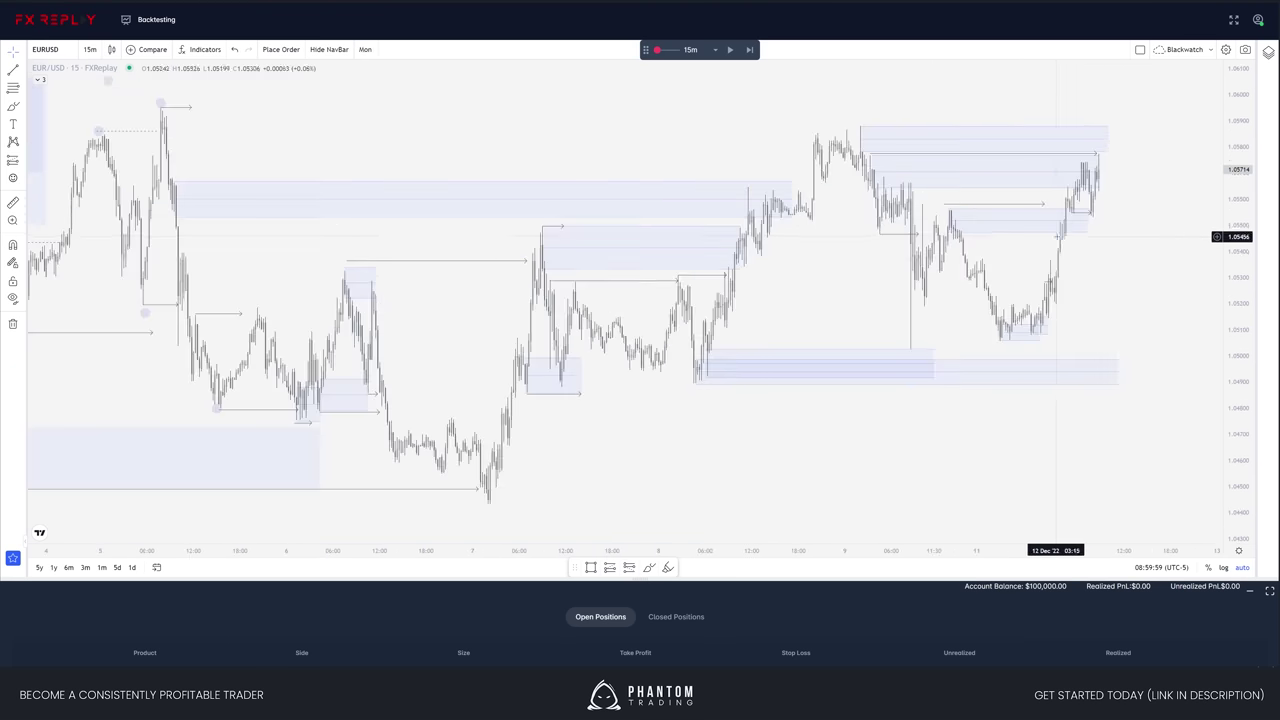
scroll(1115, 258, "up", 3)
left_click_drag(1105, 260, 1018, 256)
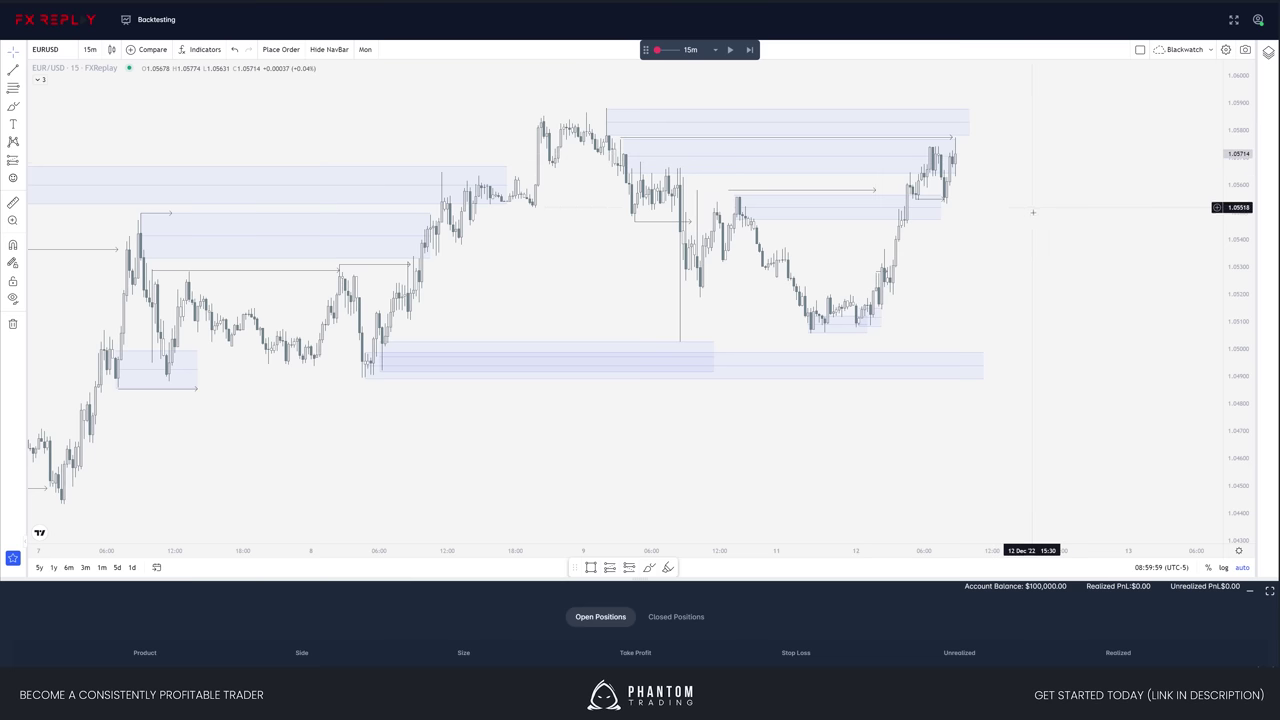
- Advance the replay to about 09:30 on 12 Dec and draw a short position with entry 1.05727, stop 1.05906 and target 1.05054
key("shift+Right")
key("shift+Right")
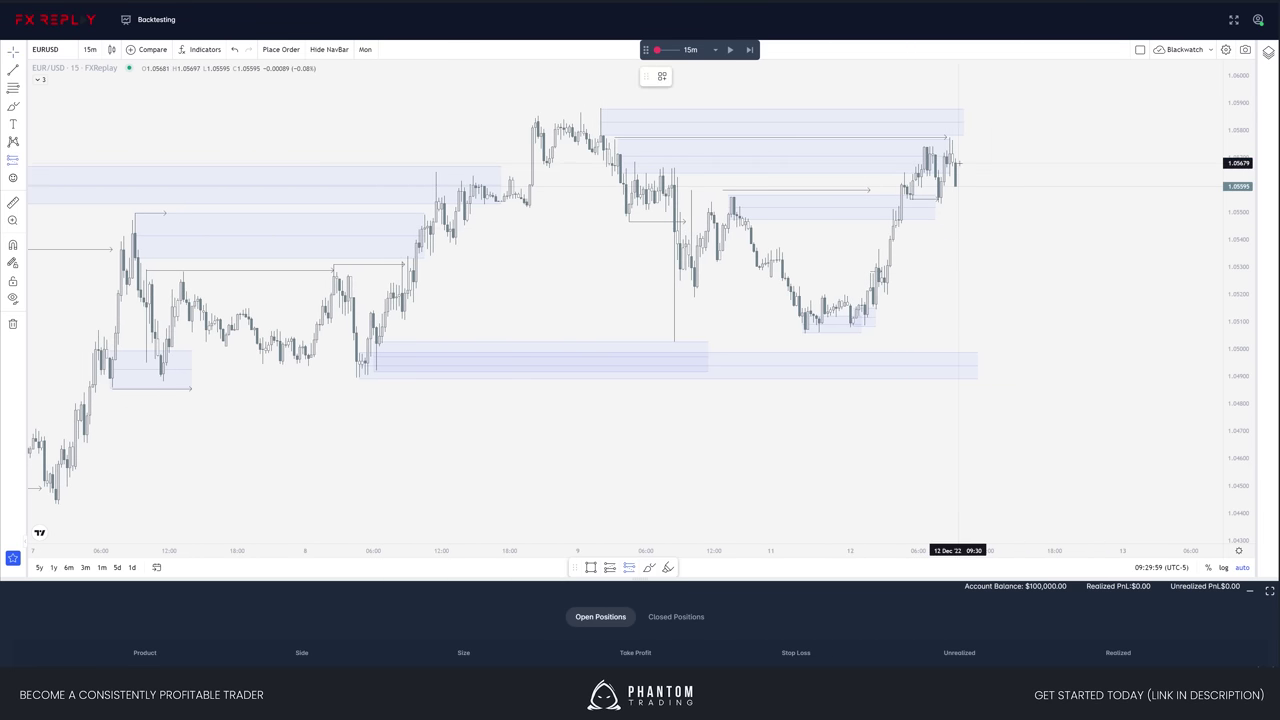
left_click(958, 162)
left_click_drag(958, 84, 958, 113)
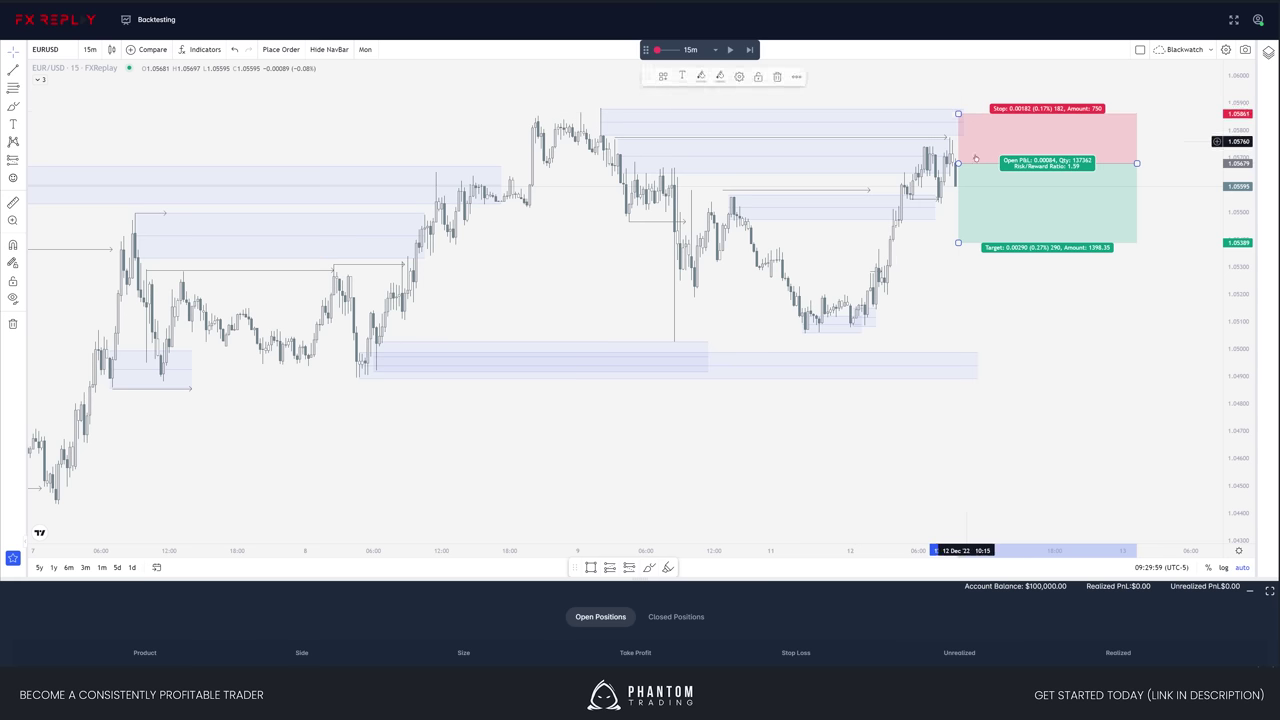
left_click_drag(998, 191, 997, 178)
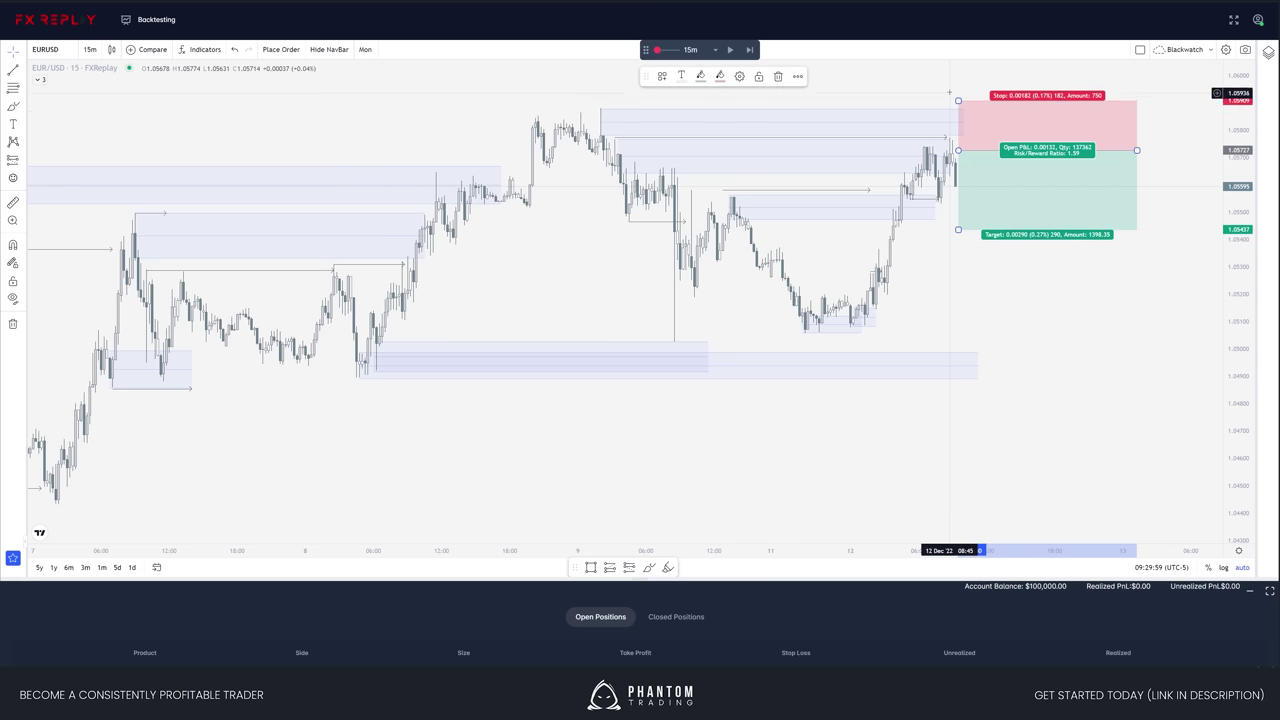
left_click_drag(958, 231, 955, 336)
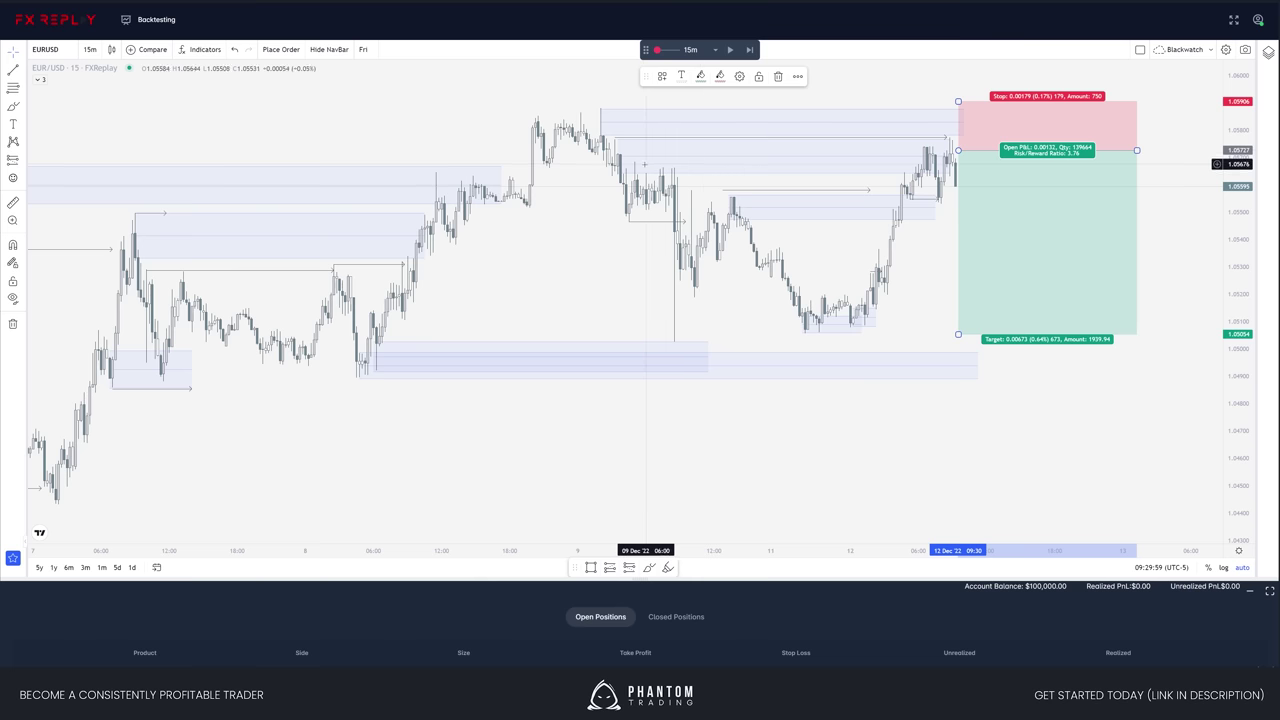
- Advance the replay by 15-minute candles to about 14:15 on 12 Dec
left_click_drag(985, 432, 943, 423)
key("shift+Right")
key("shift+Right")
key("shift+Right")
key("shift+Right")
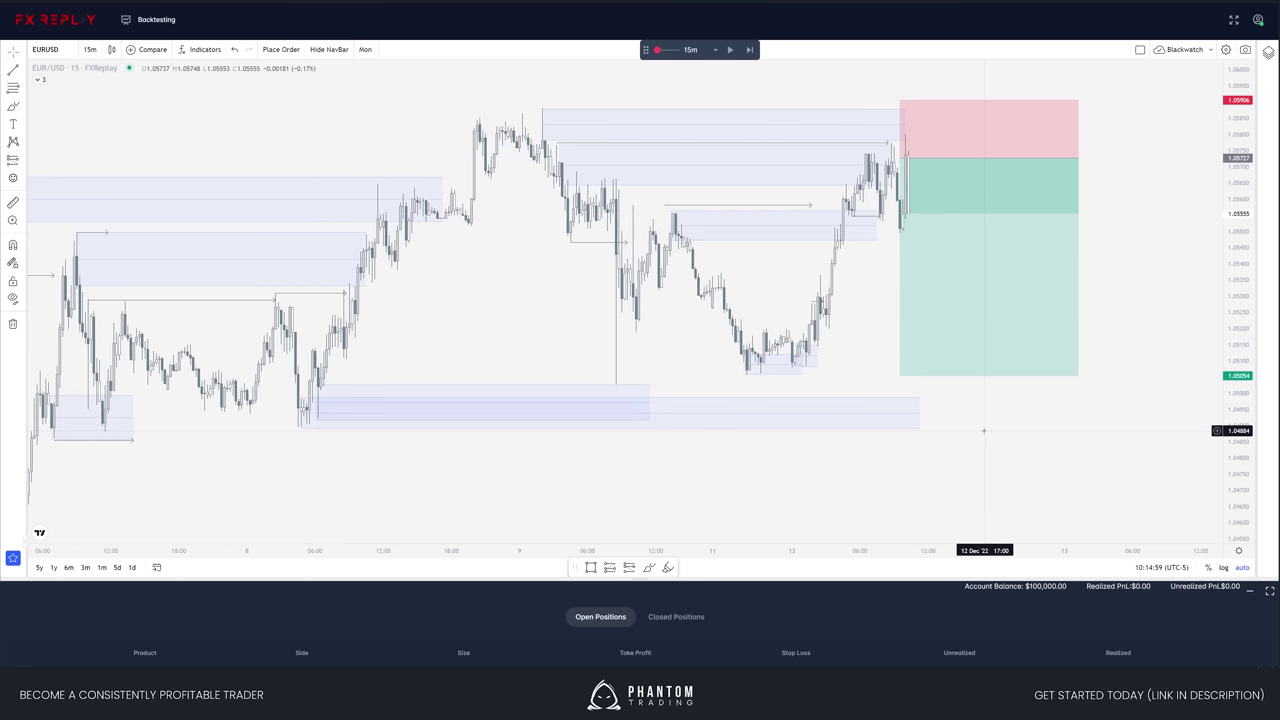
key("shift+Right")
key("shift+Right")
key("shift+Right")
key("shift+Right")
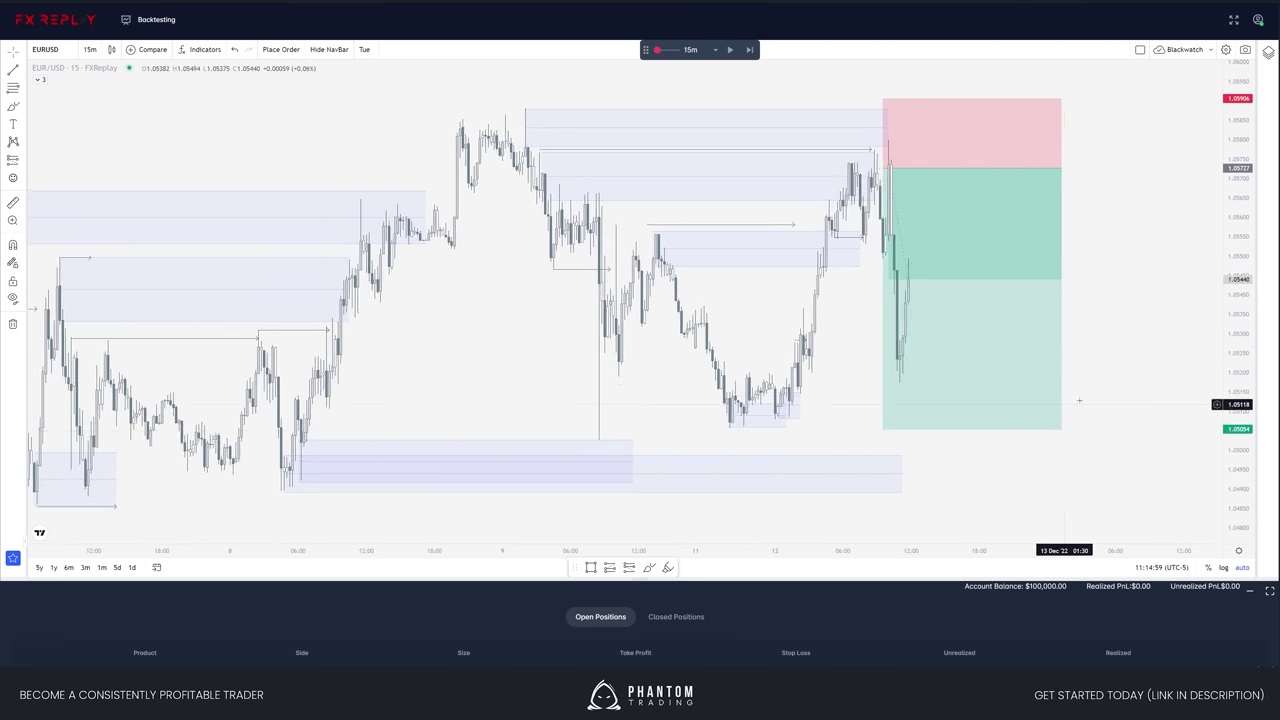
key("shift+Right")
key("shift+Right")
key("shift+Right")
key("shift+Right")
key("shift+Right")
key("shift+Right")
key("shift+Right")
key("shift+Right")
key("shift+Right")
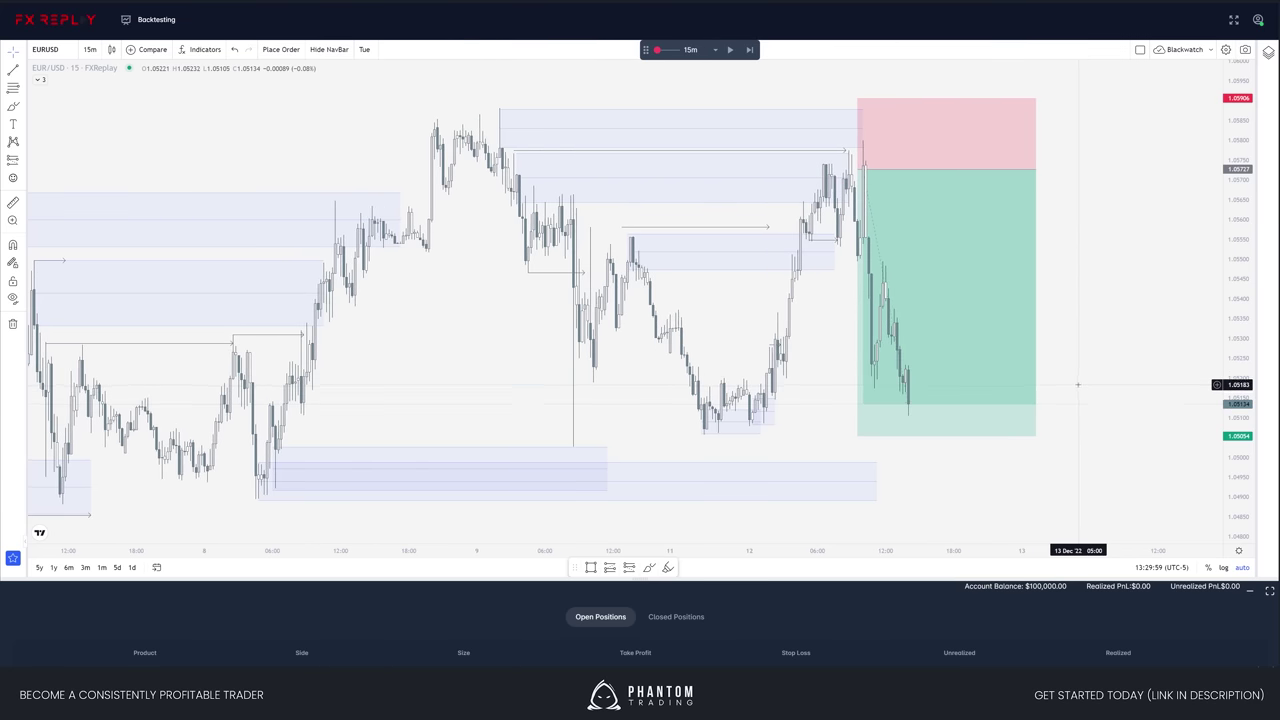
key("shift+Right")
key("shift+Right")
key("shift+Right")
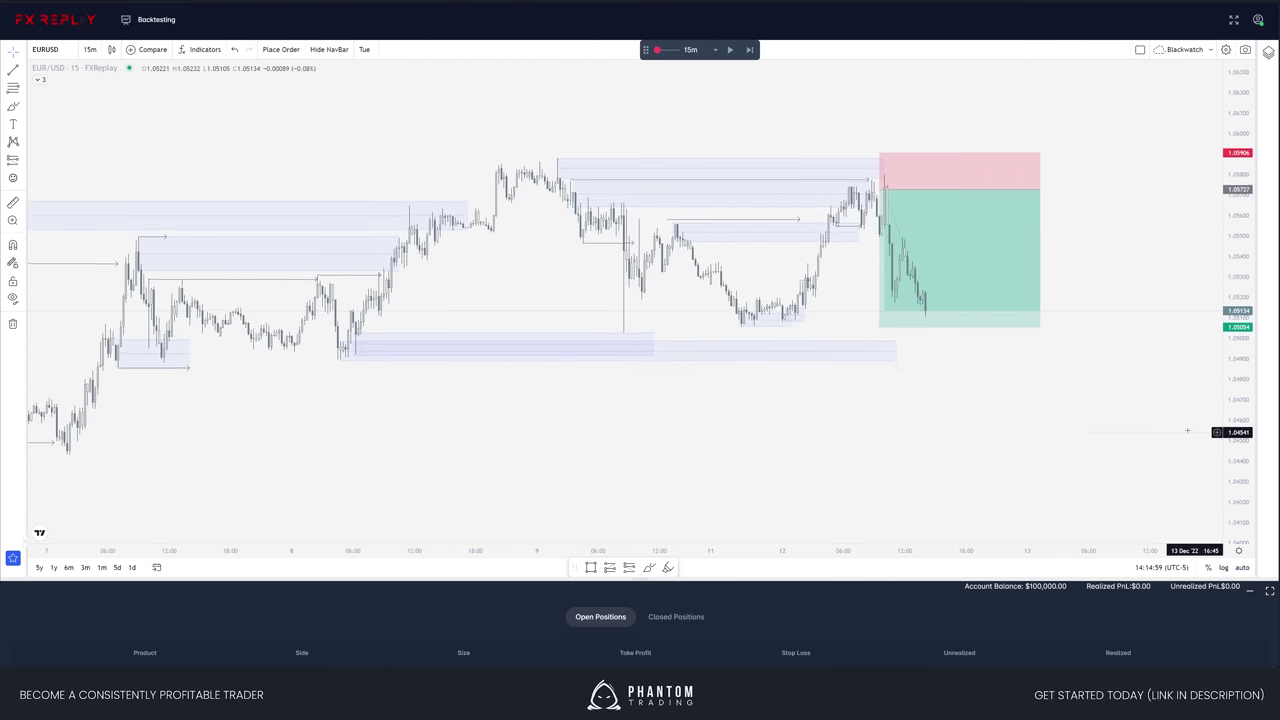
- Place a 1% risk sell limit order at 1.05727 with stop loss 1.05906, and lower the short position's target to about 1.0432
left_click(860, 232)
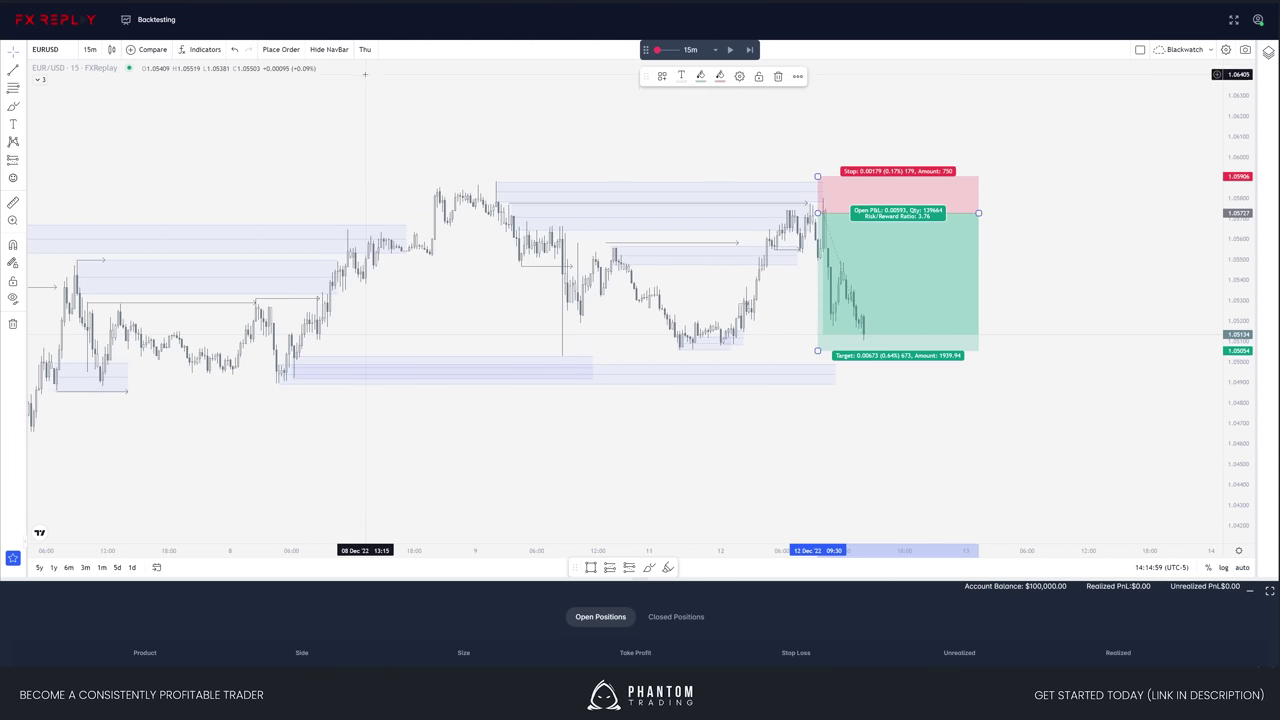
left_click(281, 49)
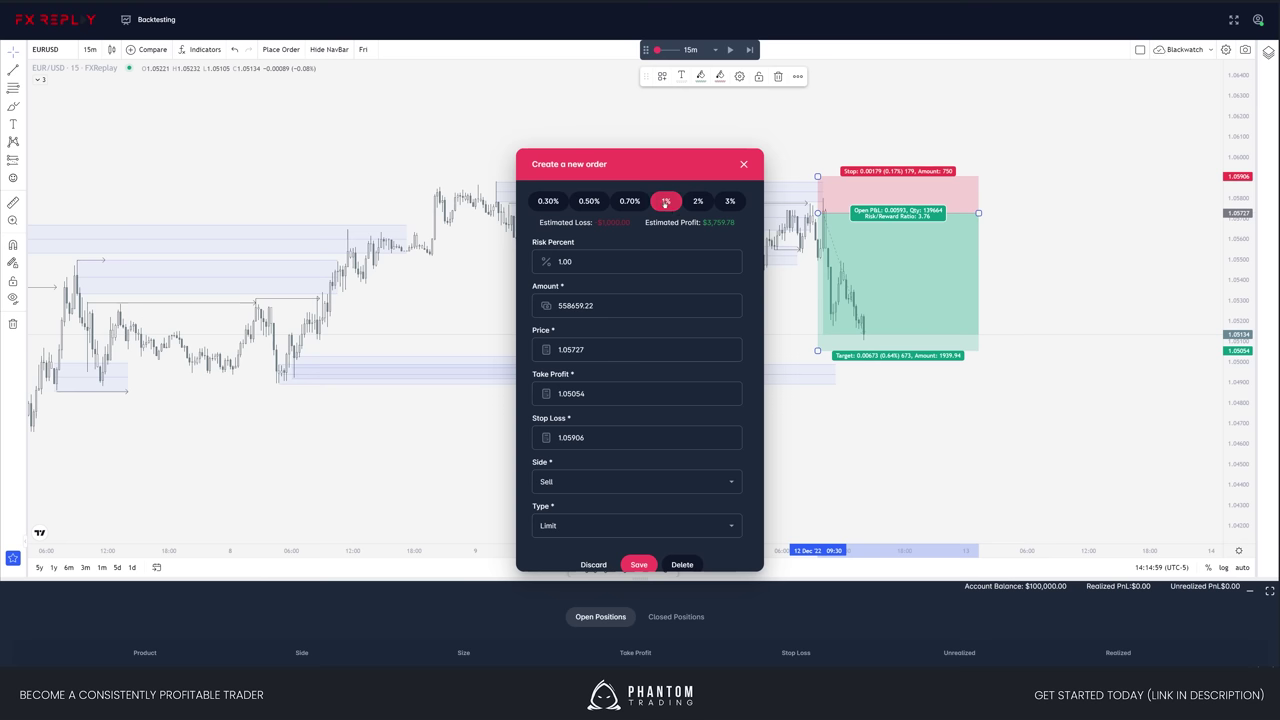
left_click(647, 566)
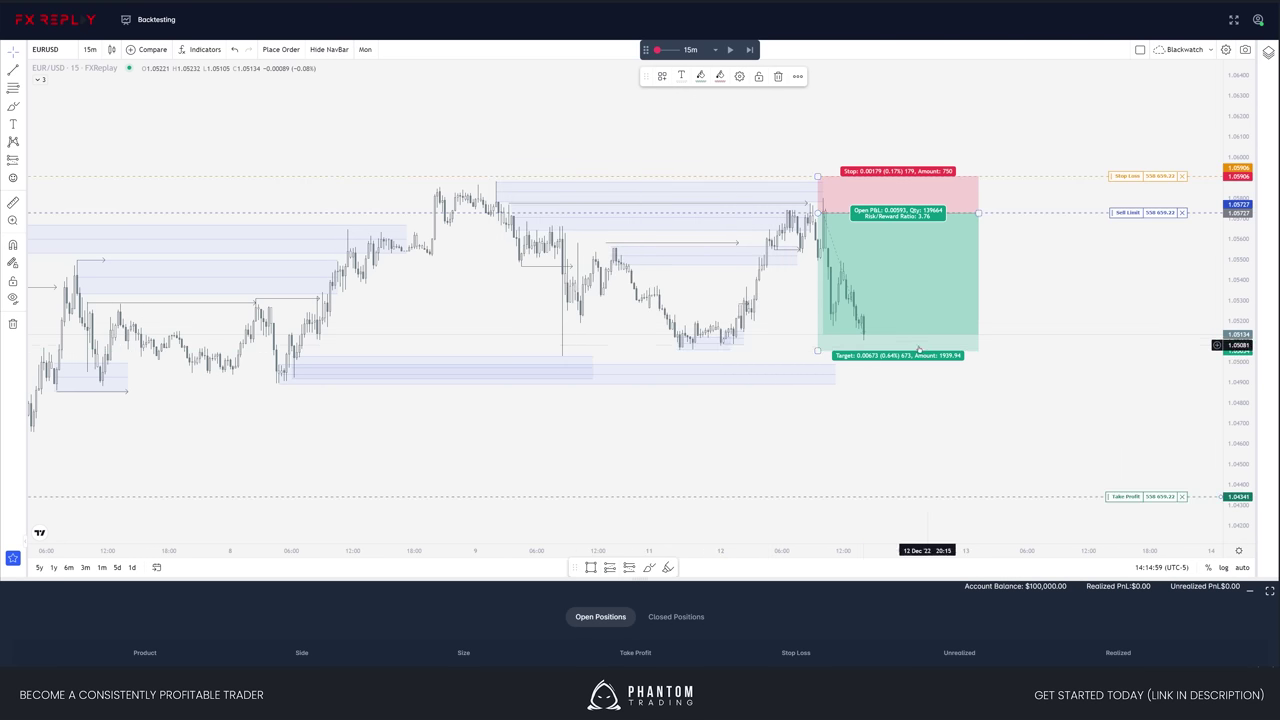
left_click_drag(918, 349, 916, 500)
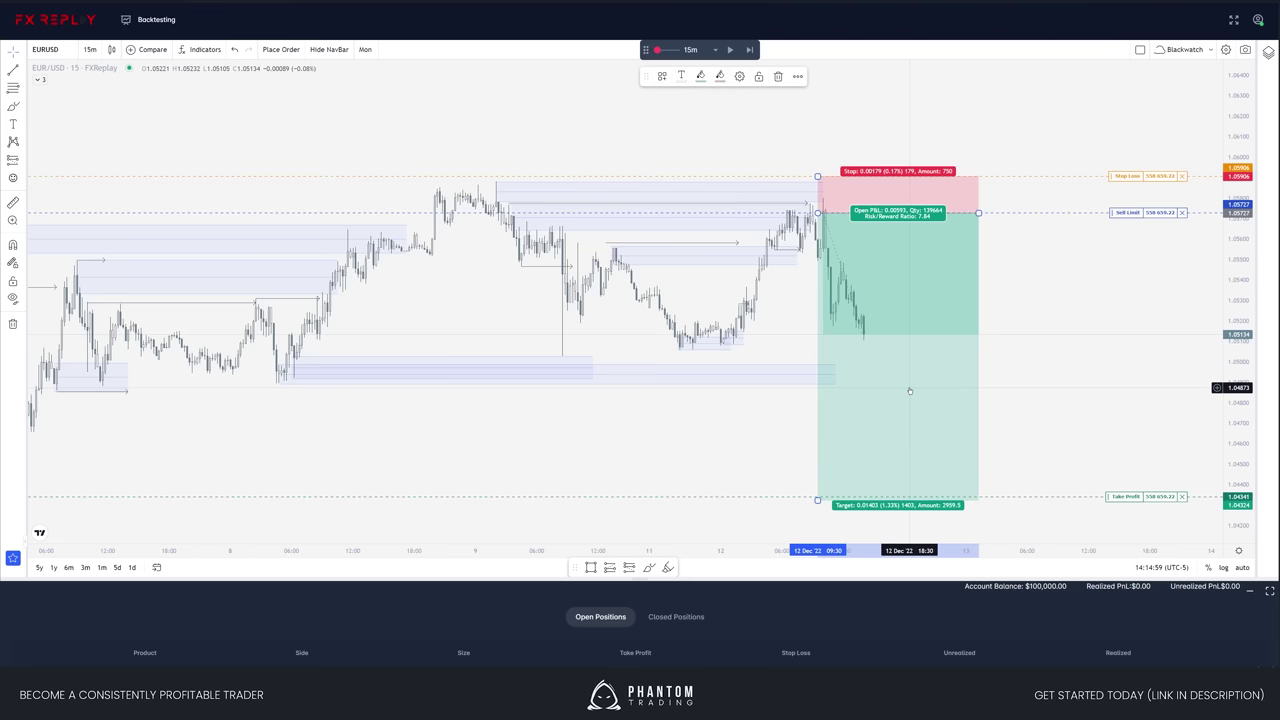
- Cancel the sell limit order at 1.05727
key("Delete")
key("ctrl+z")
left_click(1182, 213)
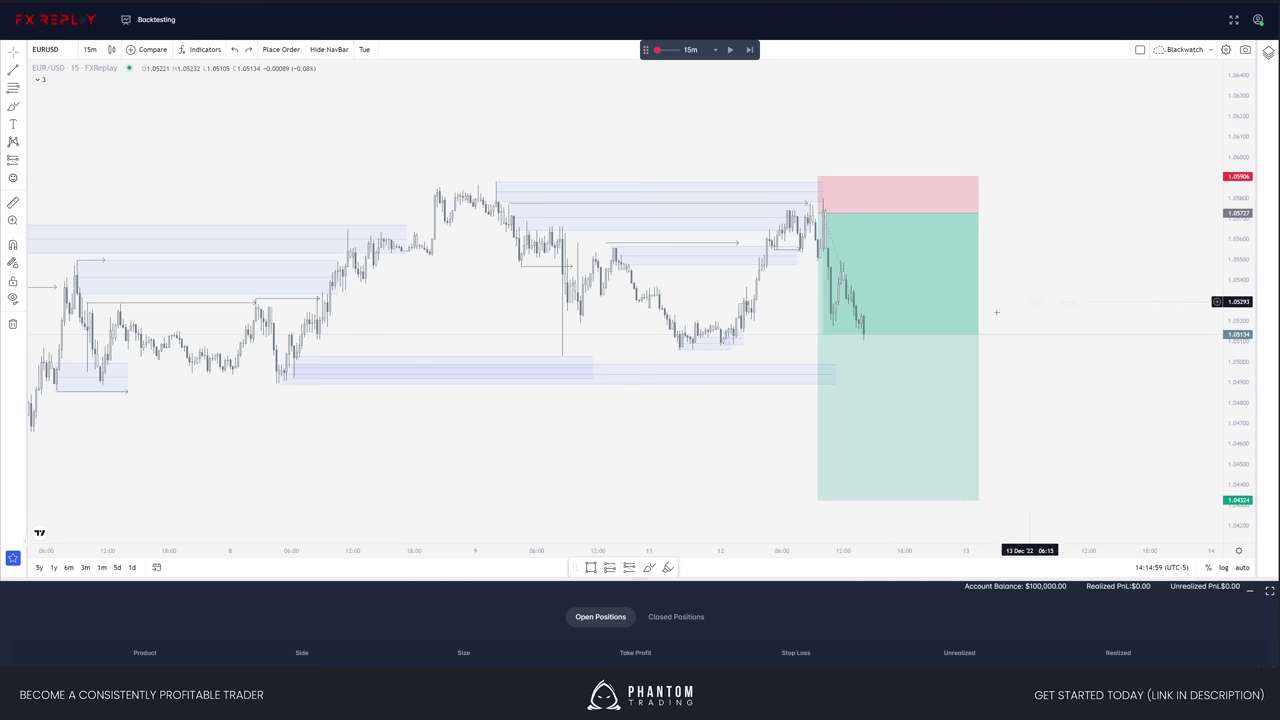
- Delete the short position drawing and advance the replay by 15-minute candles to about 15:45 on 12 Dec
left_click(918, 269)
key("Delete")
key("shift+Right")
key("shift+Right")
key("shift+Right")
key("shift+Right")
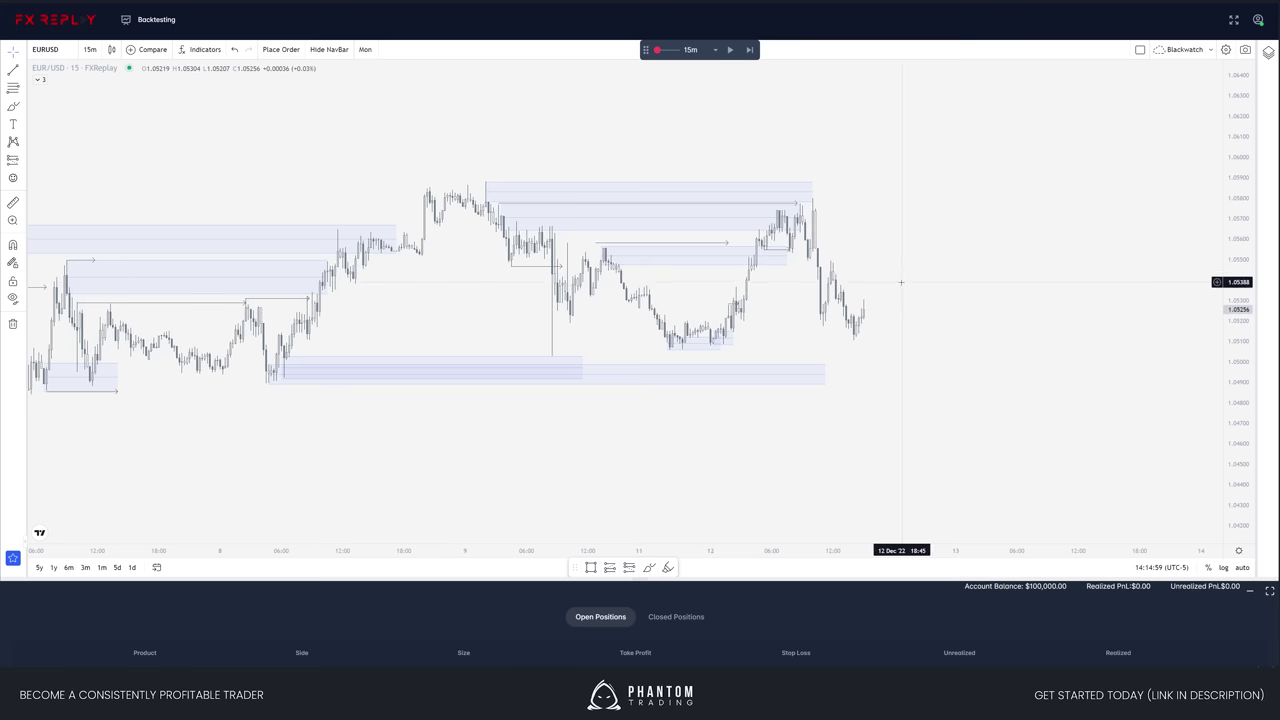
key("shift+Right")
key("shift+Right")
- Mark the 11 Dec low at about 1.0505 with an arrow line reaching about 13:45 on 12 Dec
left_click_drag(670, 349, 845, 349)
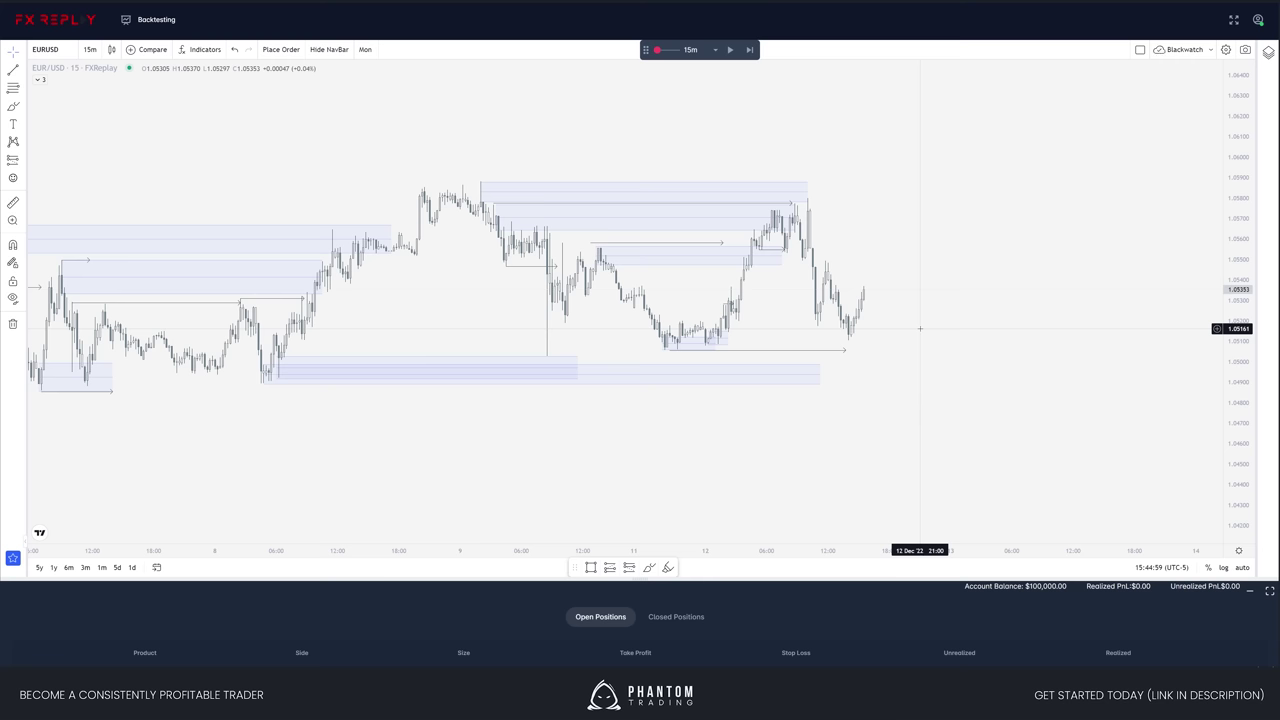
scroll(868, 314, "down", 5)
left_click_drag(652, 466, 745, 449)
scroll(744, 449, "up", 2)
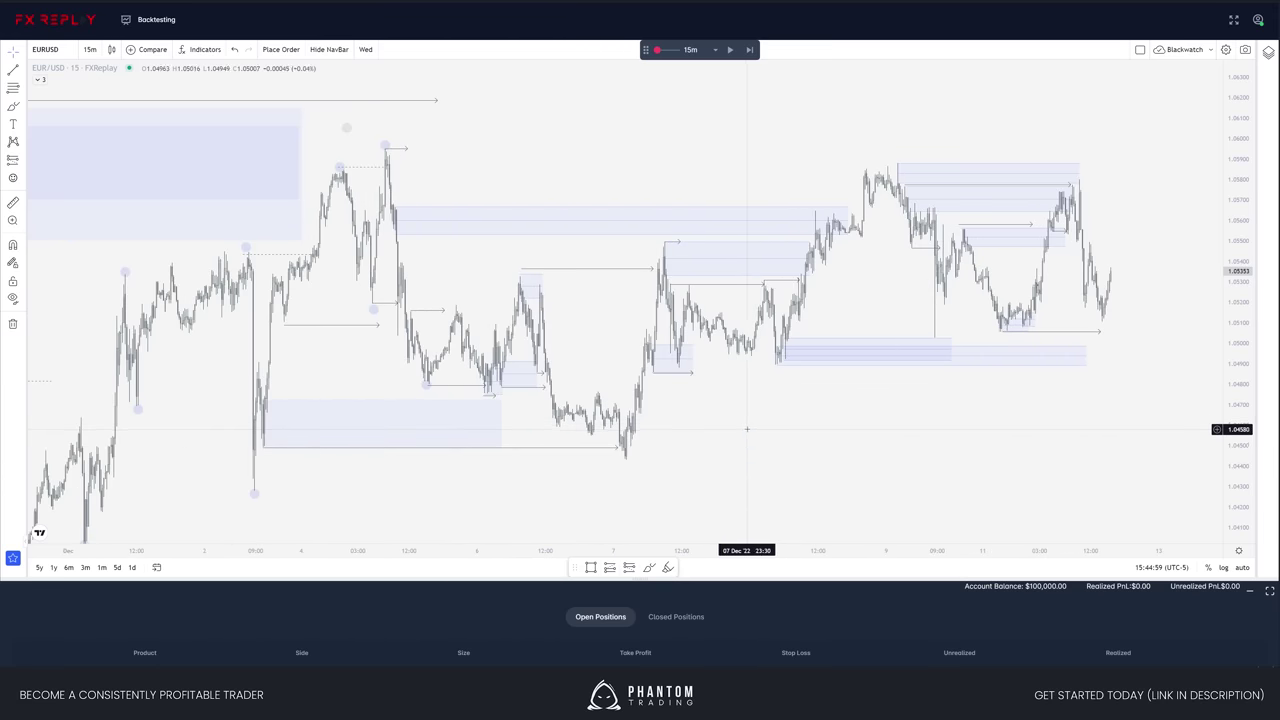
scroll(786, 430, "up", 4)
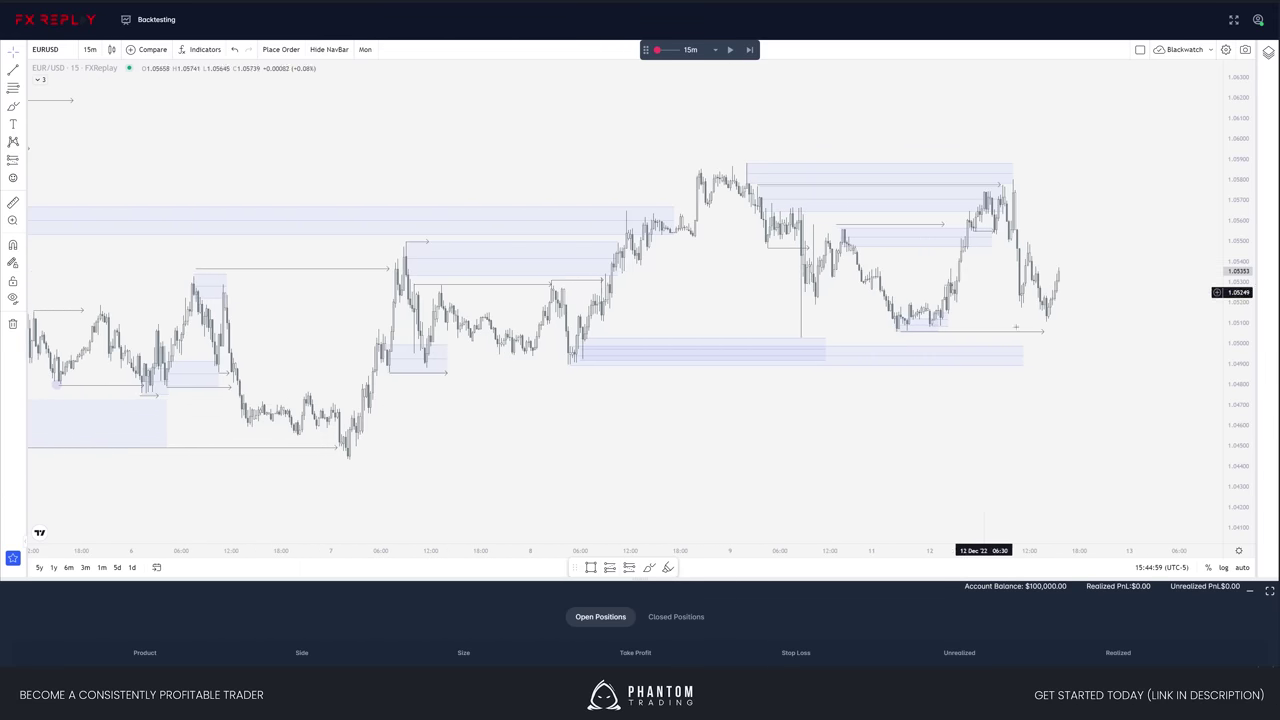
- Show the Session Indicator and advance the replay by 15-minute candles to about 03:15 on 13 Dec
scroll(1150, 470, "up", 3)
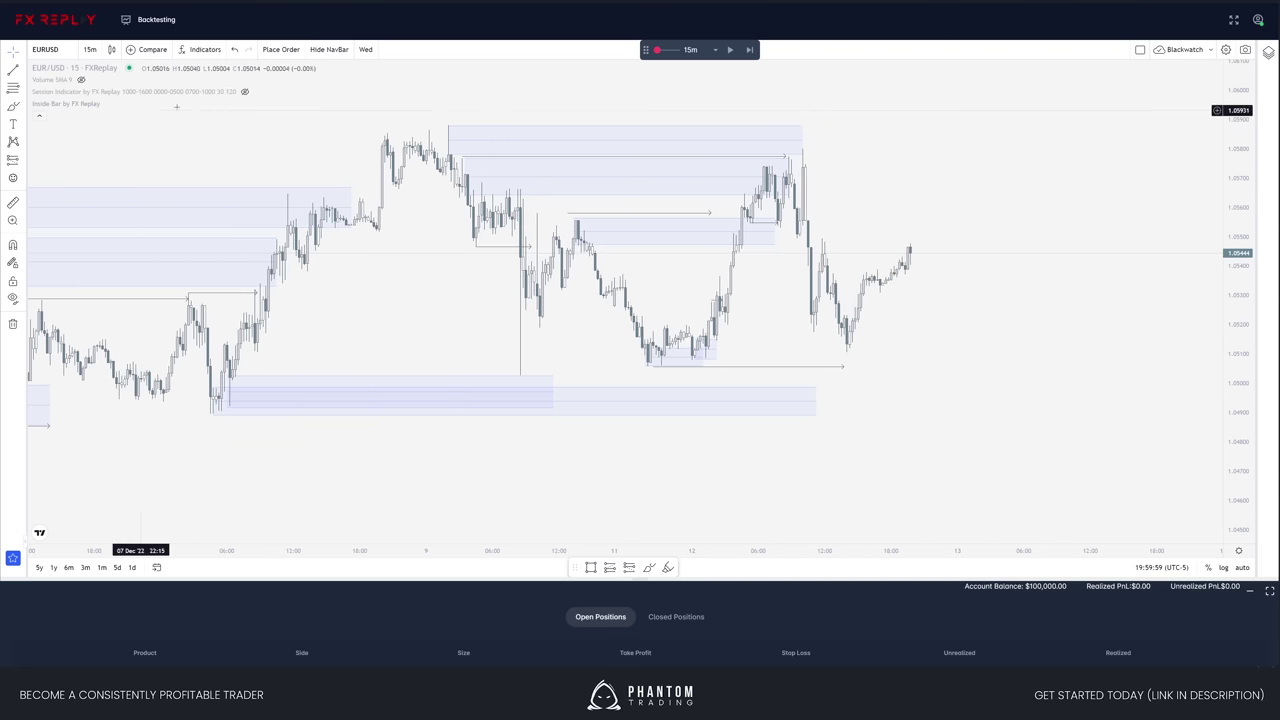
left_click(245, 91)
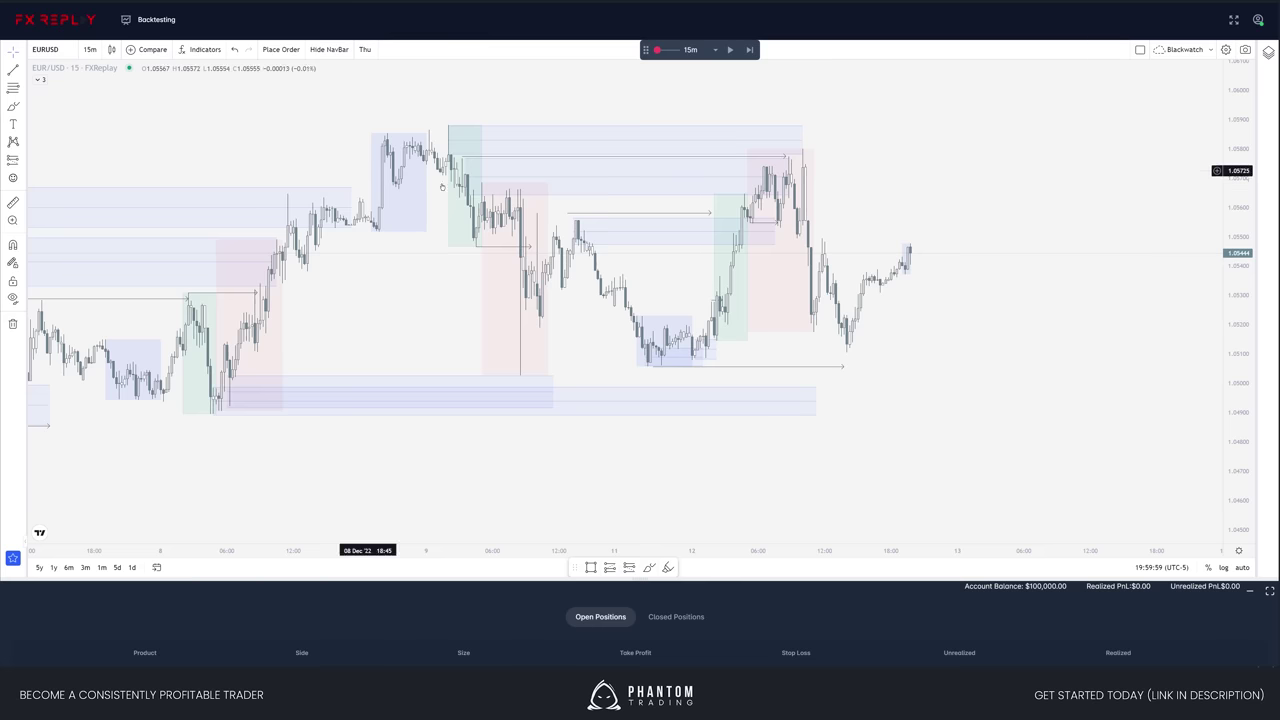
left_click_drag(909, 316, 917, 308)
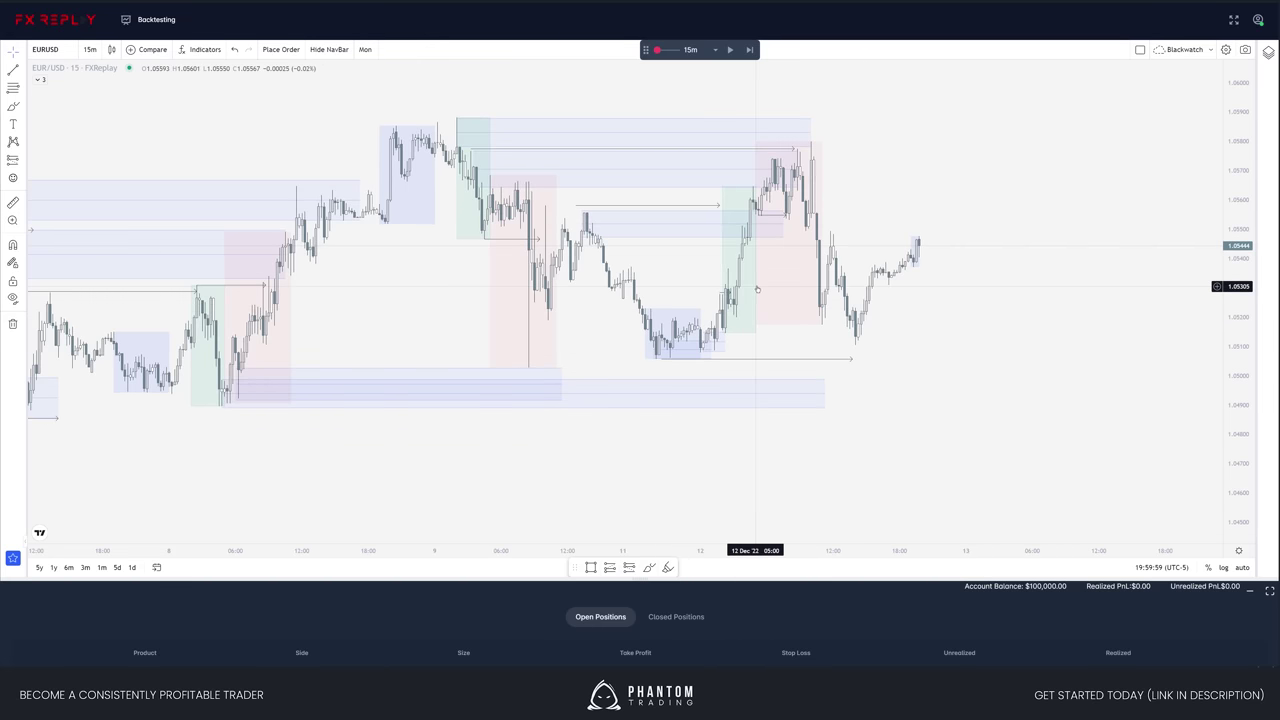
key("shift+Right")
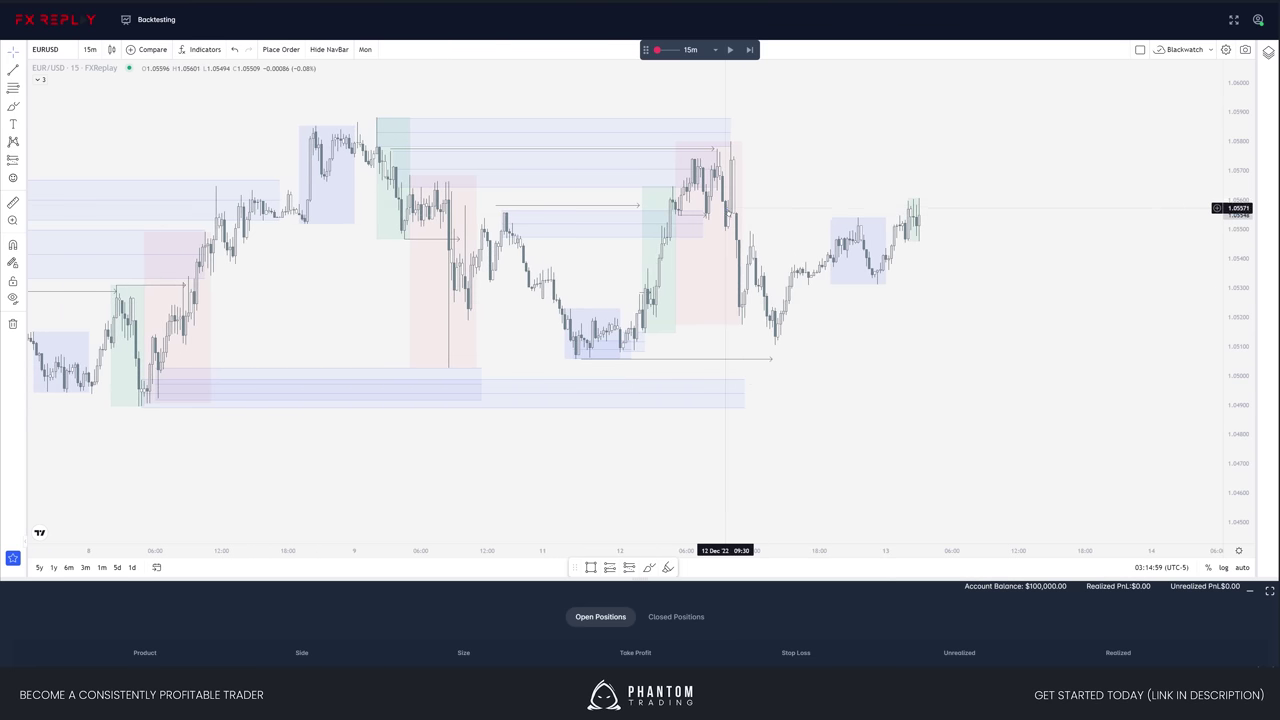
- Draw a supply zone at about 1.0557–1.0580 from the 12 Dec 09:30 candle to about 05:00 on 13 Dec
left_click_drag(728, 210, 937, 141)
left_click(937, 141)
left_click(955, 314)
- Advance the replay to about 06:15 on 13 Dec and mark the break of the 1.0531 low from 12 Dec 23:30 with an arrow line
key("shift+Right")
key("shift+Right")
key("shift+Right")
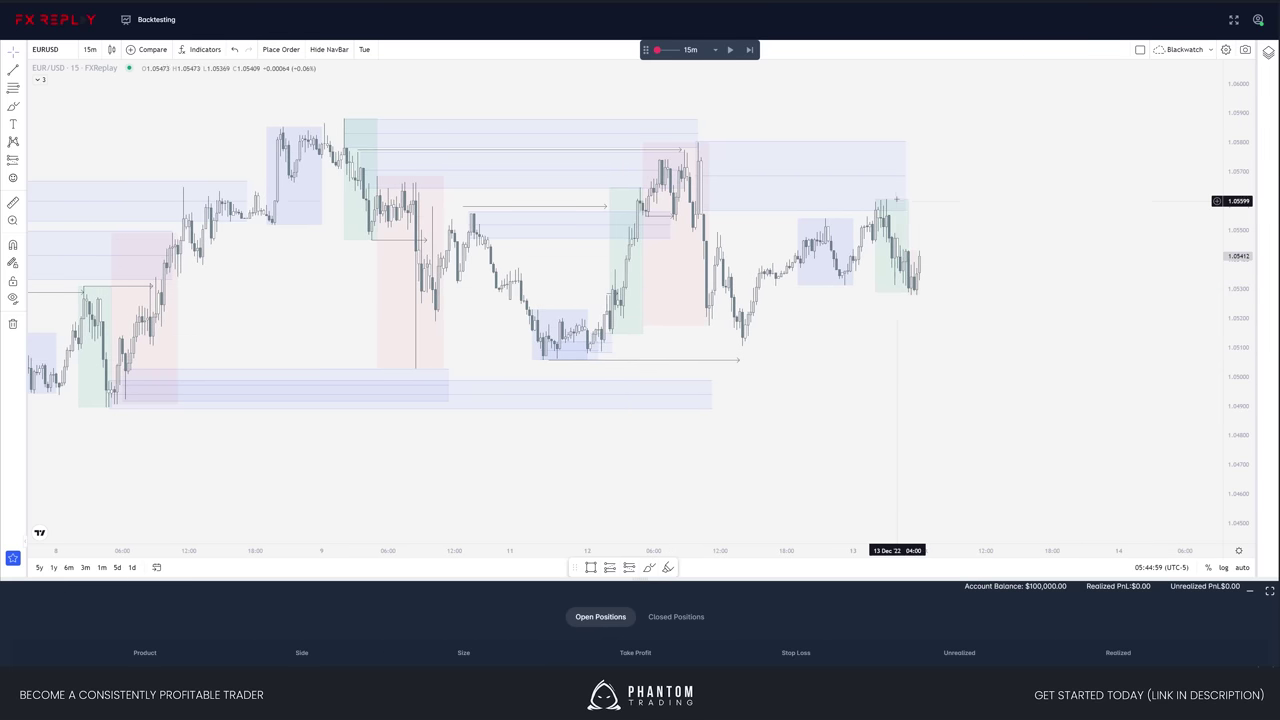
left_click(913, 285)
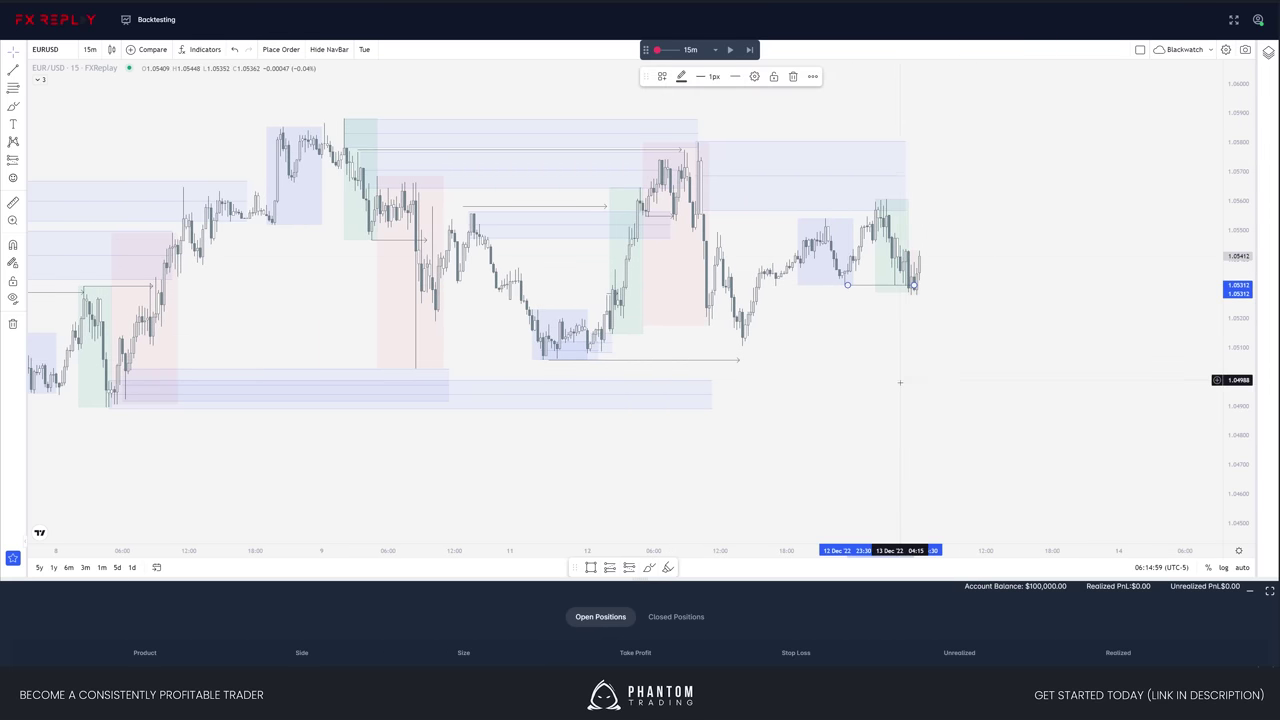
left_click(977, 206)
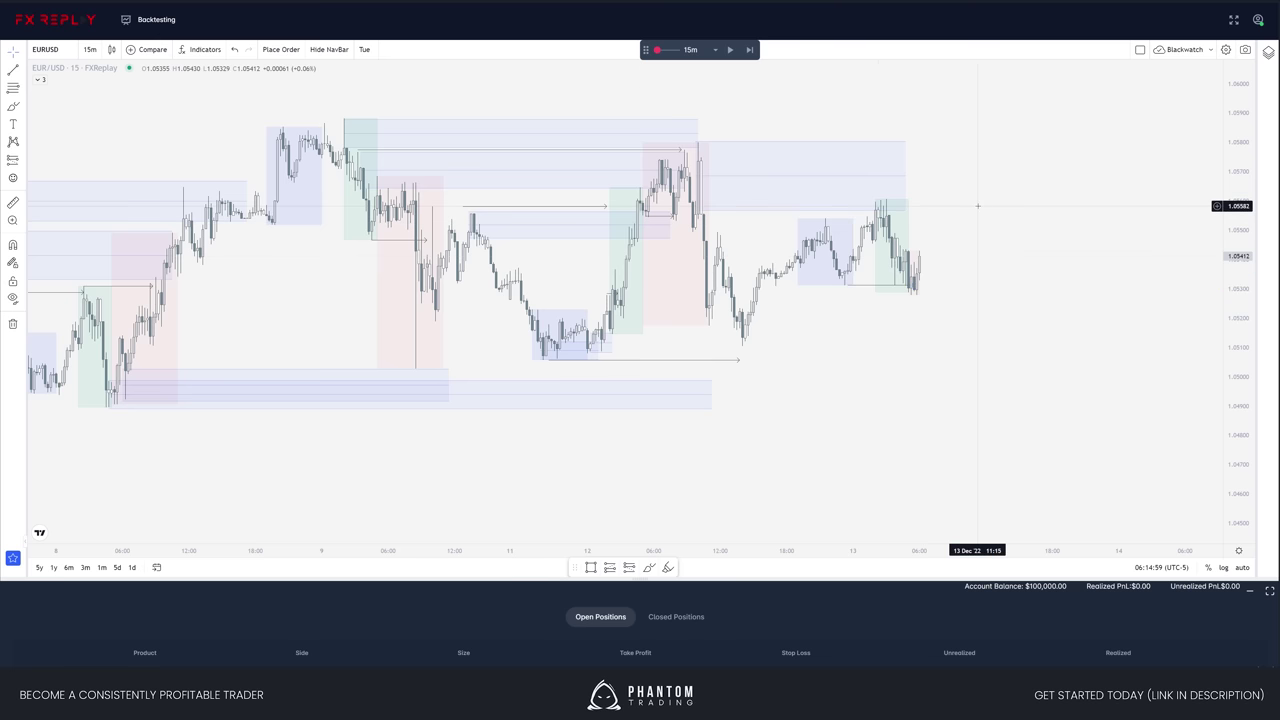
- Switch the chart to the 5-minute timeframe
key("5")
key("Return")
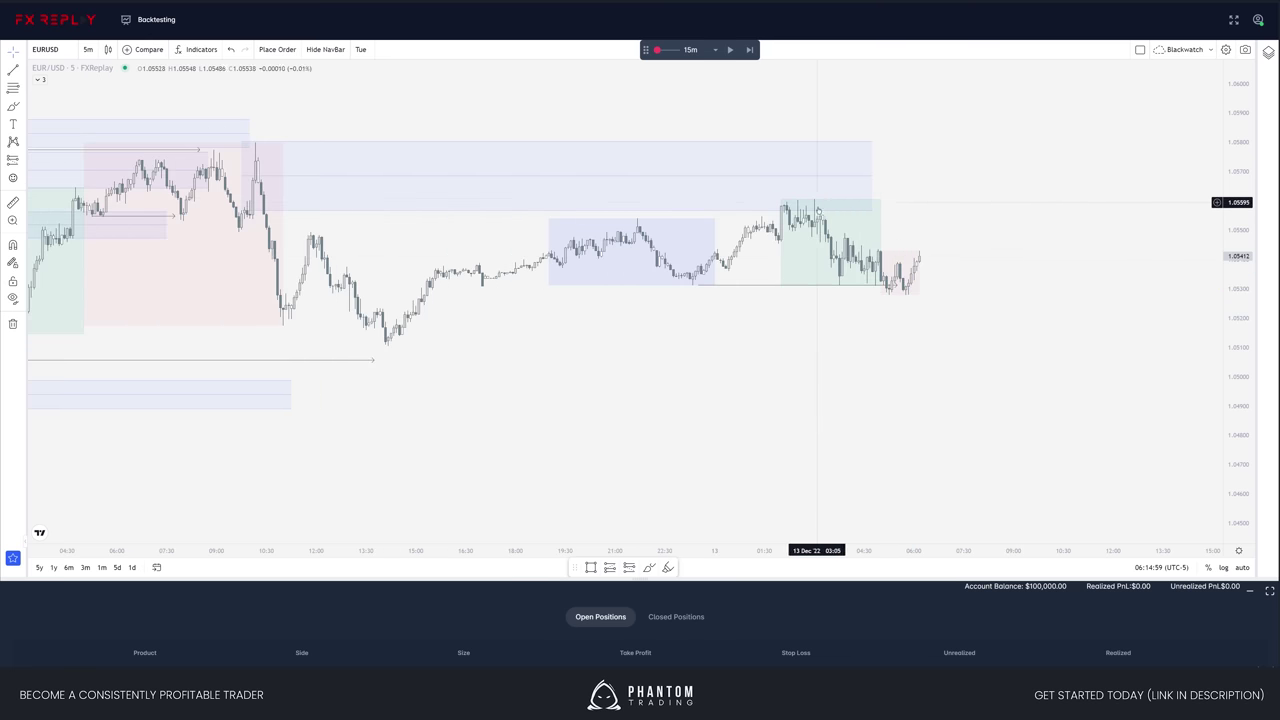
- Switch to the 15-minute timeframe and draw a demand zone at about 1.0511–1.0523 from 12 Dec 13:45 to about 12:00 on 13 Dec
type("15")
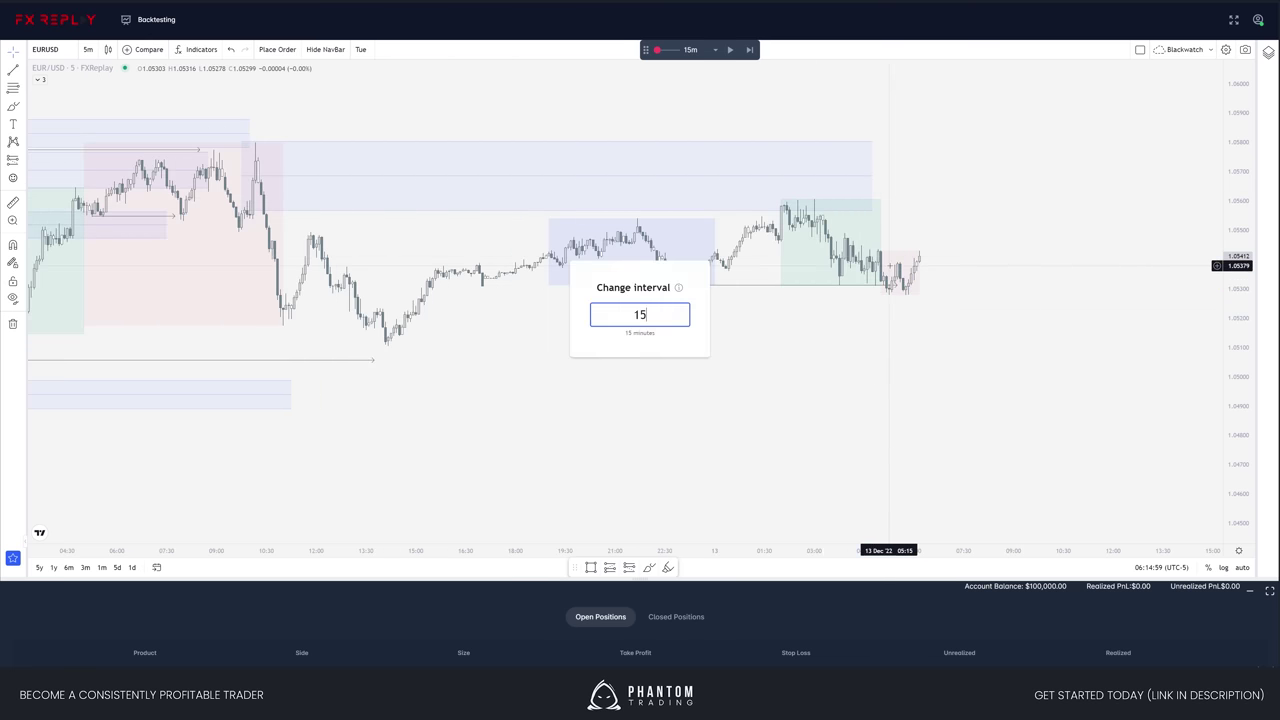
key("Return")
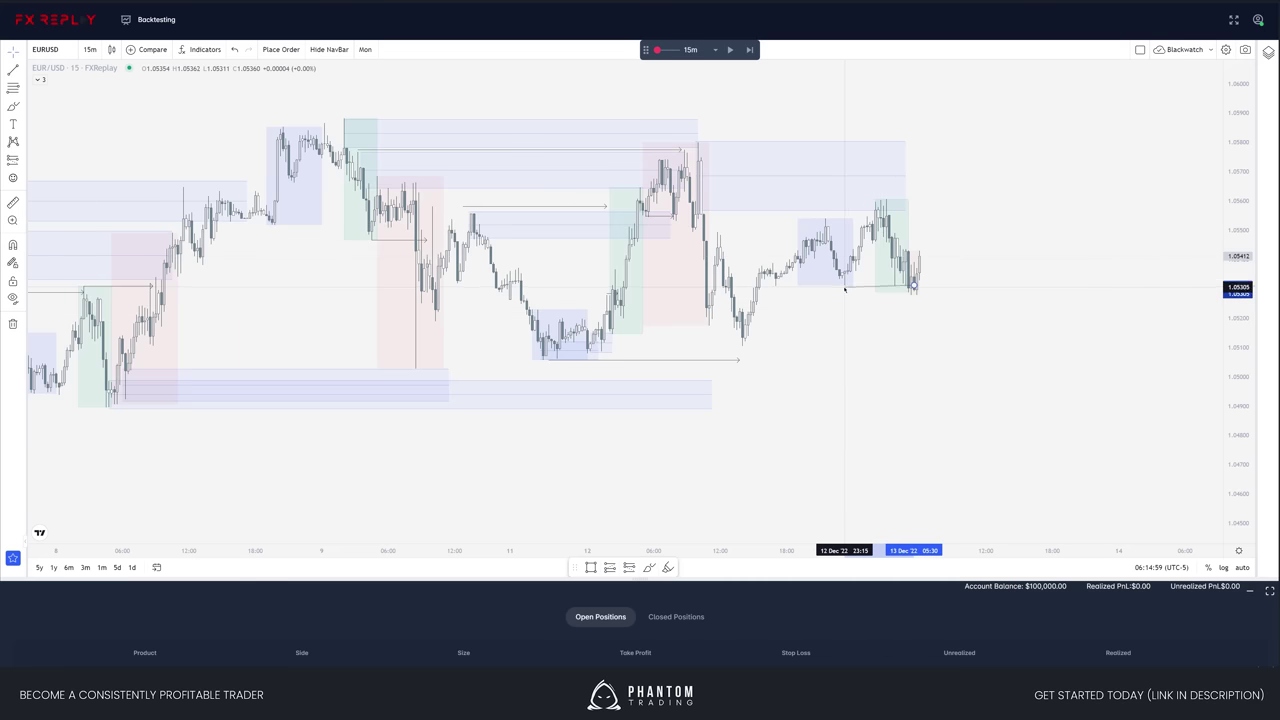
key("alt+shift+r")
left_click_drag(740, 310, 984, 343)
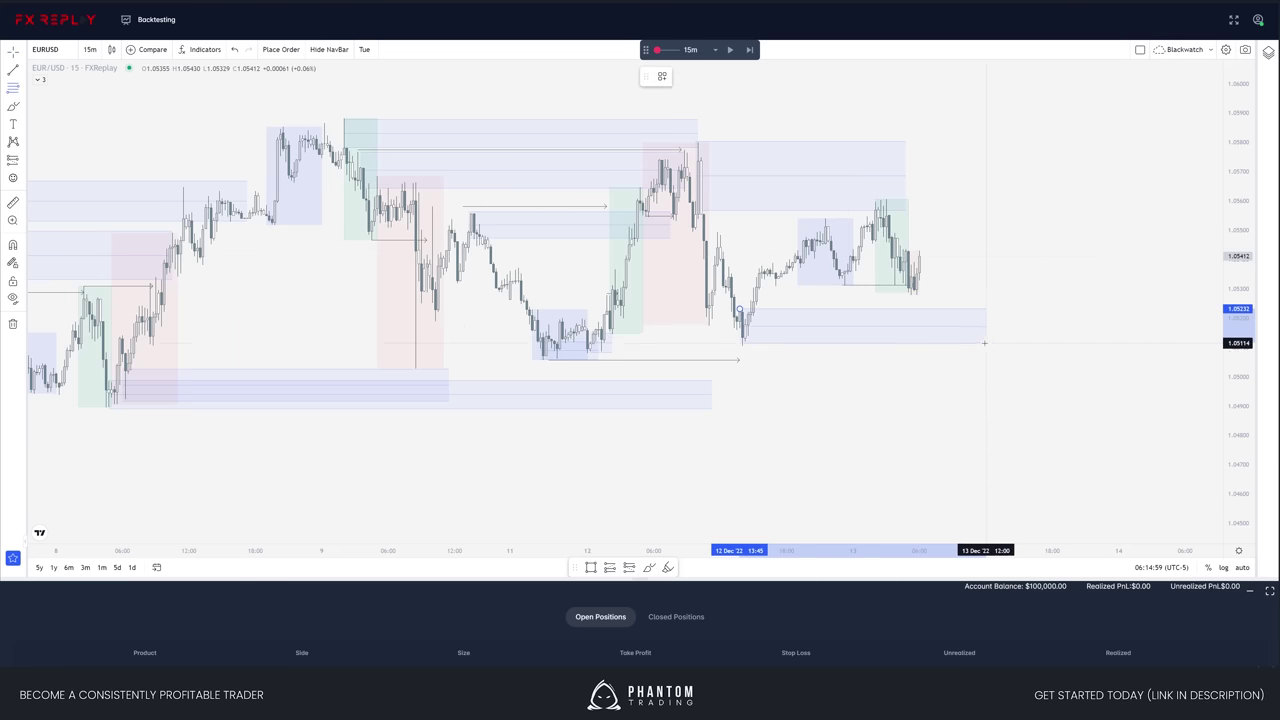
left_click(983, 345)
left_click(1041, 326)
- Advance the replay by 15-minute candles to about 08:45 on 13 Dec
key("shift+Right")
key("shift+Right")
key("shift+Right")
key("shift+Right")
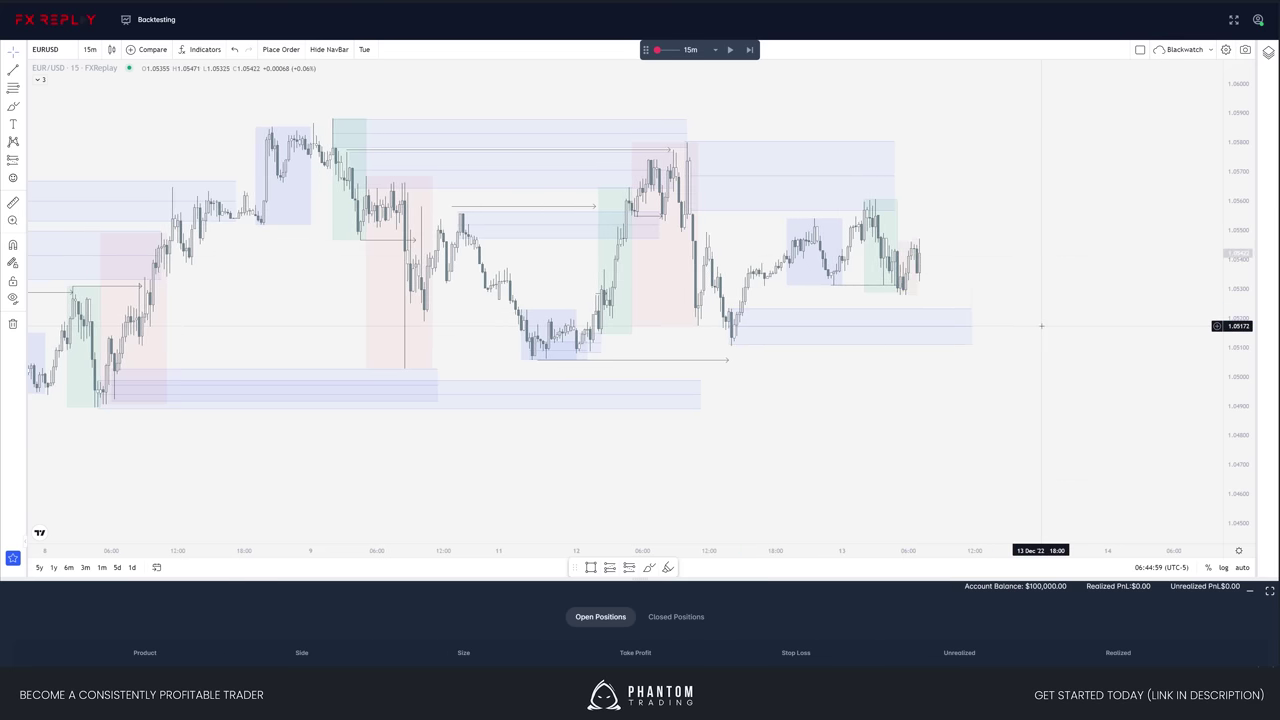
key("shift+Right")
key("shift+Right")
key("shift+Right")
key("shift+Right")
key("shift+Right")
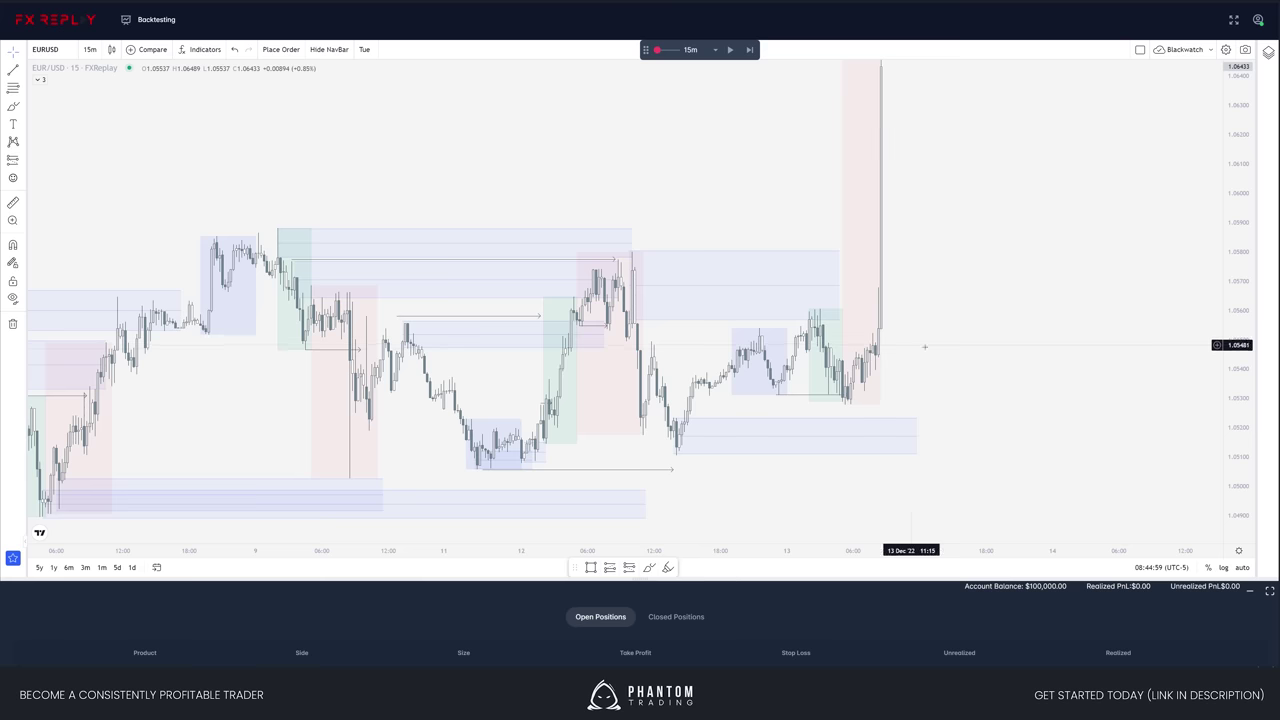
- Advance the replay candle by candle through the rest of 13 Dec to about 00:30 on 14 Dec
key("shift+Right")
key("shift+Right")
key("shift+Right")
key("shift+Right")
key("shift+Right")
key("shift+Right")
key("shift+Right")
key("shift+Right")
key("shift+Right")
key("shift+Right")
key("shift+Right")
key("shift+Right")
key("shift+Right")
key("shift+Right")
key("shift+Right")
key("shift+Right")
key("shift+Right")
key("shift+Right")
key("shift+Right")
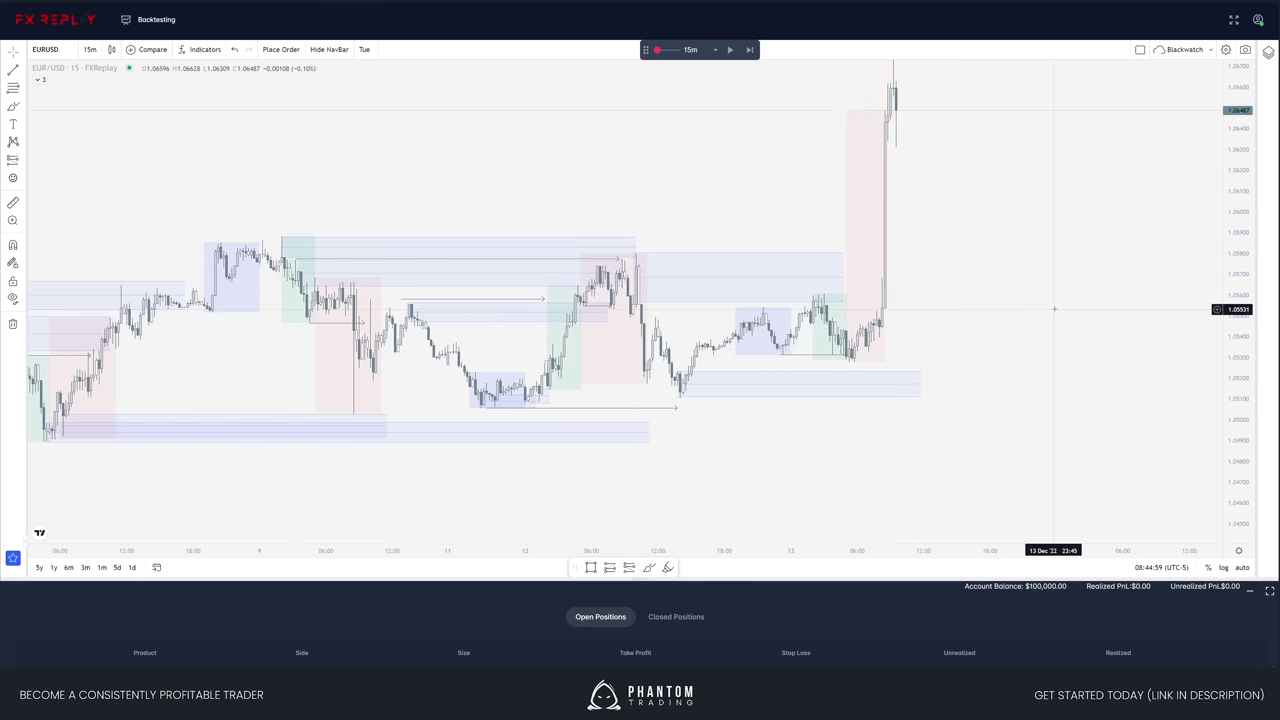
key("shift+Right")
key("shift+Right")
key("shift+Right")
key("shift+Right")
key("shift+Right")
key("shift+Right")
key("shift+Right")
key("shift+Right")
key("shift+Right")
key("shift+Right")
key("shift+Right")
key("shift+Right")
key("shift+Right")
key("shift+Right")
key("shift+Right")
key("shift+Right")
key("shift+Right")
key("shift+Right")
key("shift+Right")
key("shift+Right")
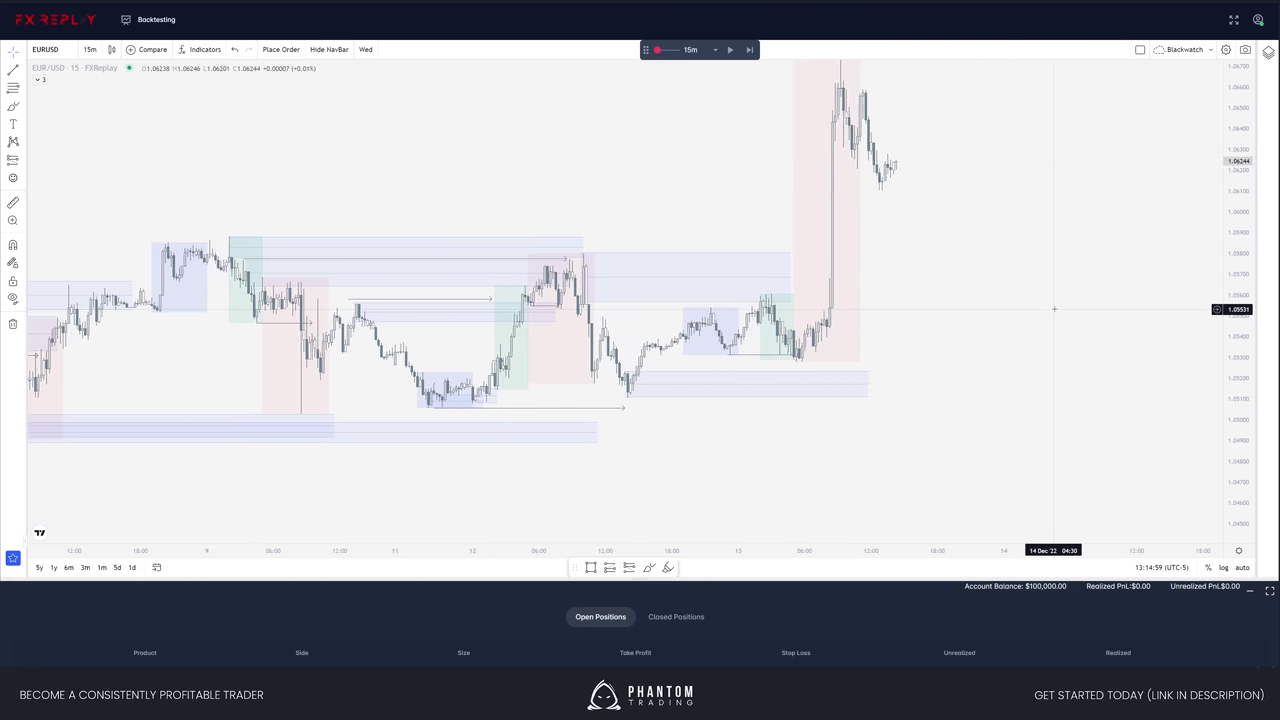
key("shift+Right")
key("shift+Right")
key("shift+Right")
key("shift+Right")
key("shift+Right")
key("shift+Right")
key("shift+Right")
key("shift+Right")
key("shift+Right")
key("shift+Right")
key("shift+Right")
key("shift+Right")
key("shift+Right")
key("shift+Right")
key("shift+Right")
key("shift+Right")
key("shift+Right")
key("shift+Right")
key("shift+Right")
key("shift+Right")
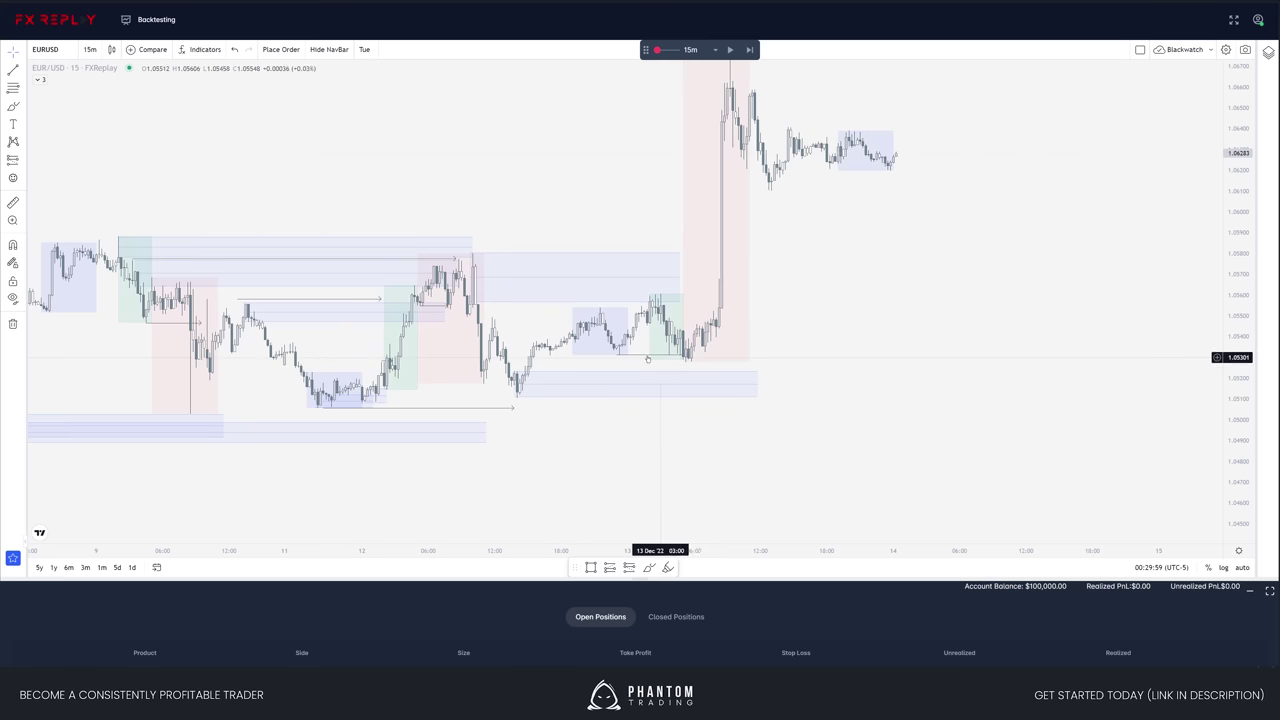
- Advance the replay by 15-minute candles to about 08:15 on 14 Dec
left_click_drag(894, 291, 931, 323)
key("shift+Right")
key("shift+Right")
key("shift+Right")
key("shift+Right")
key("shift+Right")
key("shift+Right")
key("shift+Right")
key("shift+Right")
key("shift+Right")
key("shift+Right")
key("shift+Right")
key("shift+Right")
key("shift+Right")
key("shift+Right")
key("shift+Right")
key("shift+Right")
key("shift+Right")
key("shift+Right")
key("shift+Right")
key("shift+Right")
key("shift+Right")
key("shift+Right")
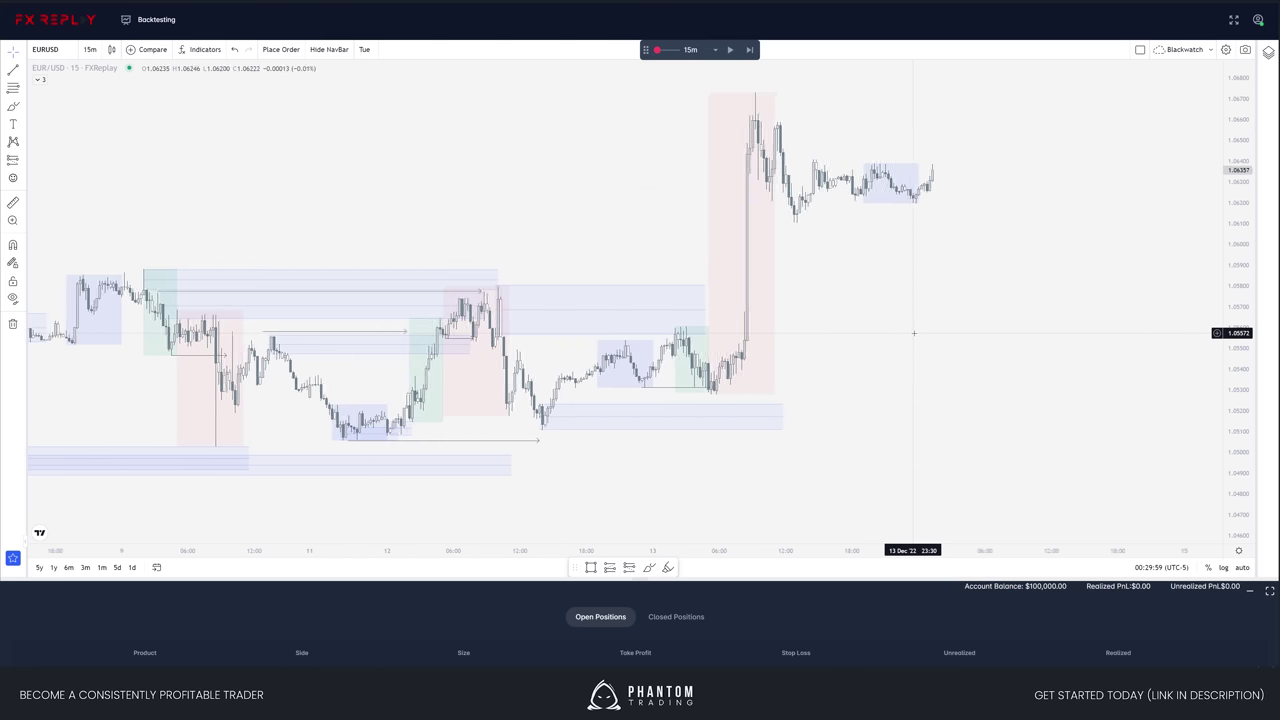
key("shift+Right")
key("shift+Right")
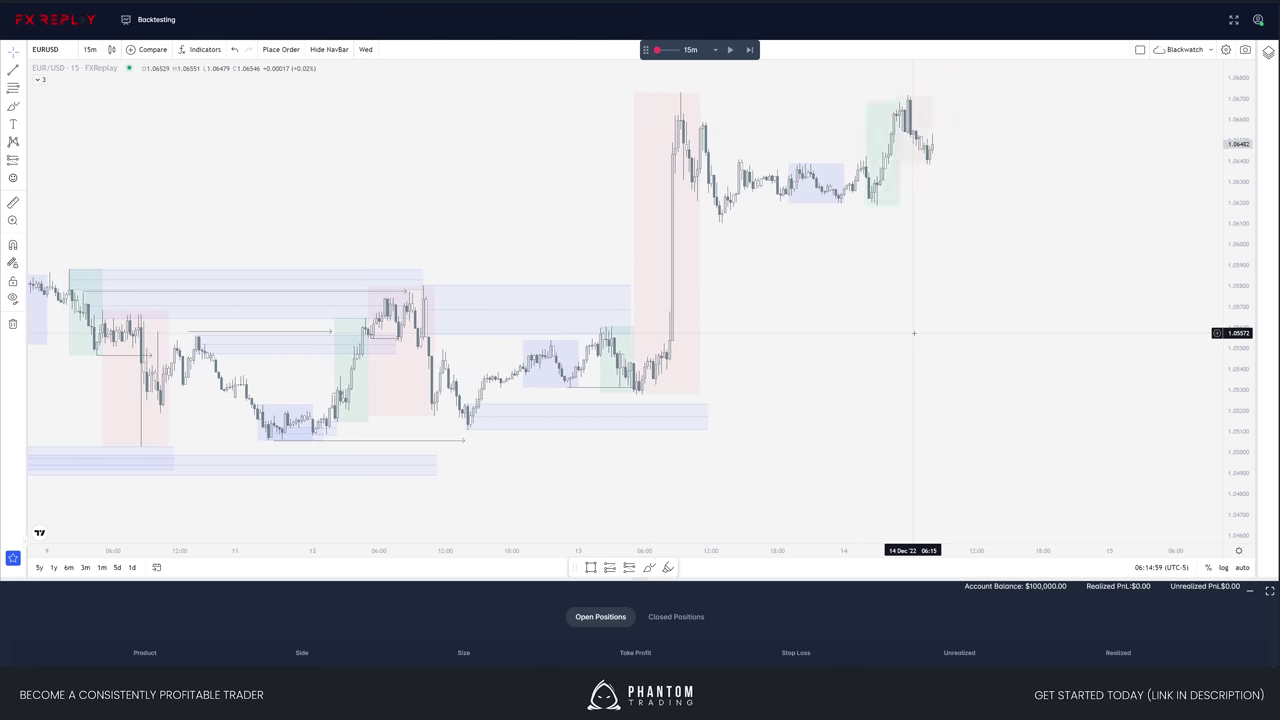
- Draw an arrow line at about 1.0672 from the 13 Dec high to about 07:30 on 14 Dec
left_click_drag(908, 333, 931, 415)
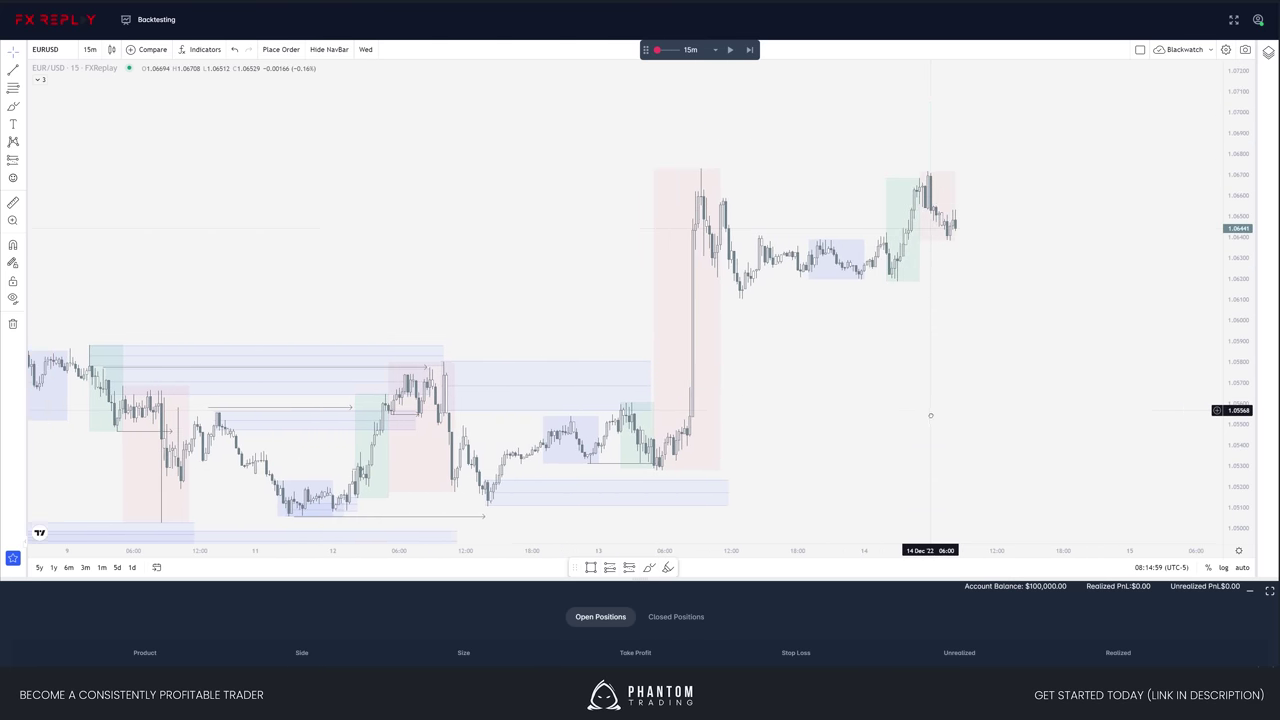
key("alt+t")
left_click(702, 175)
left_click(948, 175)
left_click_drag(1043, 191, 1051, 191)
- Advance the replay by 15-minute candles to about 10:00 on 14 Dec
left_click_drag(933, 237, 890, 232)
key("shift+Right")
key("shift+Right")
key("shift+Right")
key("shift+Right")
key("shift+Right")
key("shift+Right")
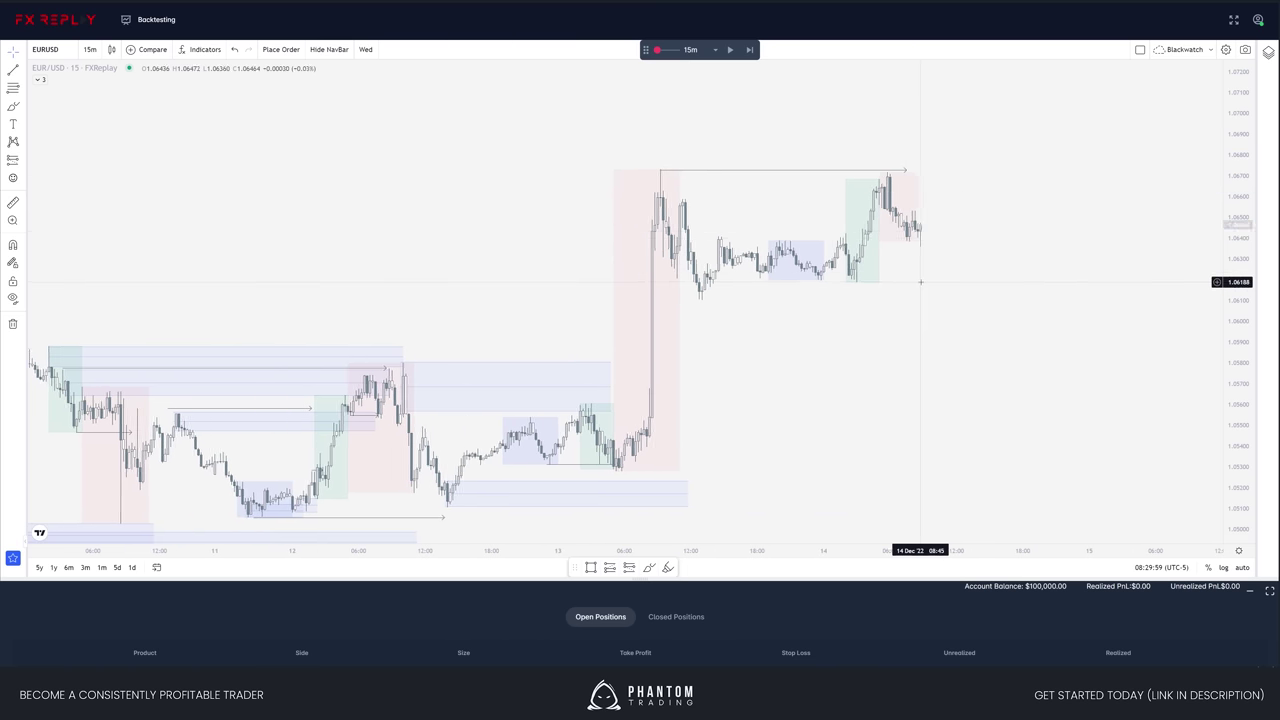
- Draw a demand zone at about 1.0619–1.0632 from 14 Dec 02:15 to about 12:30, and an arrow line along the lows at about 1.0618
key("alt+shift+r")
left_click(842, 255)
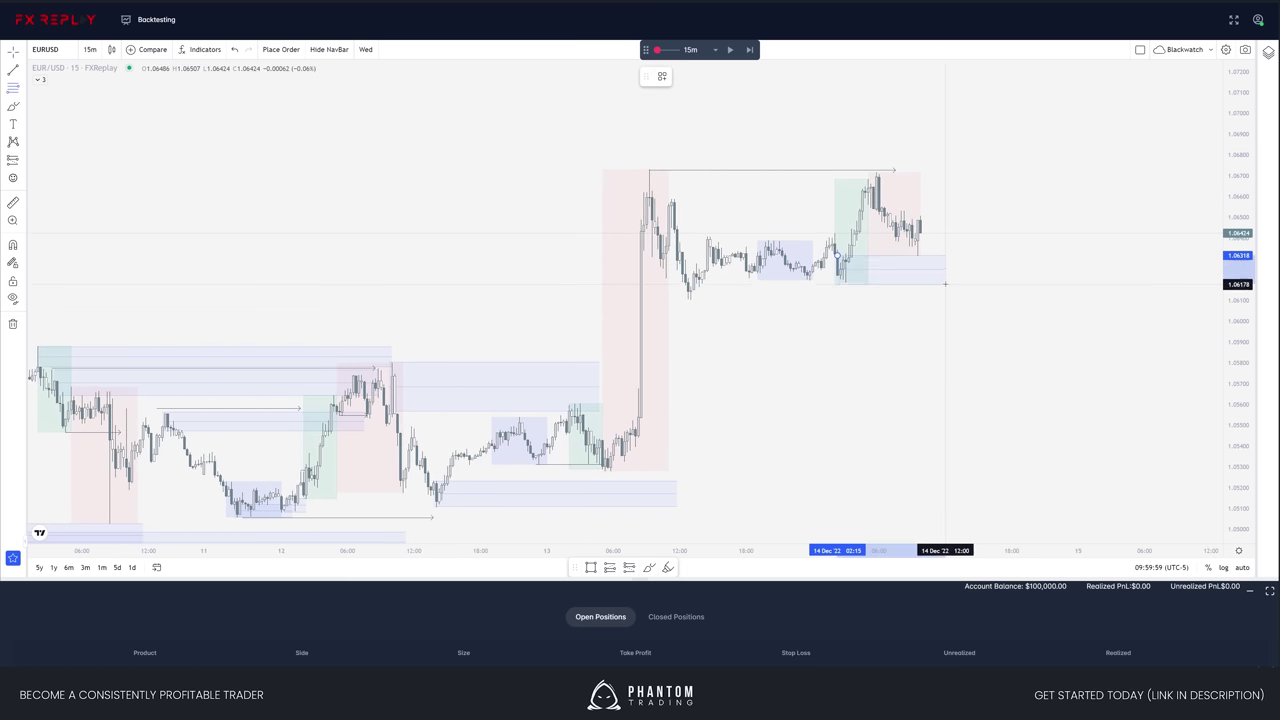
left_click(953, 281)
left_click_drag(998, 291, 1001, 291)
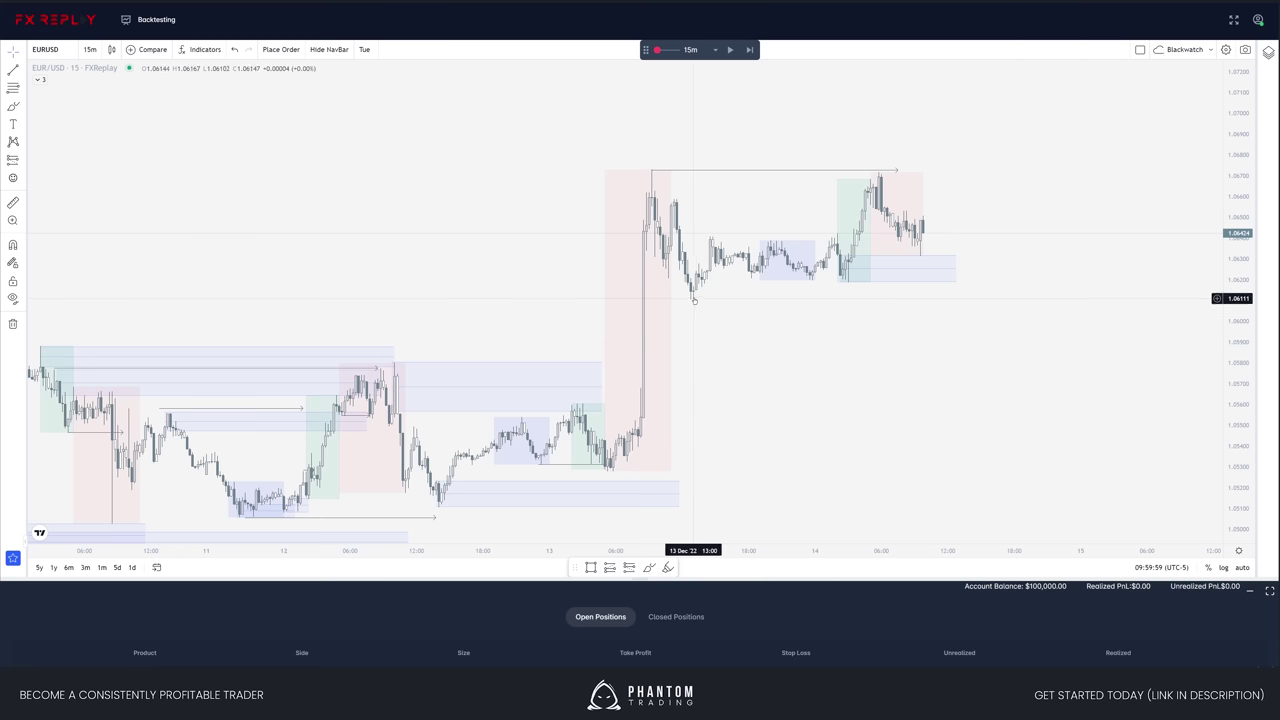
left_click_drag(754, 283, 872, 283)
left_click(886, 299)
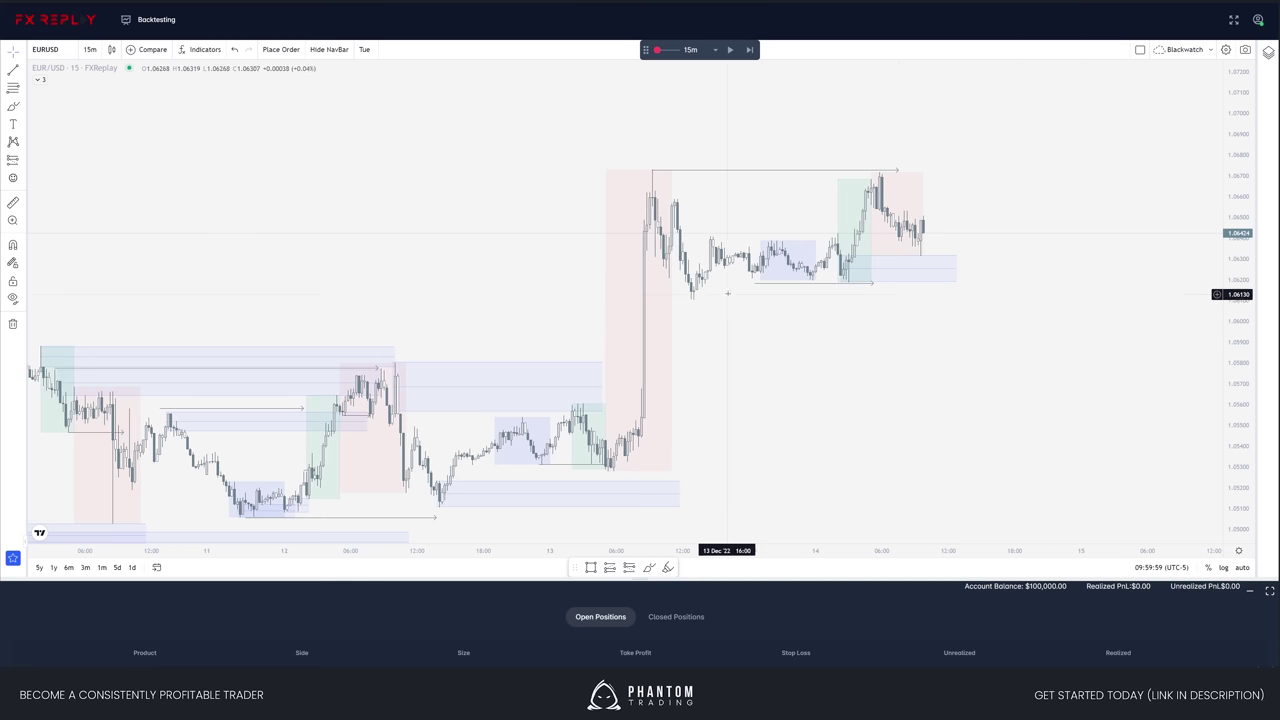
- Place a long position beside the new demand zone with entry 1.06217, stop 1.06072 and target 1.06558
left_click(903, 270)
left_click_drag(903, 343, 957, 291)
left_click(937, 326)
left_click_drag(947, 308, 980, 310)
- Measure a short span just below the entry and shift the long position to start at about 10:15 on 14 Dec
left_click(978, 290, "shift")
left_click(1017, 289)
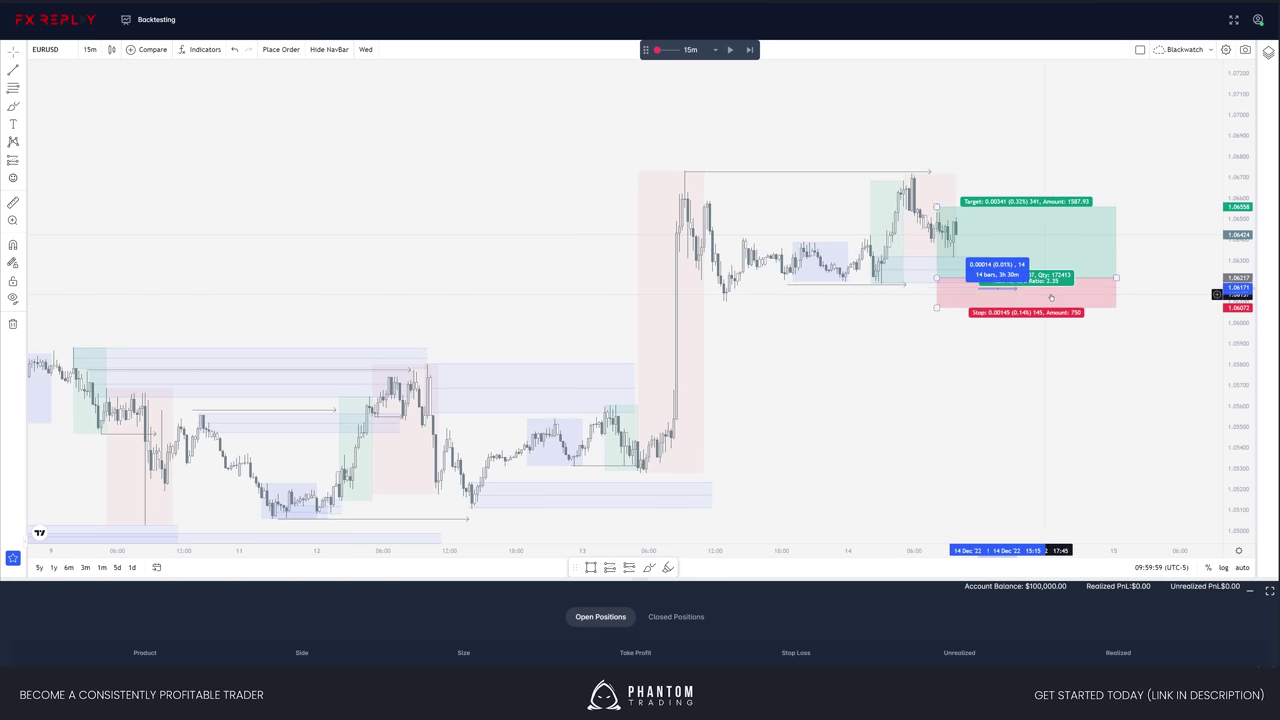
left_click(1050, 292)
left_click_drag(1051, 289, 1075, 289)
- Advance the replay by 15-minute candles to about 14:45 on 14 Dec and inspect the long position's details
left_click_drag(951, 379, 927, 377)
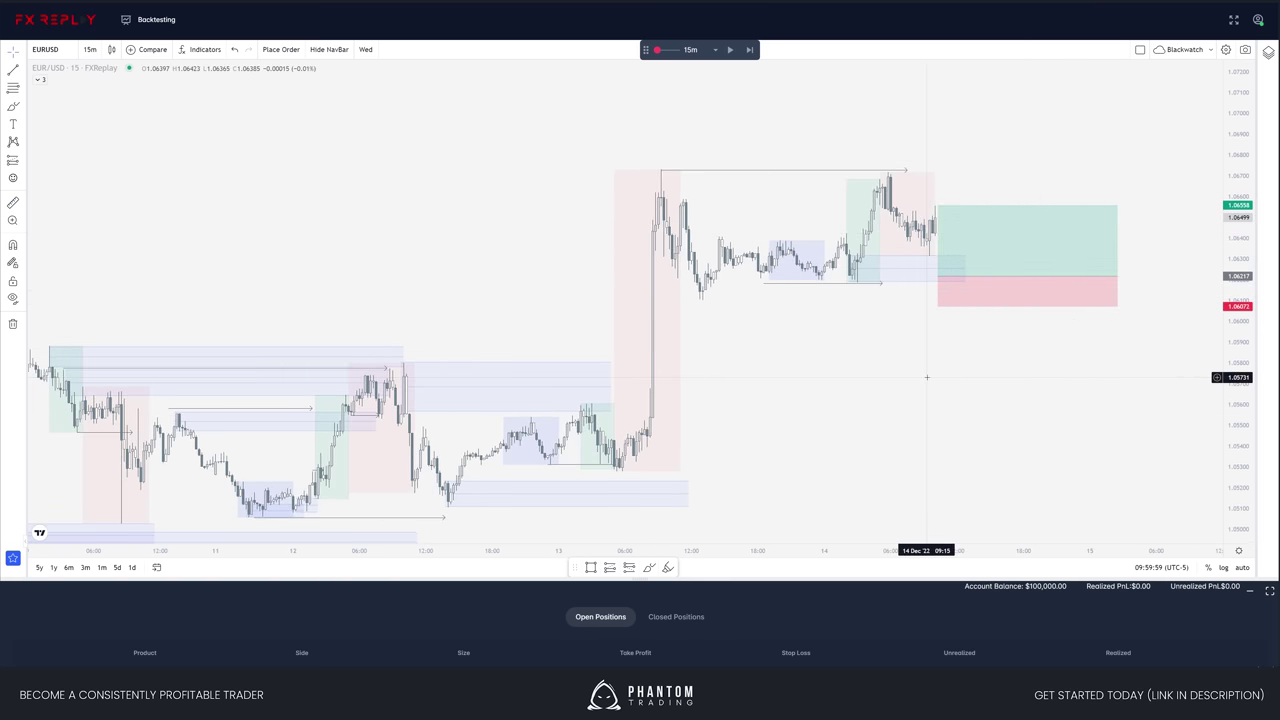
key("Right")
key("Right")
key("Right")
key("Right")
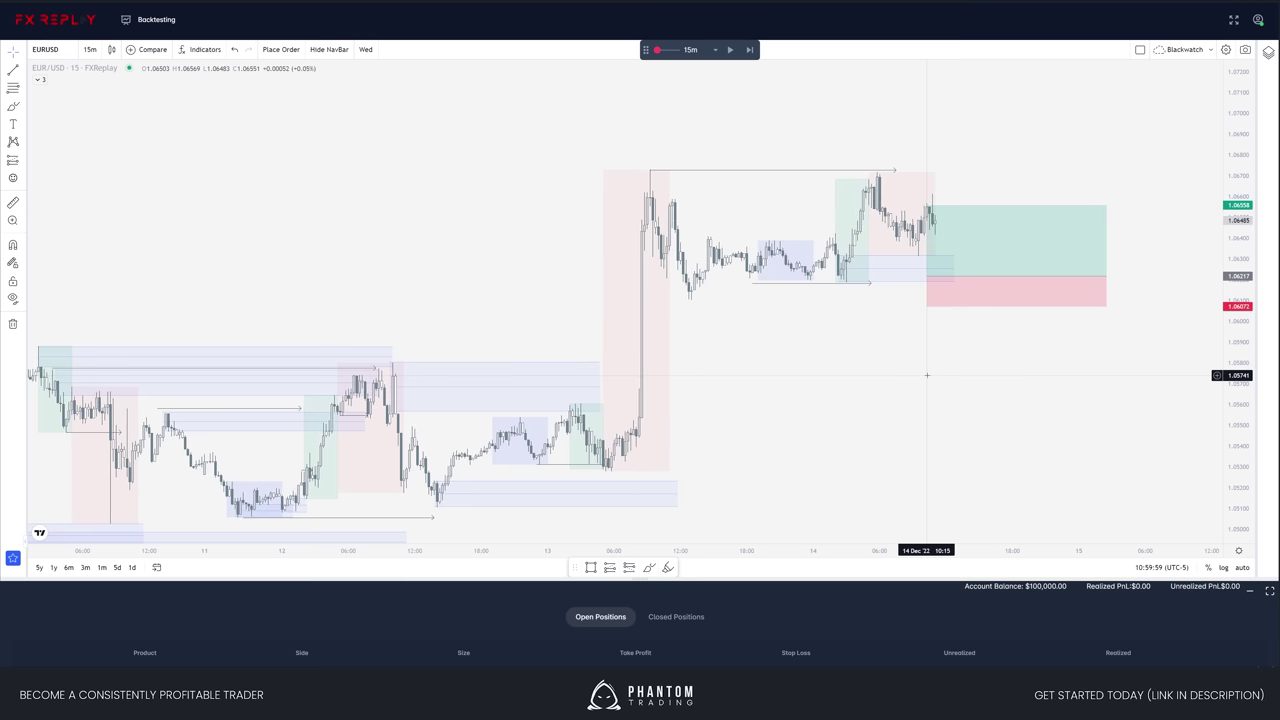
key("Right")
key("Right")
key("Right")
key("Right")
key("Right")
key("Right")
key("Right")
key("Right")
key("Right")
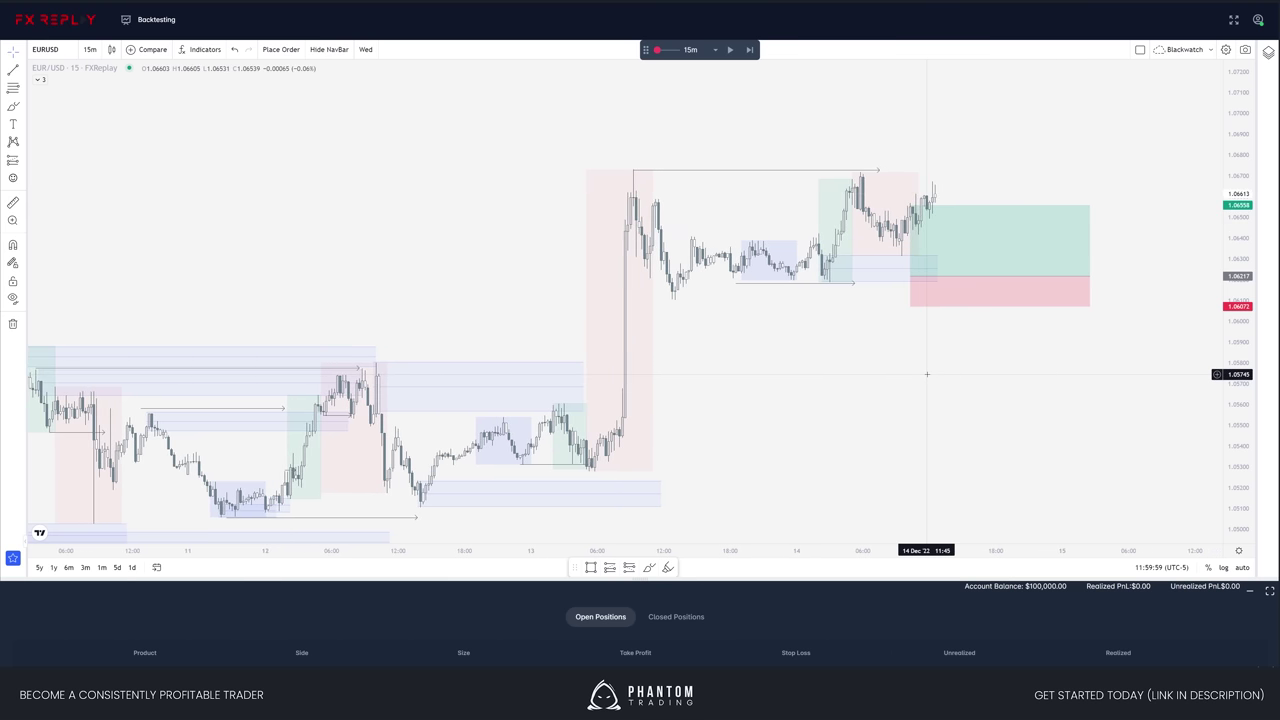
key("Right")
key("Right")
key("Right")
key("Right")
key("Right")
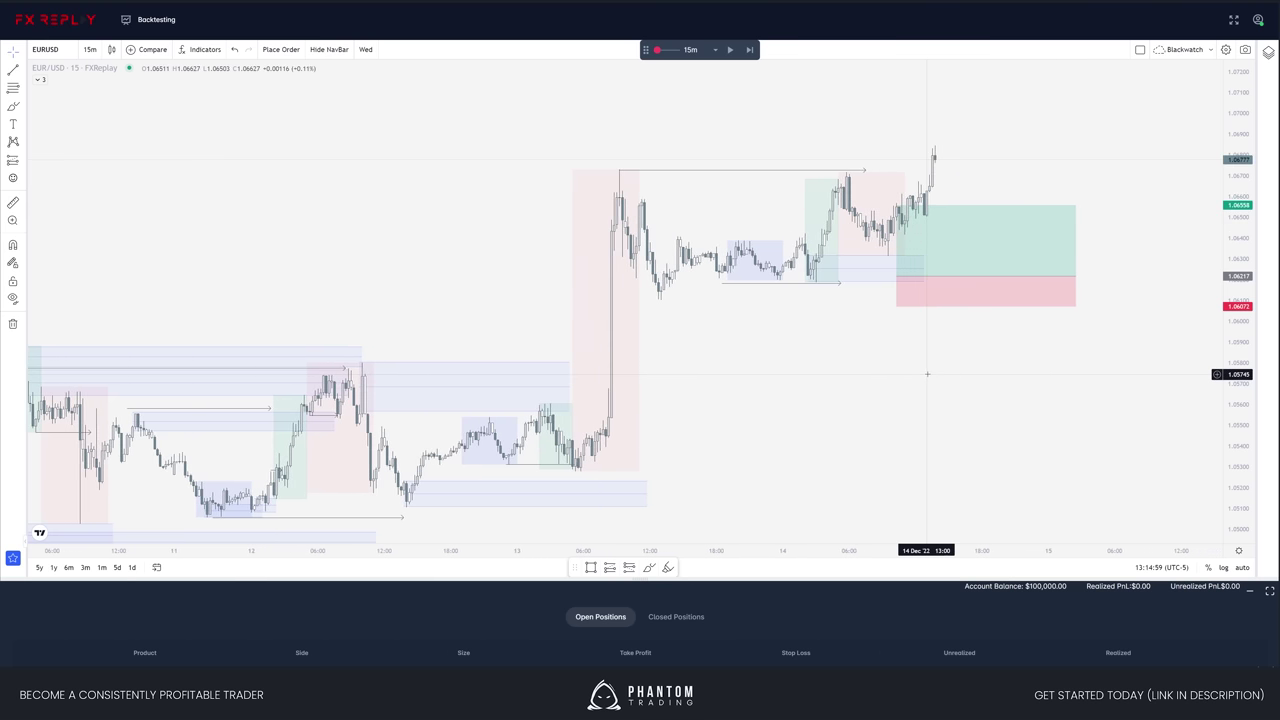
left_click(927, 280)
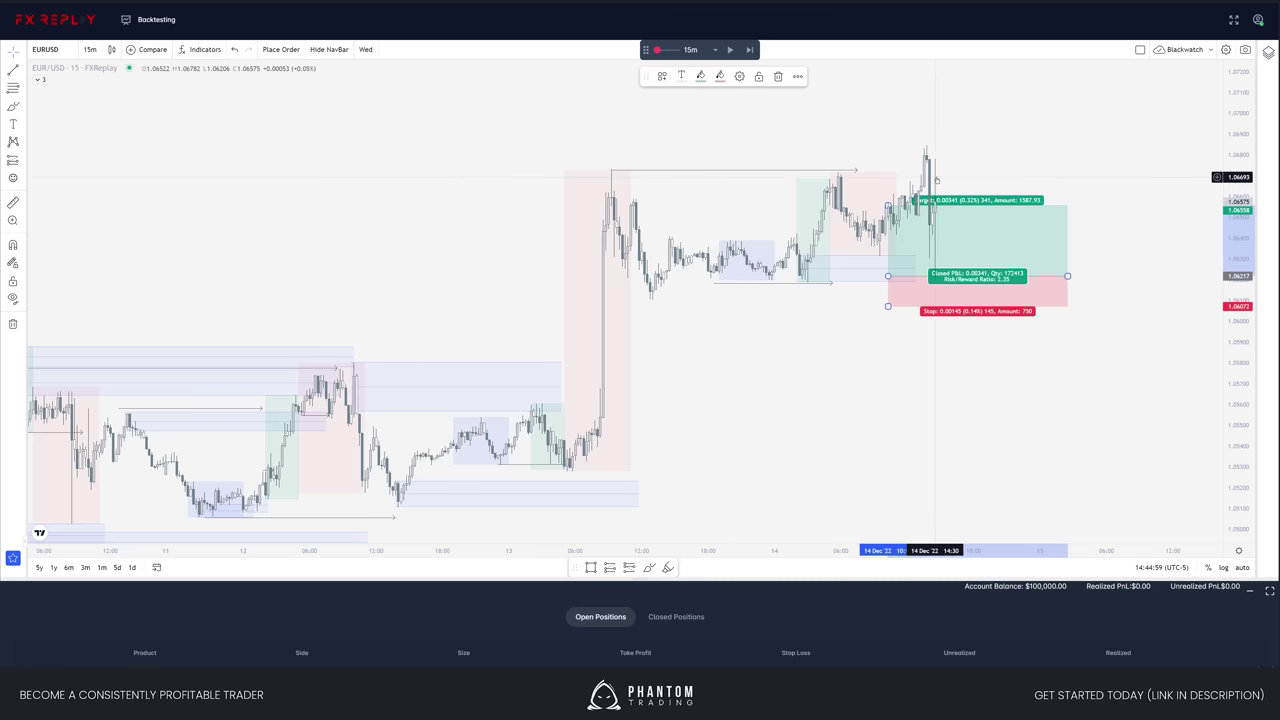
left_click(966, 360)
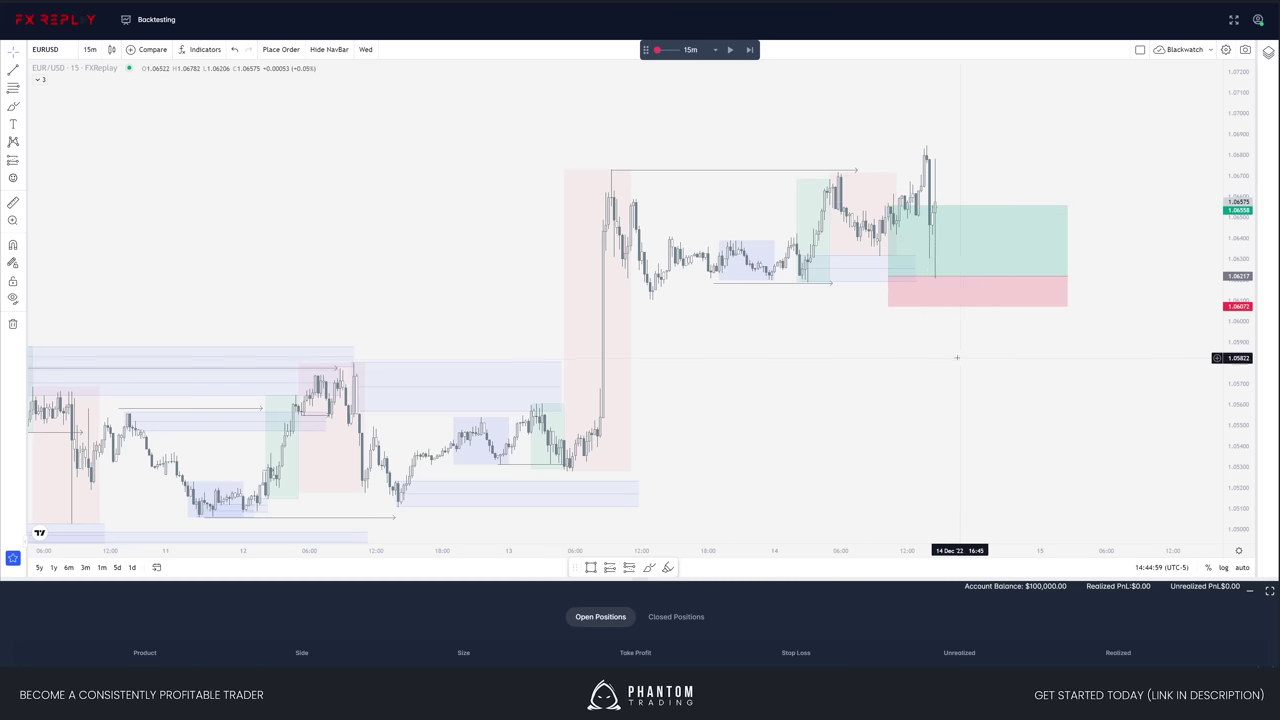
- Advance the replay to about 17:30 on 14 Dec and raise the long position's target to 1.06926
left_click_drag(957, 357, 921, 353)
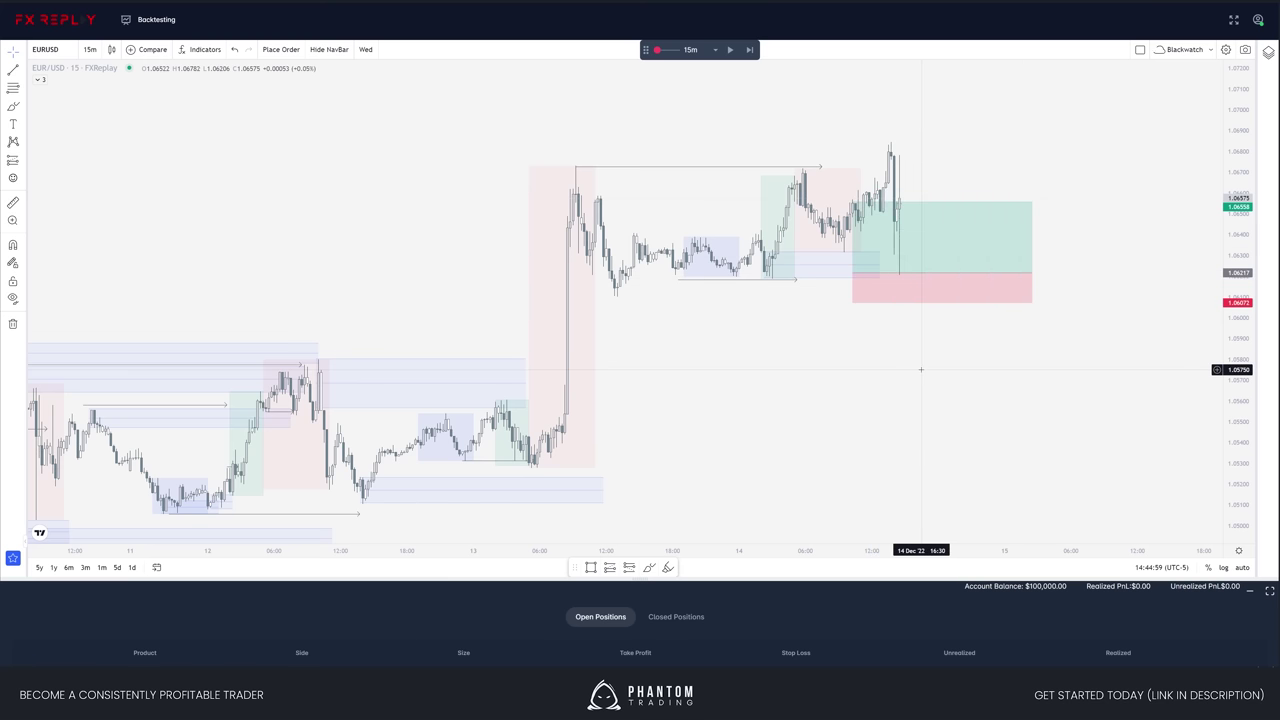
key("Right")
key("Right")
key("Right")
key("Right")
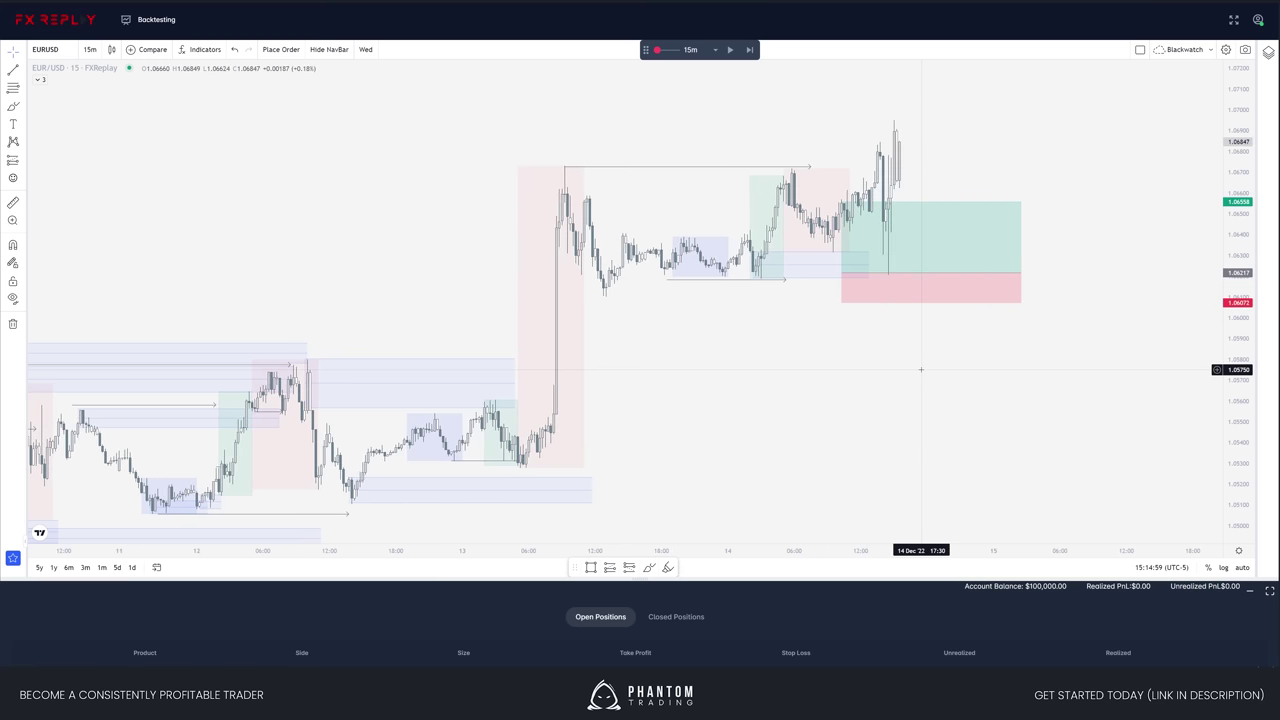
key("Right")
key("Right")
key("Right")
key("Right")
key("Right")
key("Right")
key("Right")
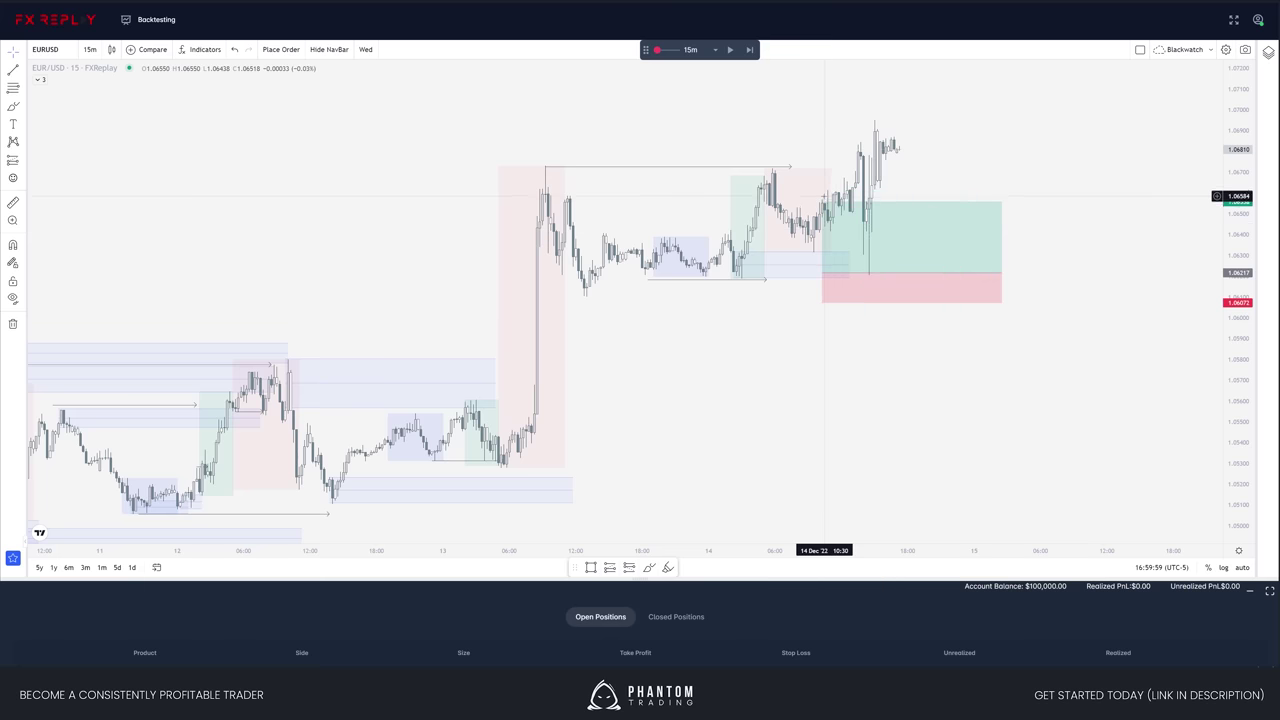
left_click_drag(824, 201, 824, 127)
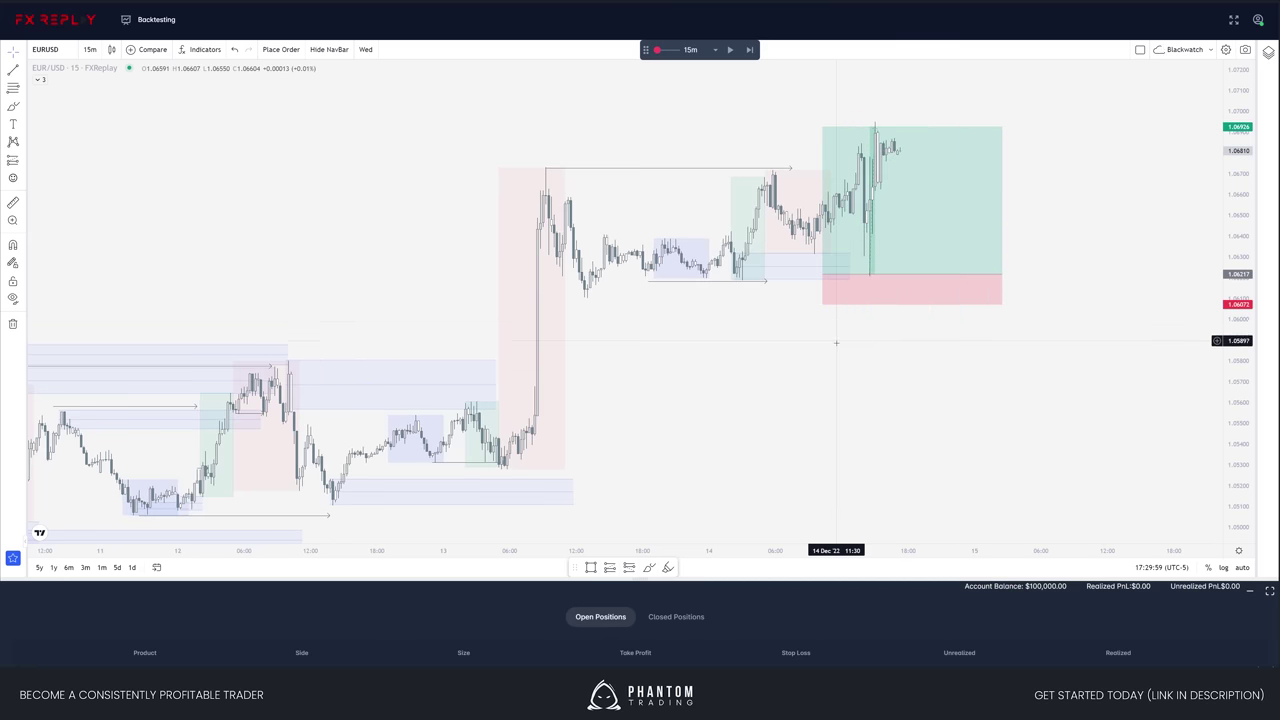
- Advance the replay by 15-minute candles to about 08:45 on 15 Dec
key("Right")
key("Right")
key("Right")
key("Right")
key("Right")
key("Right")
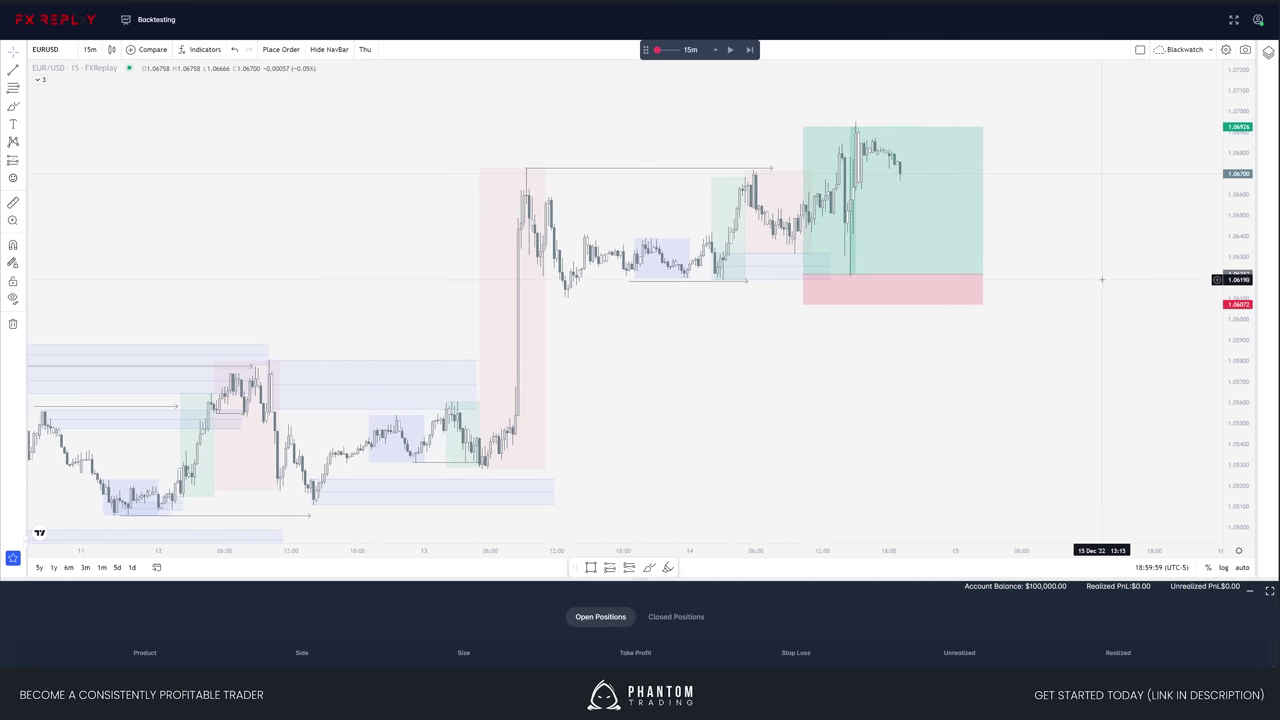
key("Right")
key("Right")
key("Right")
key("Right")
key("Right")
key("Right")
key("Right")
key("Right")
key("Right")
key("Right")
key("Right")
key("Right")
key("Right")
key("Right")
key("Right")
key("Right")
key("Right")
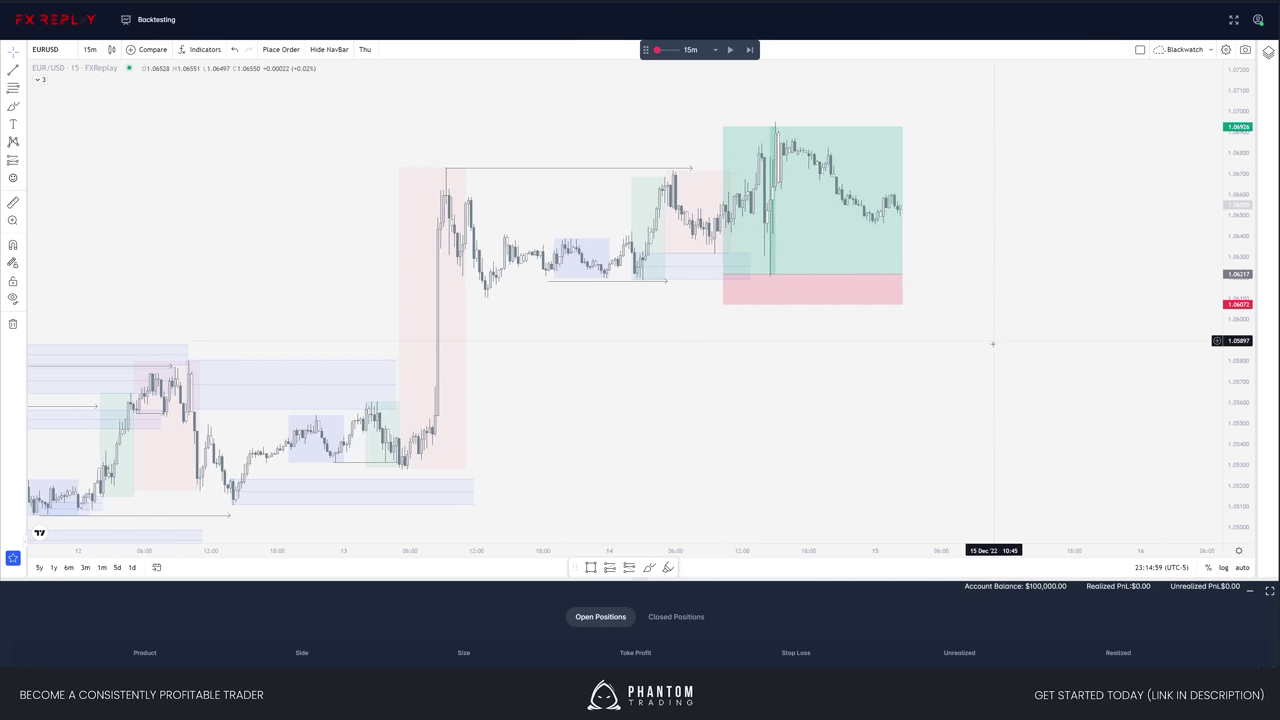
key("Right")
key("Right")
key("Right")
key("Right")
key("Right")
key("Right")
key("Right")
key("Right")
key("Right")
key("Right")
key("Right")
key("Right")
key("Right")
key("Right")
key("Right")
key("Right")
key("Right")
key("Right")
key("Right")
key("Right")
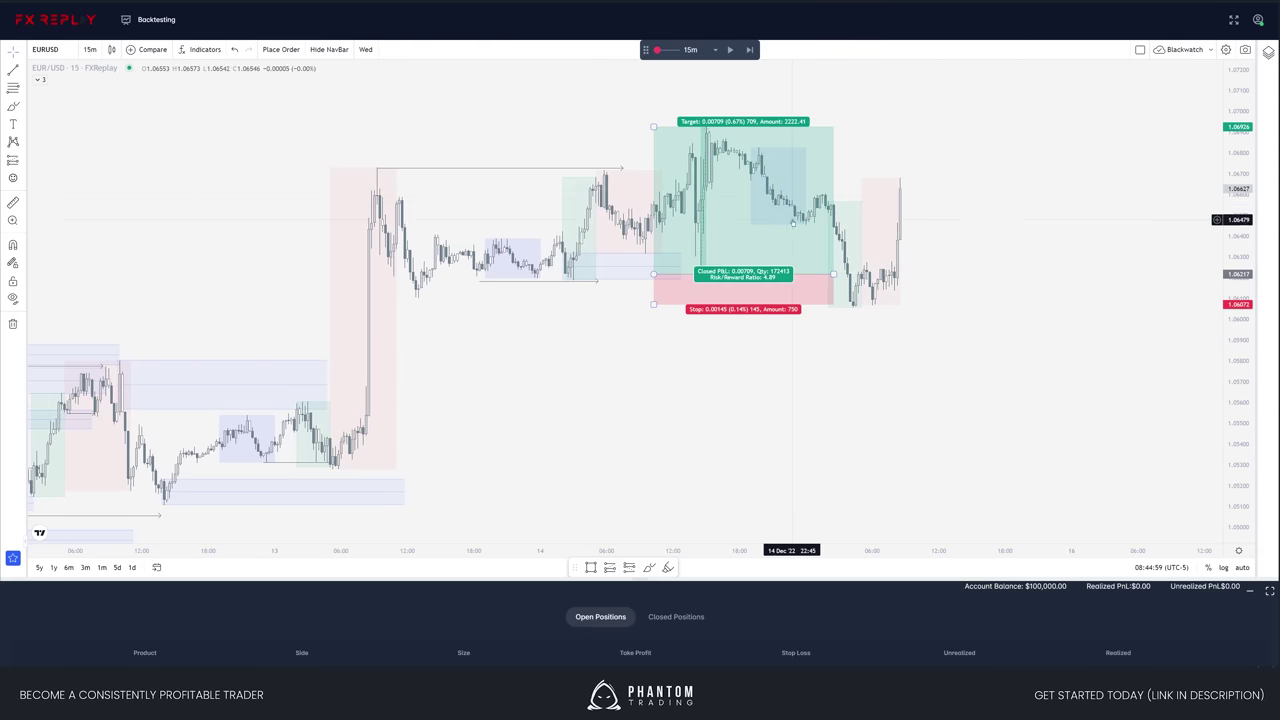
- Lower the long position's target to 1.06851
left_click(720, 297)
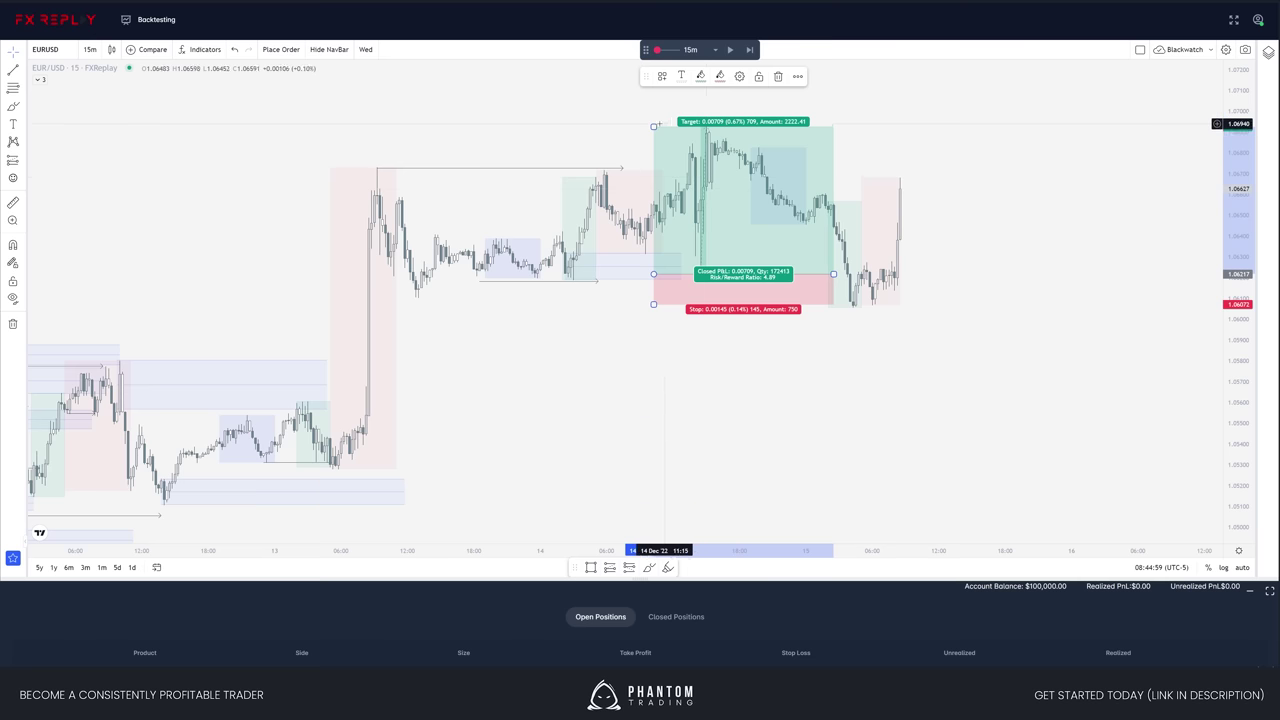
left_click_drag(653, 126, 656, 142)
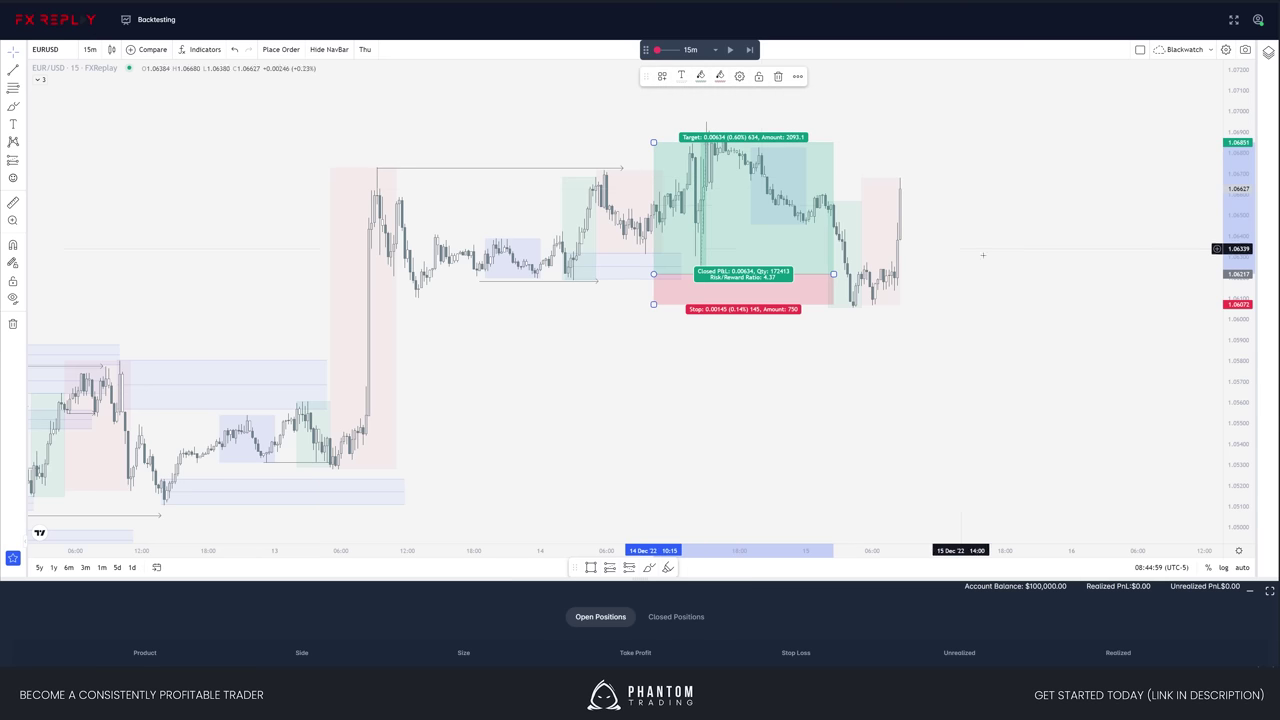
left_click(760, 357)
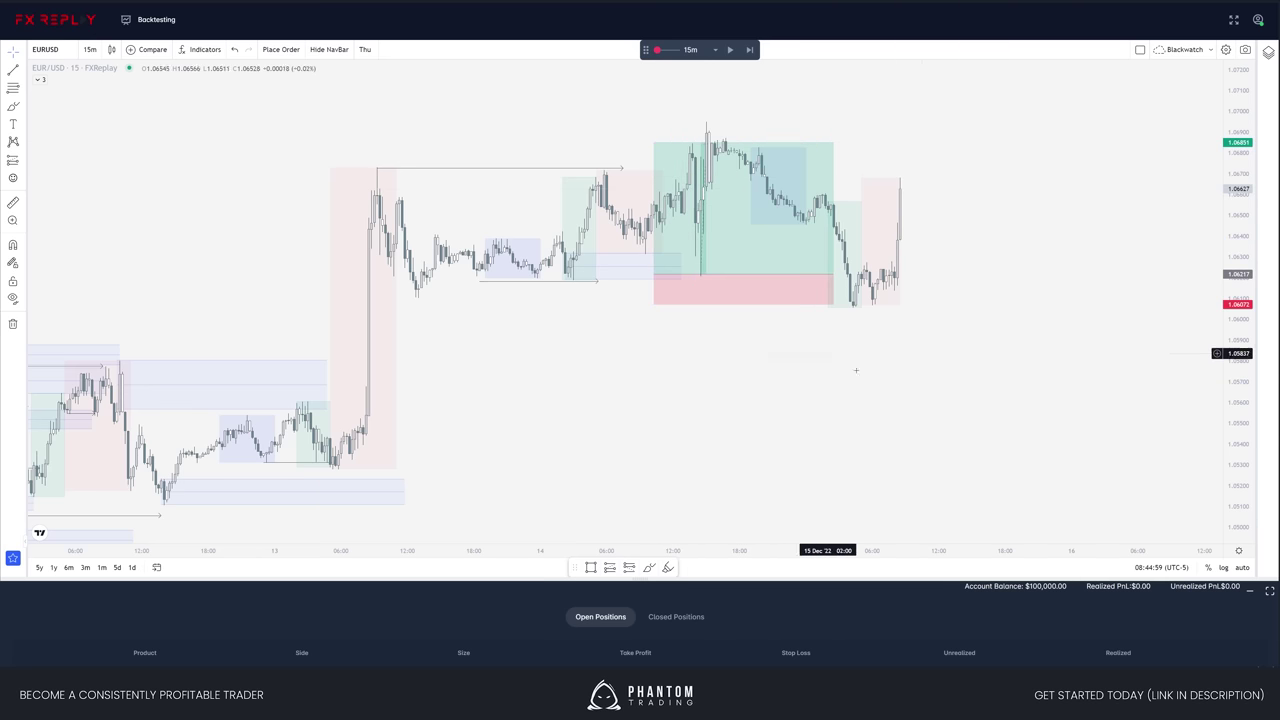
- Remove the long position from the chart
left_click_drag(788, 273, 753, 273)
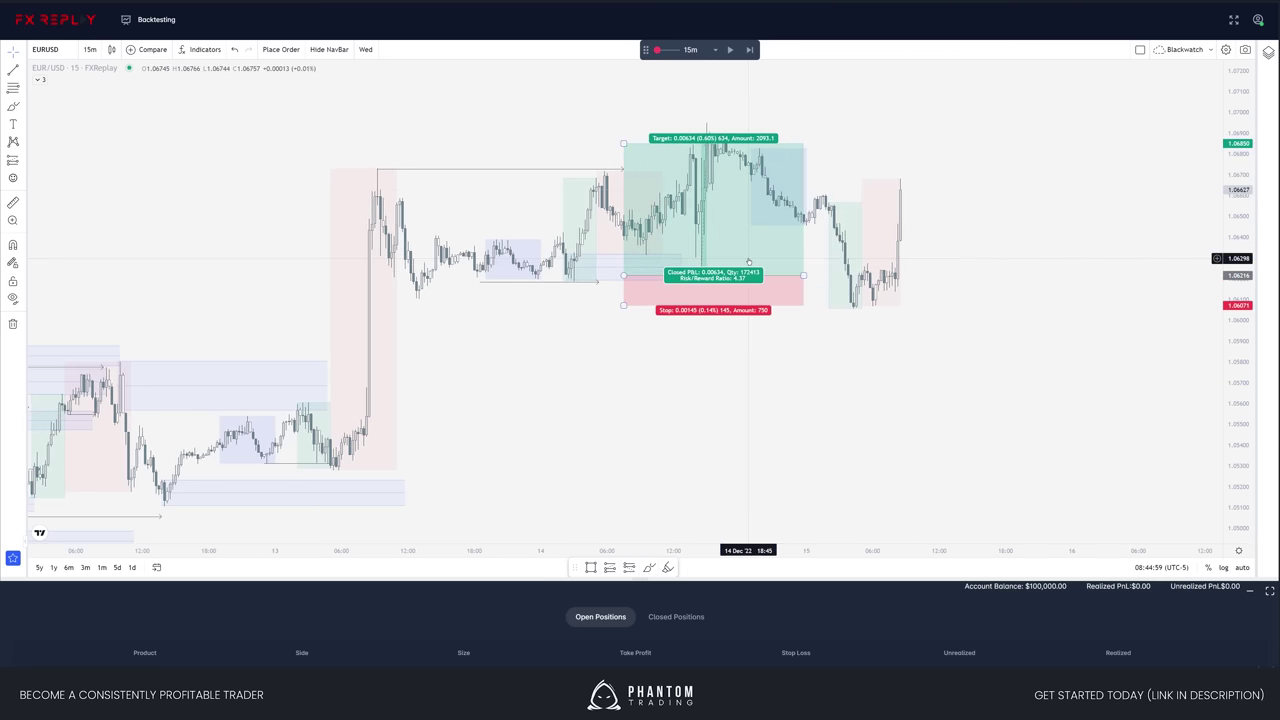
key("Delete")
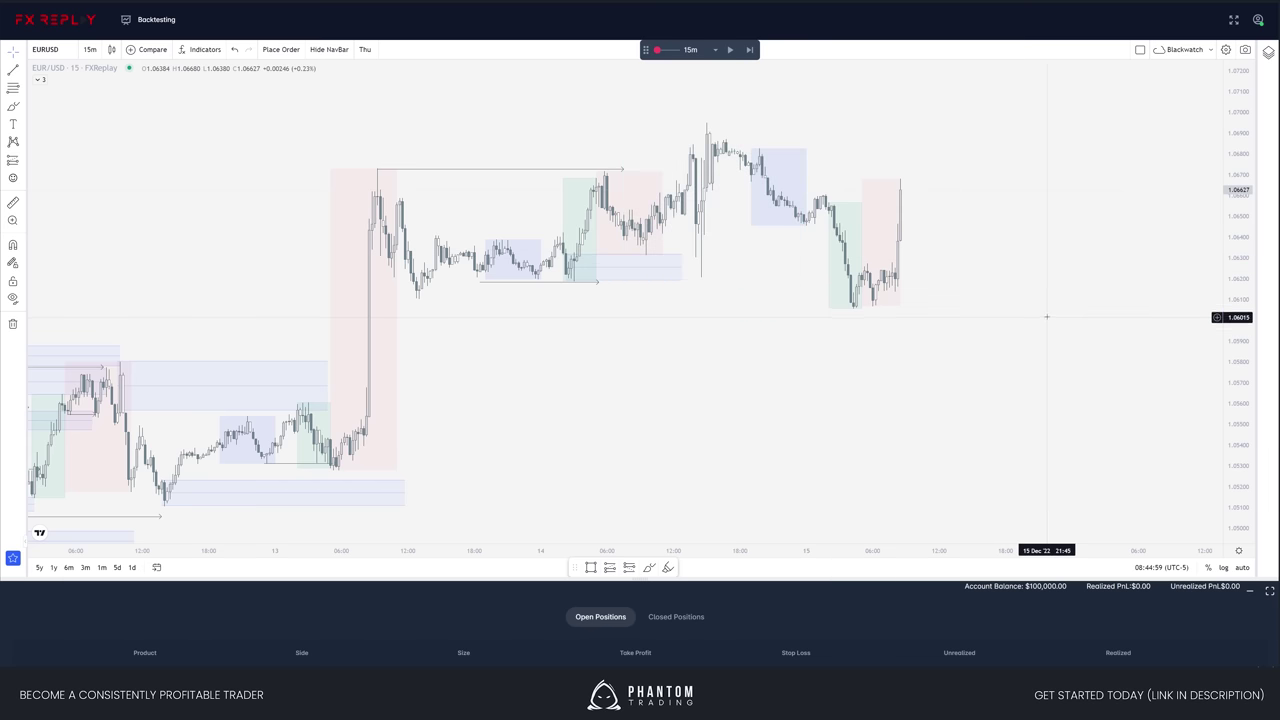
- Advance the replay to about 09:30 on 15 Dec and extend the arrow along the 14 Dec low to about 02:45 on 15 Dec
key("shift+Right")
key("shift+Right")
key("shift+Right")
key("shift+Right")
key("shift+Right")
key("shift+Right")
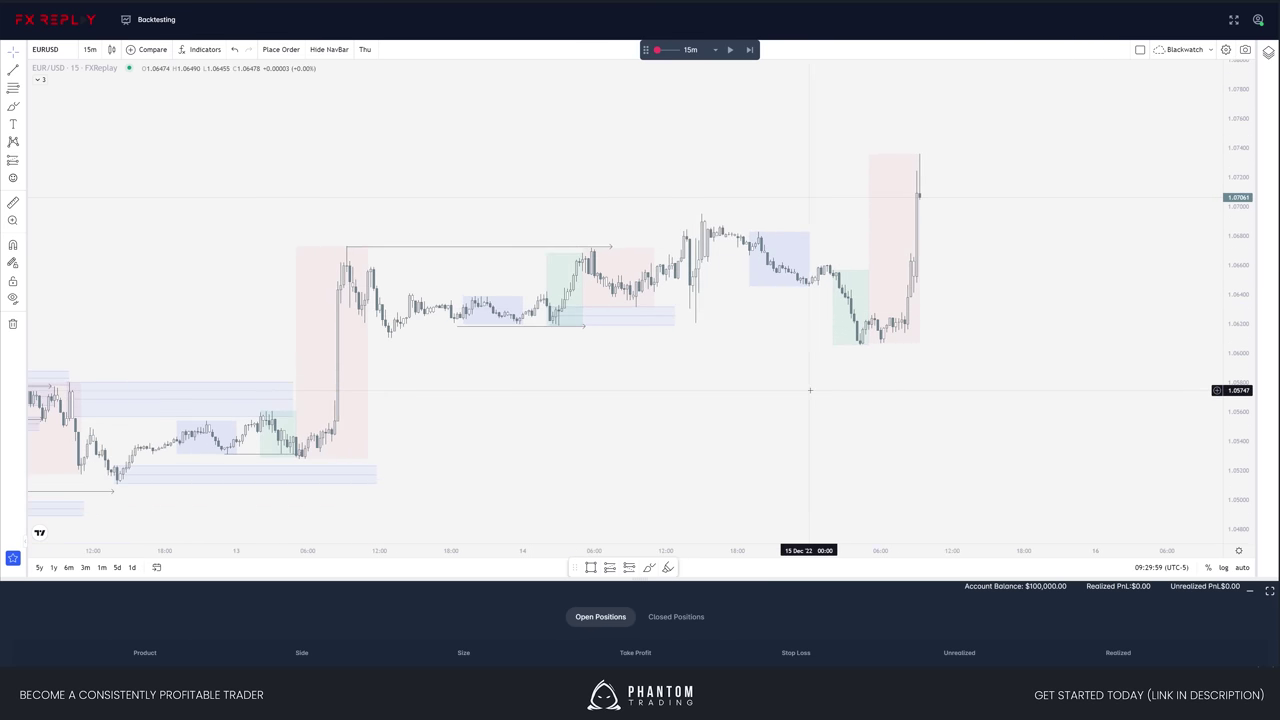
left_click_drag(586, 327, 843, 341)
left_click(897, 405)
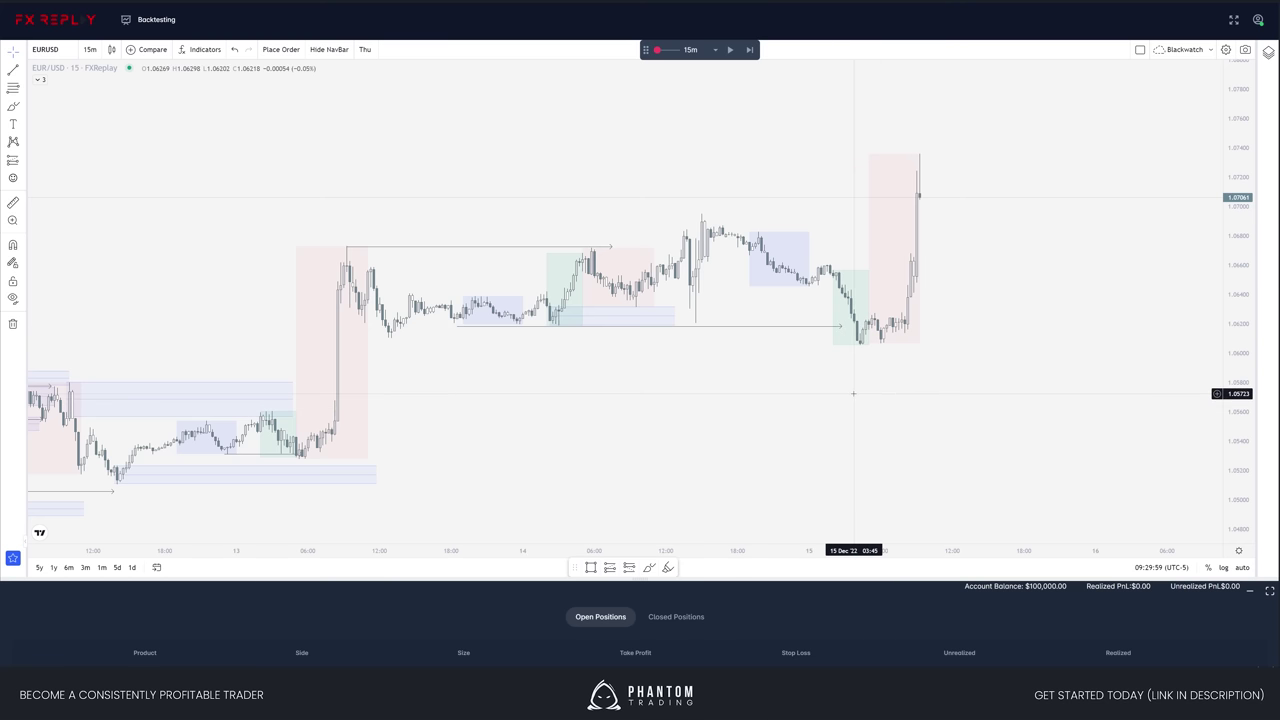
- Advance the replay to about 10:45 on 15 Dec and review the marked price structure back to 9 Dec
scroll(851, 402, "down", 2)
scroll(851, 402, "up", 2)
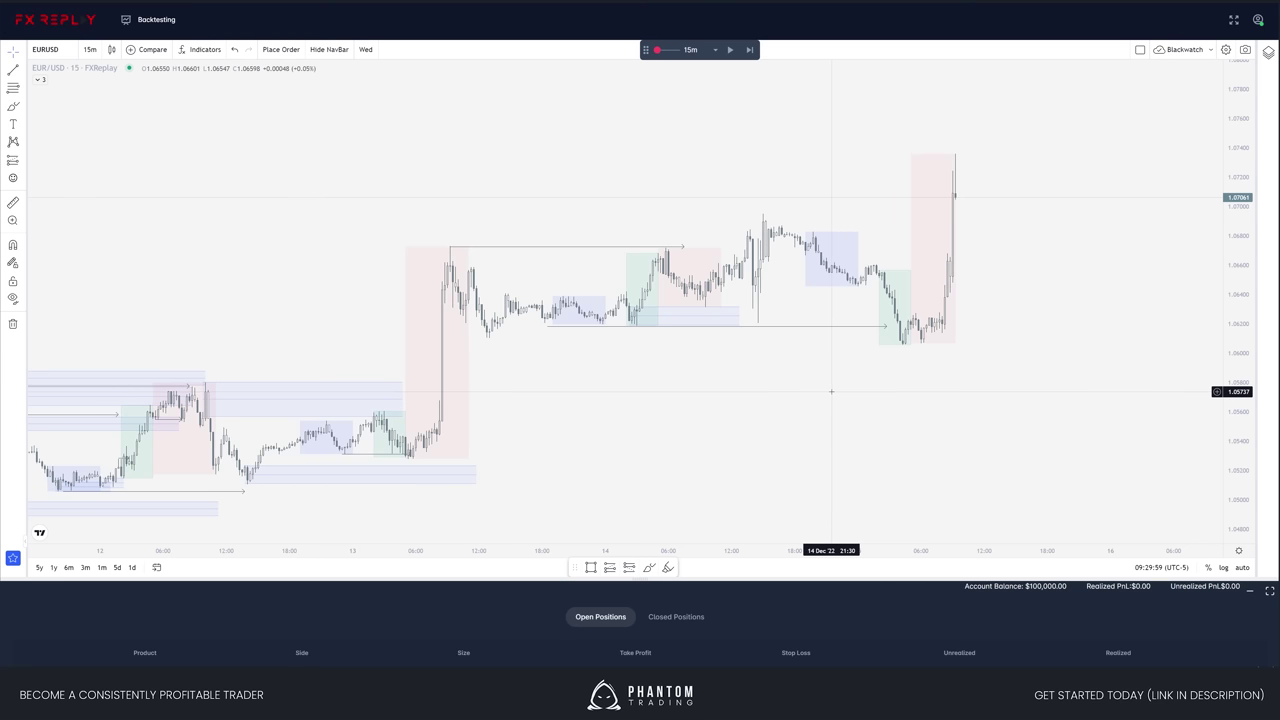
left_click_drag(831, 392, 743, 392)
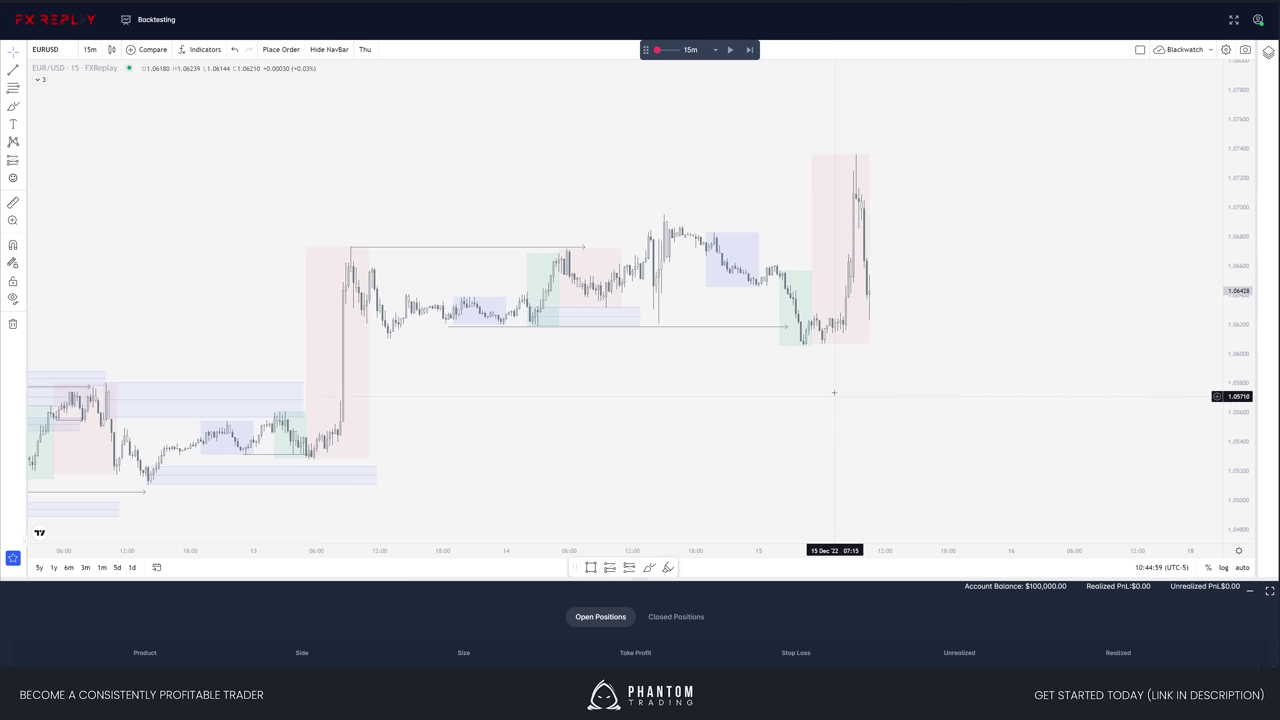
left_click_drag(1238, 341, 1238, 376)
scroll(943, 378, "up", 2)
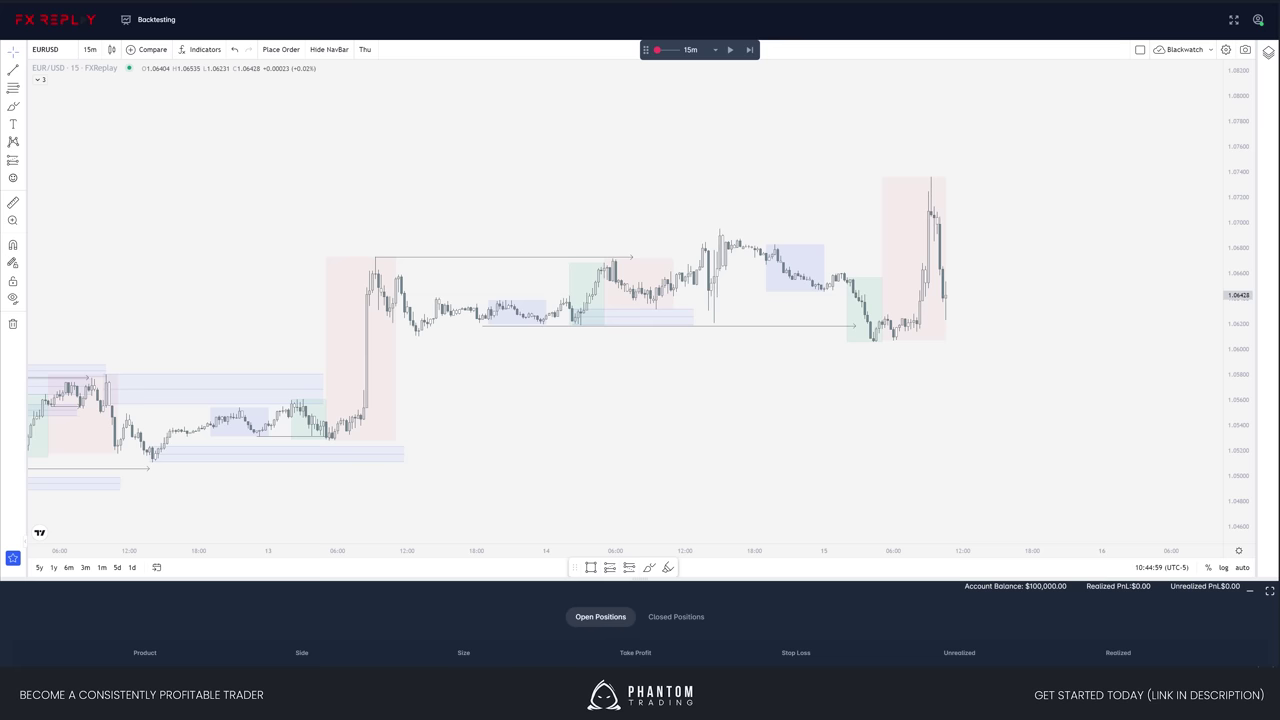
scroll(789, 429, "down", 2)
left_click_drag(686, 406, 843, 375)
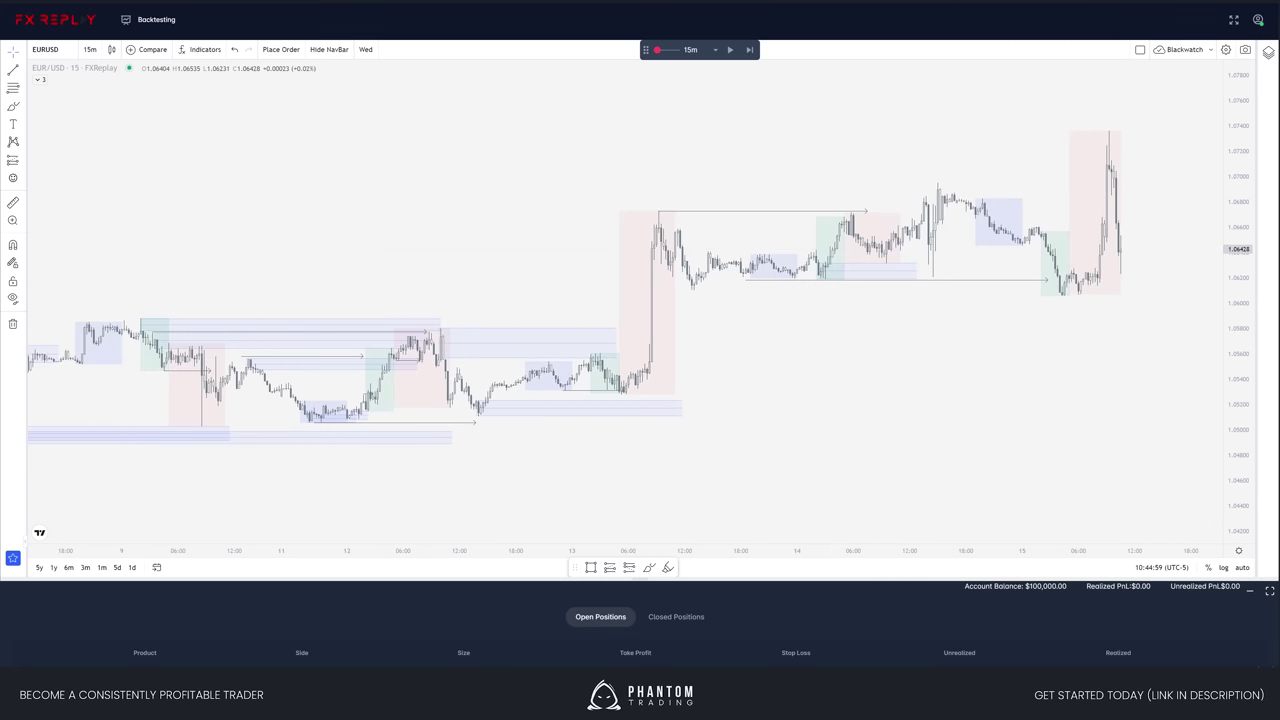